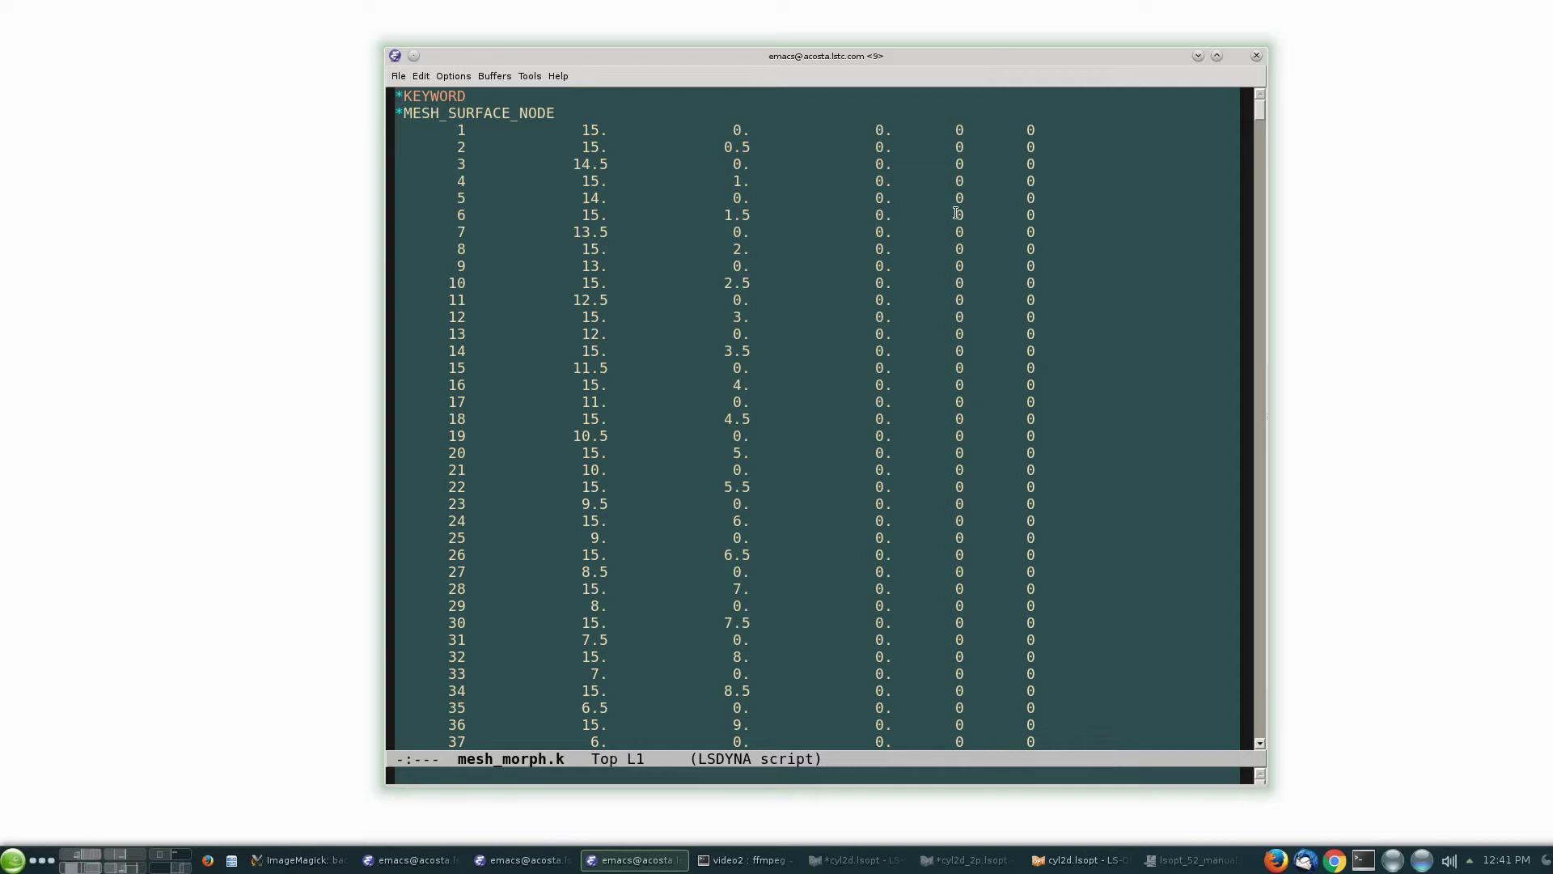
Change the *MESH_SURFACE_NODE keyword to *NODE by deleting 'MESH_SURFACE_'.
{"action": "key", "text": "Down"}
{"action": "key", "text": "ctrl+space"}
{"action": "key", "text": "Right"}
{"action": "key", "text": "Right"}
{"action": "key", "text": "Right"}
{"action": "key", "text": "Right"}
{"action": "key", "text": "Right"}
{"action": "key", "text": "Right"}
{"action": "key", "text": "Right"}
{"action": "key", "text": "Right"}
{"action": "key", "text": "Right"}
{"action": "key", "text": "Right"}
{"action": "key", "text": "Right"}
{"action": "key", "text": "Right"}
{"action": "key", "text": "Right"}
{"action": "key", "text": "Right"}
{"action": "key", "text": "Right"}
{"action": "key", "text": "Right"}
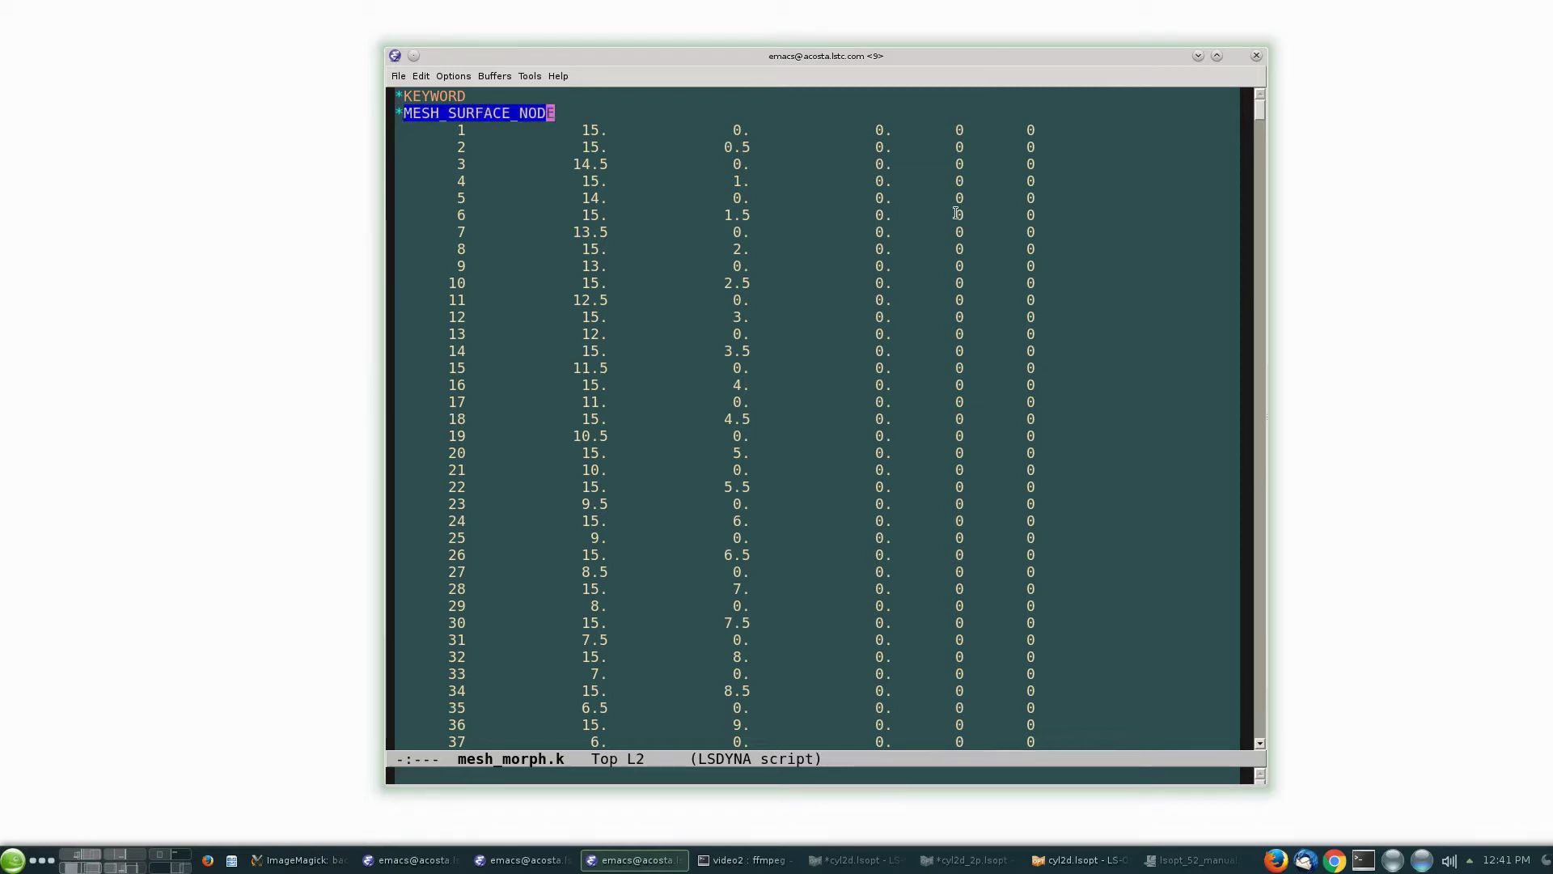
{"action": "key", "text": "Left"}
{"action": "key", "text": "Left"}
{"action": "key", "text": "Left"}
{"action": "key", "text": "ctrl+w"}
Replace *MESH_SURFACE_ELEMENT with *ELEMENT_BEAM and save mesh_morph.k.
{"action": "key", "text": "ctrl+s"}
{"action": "type", "text": "*"}
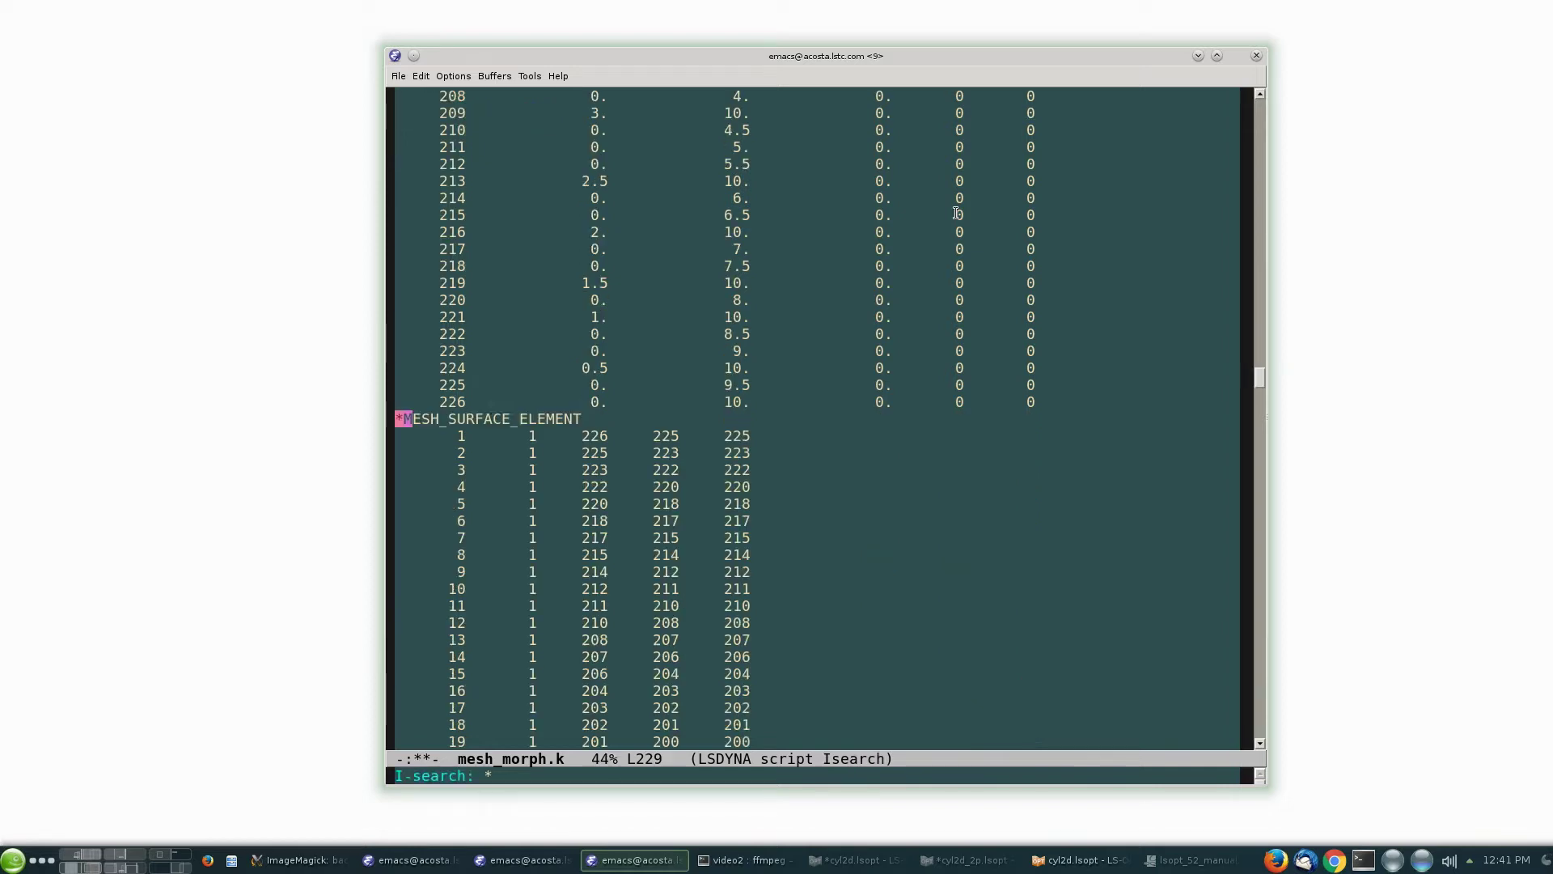
{"action": "key", "text": "Return"}
{"action": "key", "text": "ctrl+e"}
{"action": "key", "text": "ctrl+BackSpace"}
{"action": "key", "text": "ctrl+BackSpace"}
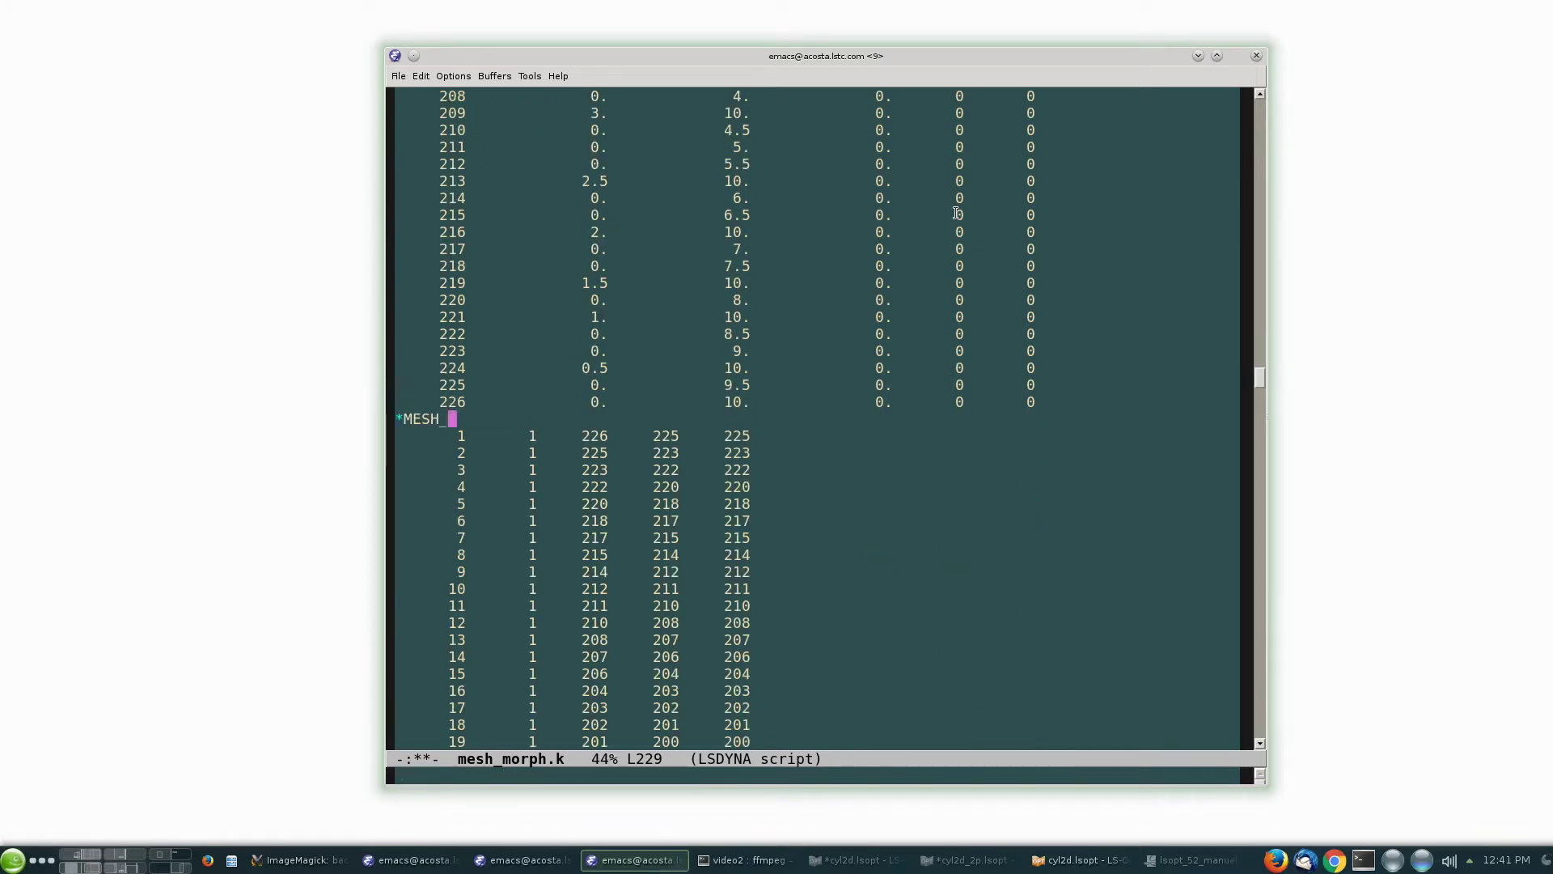
{"action": "key", "text": "ctrl+BackSpace"}
{"action": "type", "text": "ELEMENT_BEAM"}
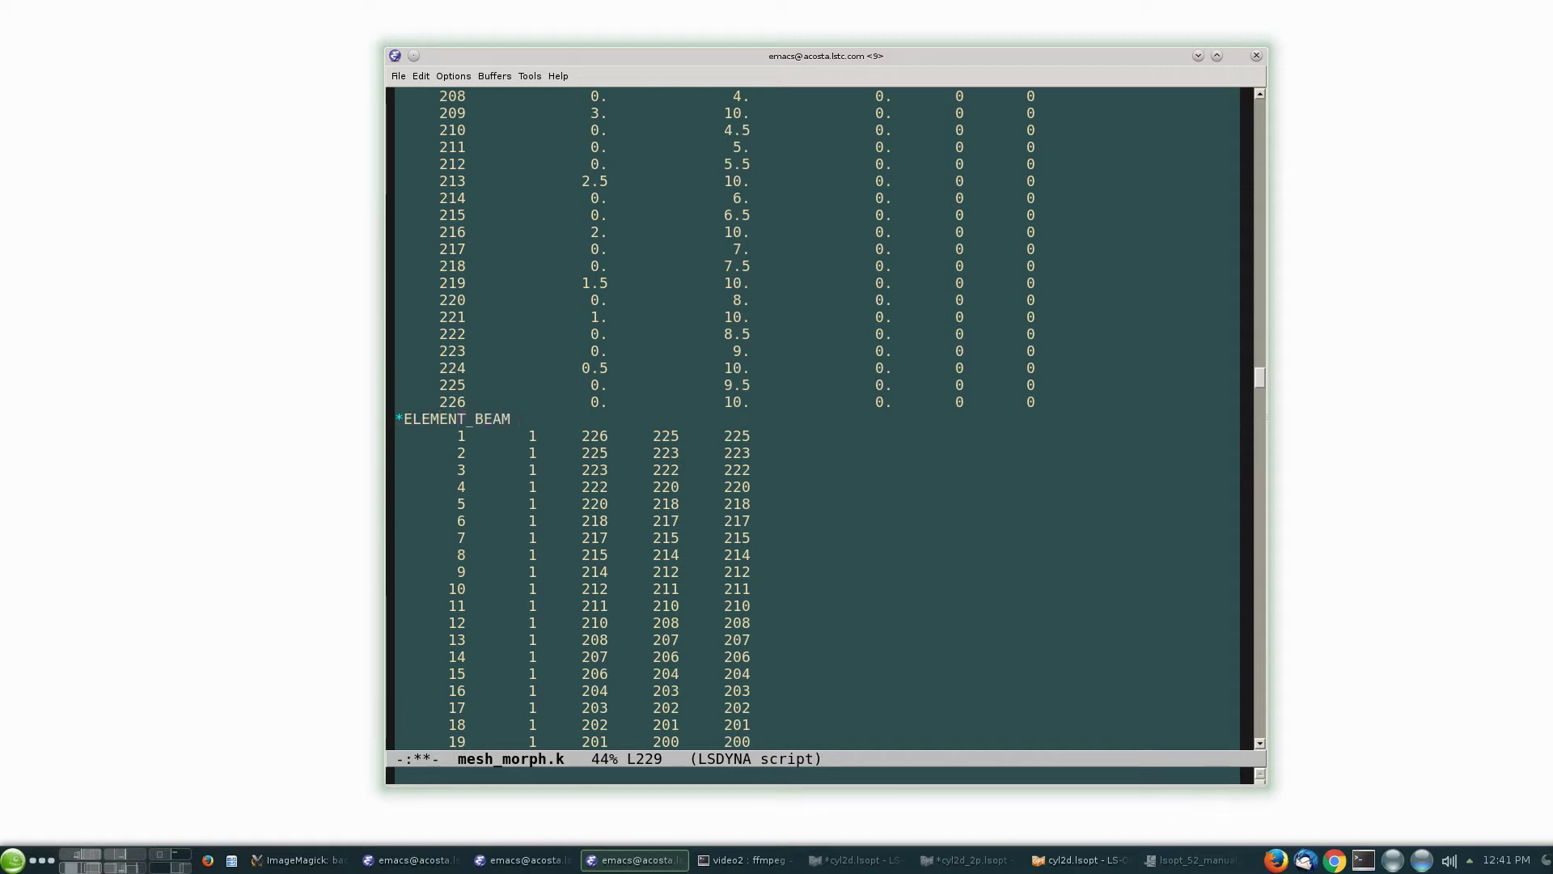
{"action": "key", "text": "ctrl+x"}
{"action": "key", "text": "ctrl+s"}
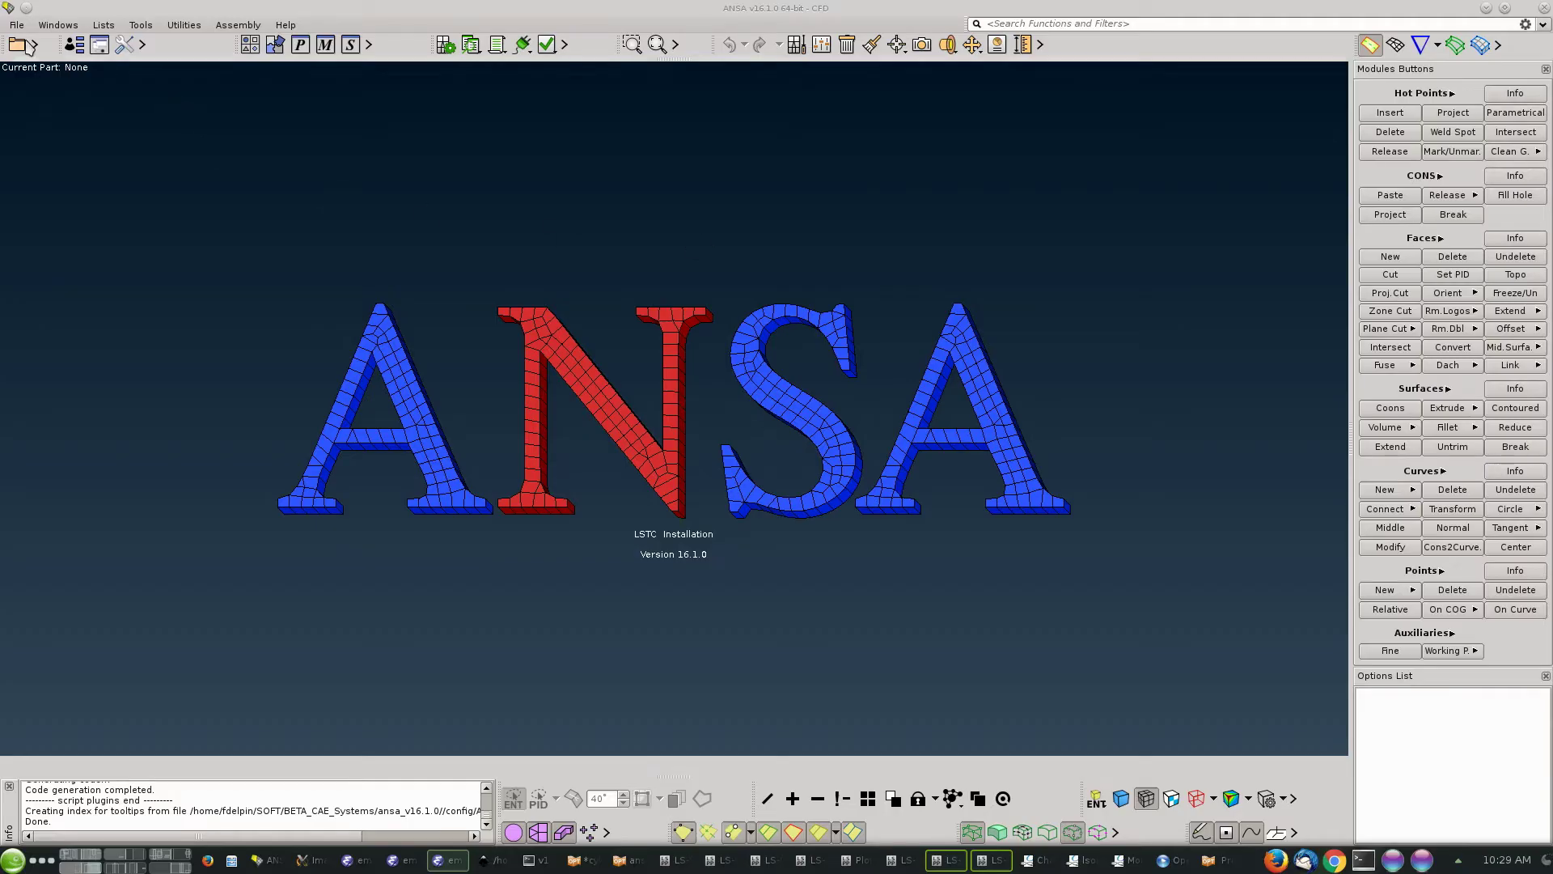
Reopen mesh_opt.k from the recent files list, accepting input parameters and dismissing the warning.
{"action": "left_click", "coordinate": [16, 25]}
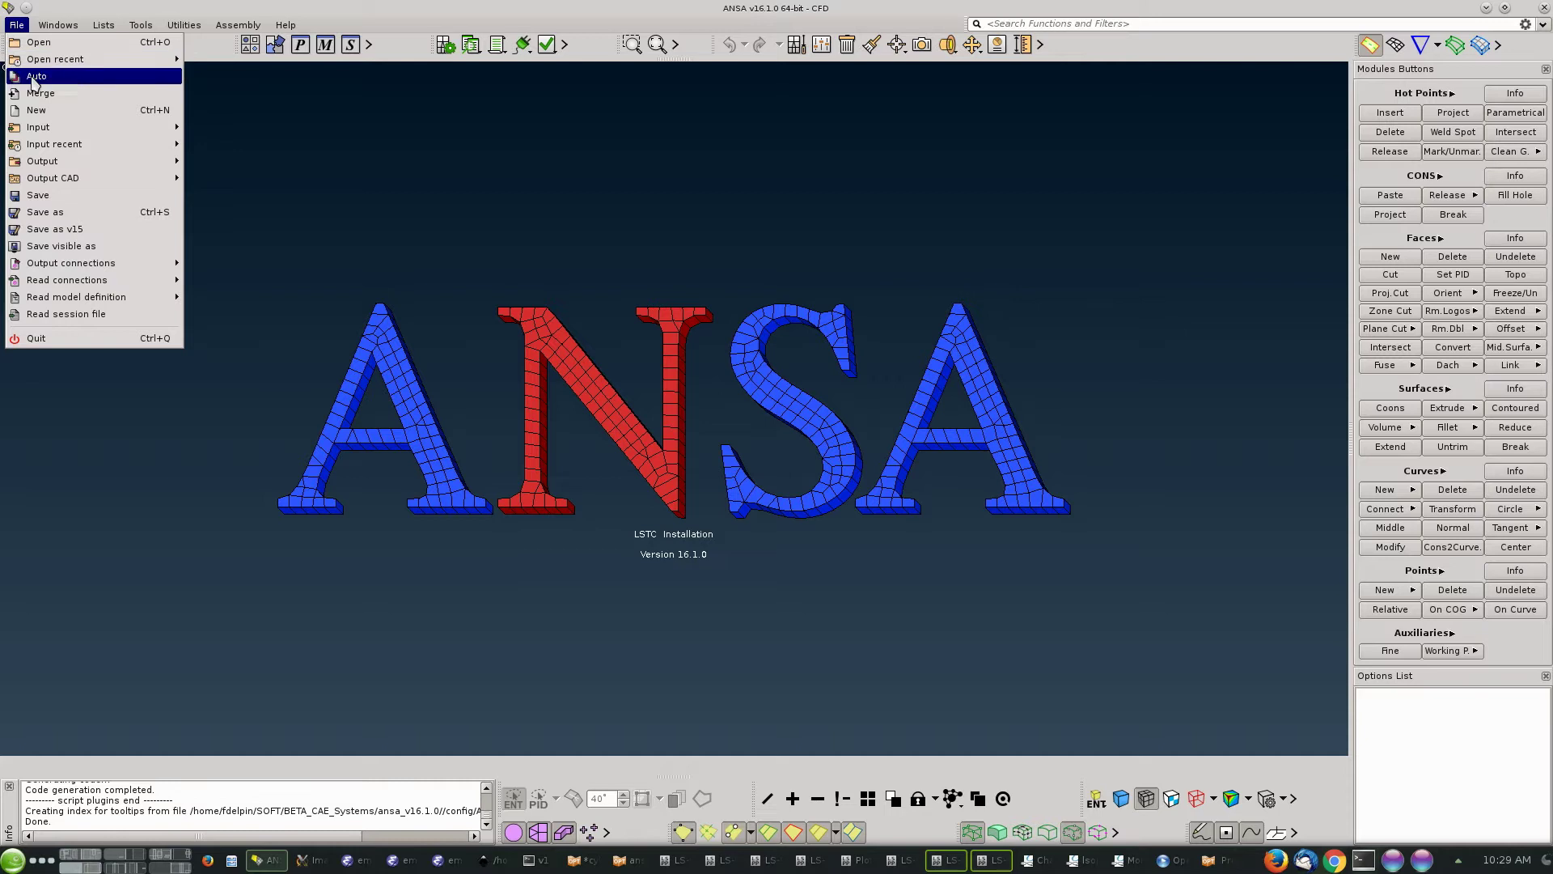
{"action": "mouse_move", "coordinate": [69, 146]}
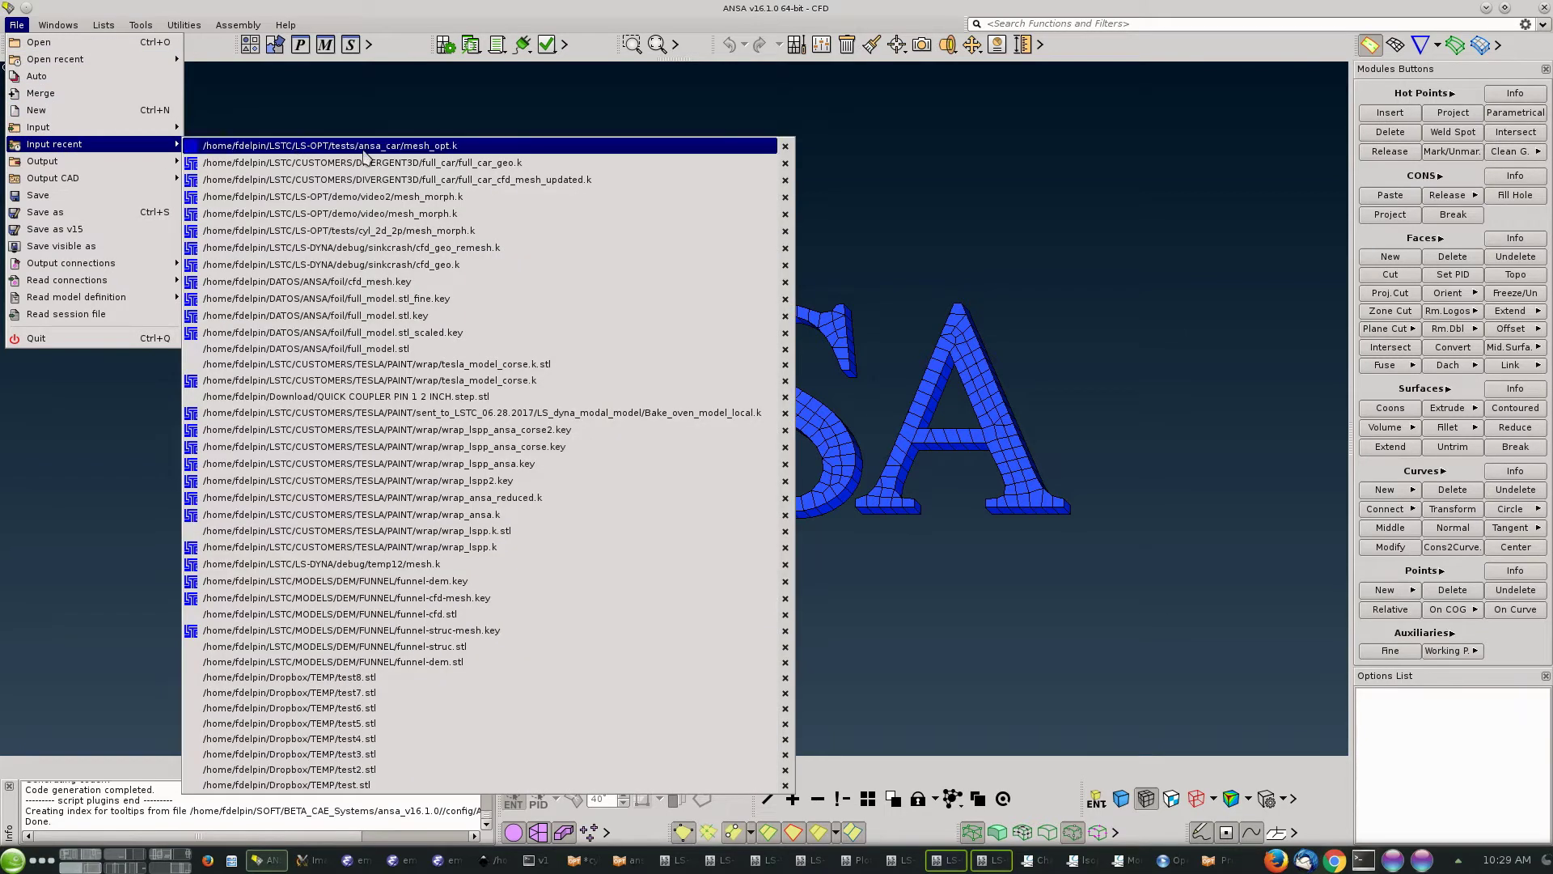
{"action": "left_click", "coordinate": [360, 151]}
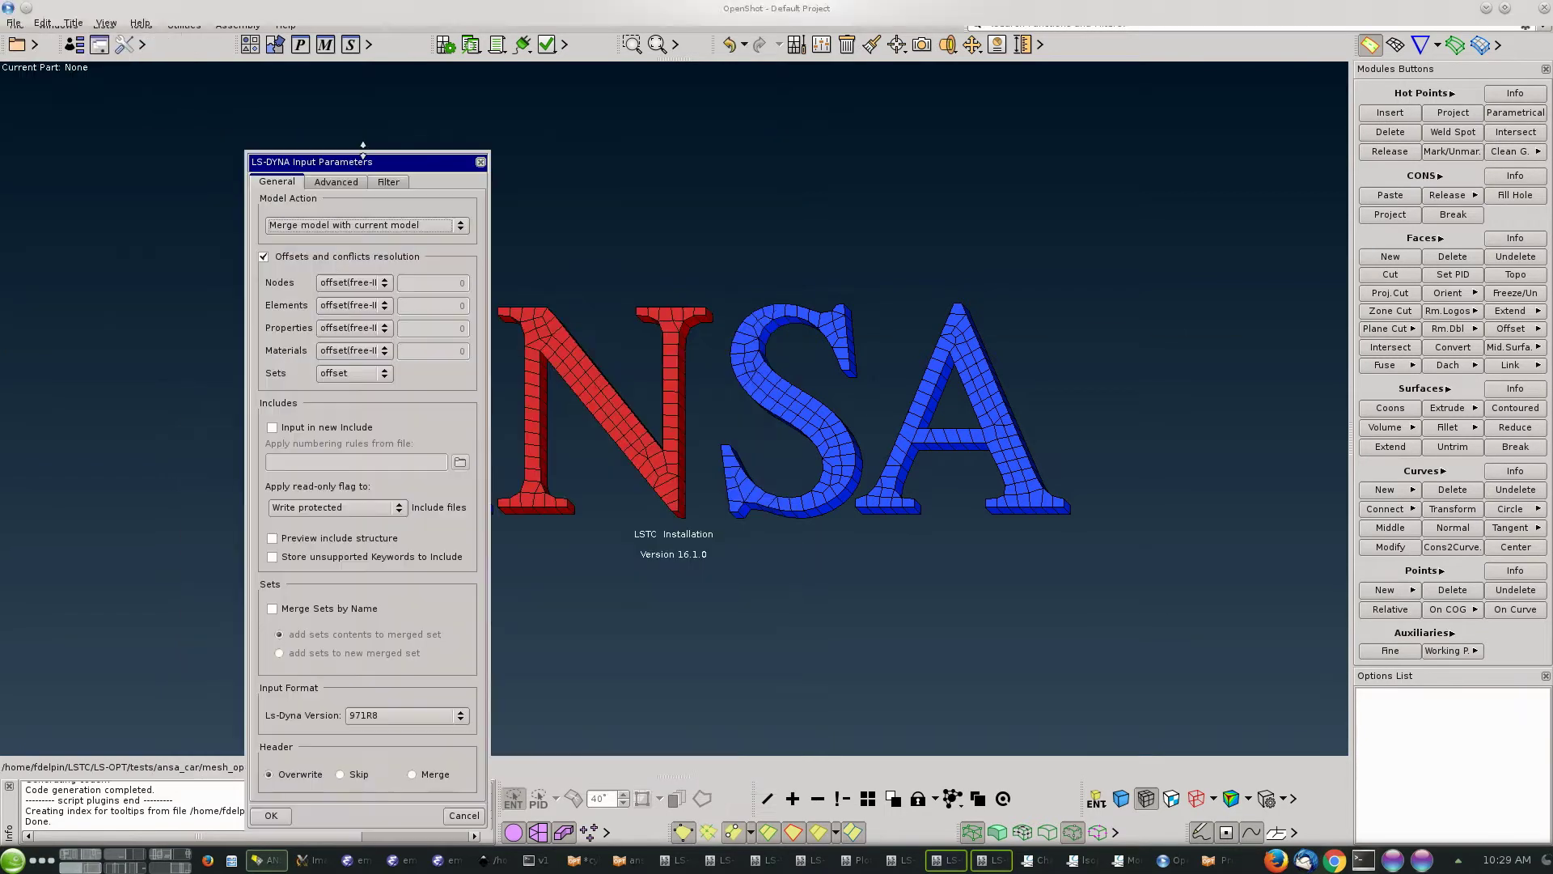
{"action": "left_click", "coordinate": [273, 815]}
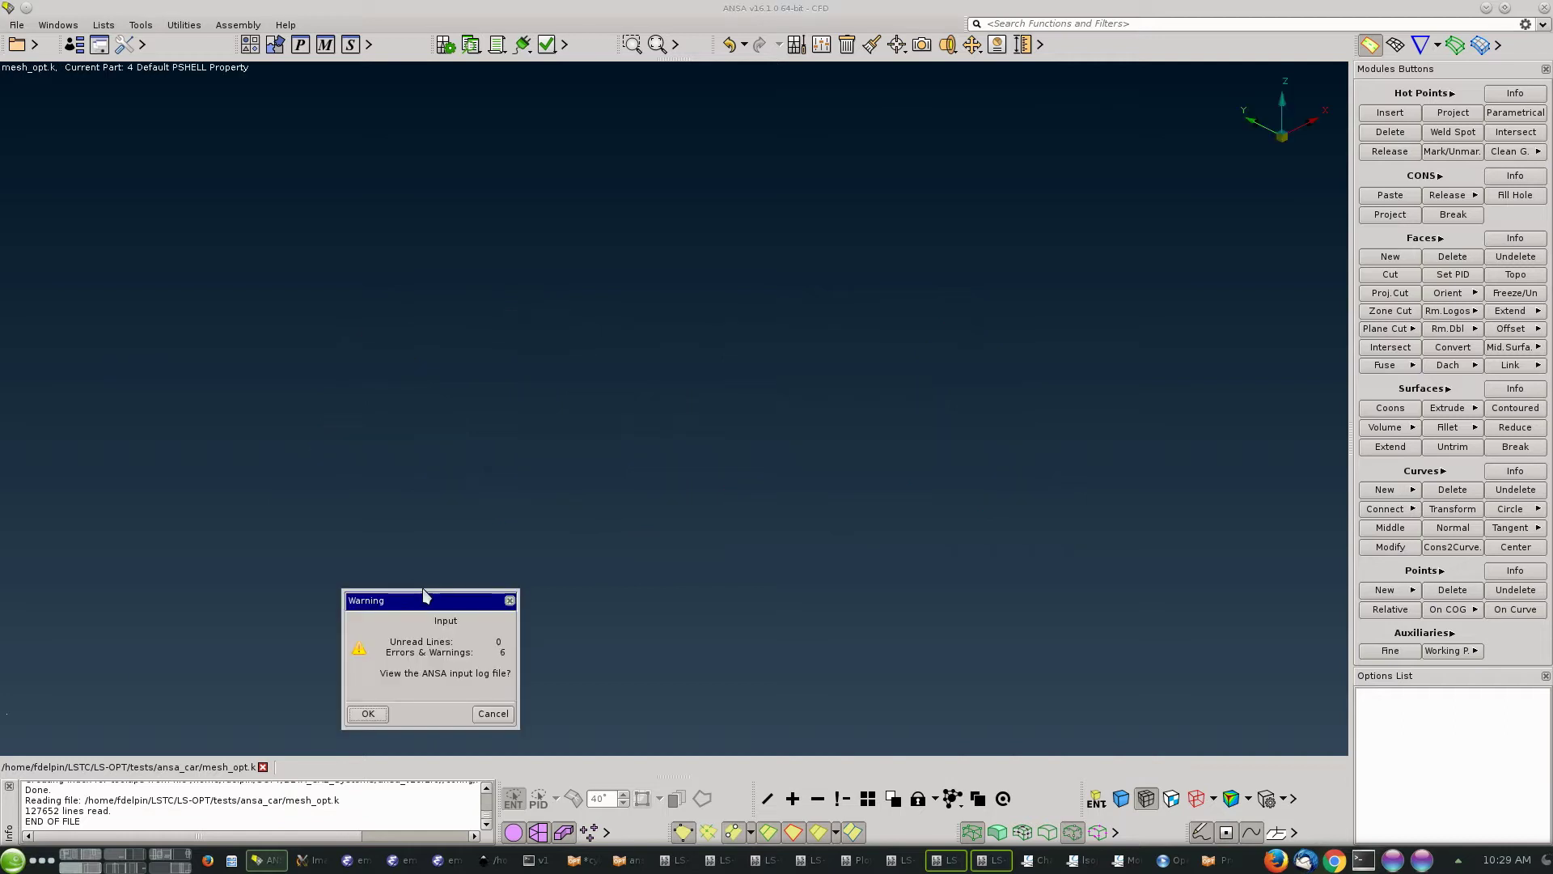
{"action": "left_click", "coordinate": [494, 713]}
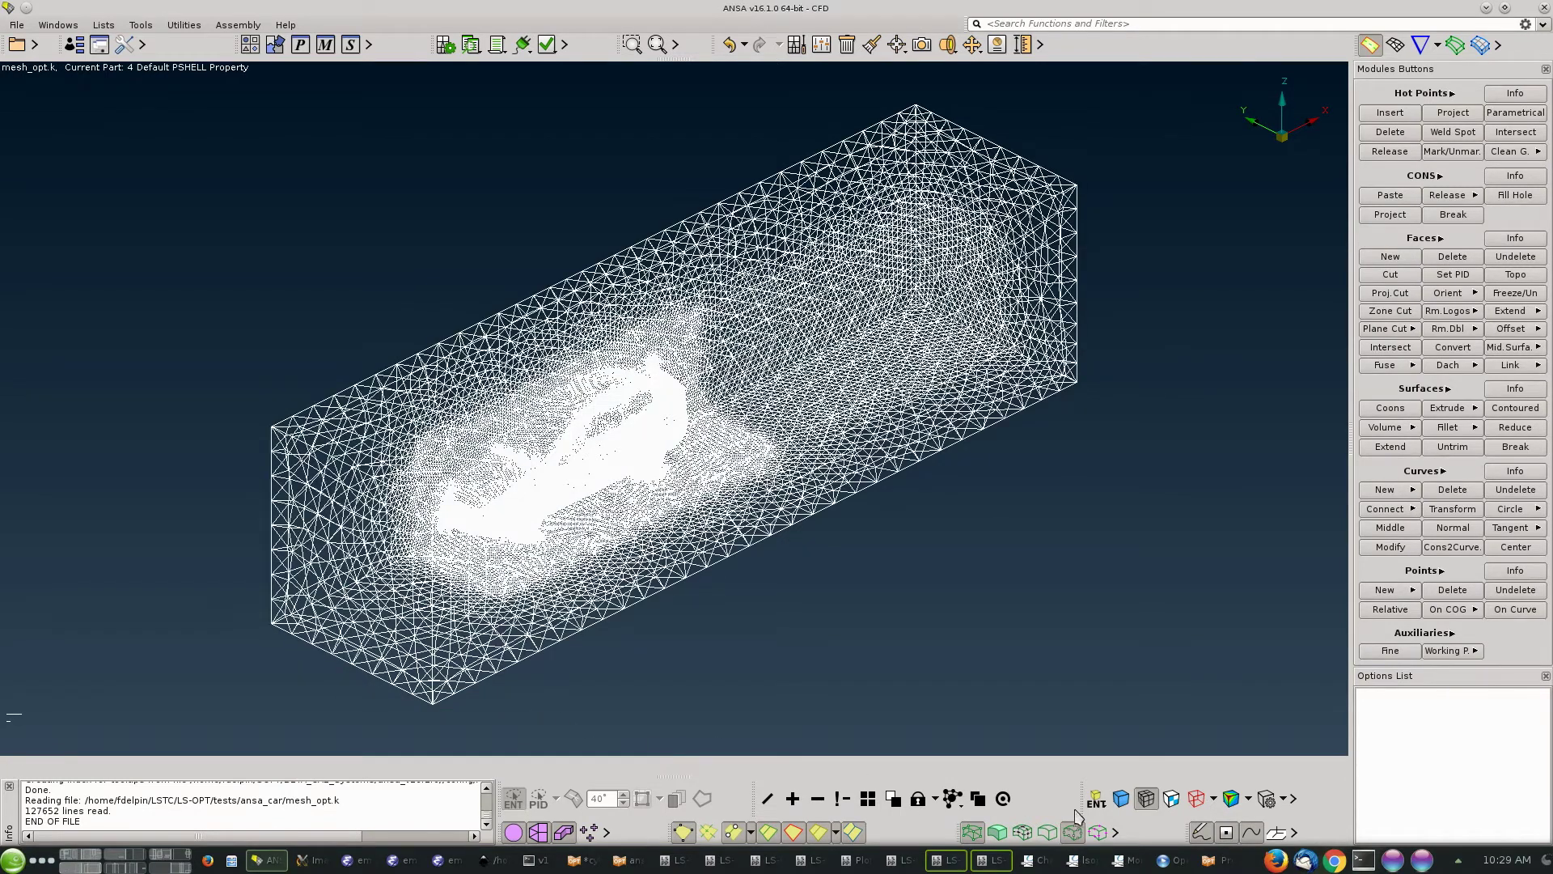
Render the model in shaded mode coloured by property ID (PID).
{"action": "left_click", "coordinate": [1122, 798]}
{"action": "left_click", "coordinate": [1096, 799]}
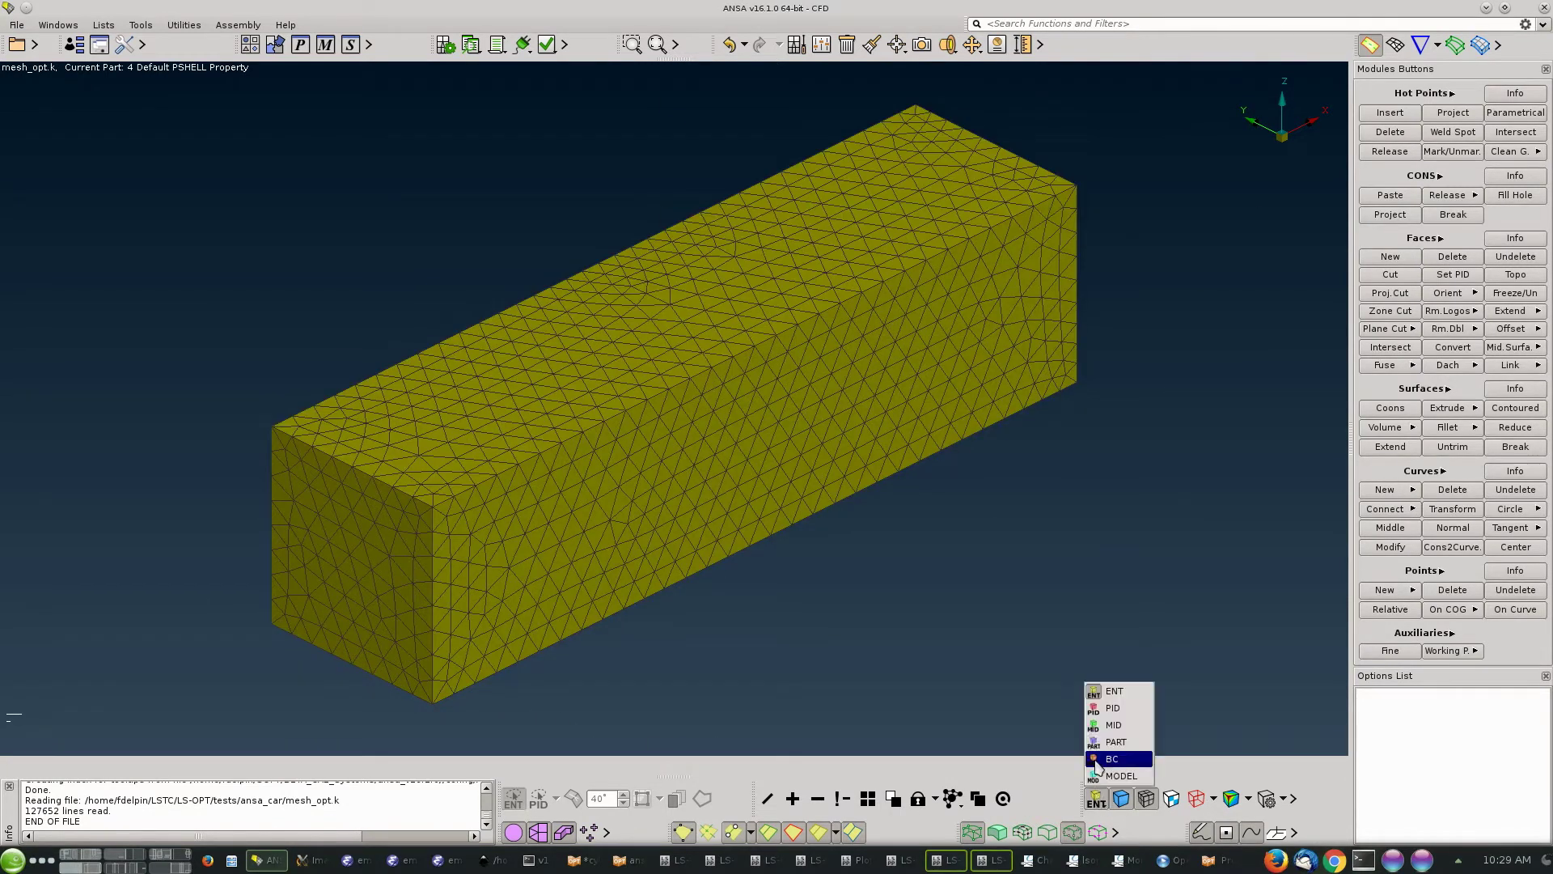
{"action": "left_click", "coordinate": [1102, 708]}
{"action": "left_click_drag", "start_coordinate": [538, 482], "coordinate": [502, 470]}
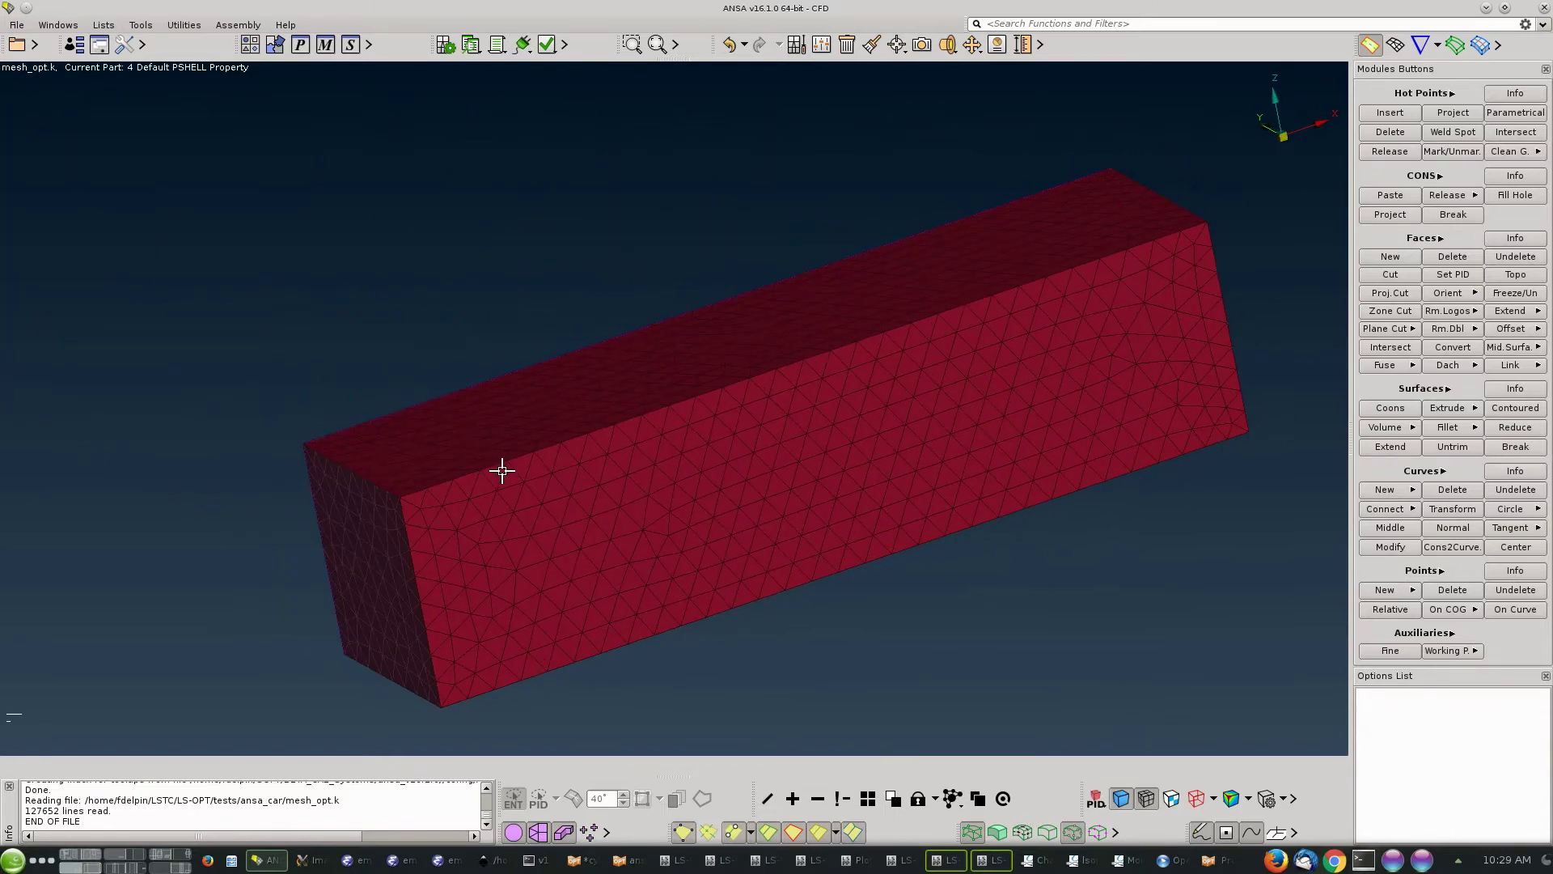
{"action": "key", "text": "F1"}
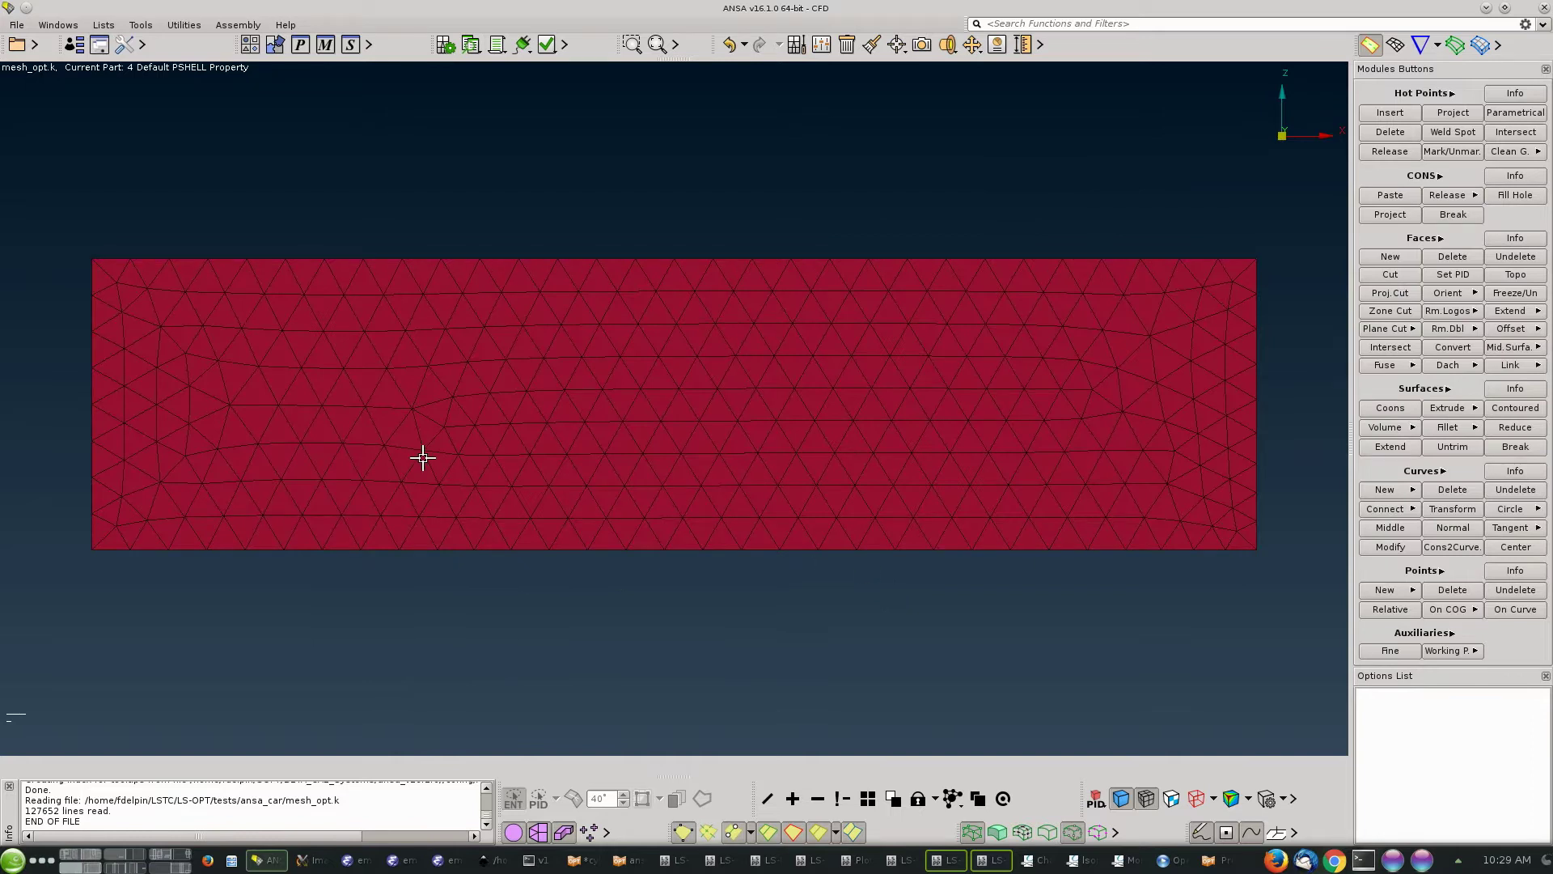
{"action": "left_click_drag", "start_coordinate": [423, 458], "coordinate": [693, 465]}
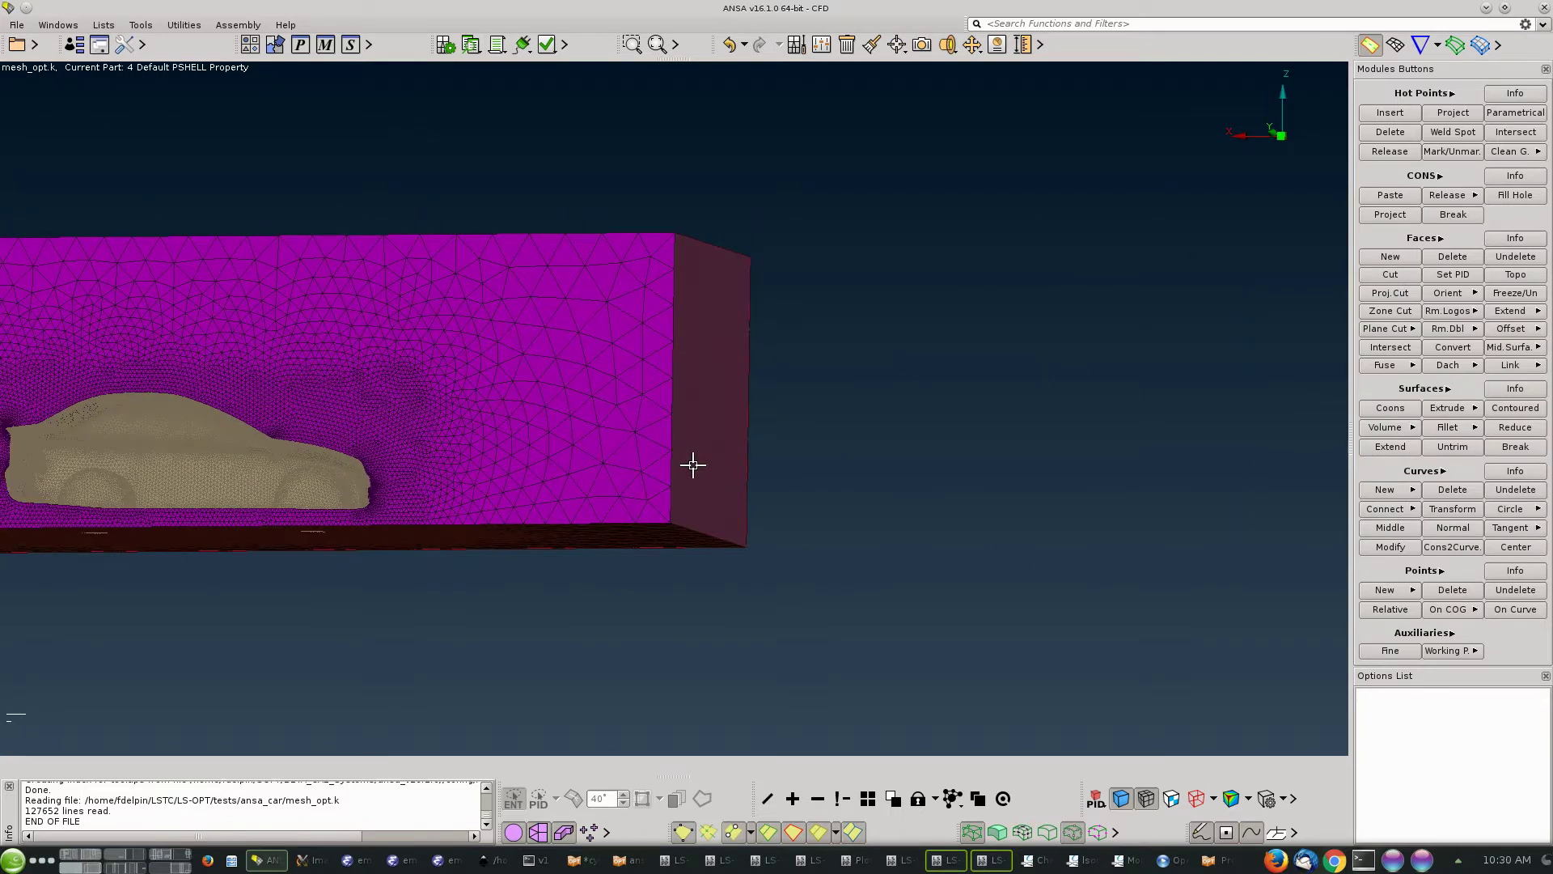
{"action": "key", "text": "F1"}
Hide the box's front and end faces and zoom in on the car.
{"action": "left_click", "coordinate": [818, 799]}
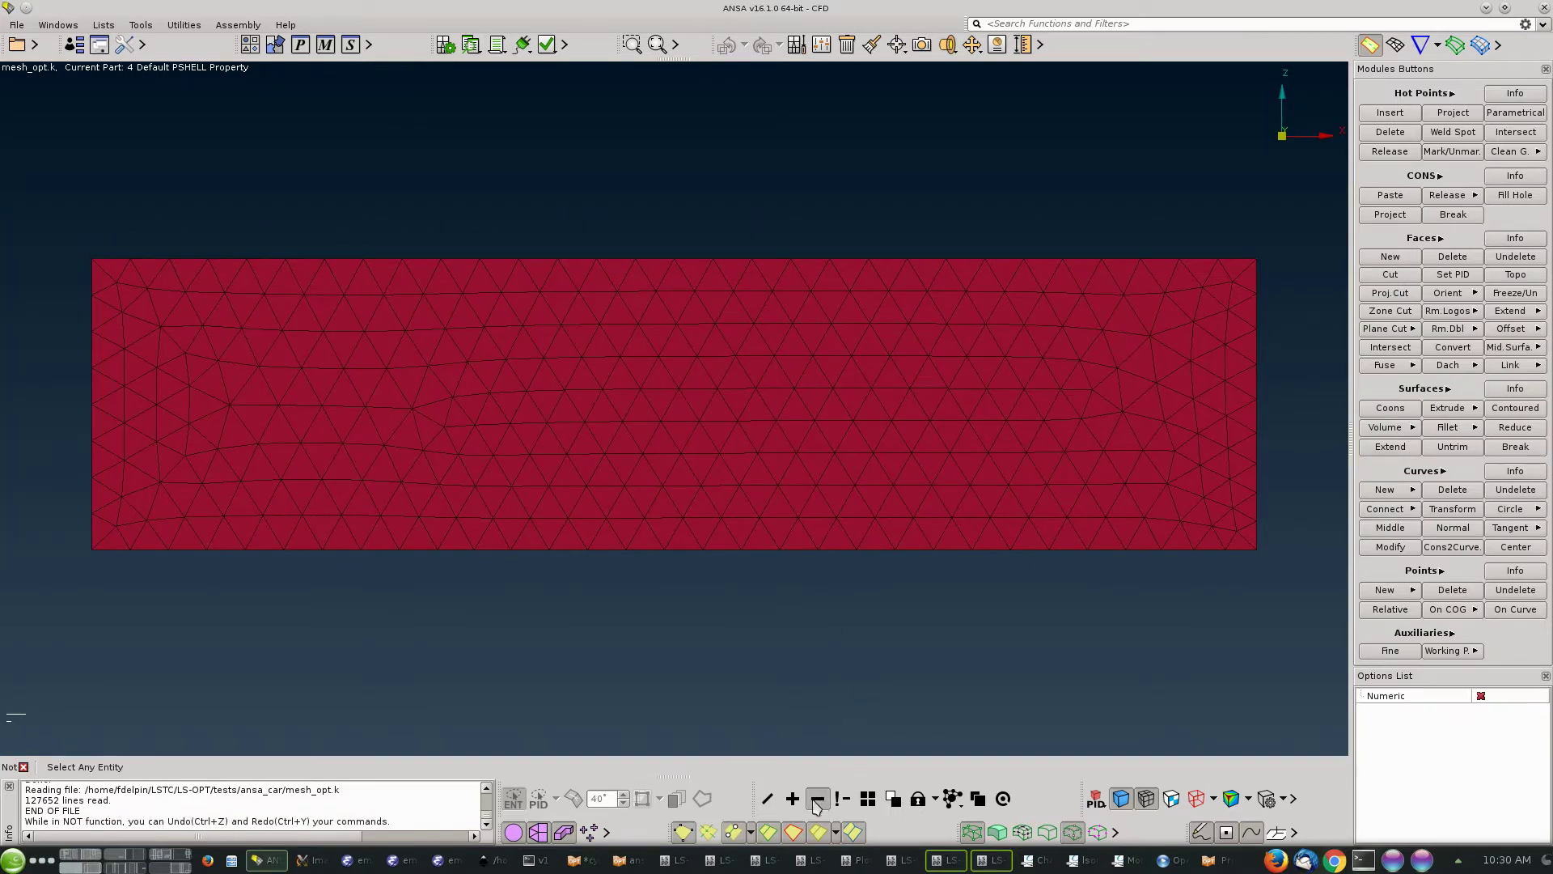
{"action": "left_click", "coordinate": [540, 497]}
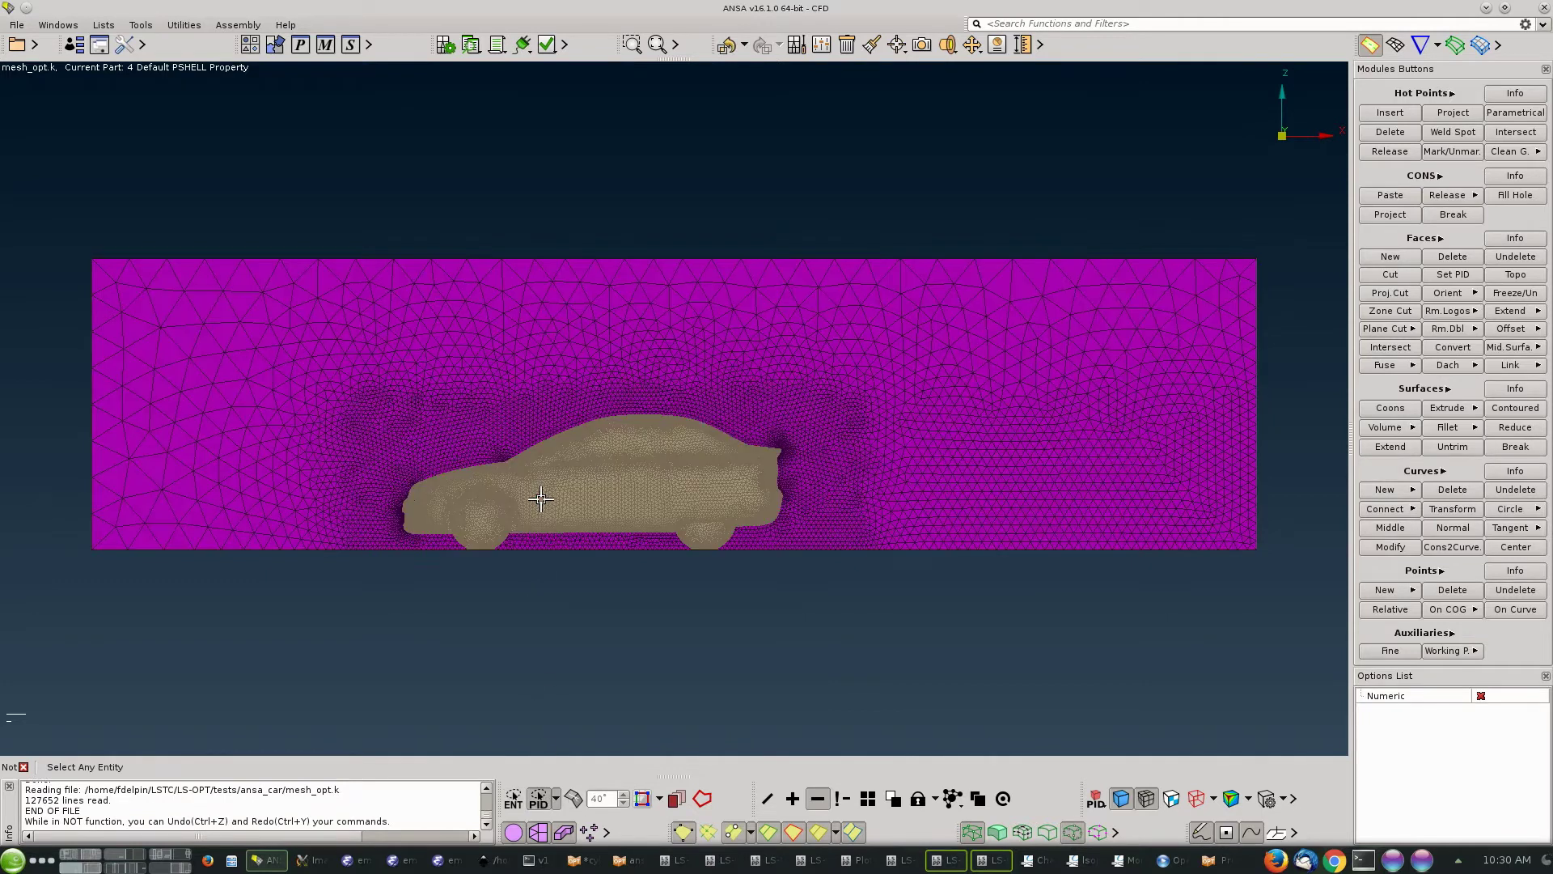
{"action": "left_click_drag", "start_coordinate": [542, 499], "coordinate": [496, 413]}
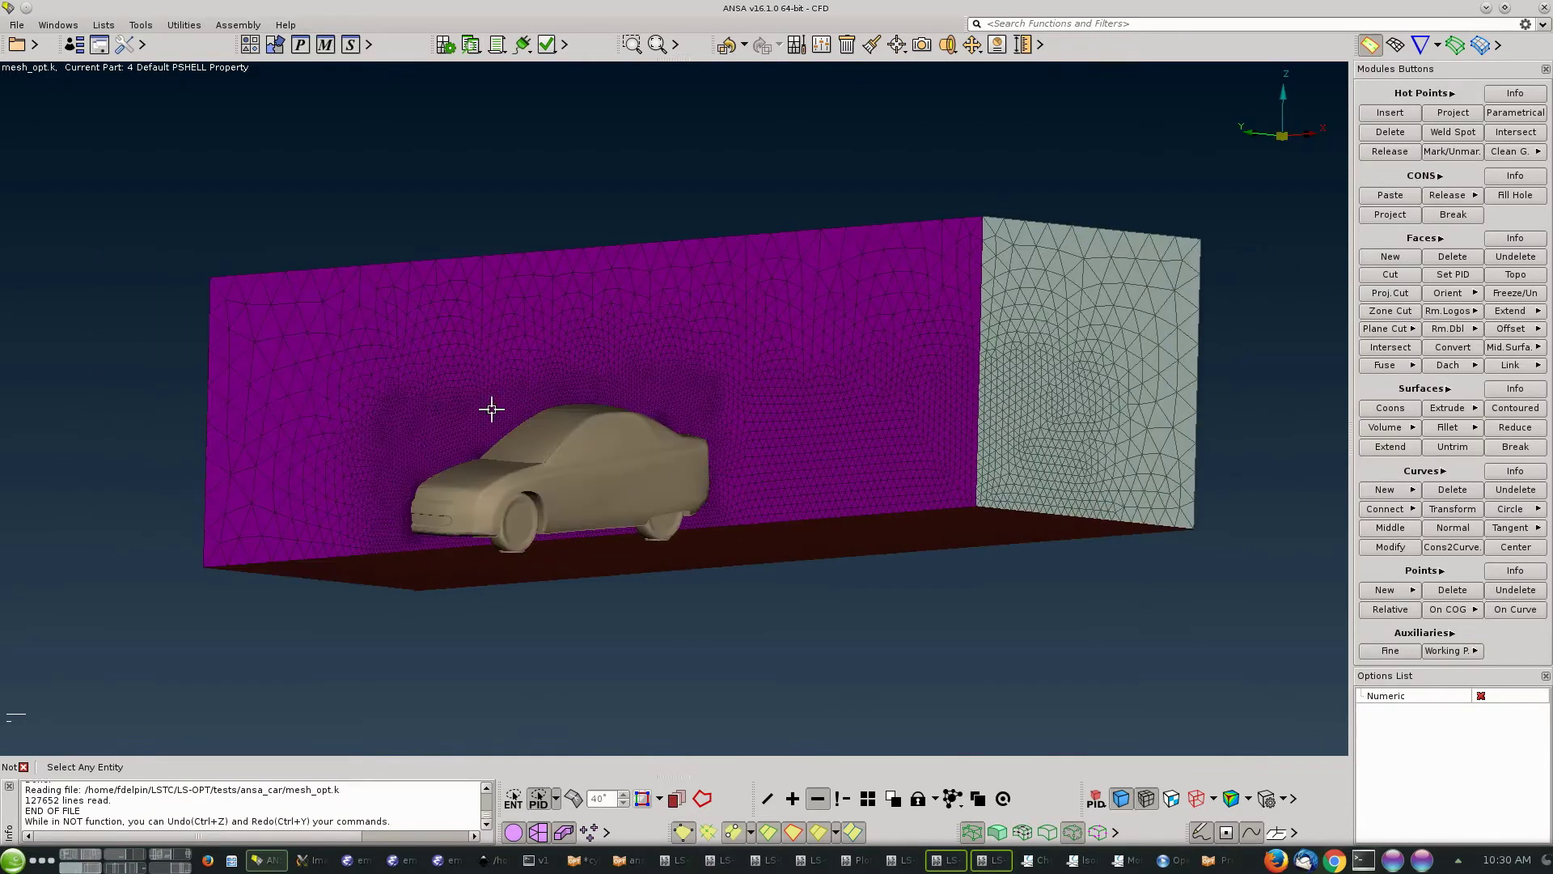
{"action": "left_click", "coordinate": [998, 397]}
{"action": "scroll", "coordinate": [614, 496], "scroll_direction": "up", "scroll_amount": 5}
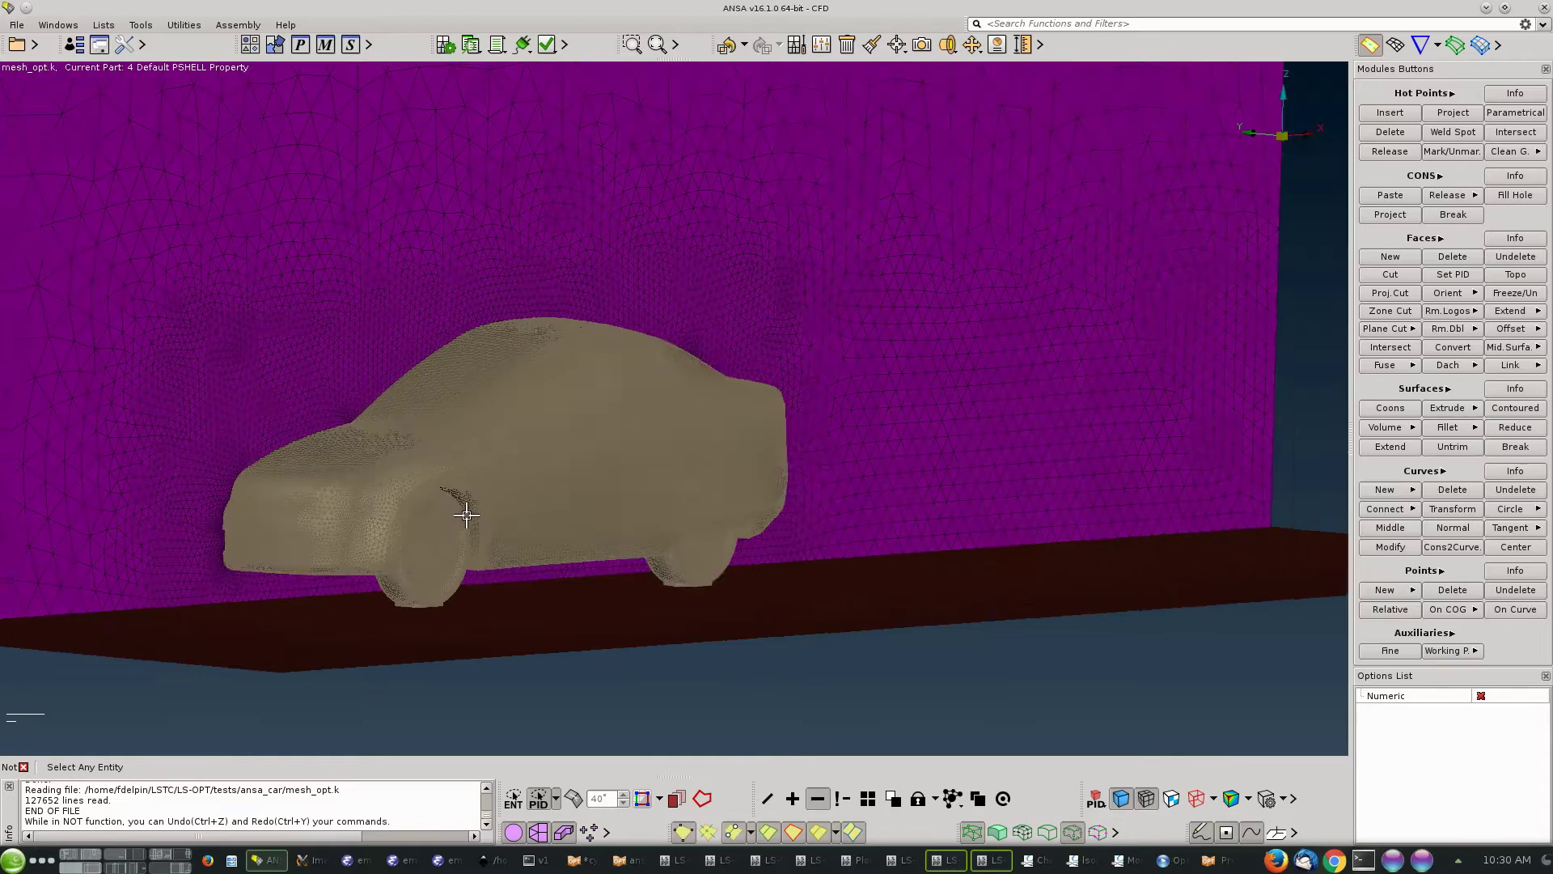
{"action": "mouse_move", "coordinate": [466, 515]}
{"action": "left_mouse_down"}
{"action": "mouse_move", "coordinate": [596, 521]}
{"action": "mouse_move", "coordinate": [437, 523]}
{"action": "left_mouse_up"}
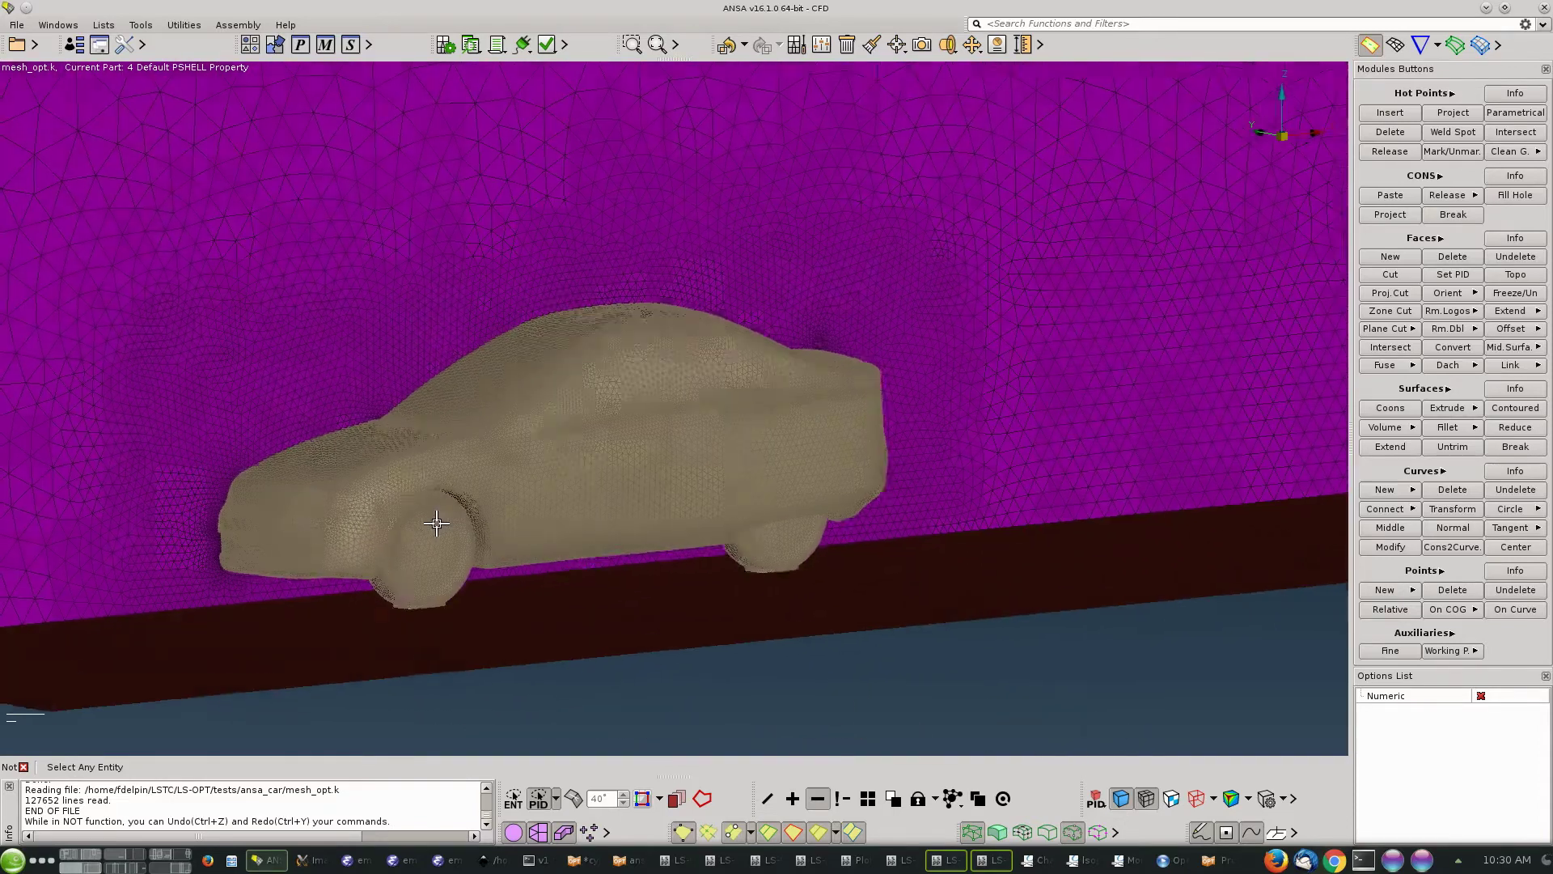
{"action": "scroll", "coordinate": [827, 403], "scroll_direction": "up", "scroll_amount": 5}
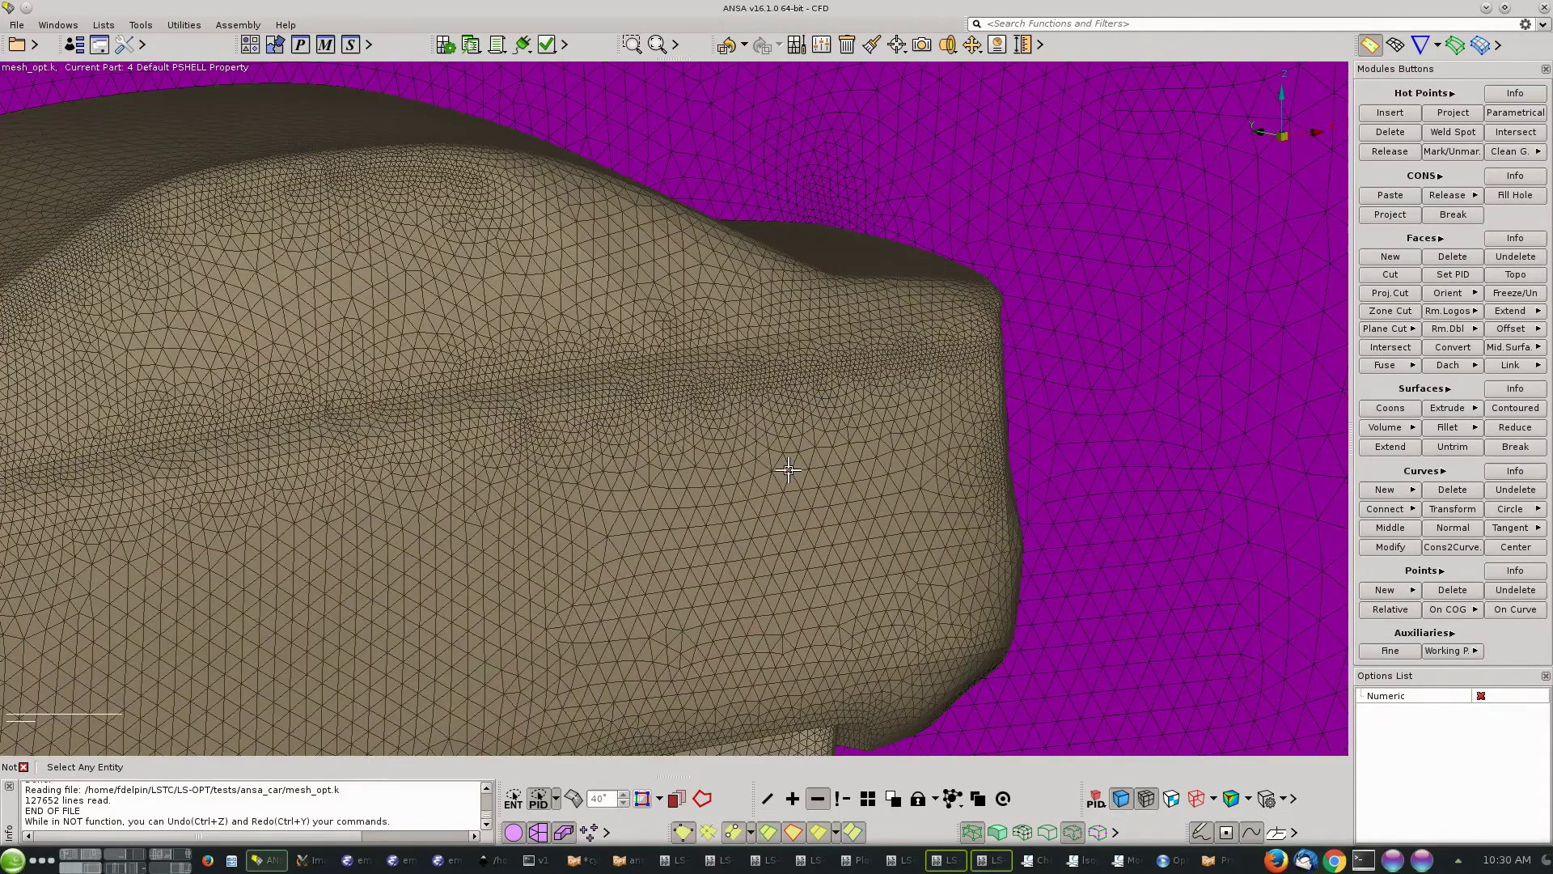
{"action": "key", "text": "F1"}
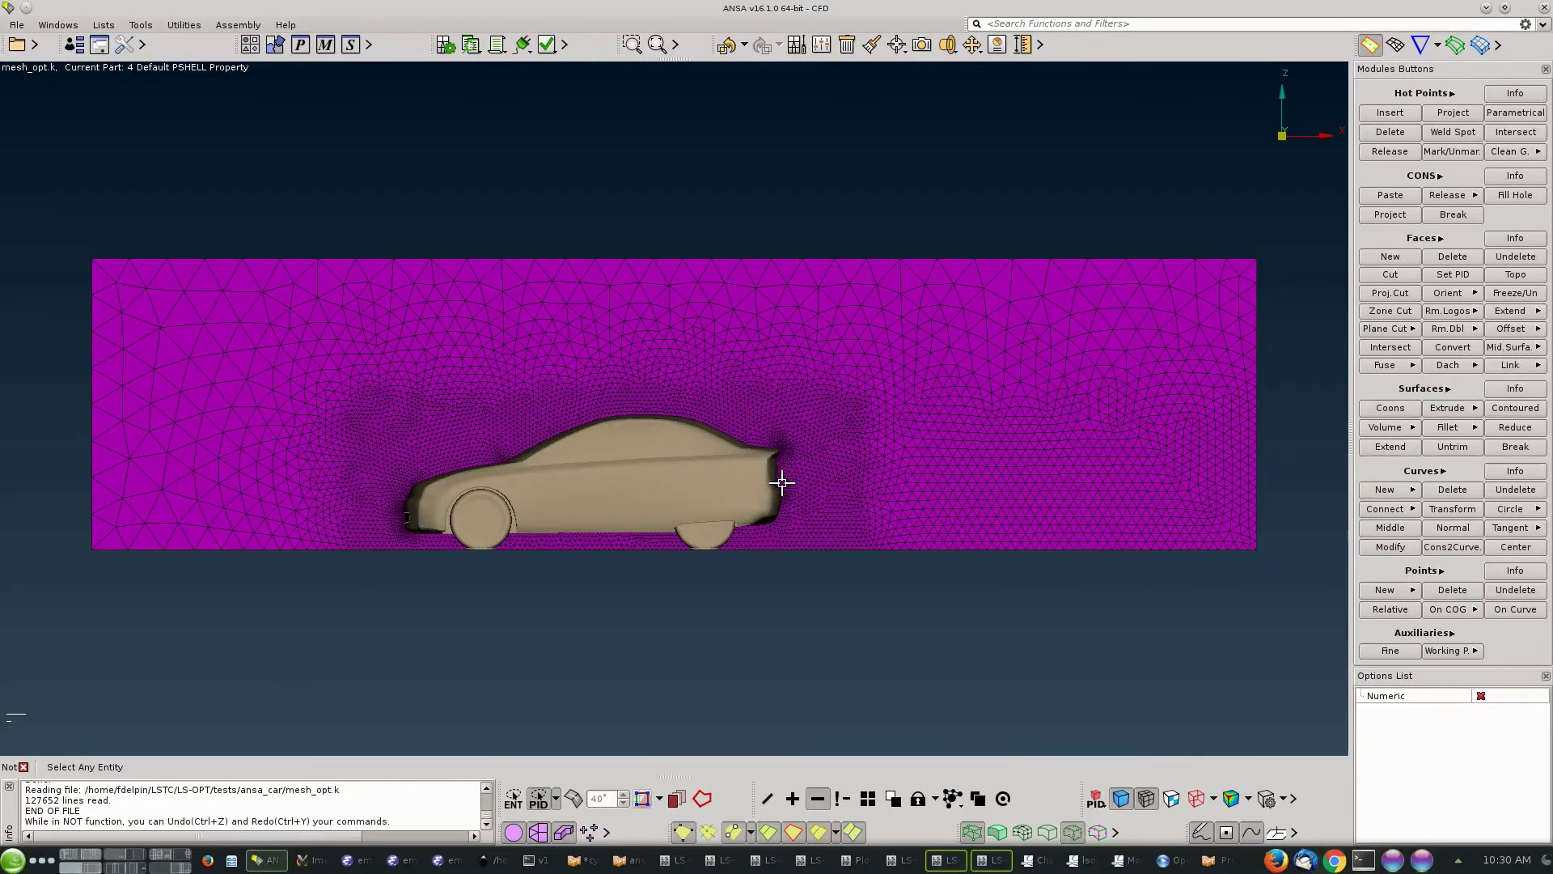
{"action": "scroll", "coordinate": [782, 483], "scroll_direction": "up", "scroll_amount": 5}
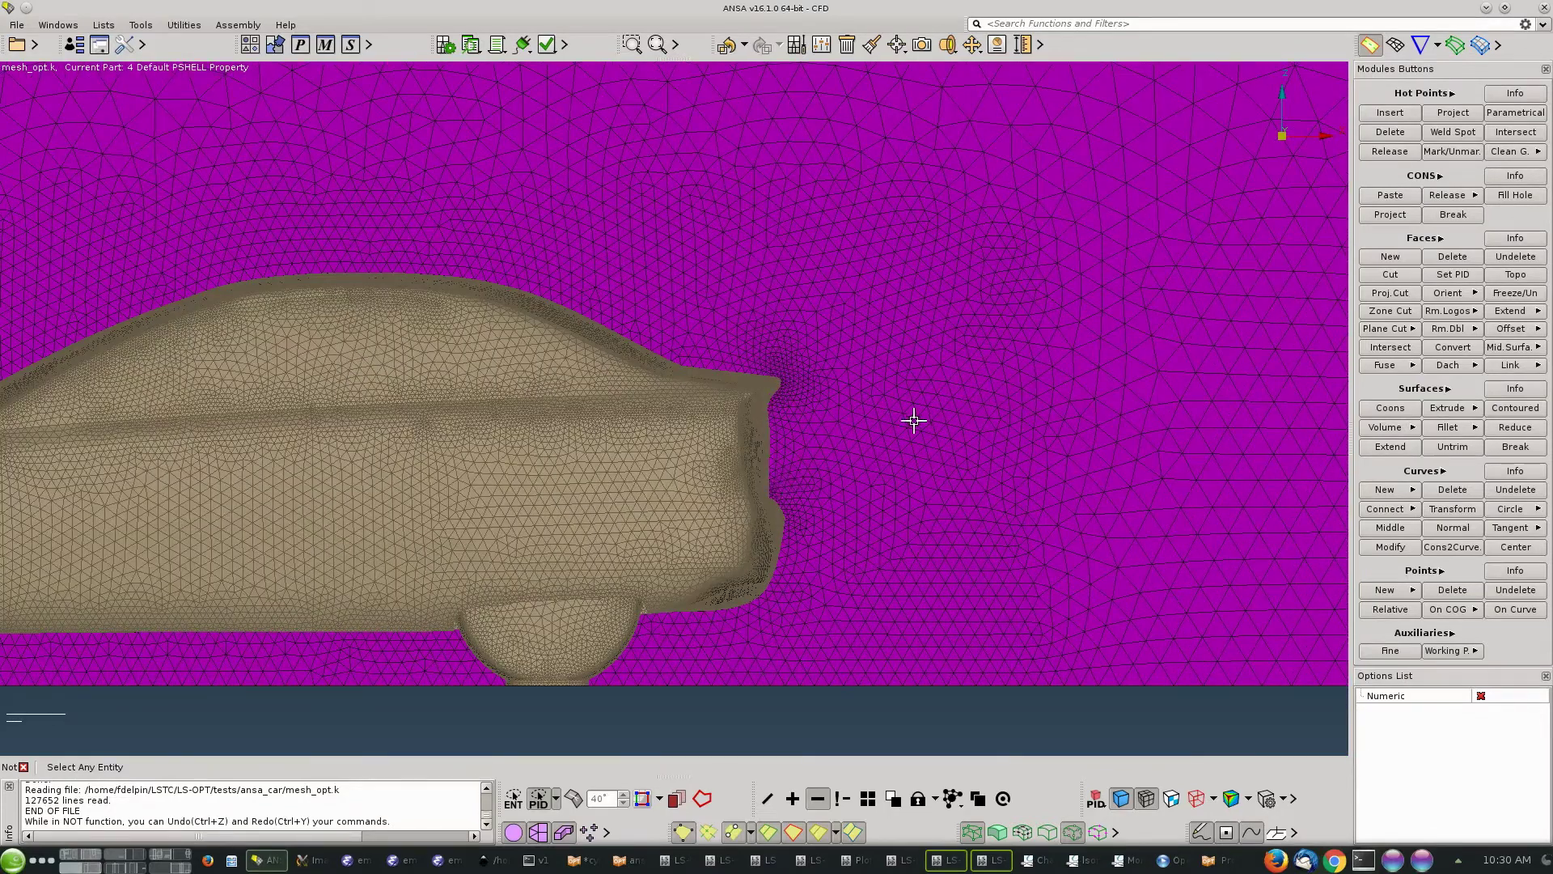
Create a Min Volume morph box around the selected mesh nodes at the car's rear.
{"action": "left_click", "coordinate": [1455, 44]}
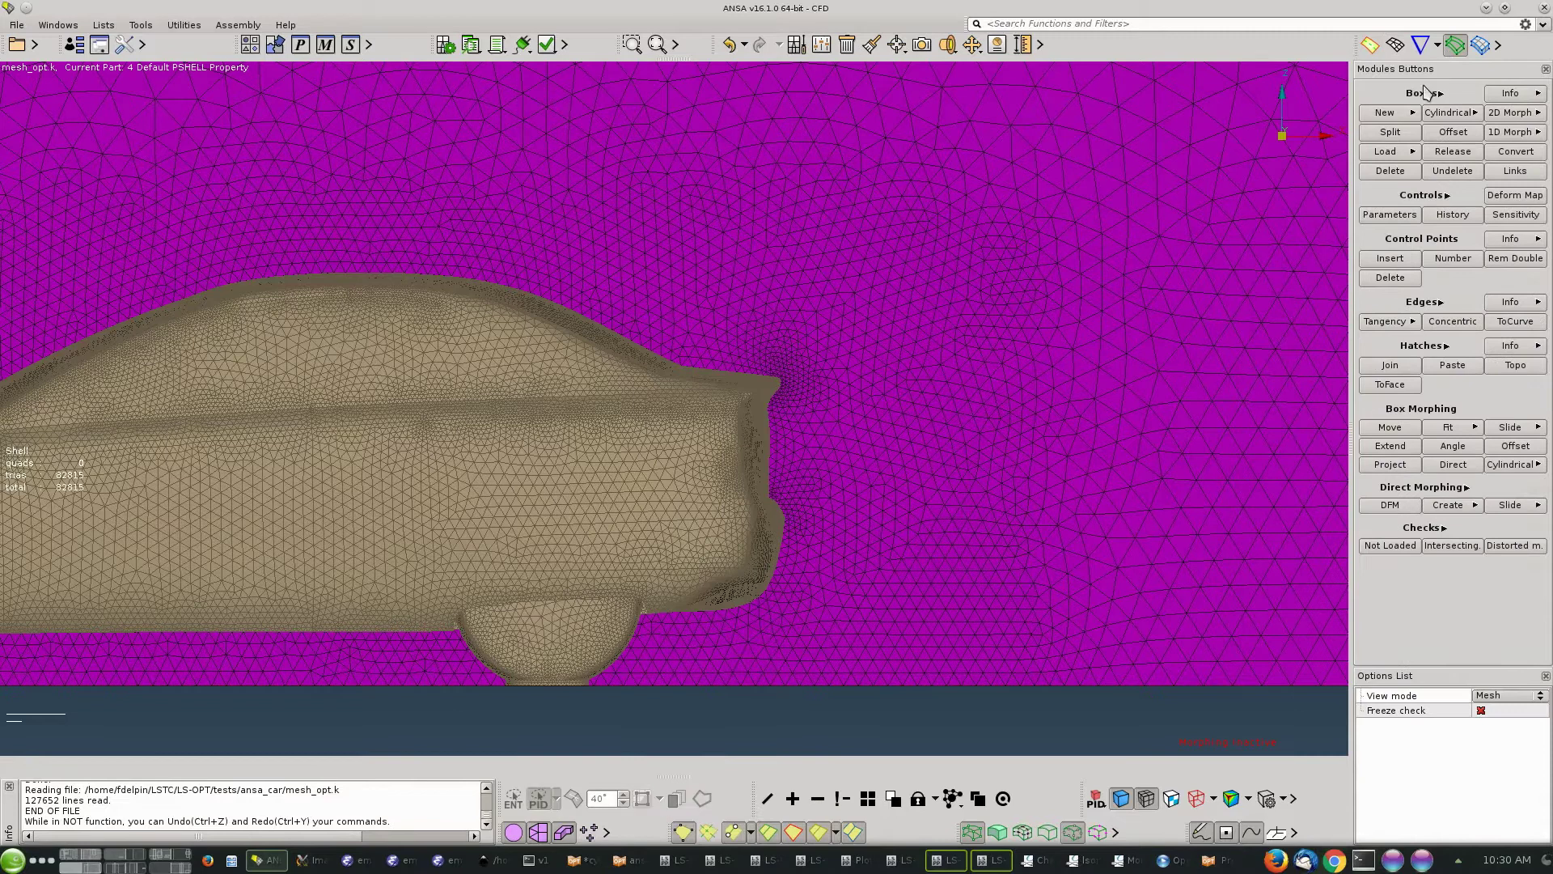
{"action": "left_click", "coordinate": [1392, 114]}
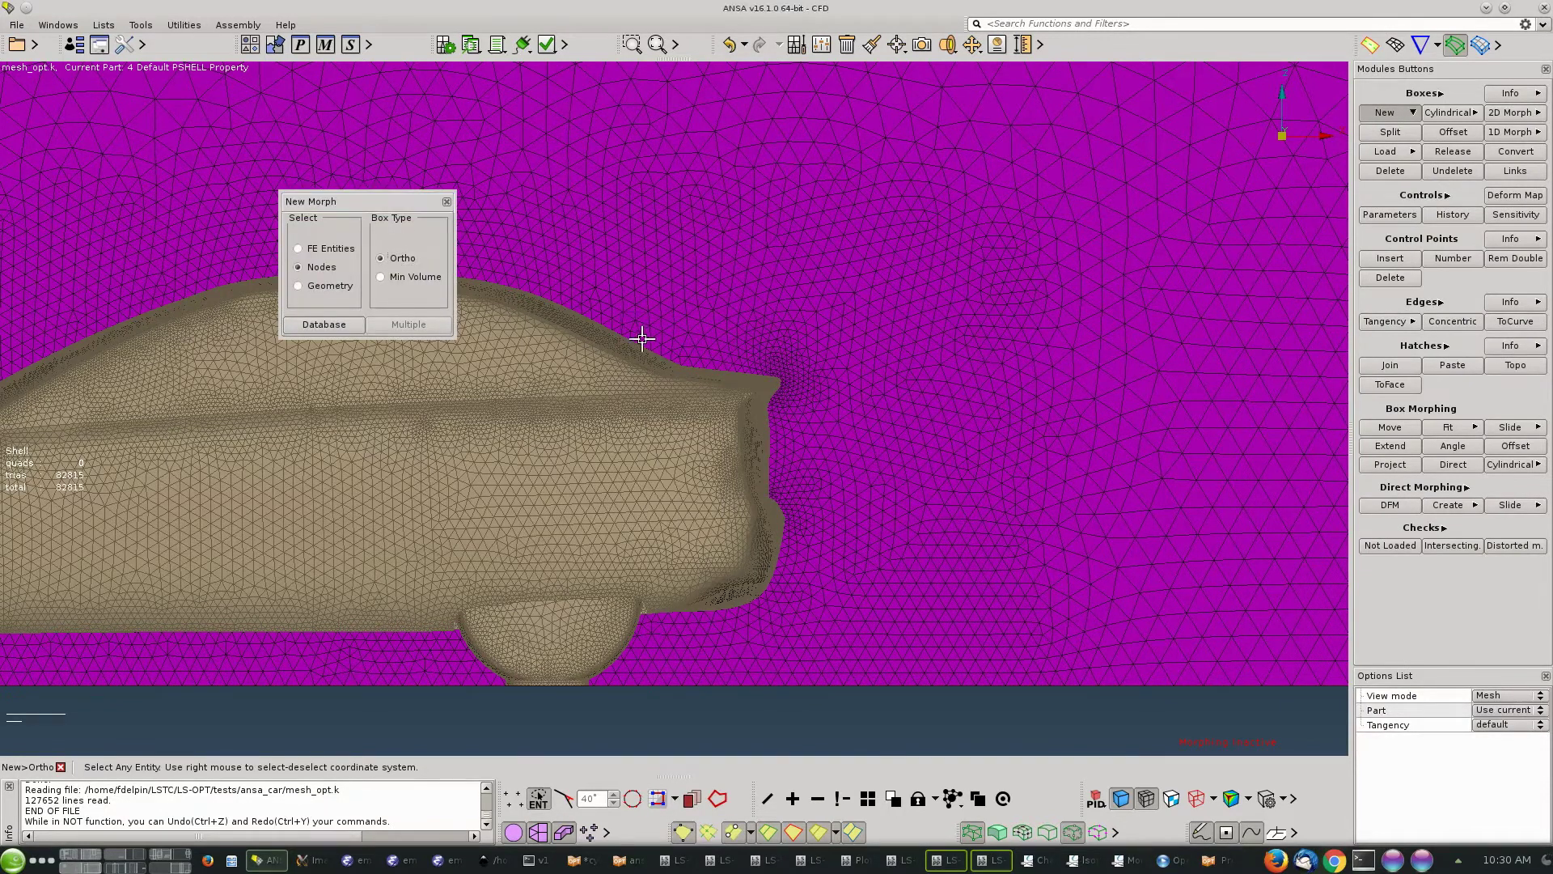
{"action": "left_click", "coordinate": [804, 549]}
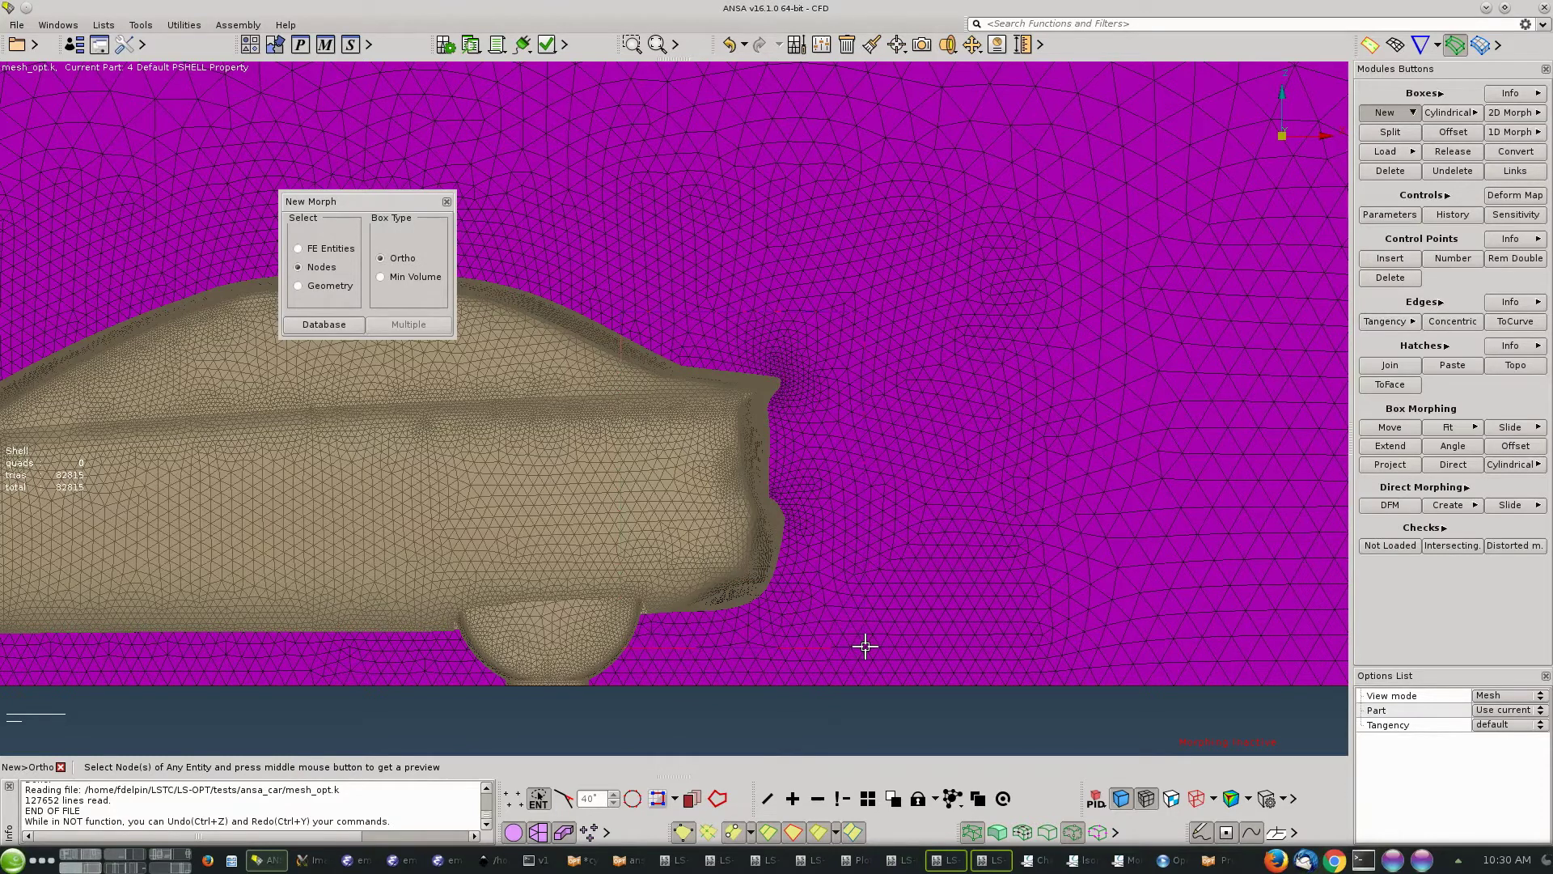
{"action": "left_click_drag", "start_coordinate": [618, 308], "coordinate": [873, 657]}
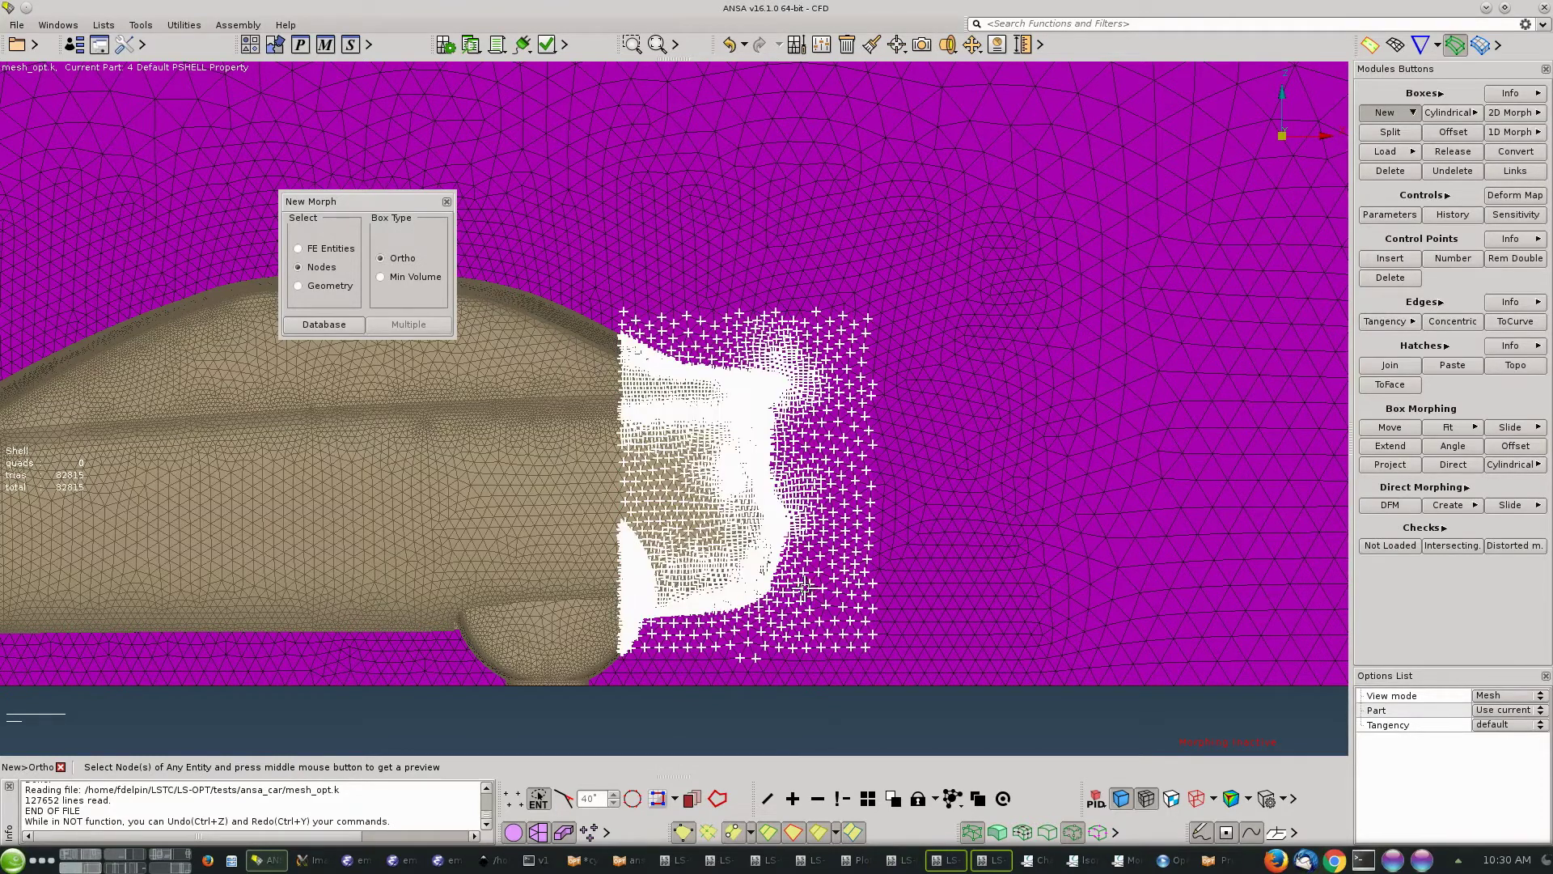
{"action": "left_click", "coordinate": [414, 277]}
{"action": "middle_click", "coordinate": [412, 279]}
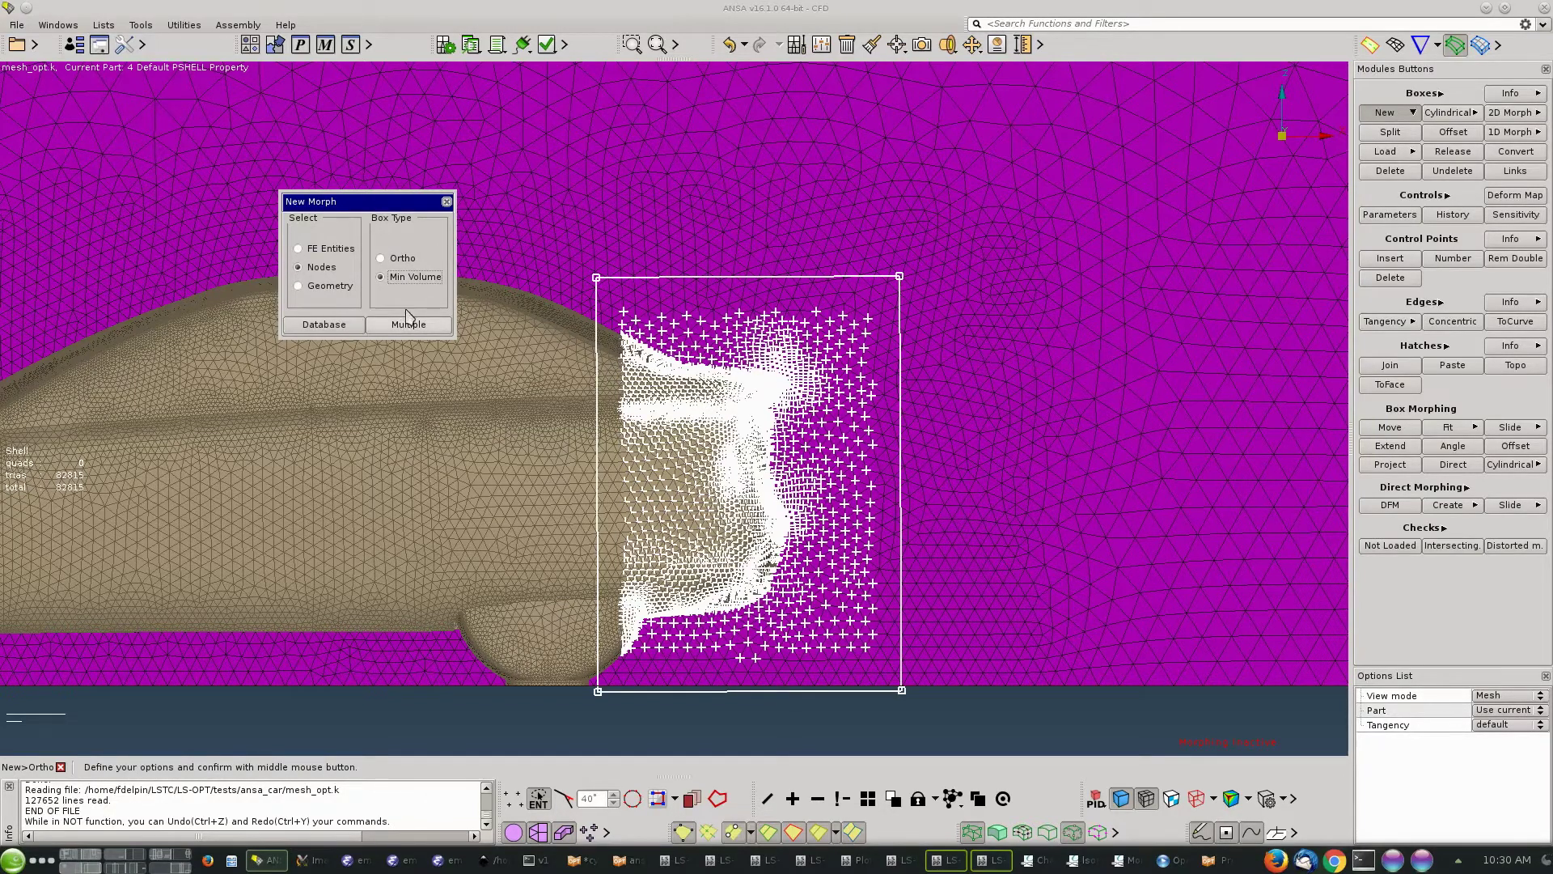
{"action": "middle_click", "coordinate": [555, 223]}
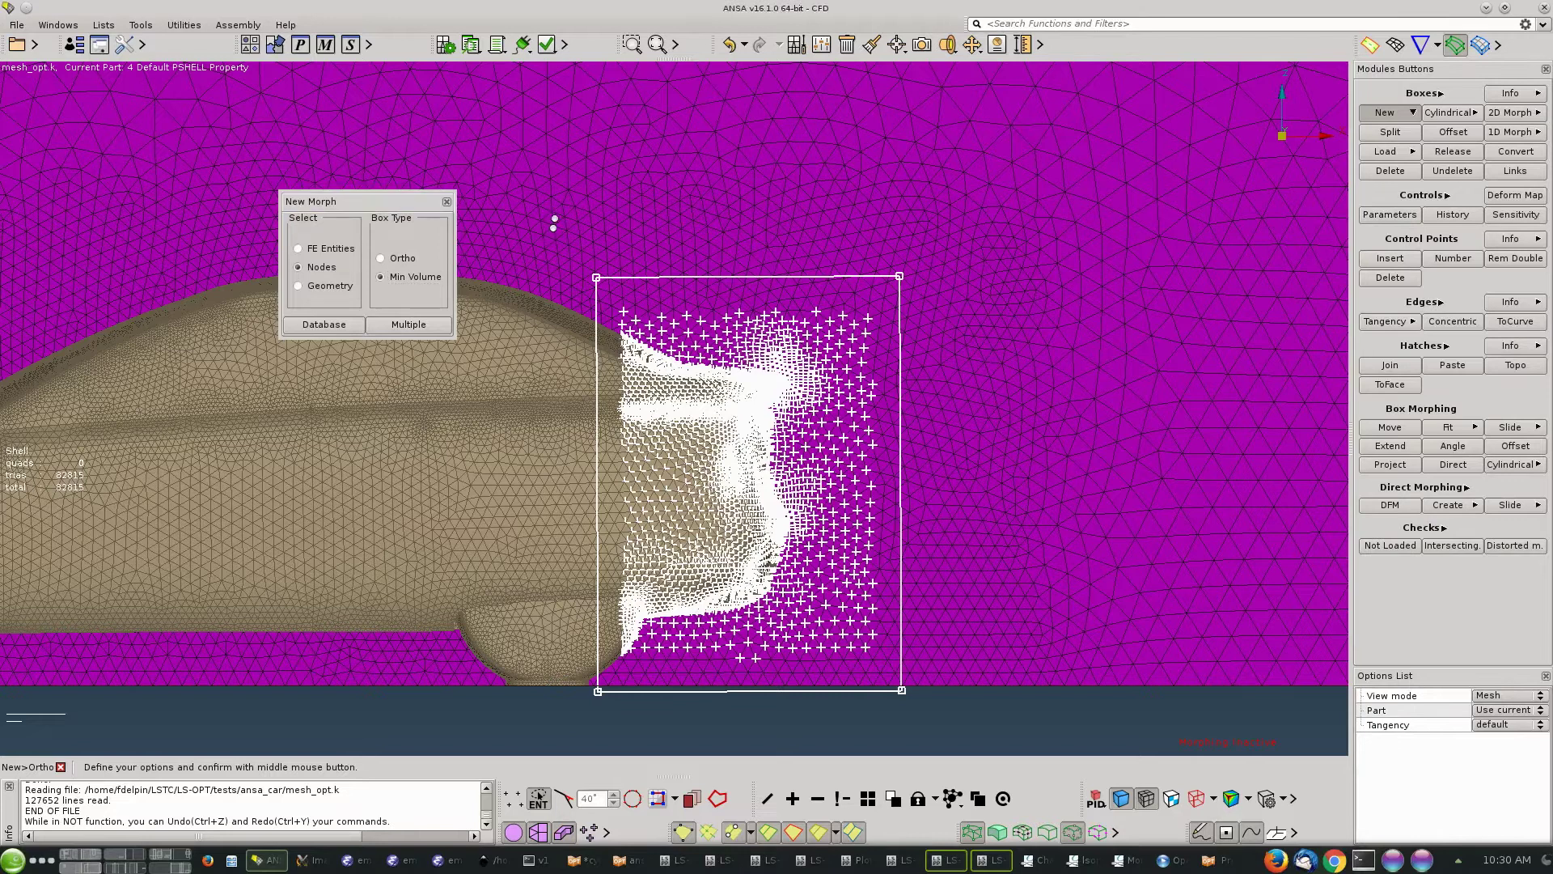
{"action": "middle_click", "coordinate": [555, 223]}
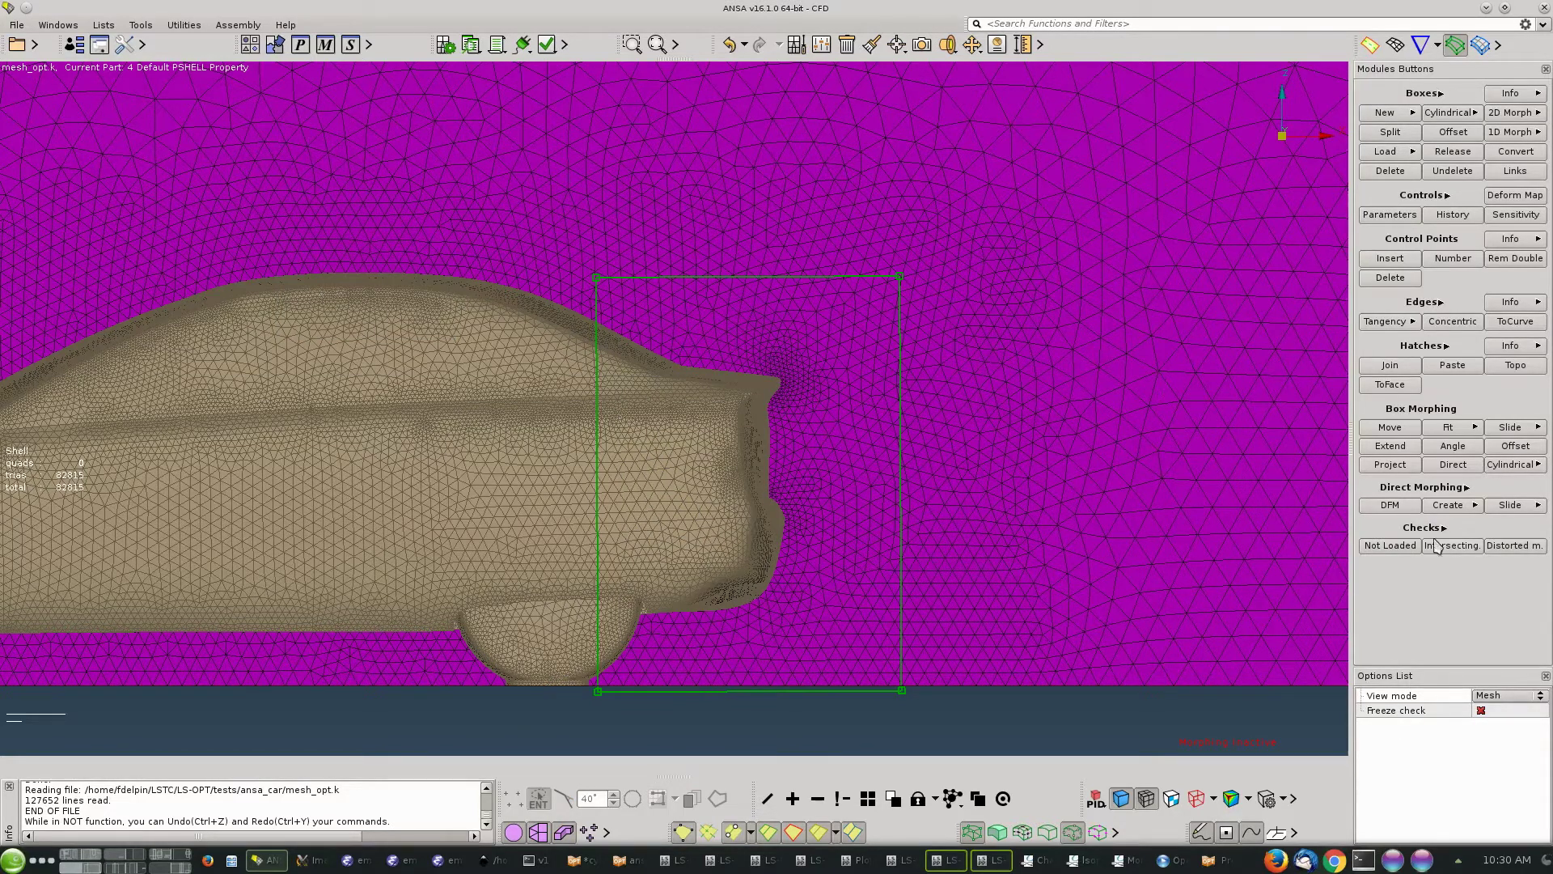
Show the nodes not yet loaded into any morph box.
{"action": "left_click", "coordinate": [1392, 547]}
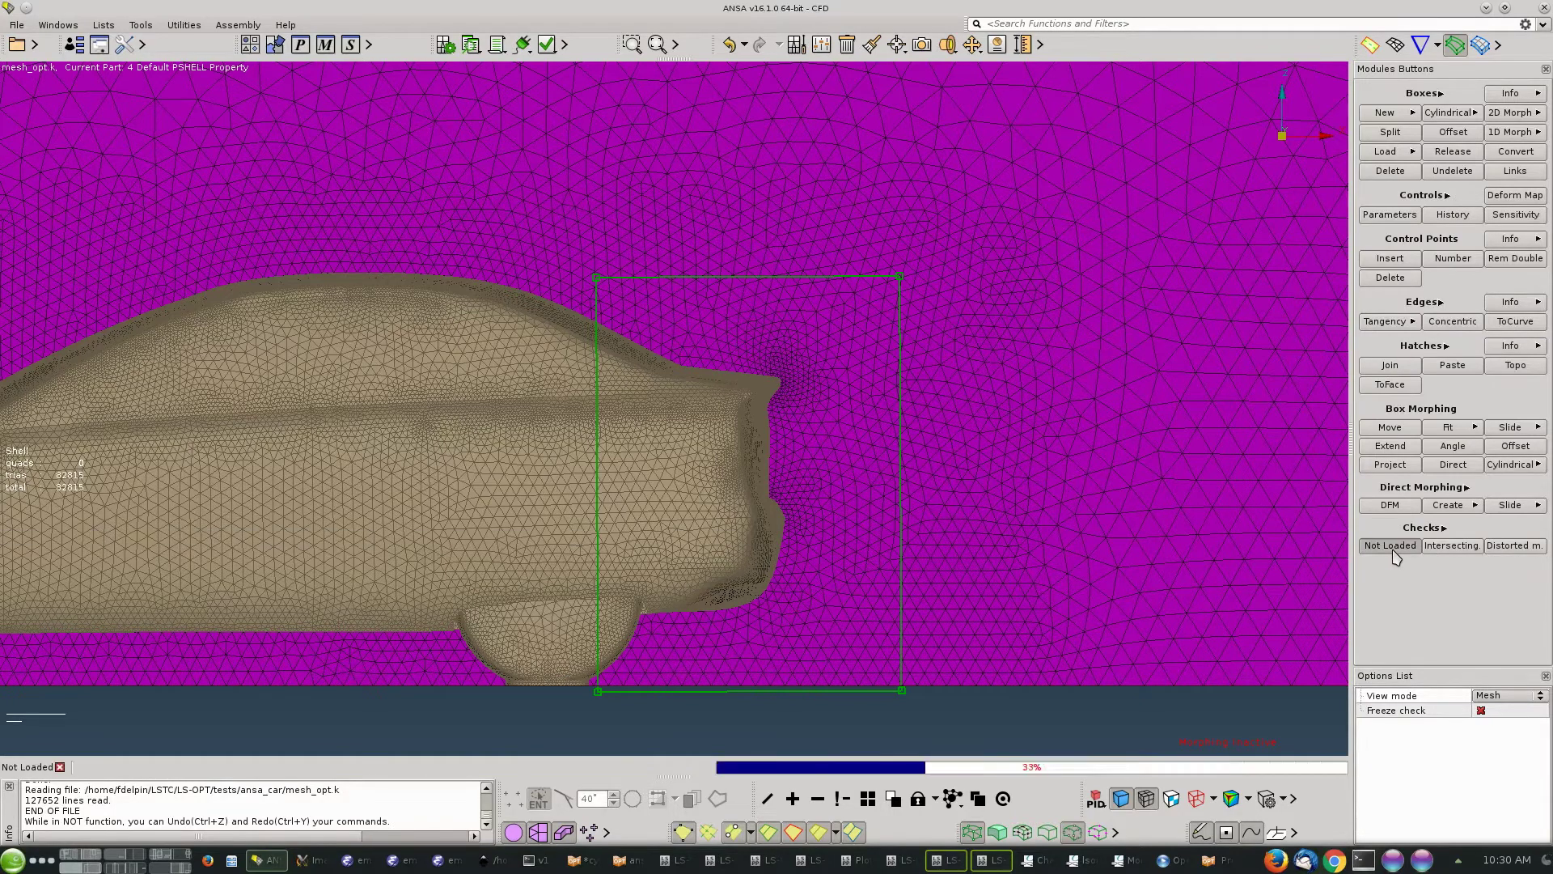
{"action": "left_click", "coordinate": [1306, 601]}
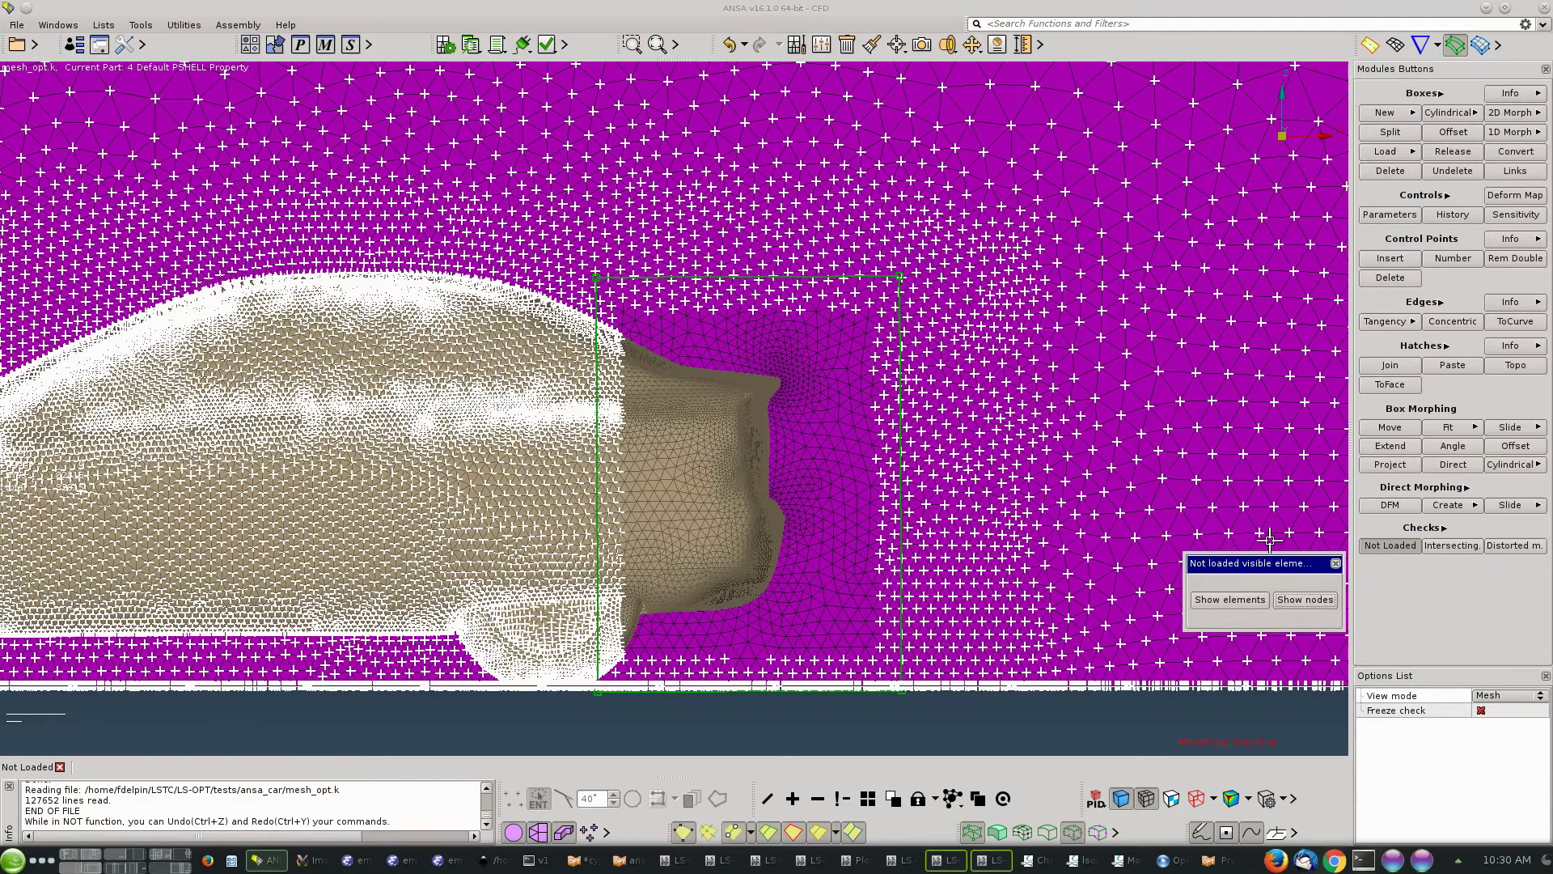
{"action": "middle_click", "coordinate": [1269, 540]}
Load the visible mesh into the rear morph box and recheck the unloaded nodes.
{"action": "left_click", "coordinate": [1386, 152]}
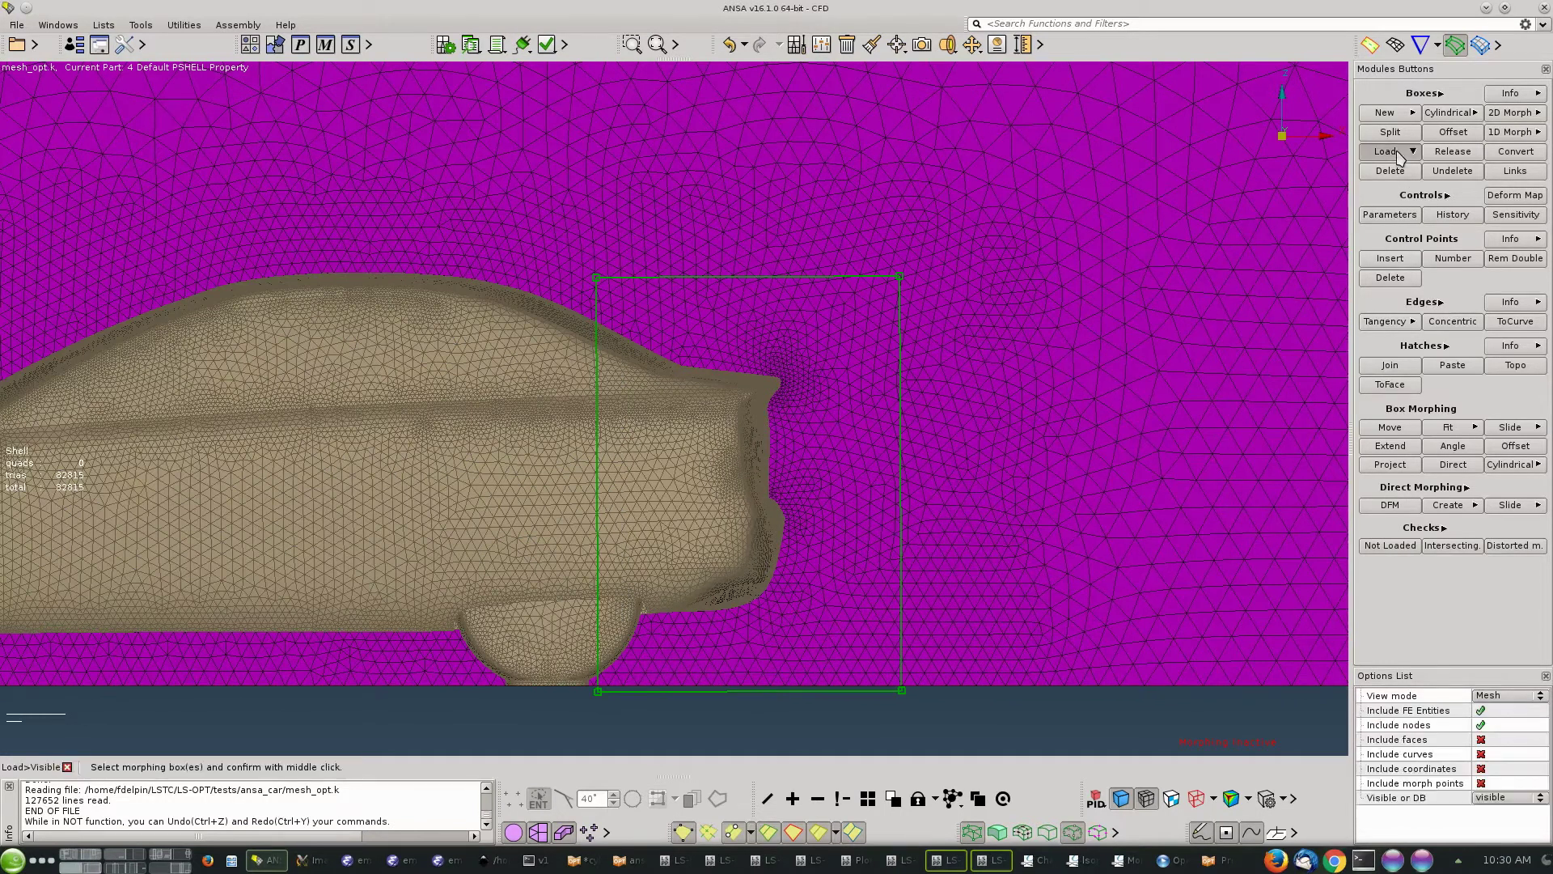
{"action": "left_click", "coordinate": [877, 277]}
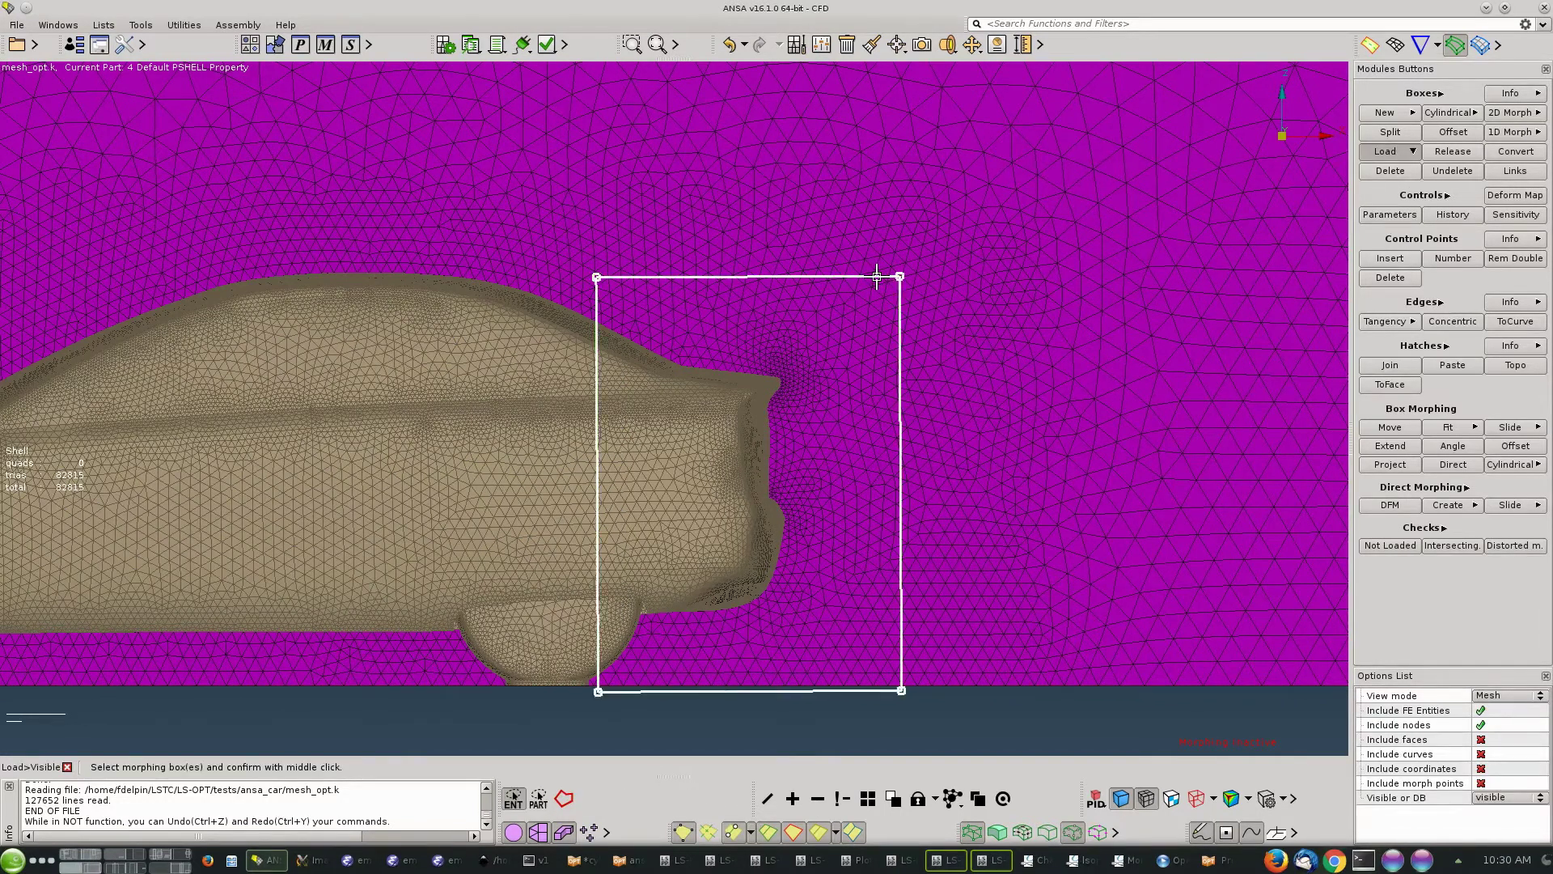
{"action": "middle_click", "coordinate": [986, 278]}
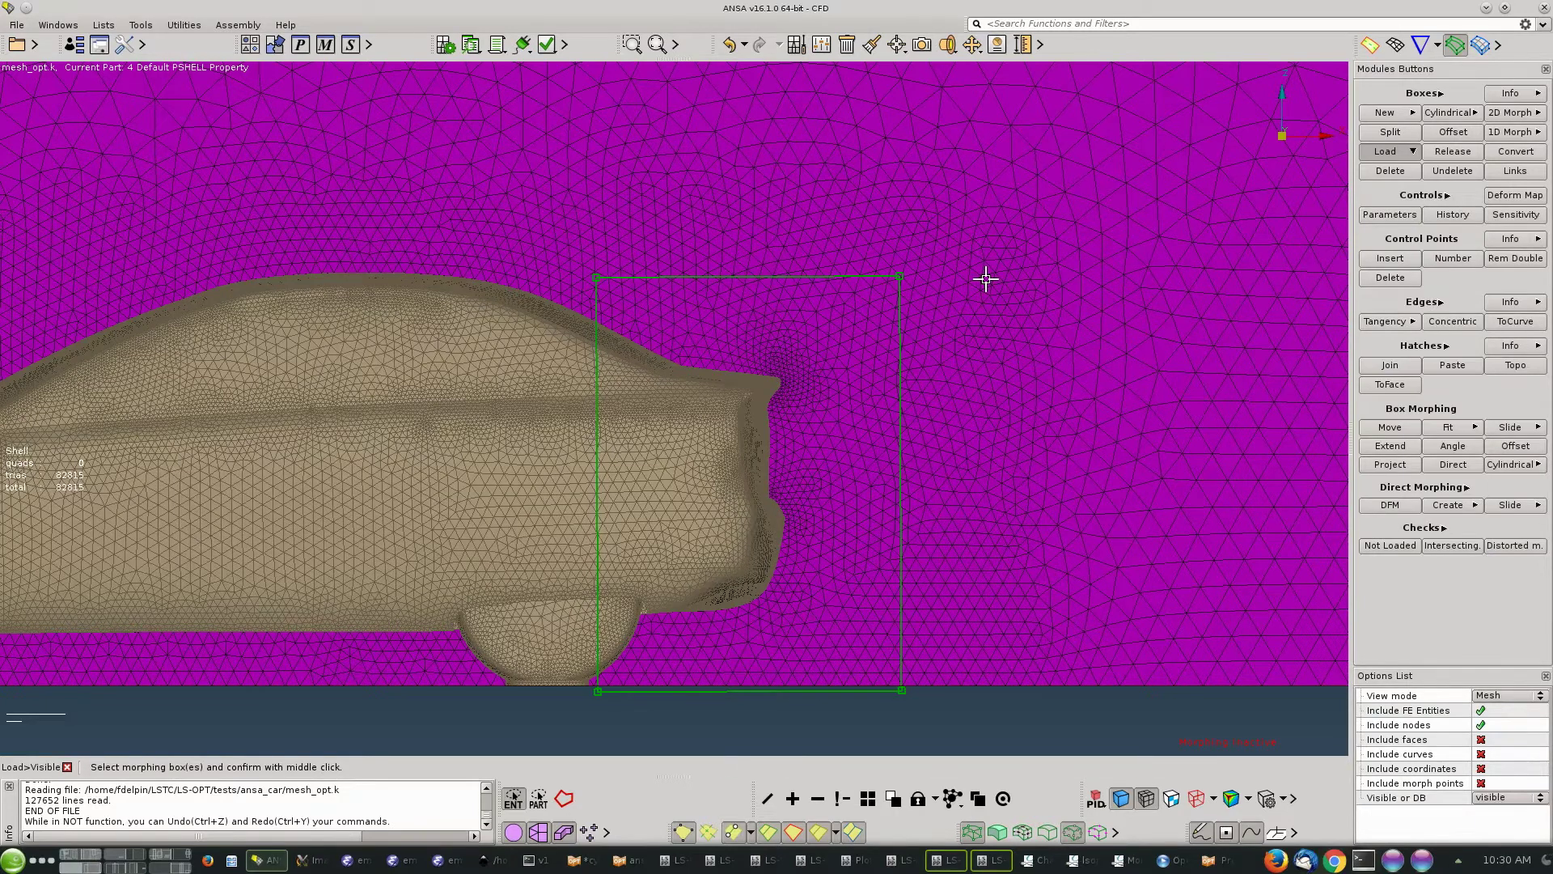
{"action": "left_click", "coordinate": [1380, 548]}
{"action": "left_click", "coordinate": [1319, 600]}
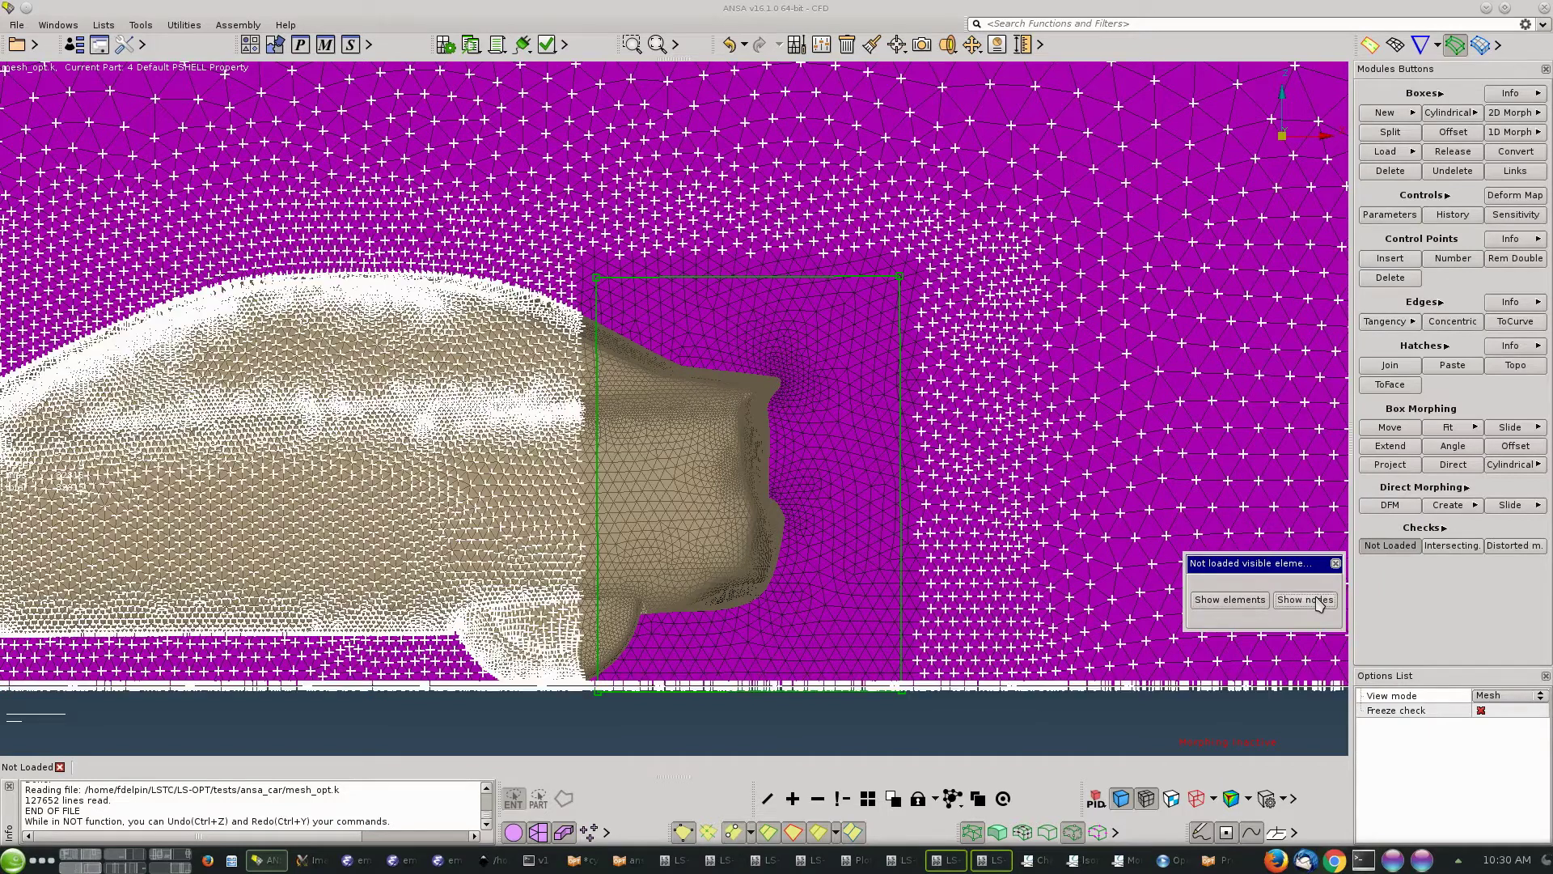
{"action": "middle_click", "coordinate": [1284, 530]}
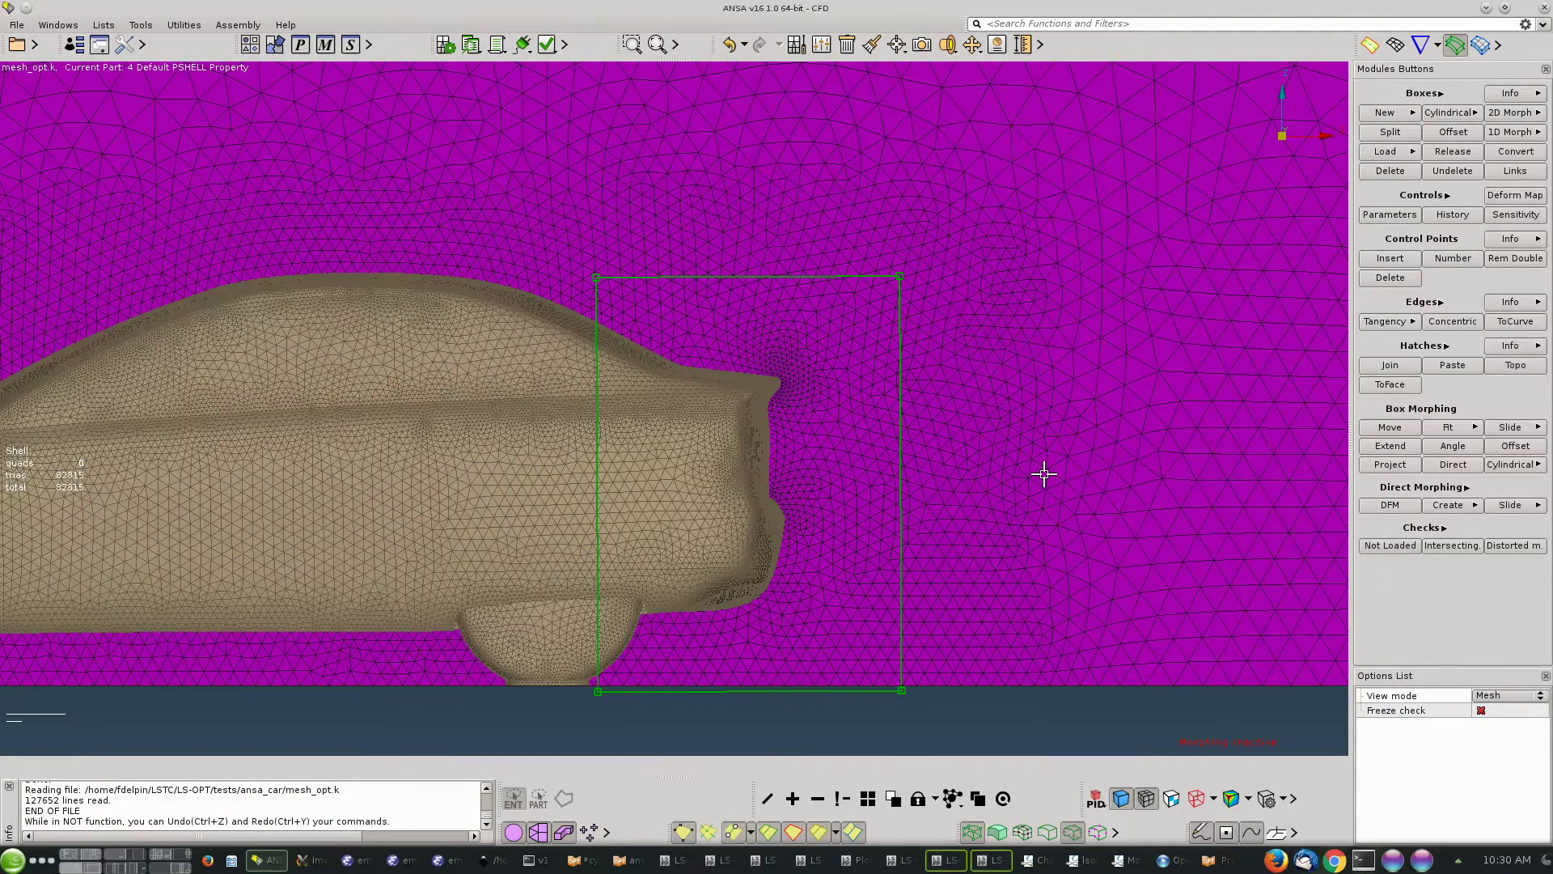
Split the box's top edge twice with 1 split each by number.
{"action": "left_click", "coordinate": [1382, 135]}
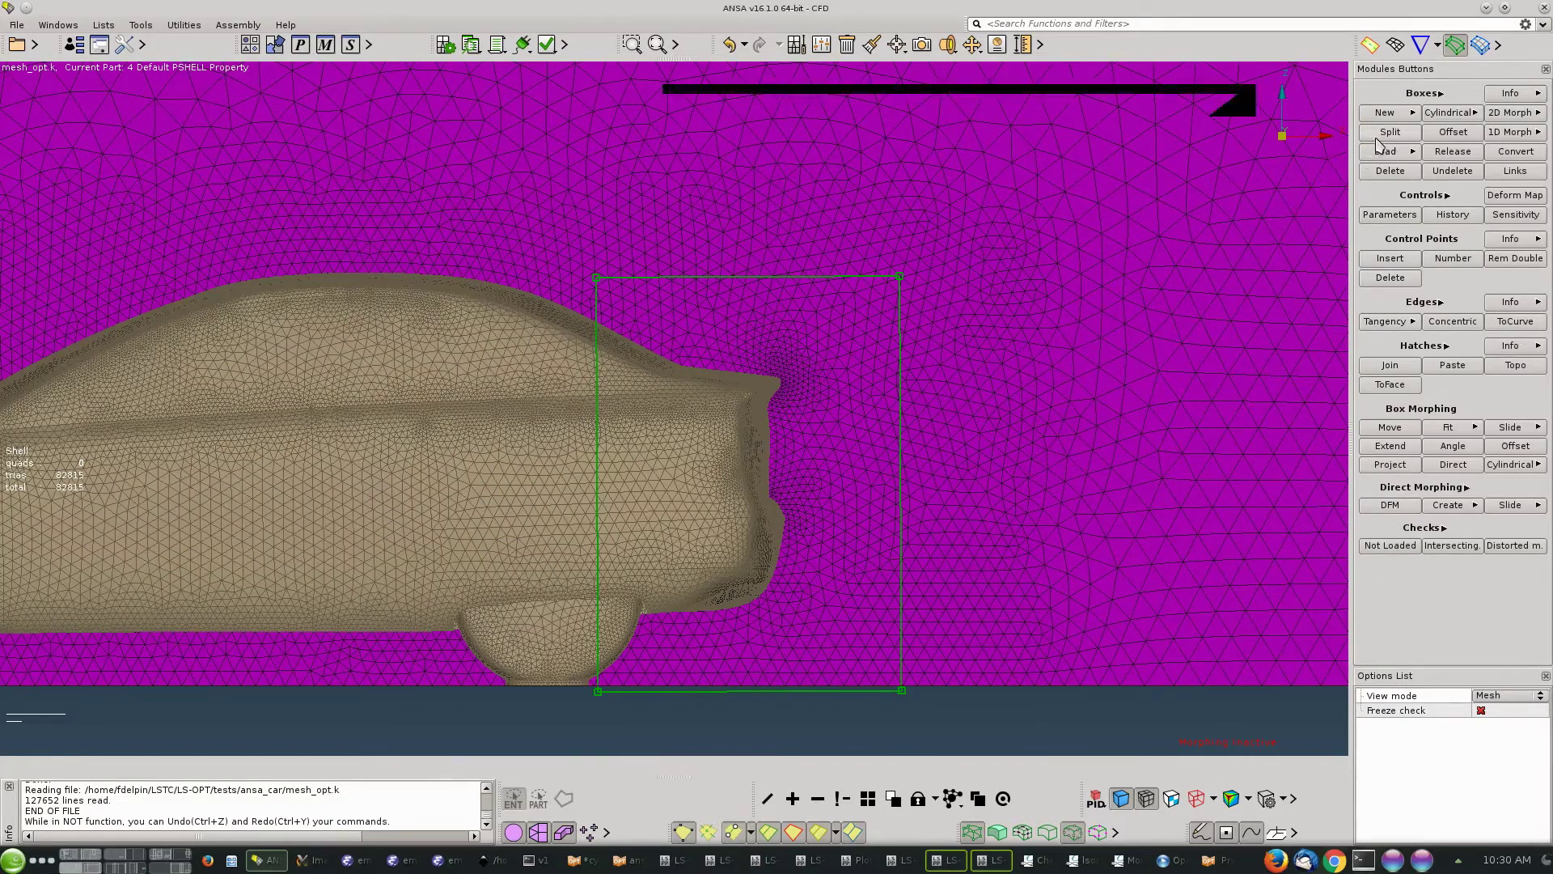
{"action": "left_click", "coordinate": [1255, 232]}
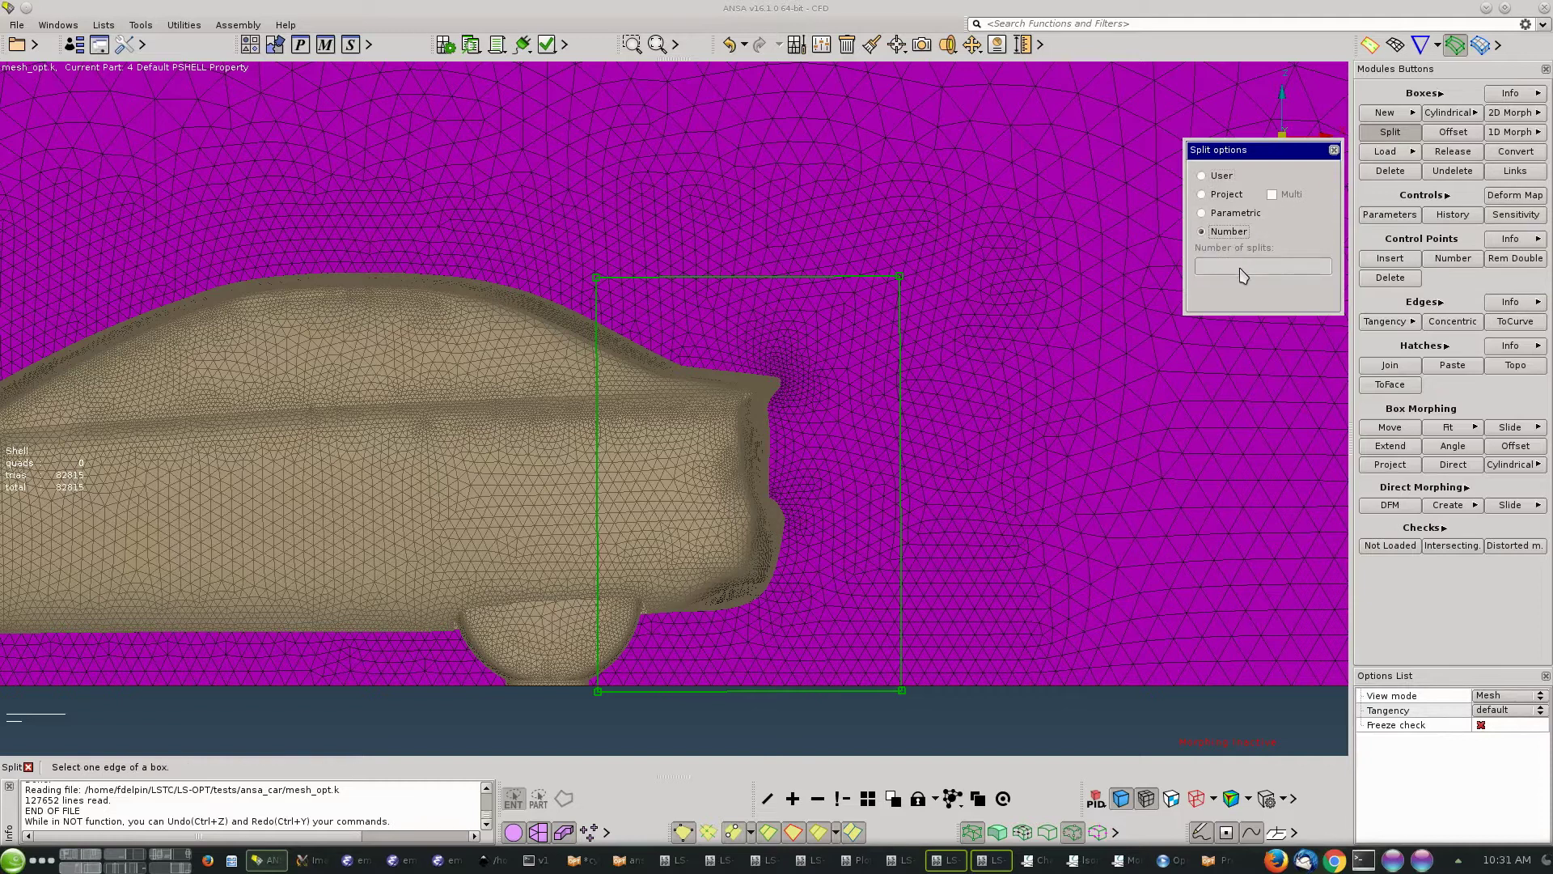
{"action": "left_click", "coordinate": [821, 276]}
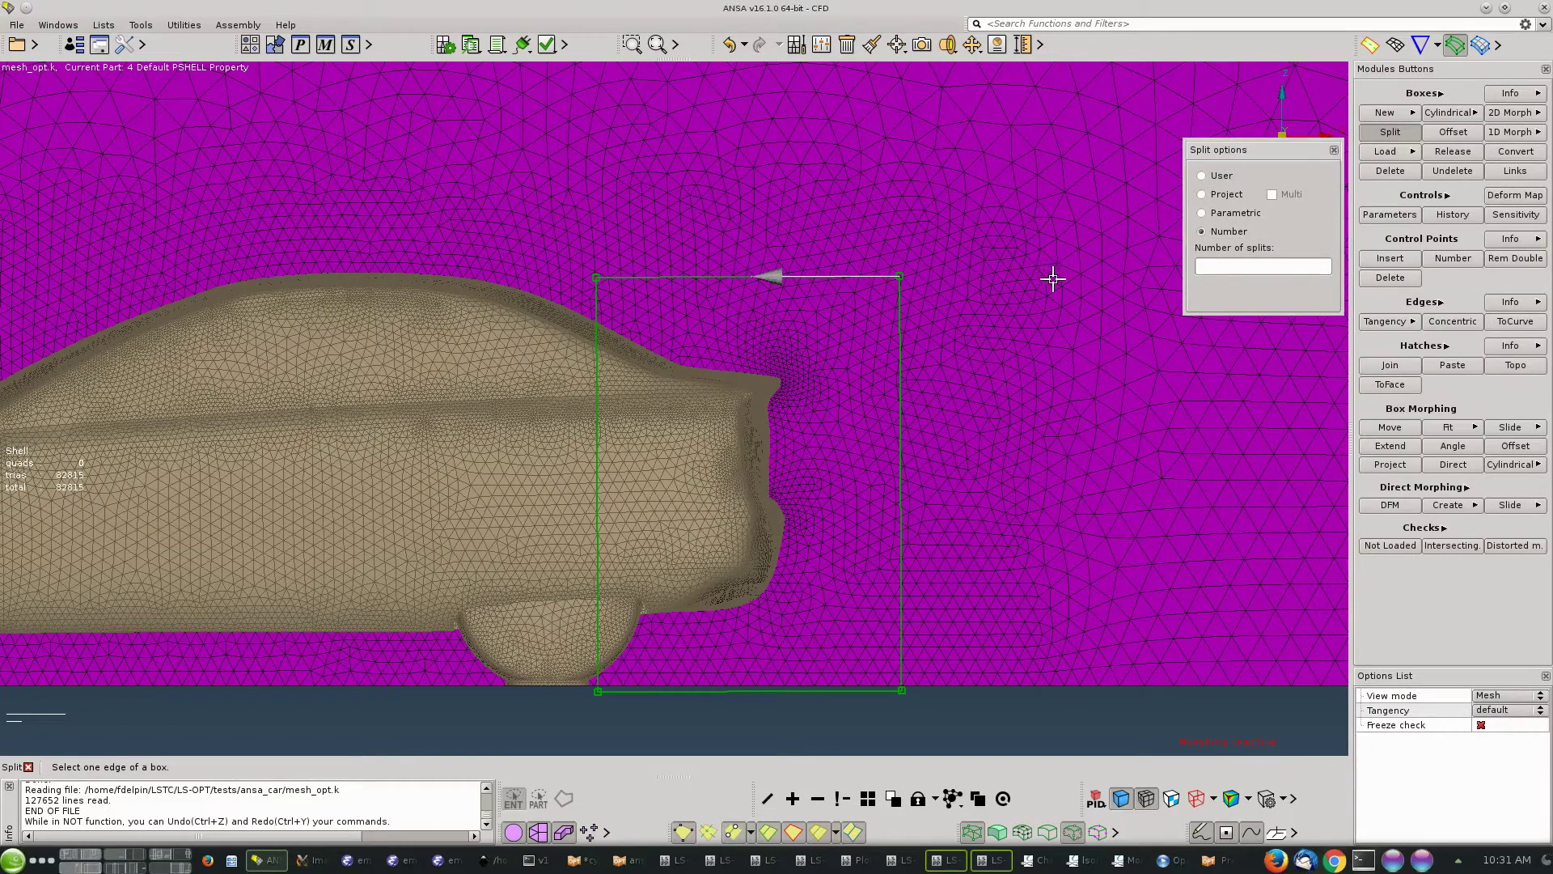
{"action": "left_click", "coordinate": [1224, 269]}
{"action": "type", "text": "1"}
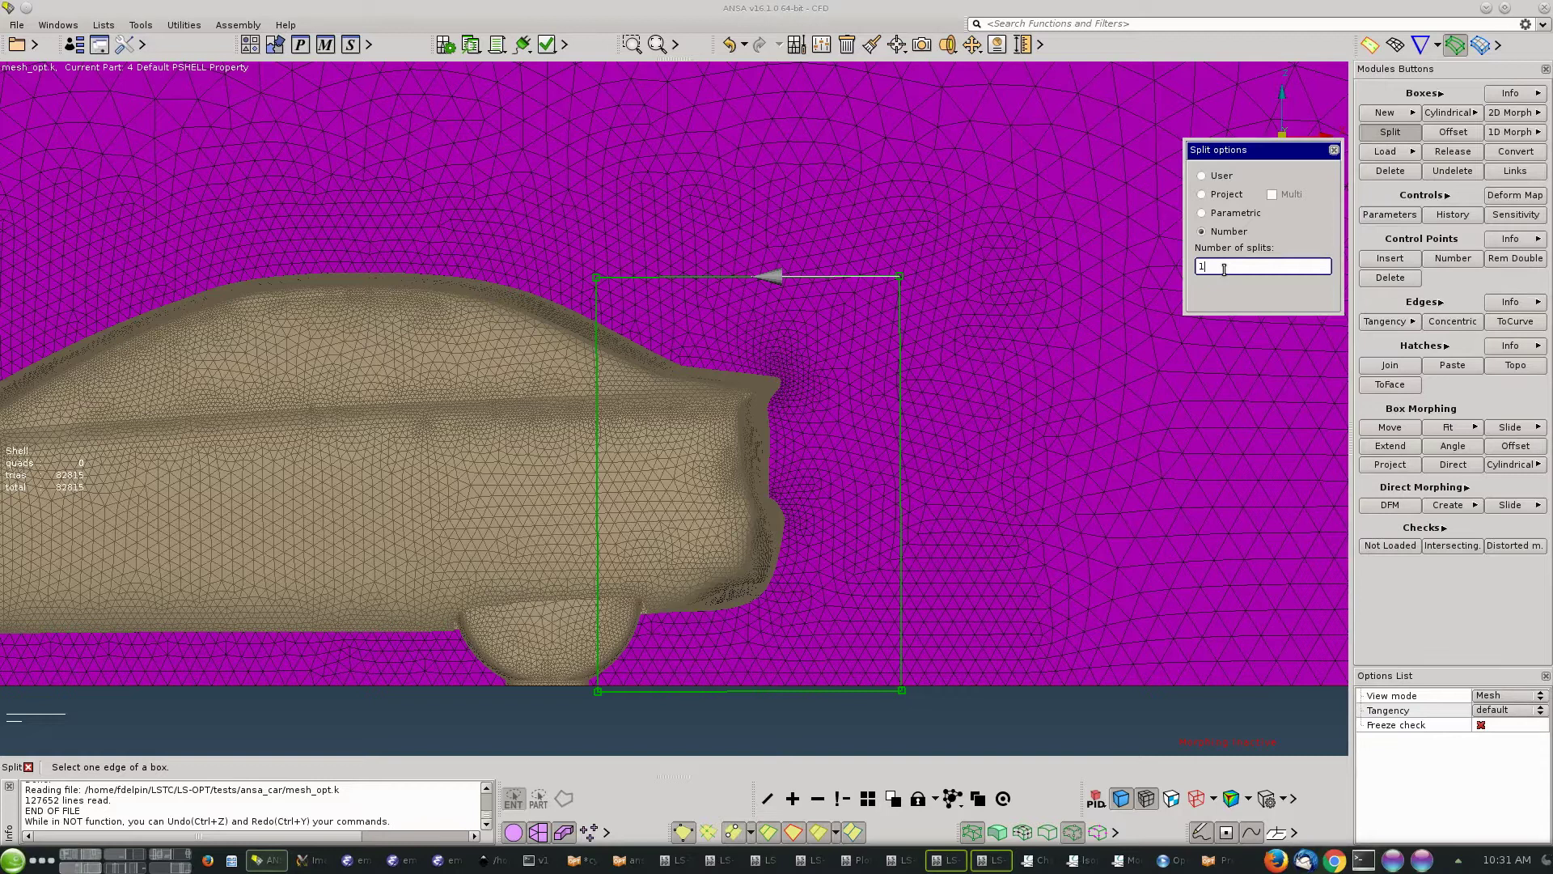
{"action": "key", "text": "Return"}
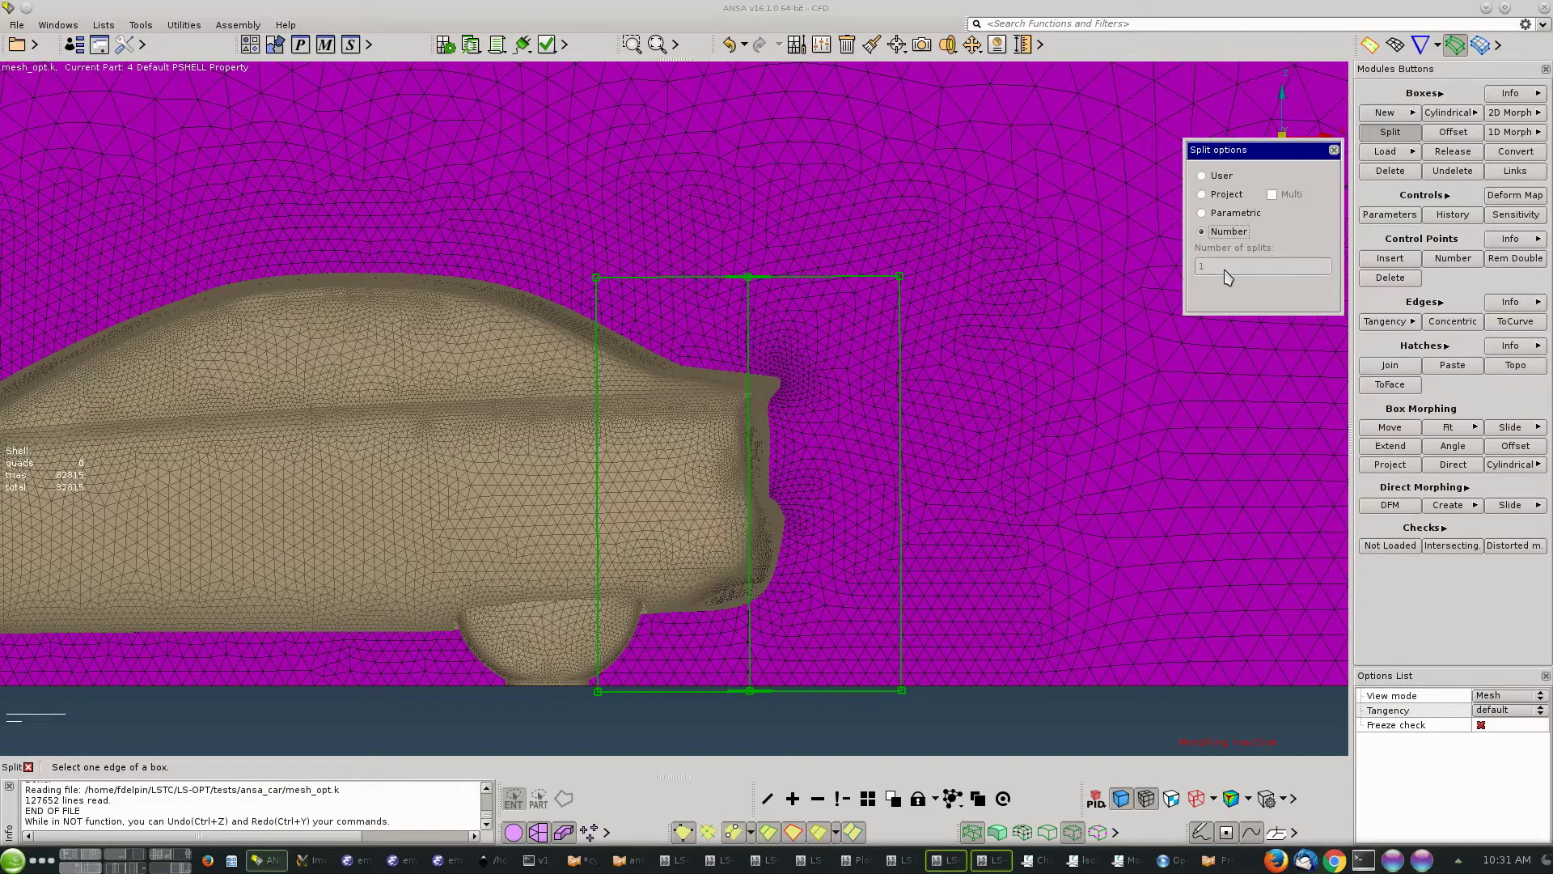
{"action": "left_click", "coordinate": [725, 276]}
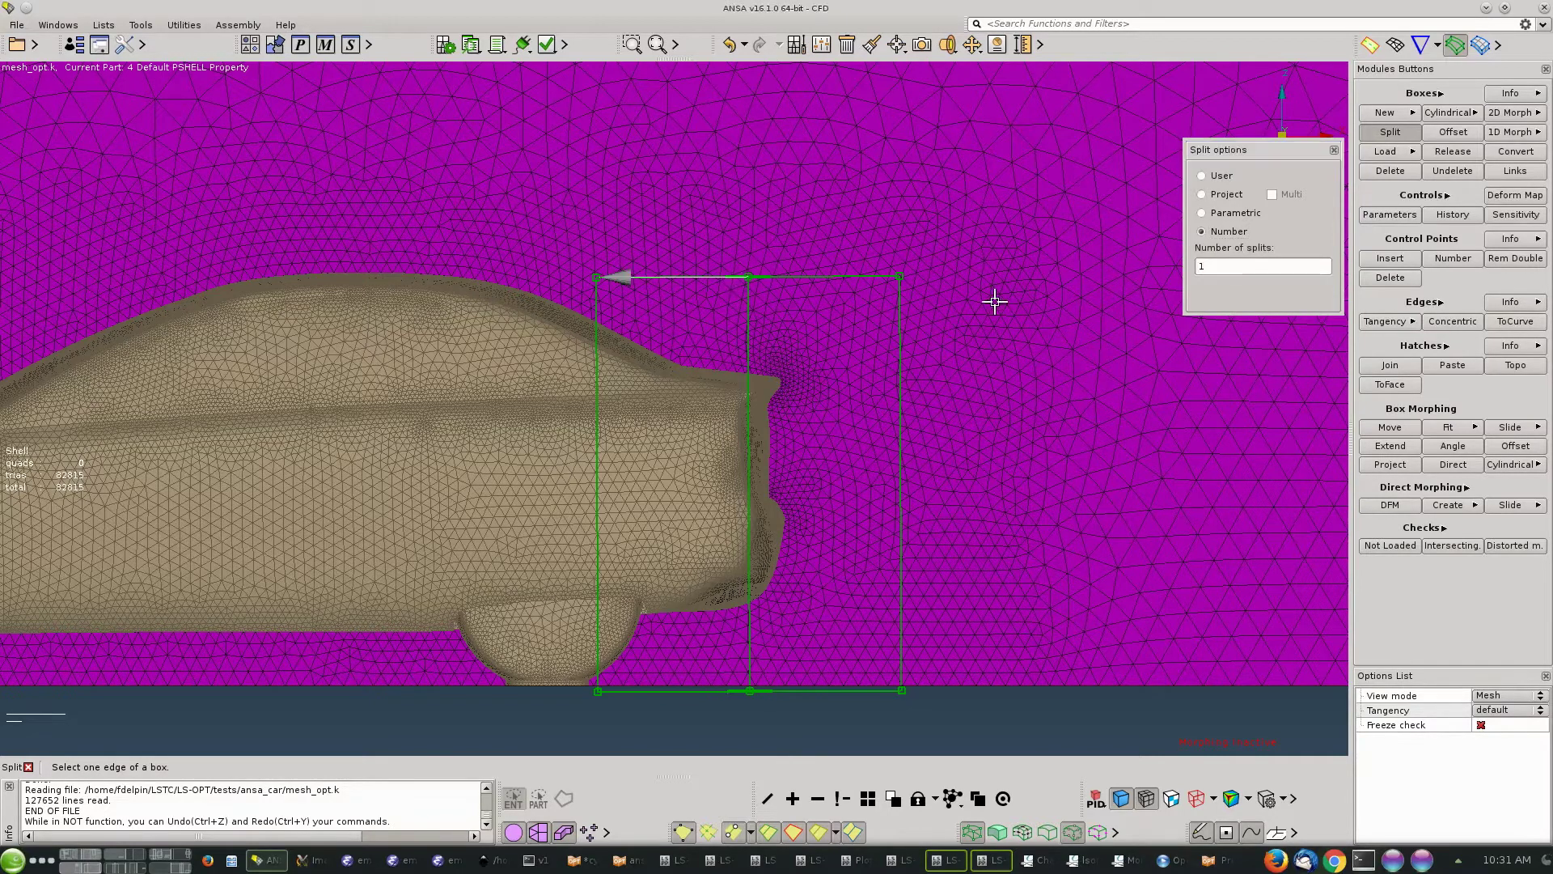
{"action": "left_click", "coordinate": [1247, 269]}
{"action": "key", "text": "Return"}
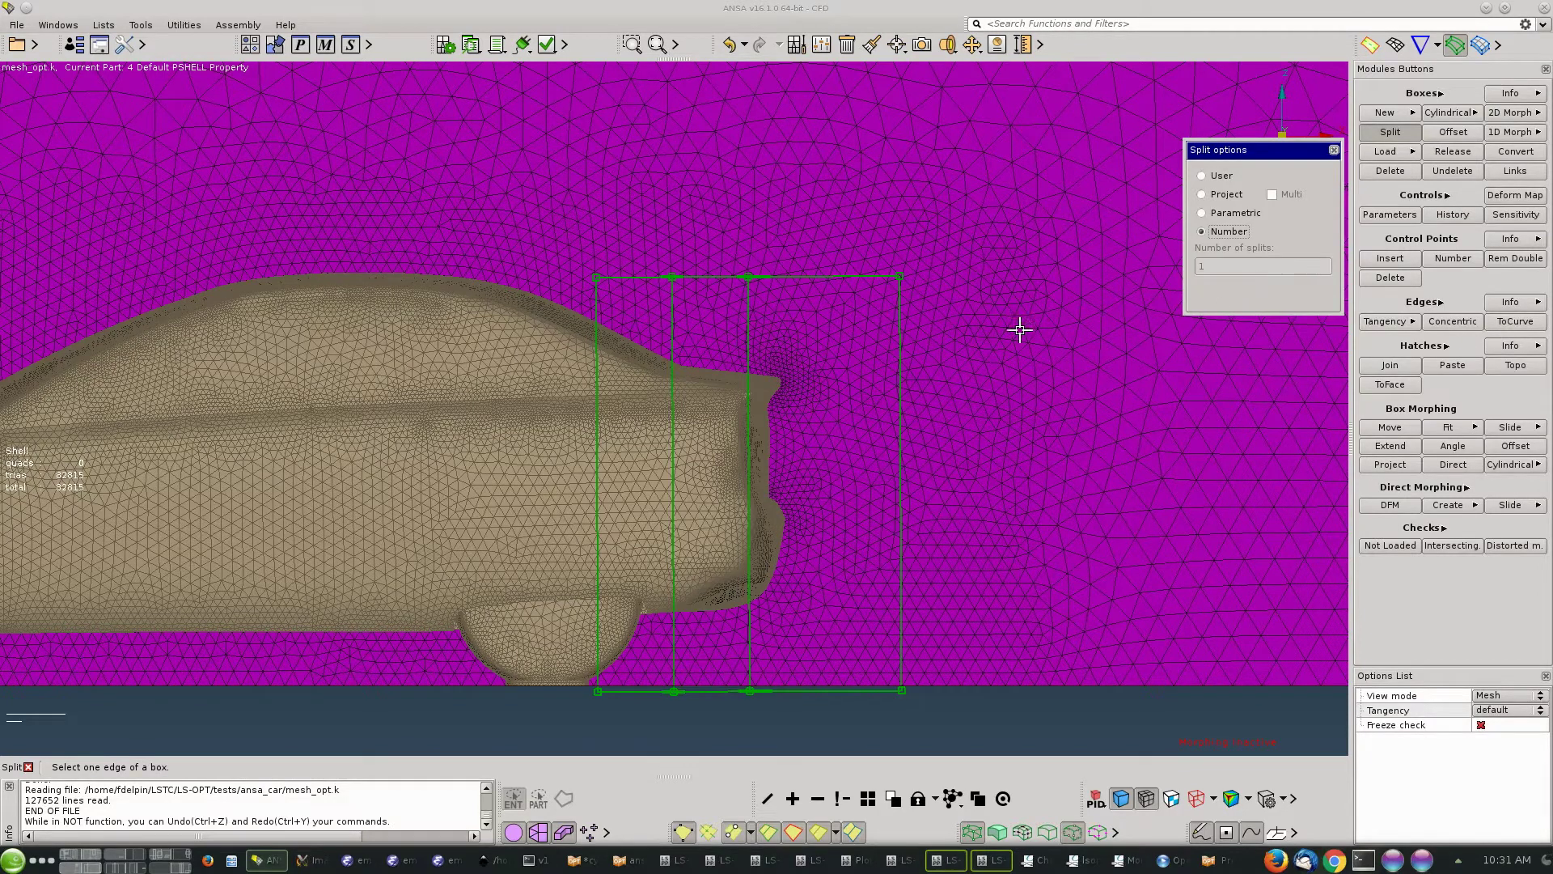
Split the box's right edge with 2 splits into three rows.
{"action": "left_click", "coordinate": [900, 338]}
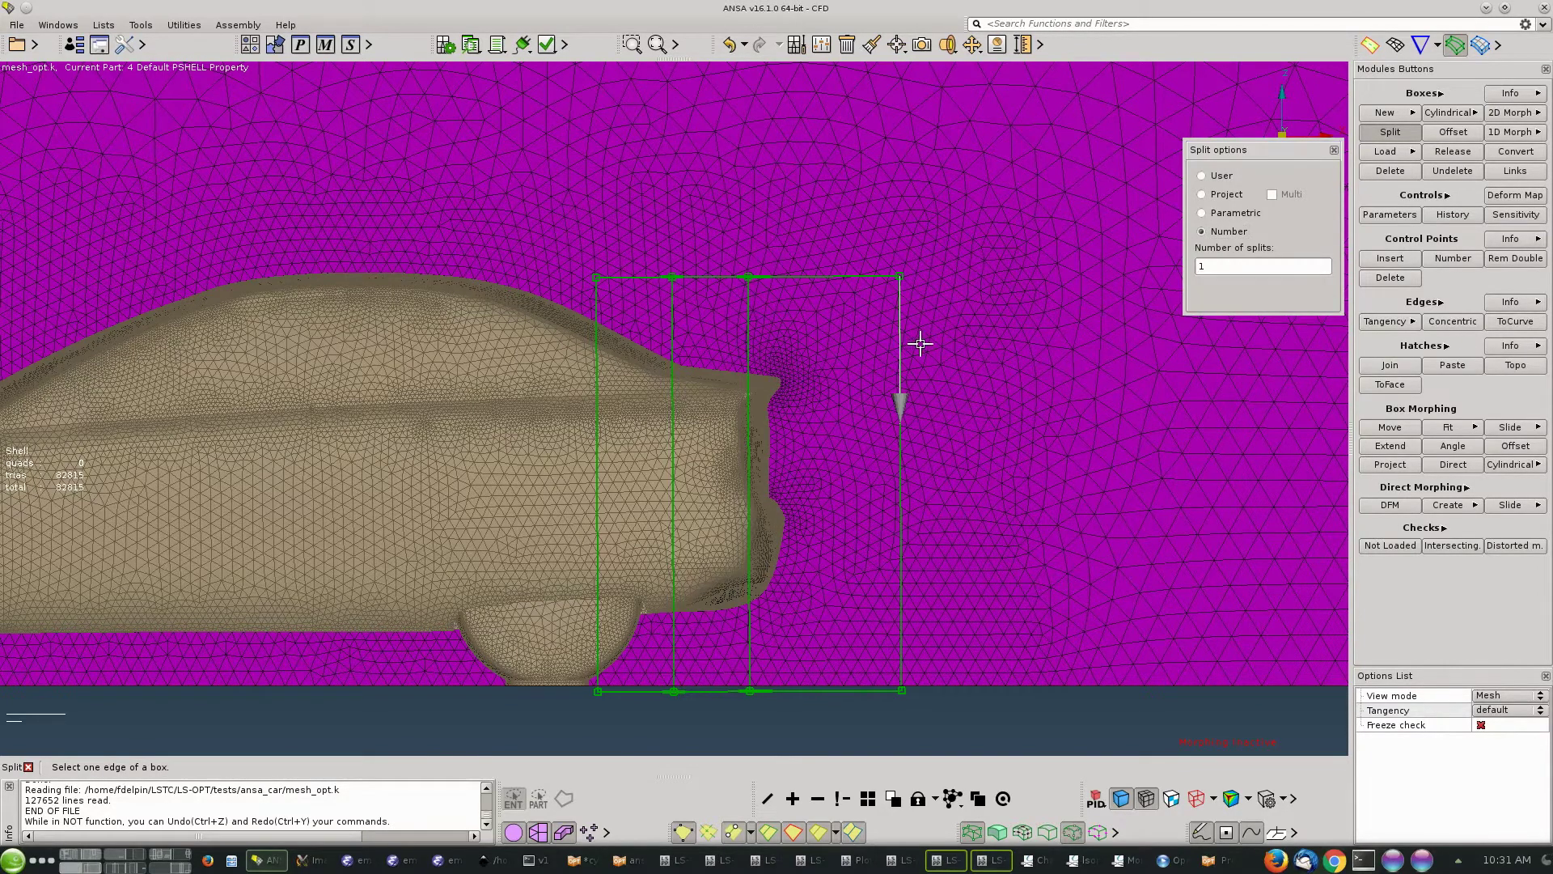
{"action": "left_click", "coordinate": [1226, 265]}
{"action": "type", "text": "2"}
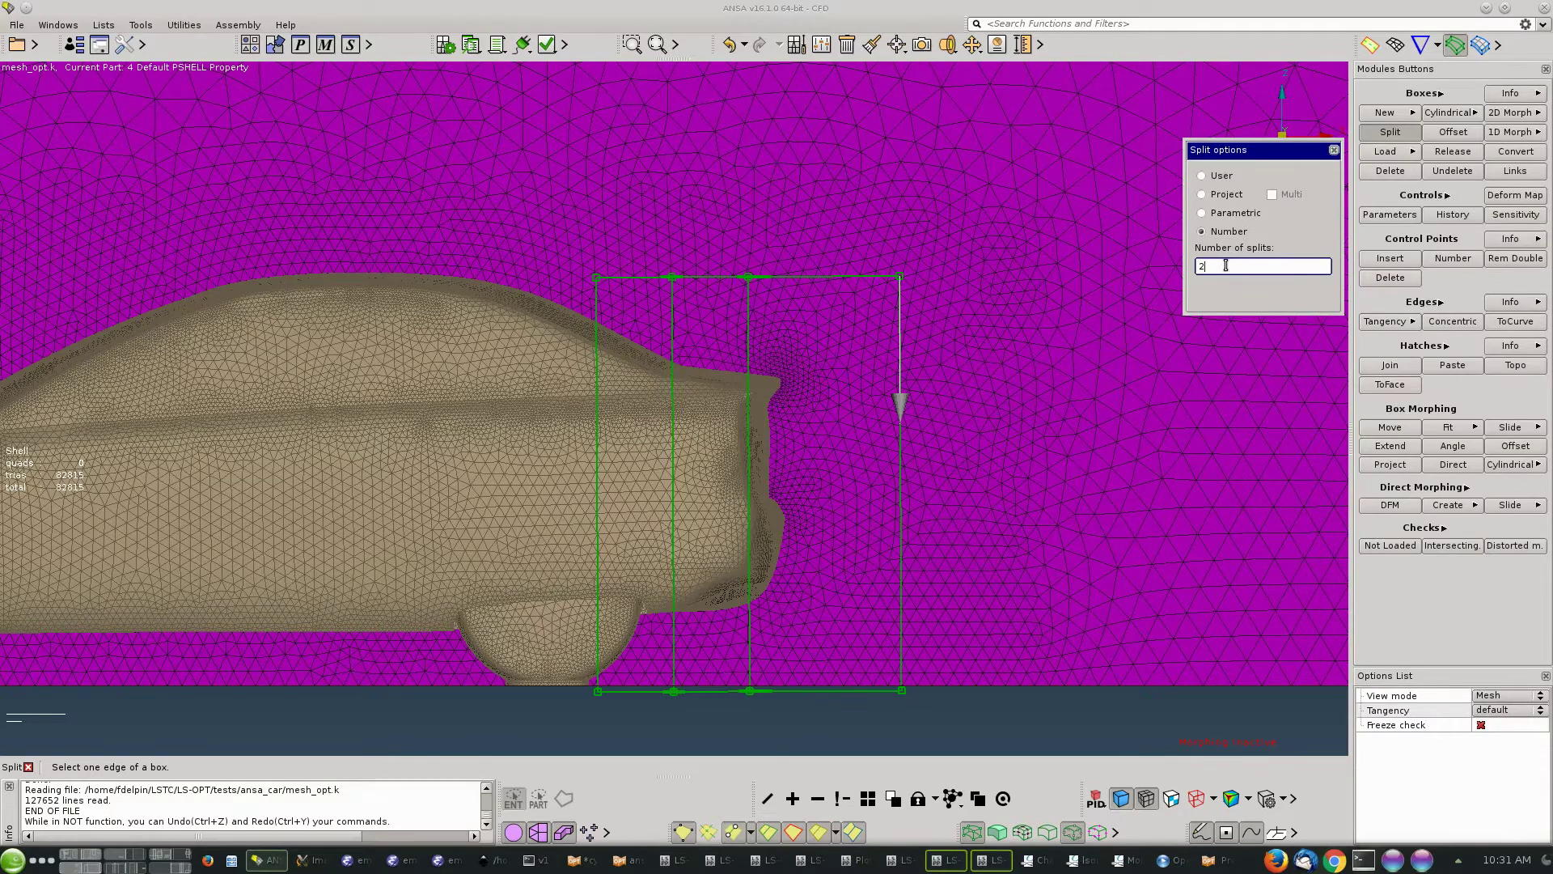
{"action": "key", "text": "Return"}
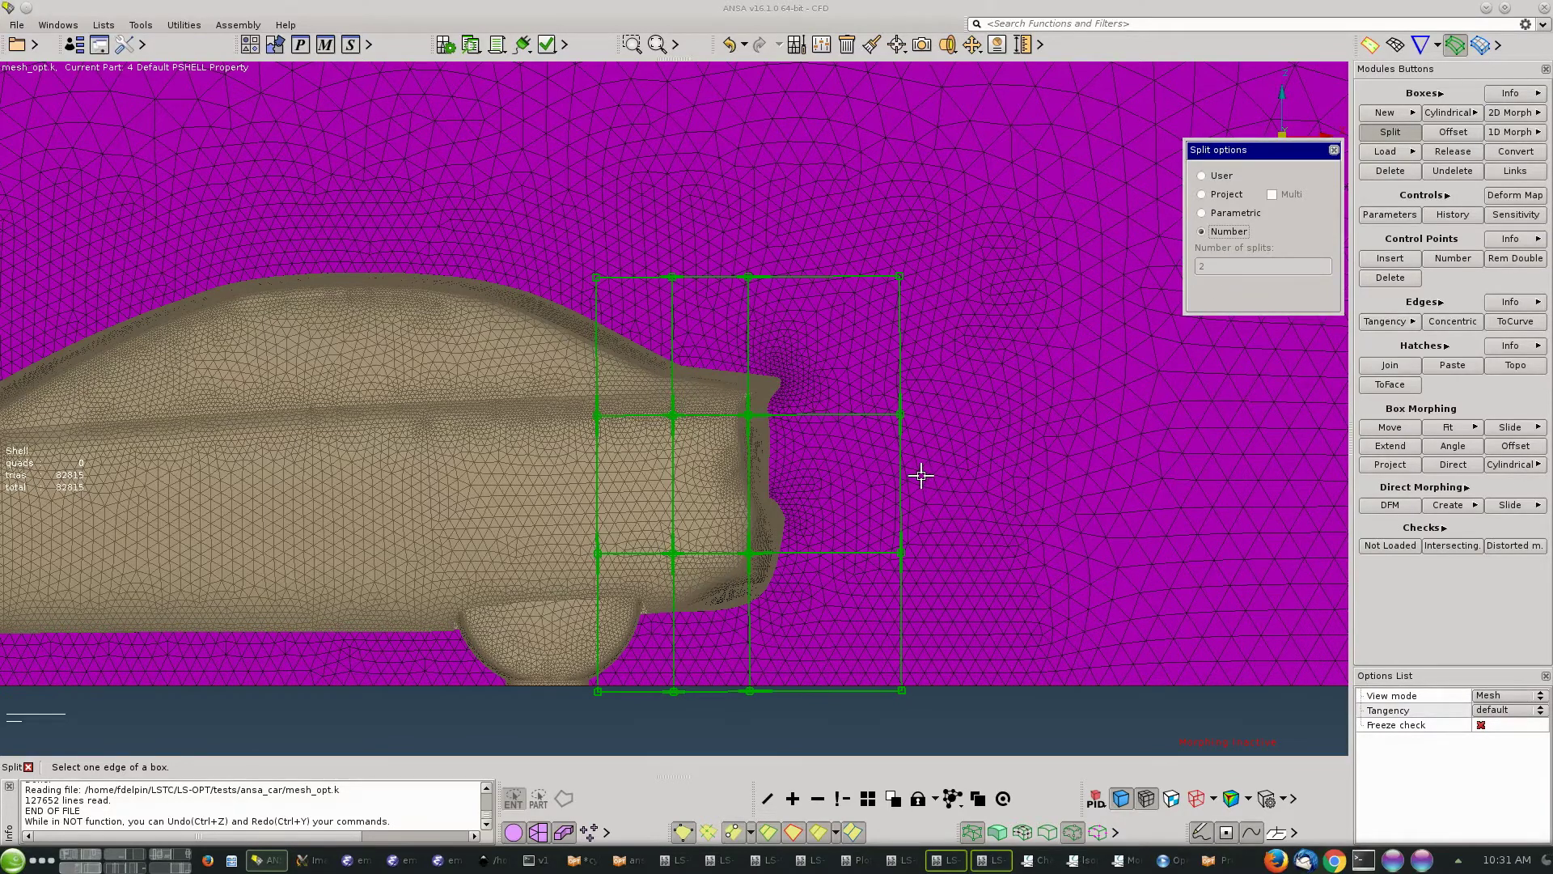
{"action": "left_click_drag", "start_coordinate": [921, 476], "coordinate": [824, 491], "text": "ctrl"}
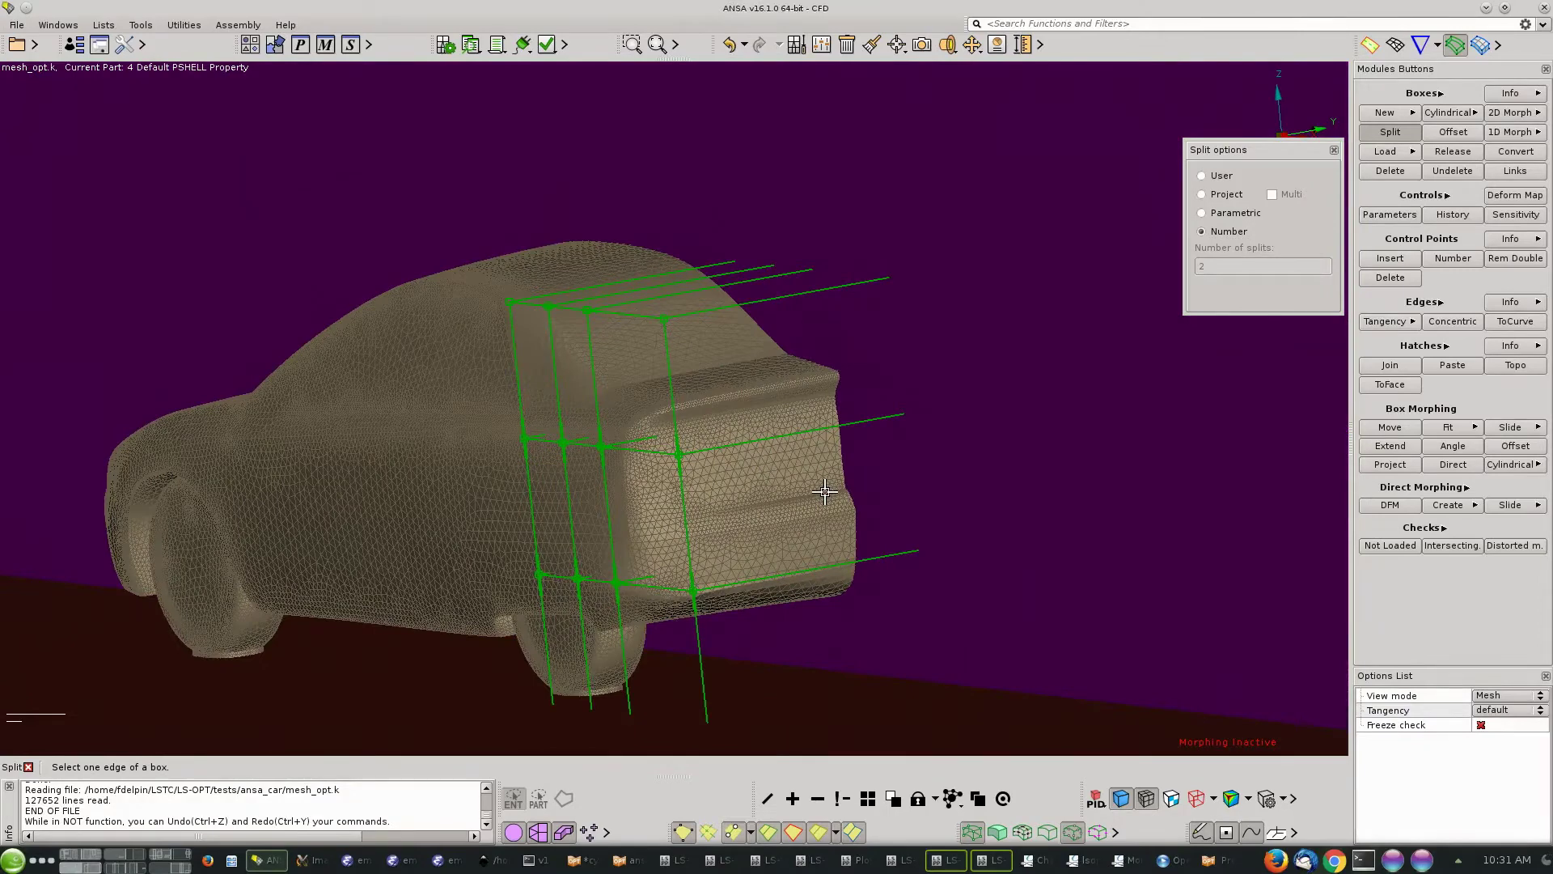
{"action": "left_click_drag", "start_coordinate": [690, 554], "coordinate": [802, 531], "text": "ctrl"}
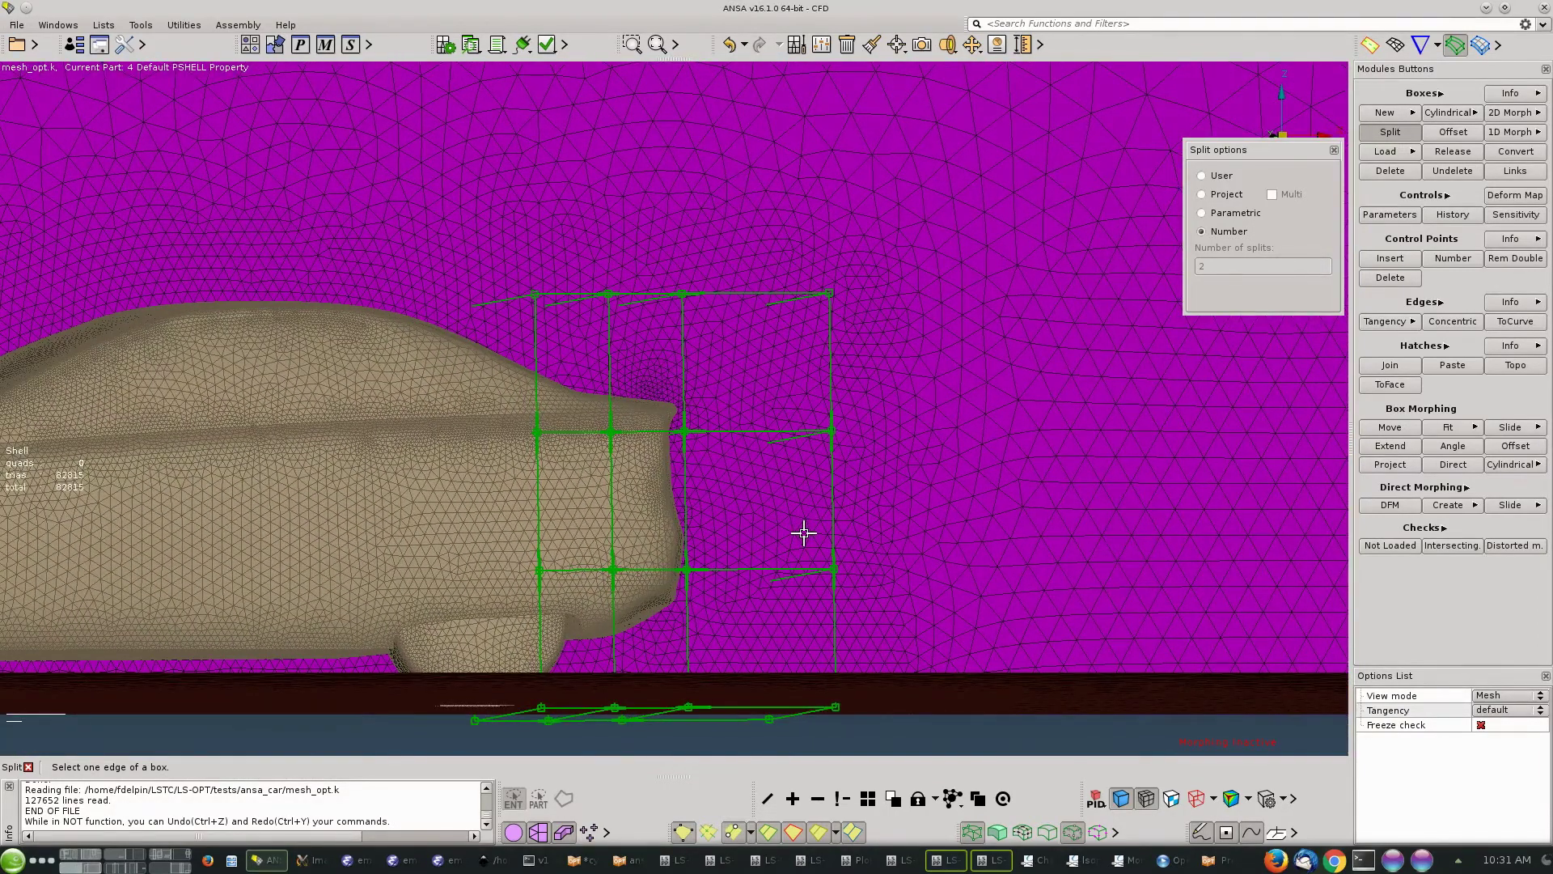
{"action": "scroll", "coordinate": [802, 530], "scroll_direction": "down", "scroll_amount": 5}
{"action": "scroll", "coordinate": [809, 503], "scroll_direction": "up", "scroll_amount": 3}
{"action": "scroll", "coordinate": [809, 503], "scroll_direction": "up", "scroll_amount": 4}
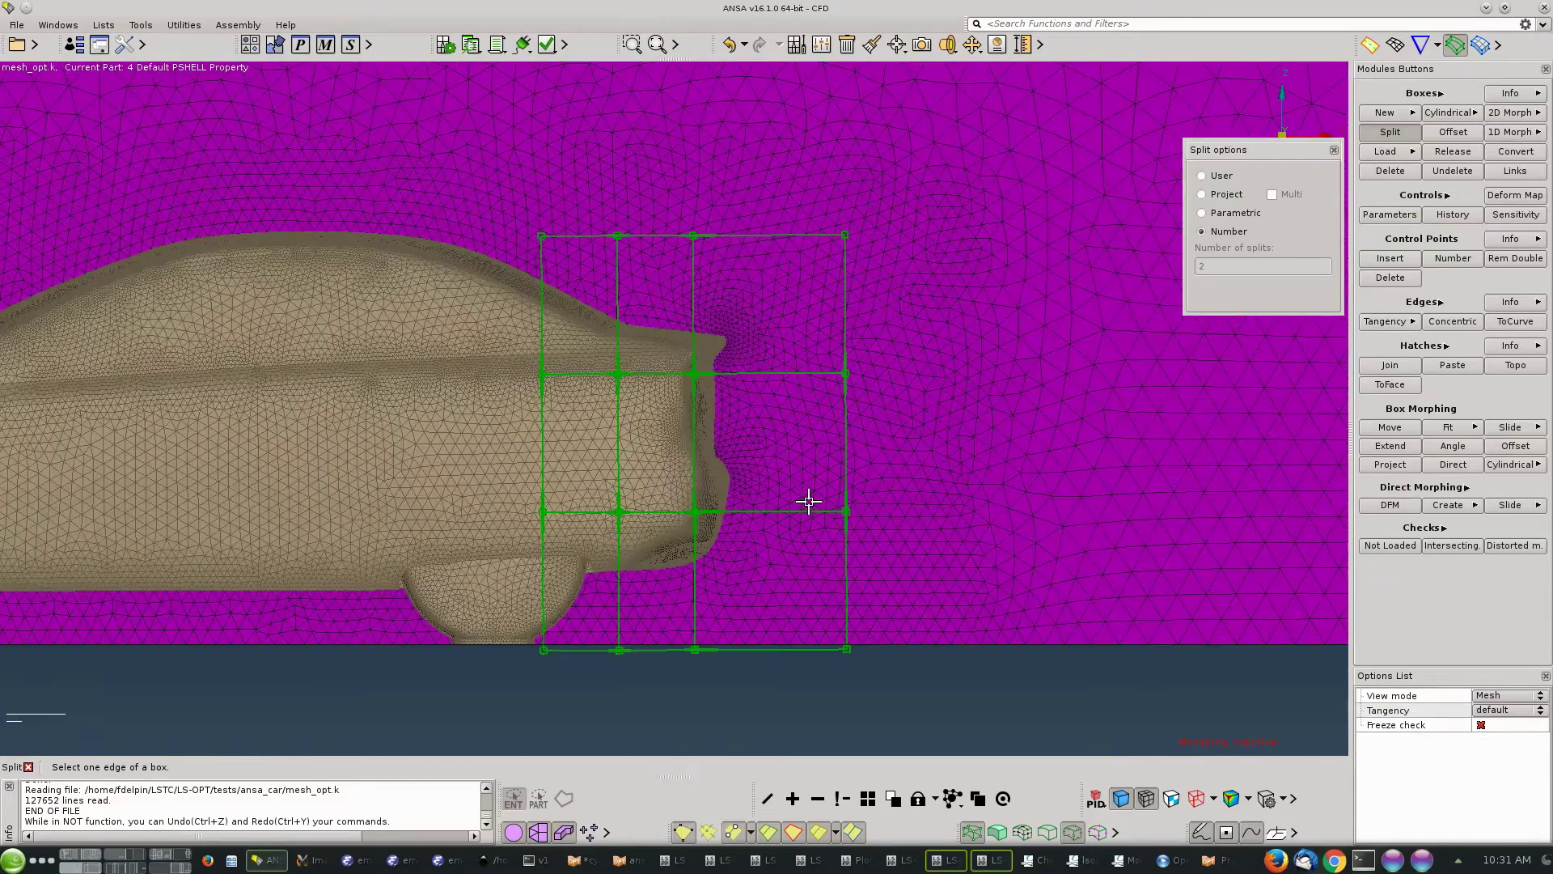
{"action": "key", "text": "Escape"}
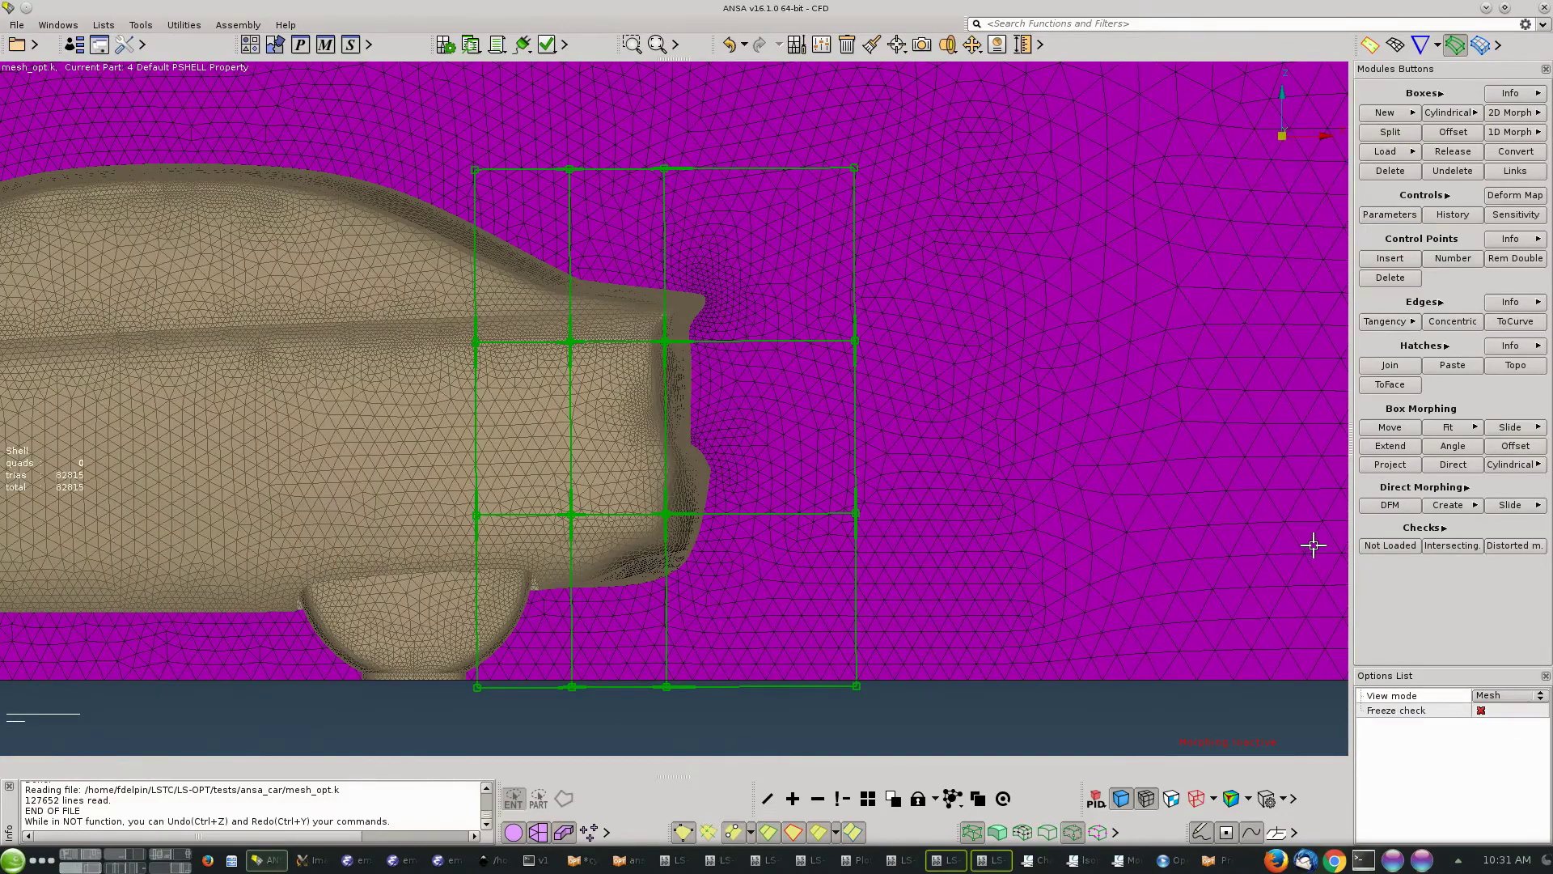
Move the upper inner control point up and to the right.
{"action": "left_click", "coordinate": [1384, 430]}
{"action": "left_click_drag", "start_coordinate": [935, 422], "coordinate": [1164, 315]}
{"action": "left_click", "coordinate": [629, 305]}
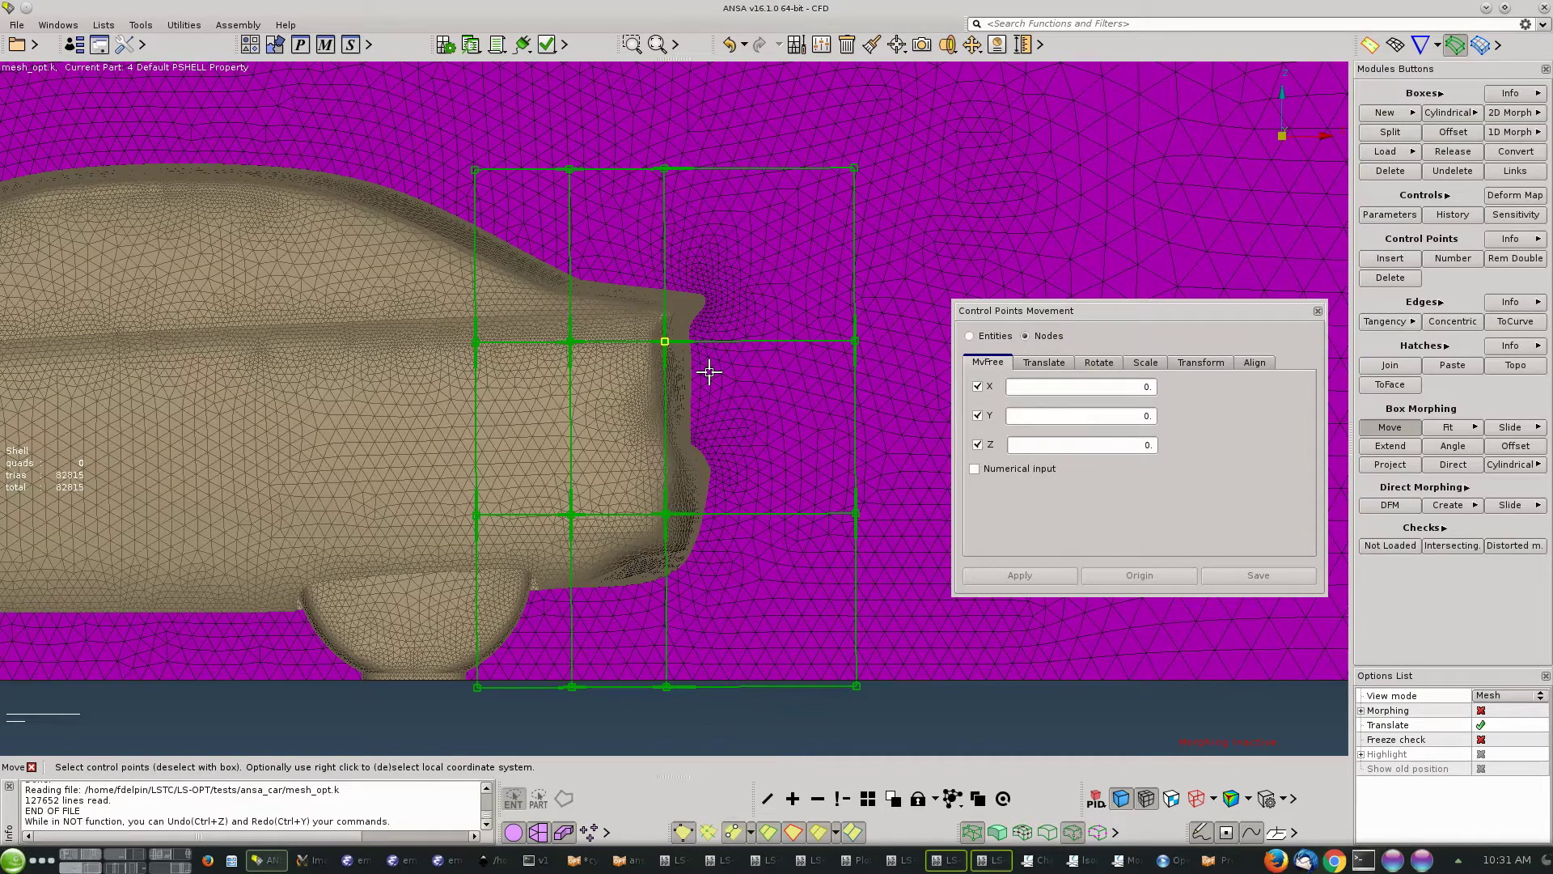
{"action": "left_click", "coordinate": [665, 342]}
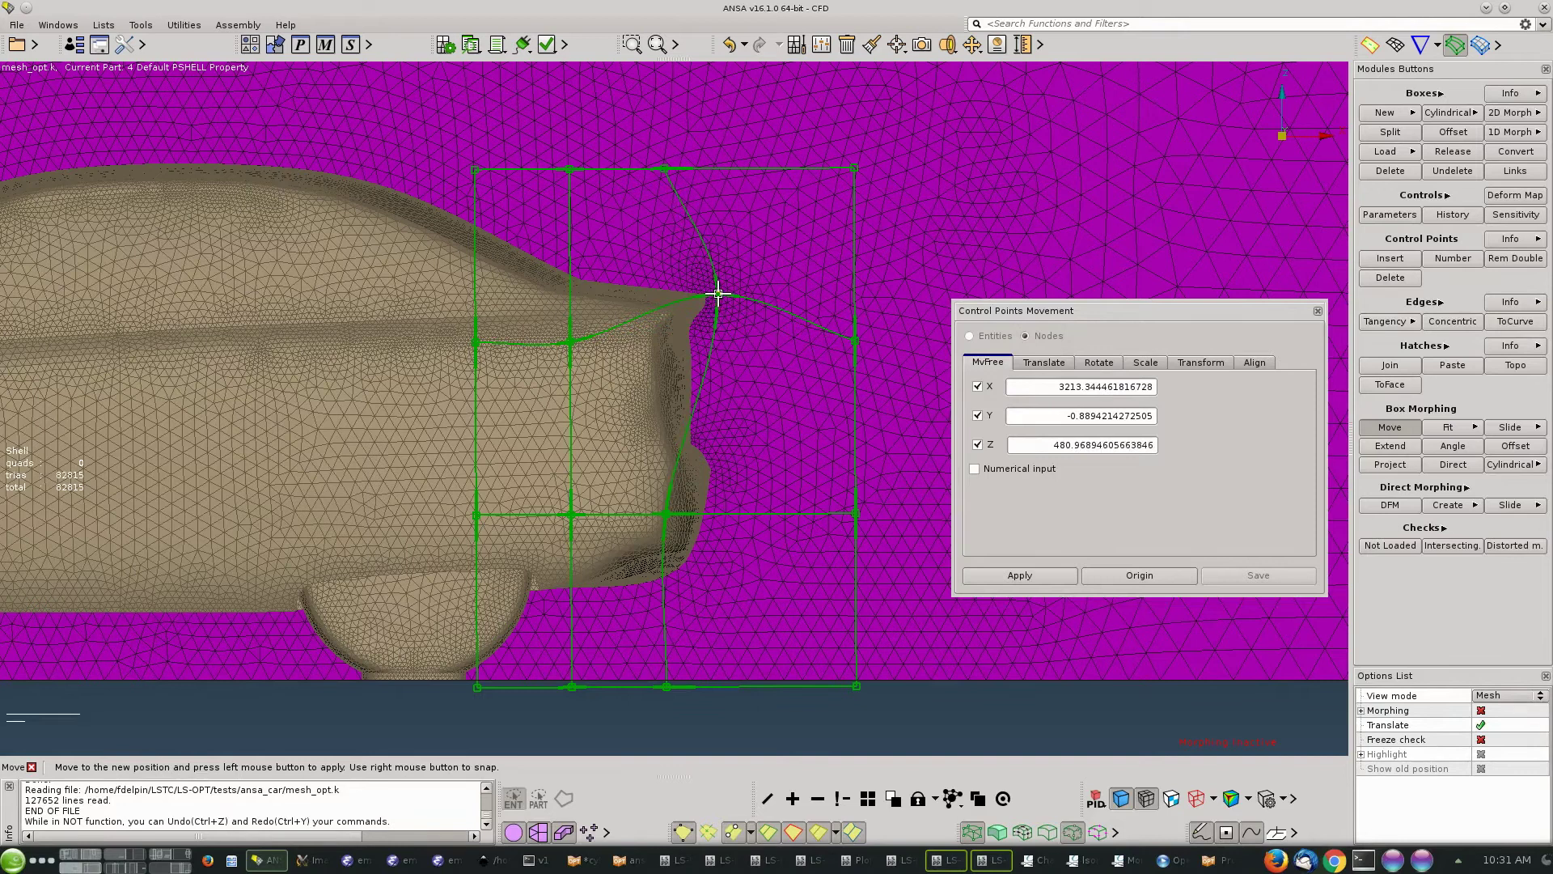
{"action": "left_click", "coordinate": [719, 294]}
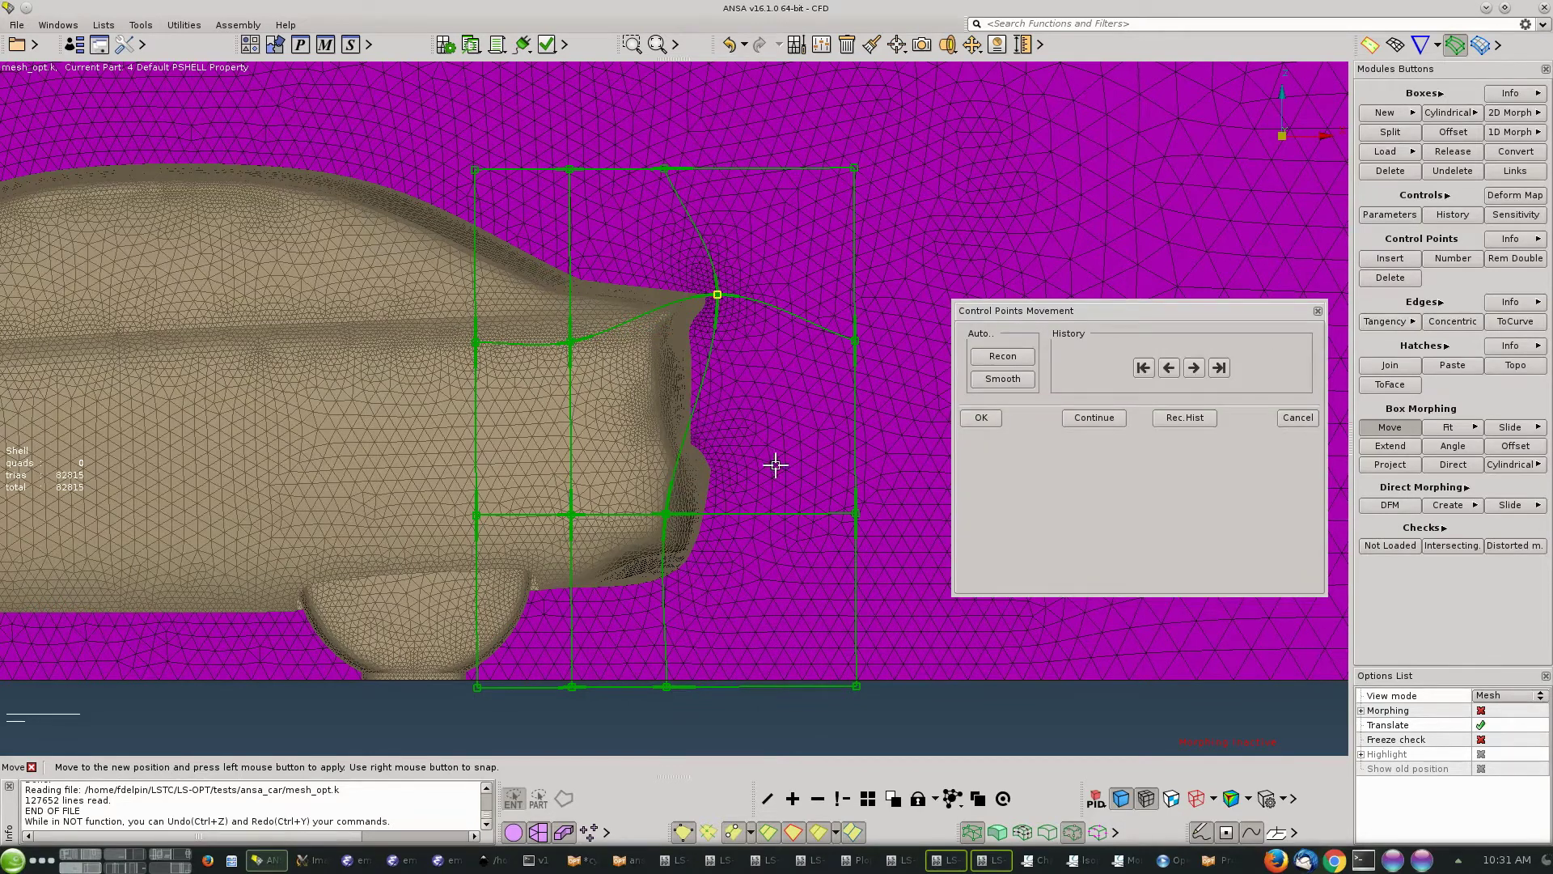
{"action": "left_click", "coordinate": [981, 418]}
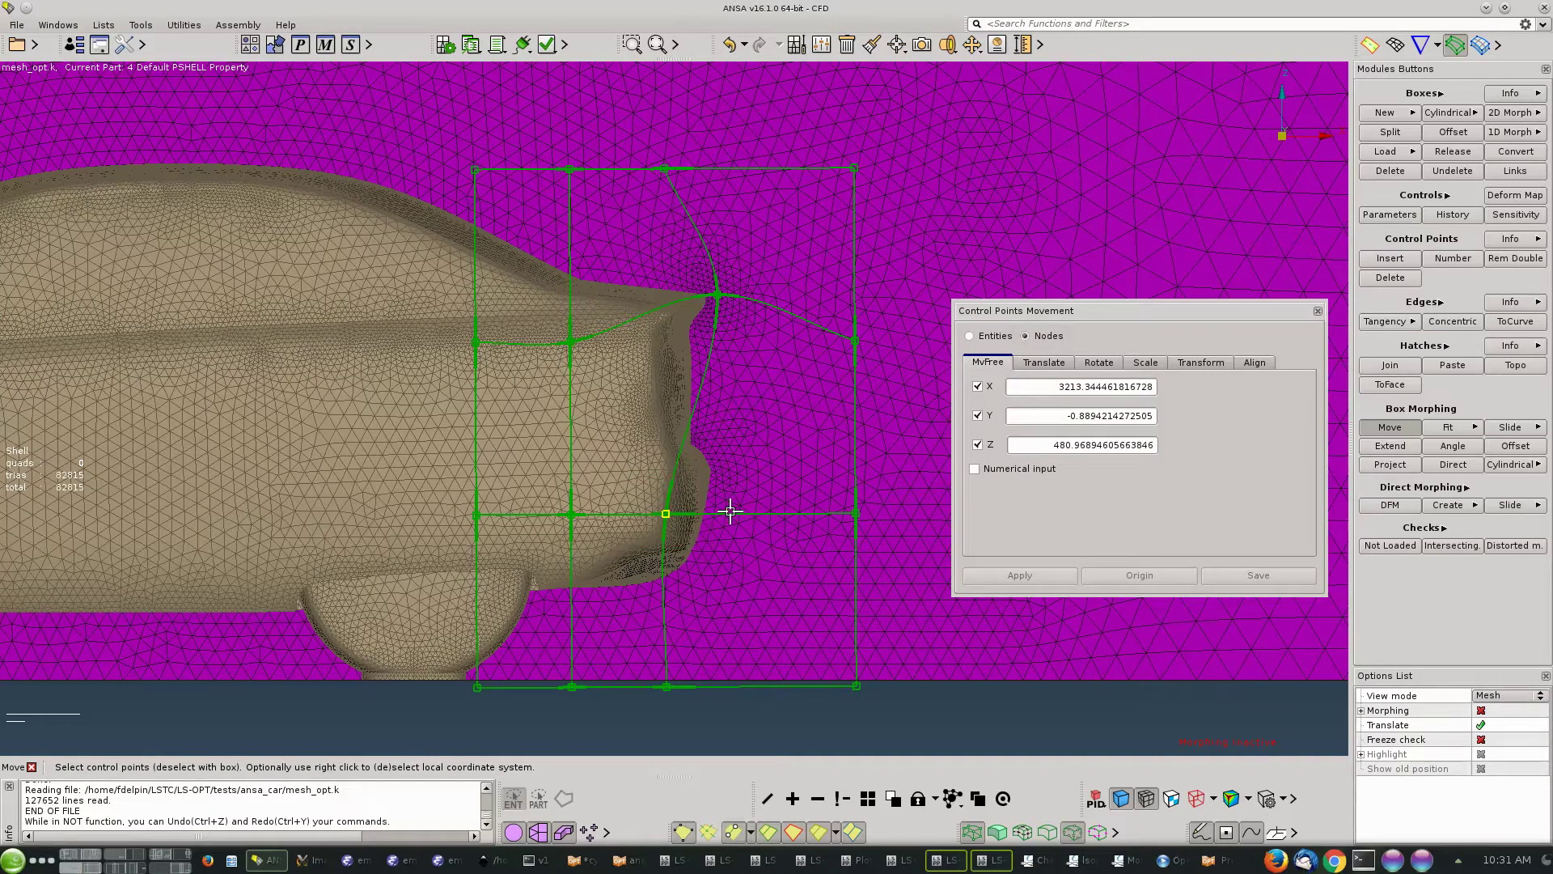
Move the lower inner control point down and to the right.
{"action": "left_click", "coordinate": [666, 514]}
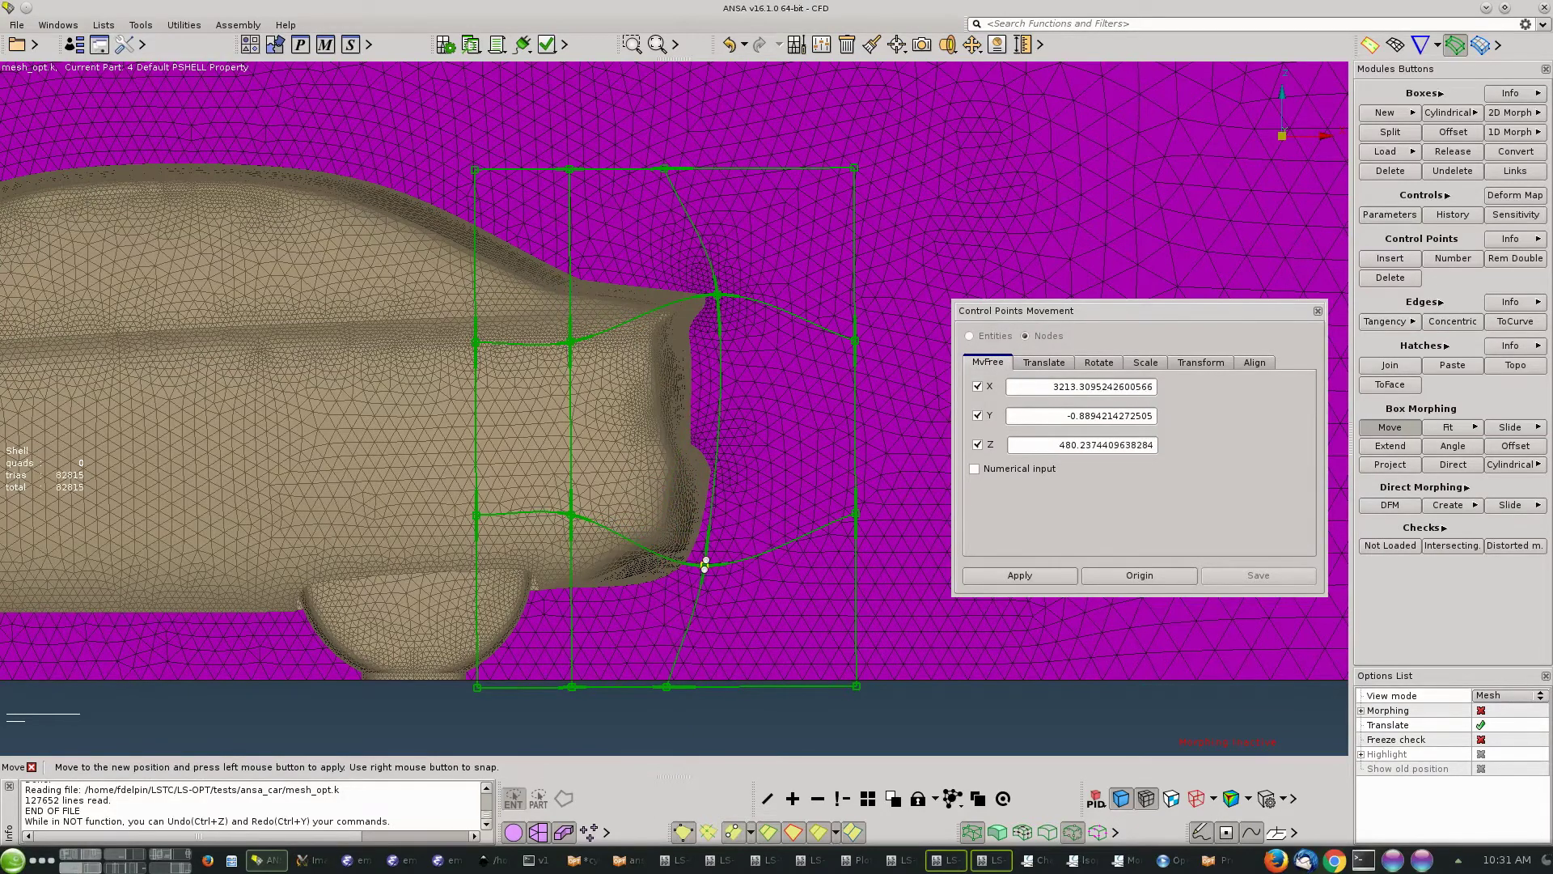
{"action": "left_click", "coordinate": [708, 564]}
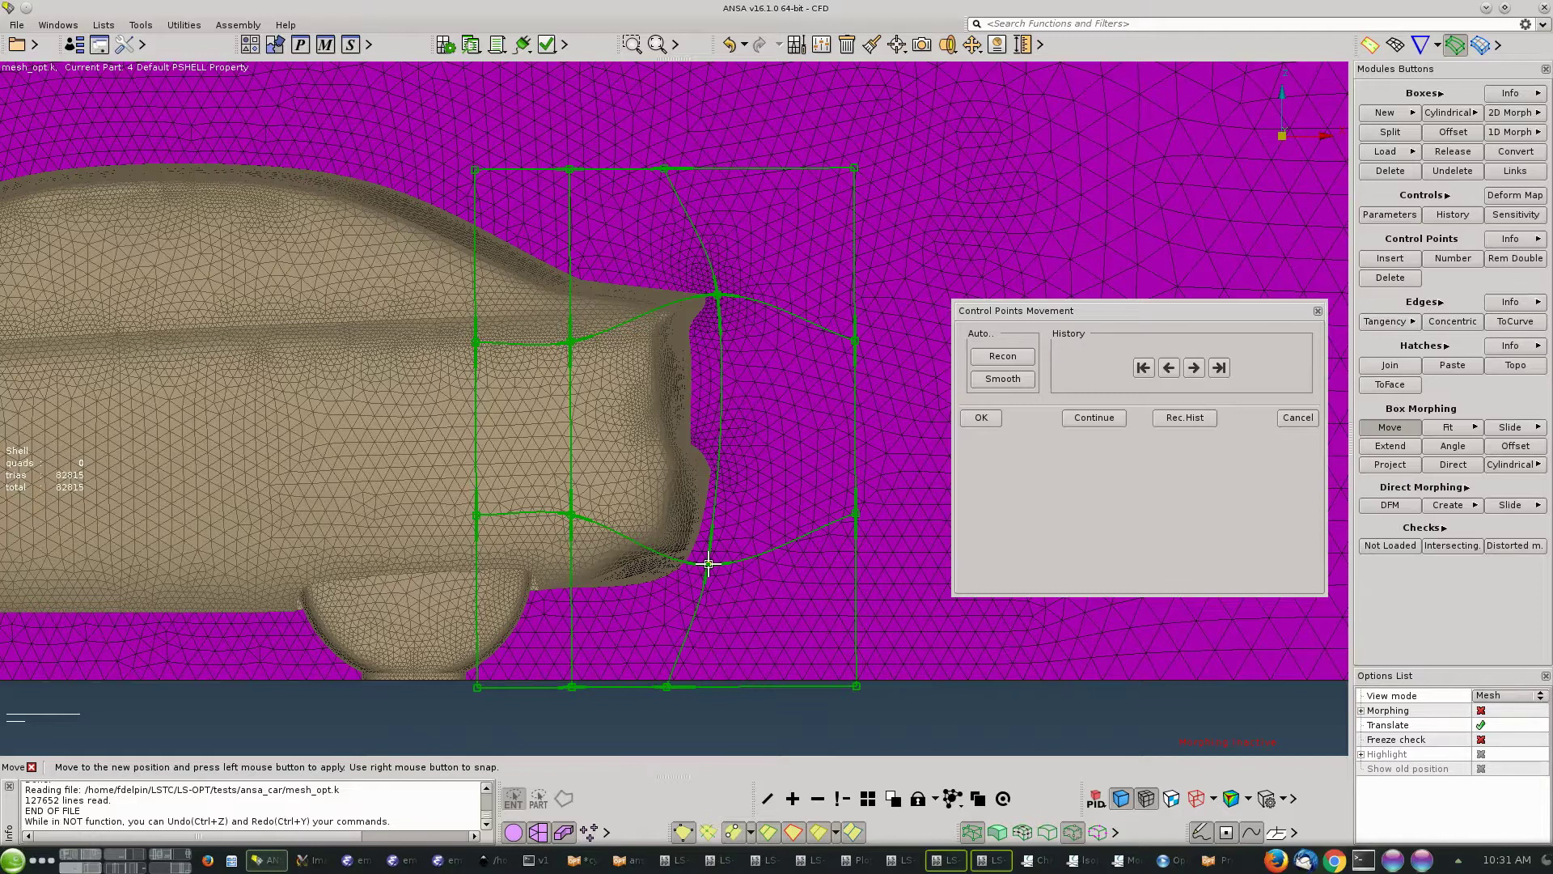
{"action": "left_click", "coordinate": [981, 417]}
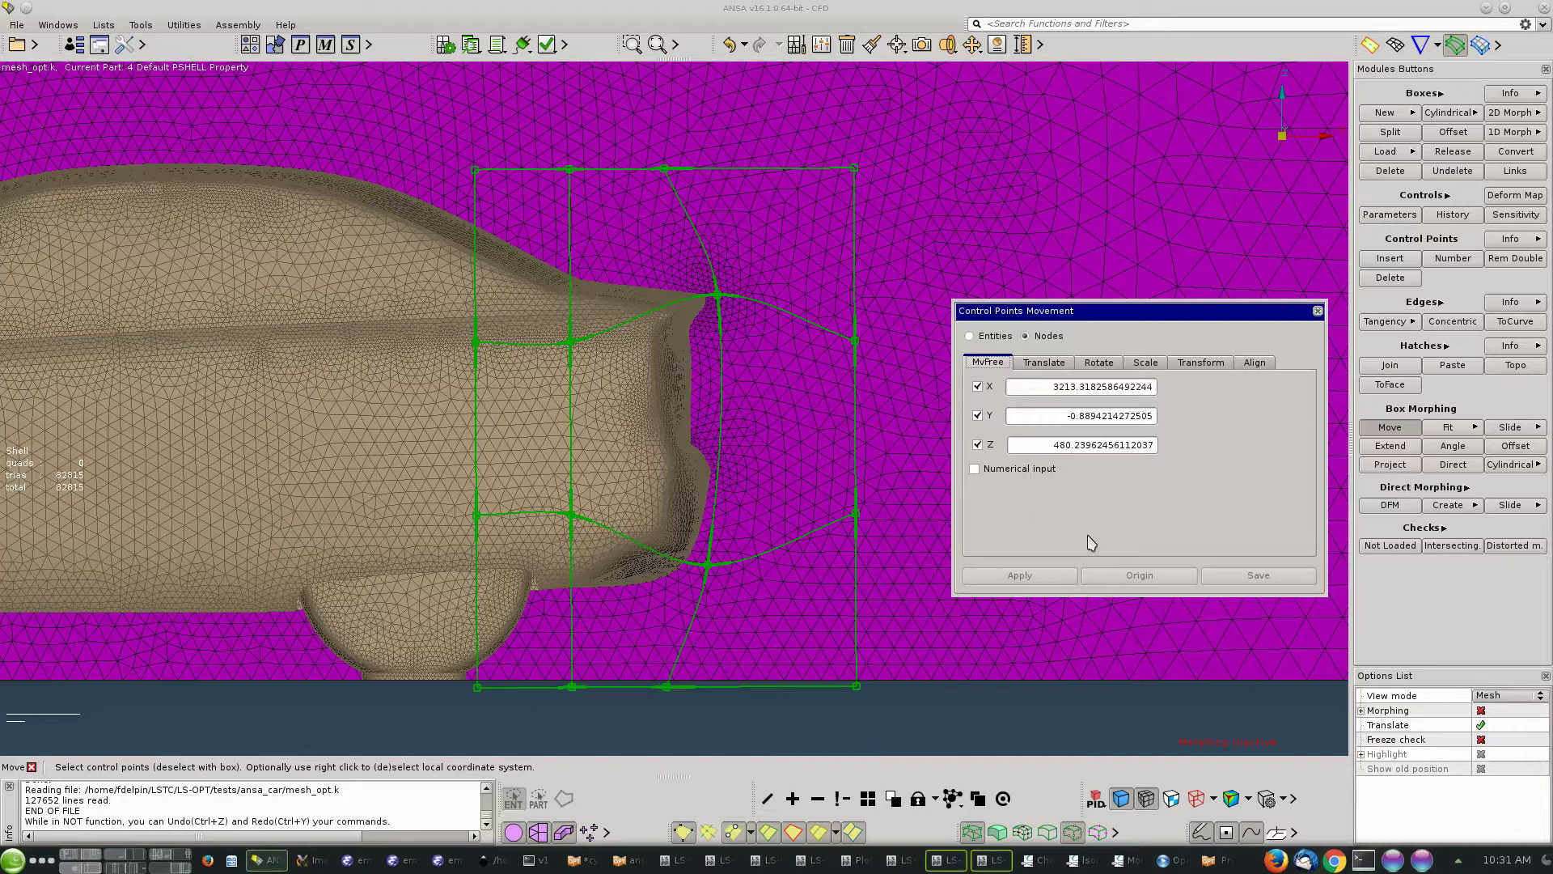
Enable live morphing and trial-drag the upper control point, then cancel.
{"action": "left_click", "coordinate": [1481, 712]}
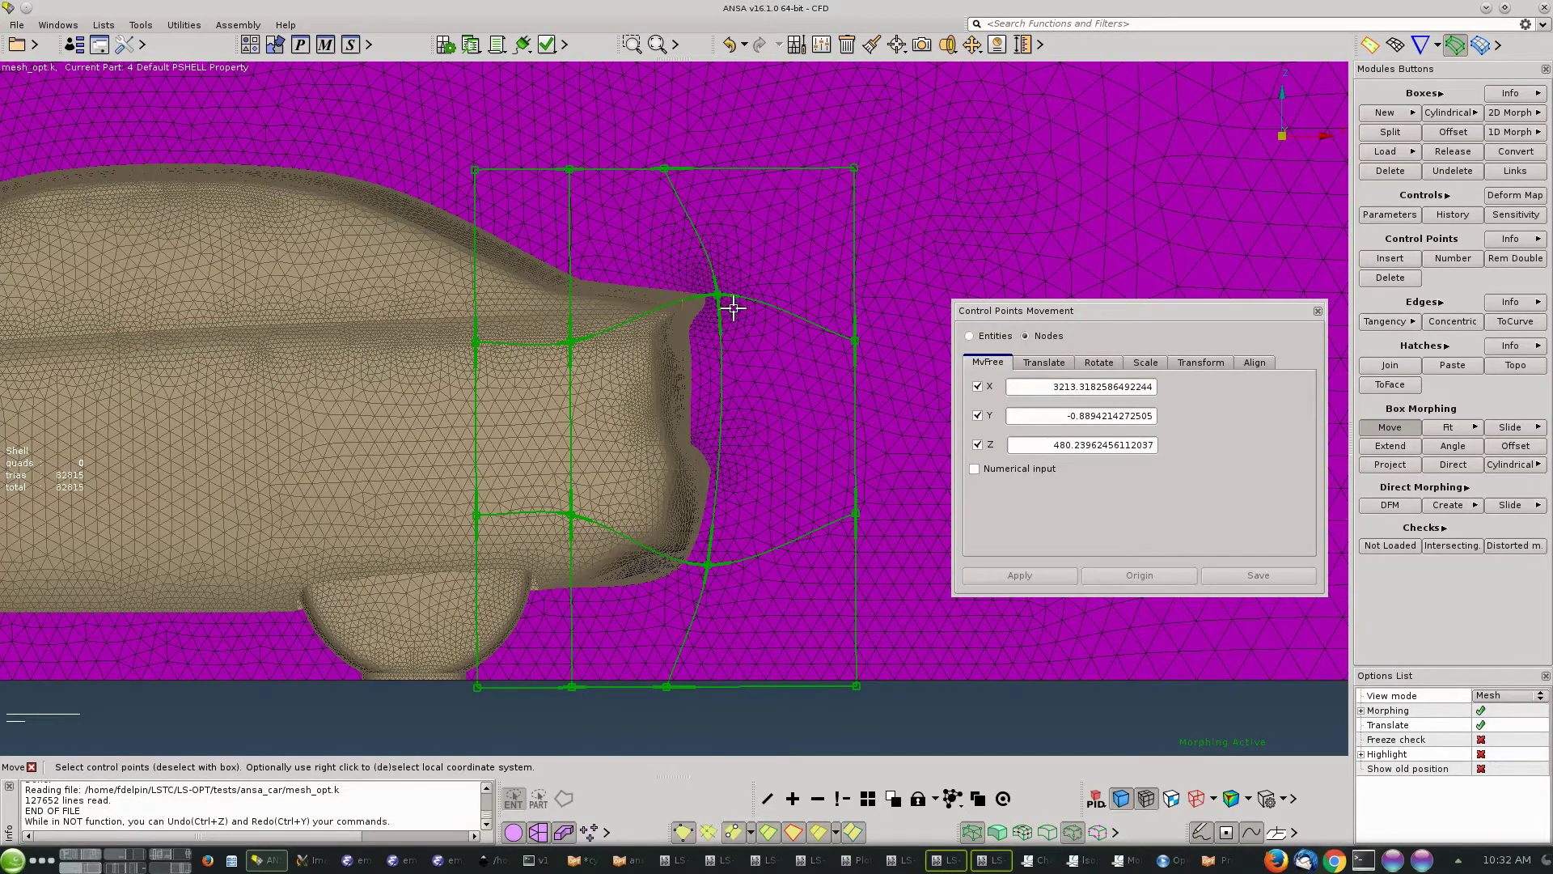
{"action": "left_click_drag", "start_coordinate": [717, 294], "coordinate": [720, 249]}
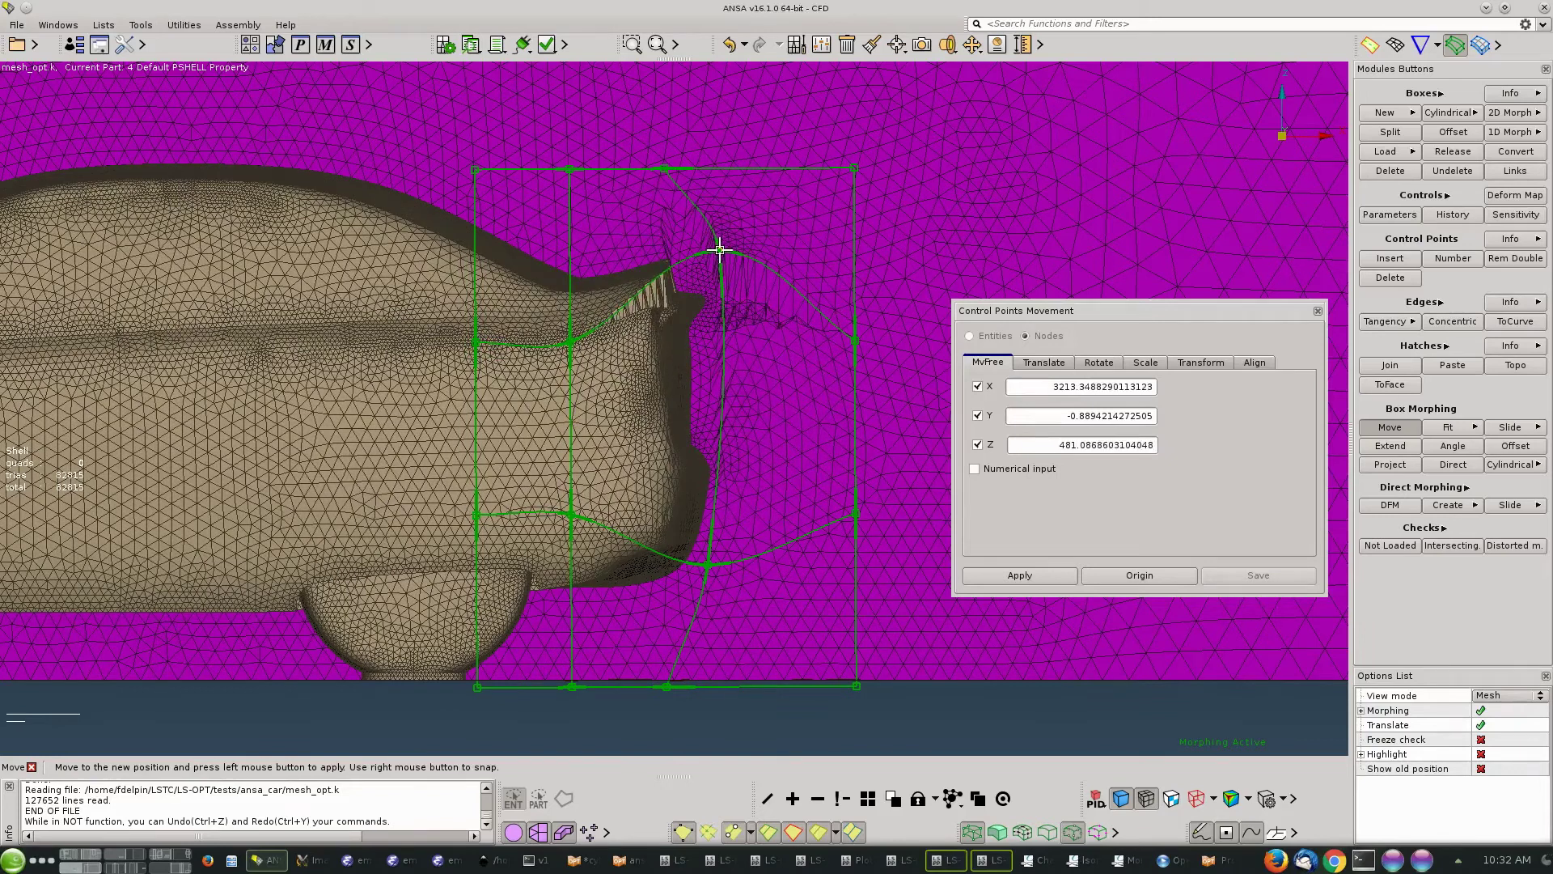
{"action": "key", "text": "Pause"}
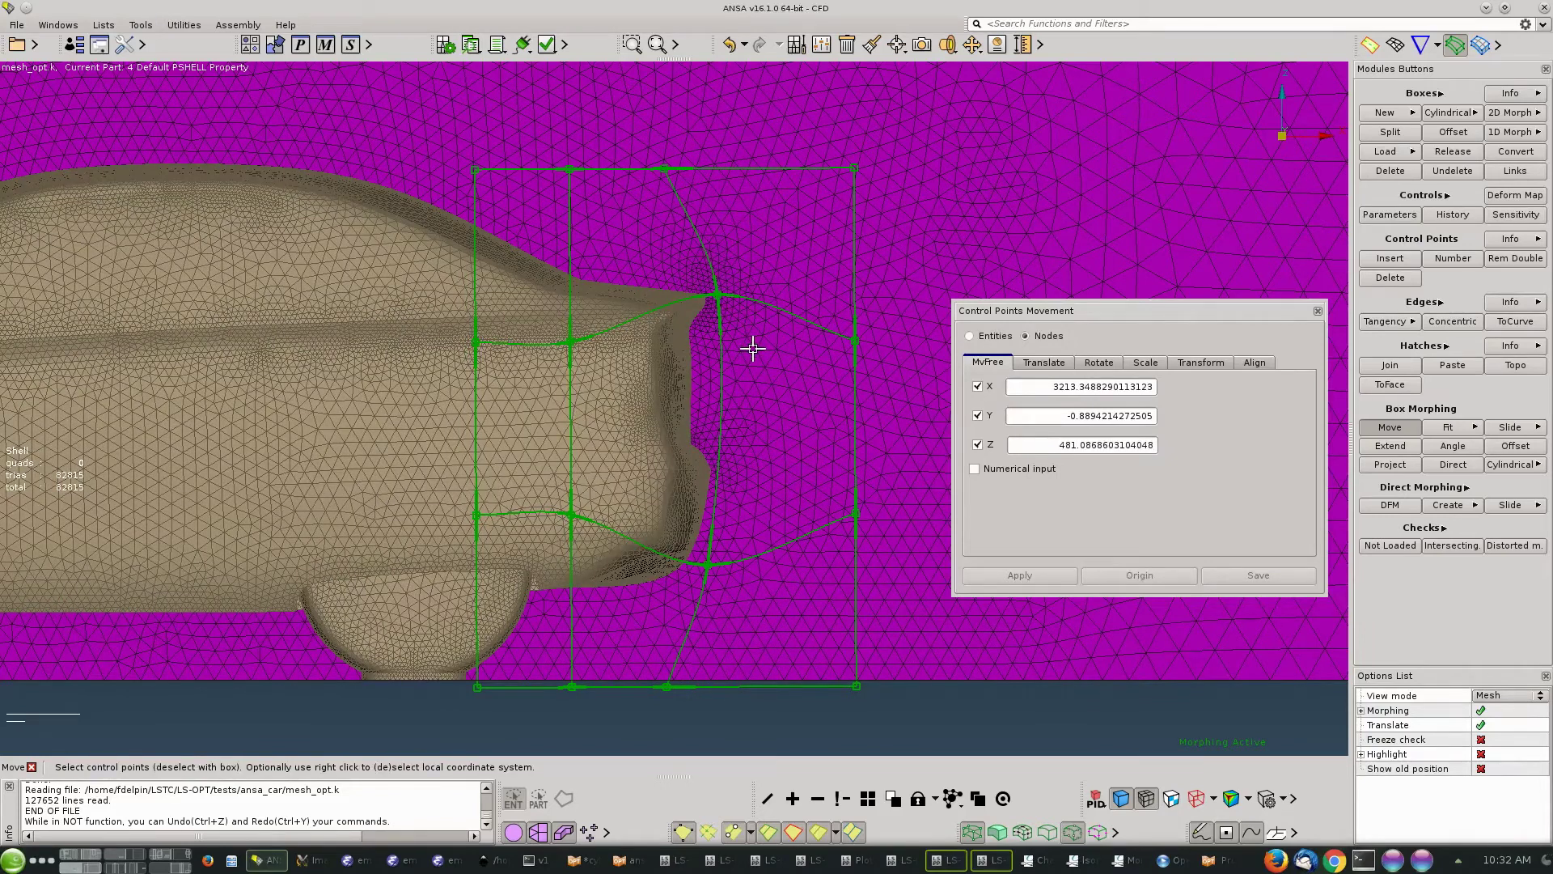
Load the visible mesh into the morph box around the car's rear.
{"action": "left_click", "coordinate": [1387, 153]}
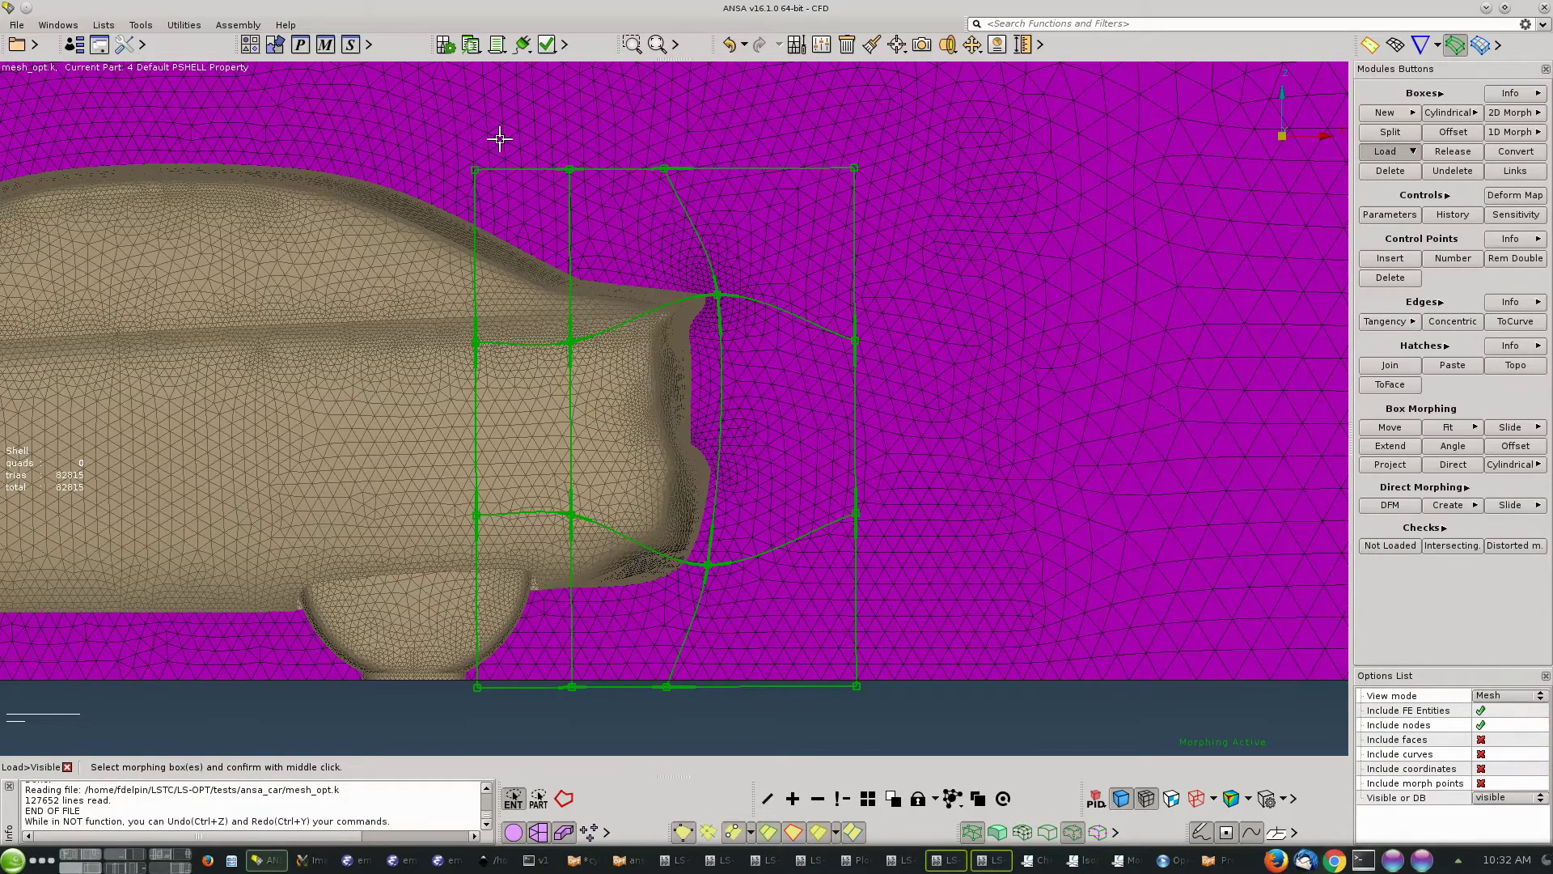
{"action": "left_click_drag", "start_coordinate": [380, 195], "coordinate": [953, 722]}
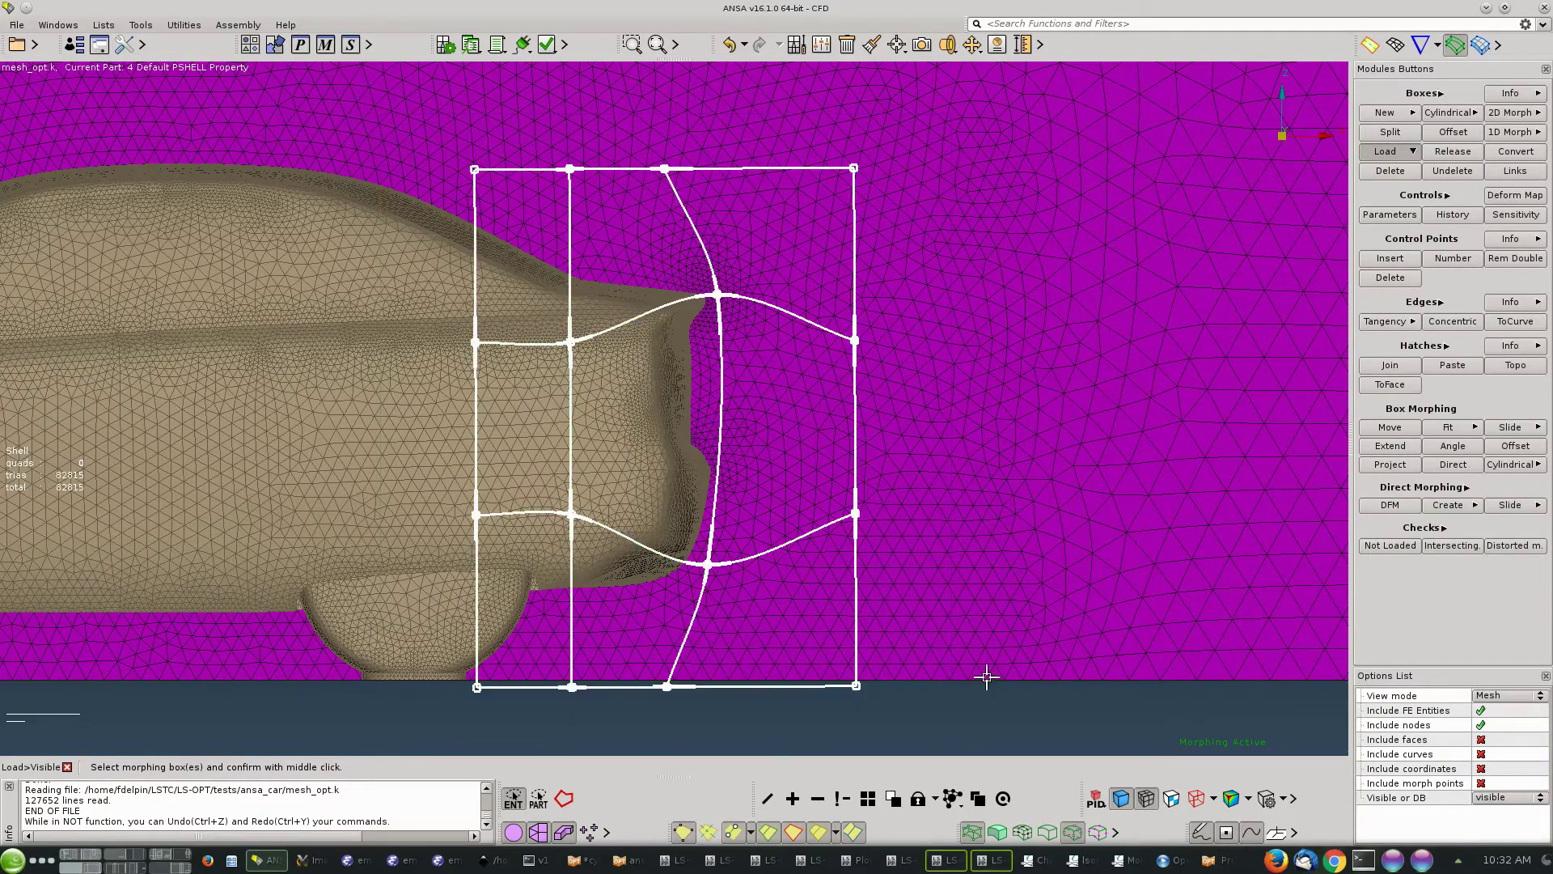
{"action": "middle_click", "coordinate": [1051, 597]}
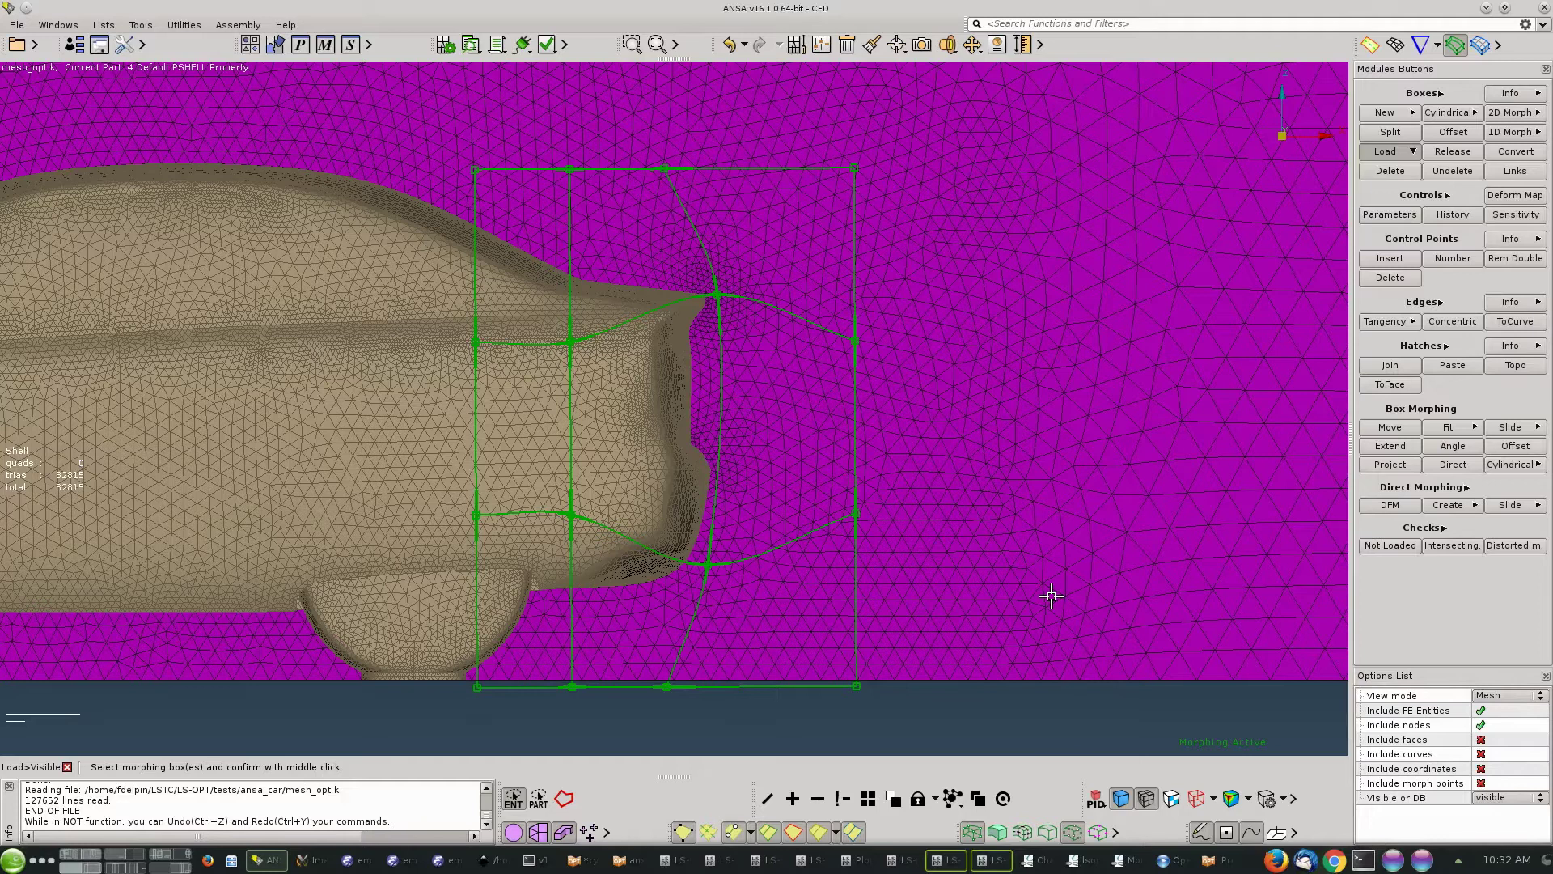
Trial-drag the upper rear control point, then cancel to restore the original shape.
{"action": "left_click", "coordinate": [1377, 431]}
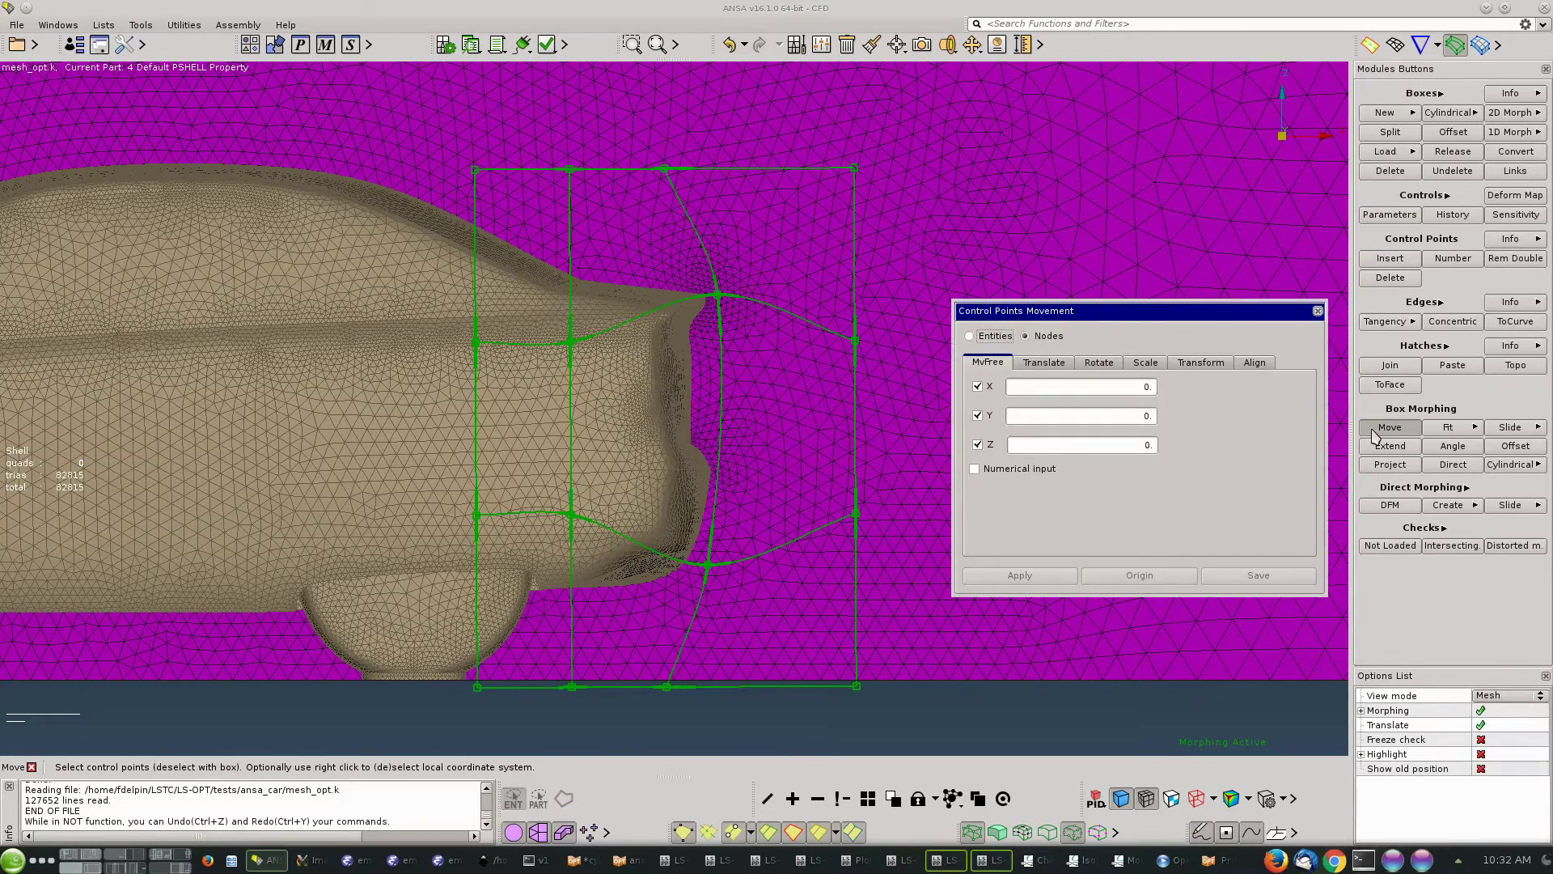
{"action": "left_click", "coordinate": [716, 296]}
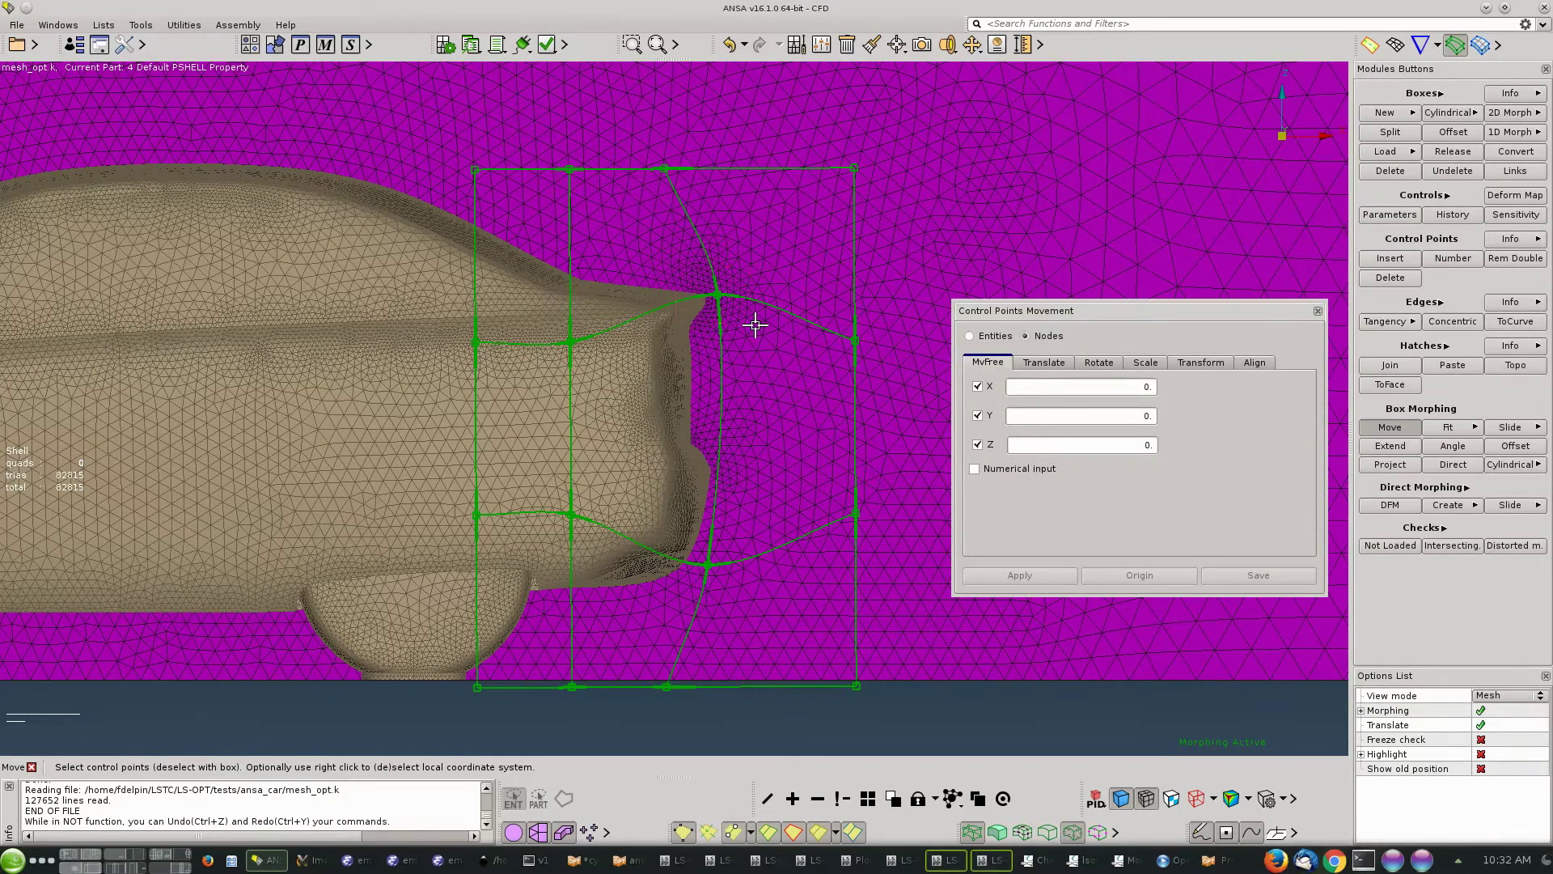
{"action": "left_click", "coordinate": [718, 295]}
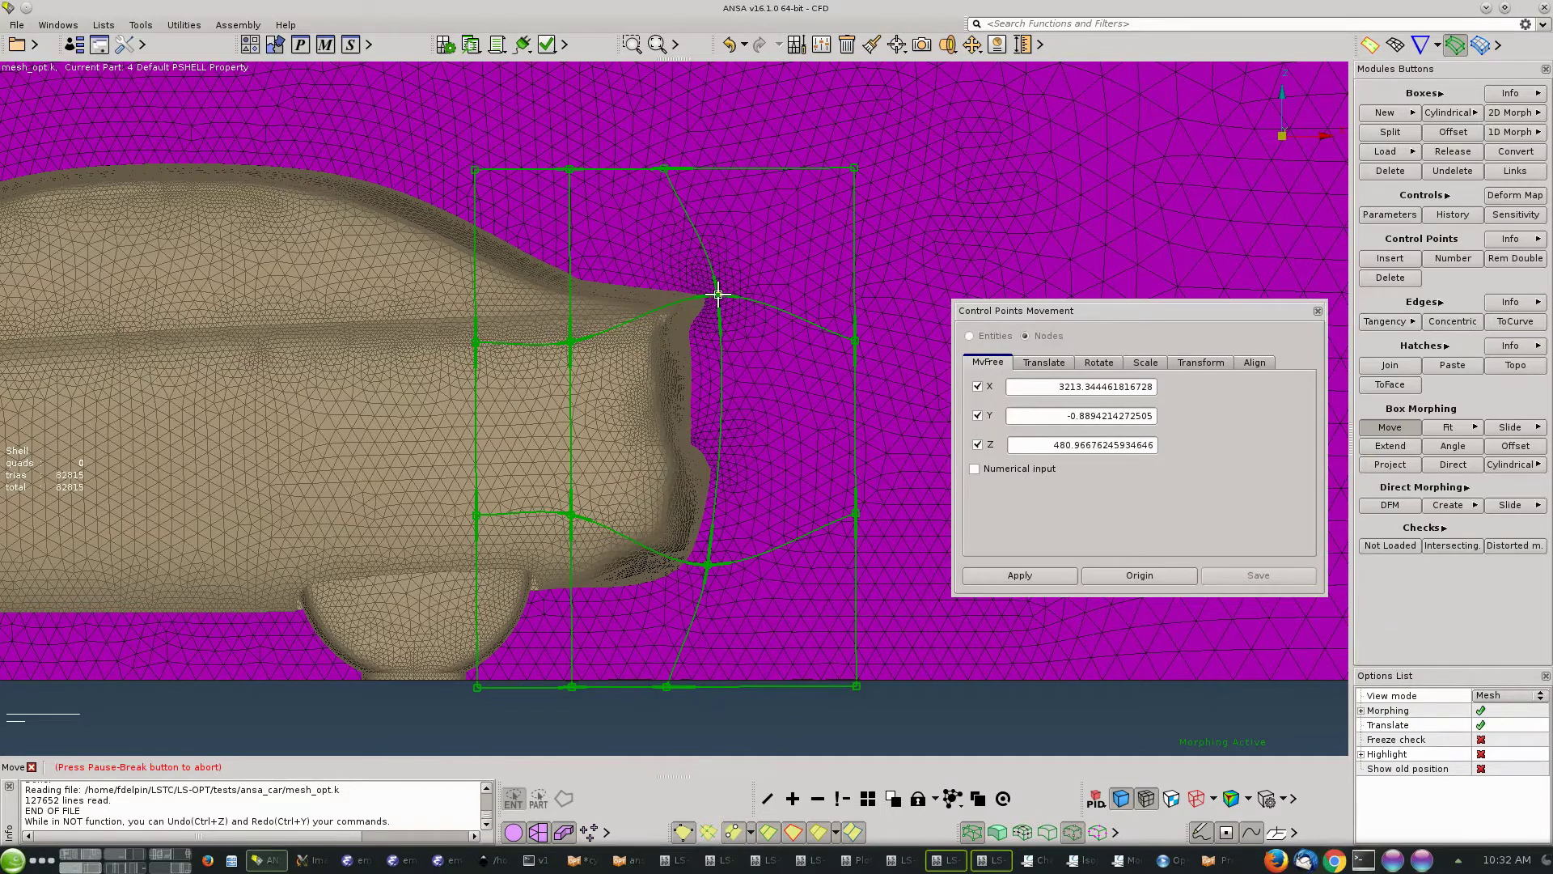
{"action": "left_click_drag", "start_coordinate": [717, 294], "coordinate": [739, 339]}
{"action": "right_click", "coordinate": [739, 338]}
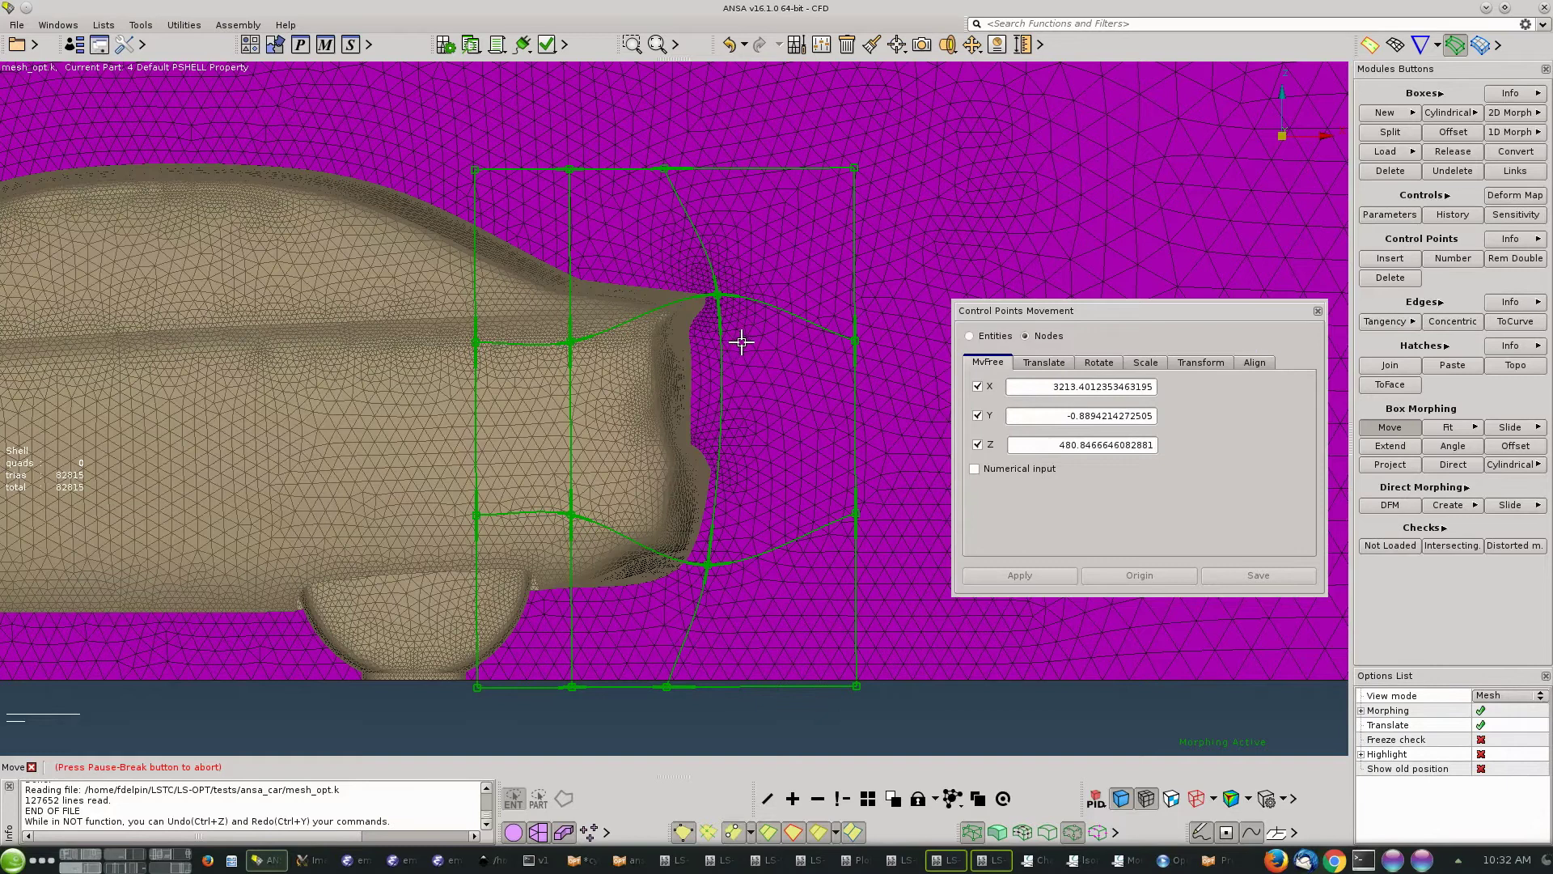
{"action": "middle_click", "coordinate": [789, 394]}
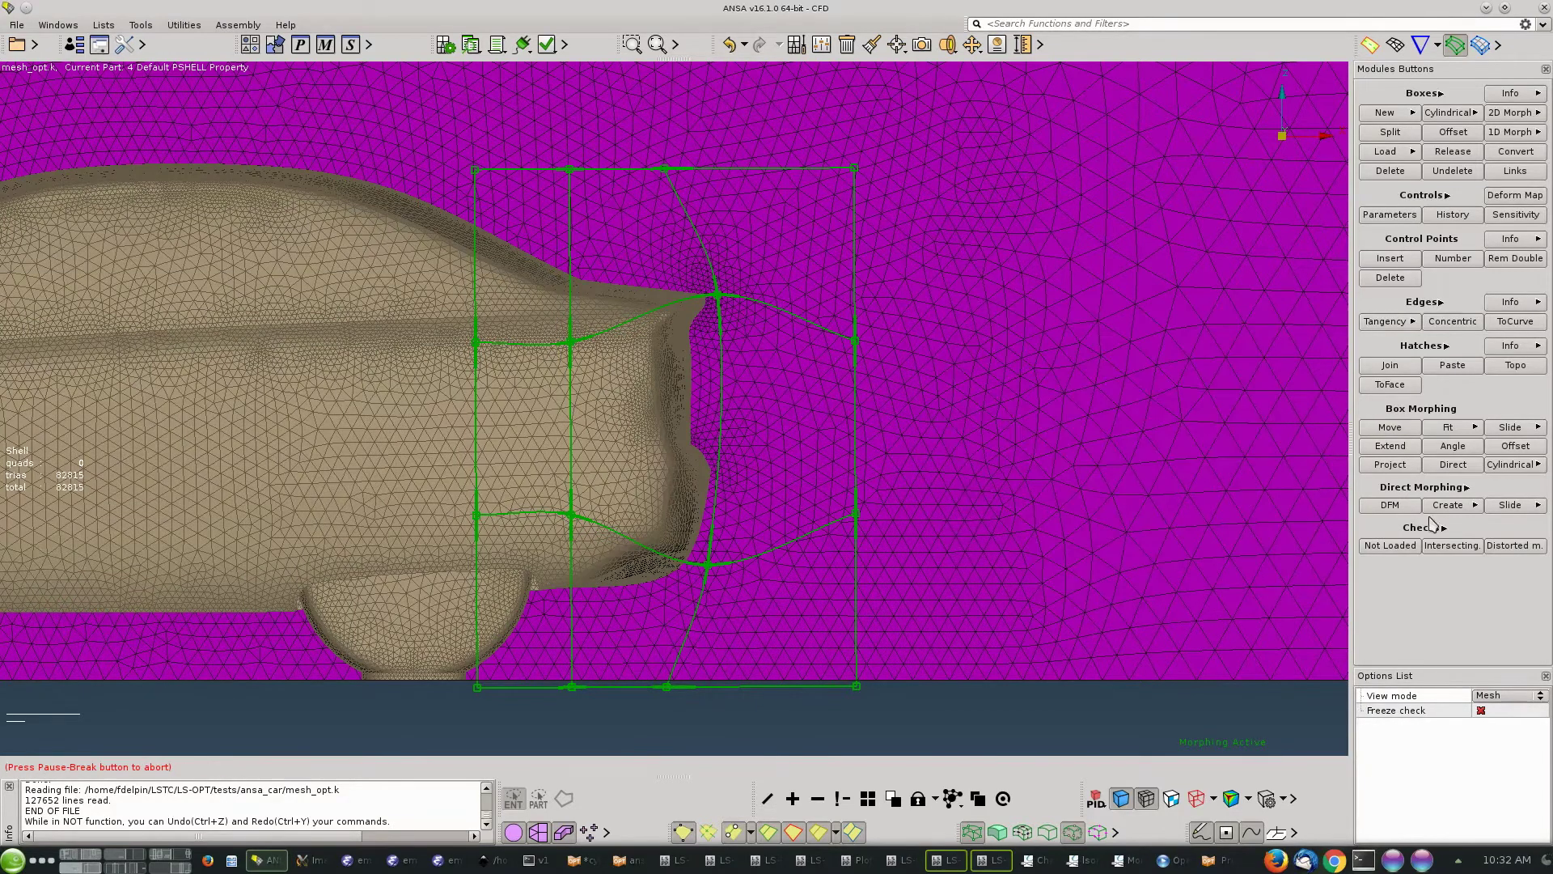
{"action": "key", "text": "alt+Tab"}
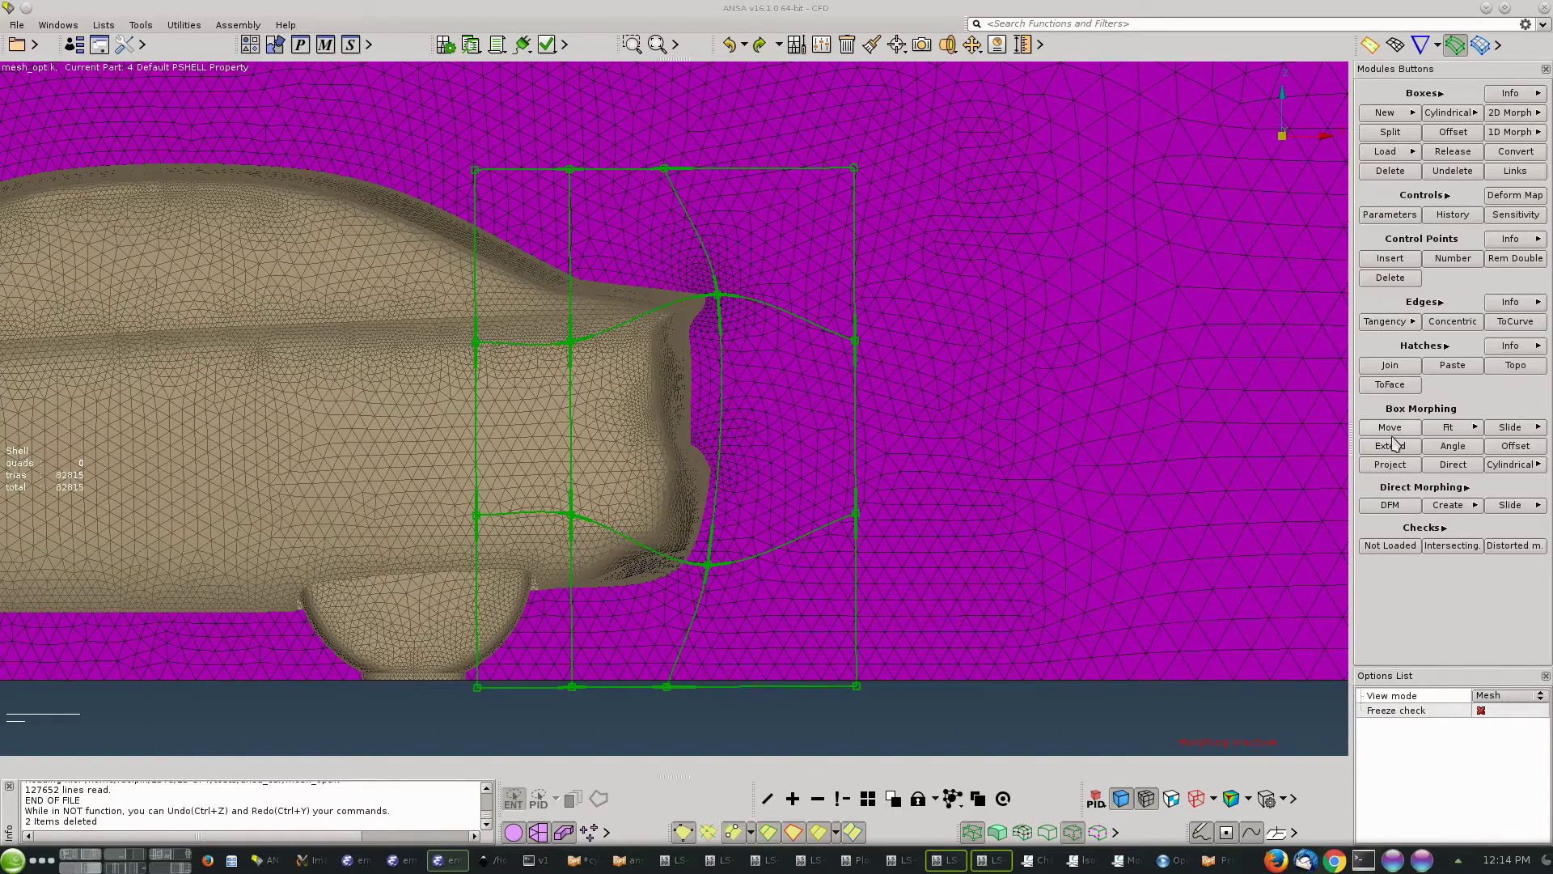
Trial-drag the lower rear control point upward with live morphing on, then discard it.
{"action": "left_click", "coordinate": [1391, 429]}
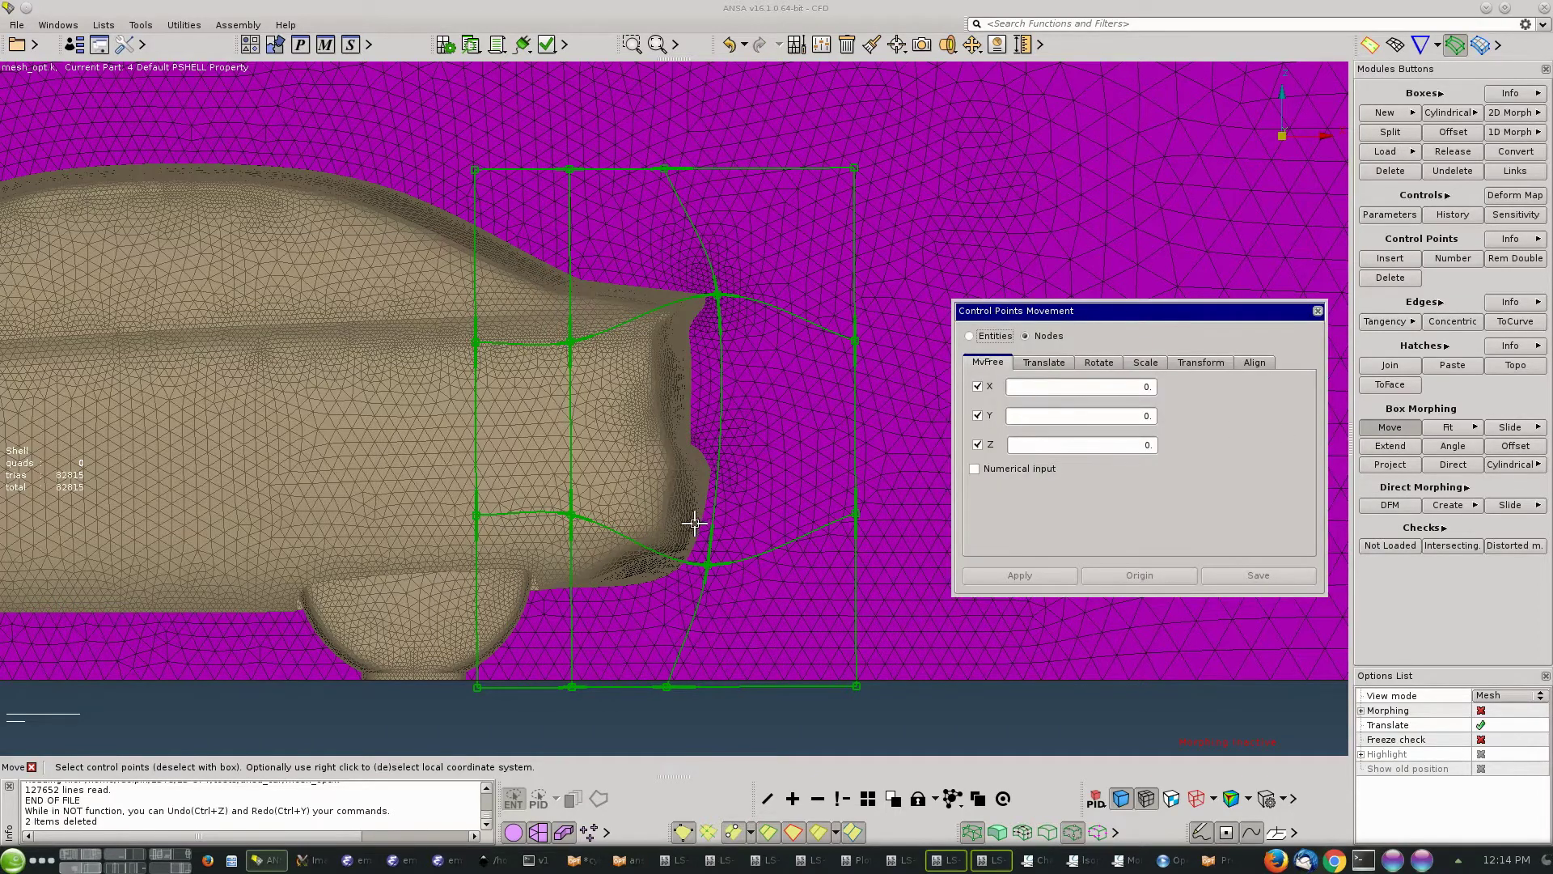
{"action": "left_click", "coordinate": [709, 564]}
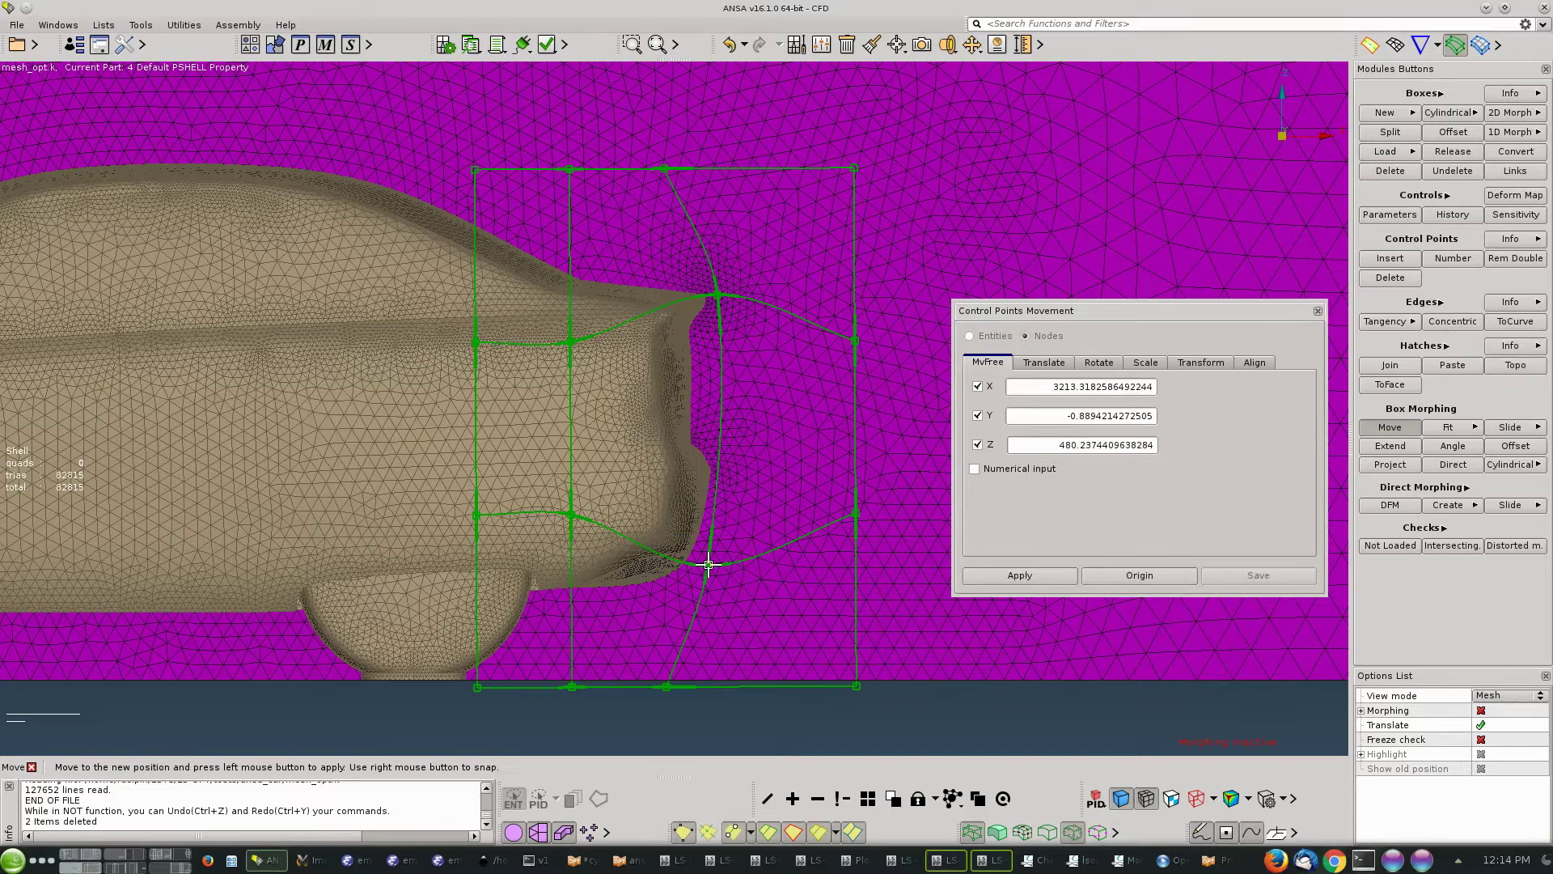
{"action": "left_click", "coordinate": [709, 564]}
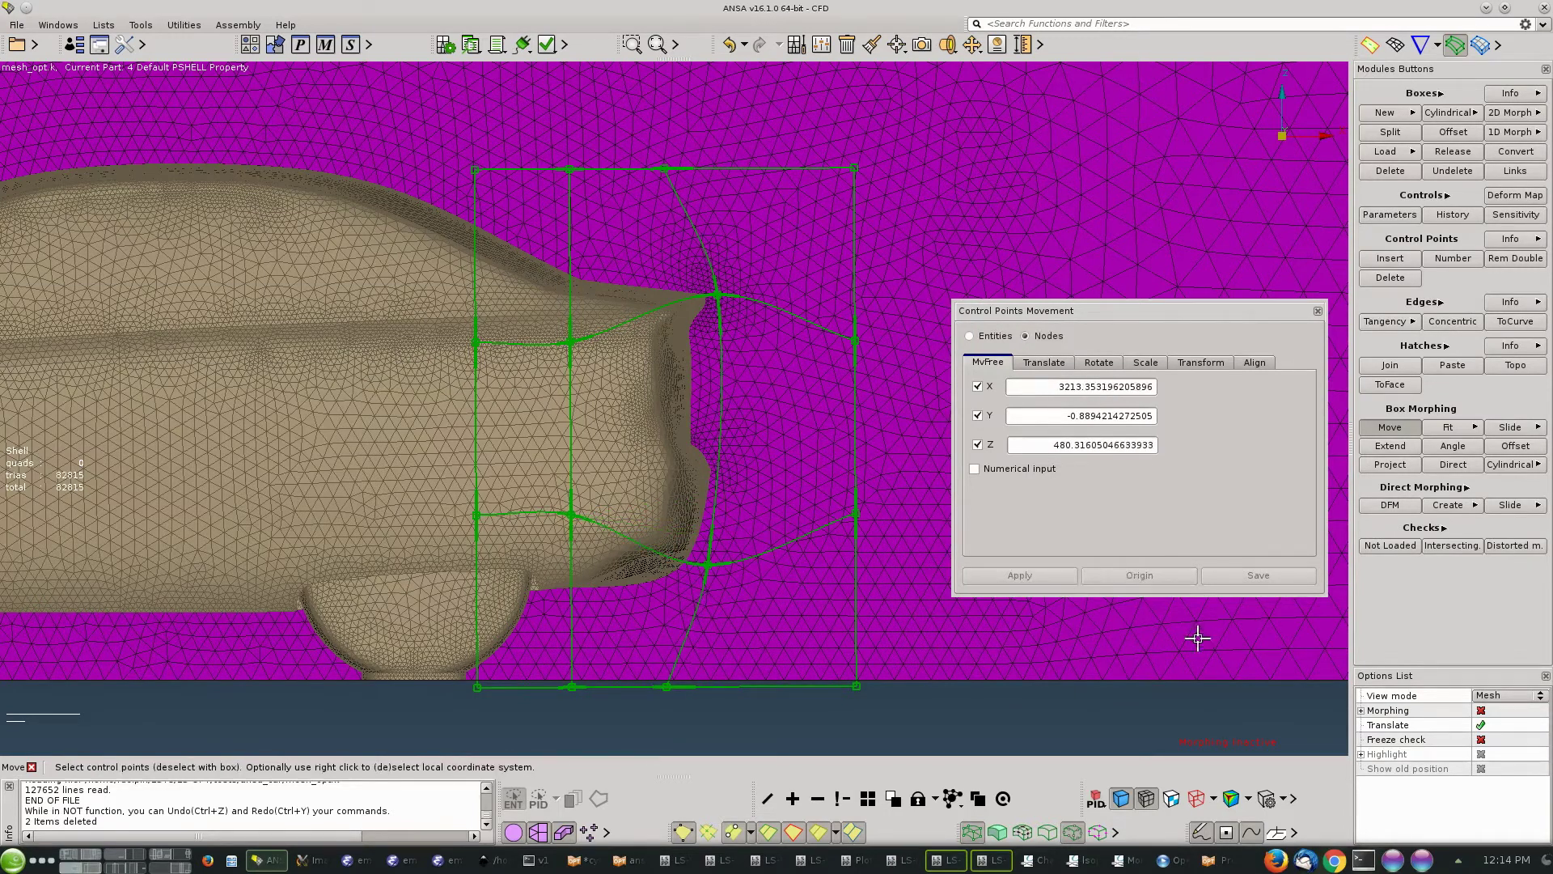
{"action": "left_click", "coordinate": [1481, 712]}
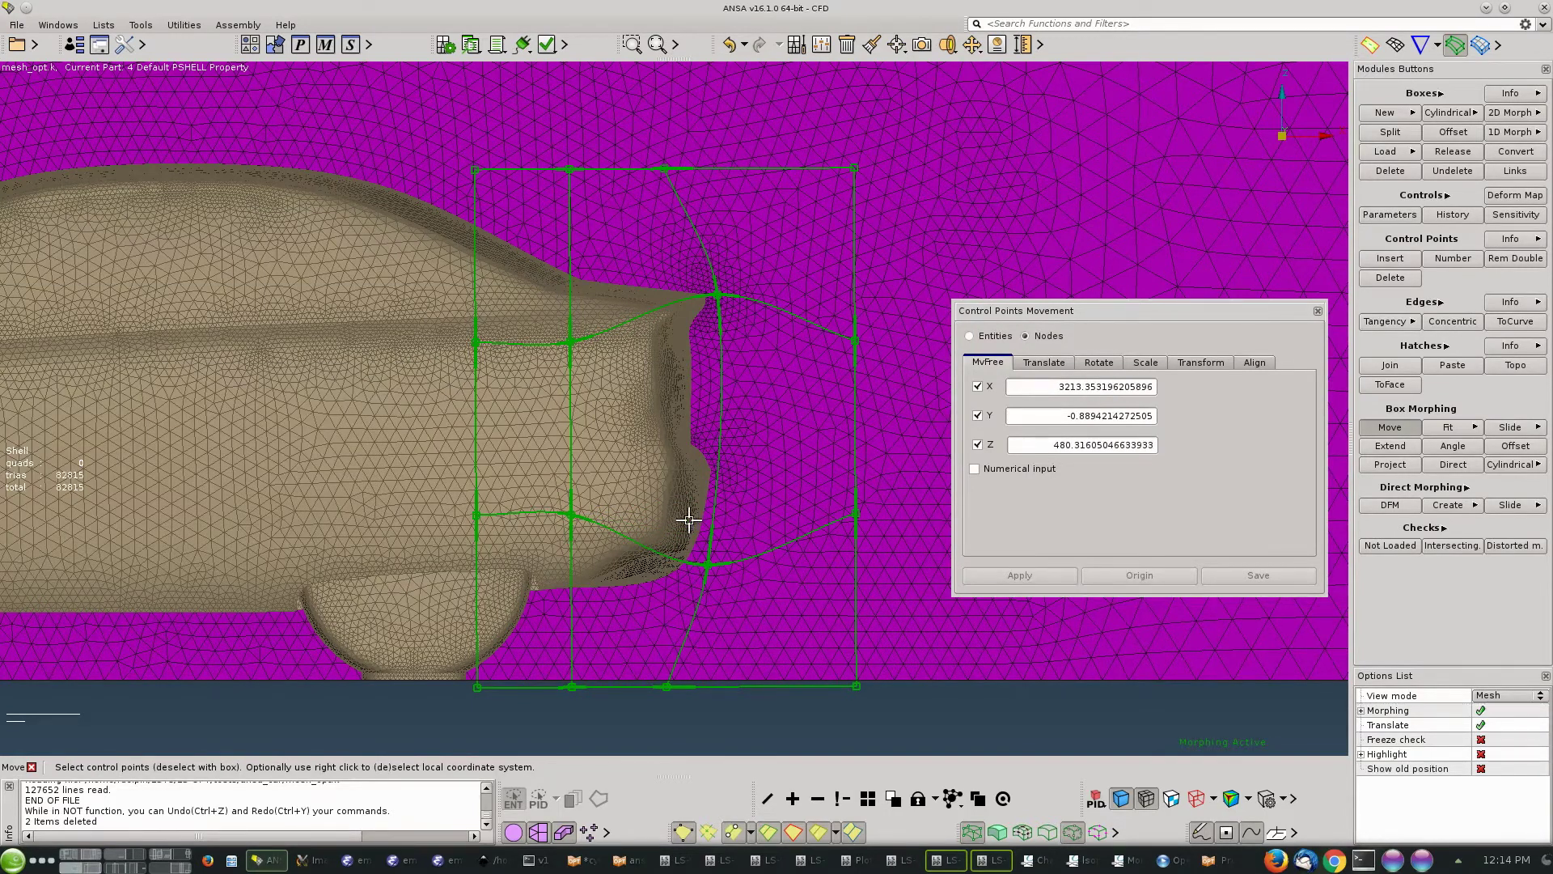
{"action": "left_click", "coordinate": [704, 557]}
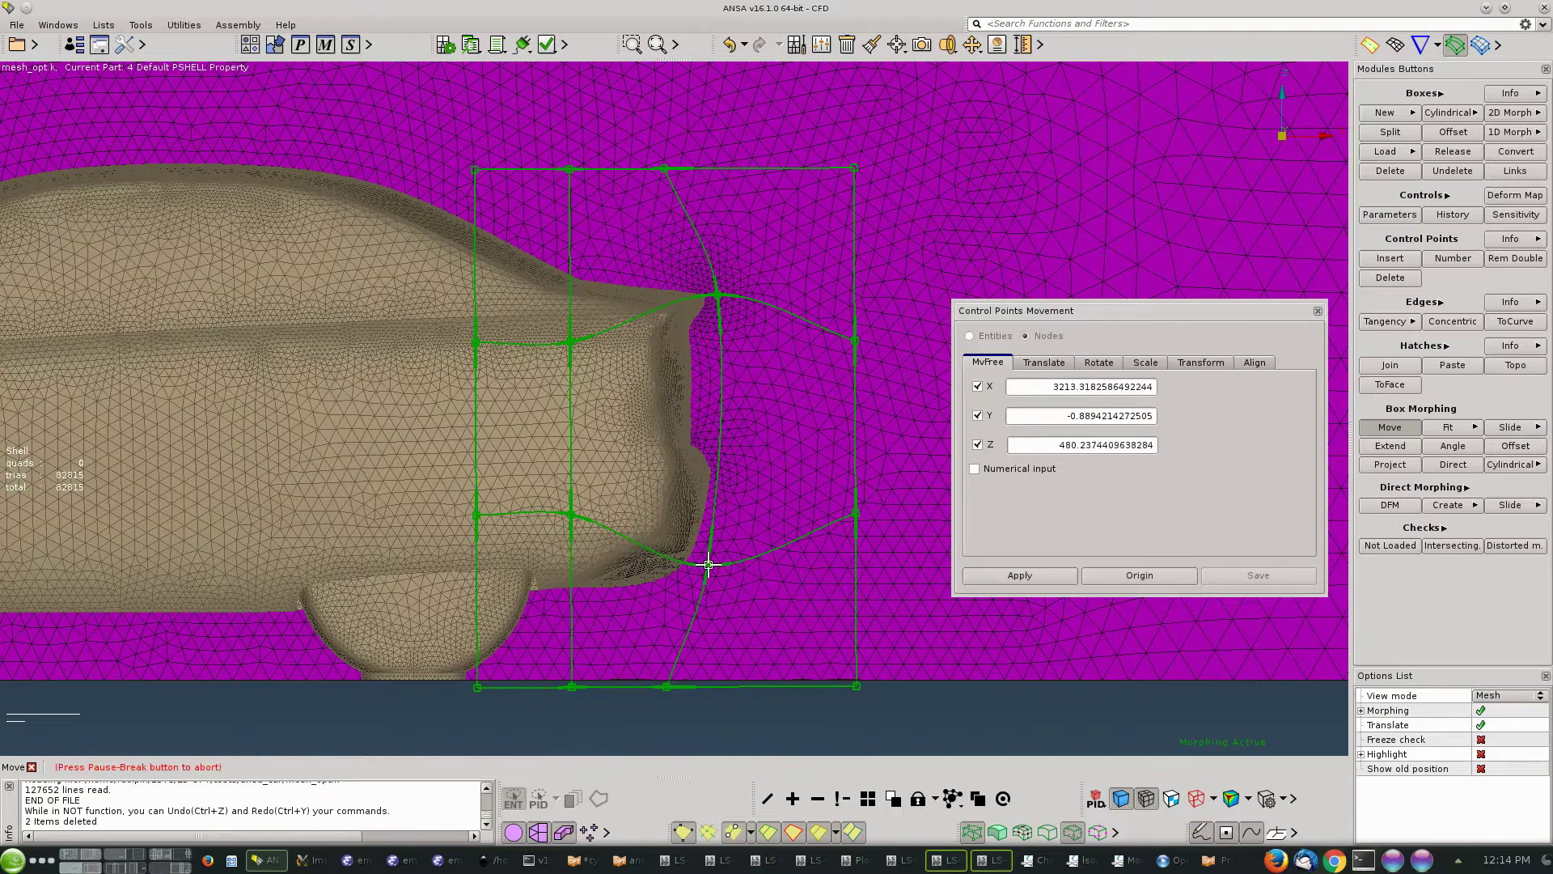
{"action": "left_click_drag", "start_coordinate": [708, 555], "coordinate": [713, 467]}
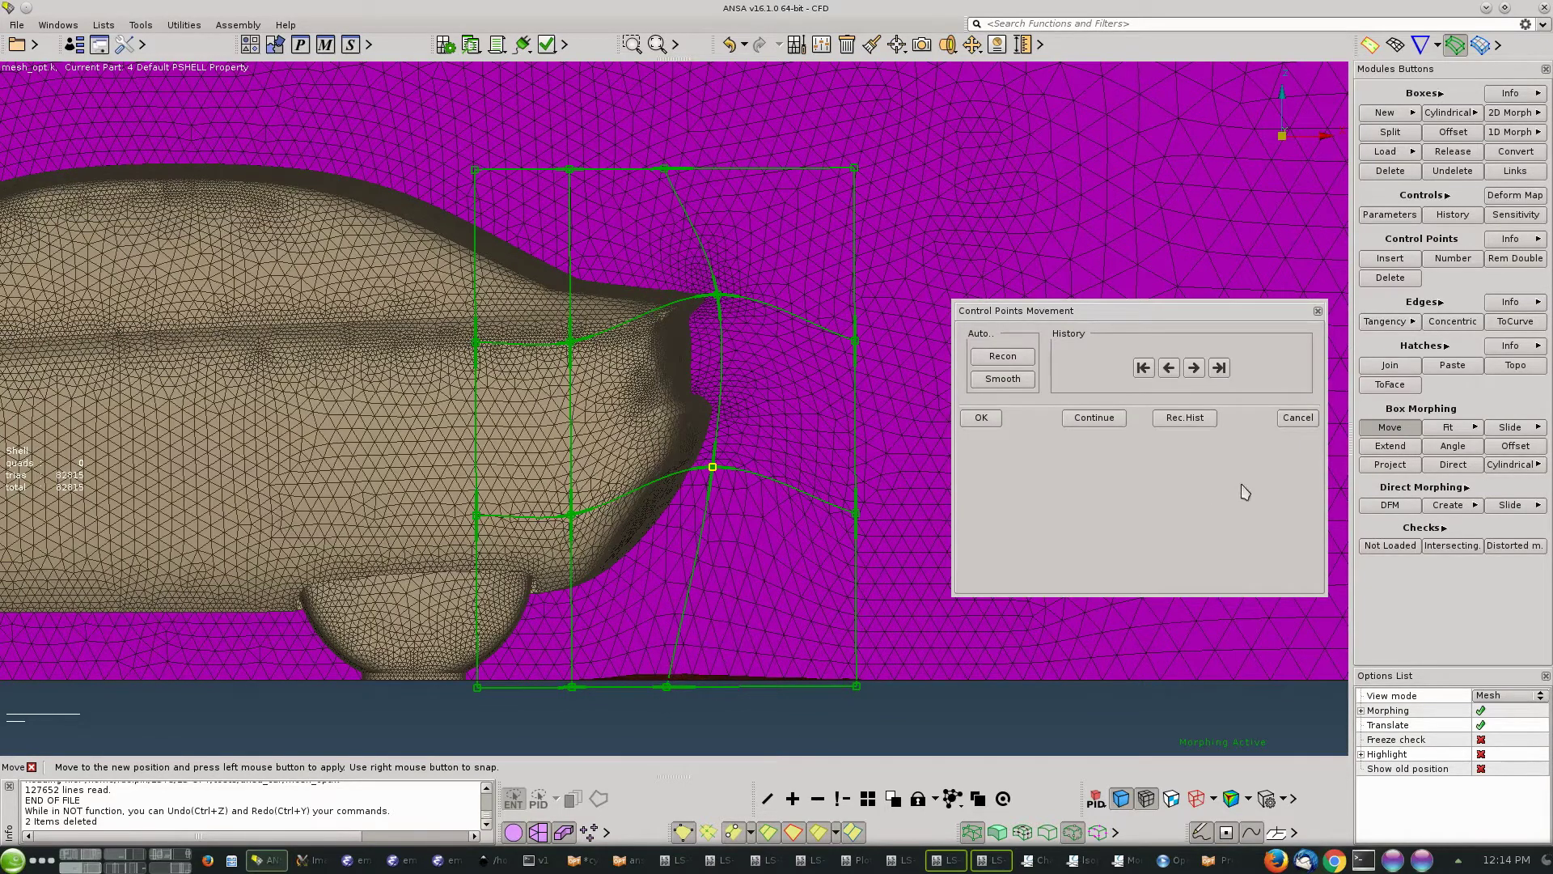
{"action": "left_click", "coordinate": [1298, 417]}
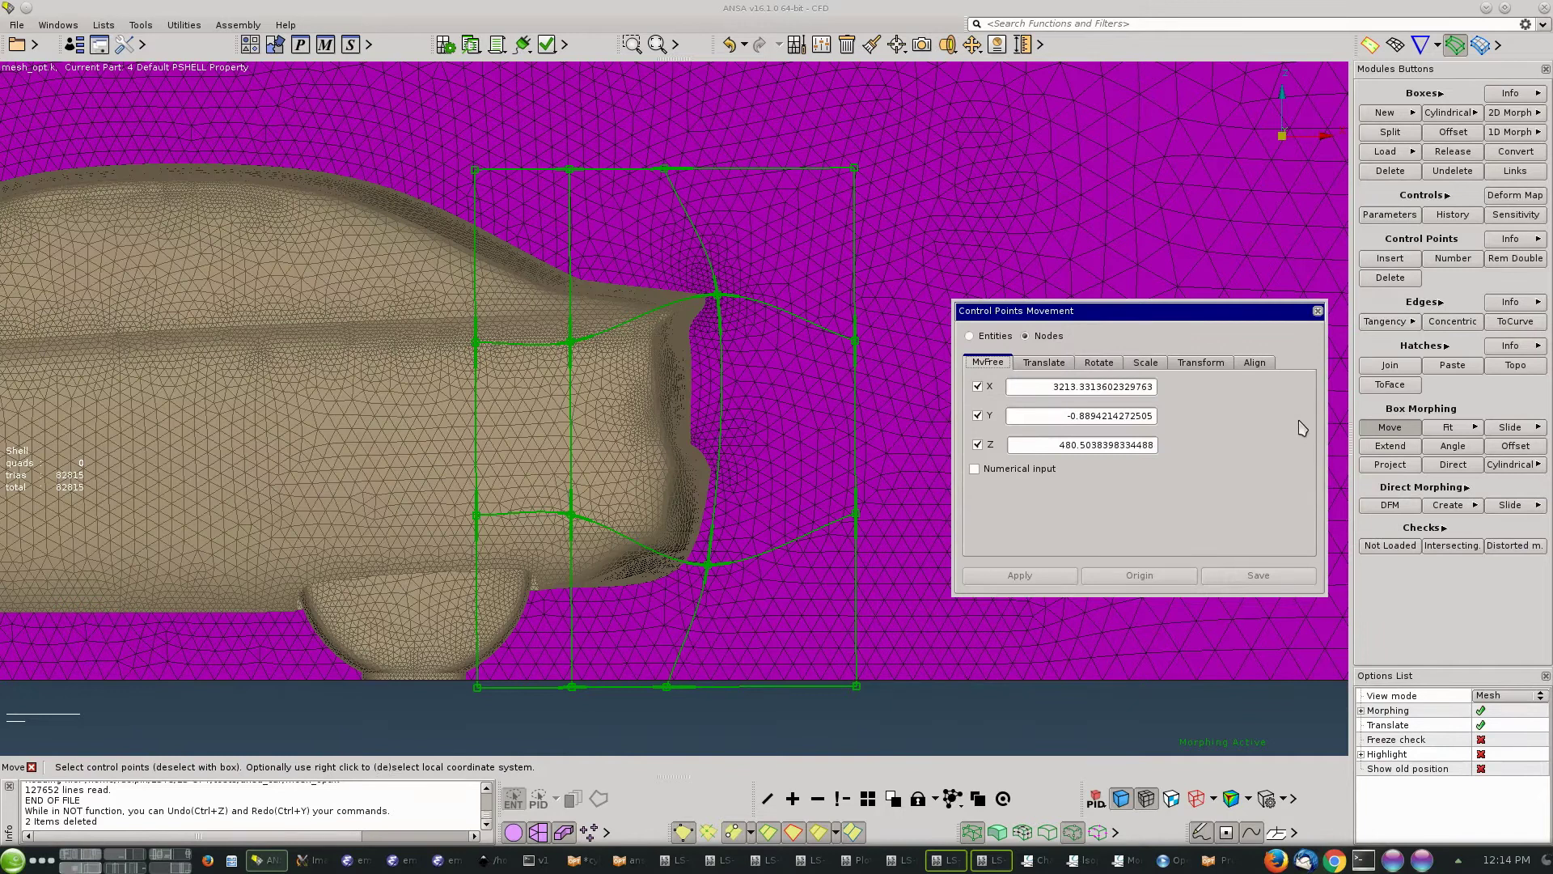
With morphing off, raise the box's bottom row of control points slightly.
{"action": "key", "text": "Escape"}
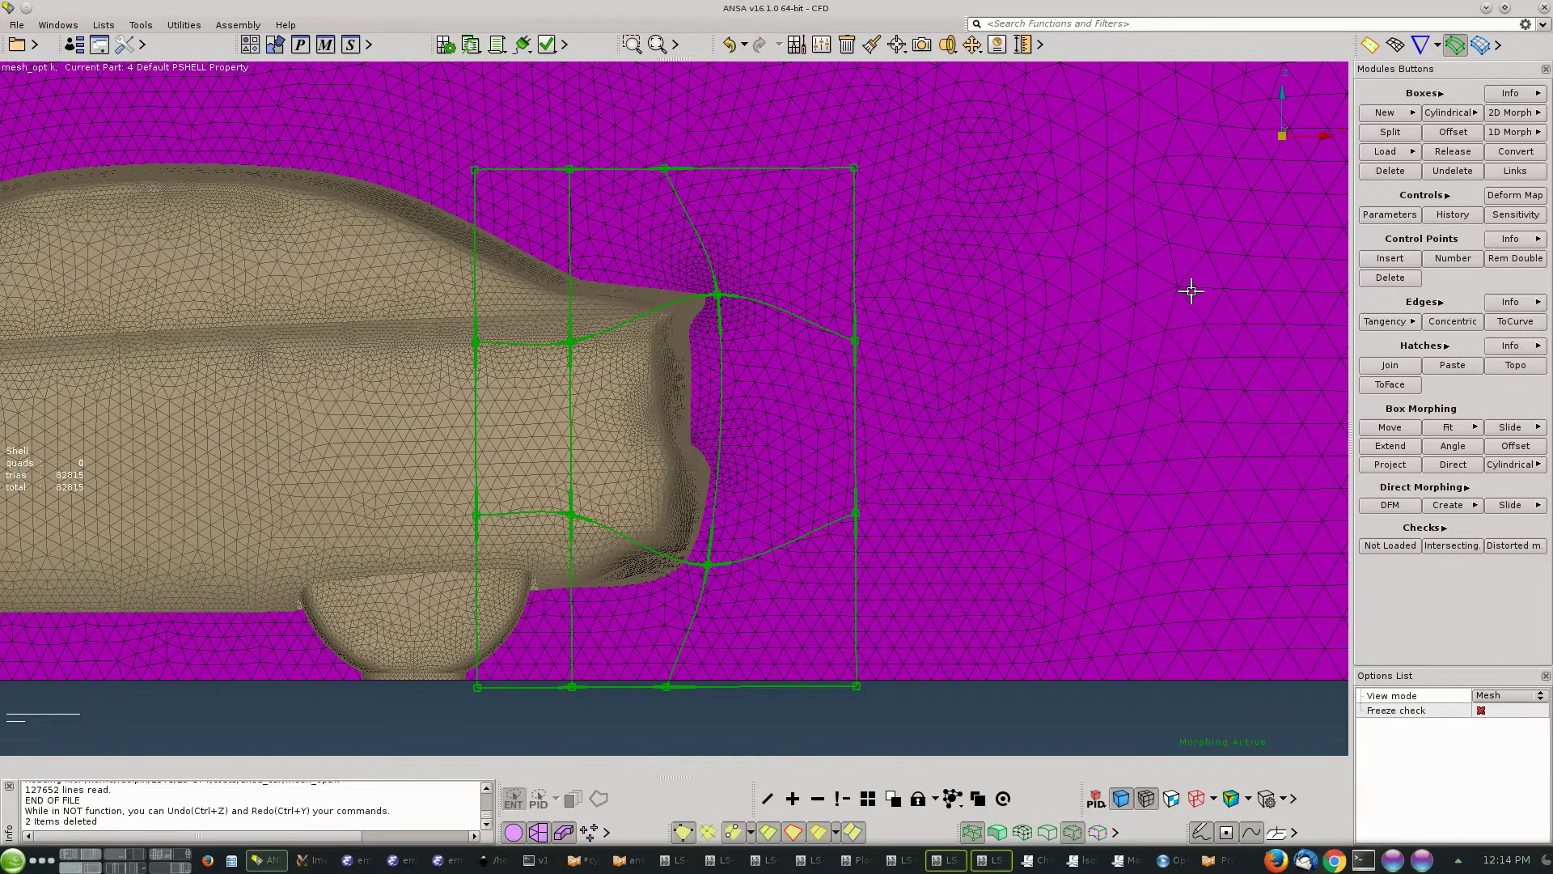
{"action": "left_click", "coordinate": [1390, 427]}
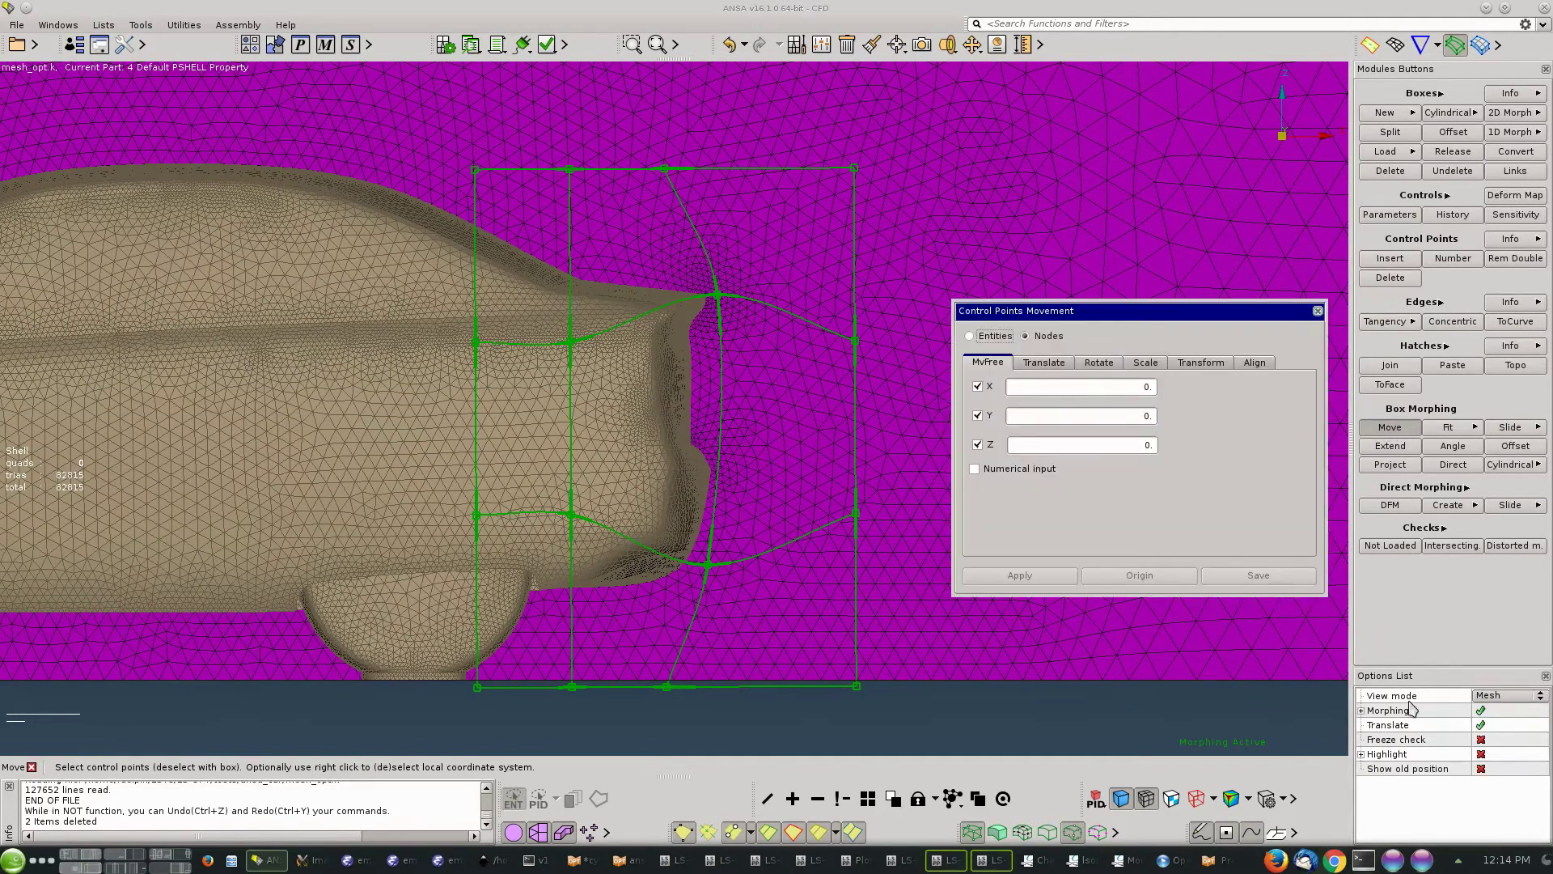
{"action": "left_click", "coordinate": [1481, 711]}
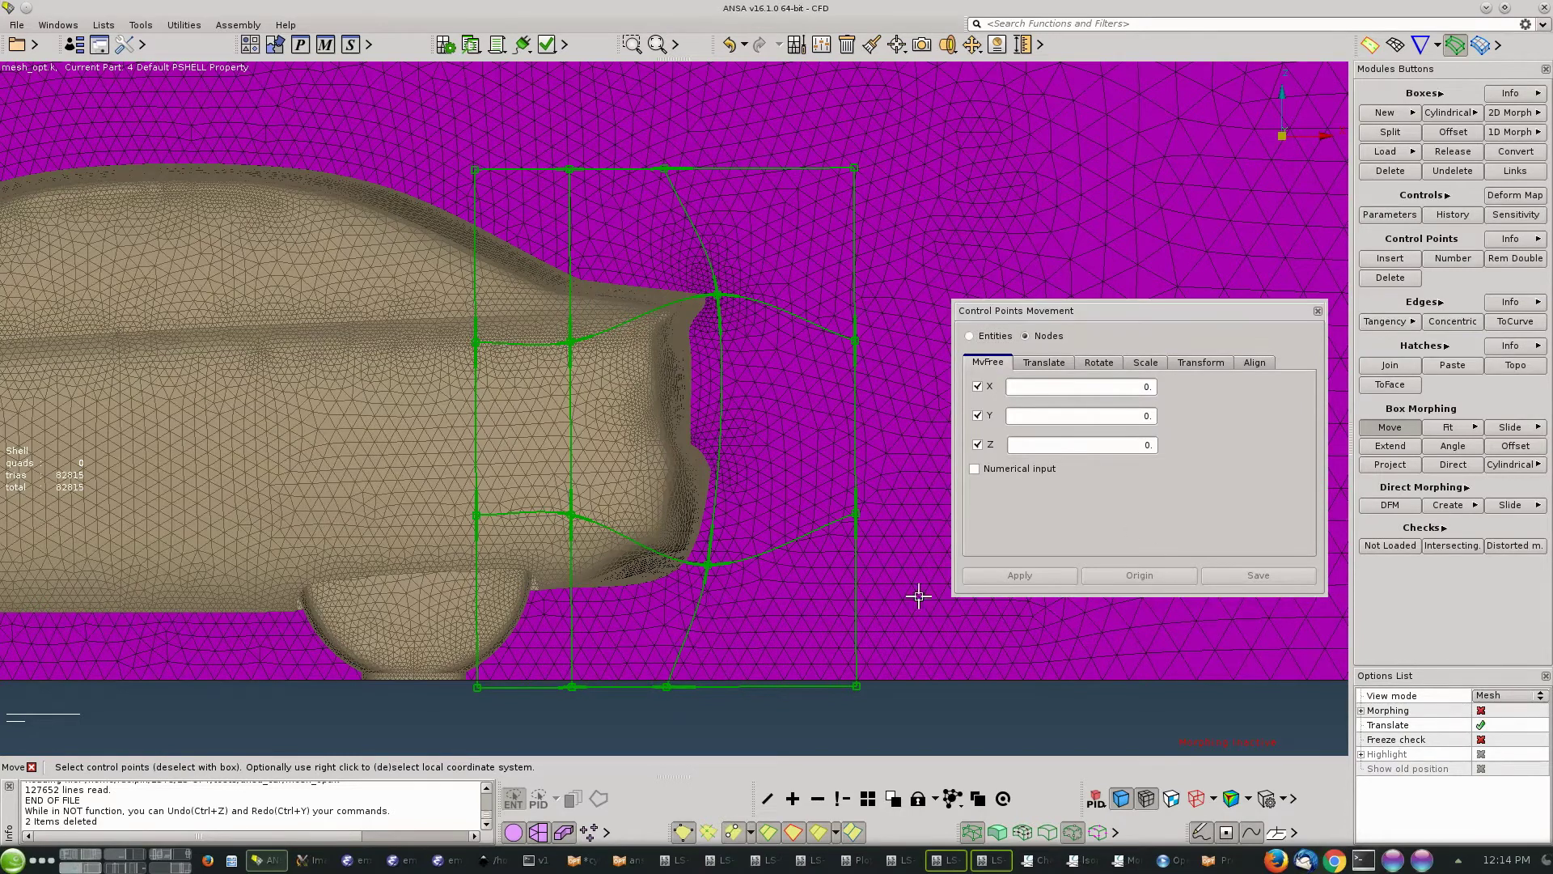
{"action": "left_click_drag", "start_coordinate": [422, 679], "coordinate": [930, 728]}
{"action": "middle_click", "coordinate": [928, 728]}
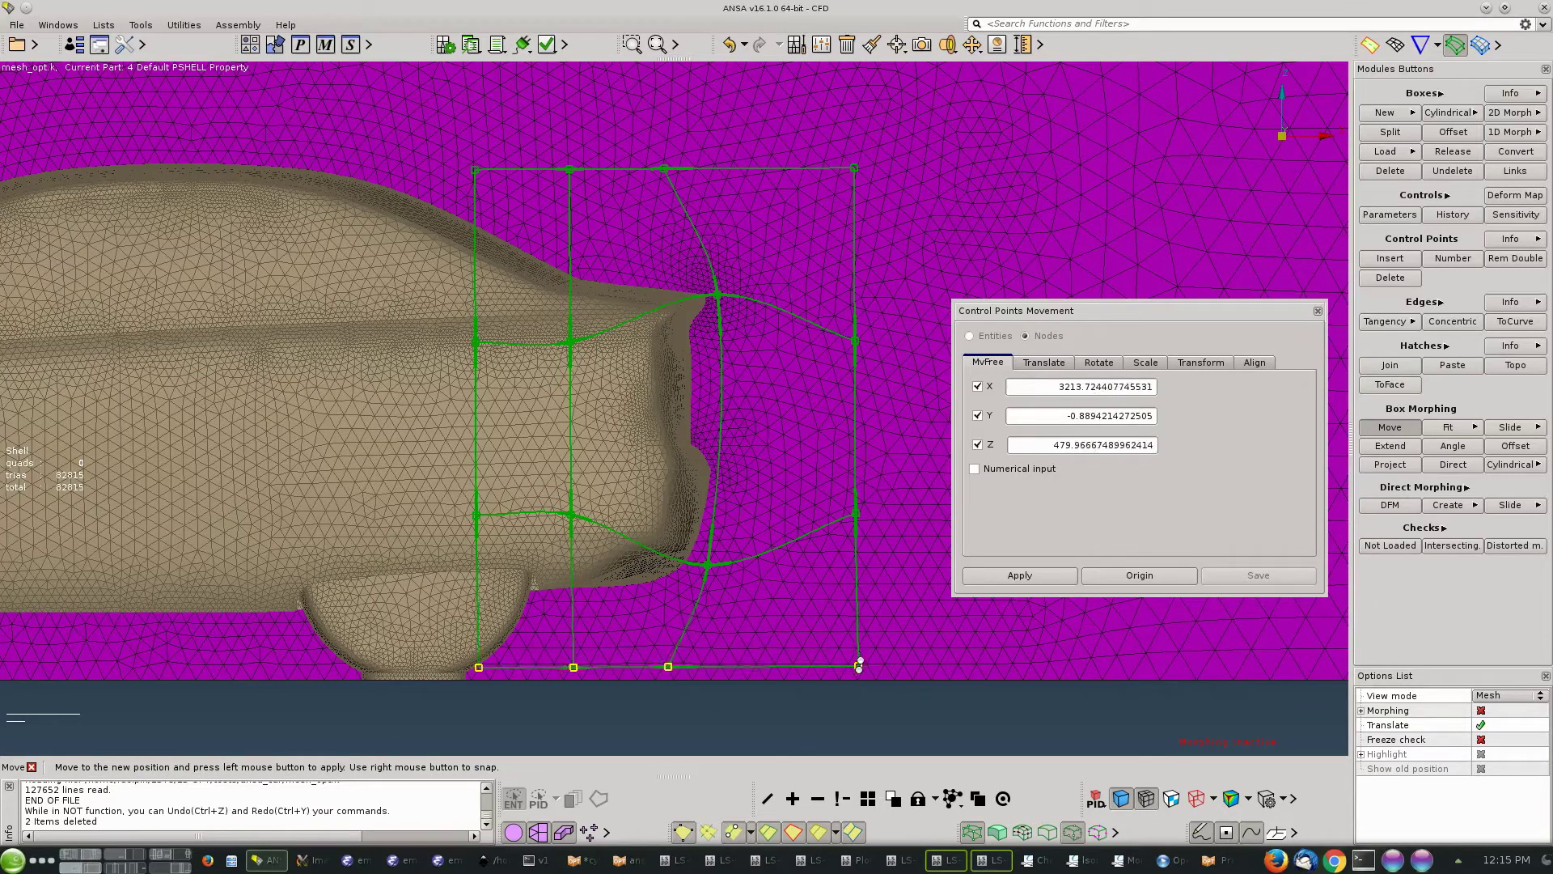
{"action": "left_click", "coordinate": [861, 665]}
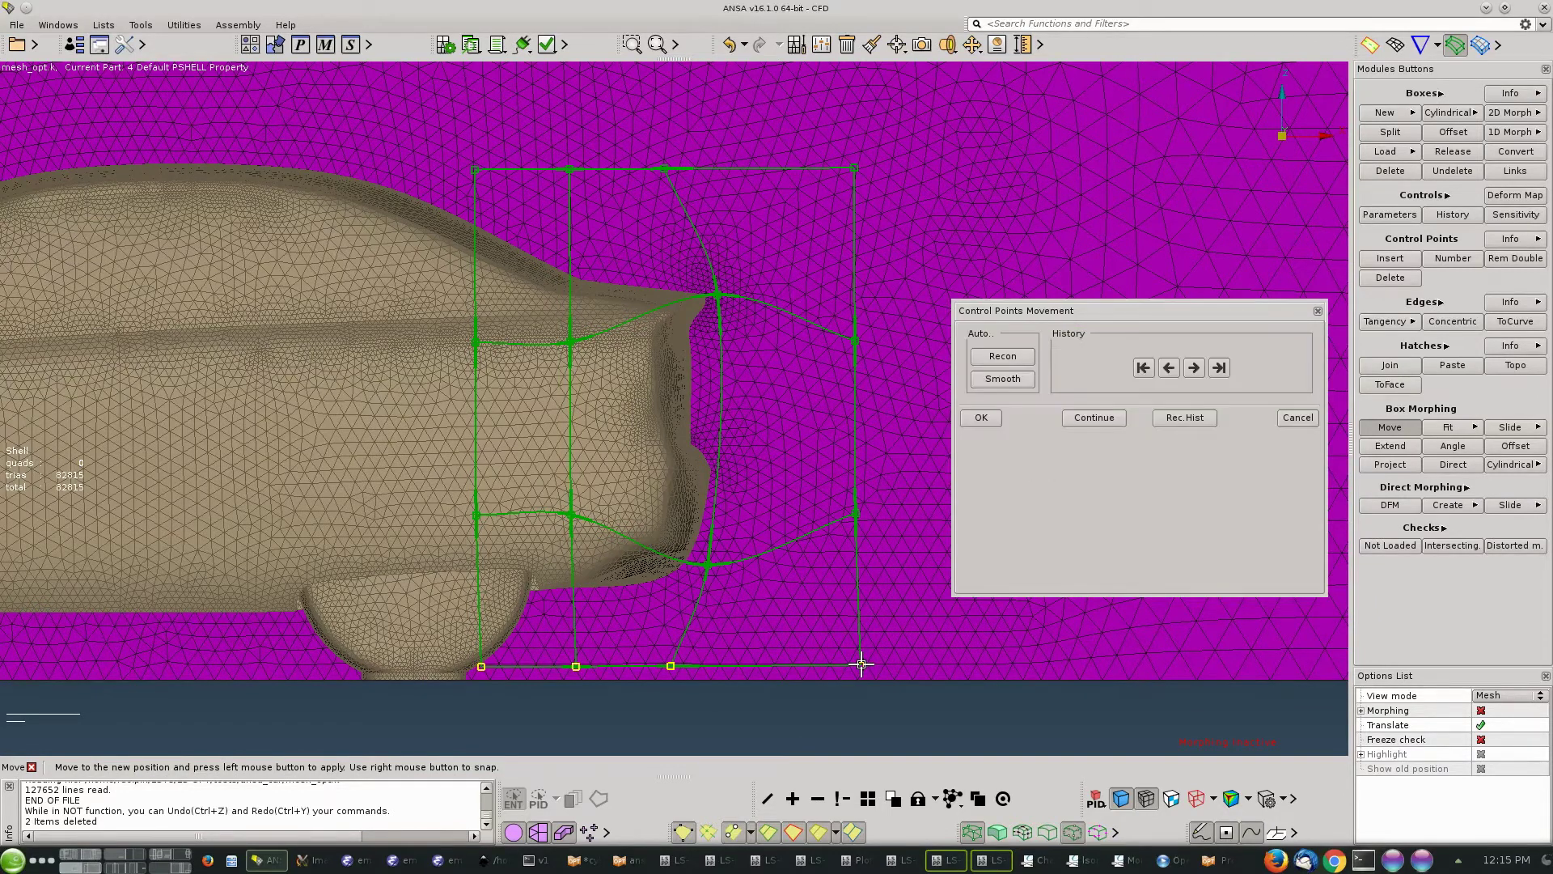
{"action": "left_click", "coordinate": [967, 419]}
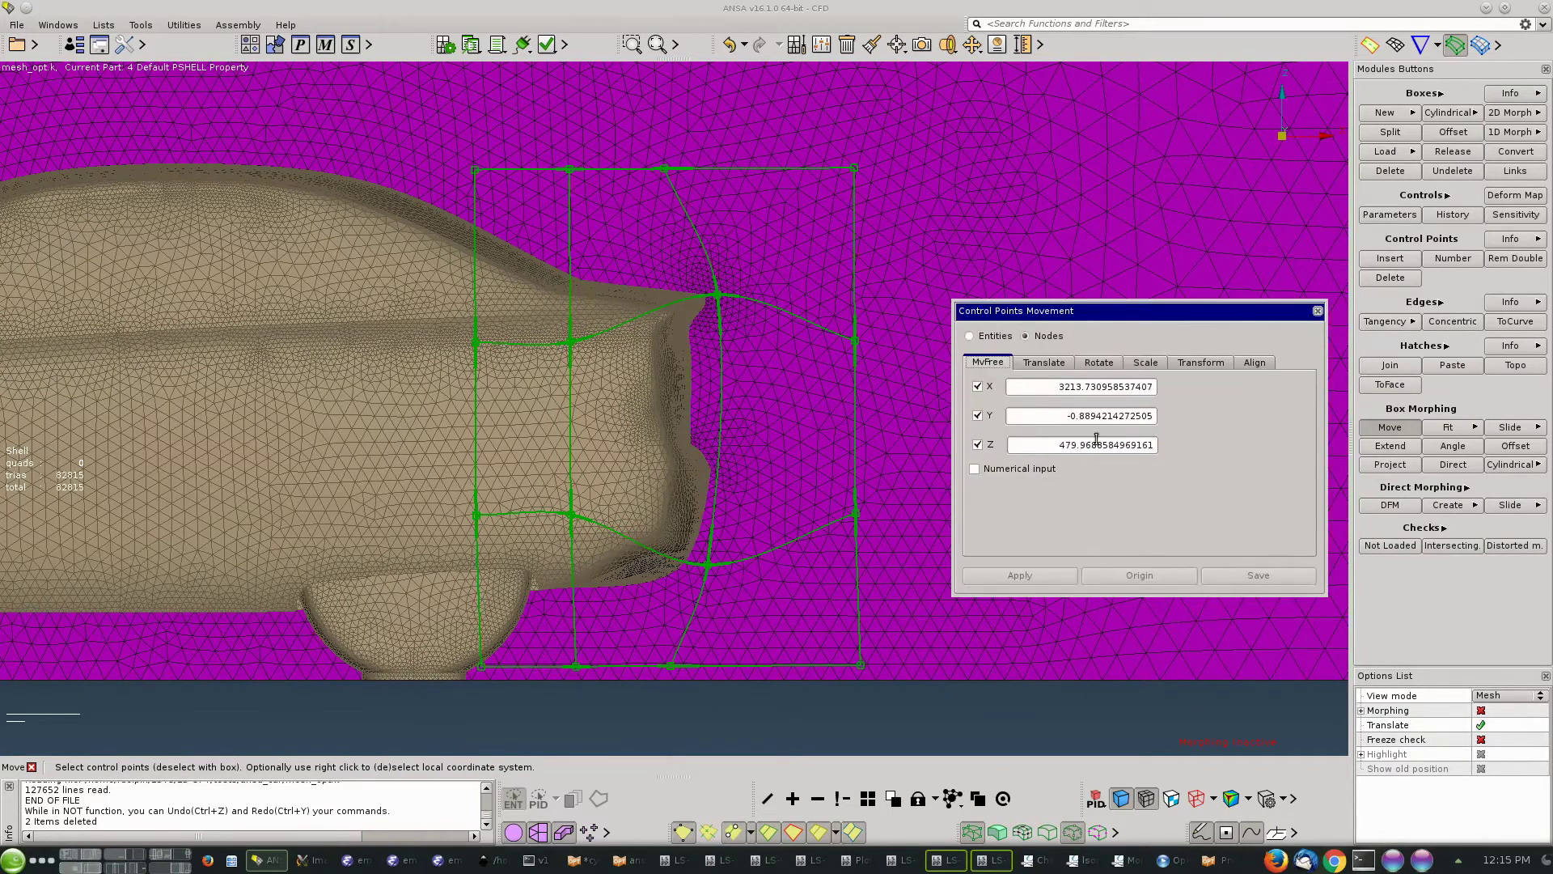
Reload the morph box onto the visible mesh.
{"action": "key", "text": "Escape"}
{"action": "left_click", "coordinate": [1386, 152]}
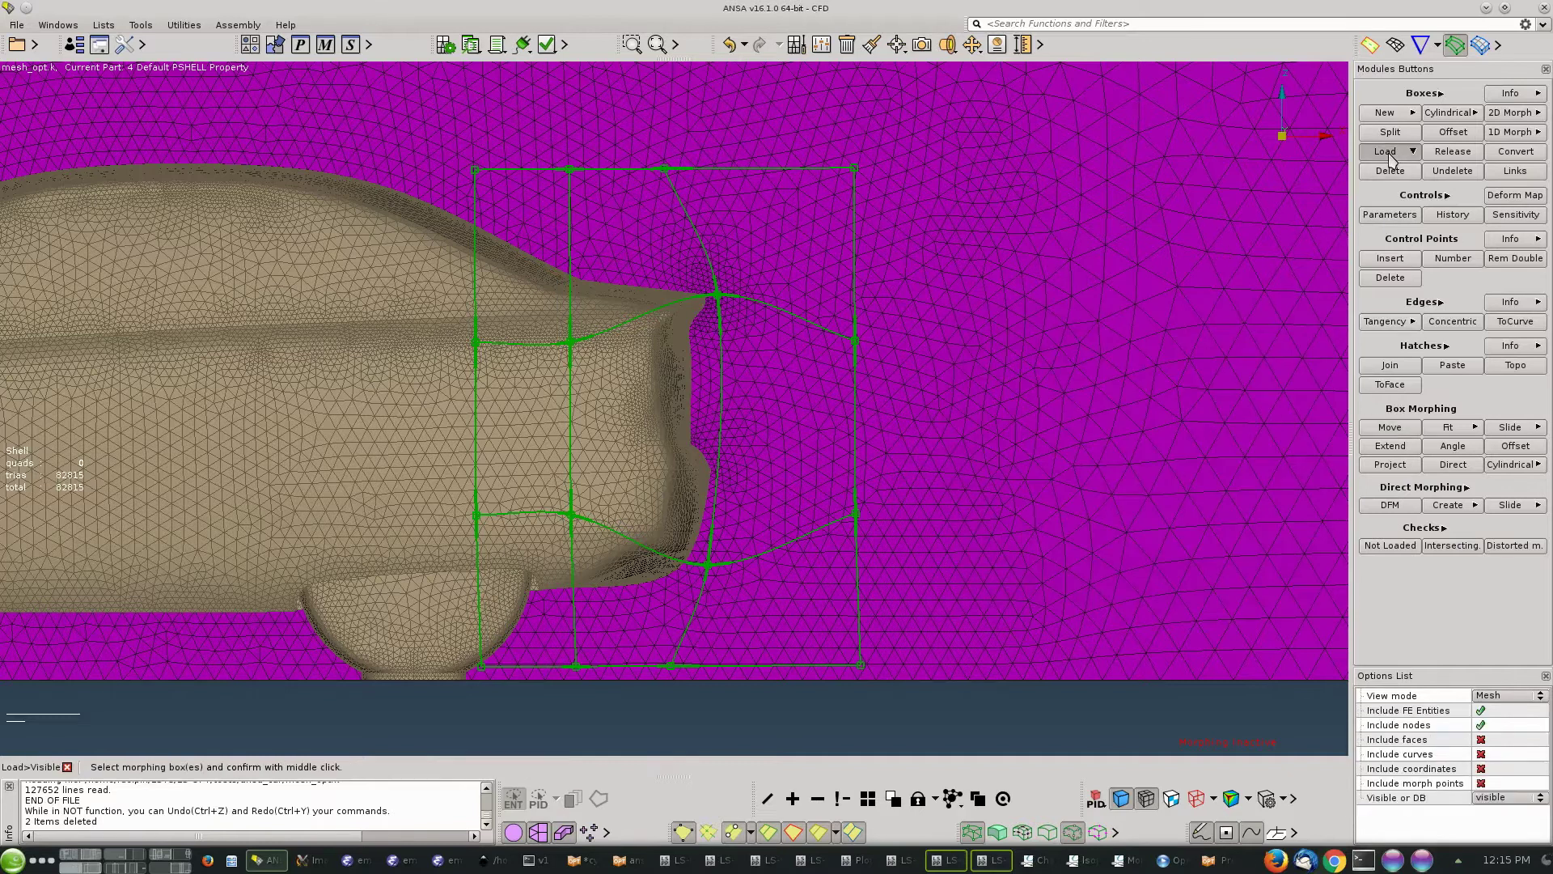
{"action": "middle_click", "coordinate": [992, 697]}
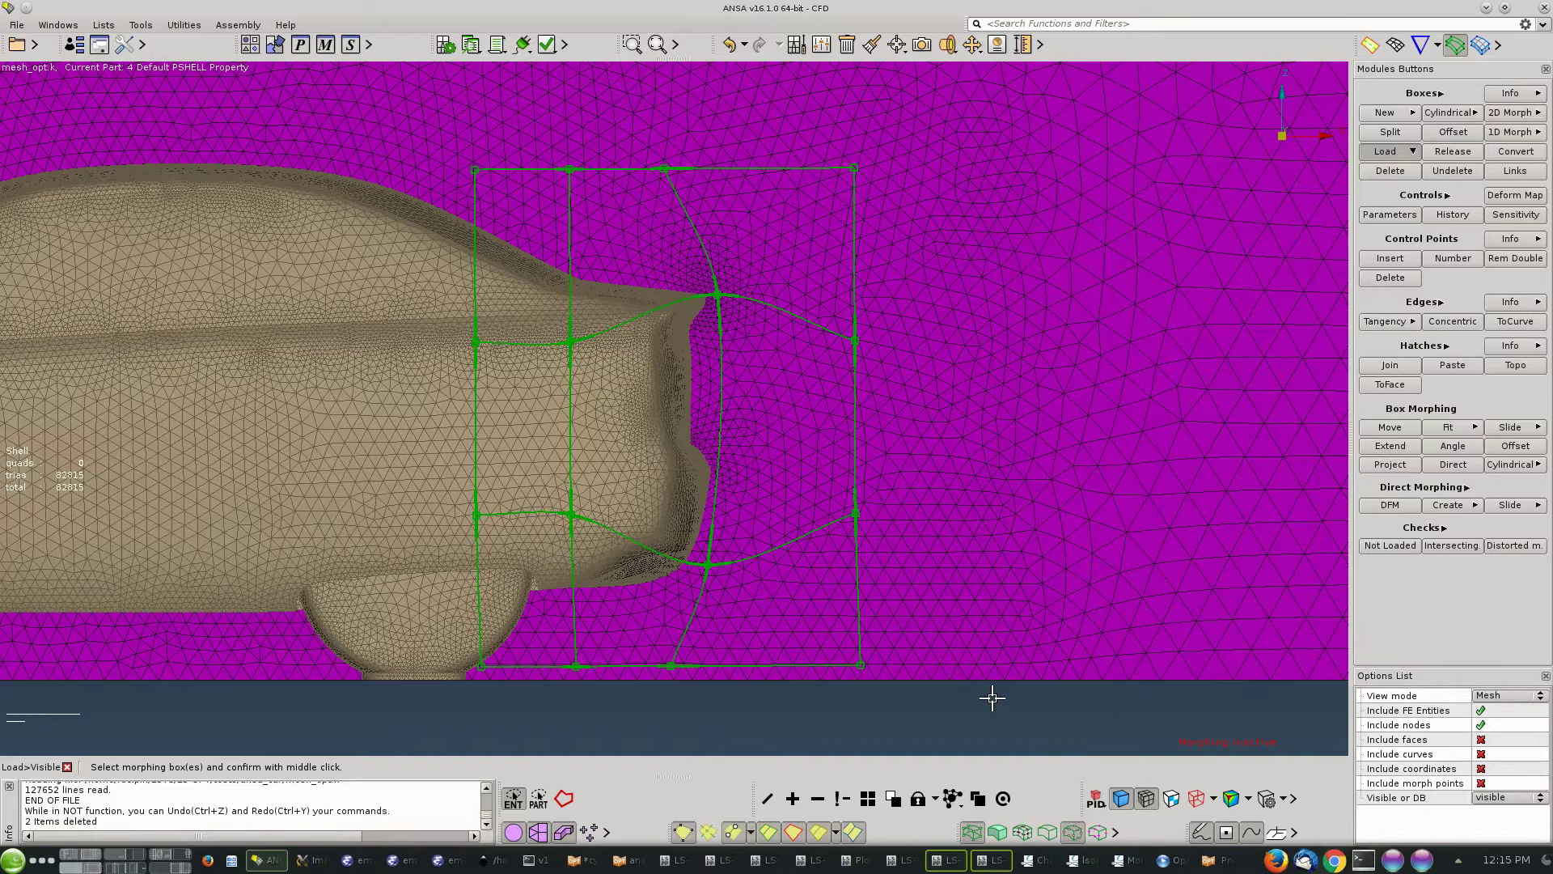
{"action": "left_click", "coordinate": [1392, 547]}
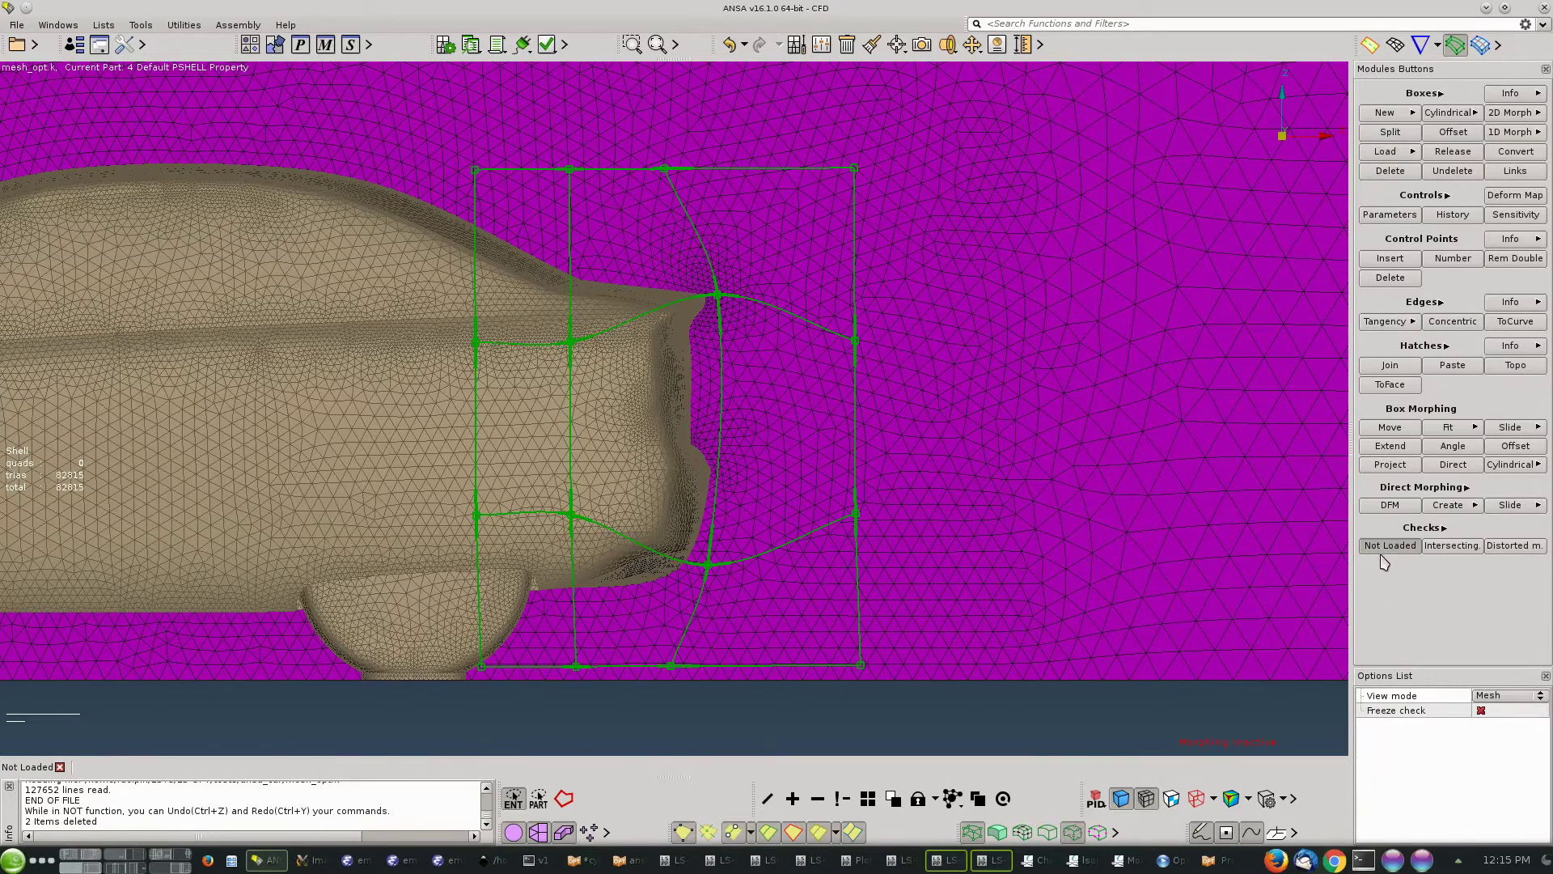
{"action": "left_click", "coordinate": [1327, 601]}
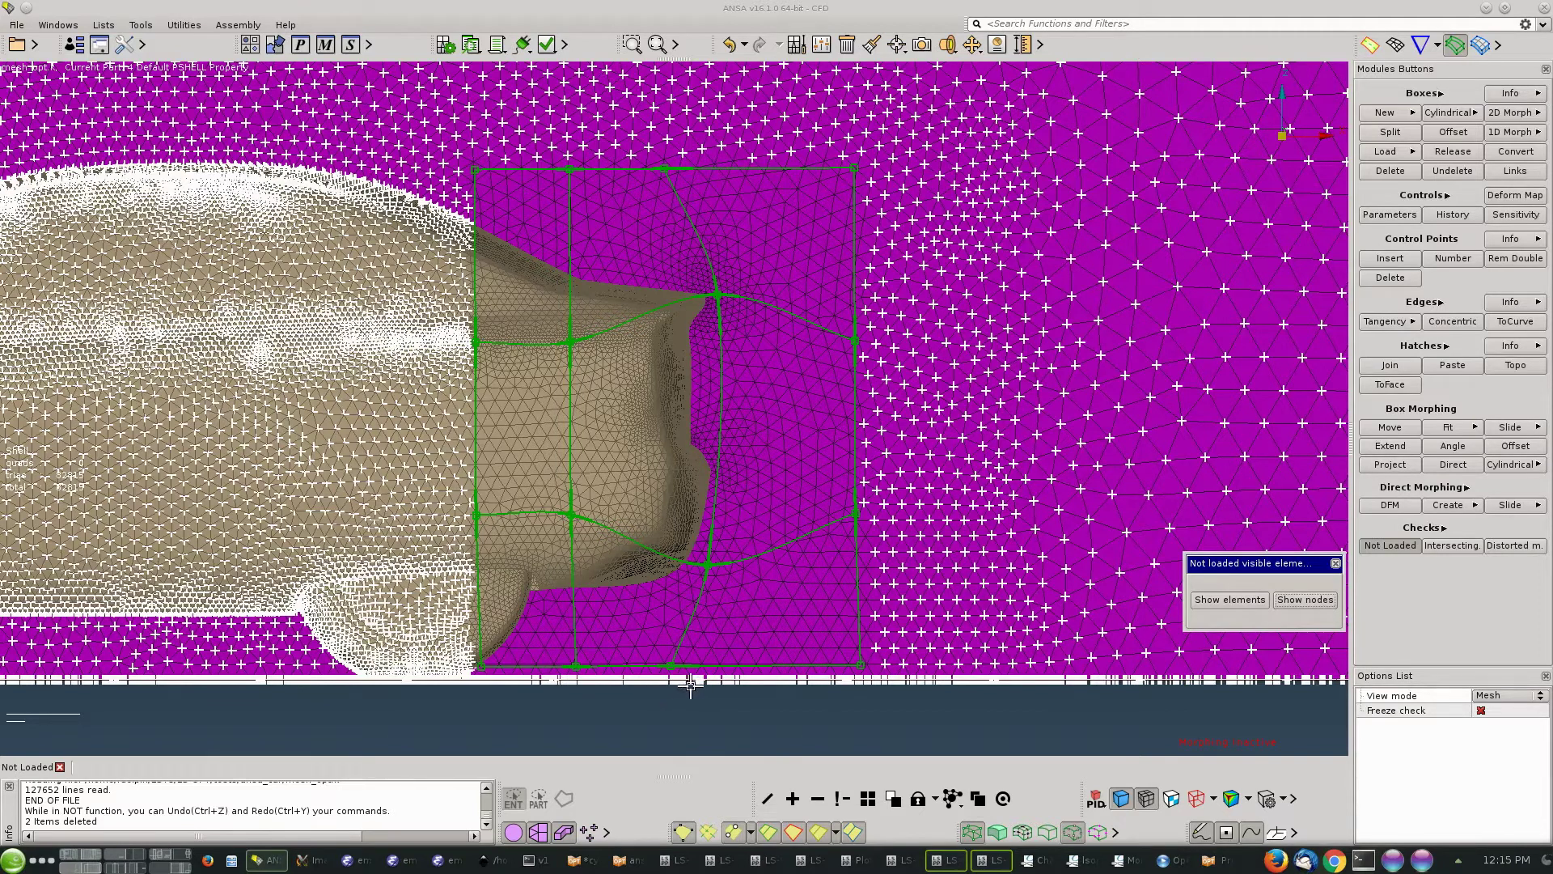
{"action": "middle_click", "coordinate": [1023, 552]}
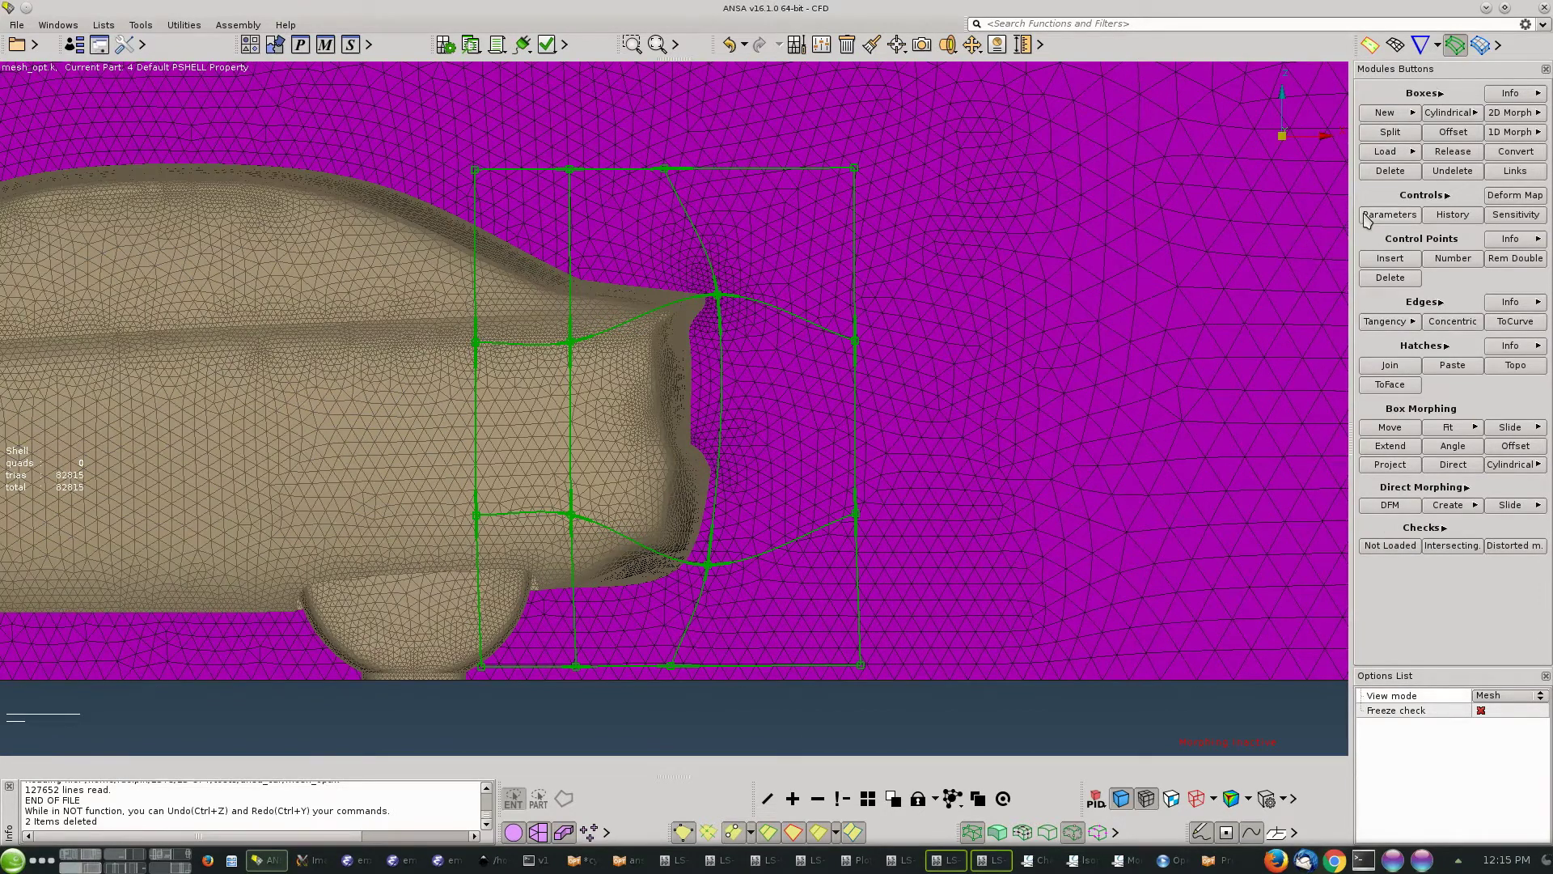
{"action": "left_click", "coordinate": [1377, 429]}
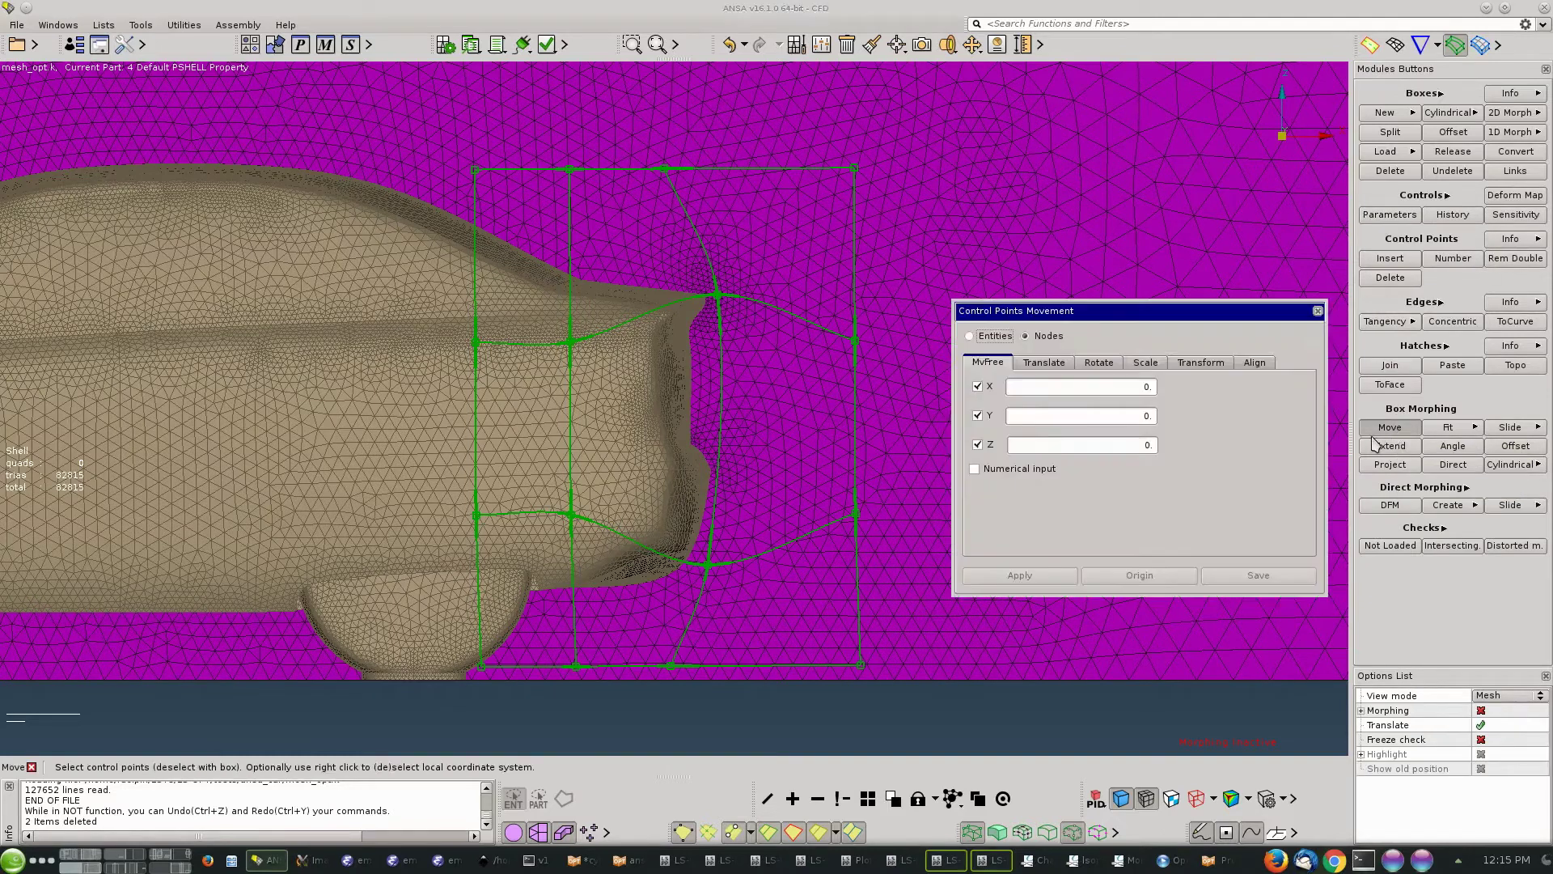
{"action": "left_click", "coordinate": [1481, 712]}
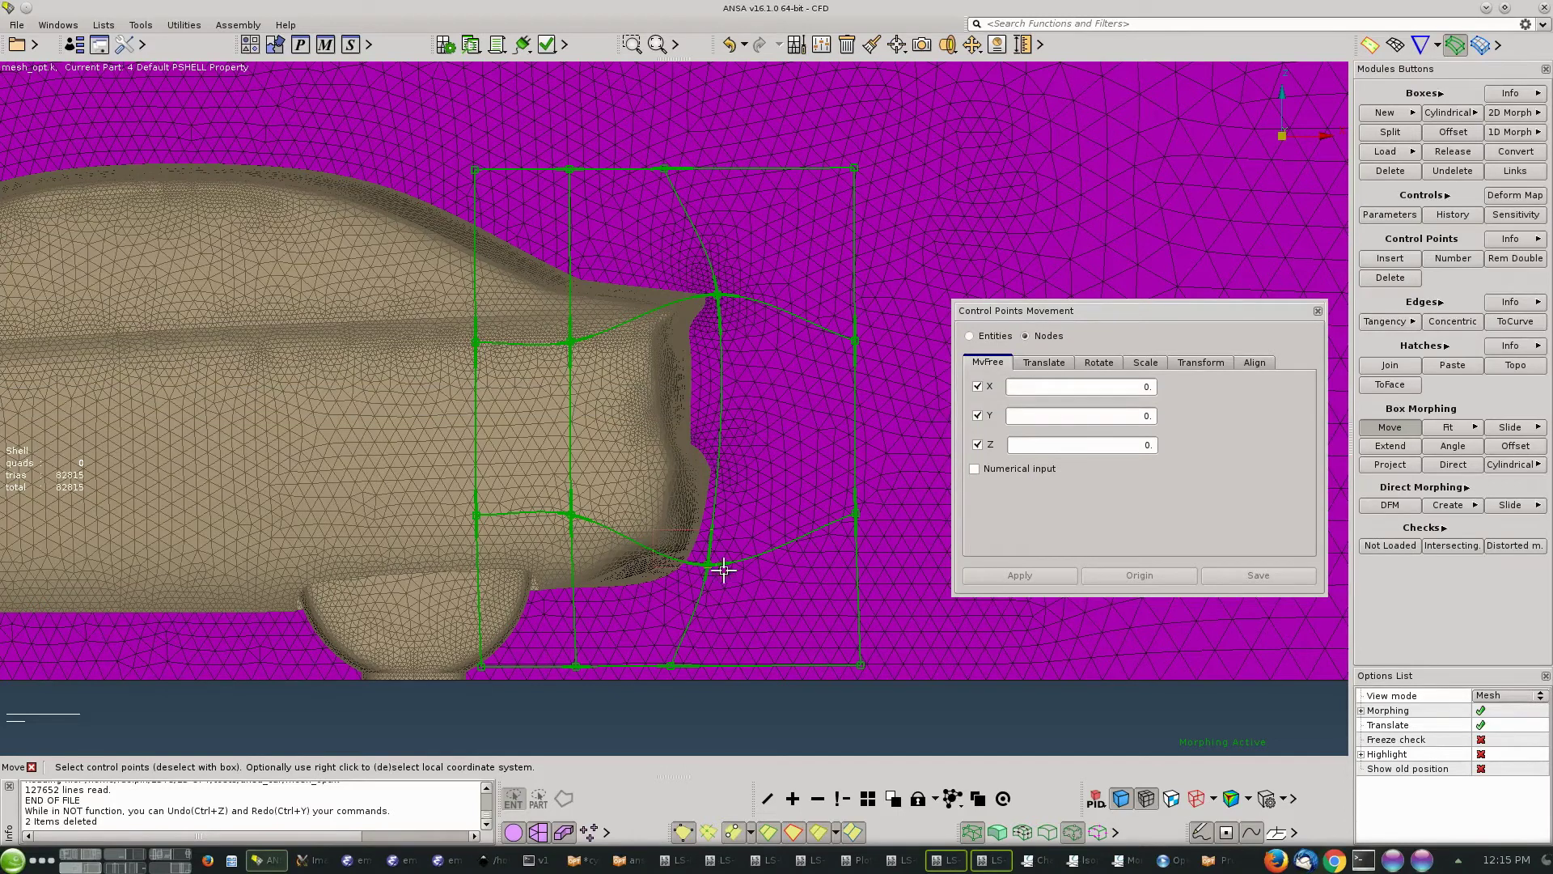
{"action": "left_click_drag", "start_coordinate": [708, 564], "coordinate": [718, 533]}
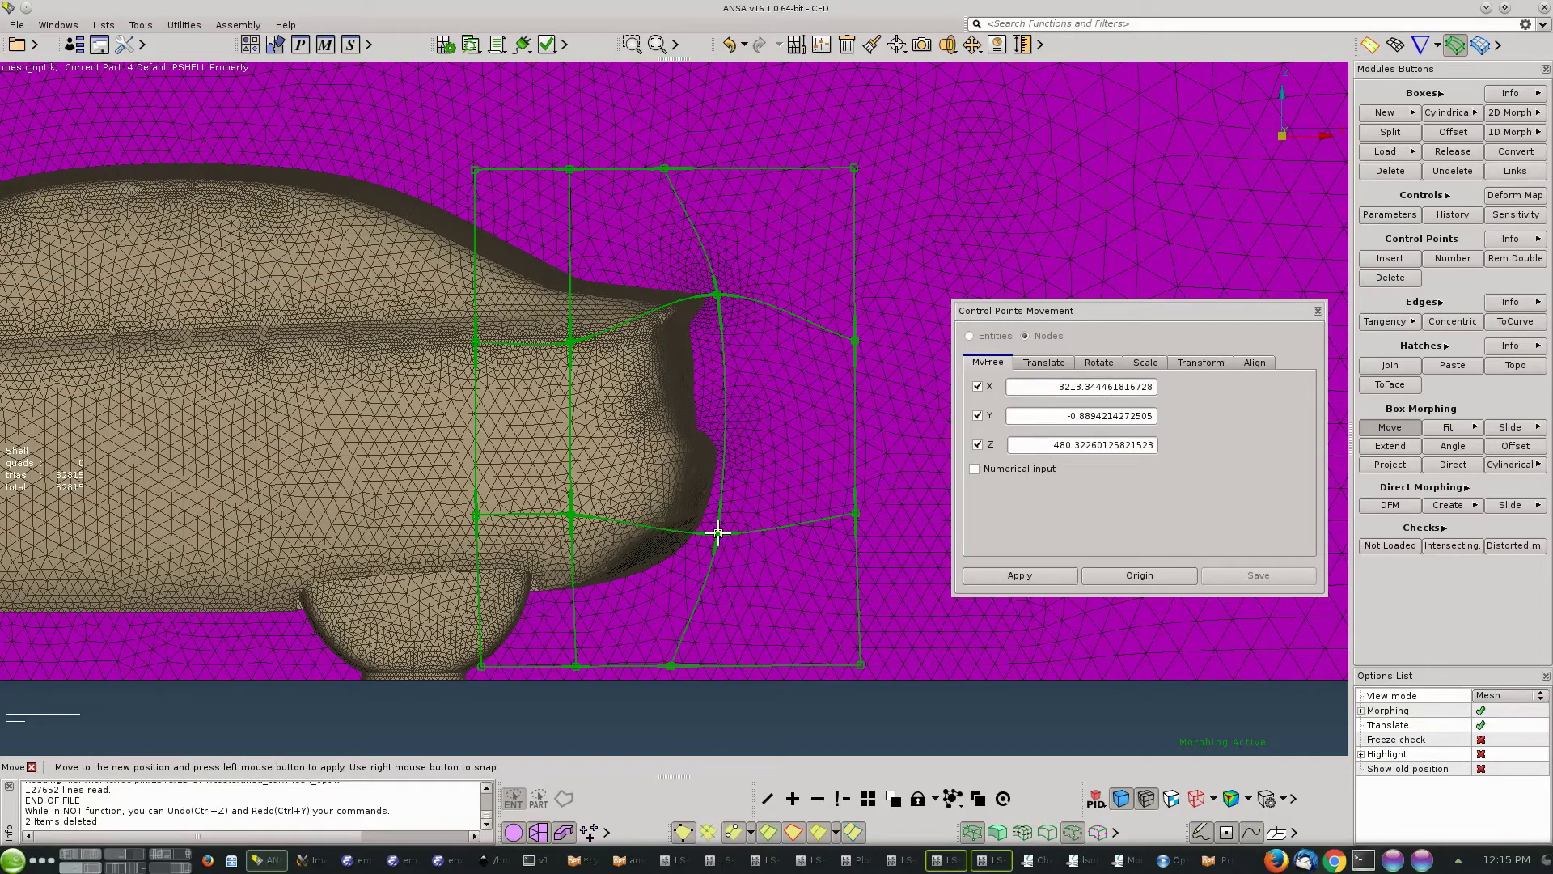
{"action": "key", "text": "Escape"}
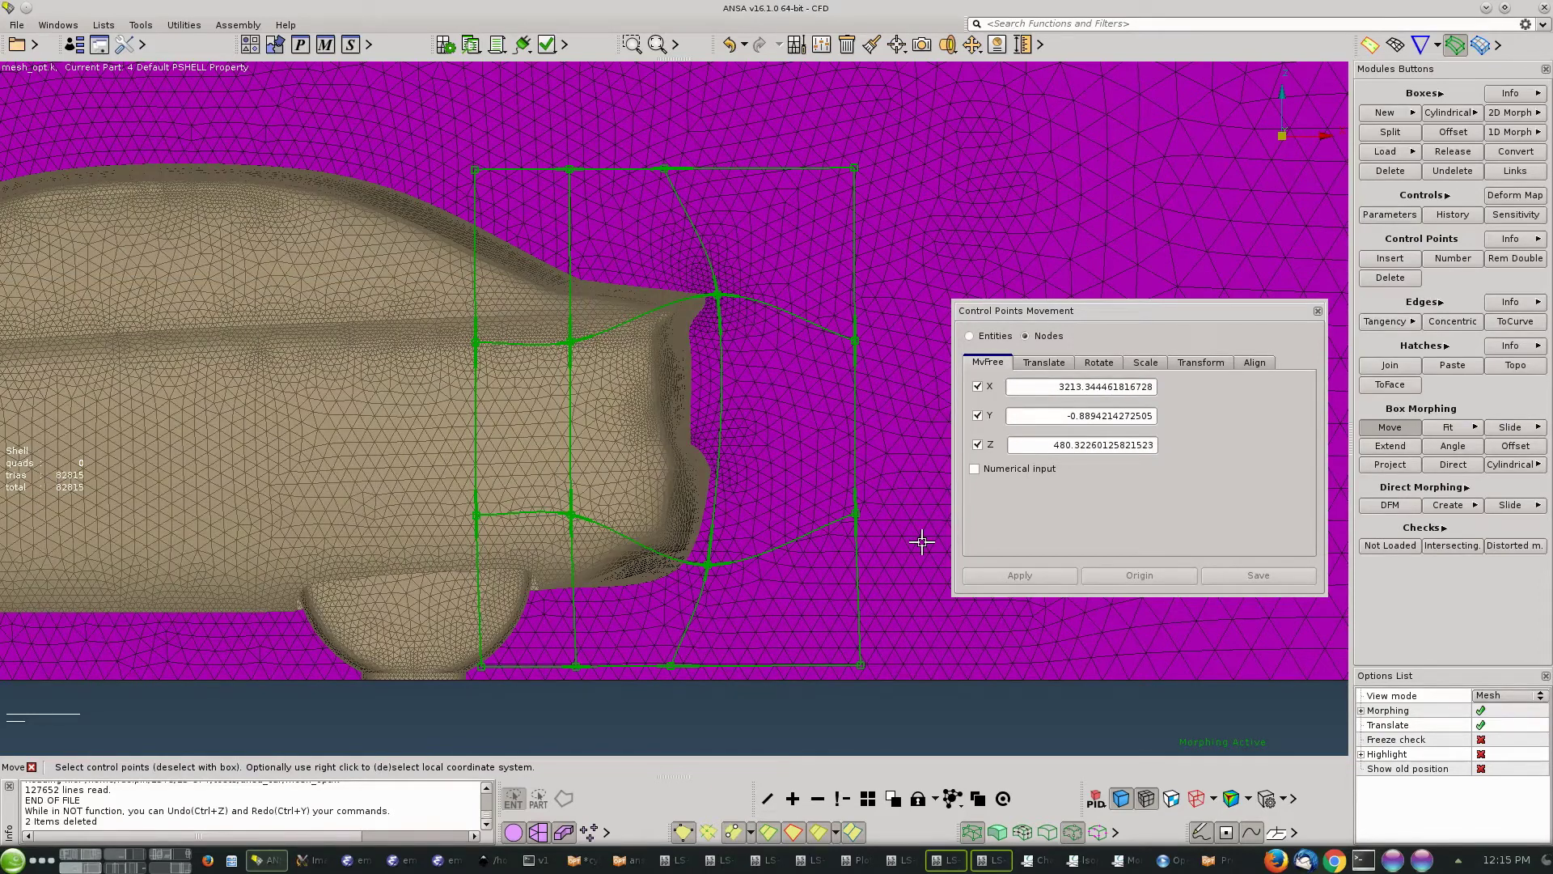
{"action": "key", "text": "Escape"}
Create TRANSFORM parameter top_point moving the upper front morph-box node vertically.
{"action": "left_click", "coordinate": [1389, 215]}
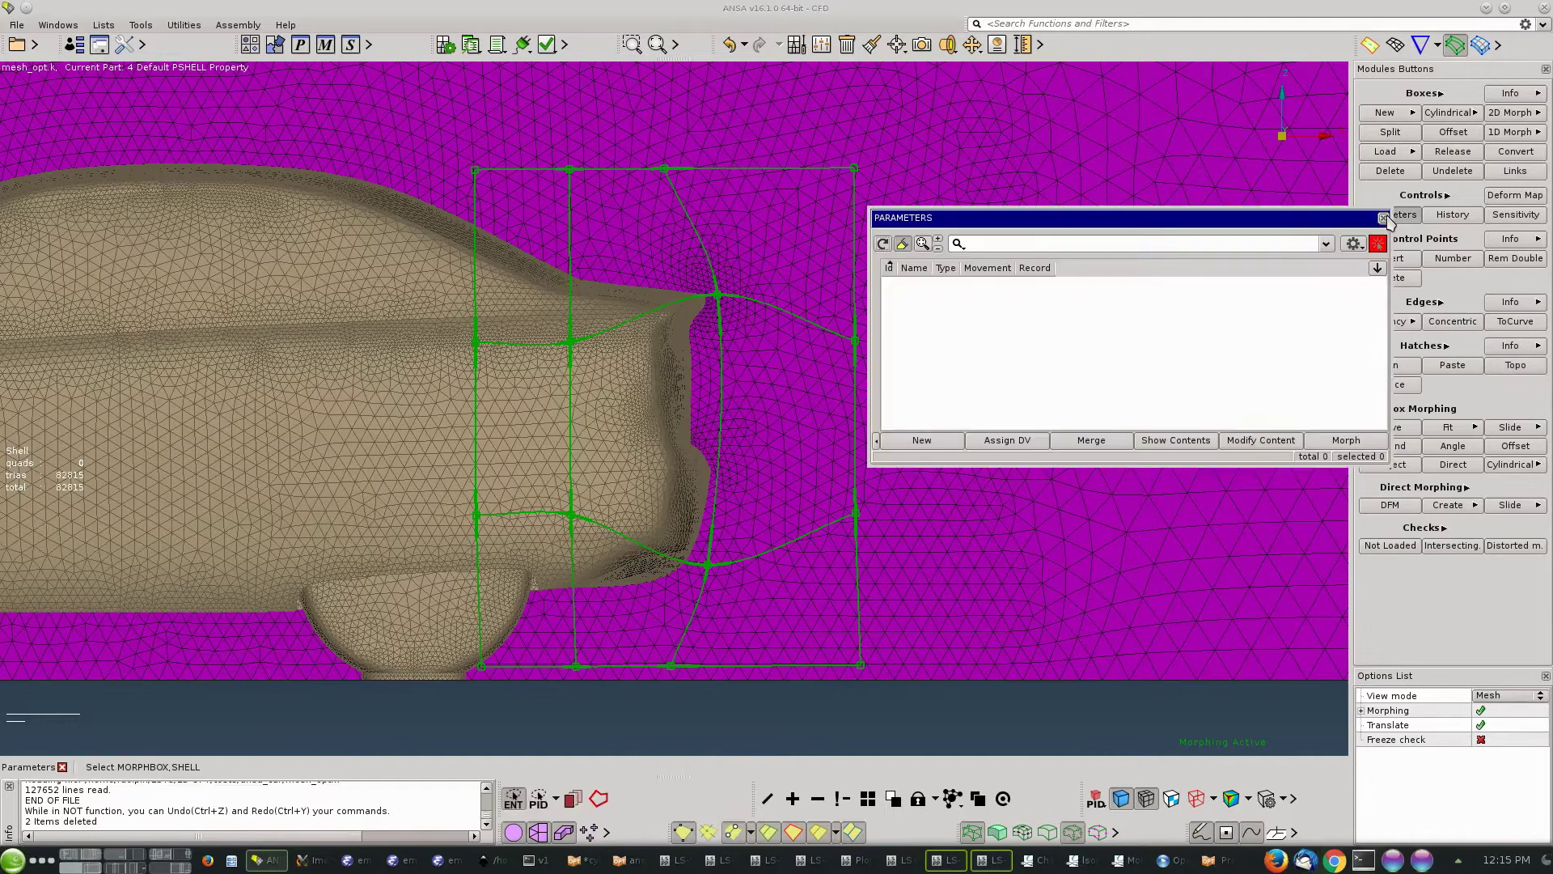
{"action": "left_click", "coordinate": [948, 443]}
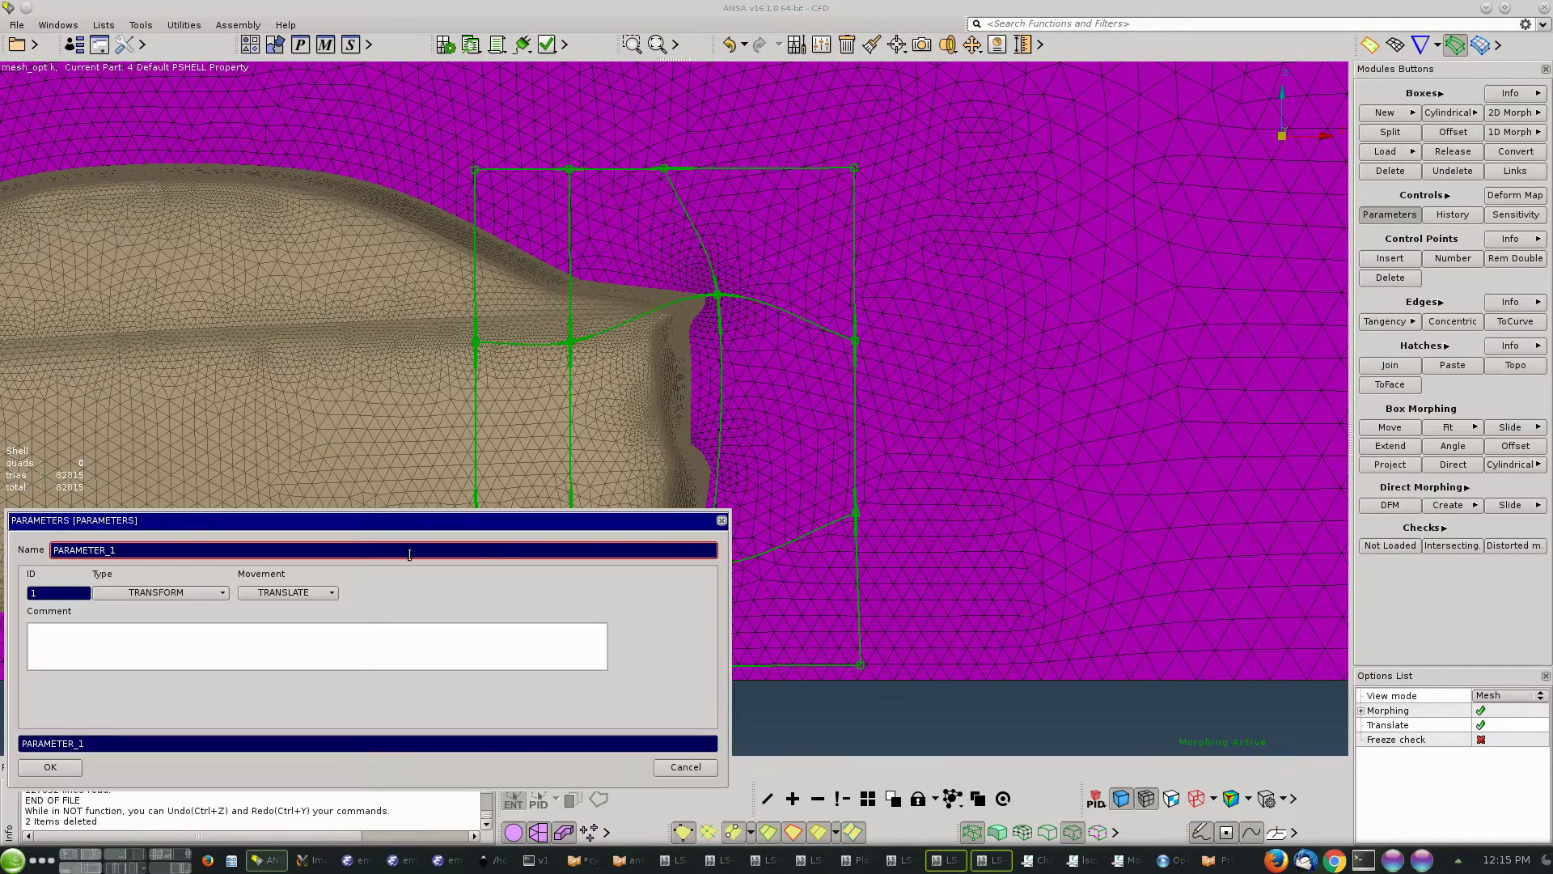
{"action": "double_click", "coordinate": [313, 551]}
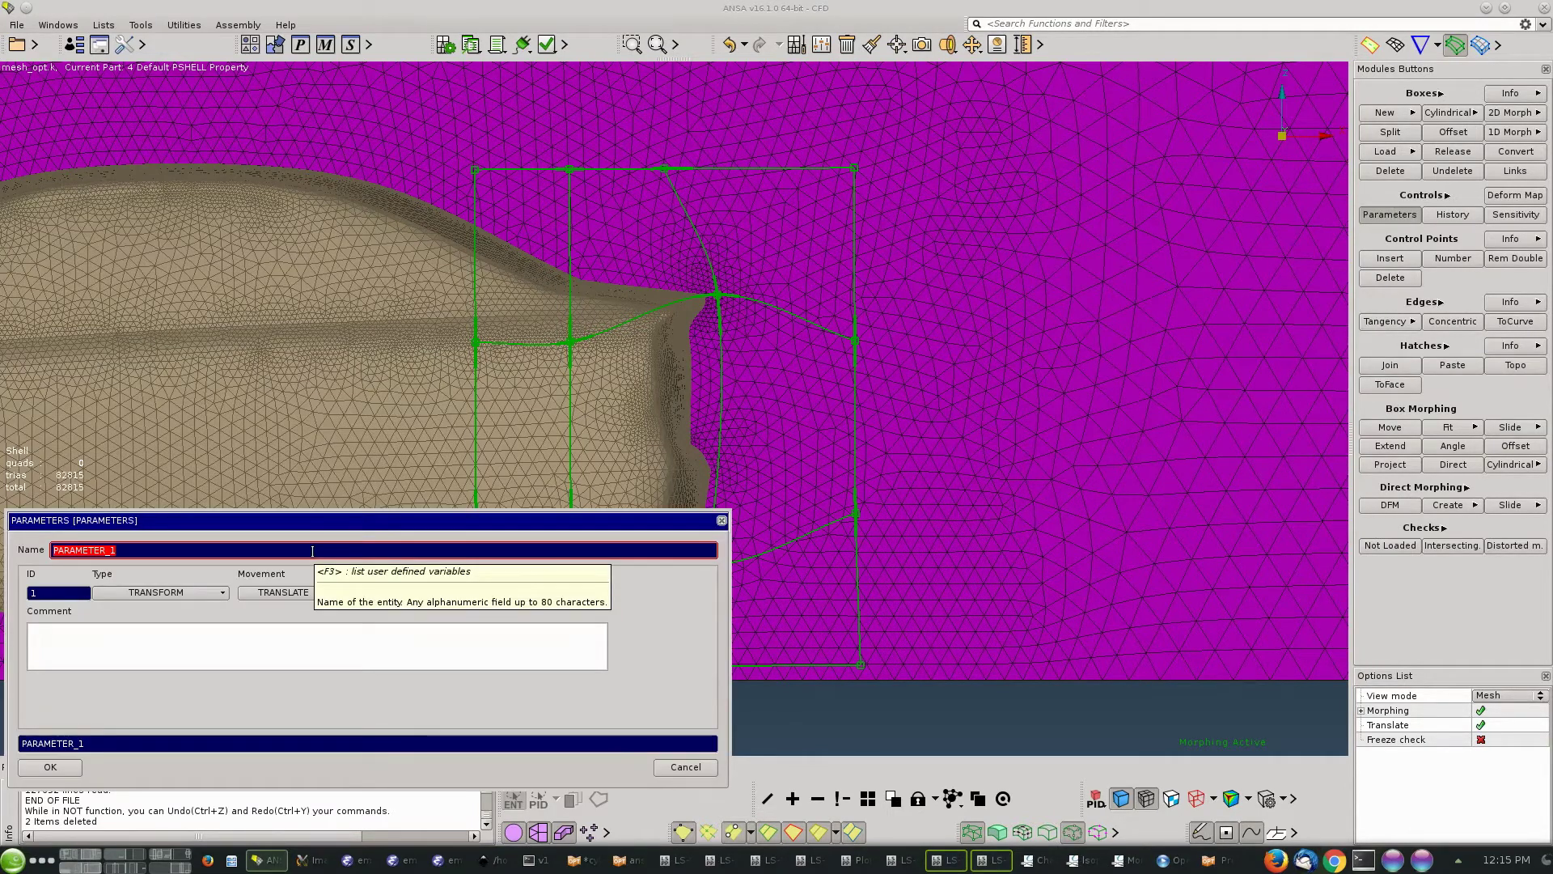
{"action": "type", "text": "top_point"}
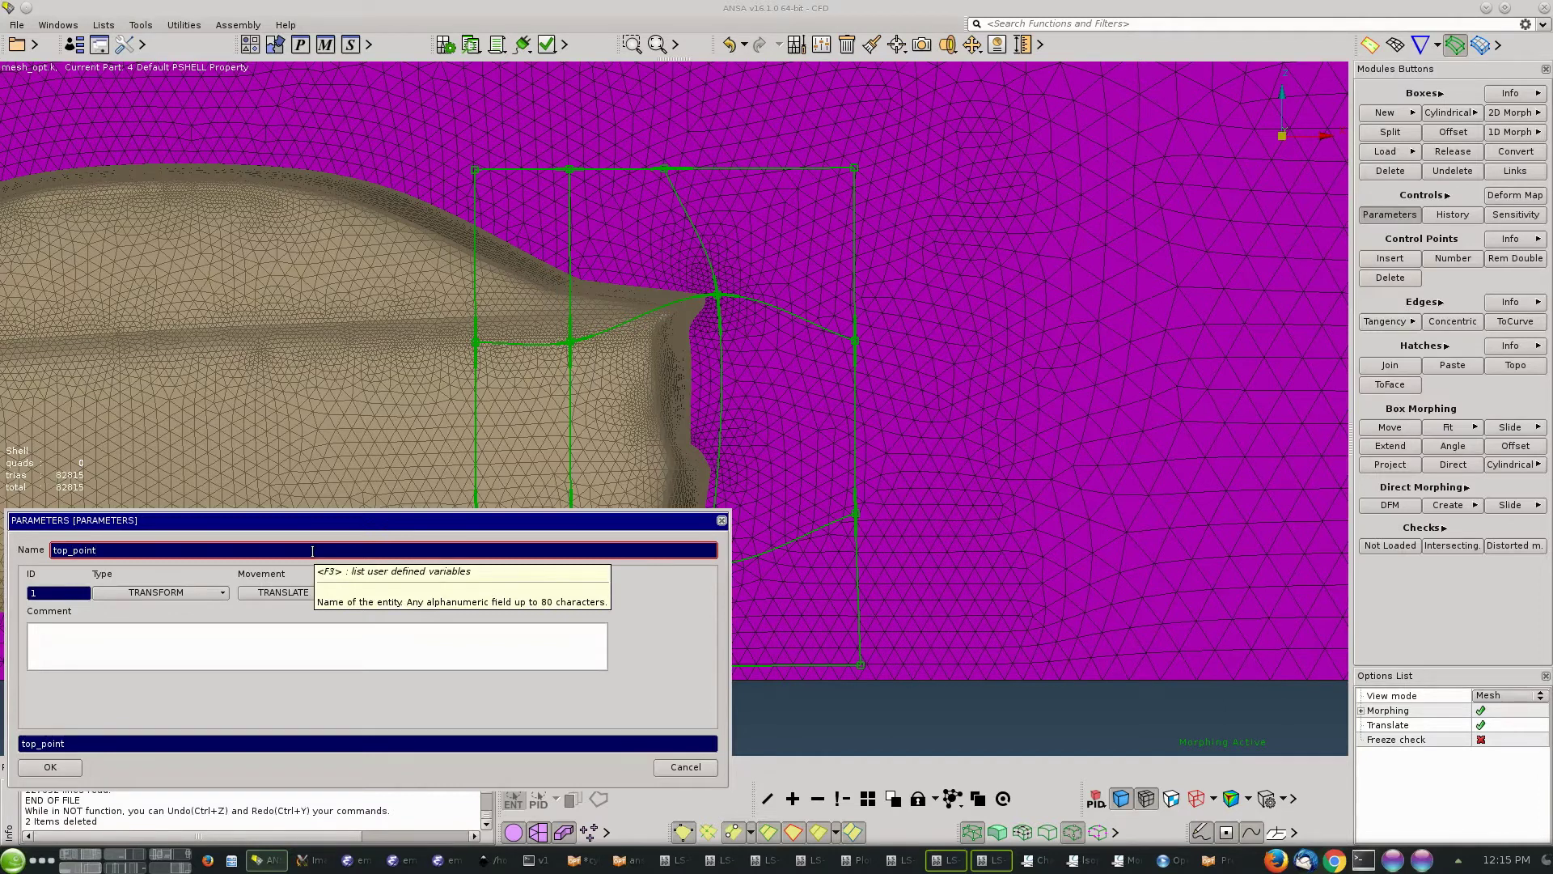
{"action": "left_click", "coordinate": [188, 594]}
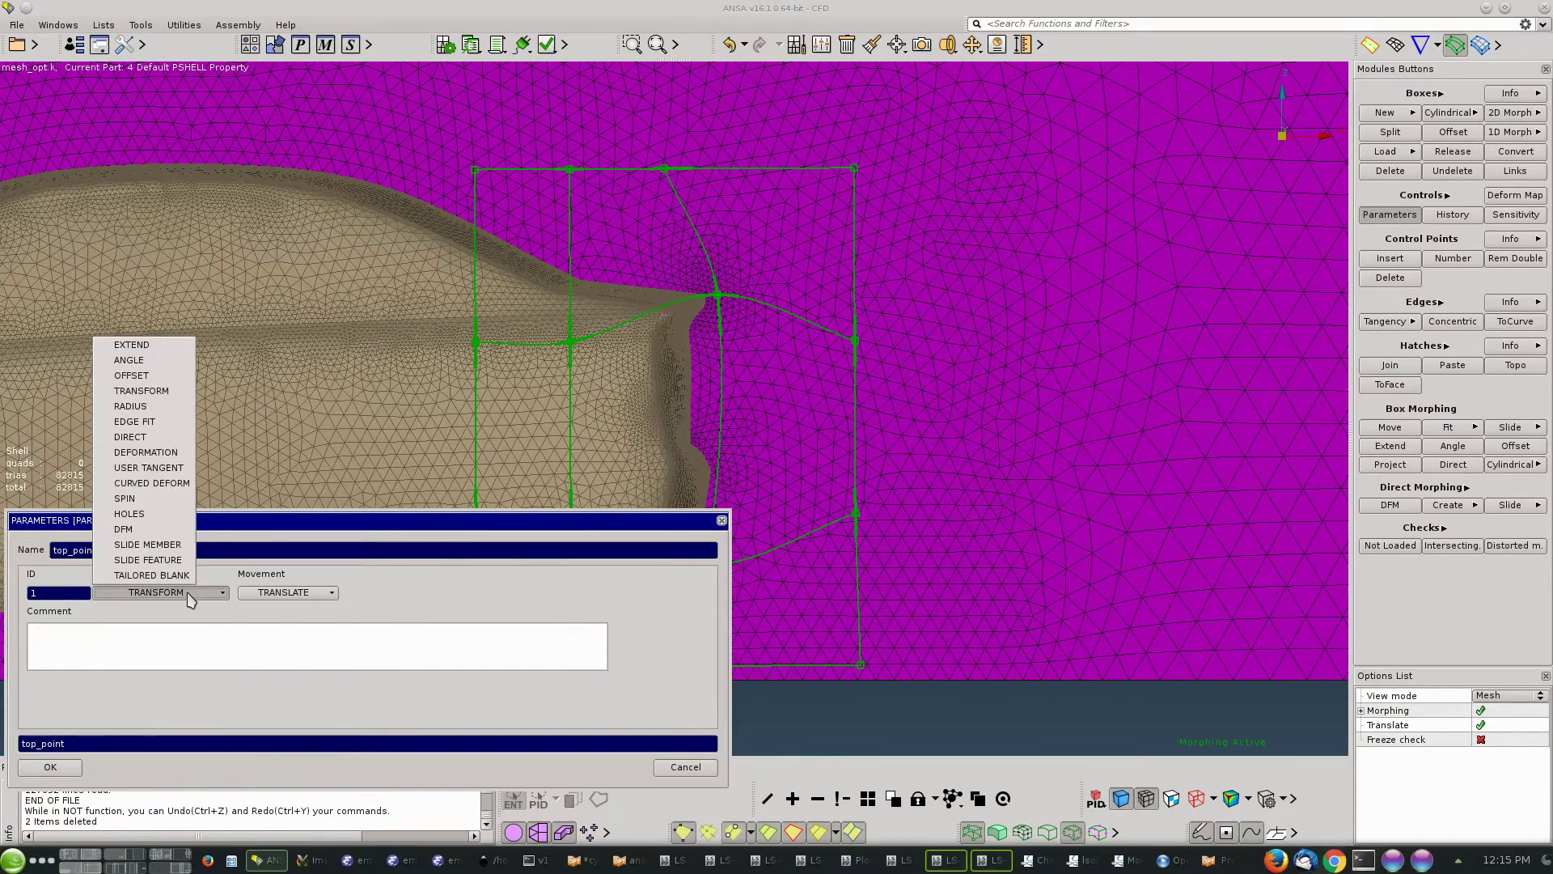
{"action": "left_click", "coordinate": [170, 390]}
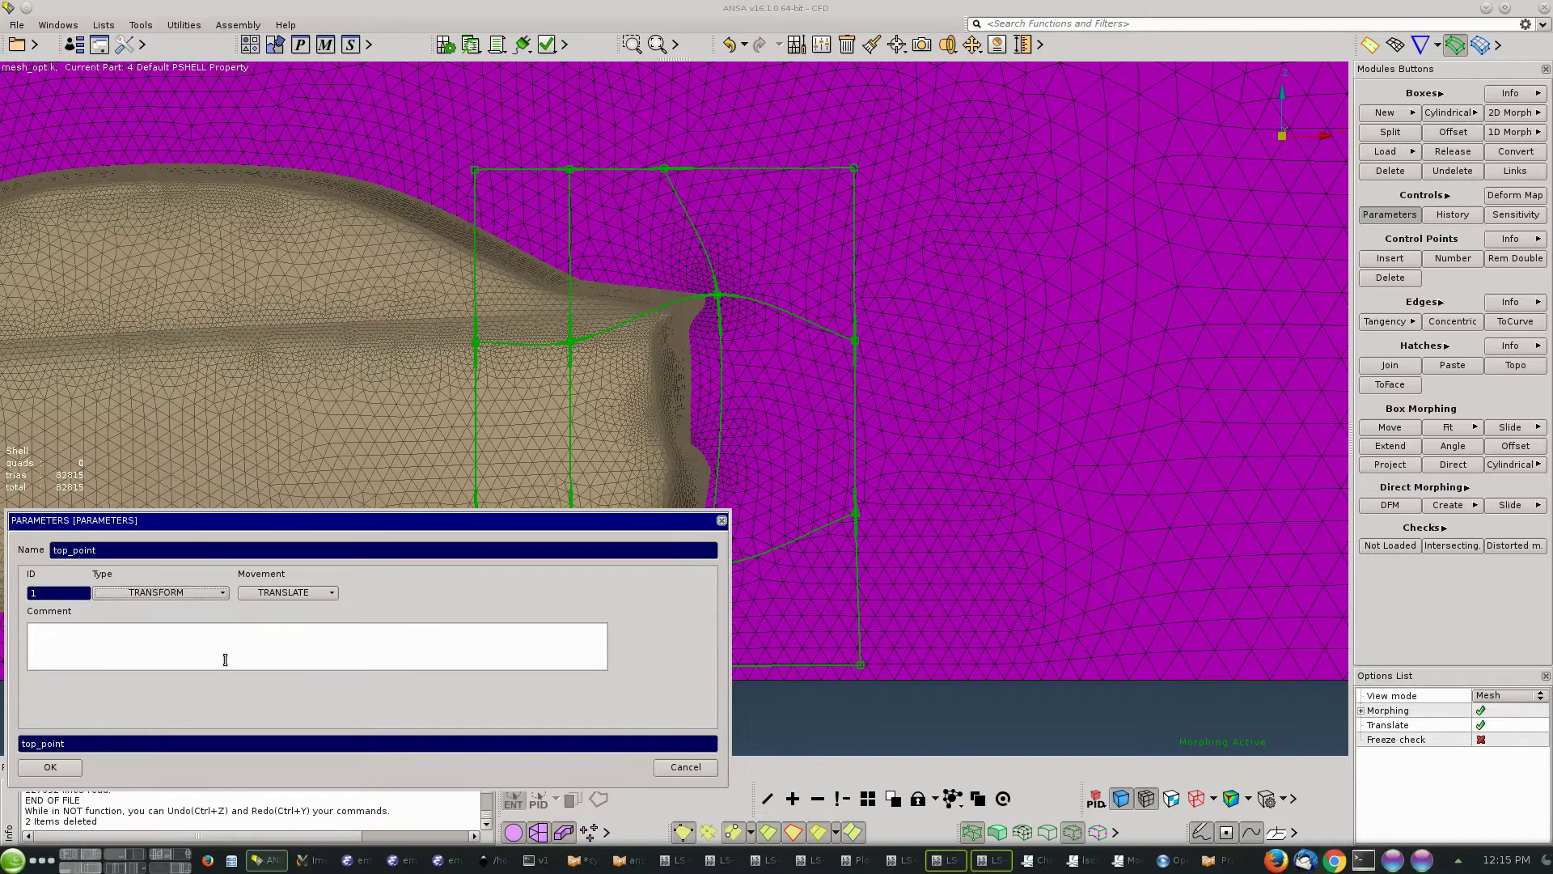
{"action": "left_click", "coordinate": [27, 770]}
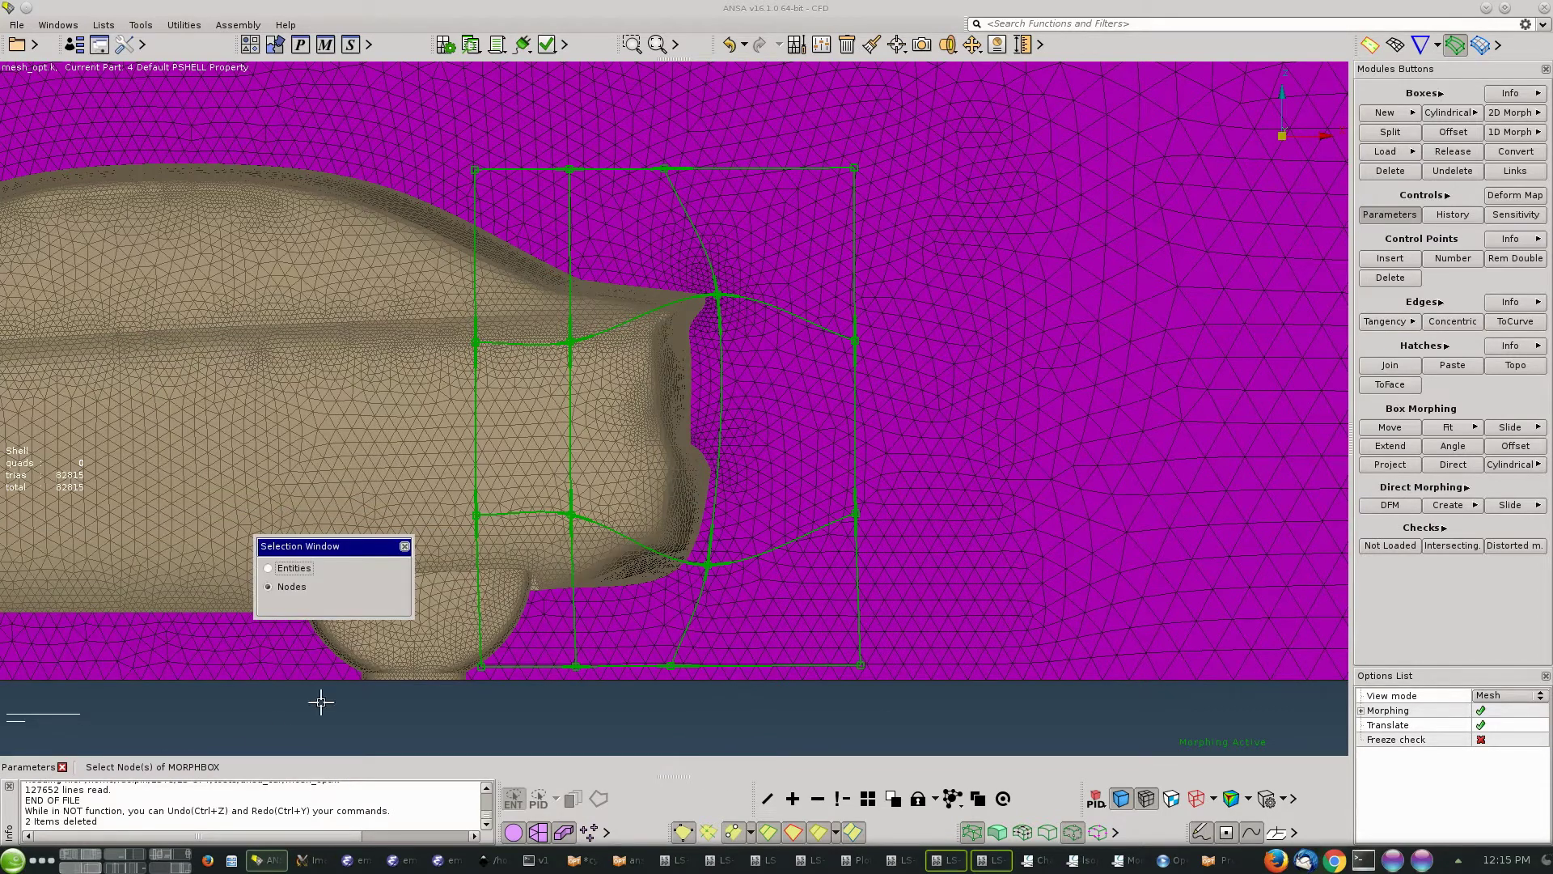
{"action": "middle_click", "coordinate": [773, 357]}
{"action": "left_click", "coordinate": [794, 405]}
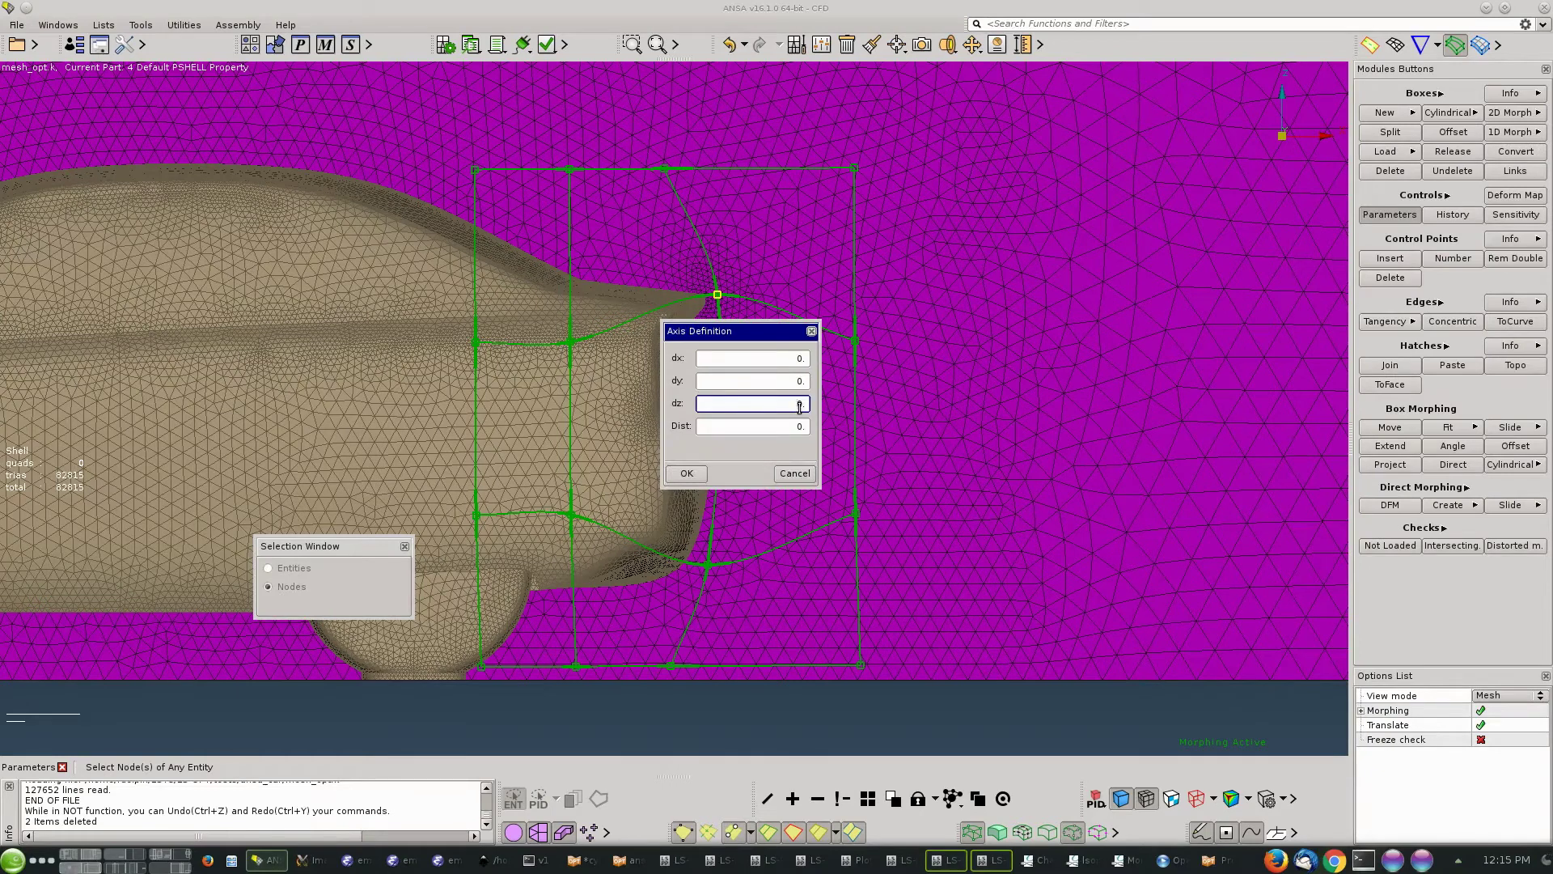
{"action": "left_click", "coordinate": [686, 474]}
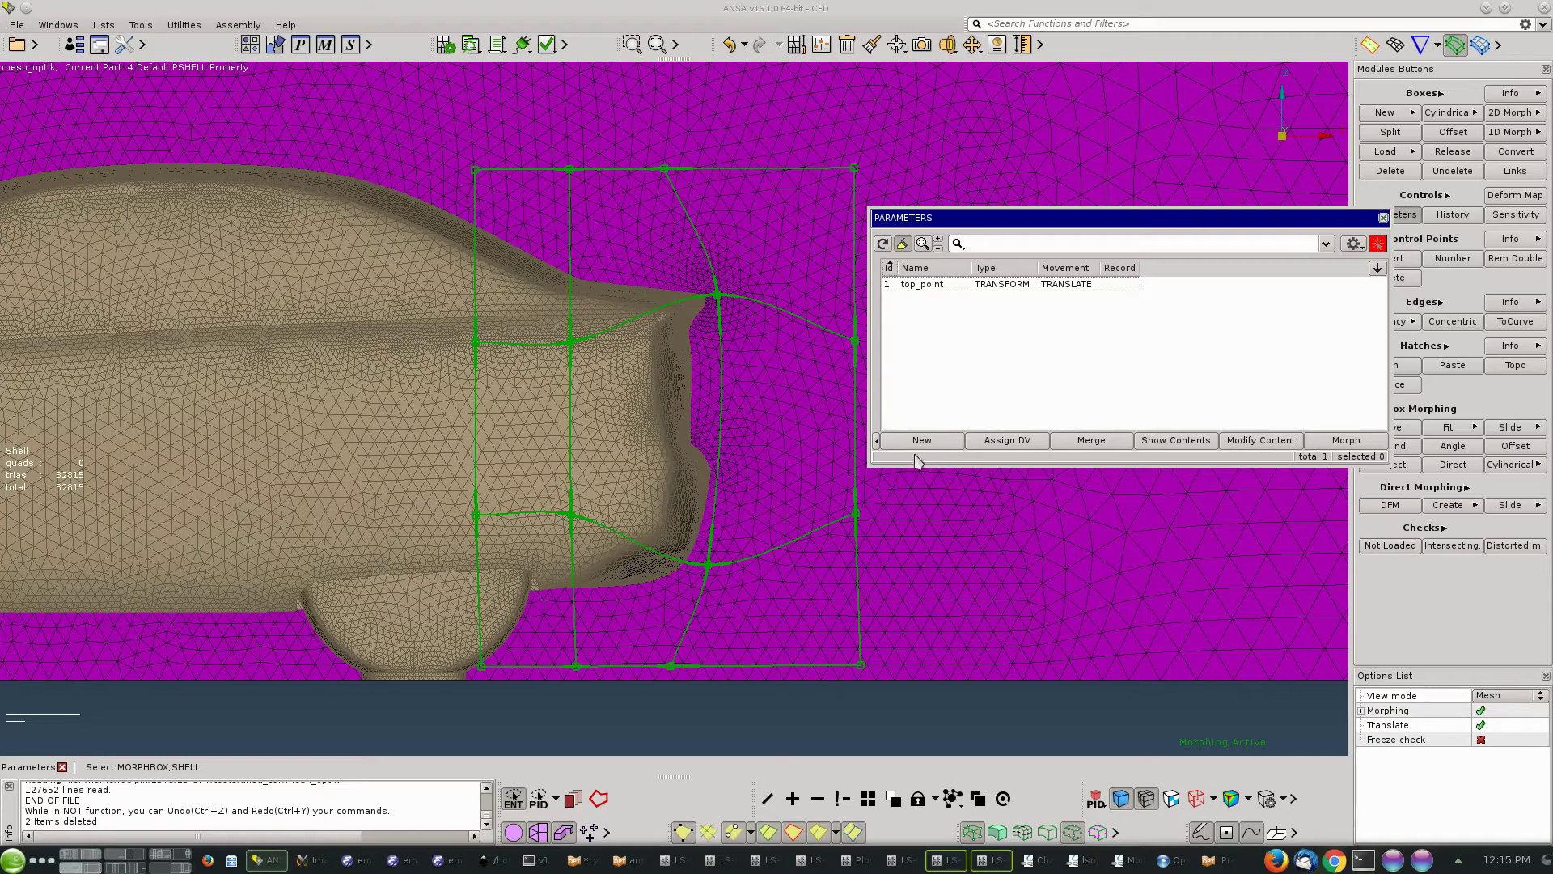
Create TRANSFORM parameter bot_point moving the lower front morph-box control node vertically.
{"action": "middle_click", "coordinate": [912, 442]}
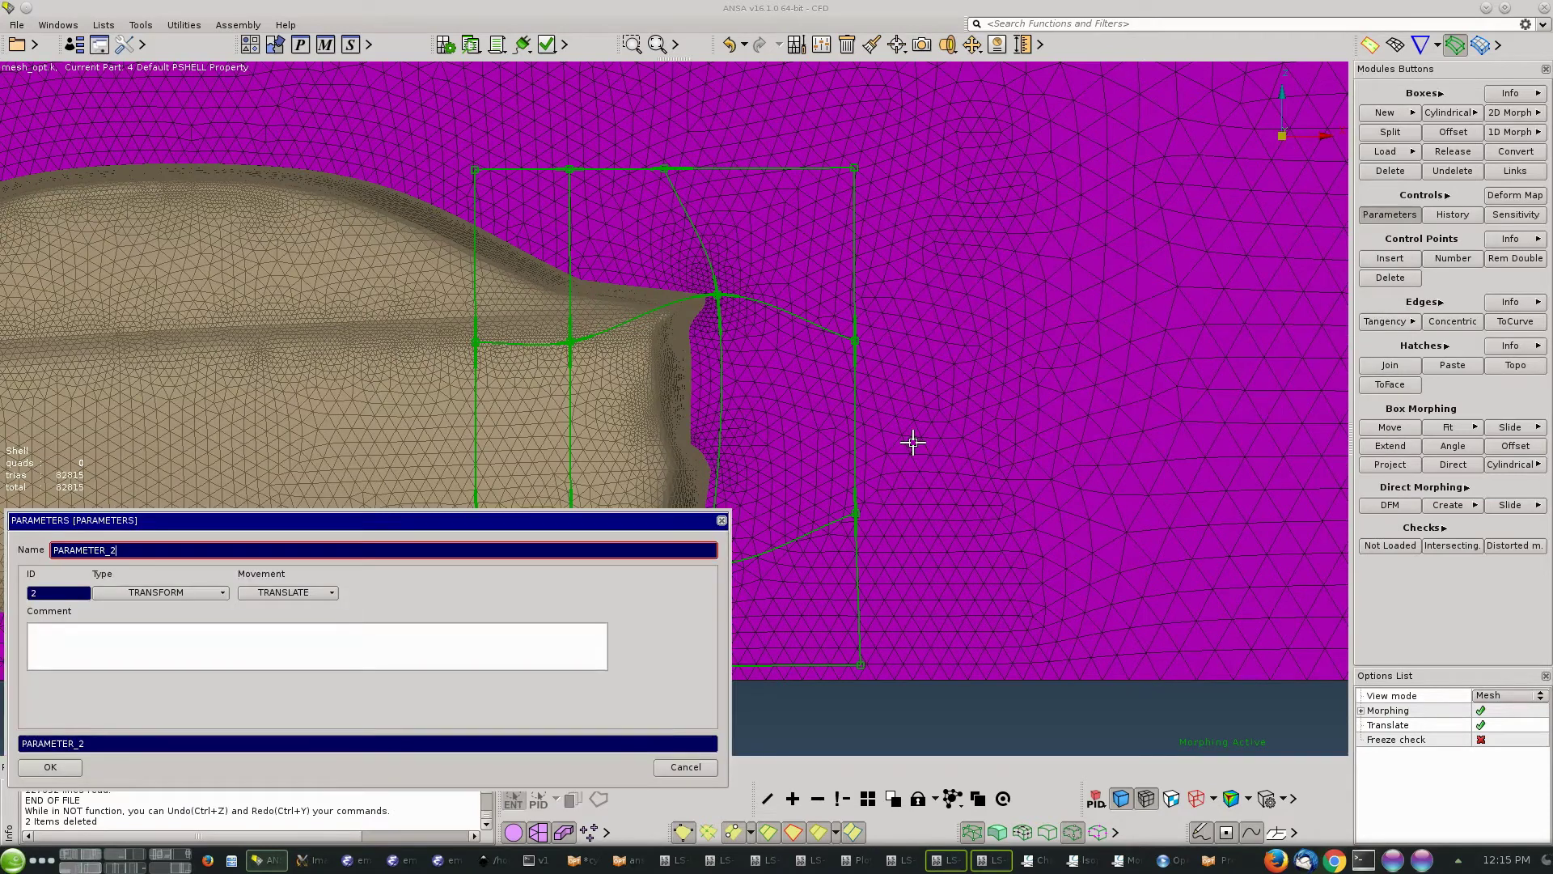
{"action": "type", "text": "bot_point"}
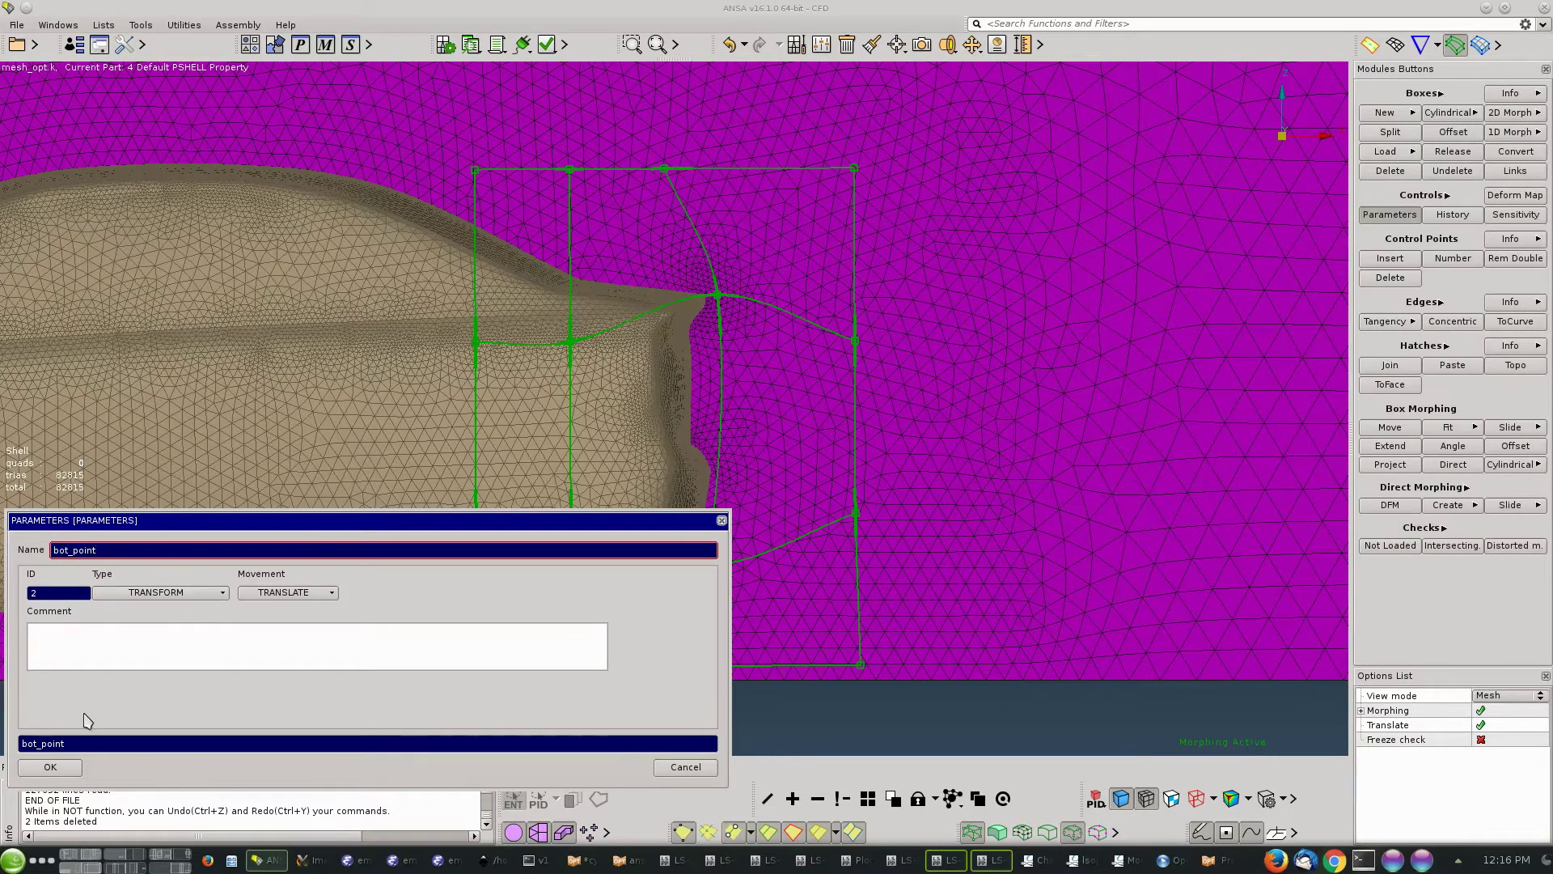
{"action": "left_click", "coordinate": [50, 767]}
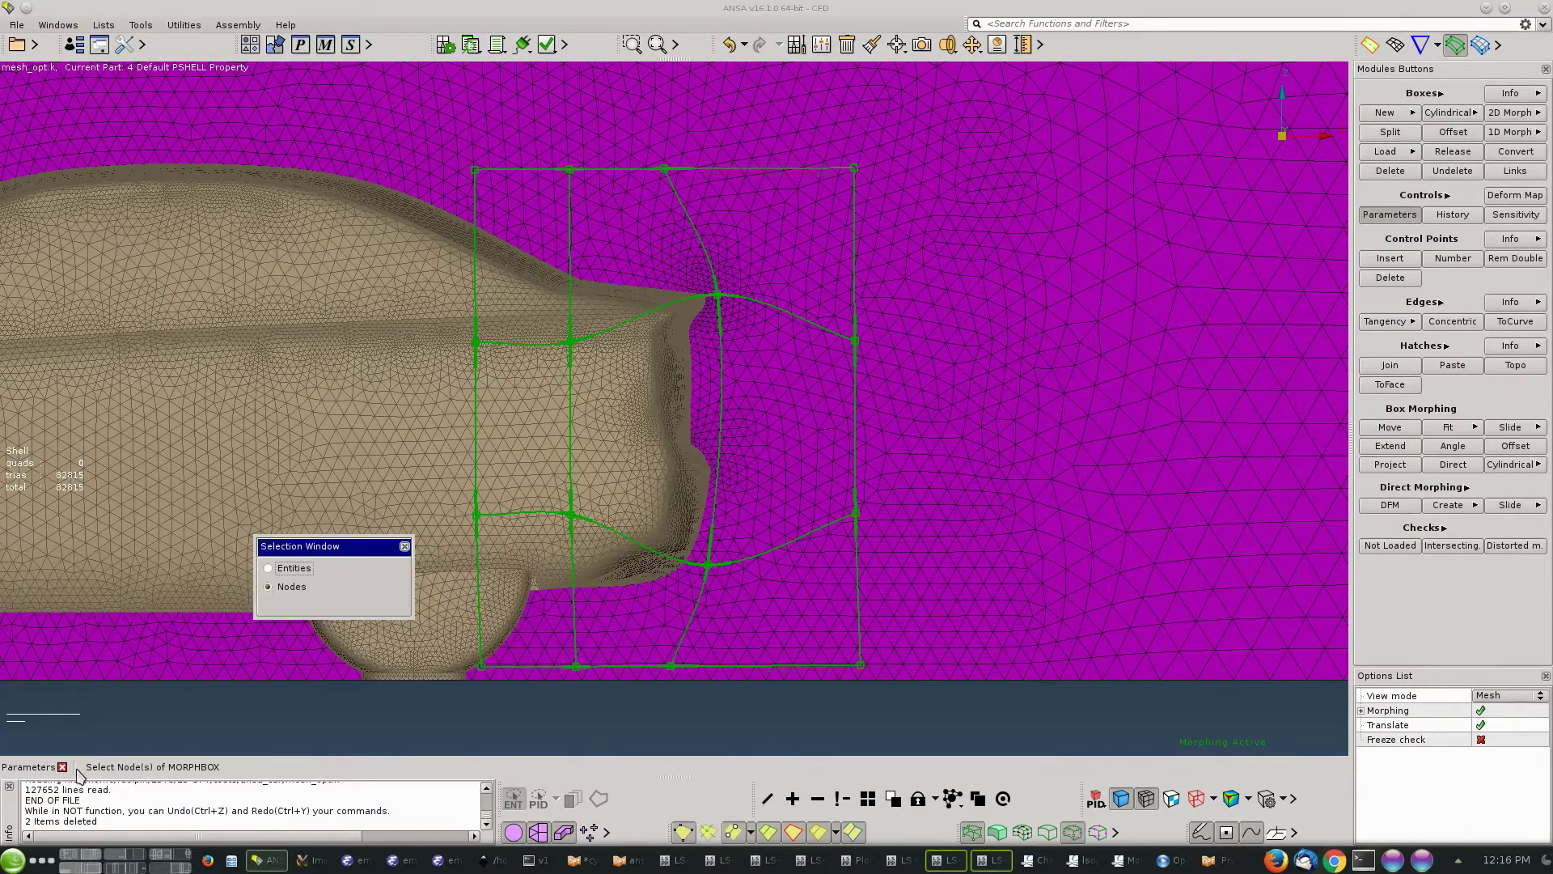
{"action": "left_click", "coordinate": [688, 554]}
{"action": "middle_click", "coordinate": [738, 593]}
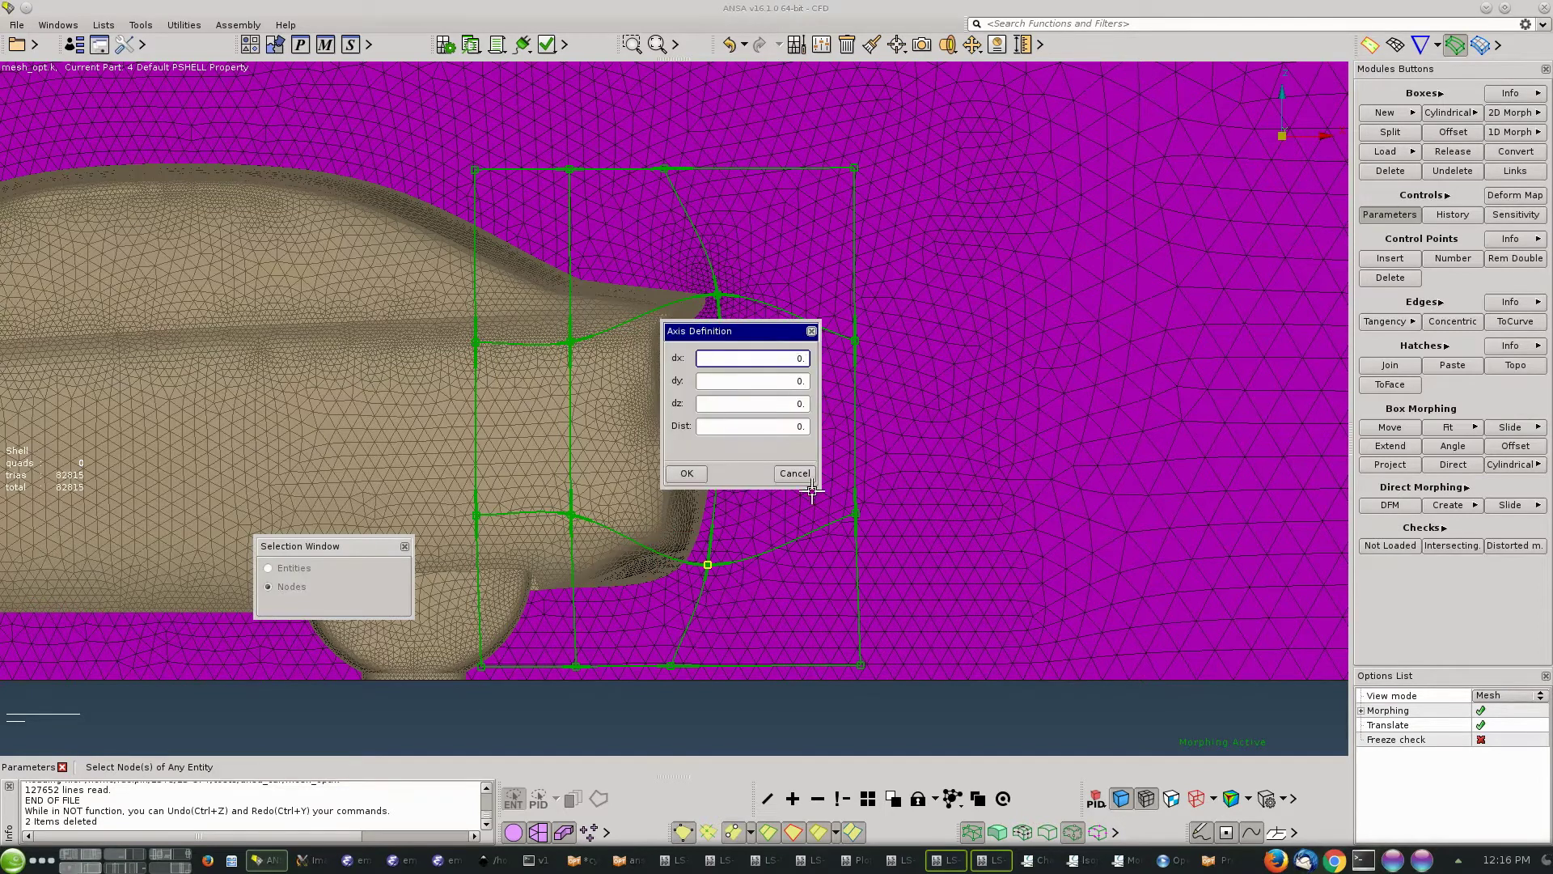
{"action": "left_click", "coordinate": [798, 404]}
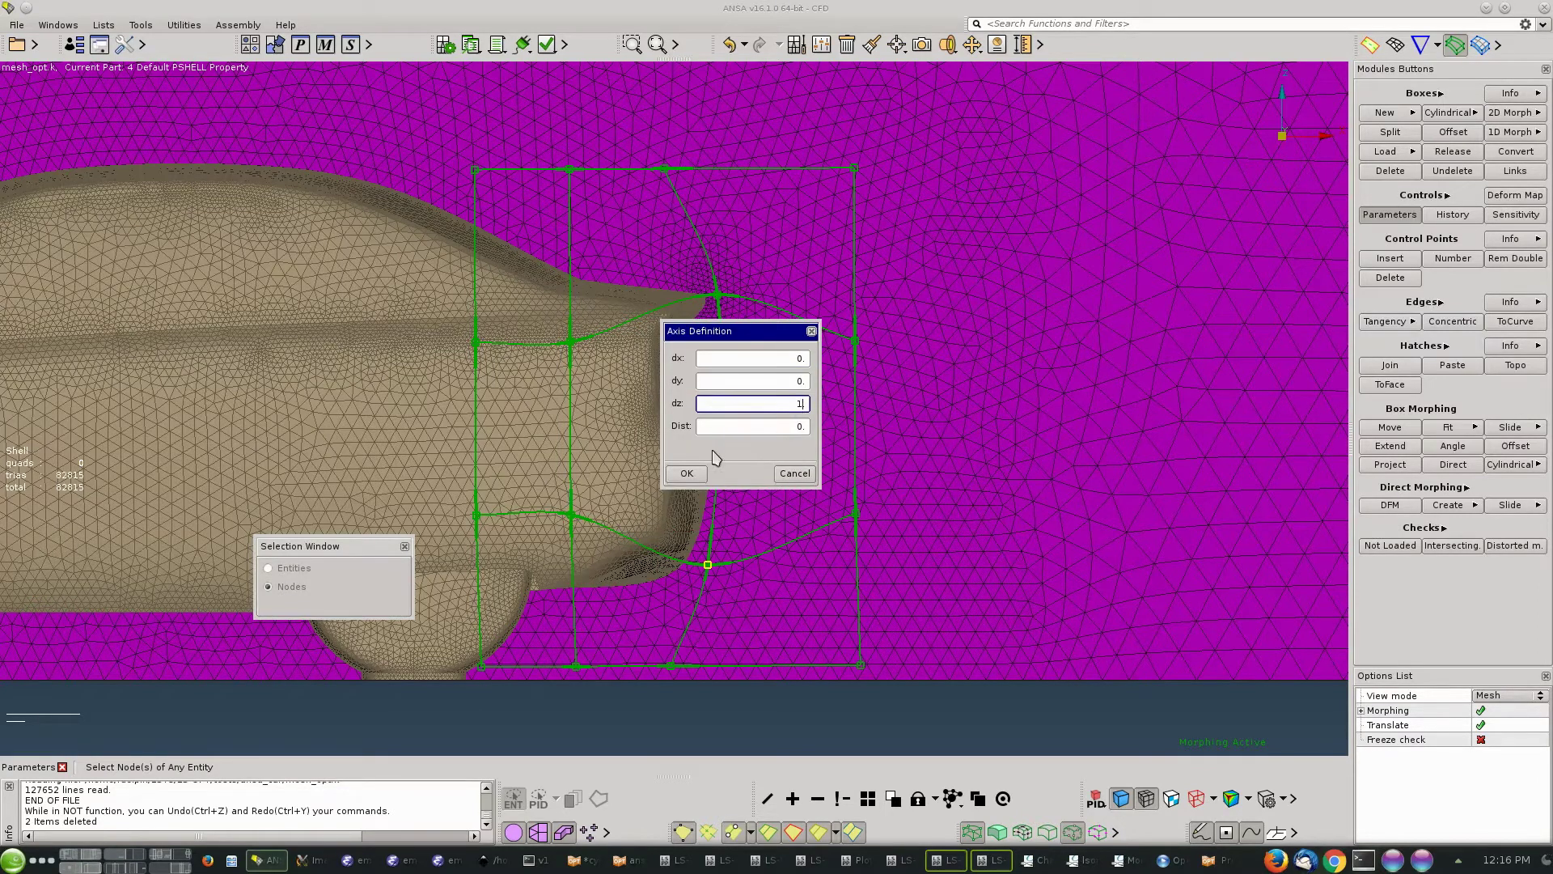
{"action": "left_click", "coordinate": [686, 475]}
{"action": "middle_click", "coordinate": [682, 474]}
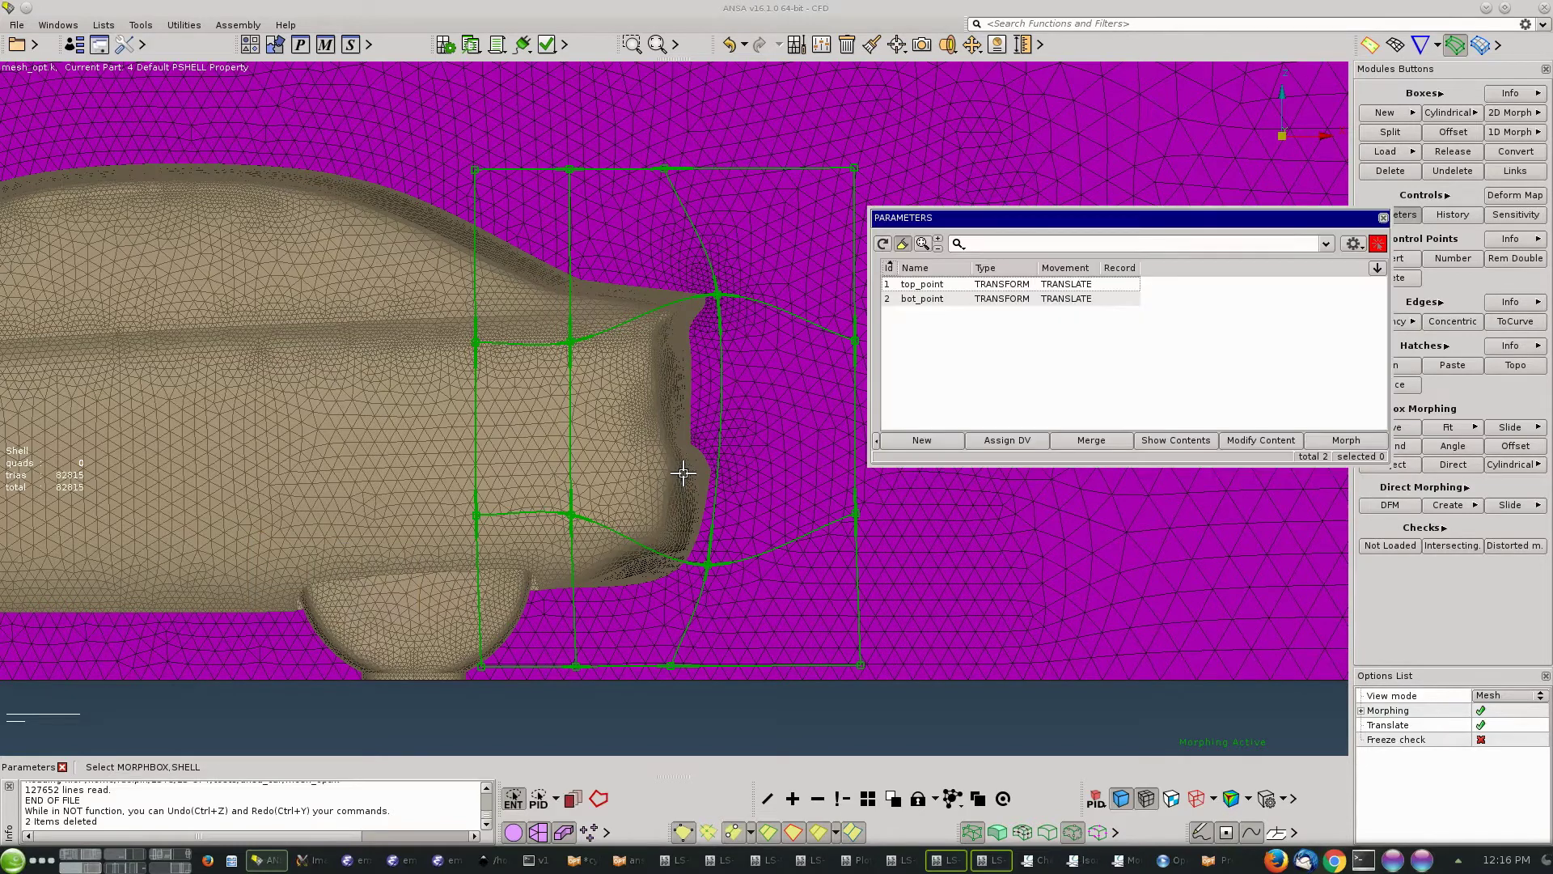
{"action": "left_click", "coordinate": [910, 285]}
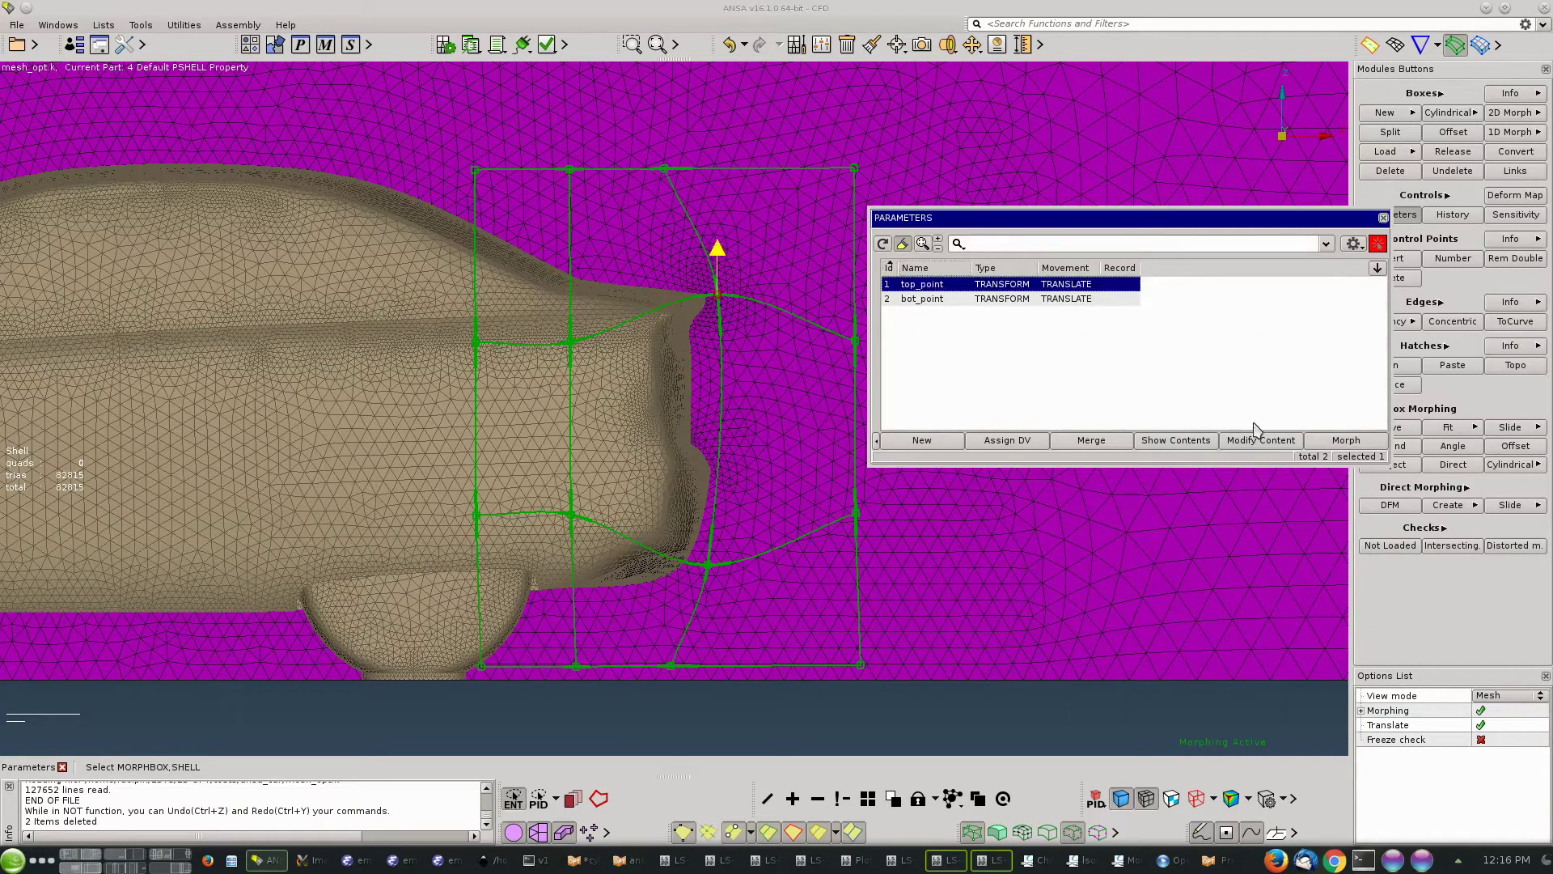
{"action": "left_click", "coordinate": [1346, 440]}
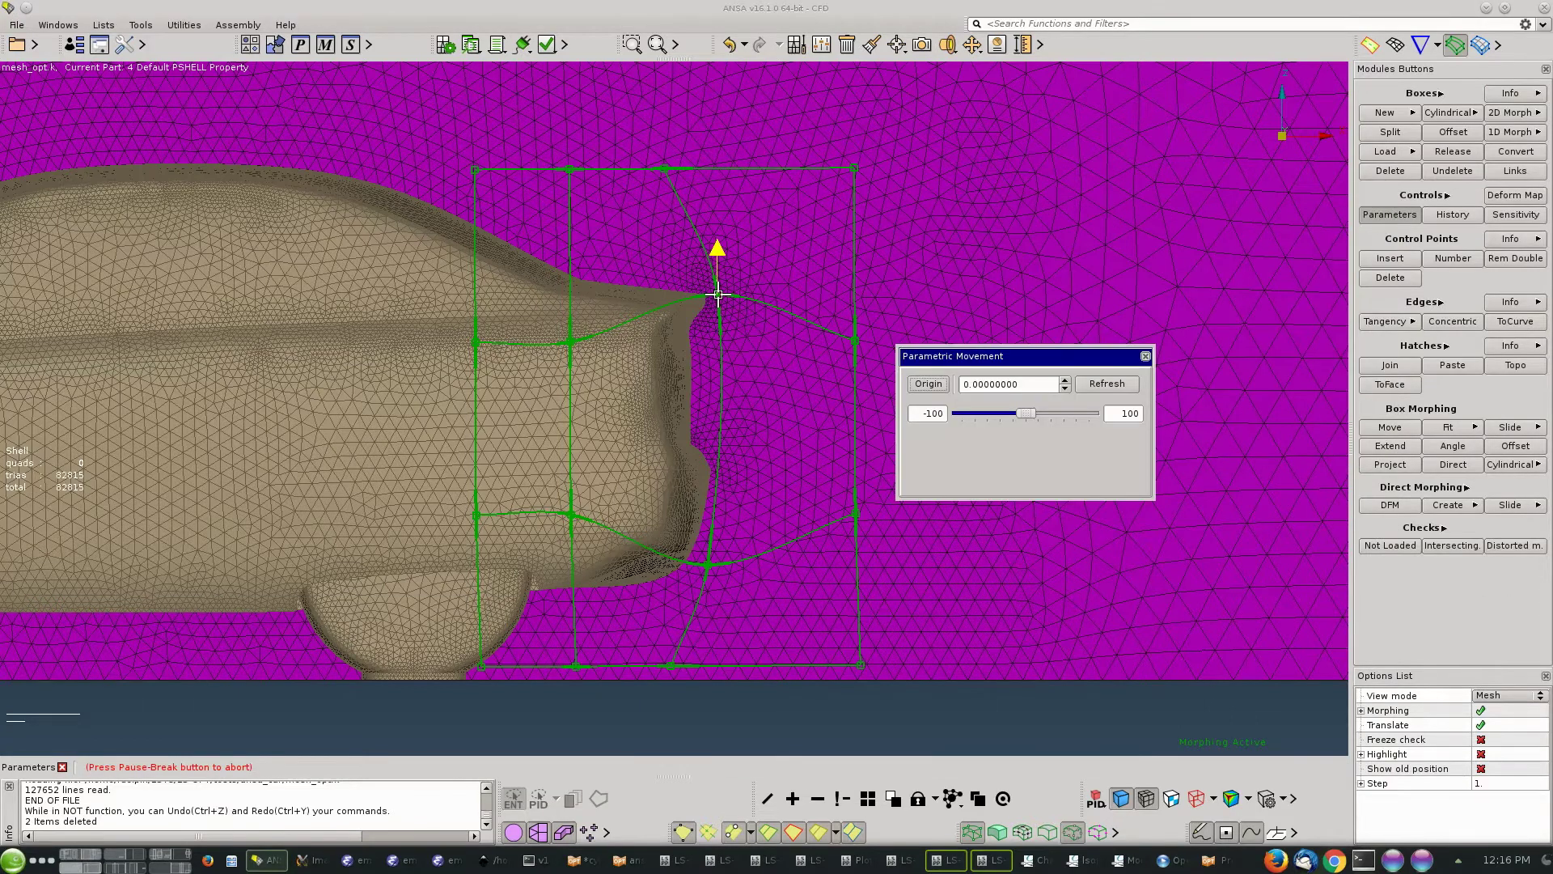
{"action": "left_click", "coordinate": [979, 383]}
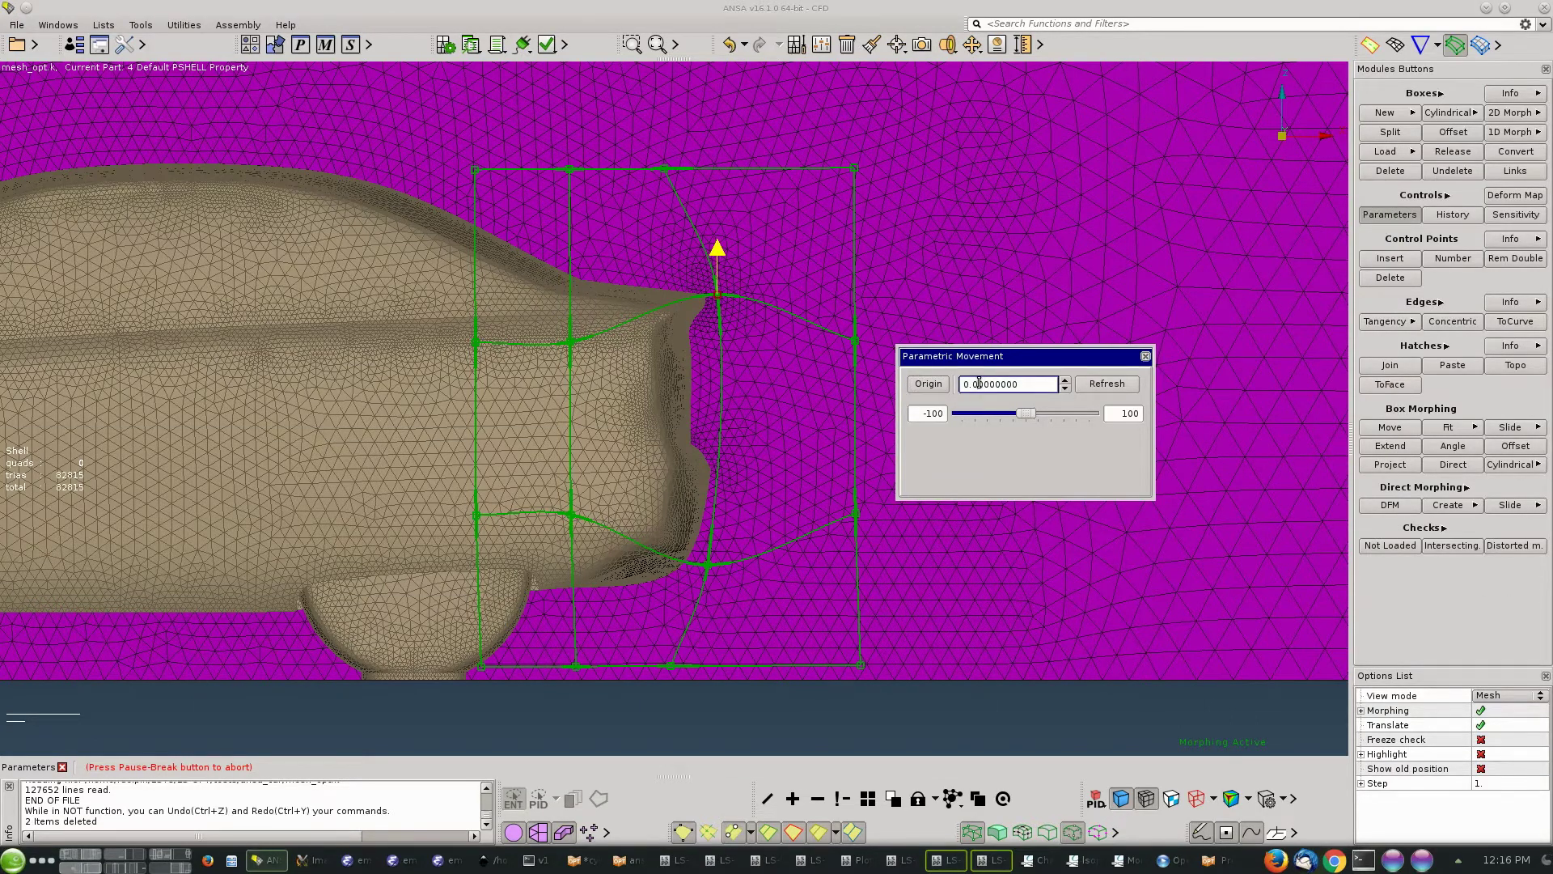
{"action": "double_click", "coordinate": [979, 384]}
{"action": "type", "text": "-0.2"}
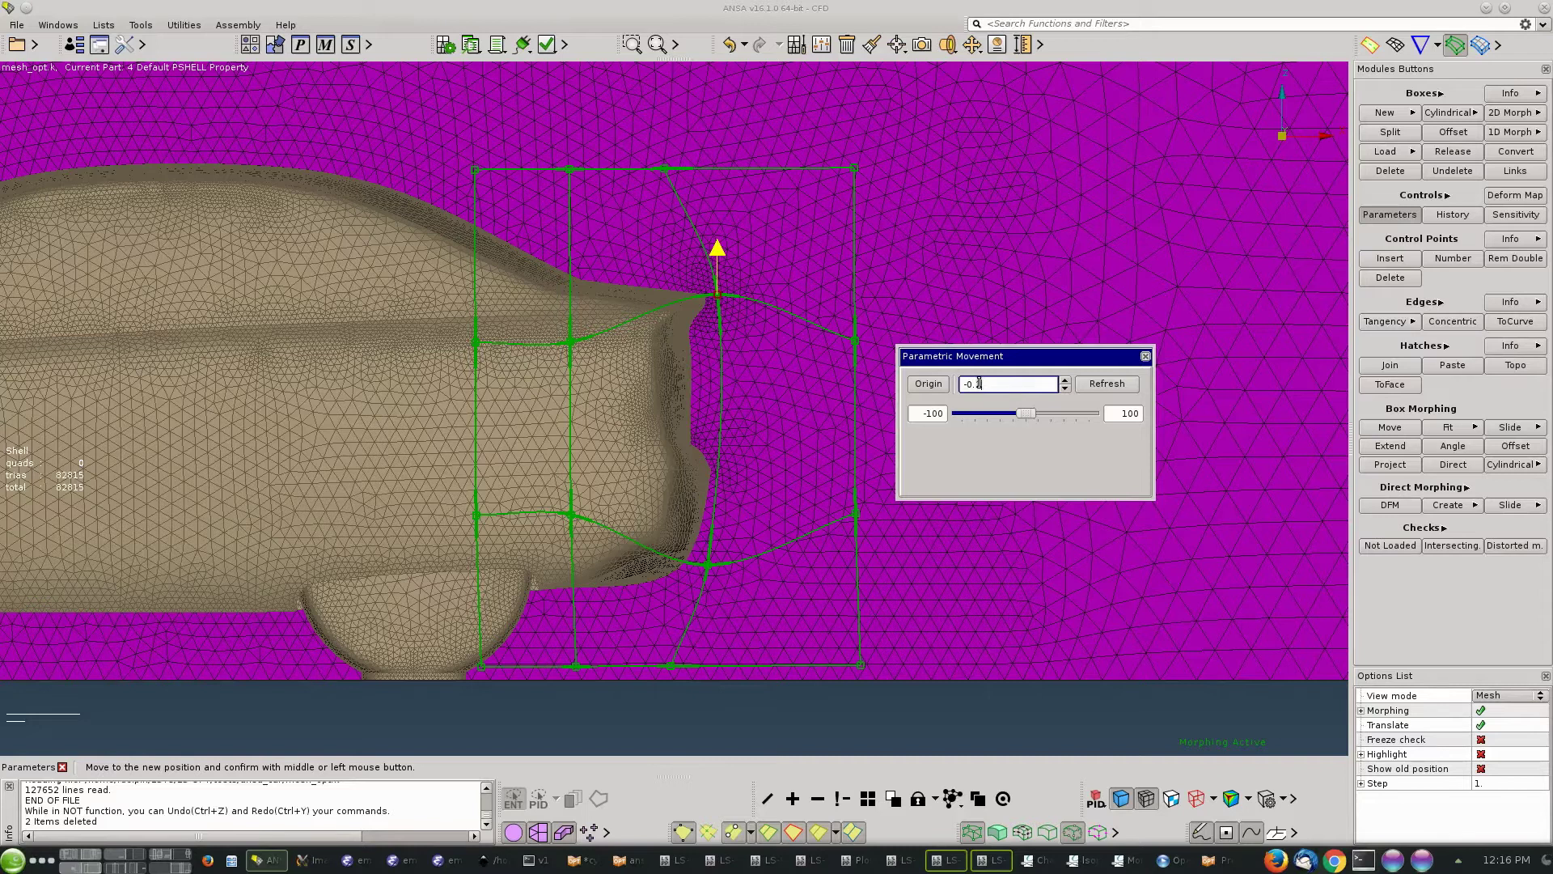
{"action": "left_click", "coordinate": [1124, 385]}
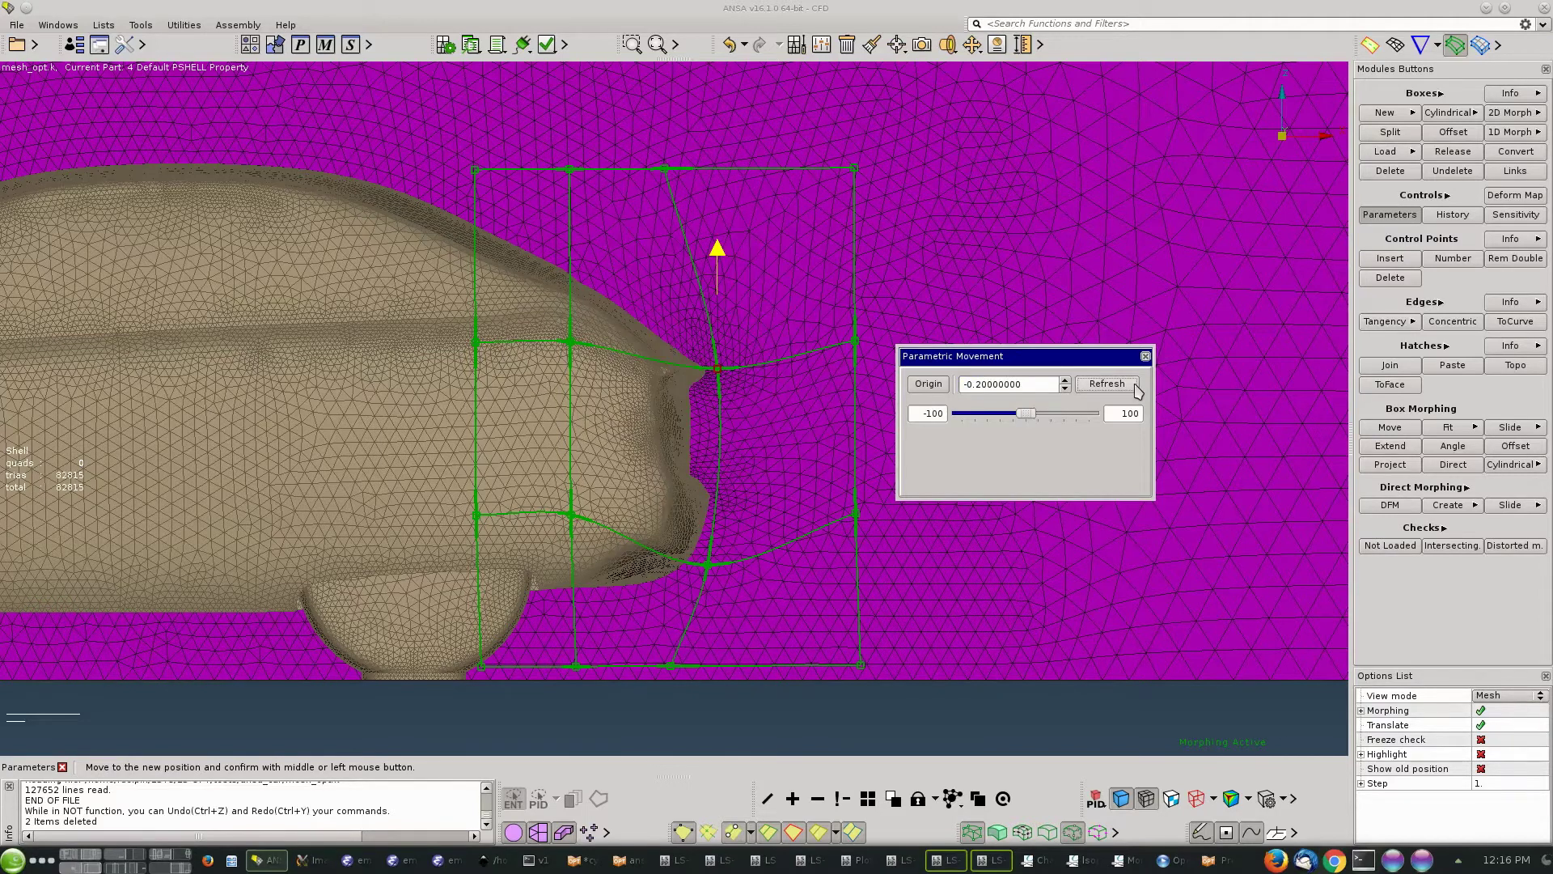
{"action": "left_click", "coordinate": [948, 385]}
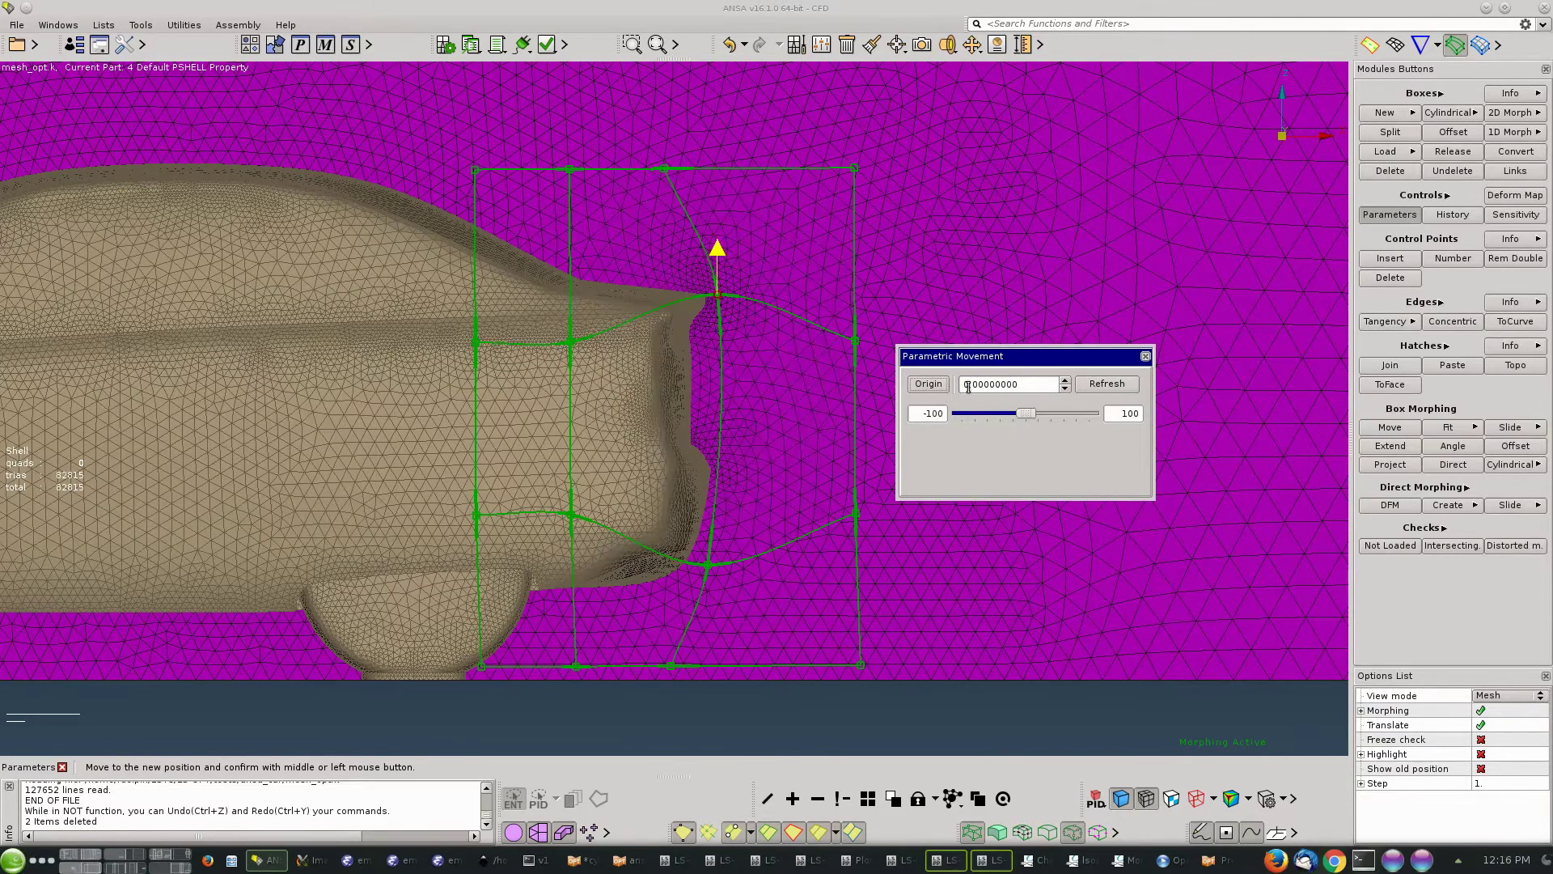
{"action": "left_click", "coordinate": [977, 385]}
{"action": "double_click", "coordinate": [977, 384]}
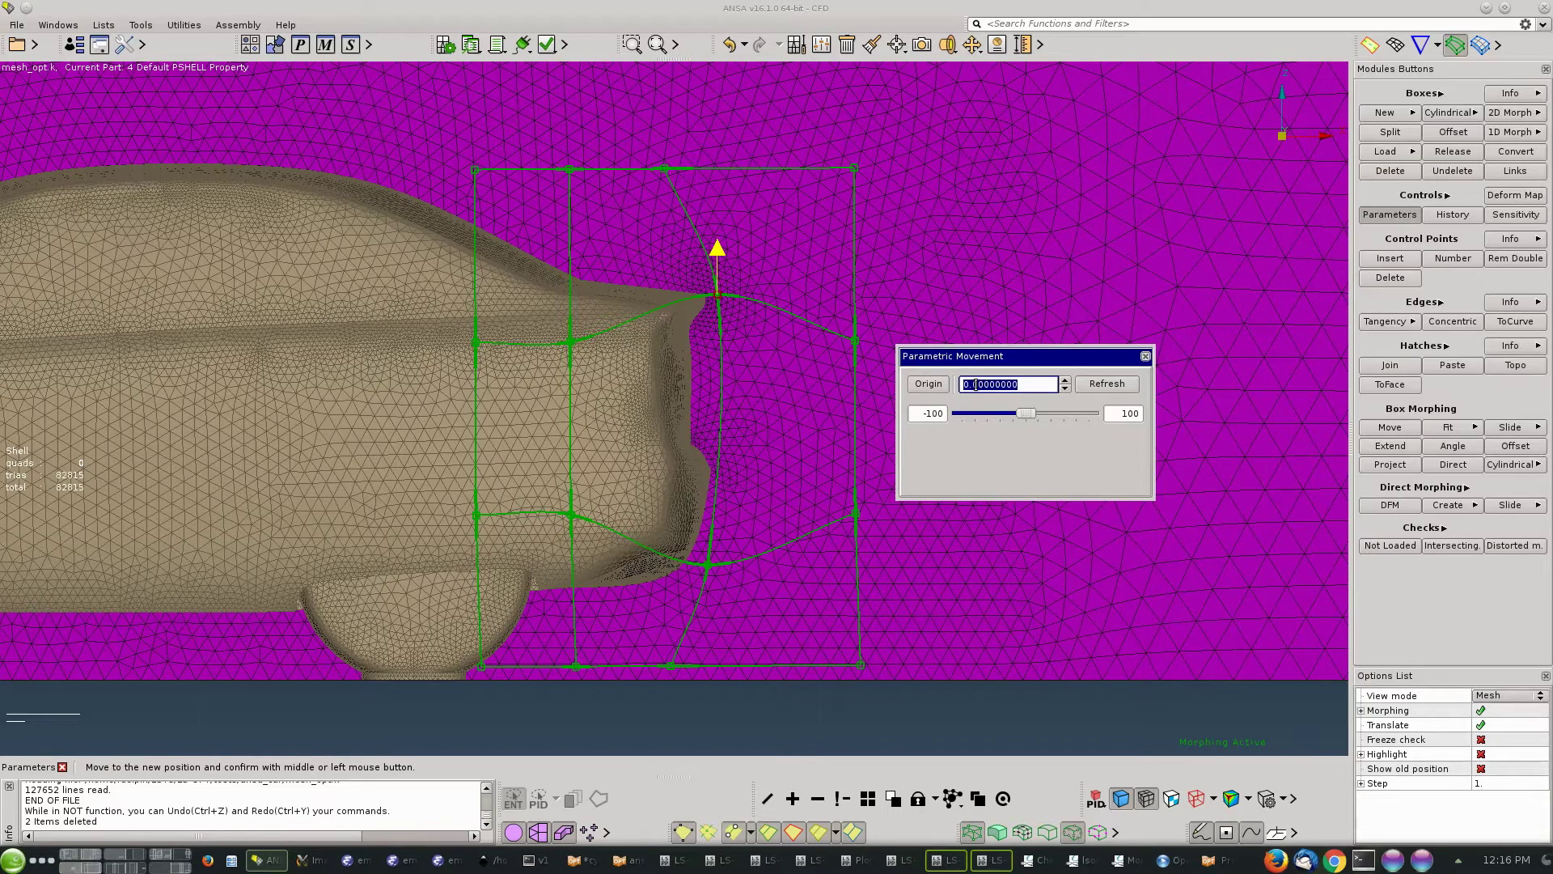
{"action": "type", "text": "0.2"}
{"action": "left_click", "coordinate": [1107, 383]}
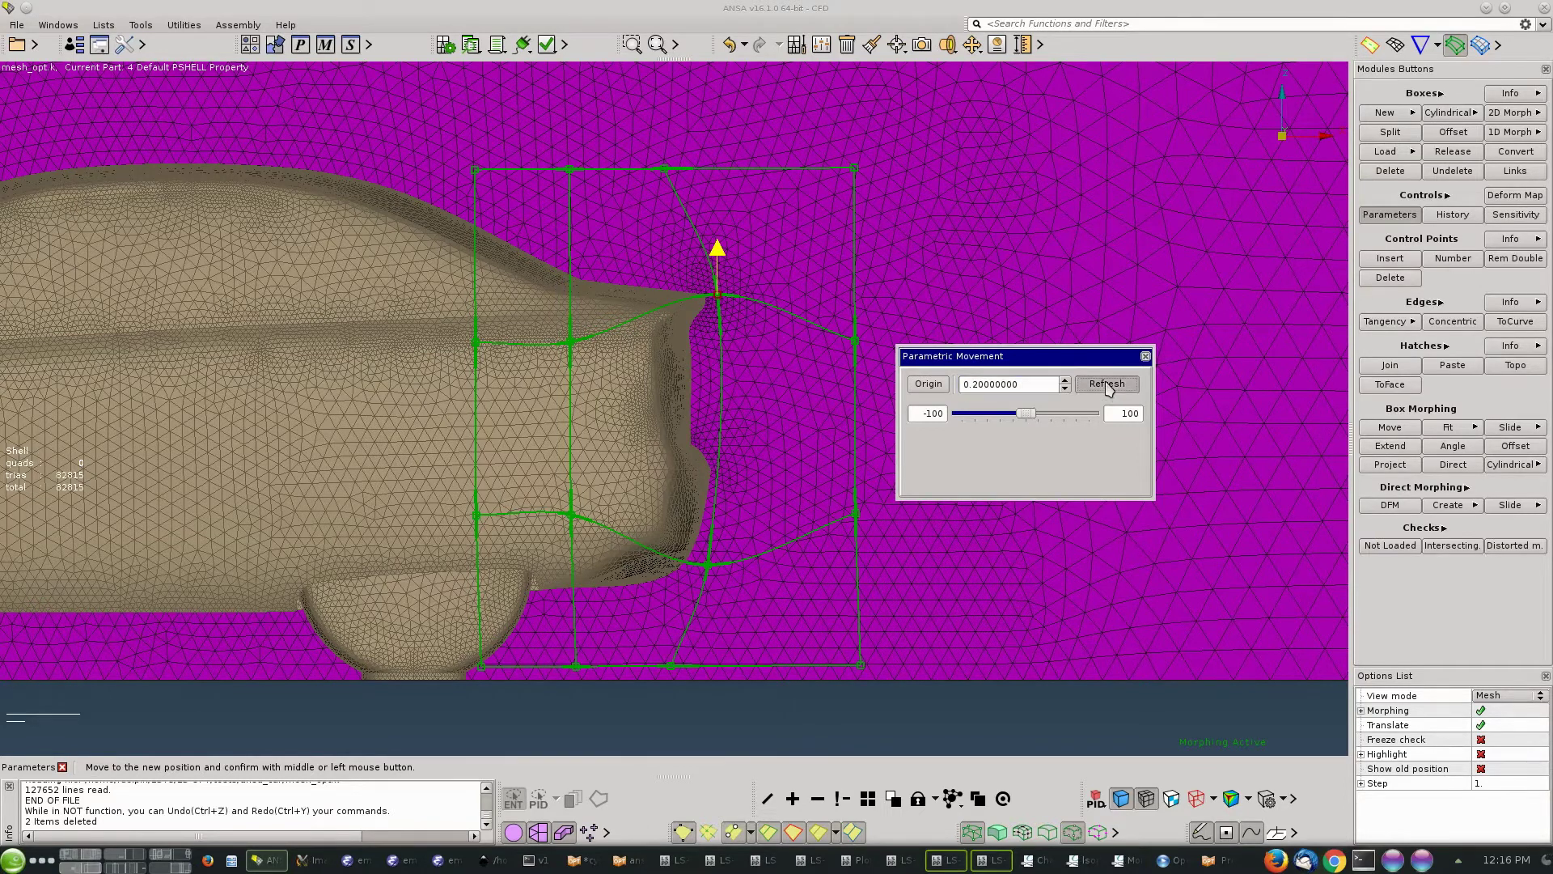
{"action": "left_click", "coordinate": [924, 384]}
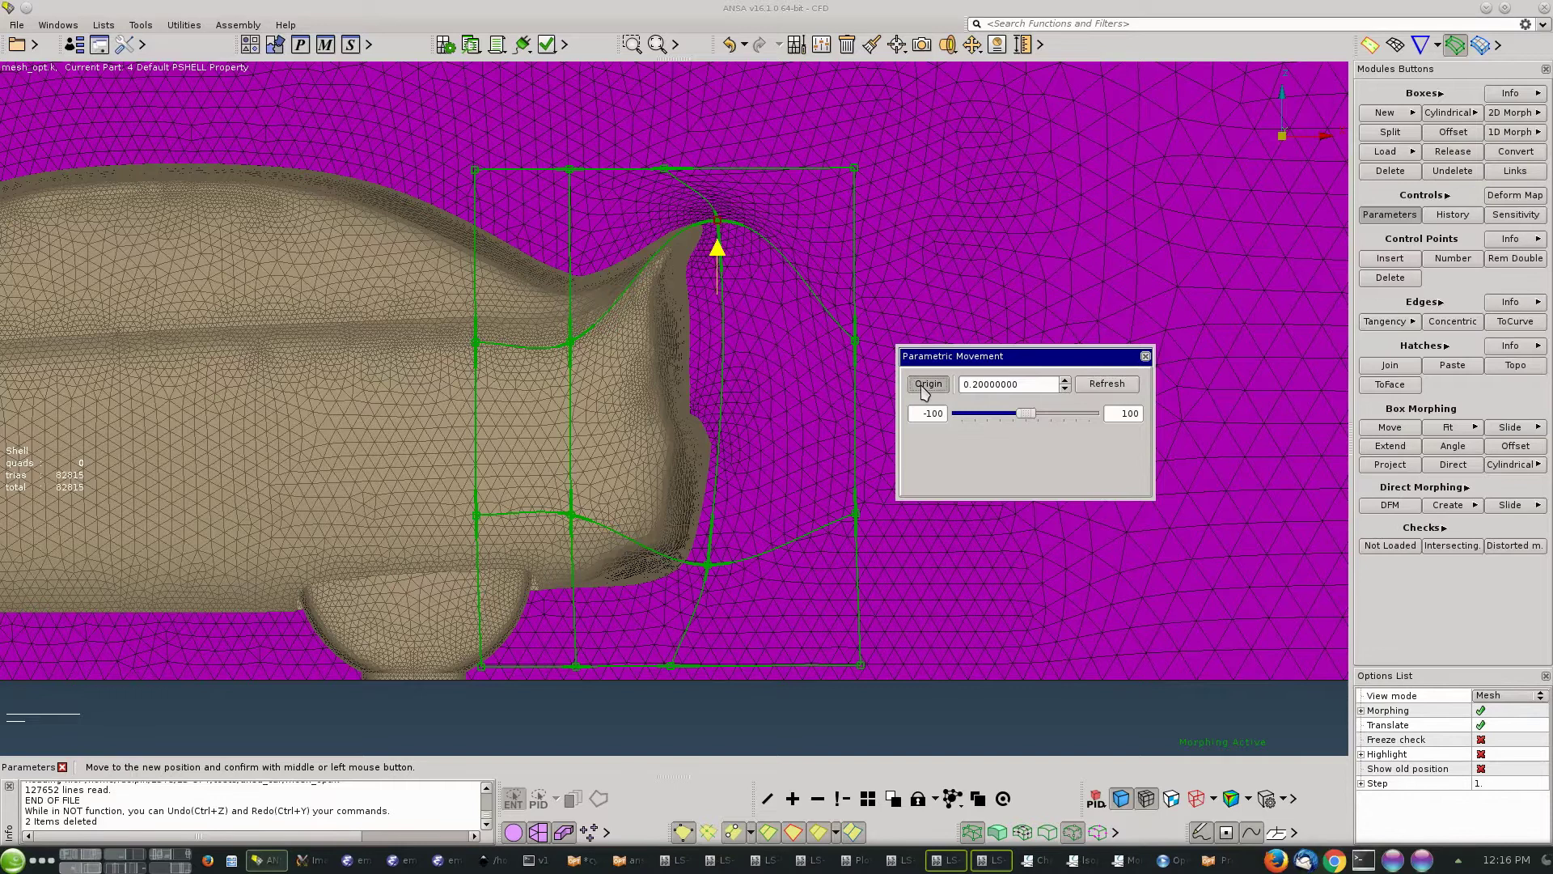
{"action": "middle_click", "coordinate": [935, 335]}
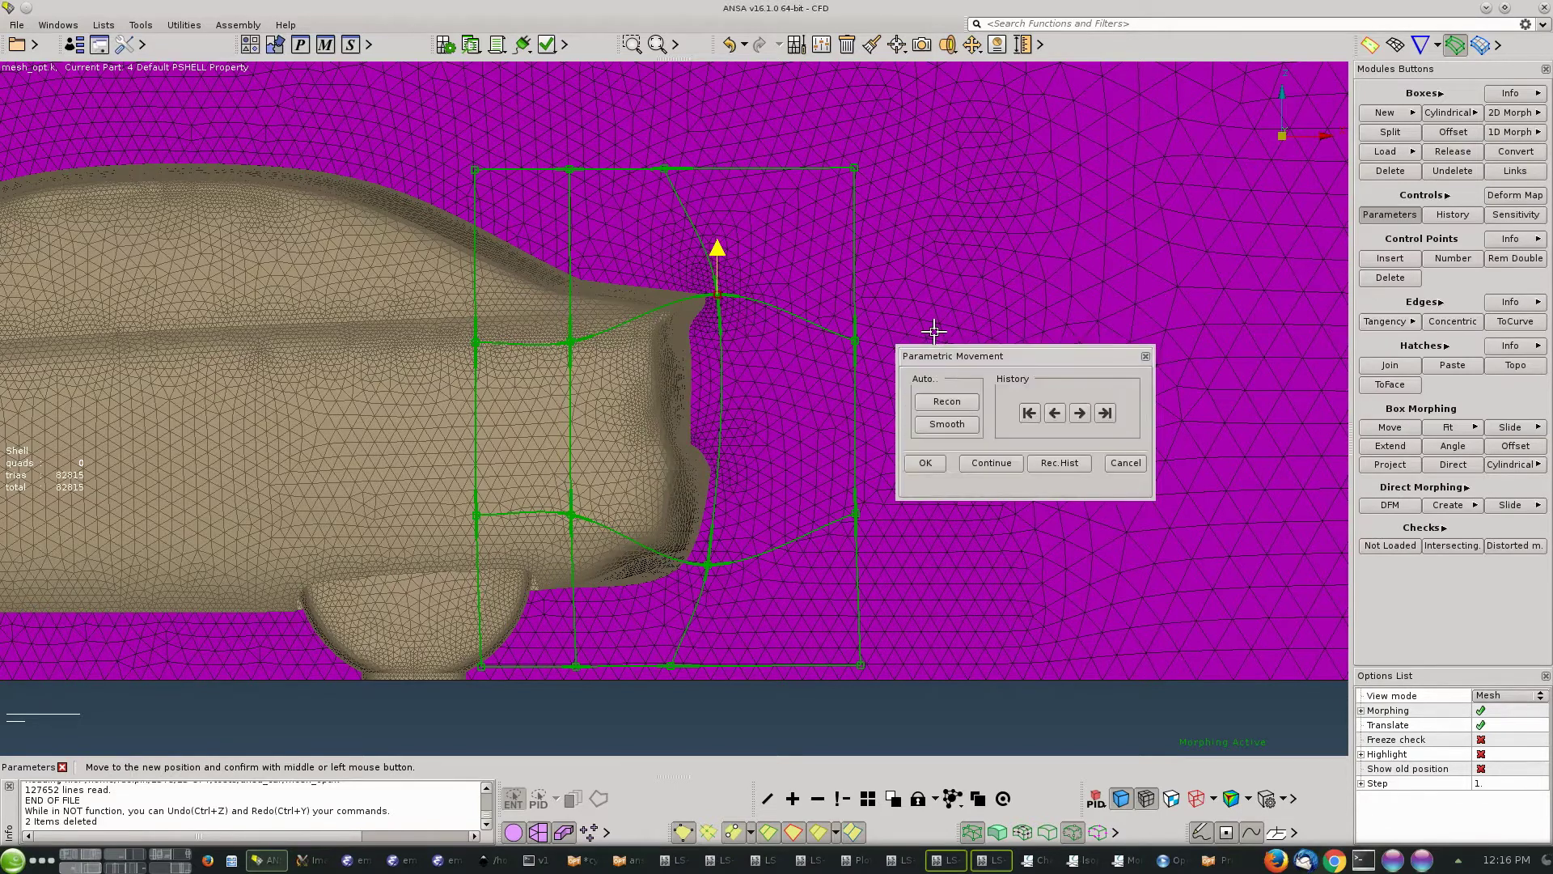
{"action": "left_click", "coordinate": [1120, 466]}
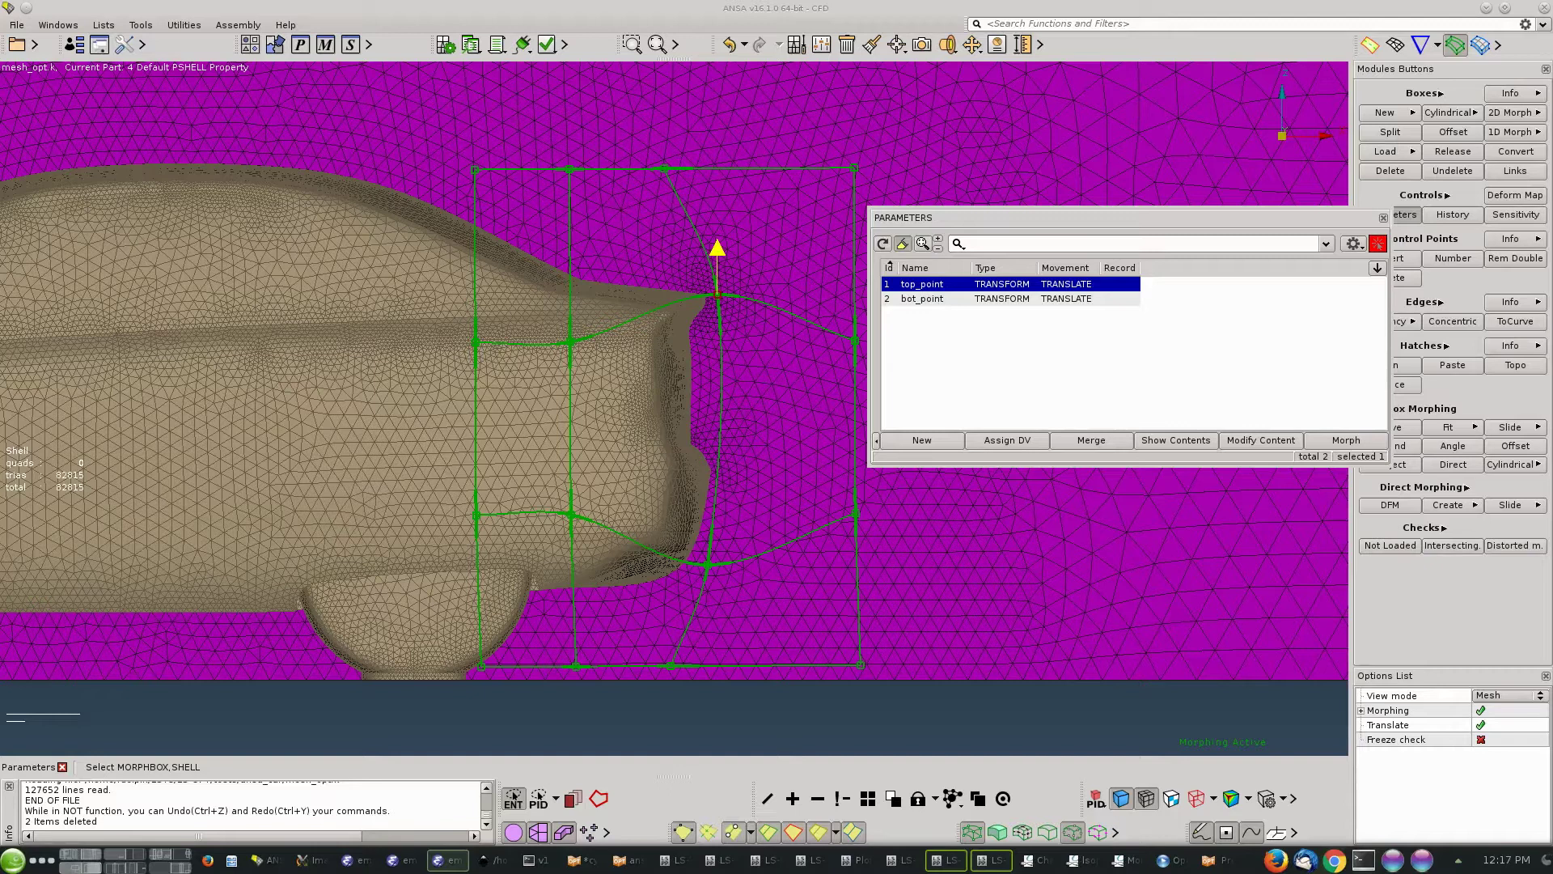
Close the parameters list, open and widen the Task Manager, and create OPTIMIZATION_TASK_1.
{"action": "left_click", "coordinate": [1384, 218]}
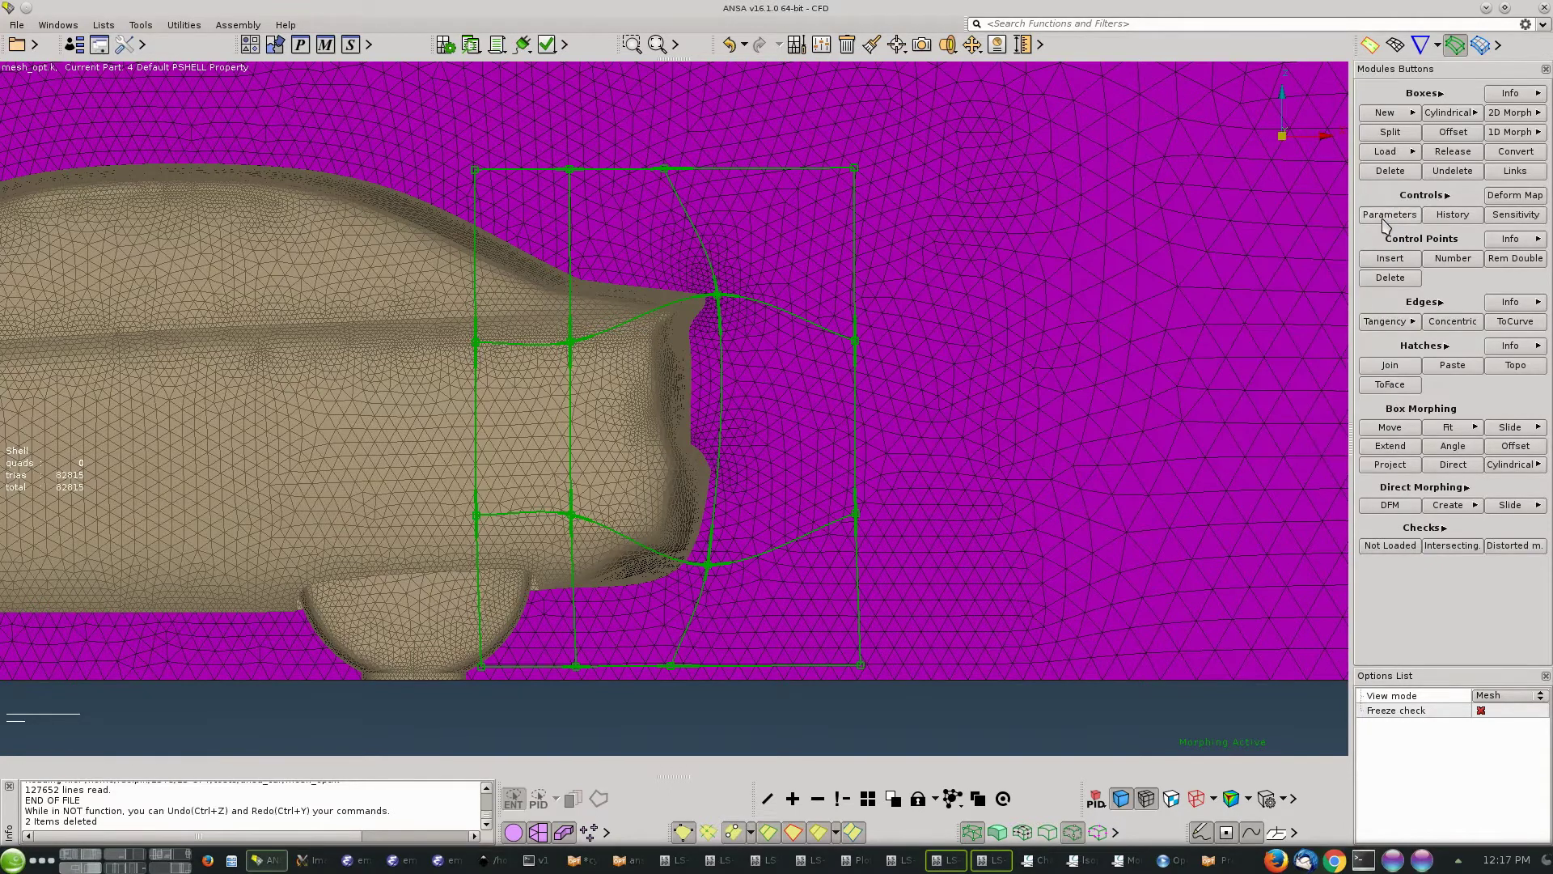
{"action": "left_click", "coordinate": [145, 26]}
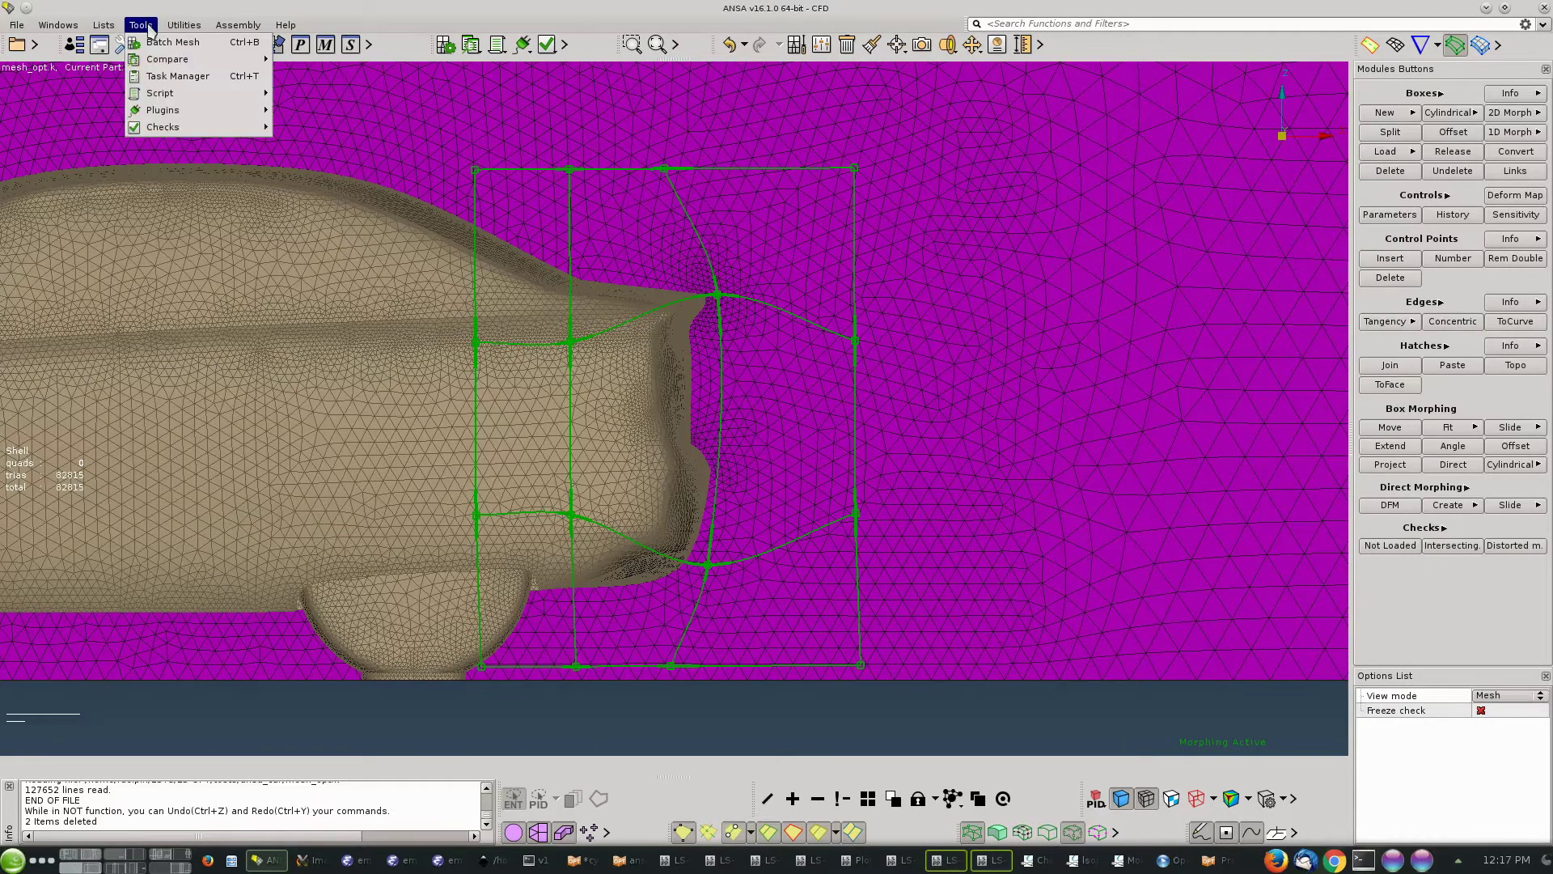
{"action": "left_click", "coordinate": [166, 76]}
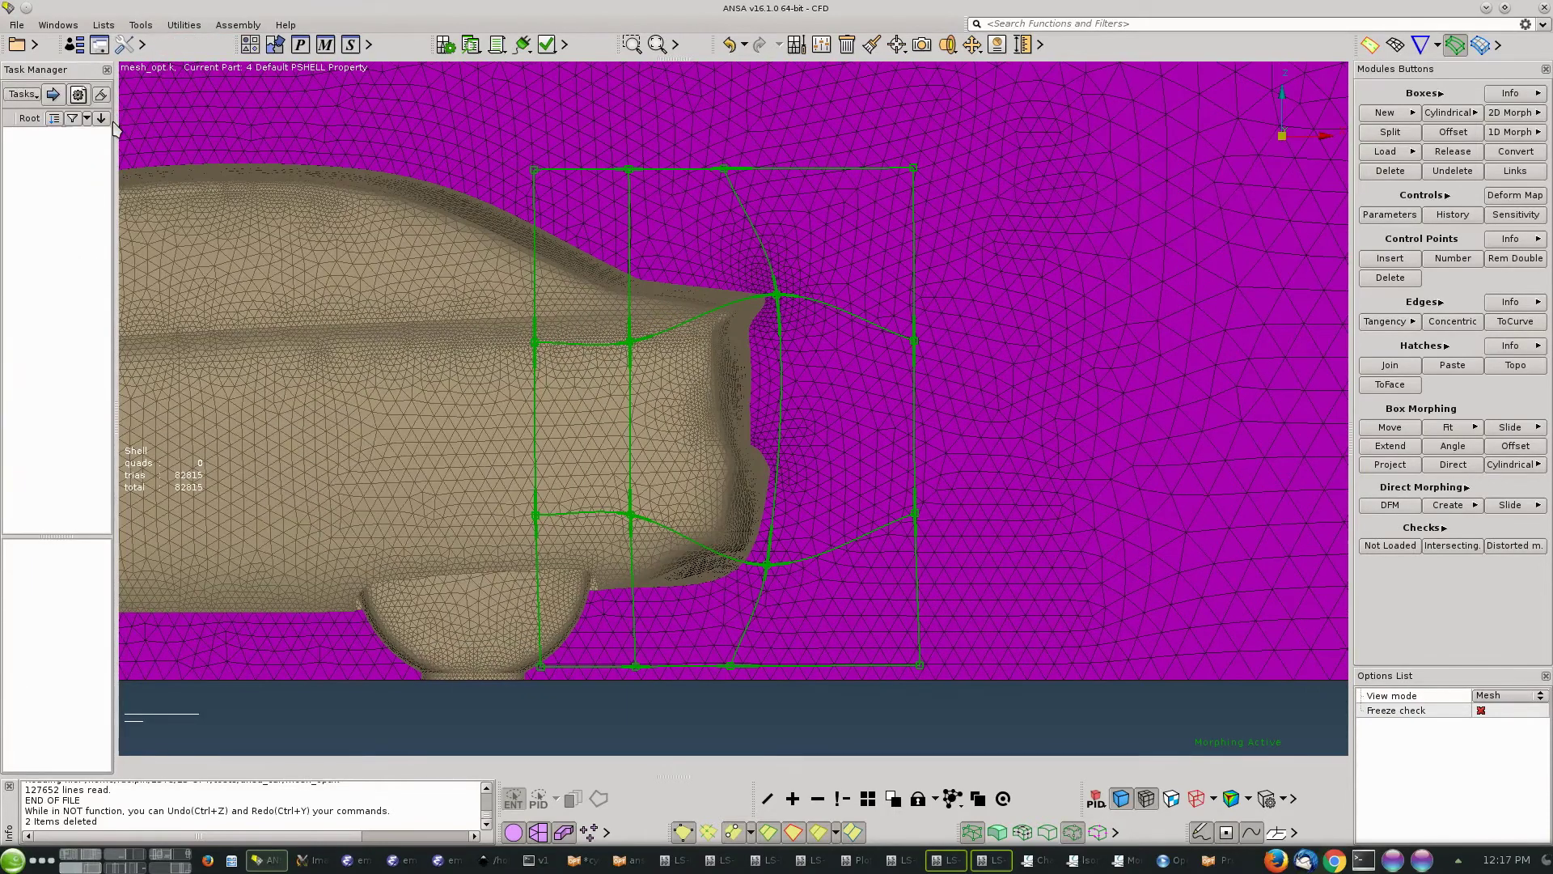
{"action": "left_click_drag", "start_coordinate": [116, 243], "coordinate": [219, 243]}
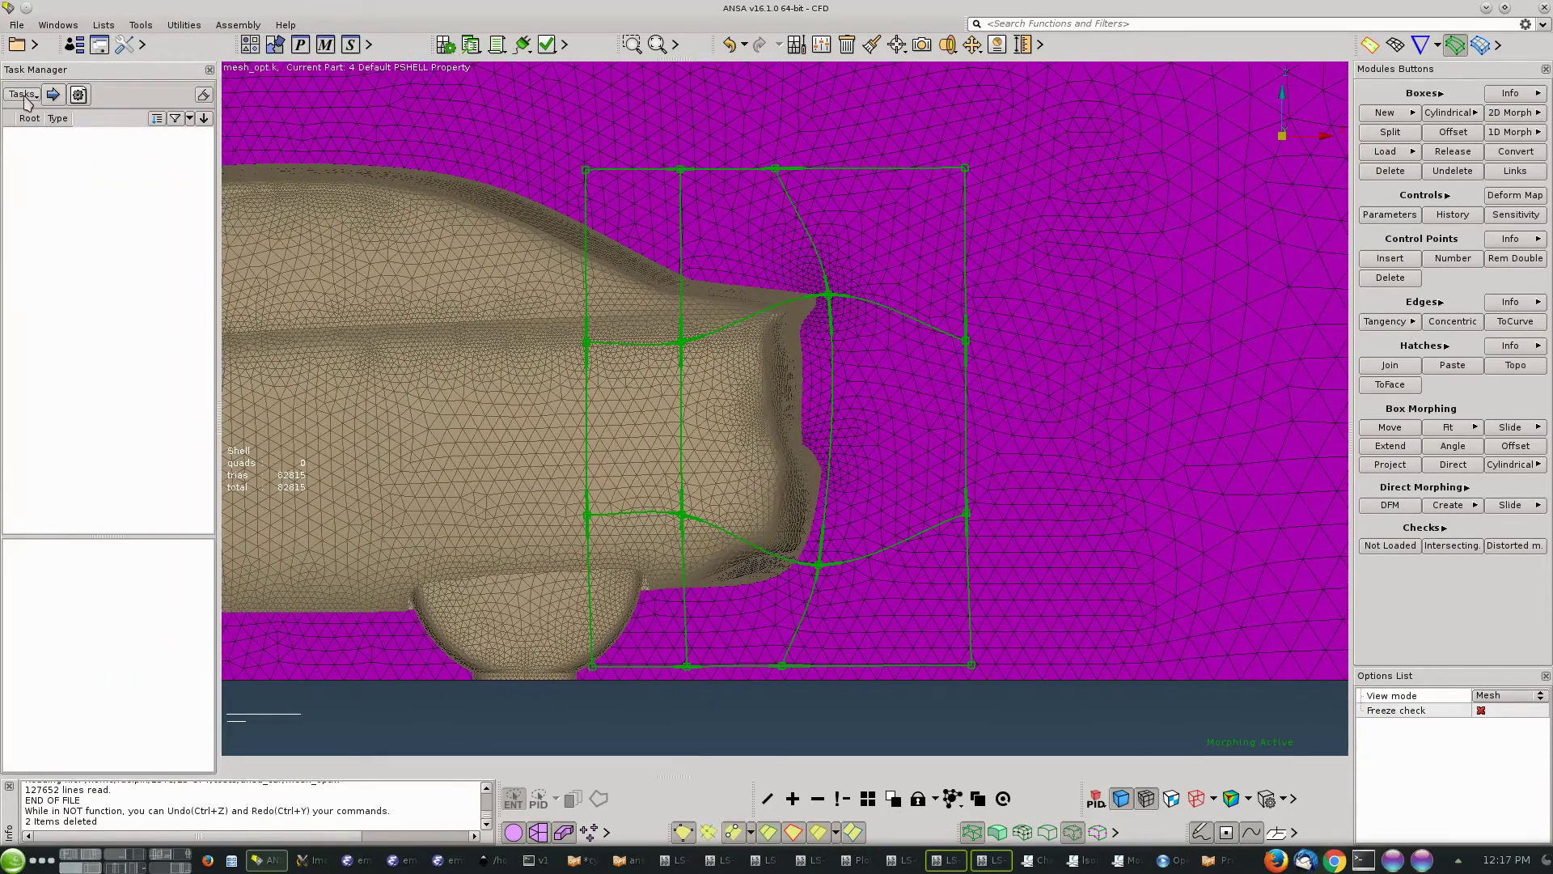
{"action": "left_click", "coordinate": [25, 96]}
{"action": "left_click", "coordinate": [72, 299]}
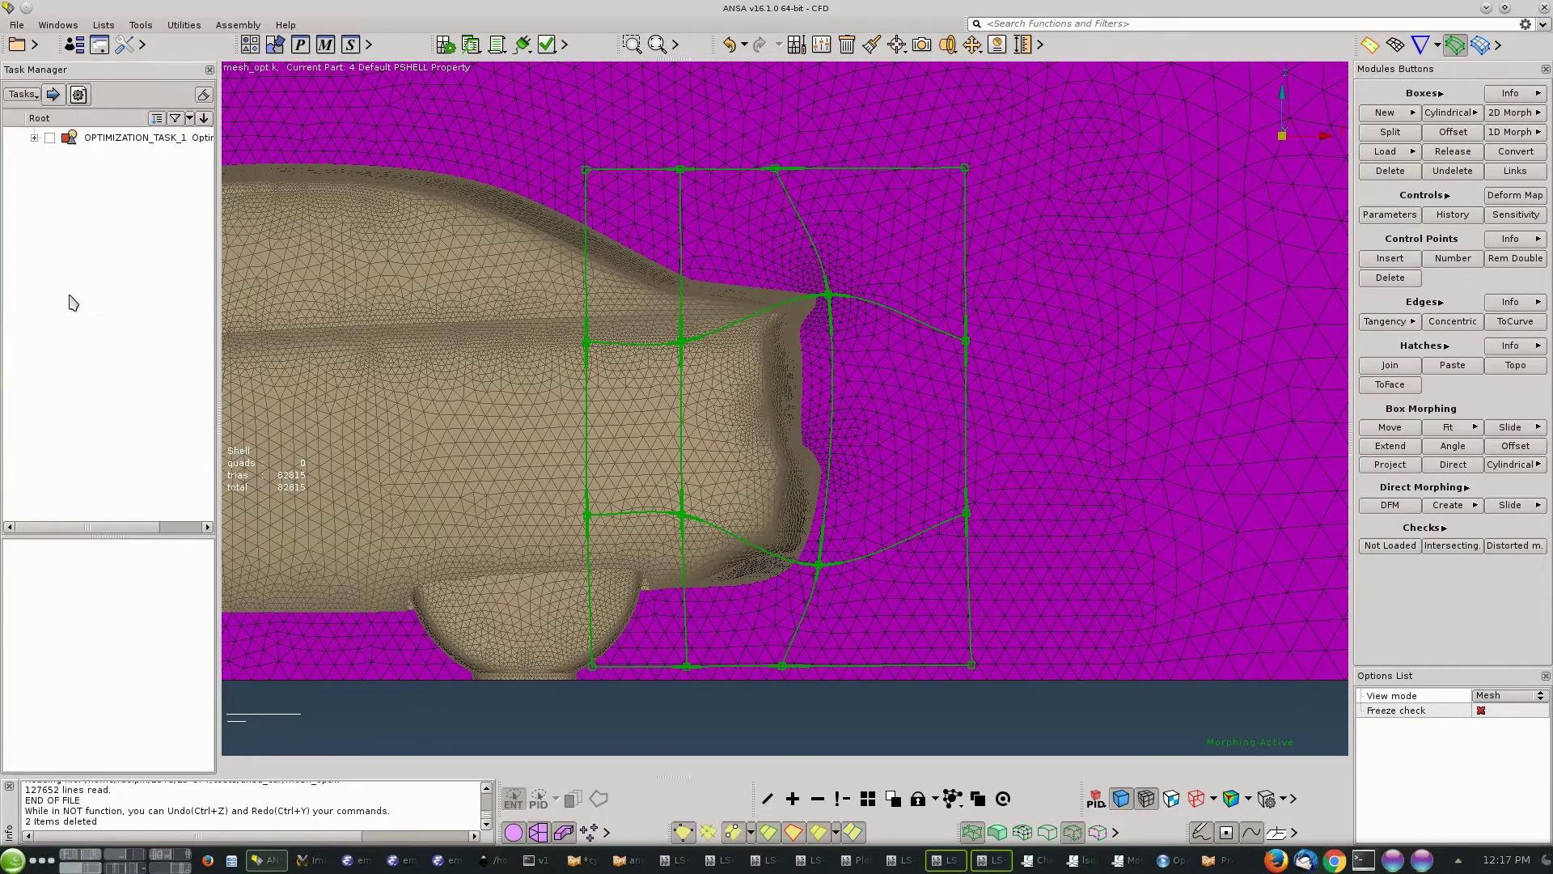
Add DESIGN_VARIABLE_2 under OPTIMIZATION_TASK_1 and select its DV file entry.
{"action": "left_click", "coordinate": [35, 138]}
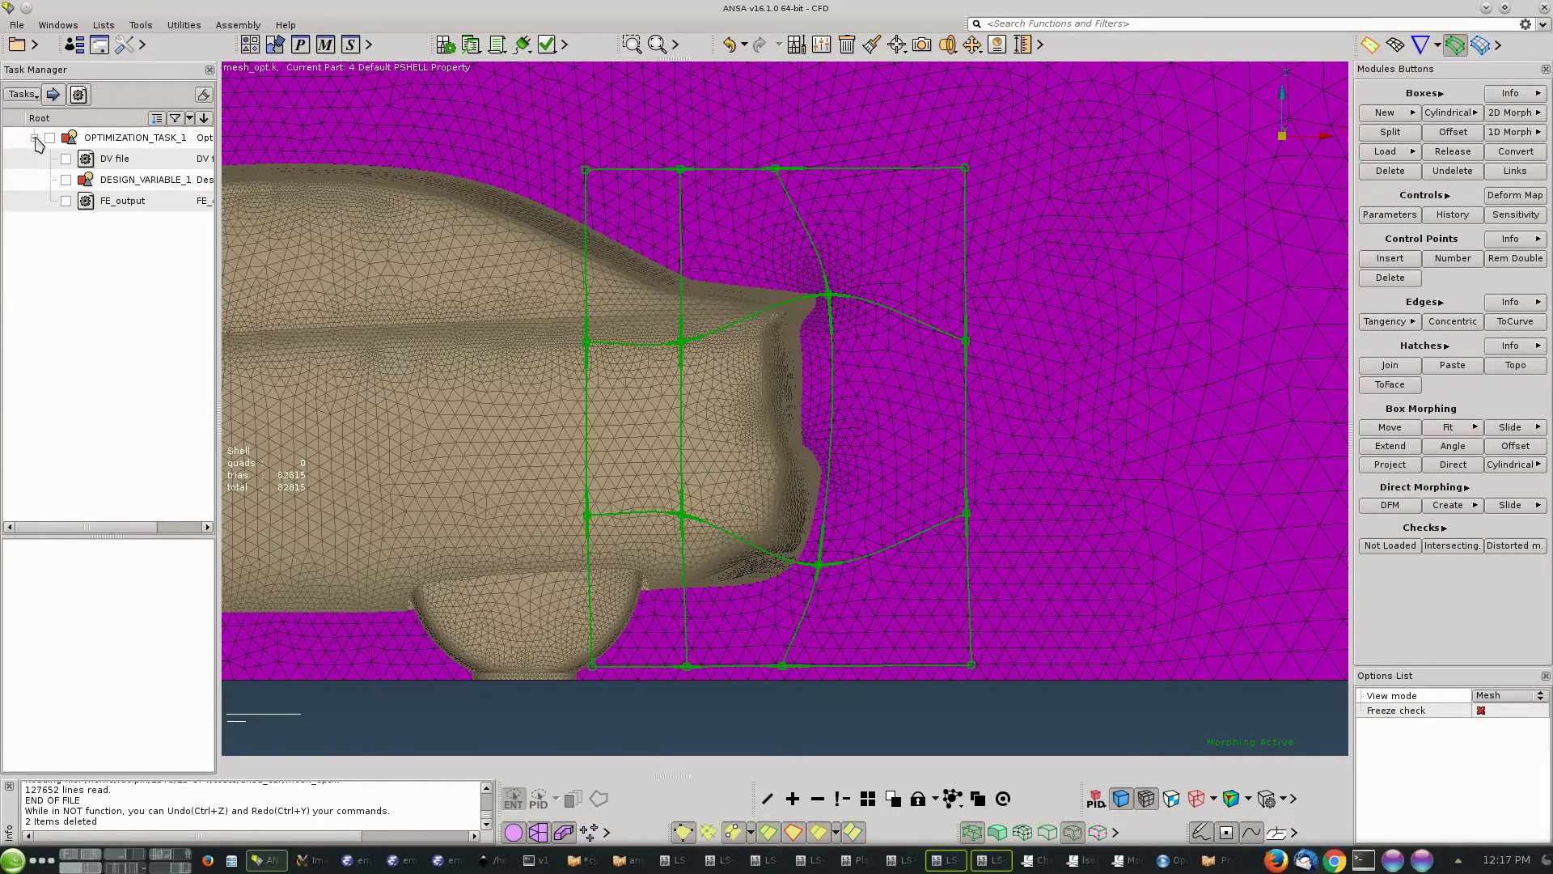
{"action": "left_click", "coordinate": [117, 145]}
{"action": "right_click", "coordinate": [116, 145]}
{"action": "mouse_move", "coordinate": [146, 154]}
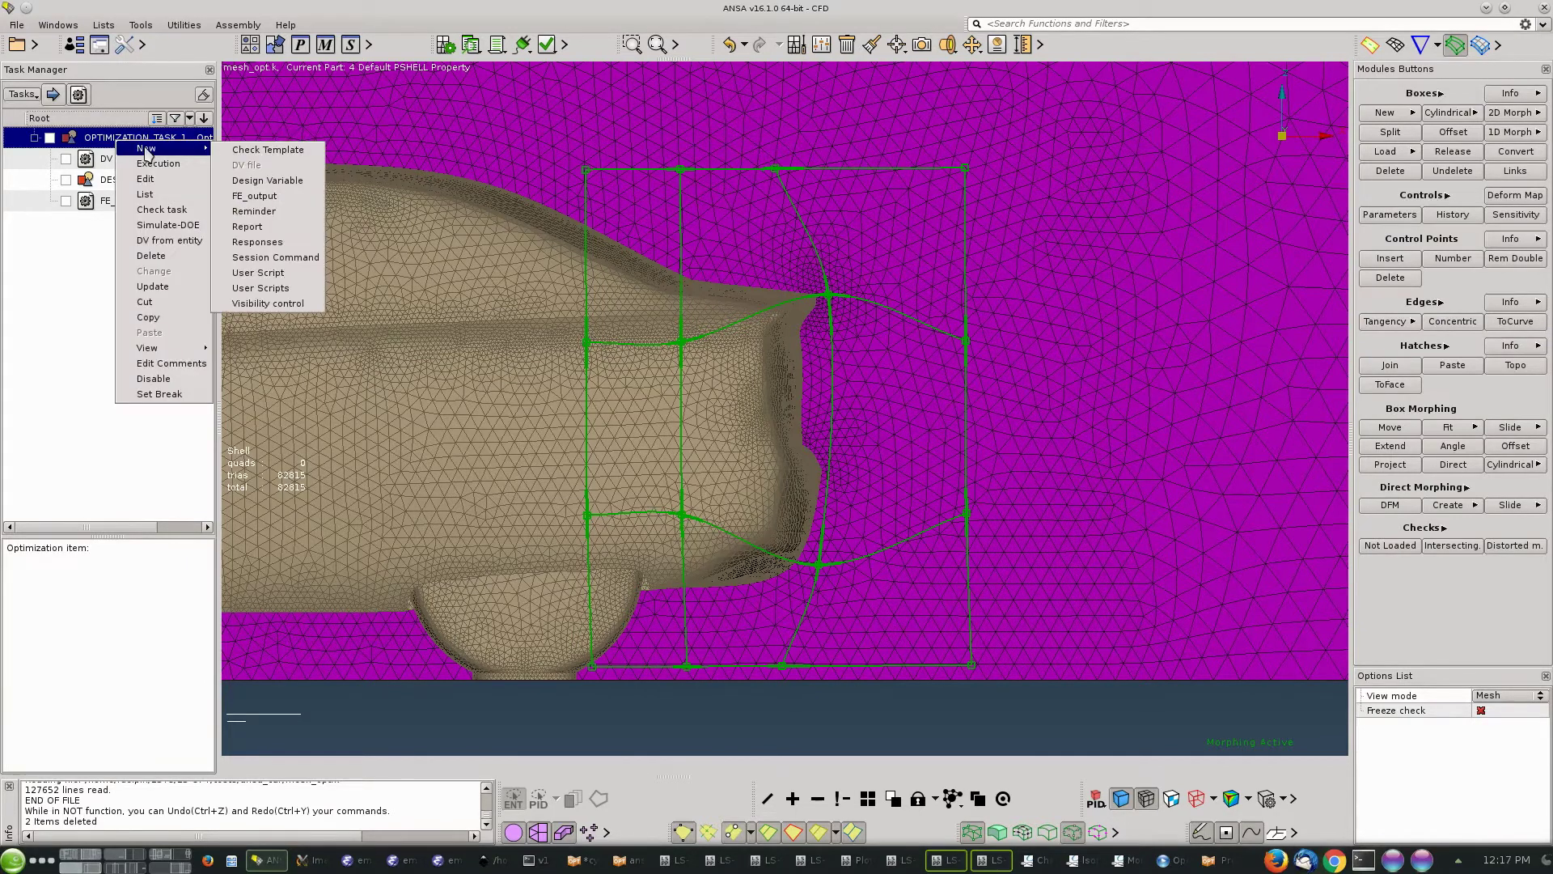
{"action": "left_click", "coordinate": [257, 181]}
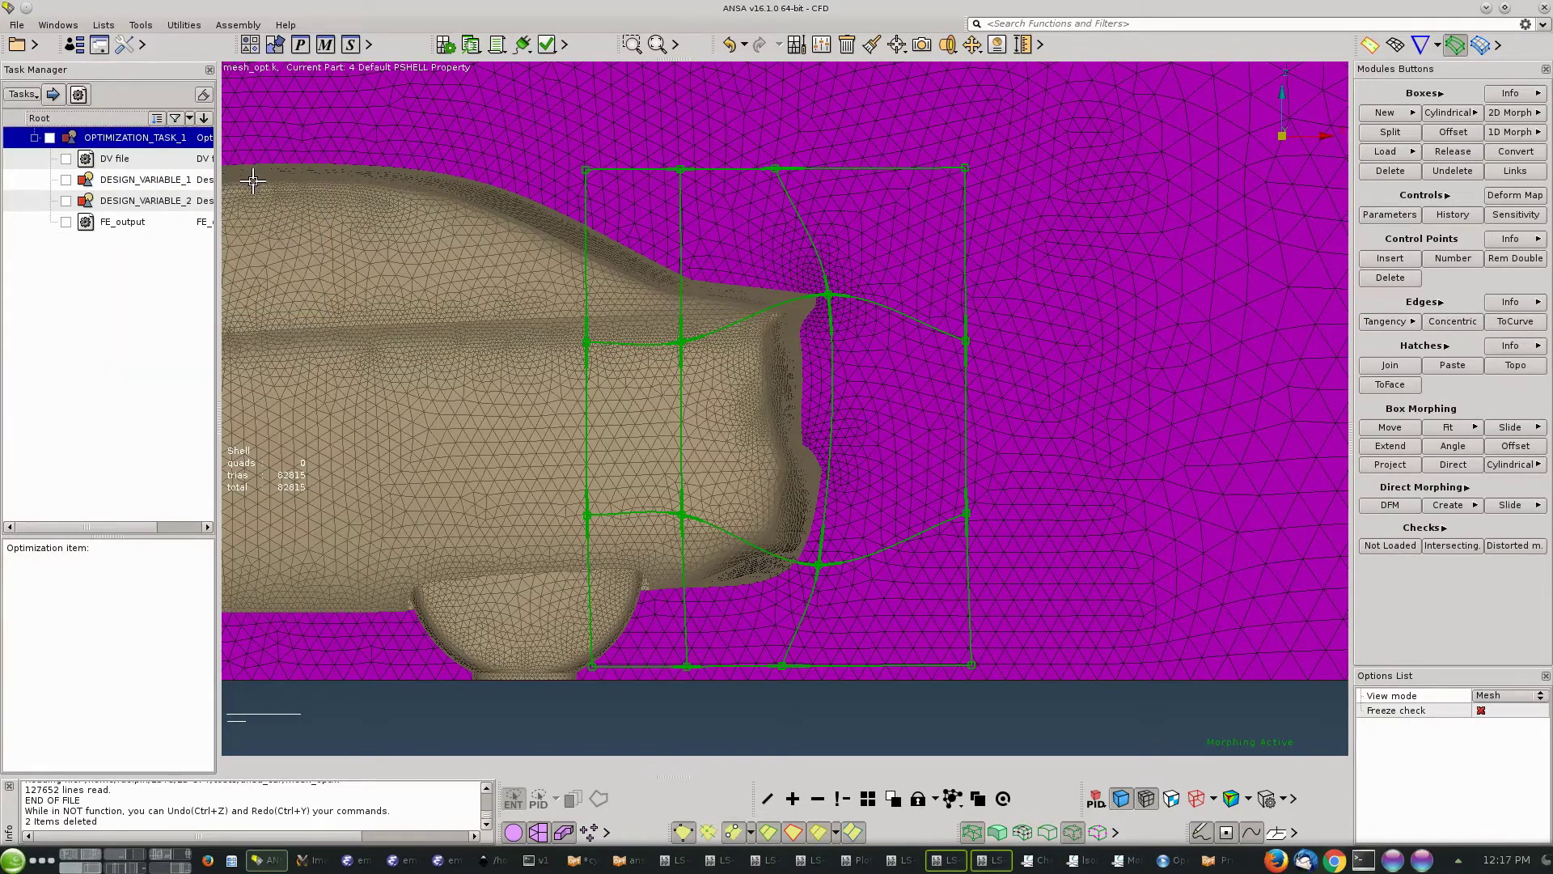
{"action": "left_click", "coordinate": [135, 161]}
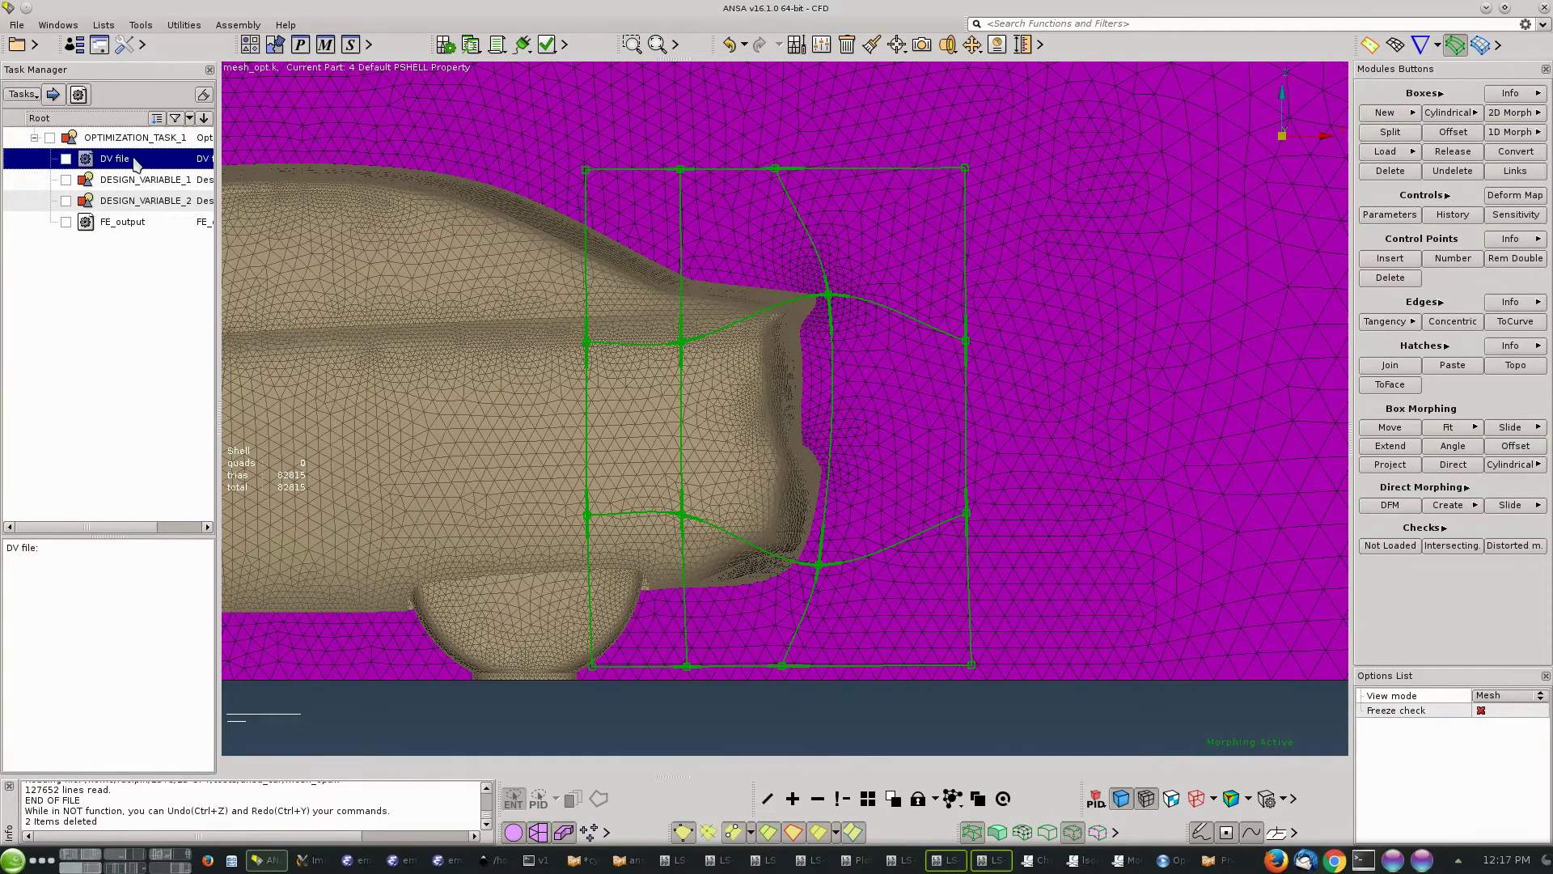
Save the design-variable file as ansa_car_DV.txt in the ansa_car tests folder.
{"action": "double_click", "coordinate": [135, 162]}
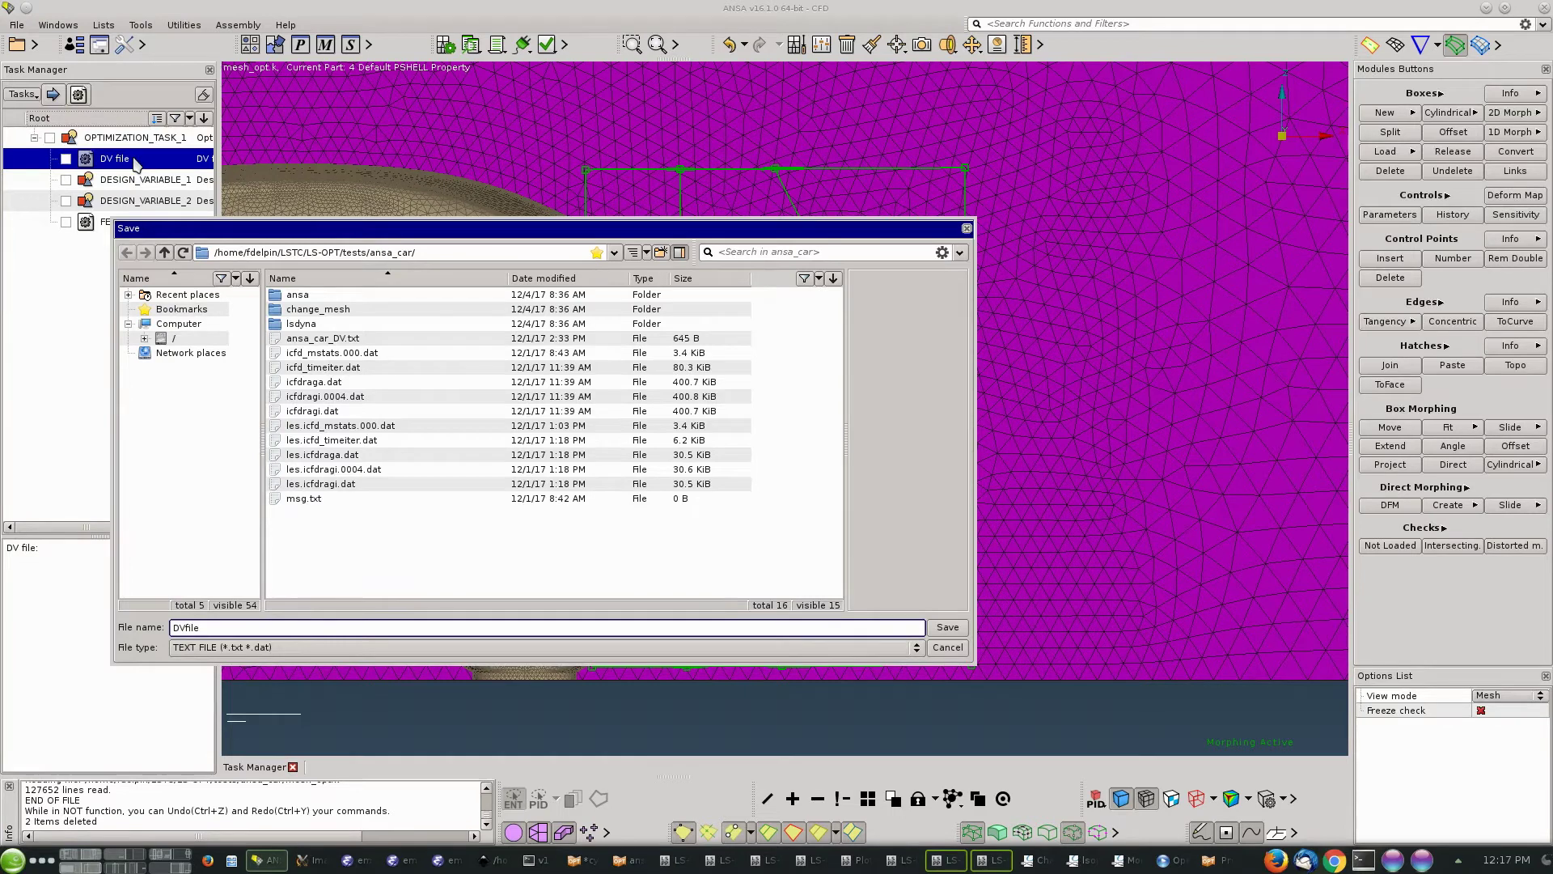
{"action": "key", "text": "ctrl+a"}
{"action": "type", "text": "ansa_car_"}
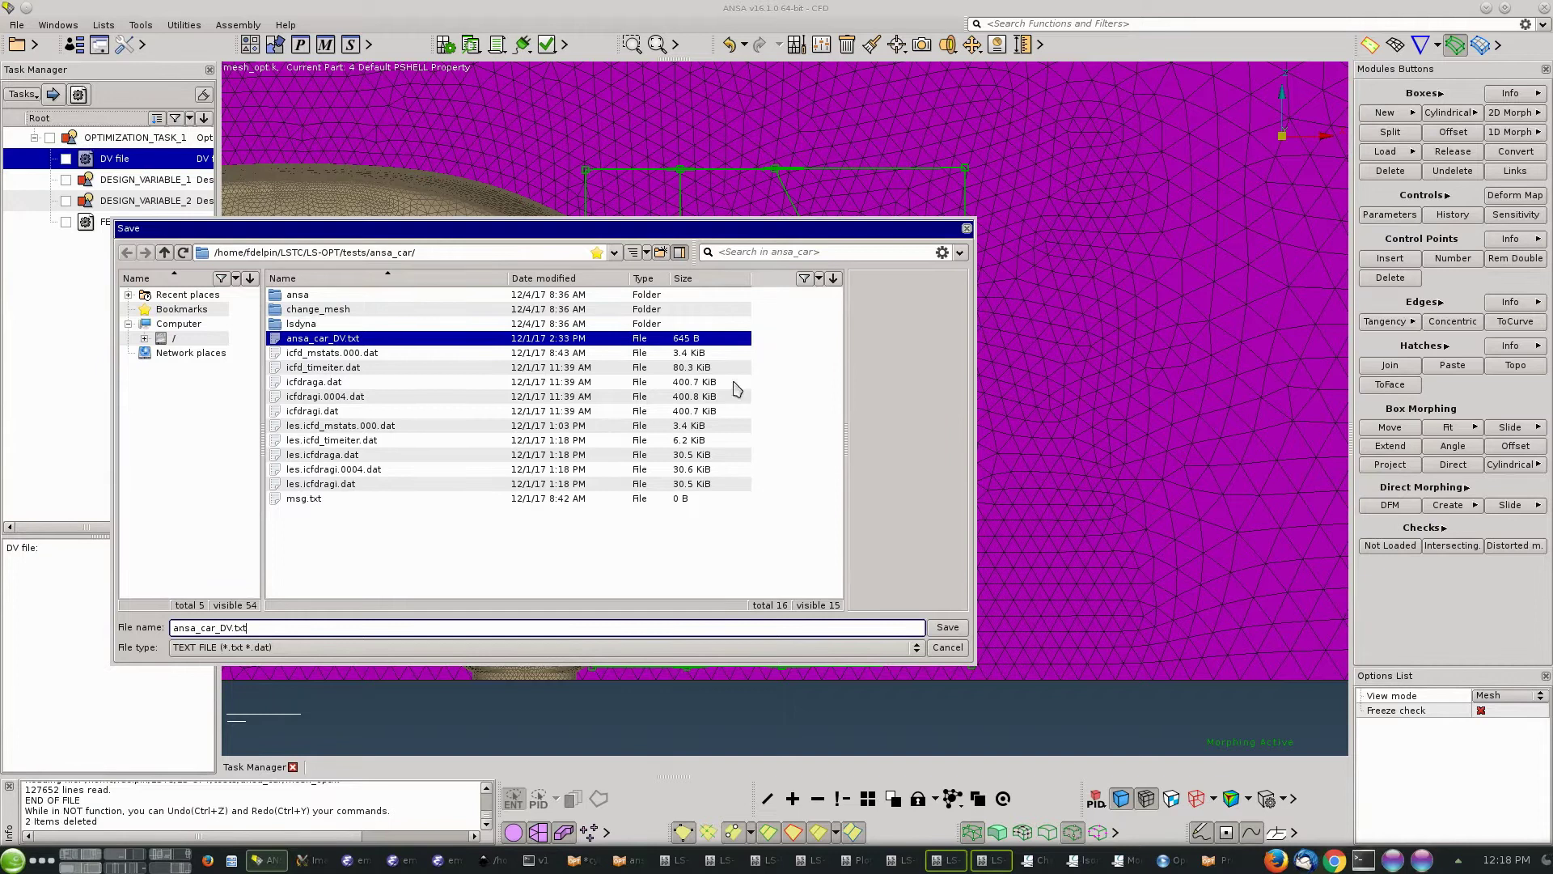
{"action": "left_click", "coordinate": [946, 627]}
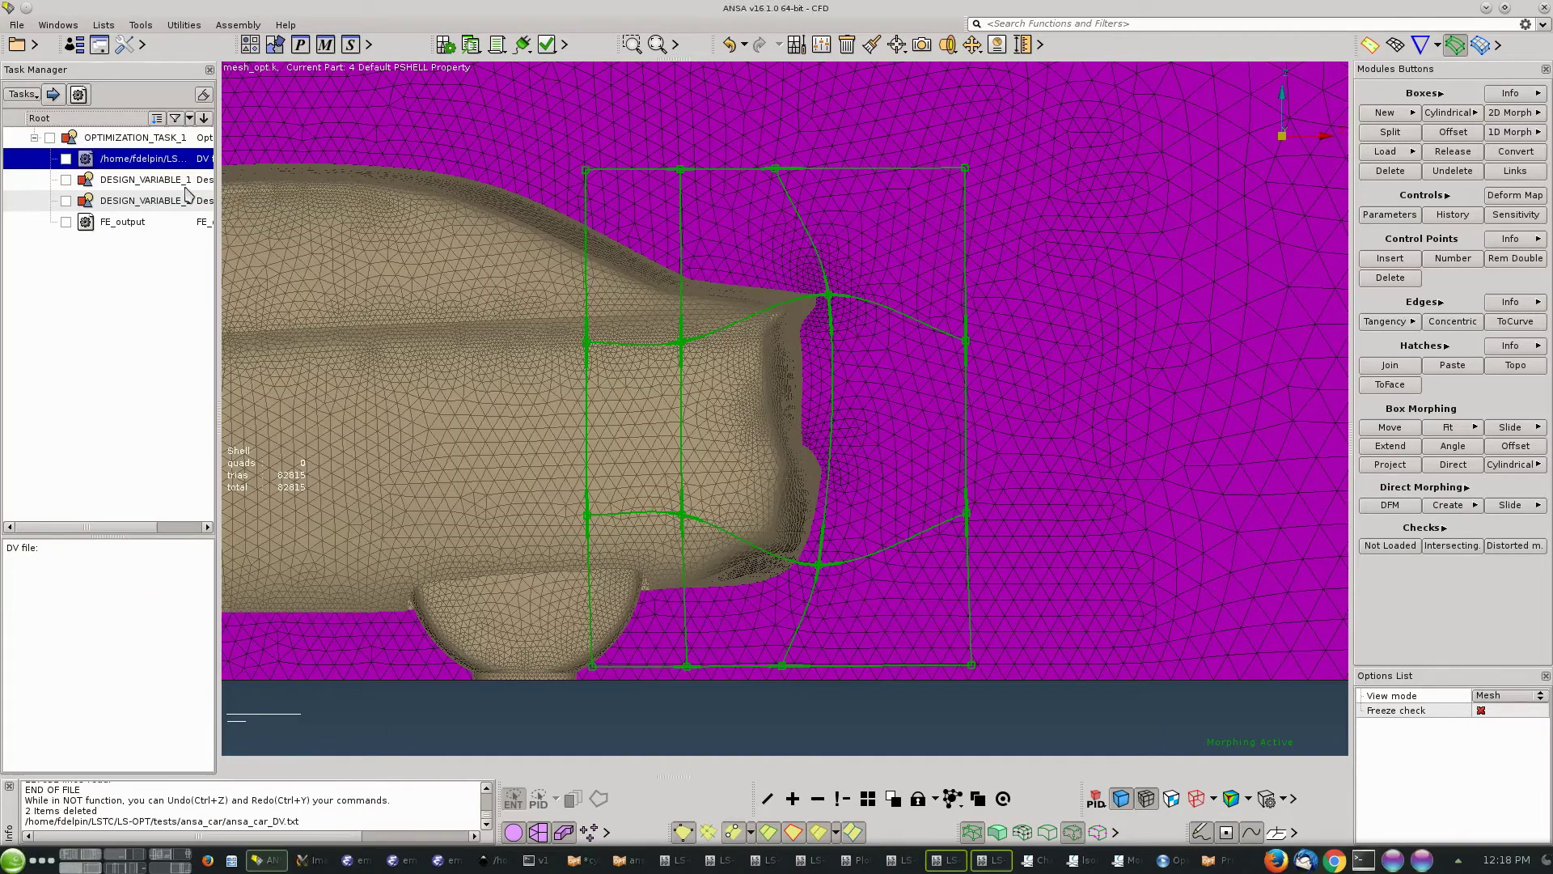
Add a MORPH PARAMETER under DESIGN_VARIABLE_1 and DESIGN_VARIABLE_2, then edit DESIGN_VARIABLE_1.
{"action": "left_click", "coordinate": [157, 186]}
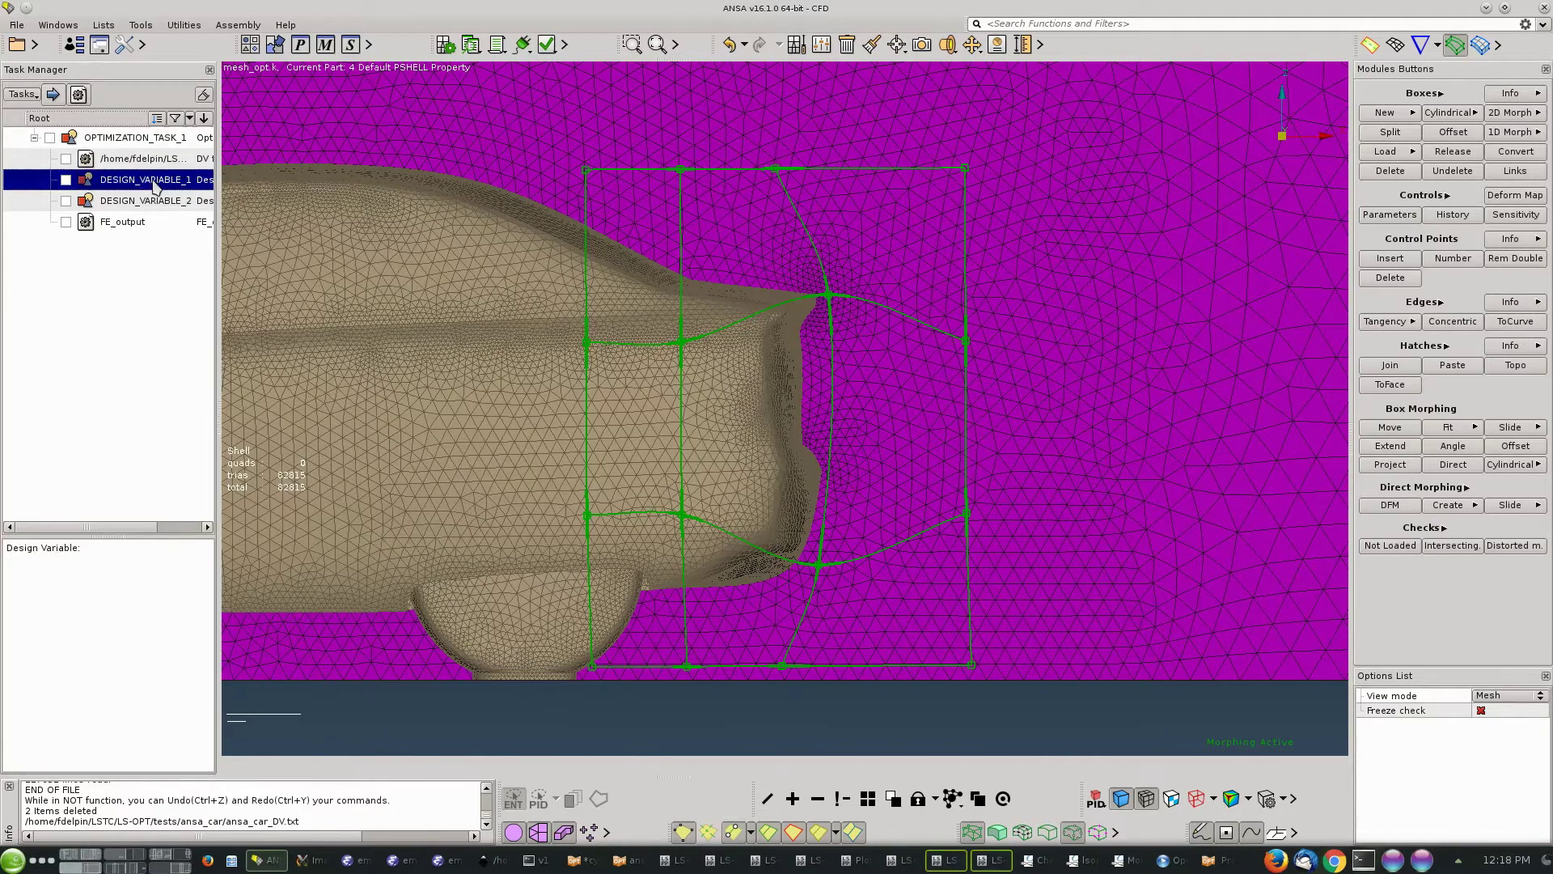
{"action": "right_click", "coordinate": [157, 185]}
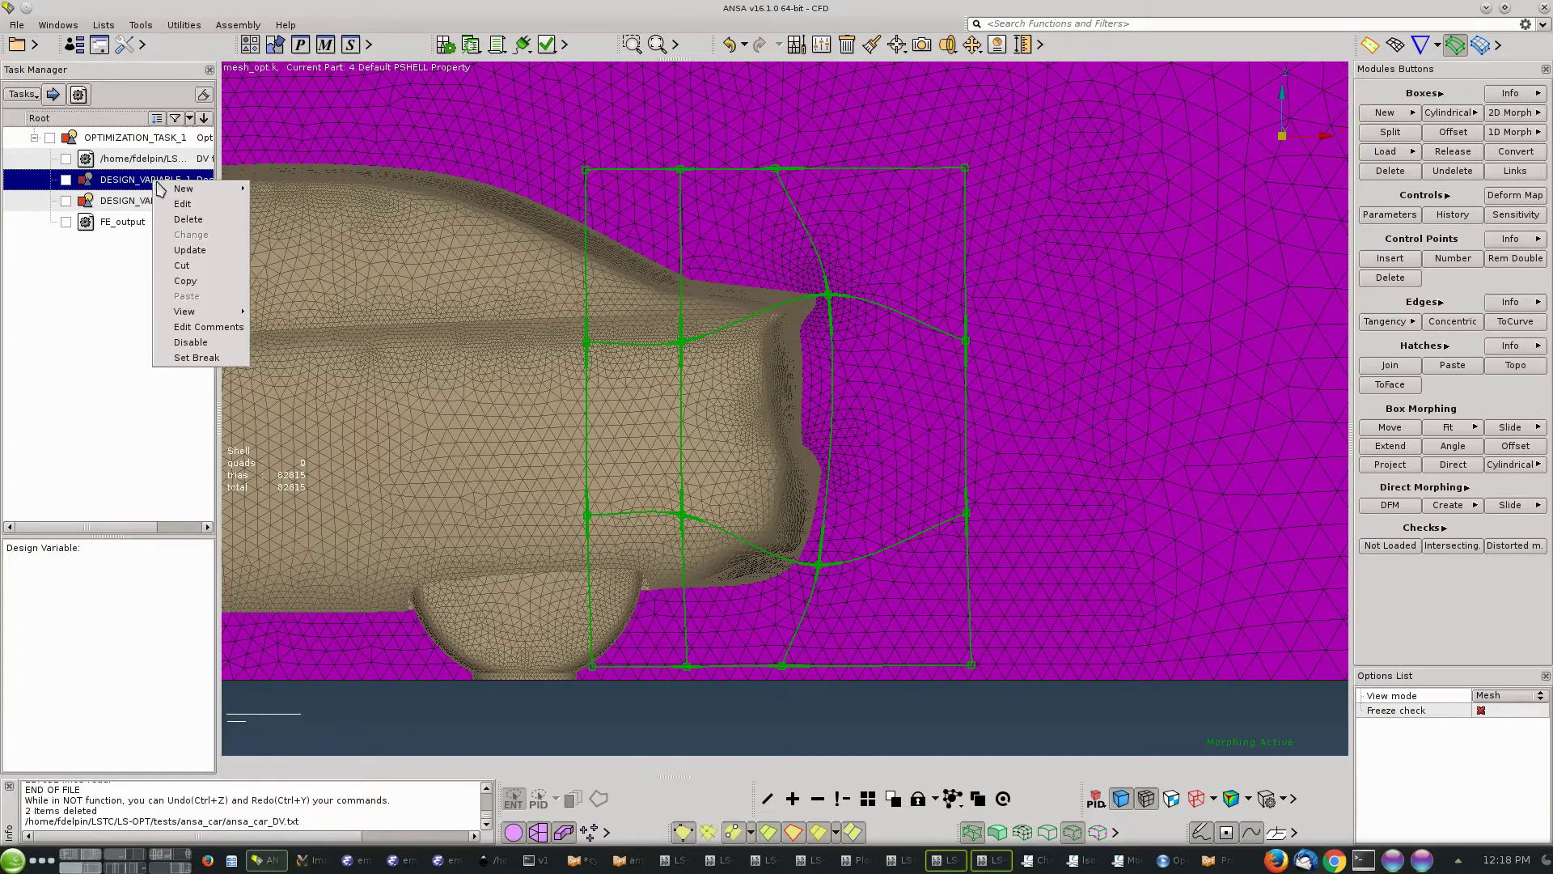
{"action": "mouse_move", "coordinate": [206, 189]}
{"action": "left_click", "coordinate": [308, 220]}
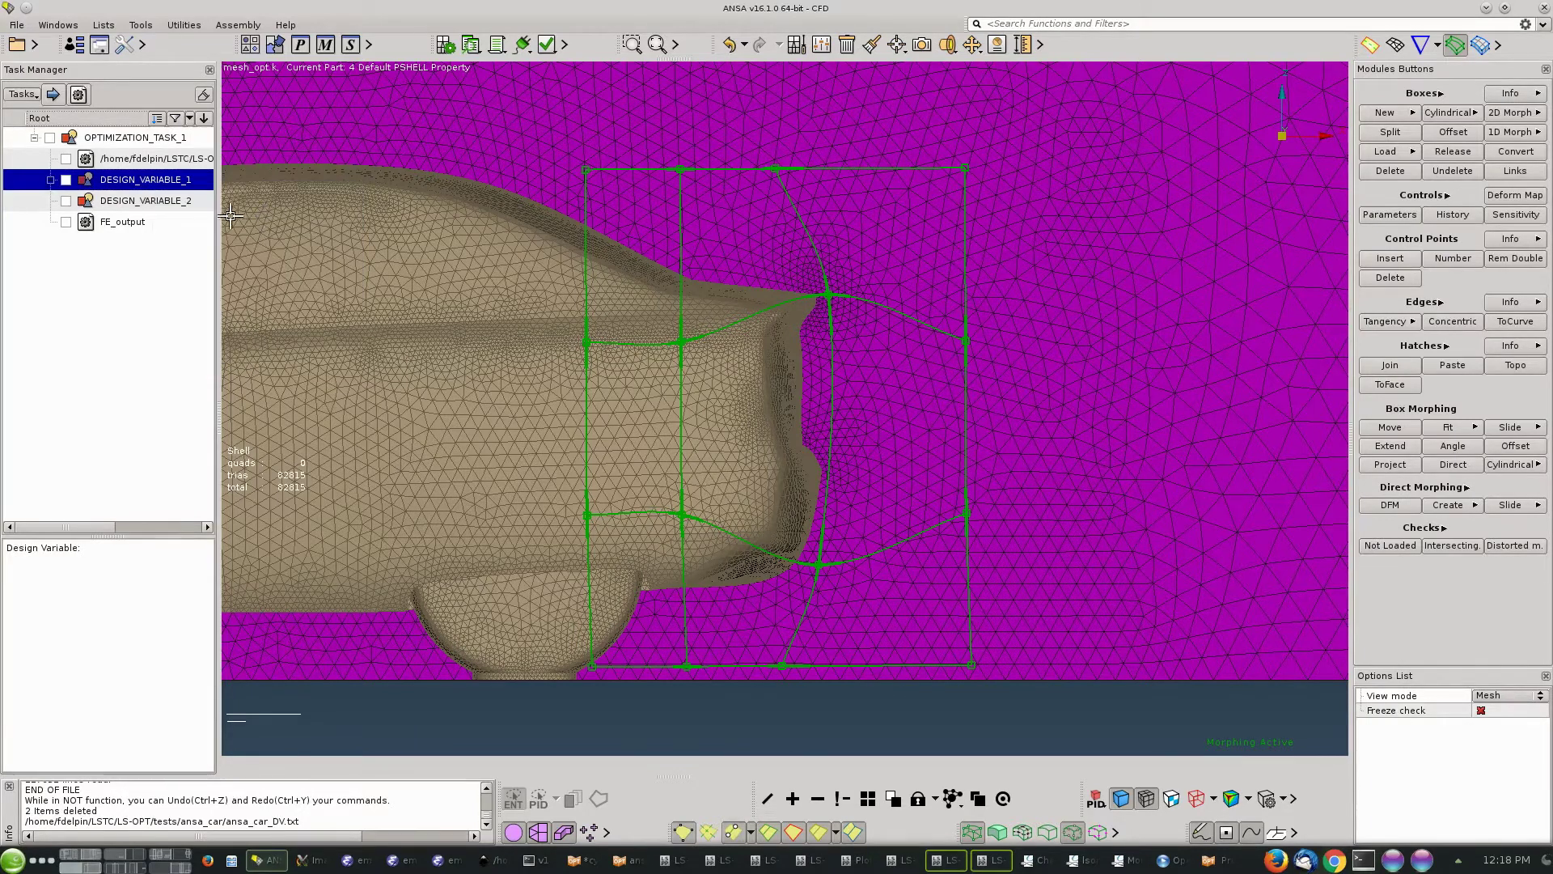
{"action": "left_click", "coordinate": [51, 179]}
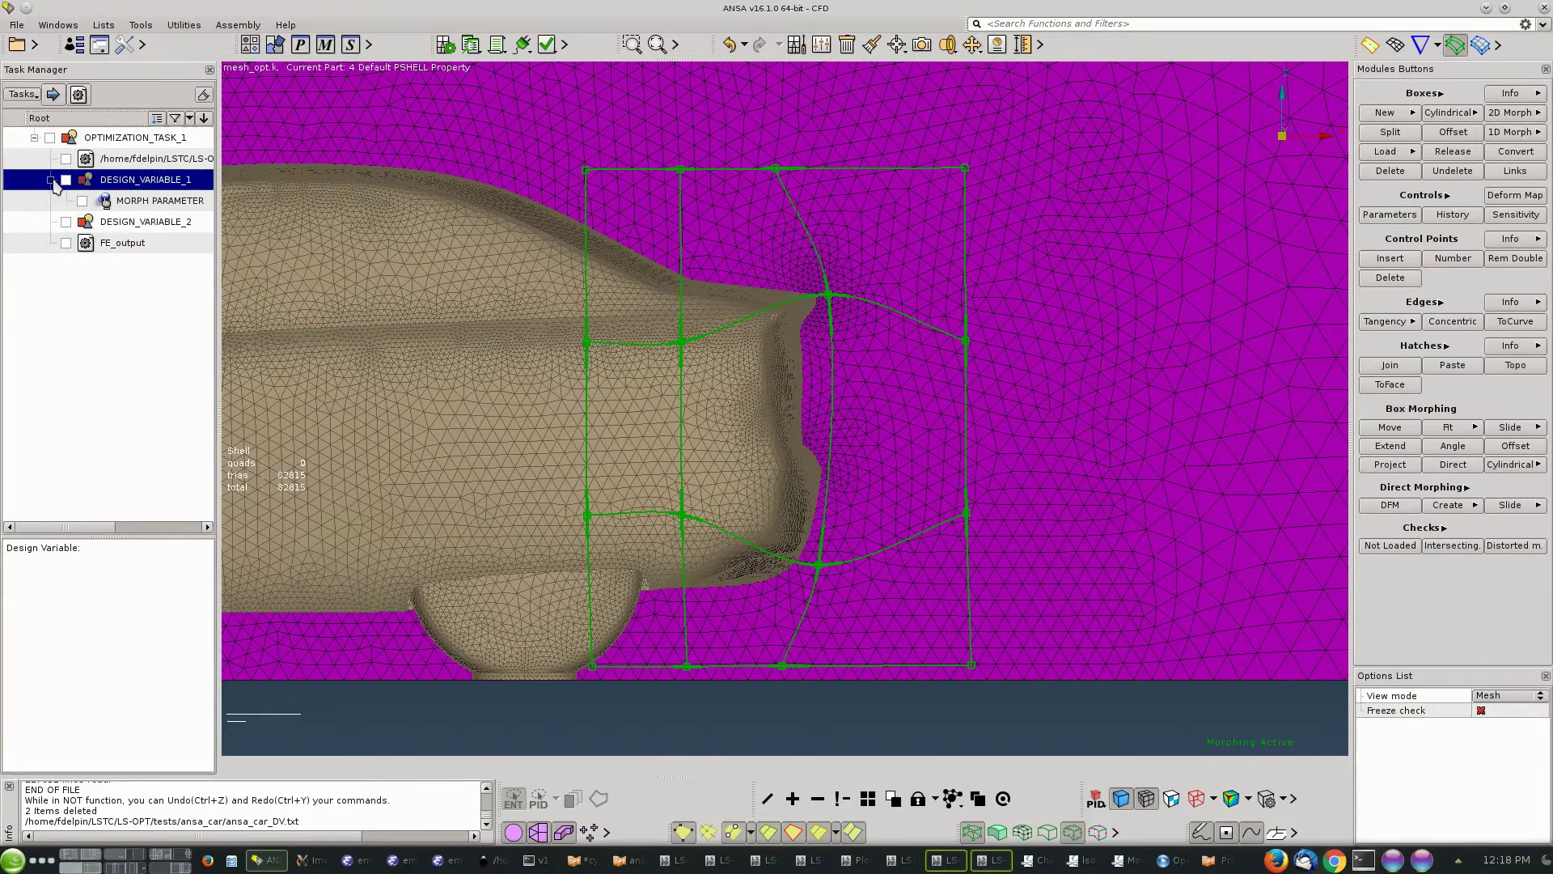
{"action": "right_click", "coordinate": [132, 222]}
{"action": "mouse_move", "coordinate": [157, 228]}
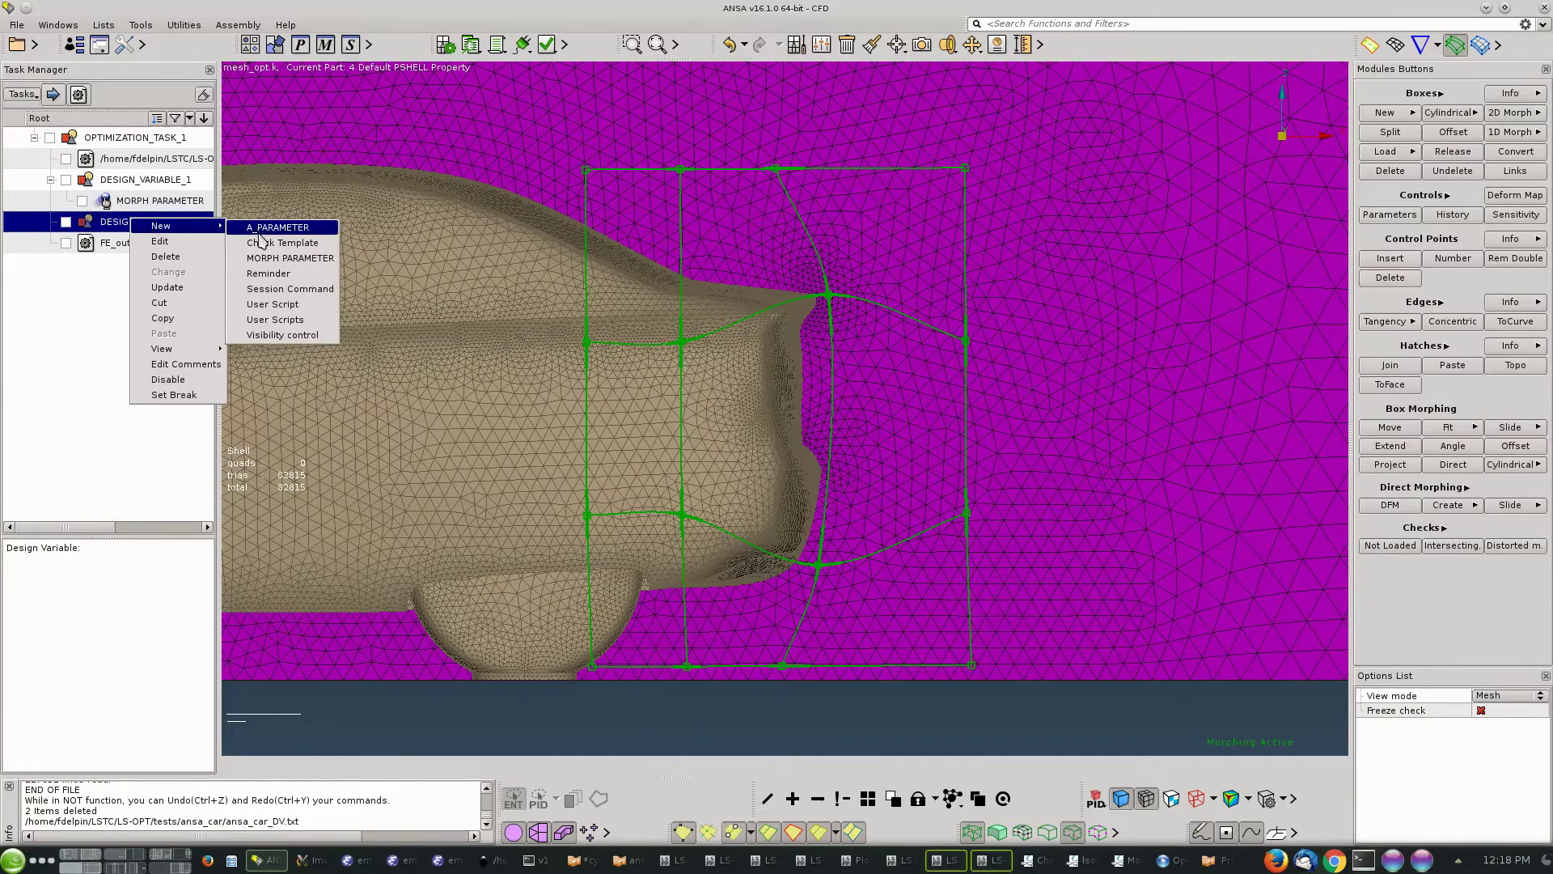
{"action": "left_click", "coordinate": [271, 258]}
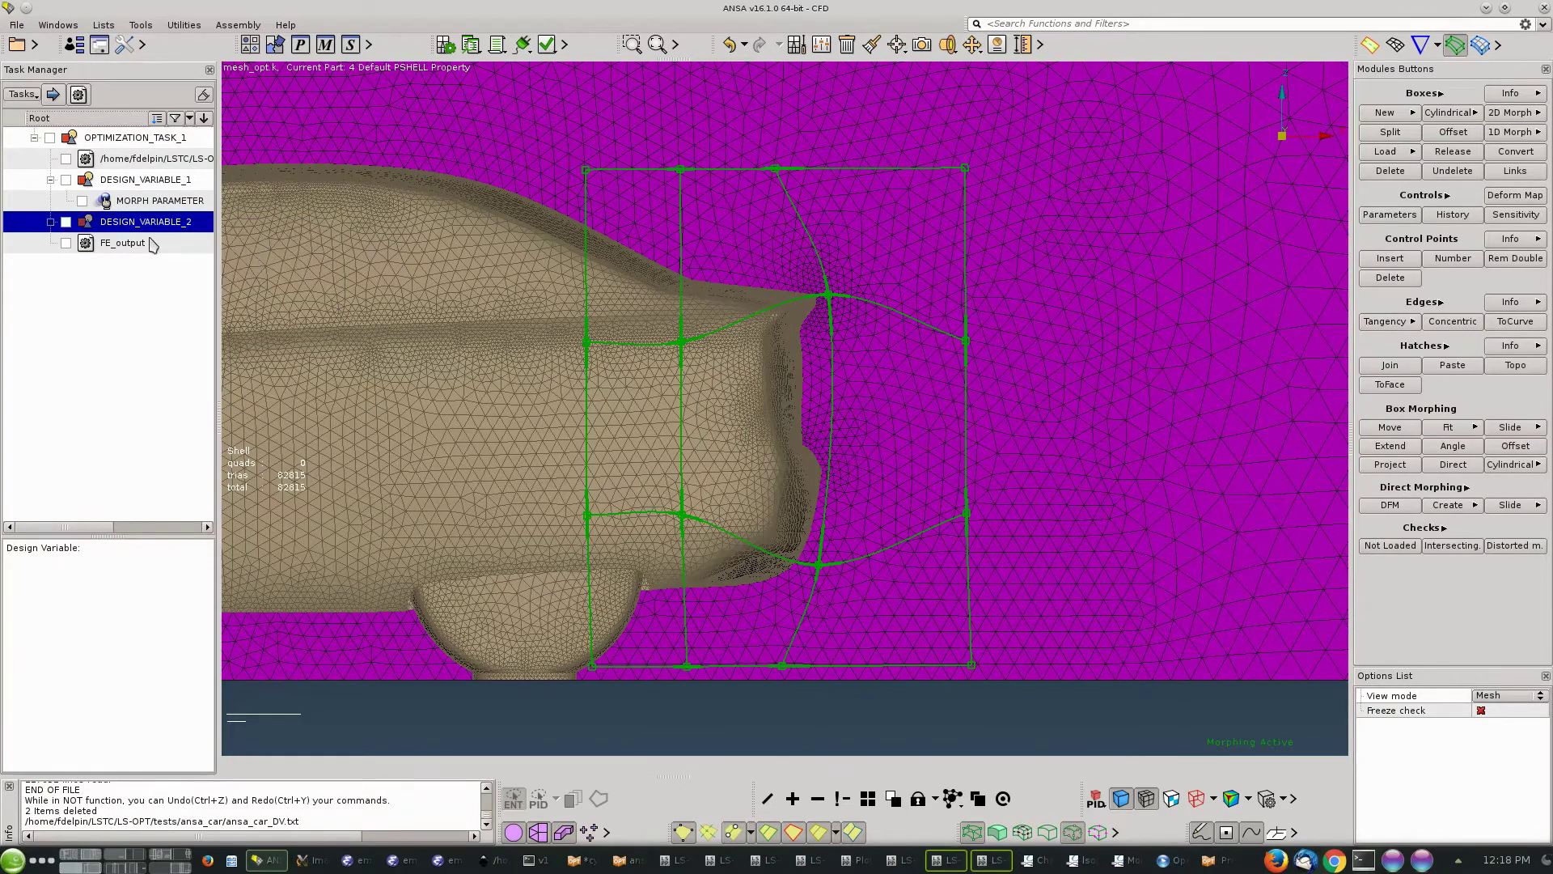
{"action": "left_click", "coordinate": [51, 222]}
{"action": "right_click", "coordinate": [132, 180]}
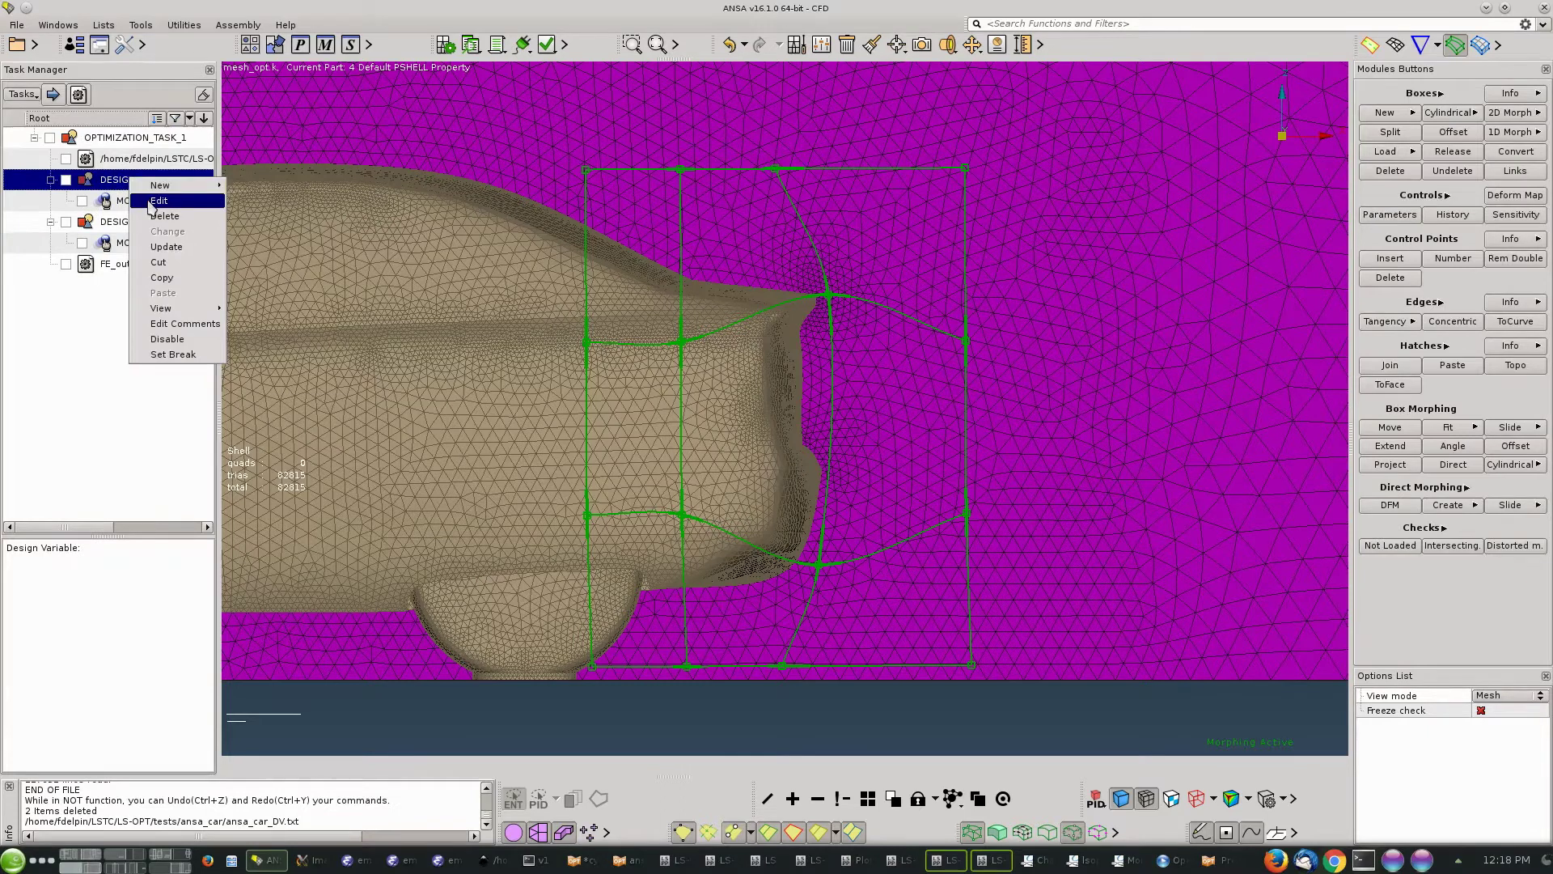
{"action": "left_click", "coordinate": [152, 199]}
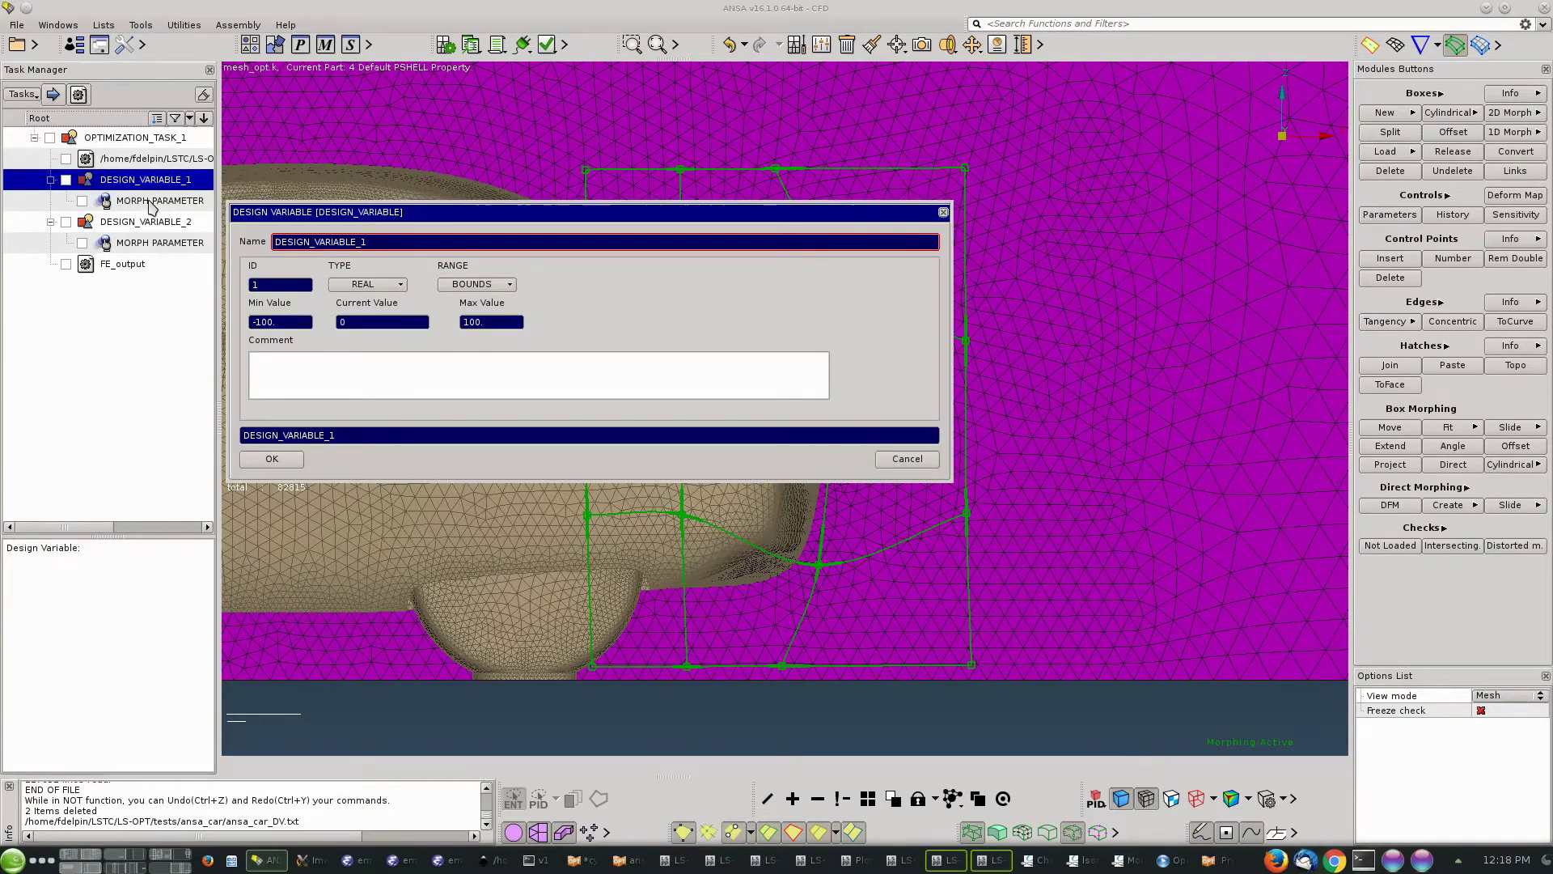
Rename DESIGN_VARIABLE_1 to top_point, bounds -0.2 to 0.2, linked to the top_point morph parameter.
{"action": "key", "text": "ctrl+a"}
{"action": "type", "text": "t"}
{"action": "left_click", "coordinate": [299, 320]}
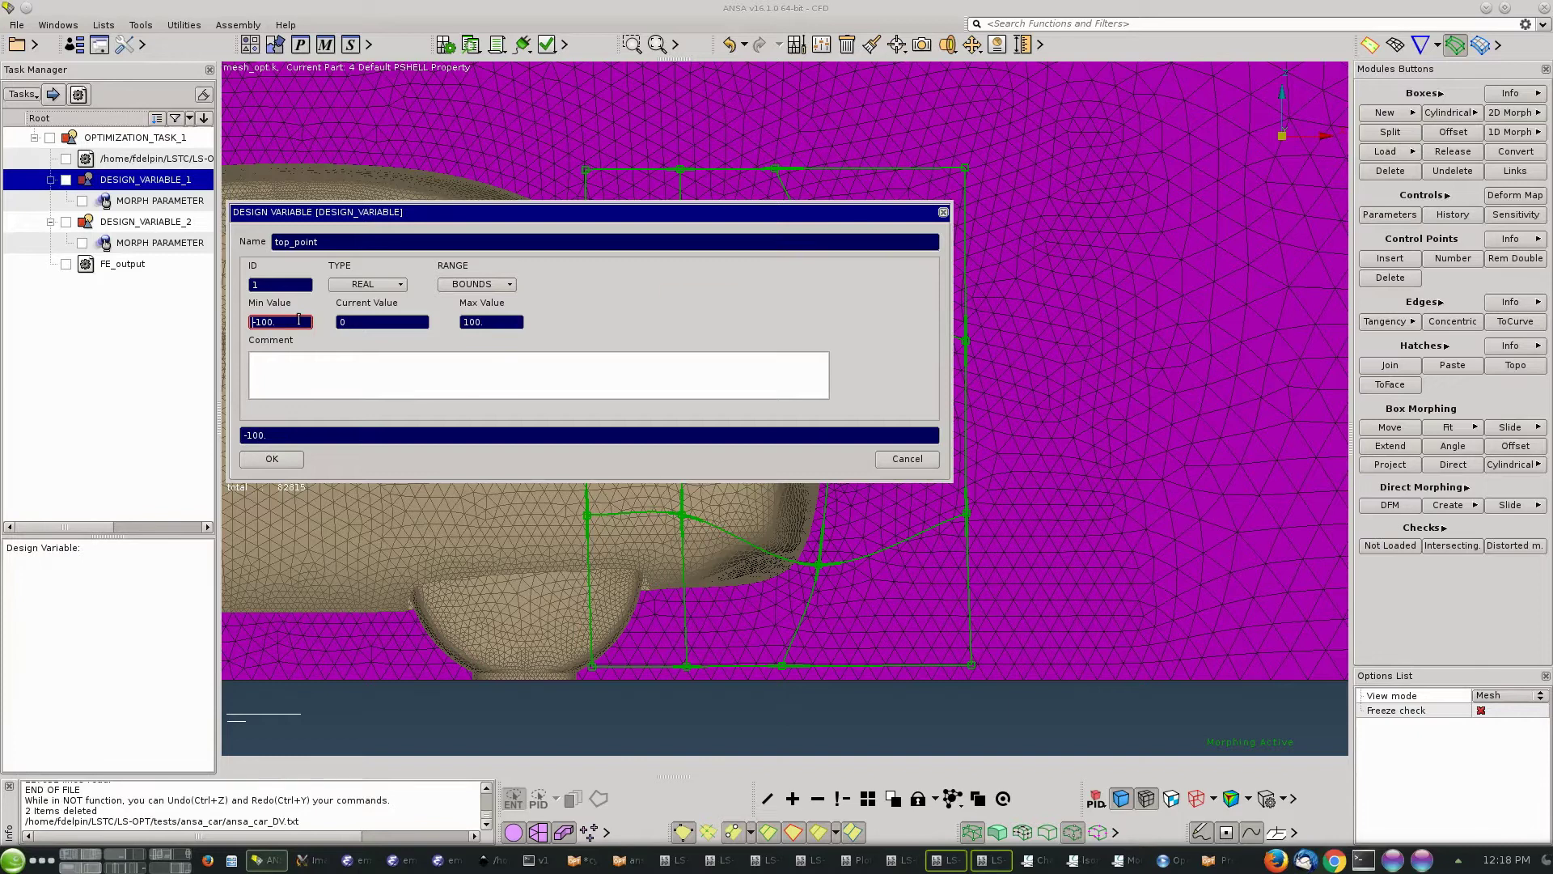
{"action": "double_click", "coordinate": [299, 319]}
{"action": "type", "text": "-0.2"}
{"action": "key", "text": "Tab"}
{"action": "key", "text": "Tab"}
{"action": "type", "text": "0.2"}
{"action": "left_click", "coordinate": [279, 459]}
{"action": "double_click", "coordinate": [183, 203]}
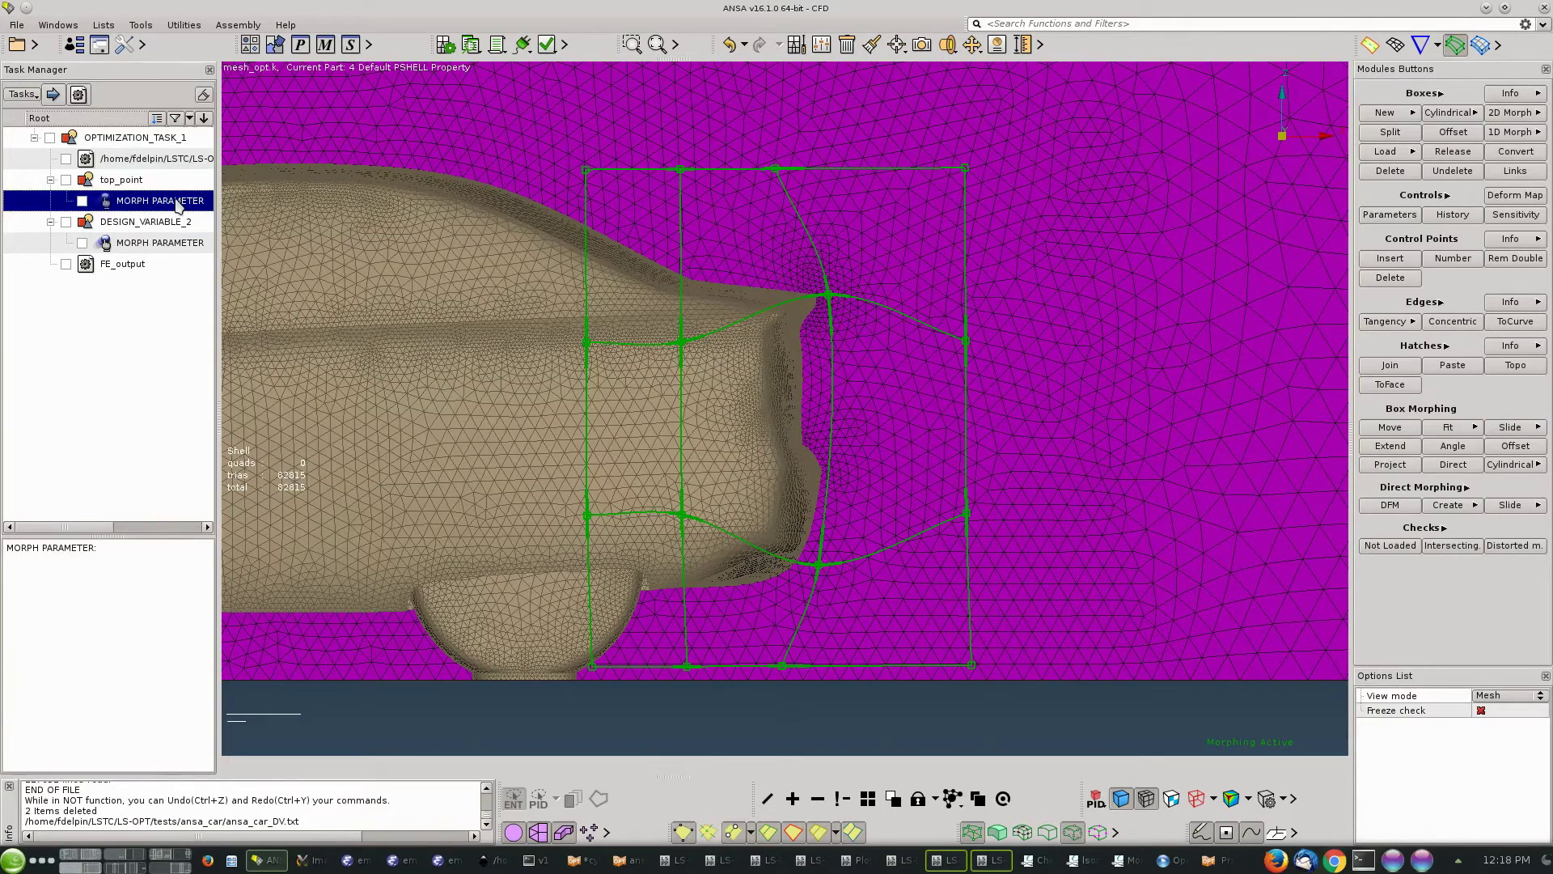
{"action": "left_click", "coordinate": [277, 250]}
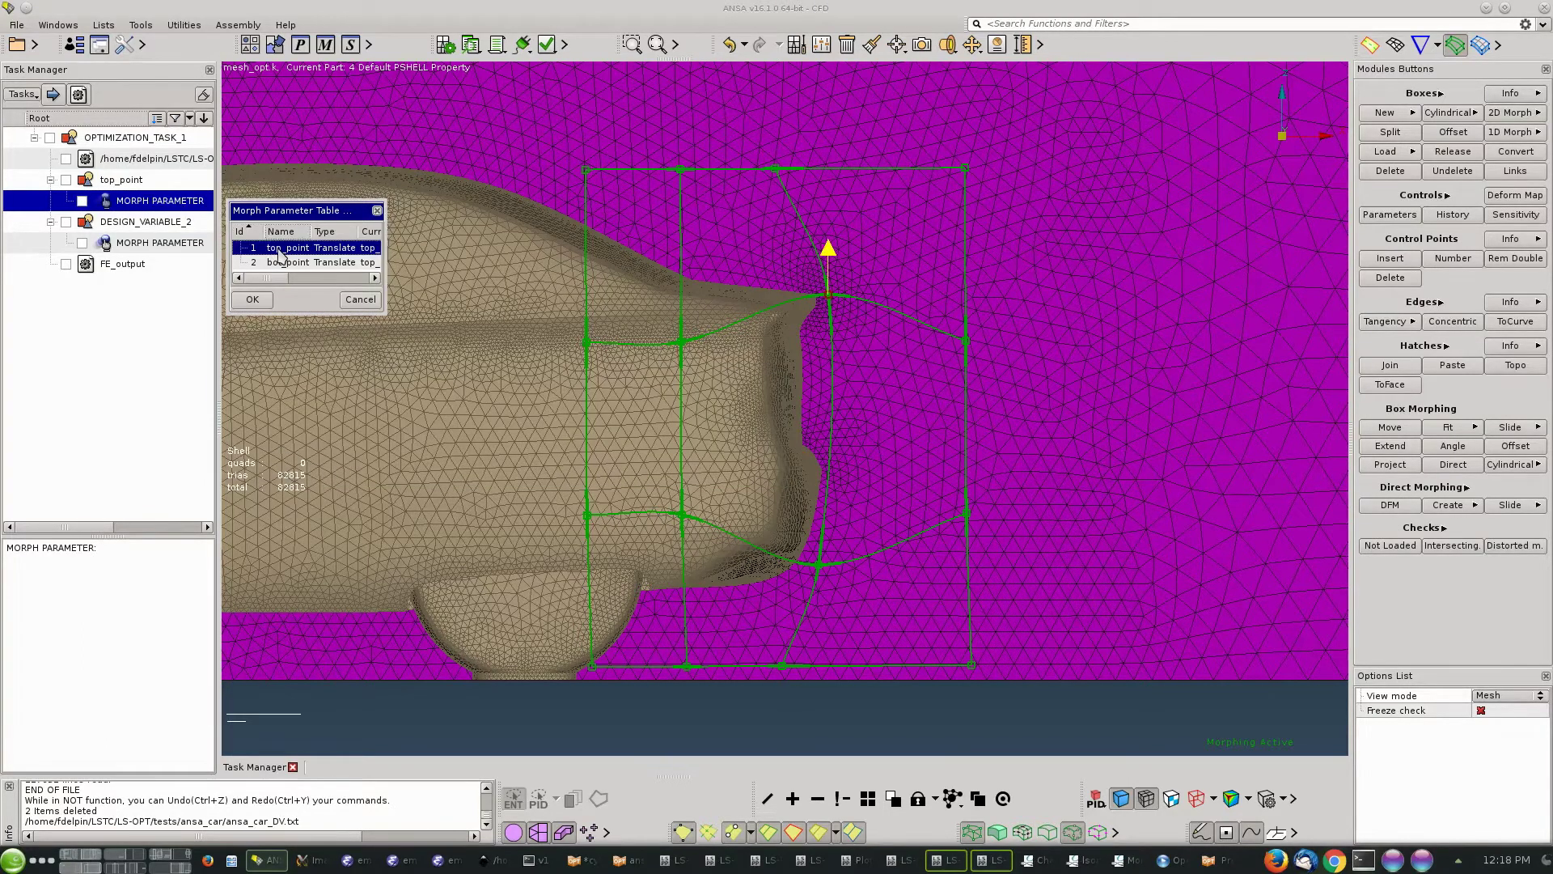
{"action": "left_click", "coordinate": [261, 298]}
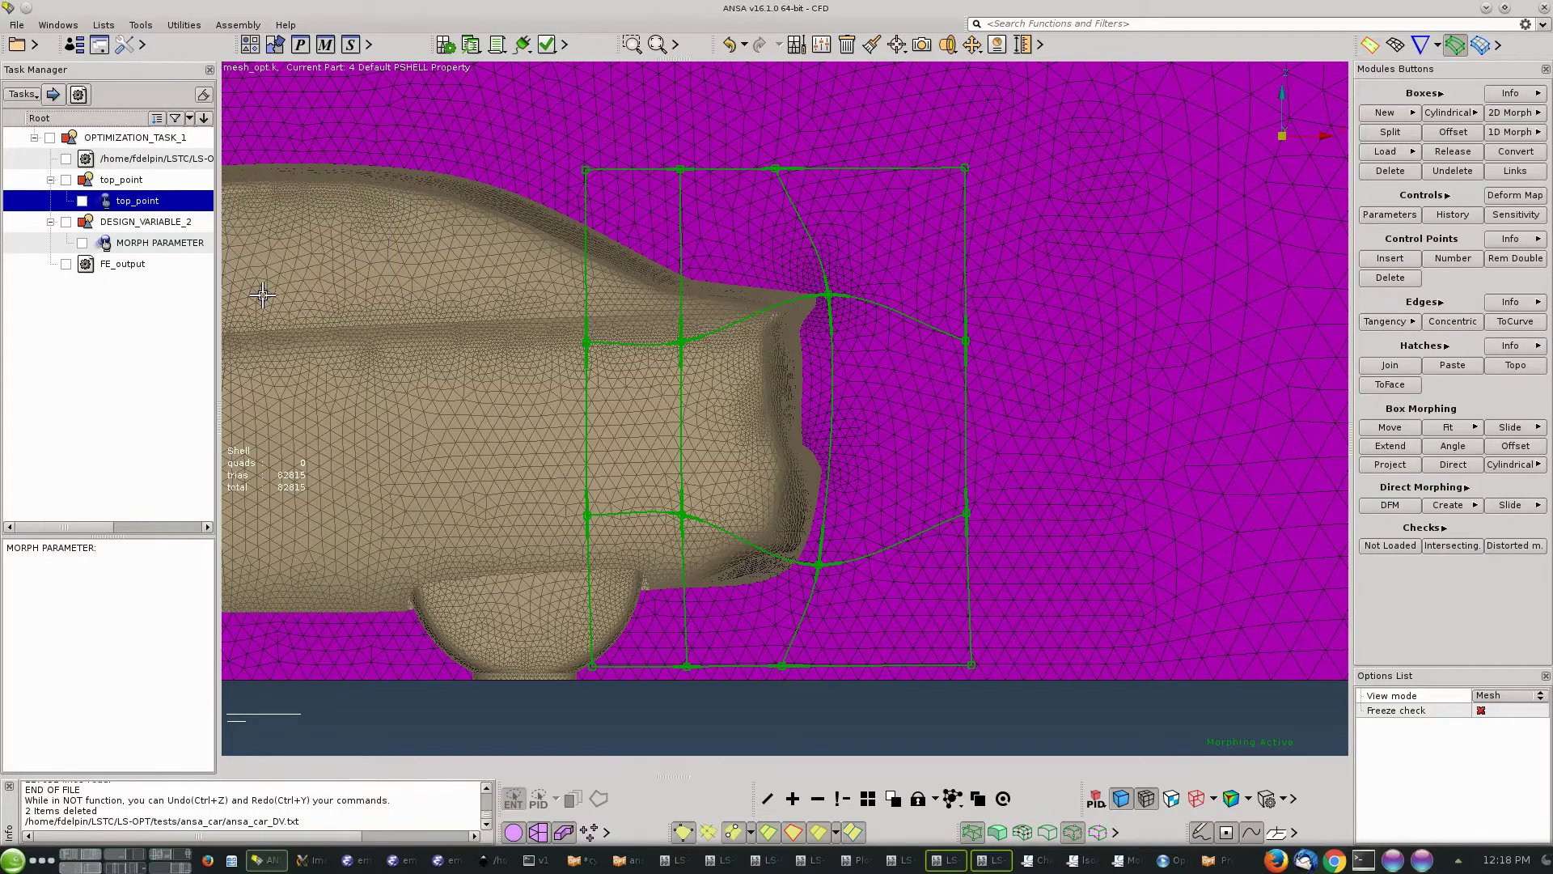
Rename DESIGN_VARIABLE_2 to bot_point, bounds -0.2 to 0, linked to the bot_point morph parameter.
{"action": "left_click", "coordinate": [153, 225]}
{"action": "right_click", "coordinate": [154, 227]}
{"action": "left_click", "coordinate": [174, 248]}
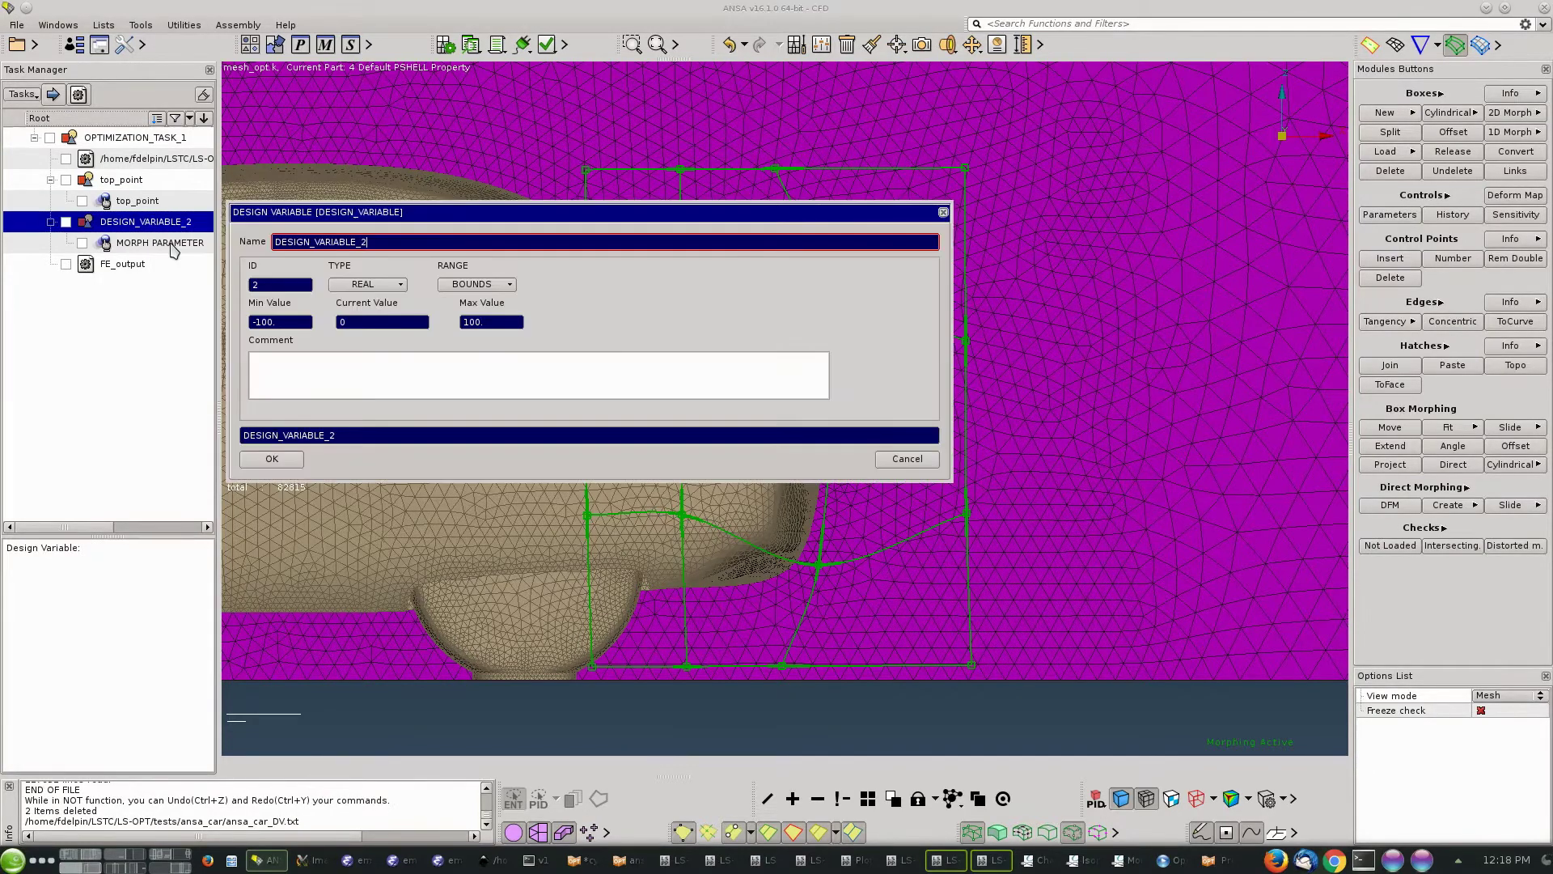
{"action": "key", "text": "ctrl+a"}
{"action": "type", "text": "bo"}
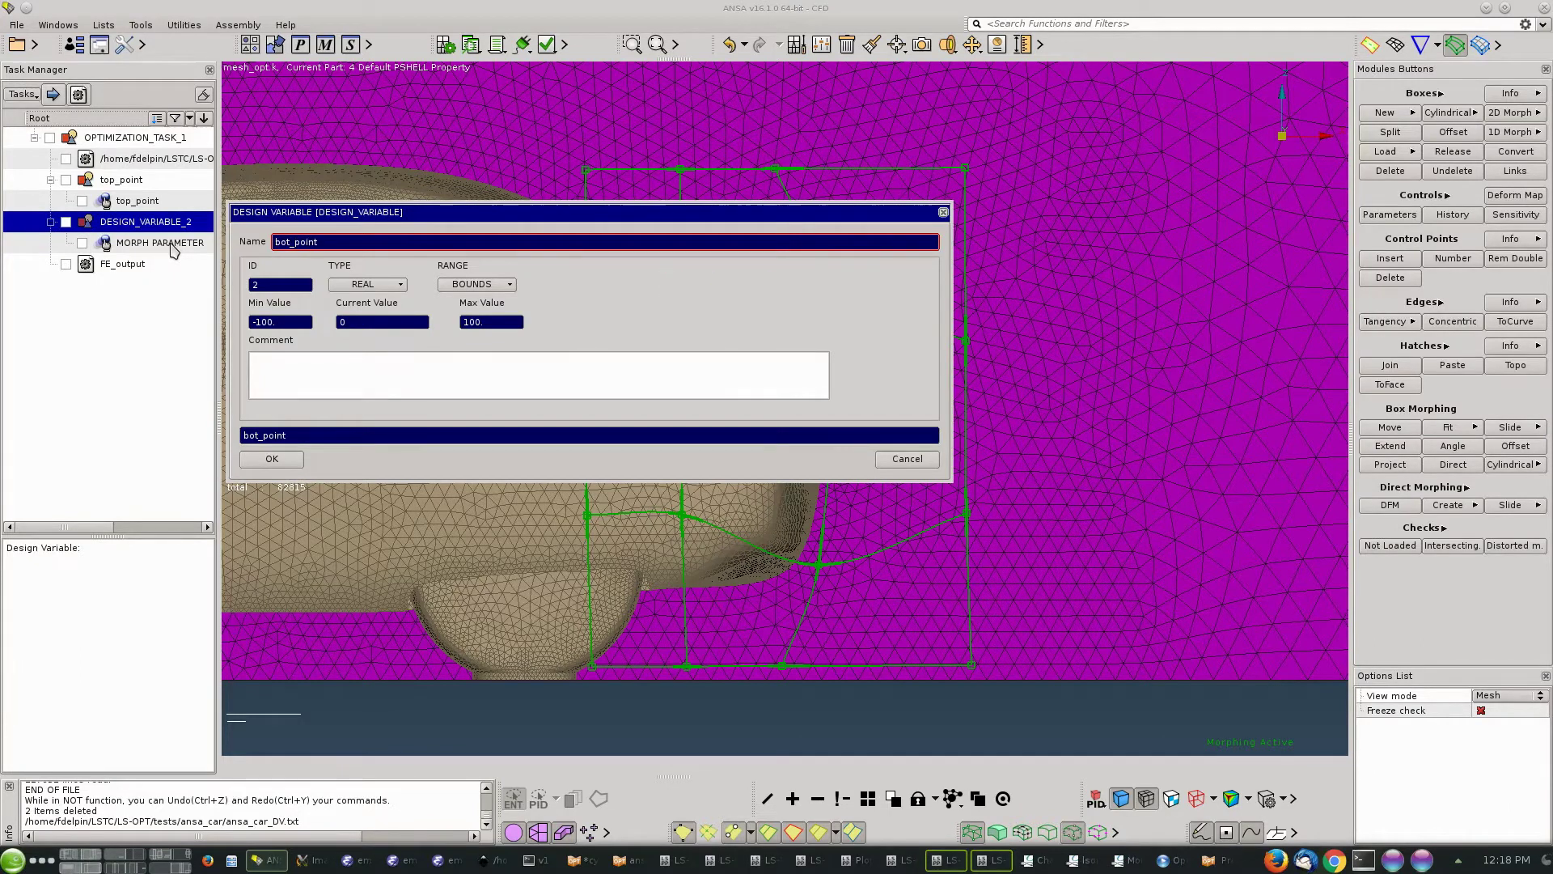
{"action": "left_click", "coordinate": [284, 323]}
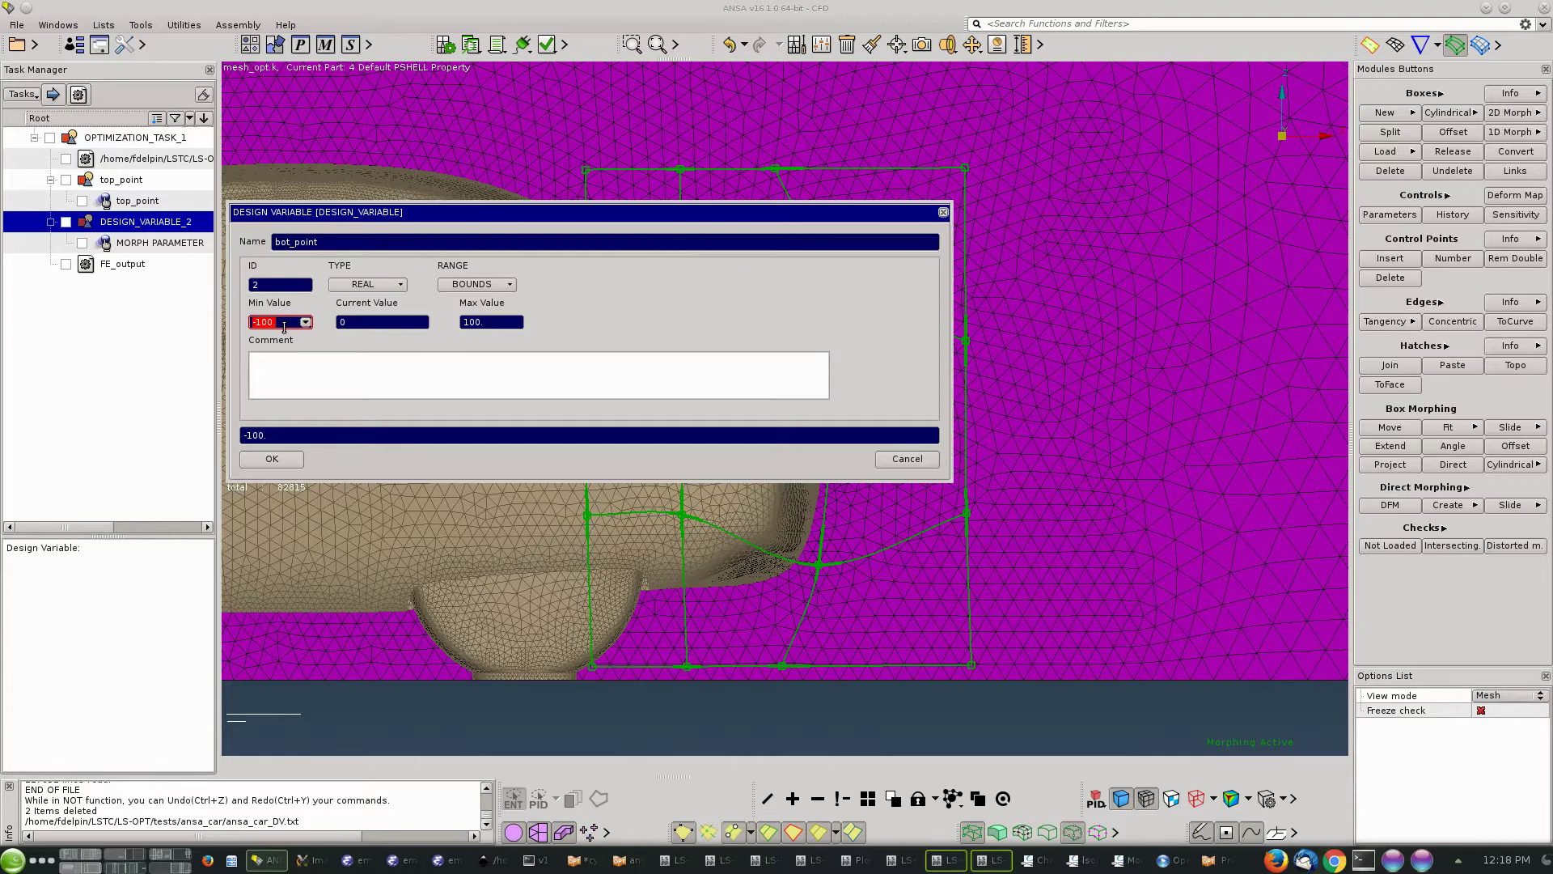
{"action": "type", "text": "-0.2"}
{"action": "key", "text": "Tab"}
{"action": "key", "text": "Tab"}
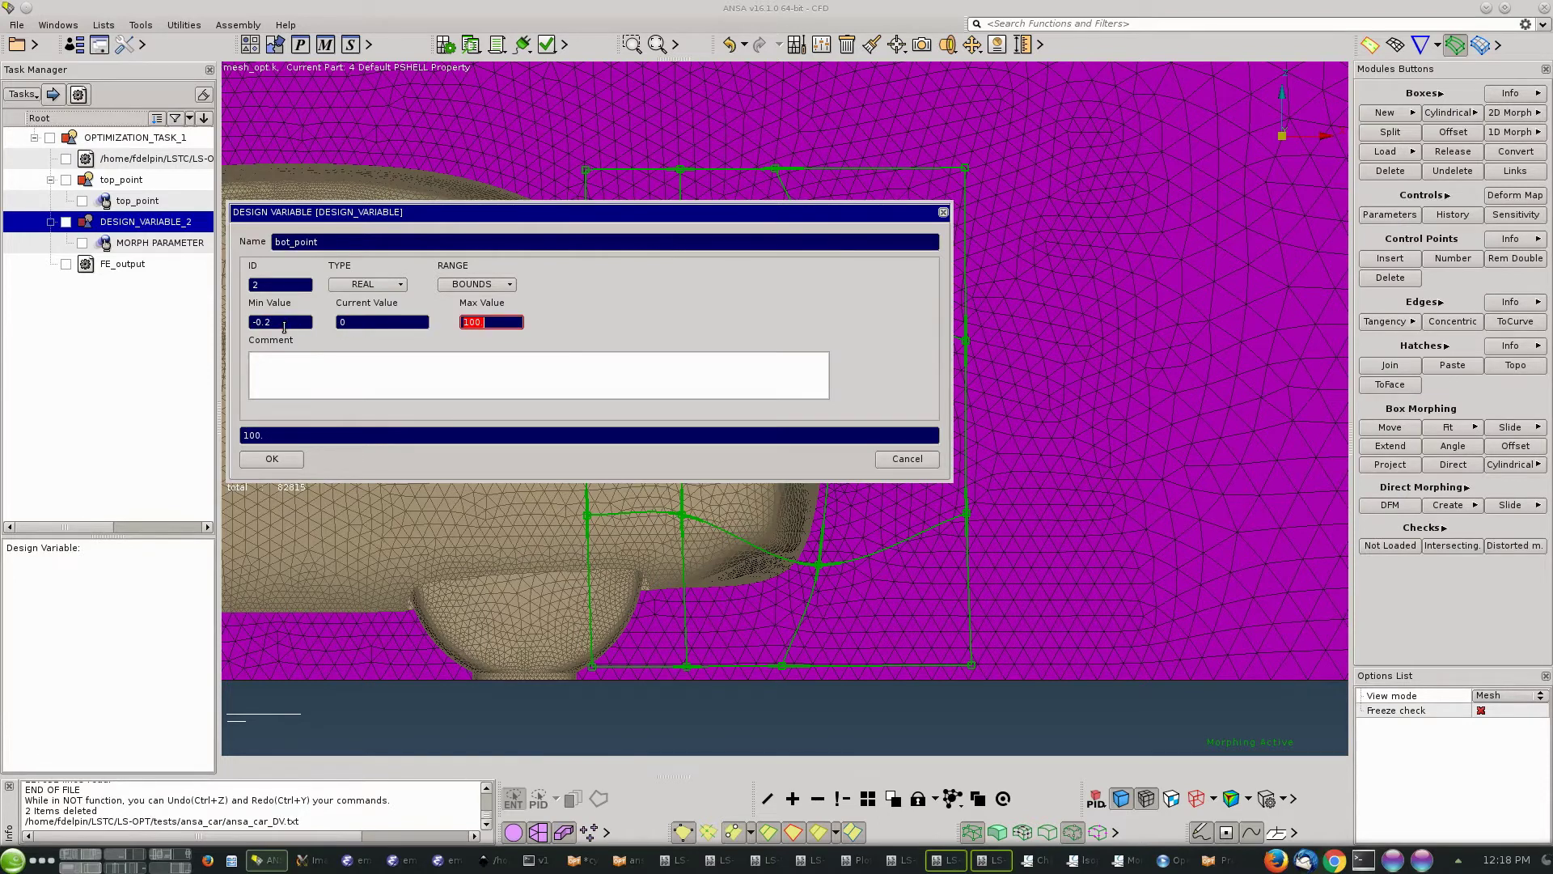
{"action": "type", "text": "0.2"}
{"action": "left_click", "coordinate": [279, 457]}
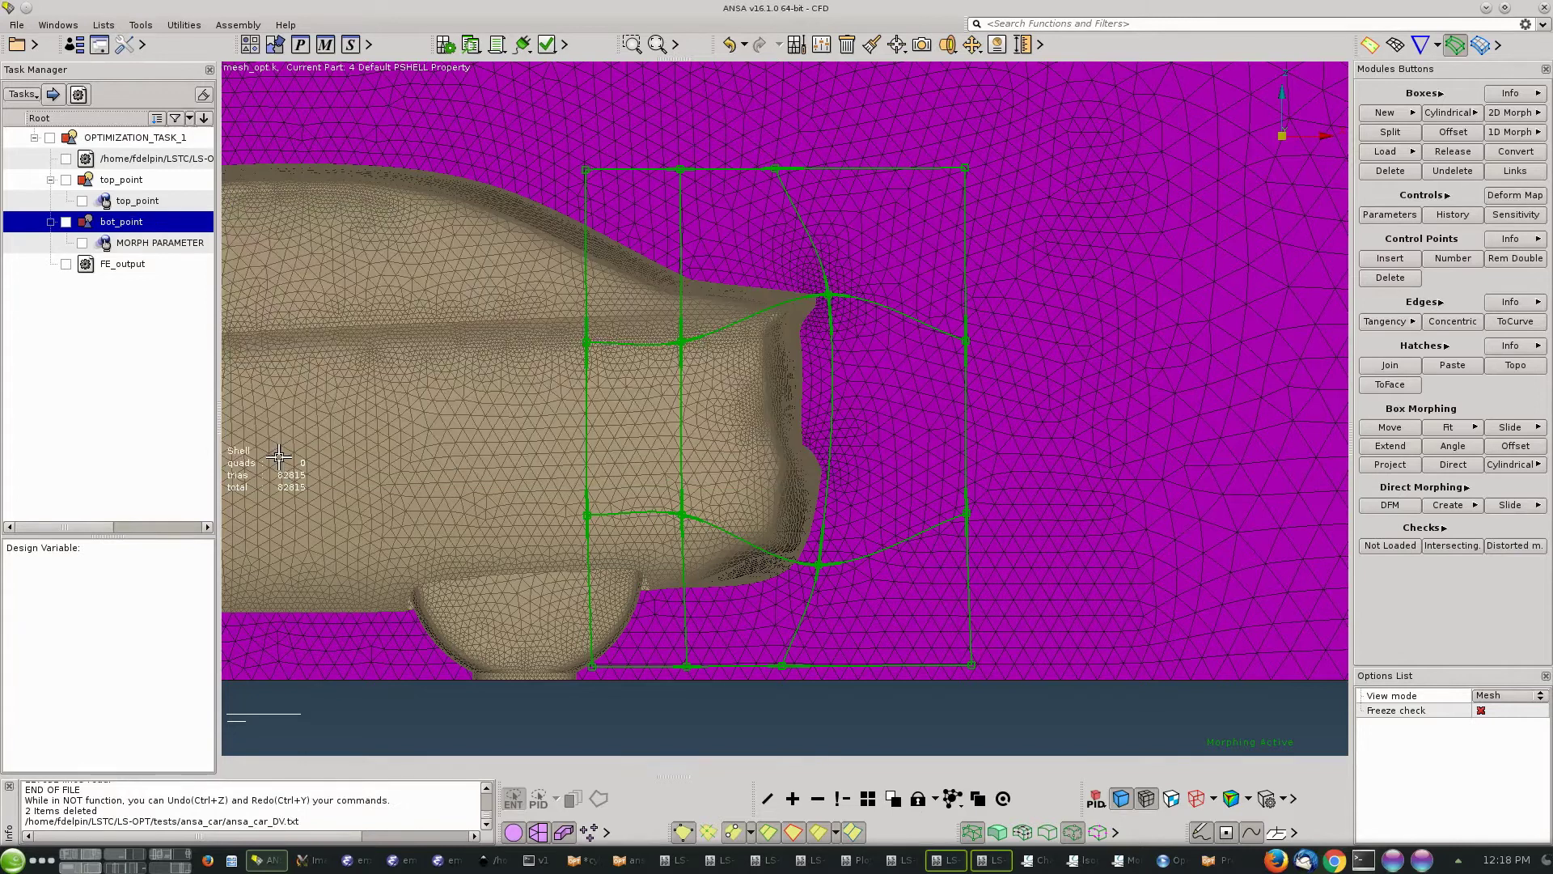
{"action": "double_click", "coordinate": [179, 245]}
{"action": "left_click", "coordinate": [284, 262]}
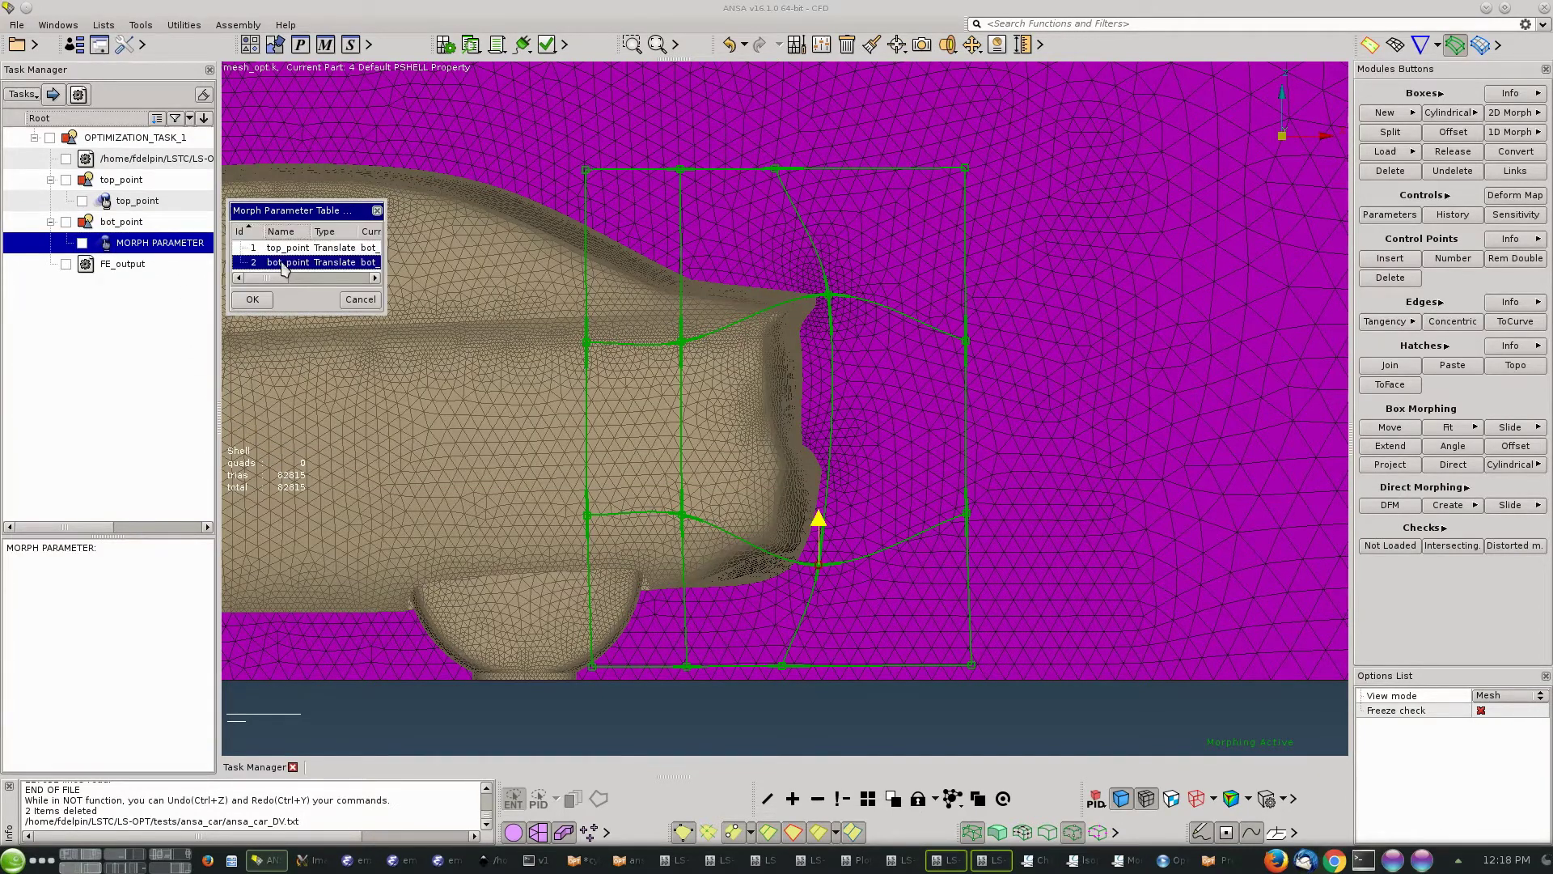
{"action": "left_click", "coordinate": [261, 300]}
Set FE_output to an LS_DYNA deck saved as ansa_car.k.
{"action": "right_click", "coordinate": [160, 272]}
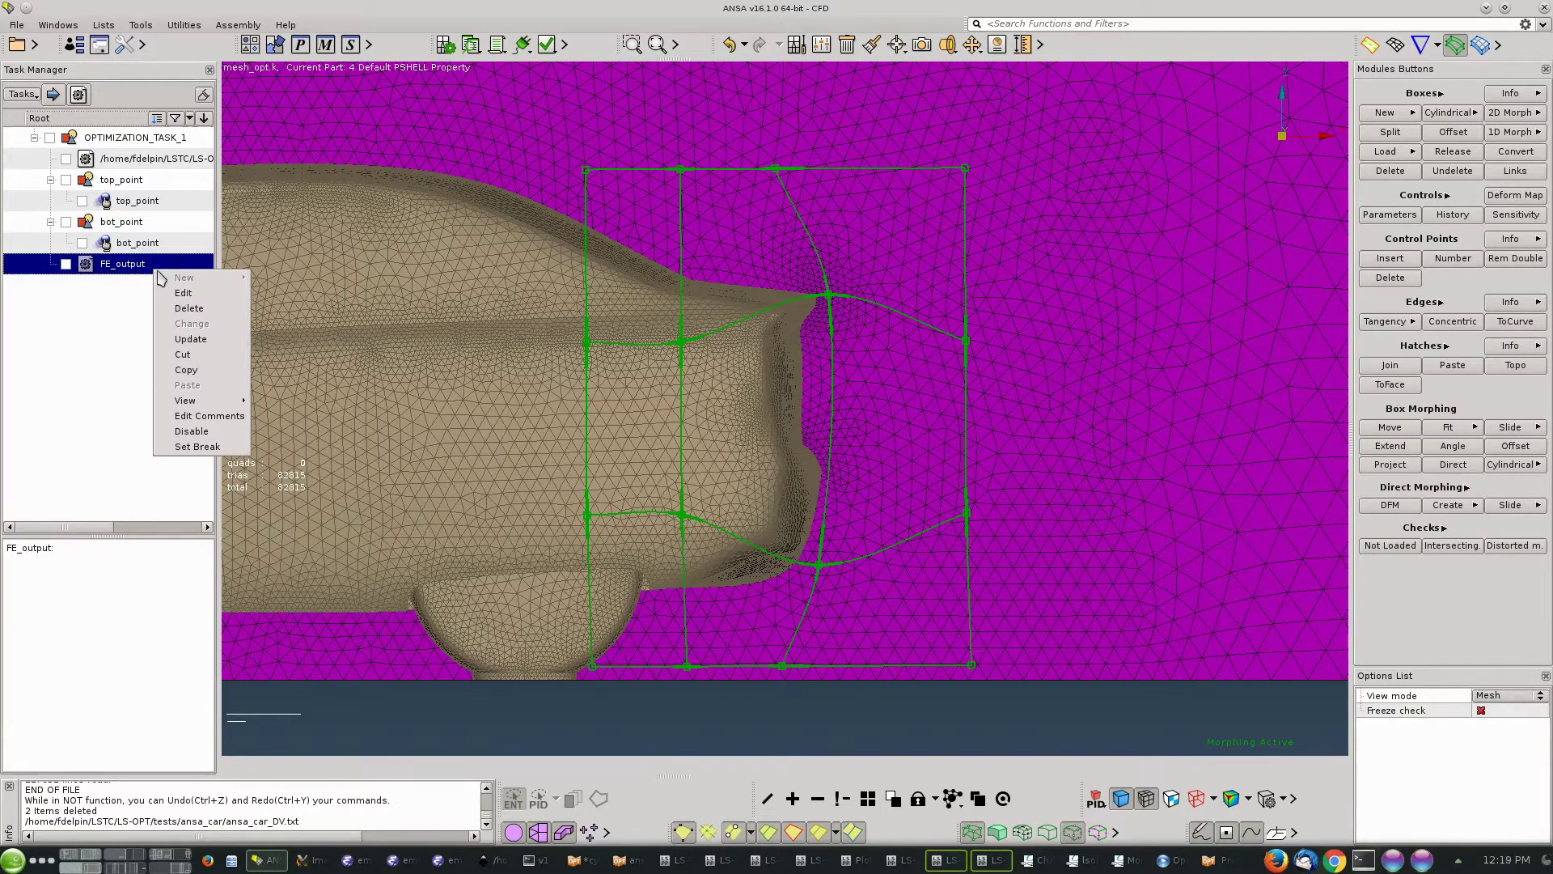
{"action": "left_click", "coordinate": [181, 294]}
{"action": "left_click", "coordinate": [280, 357]}
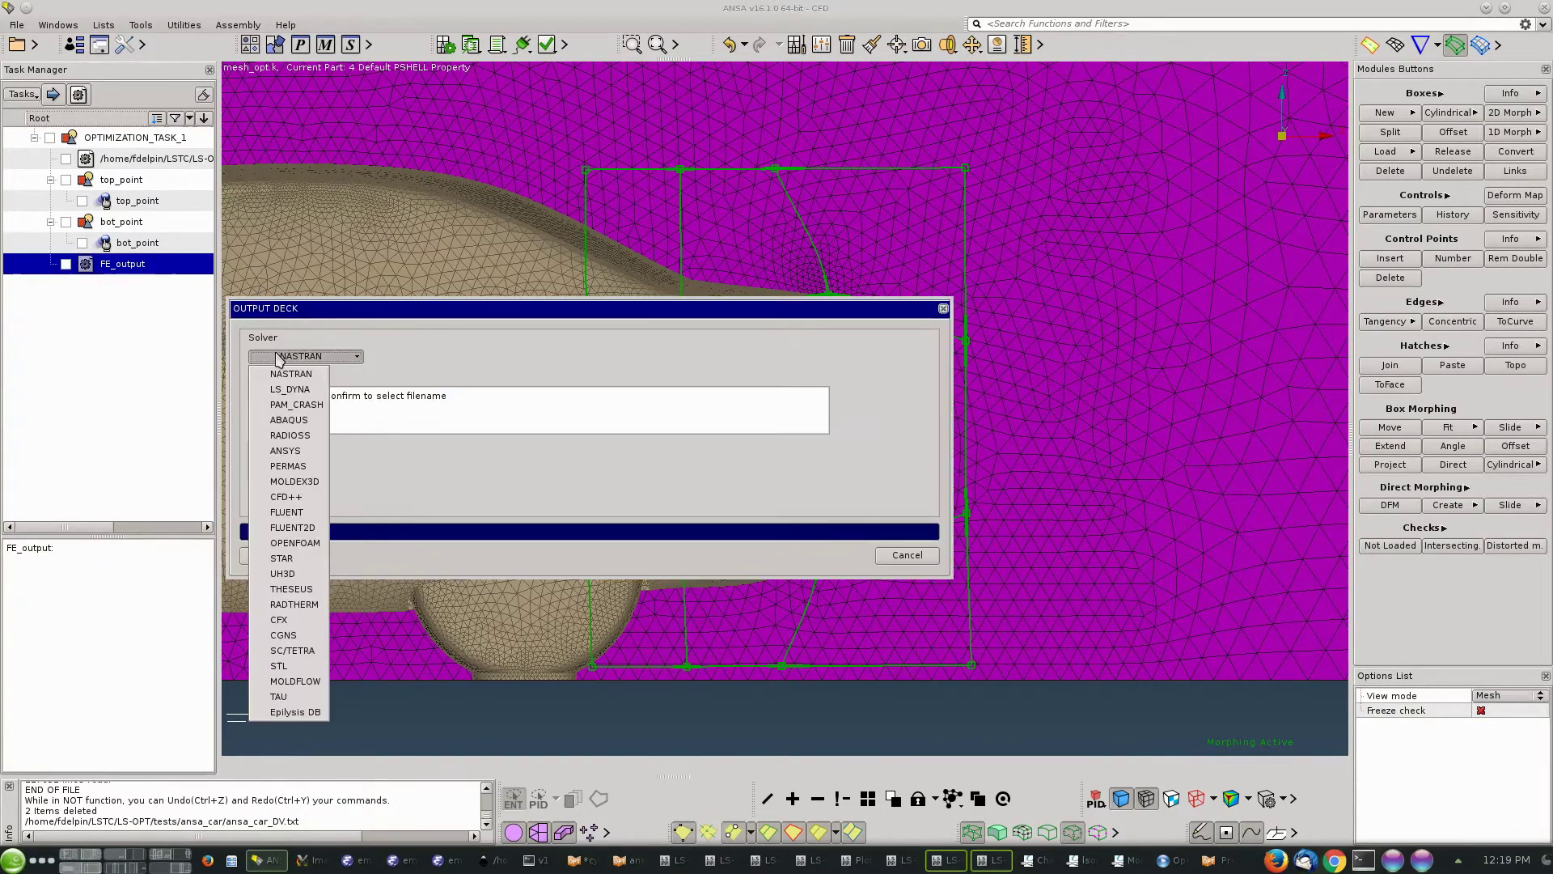
{"action": "left_click", "coordinate": [285, 390]}
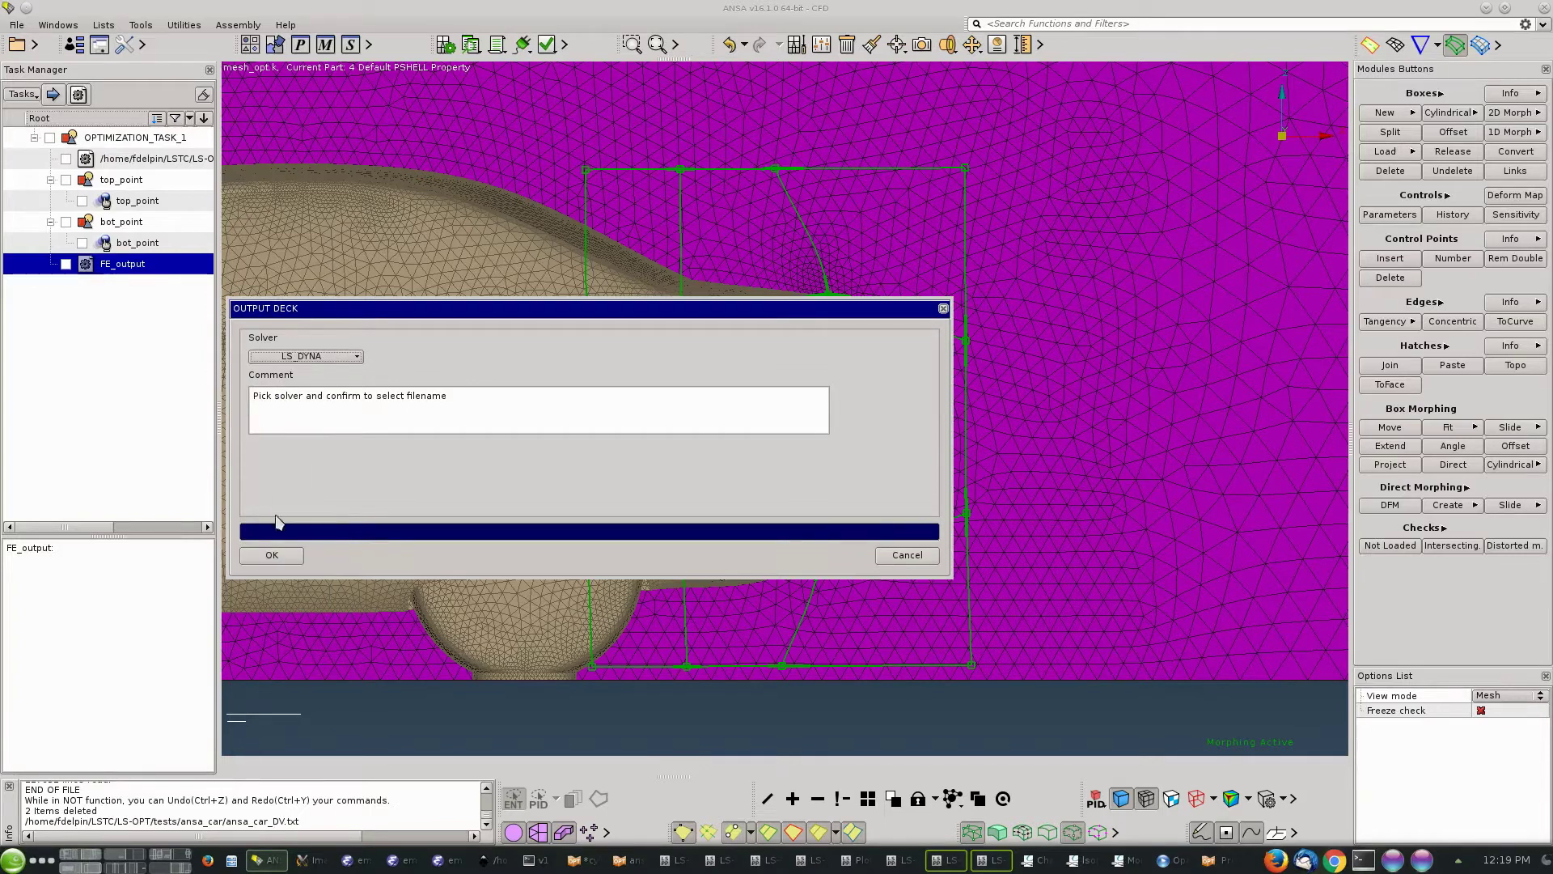
{"action": "left_click", "coordinate": [281, 562]}
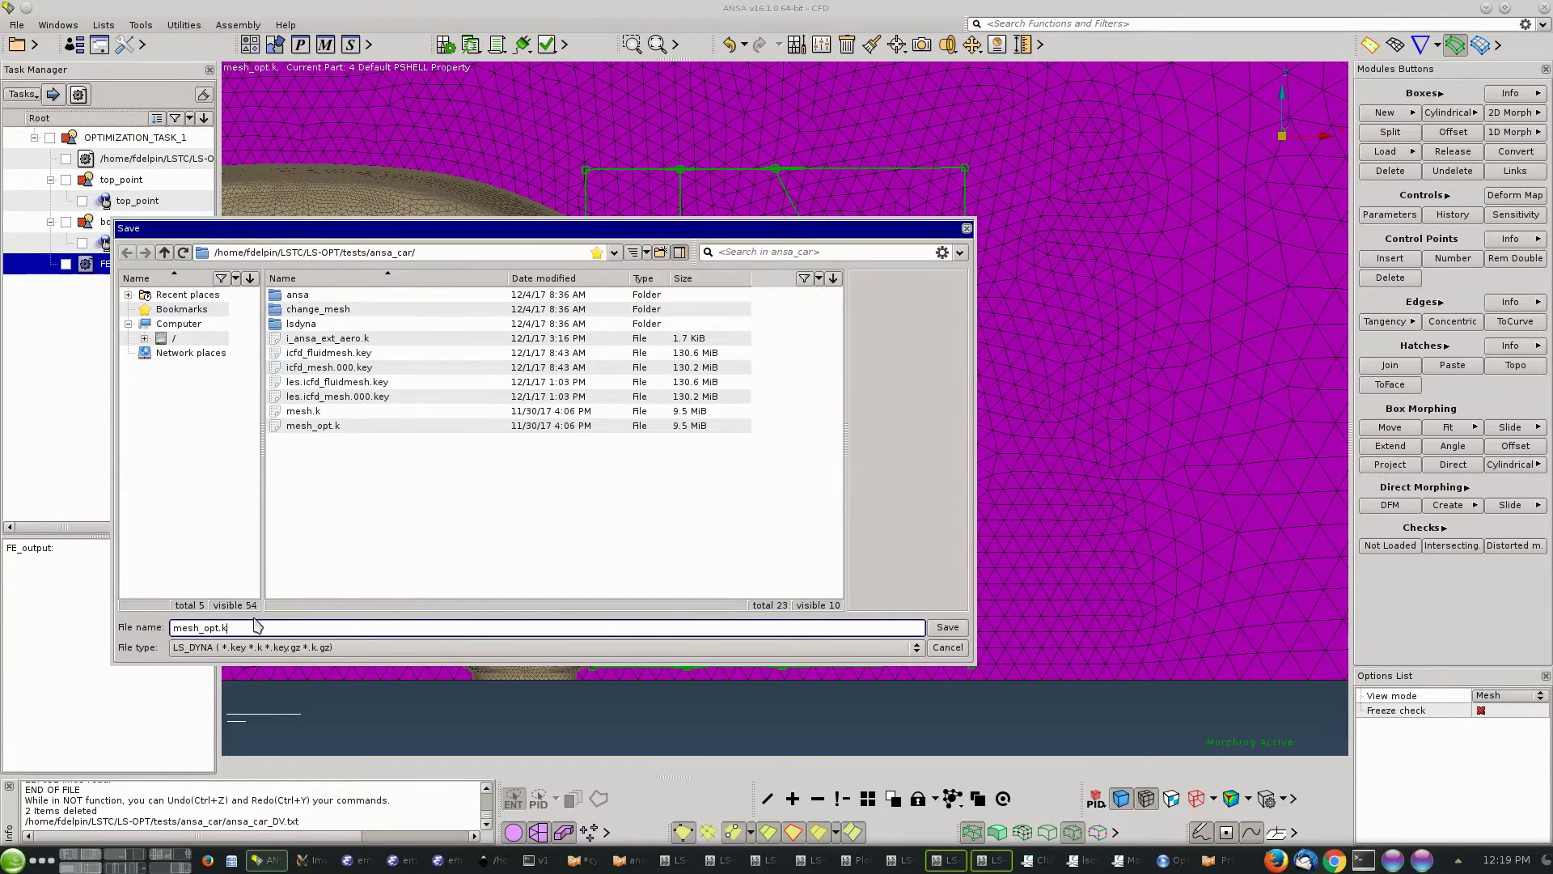
{"action": "triple_click", "coordinate": [257, 627]}
{"action": "type", "text": "ansa_car"}
{"action": "left_click", "coordinate": [946, 628]}
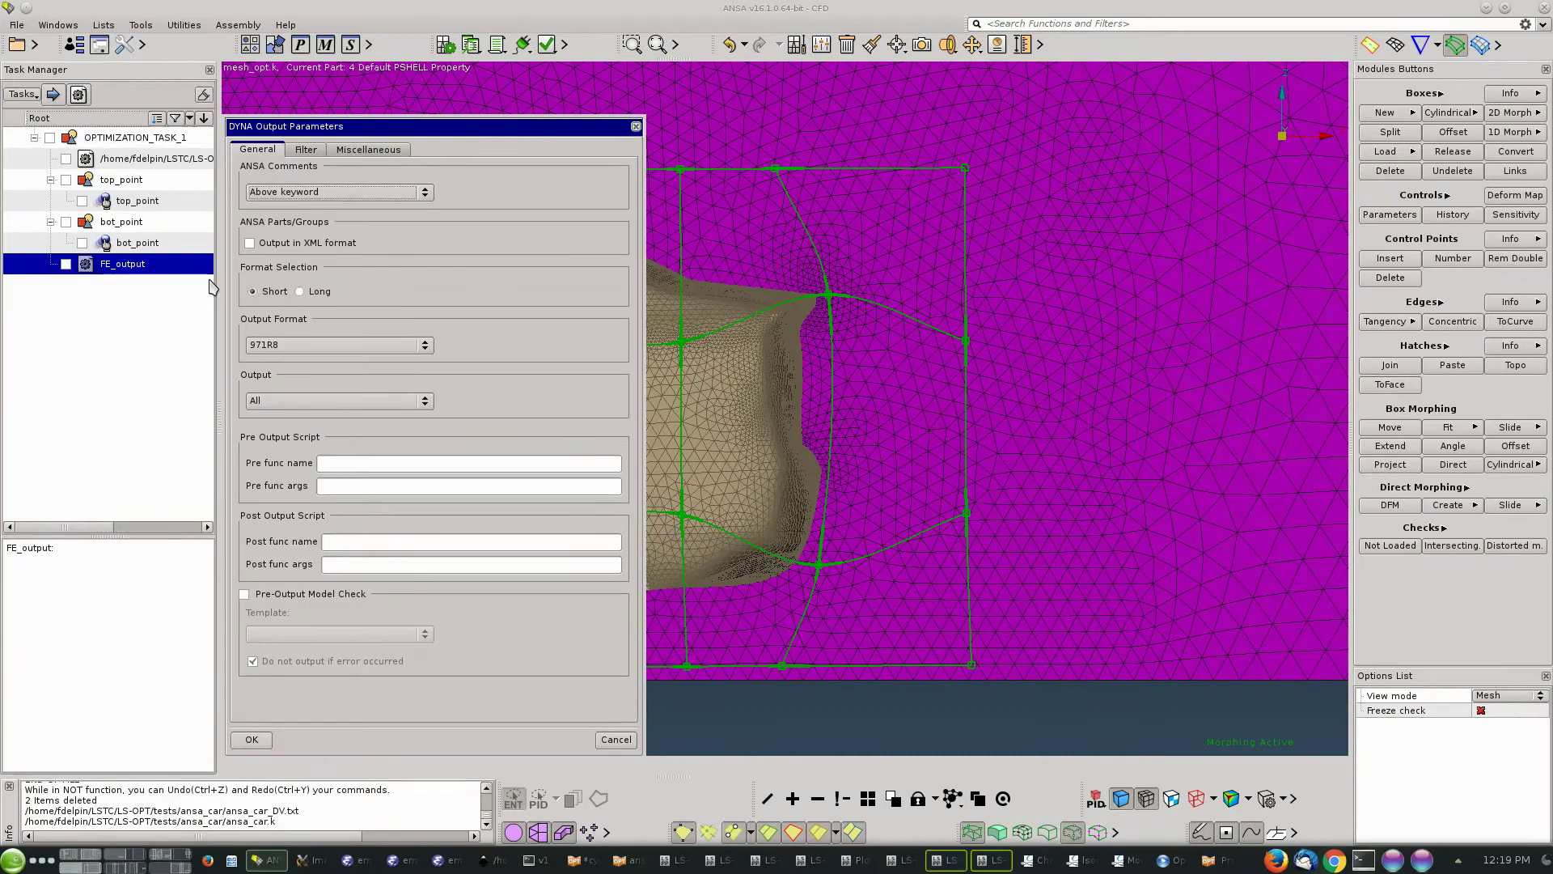
Enable advanced output options, write only nodes and elements, and turn off every comment output option.
{"action": "left_click", "coordinate": [305, 151]}
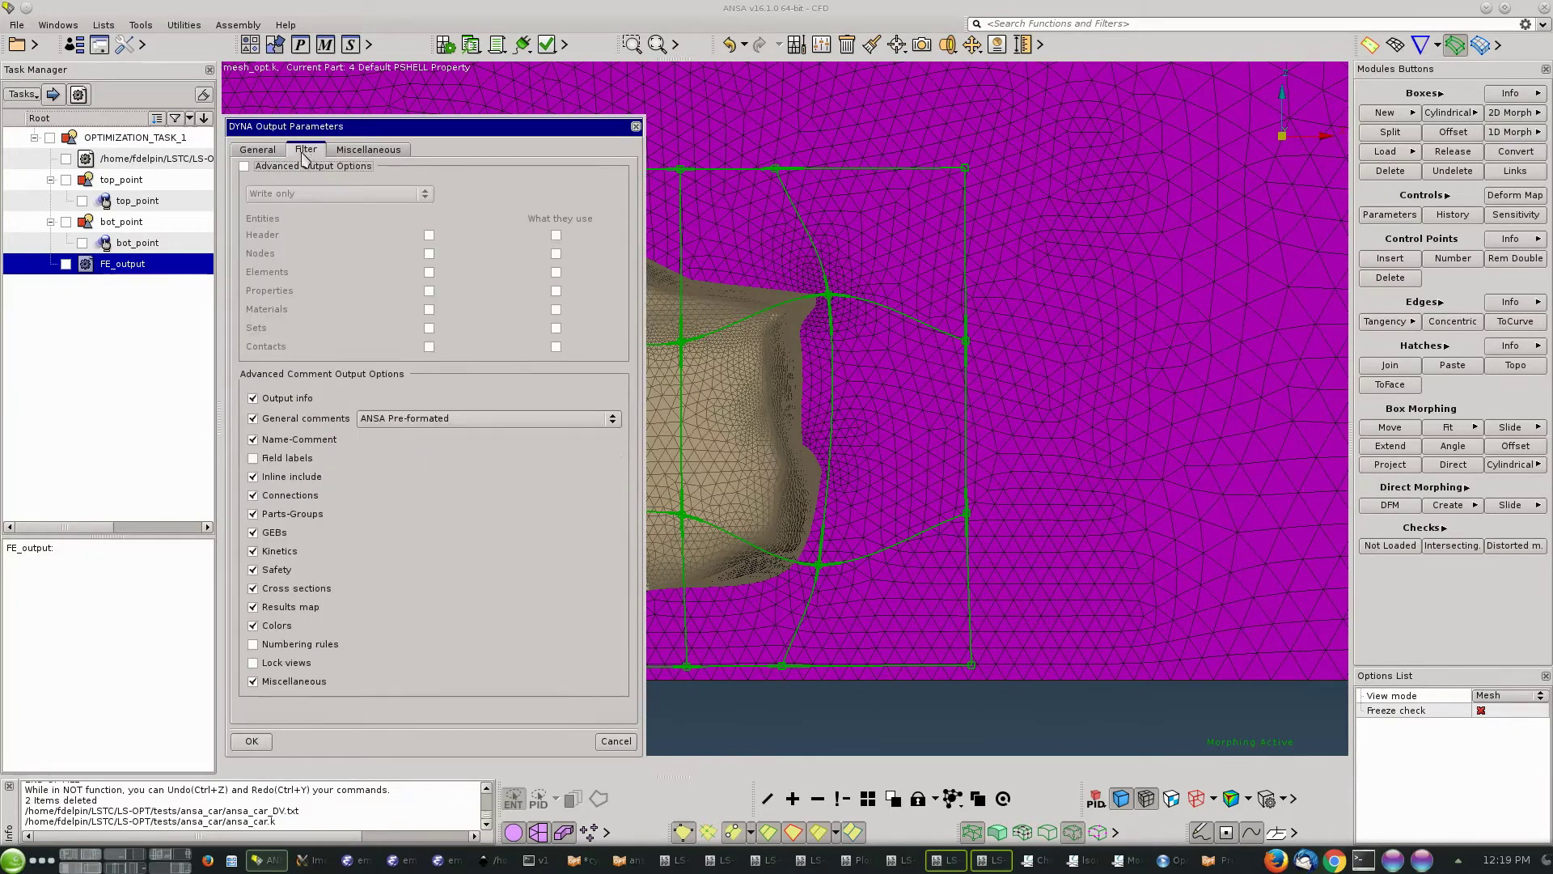
{"action": "left_click", "coordinate": [294, 166]}
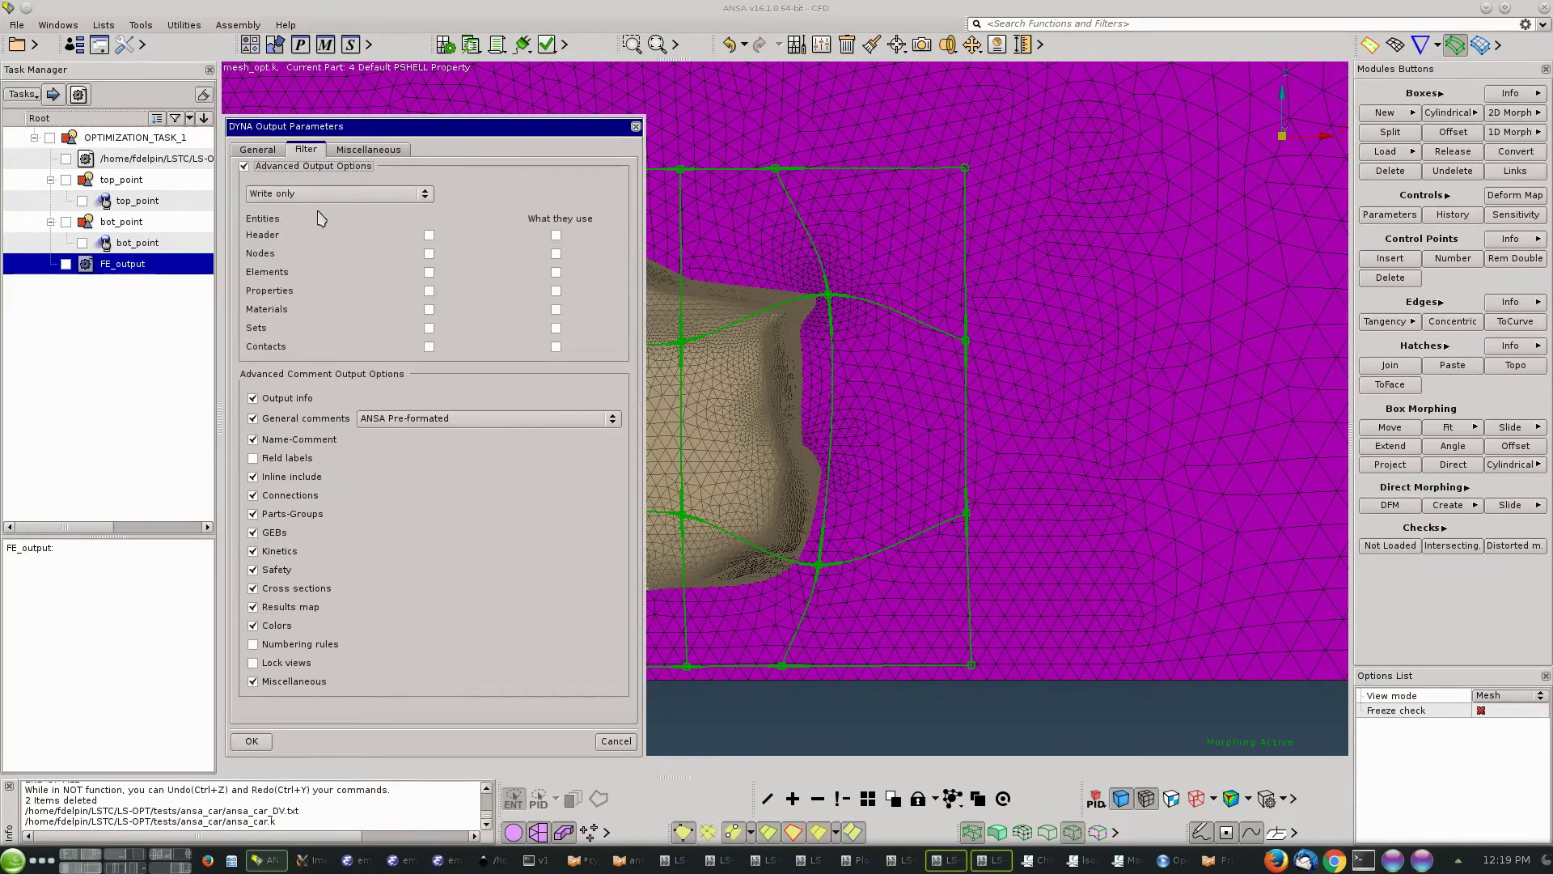
{"action": "left_click", "coordinate": [430, 253]}
{"action": "left_click", "coordinate": [429, 272]}
{"action": "left_click", "coordinate": [279, 398]}
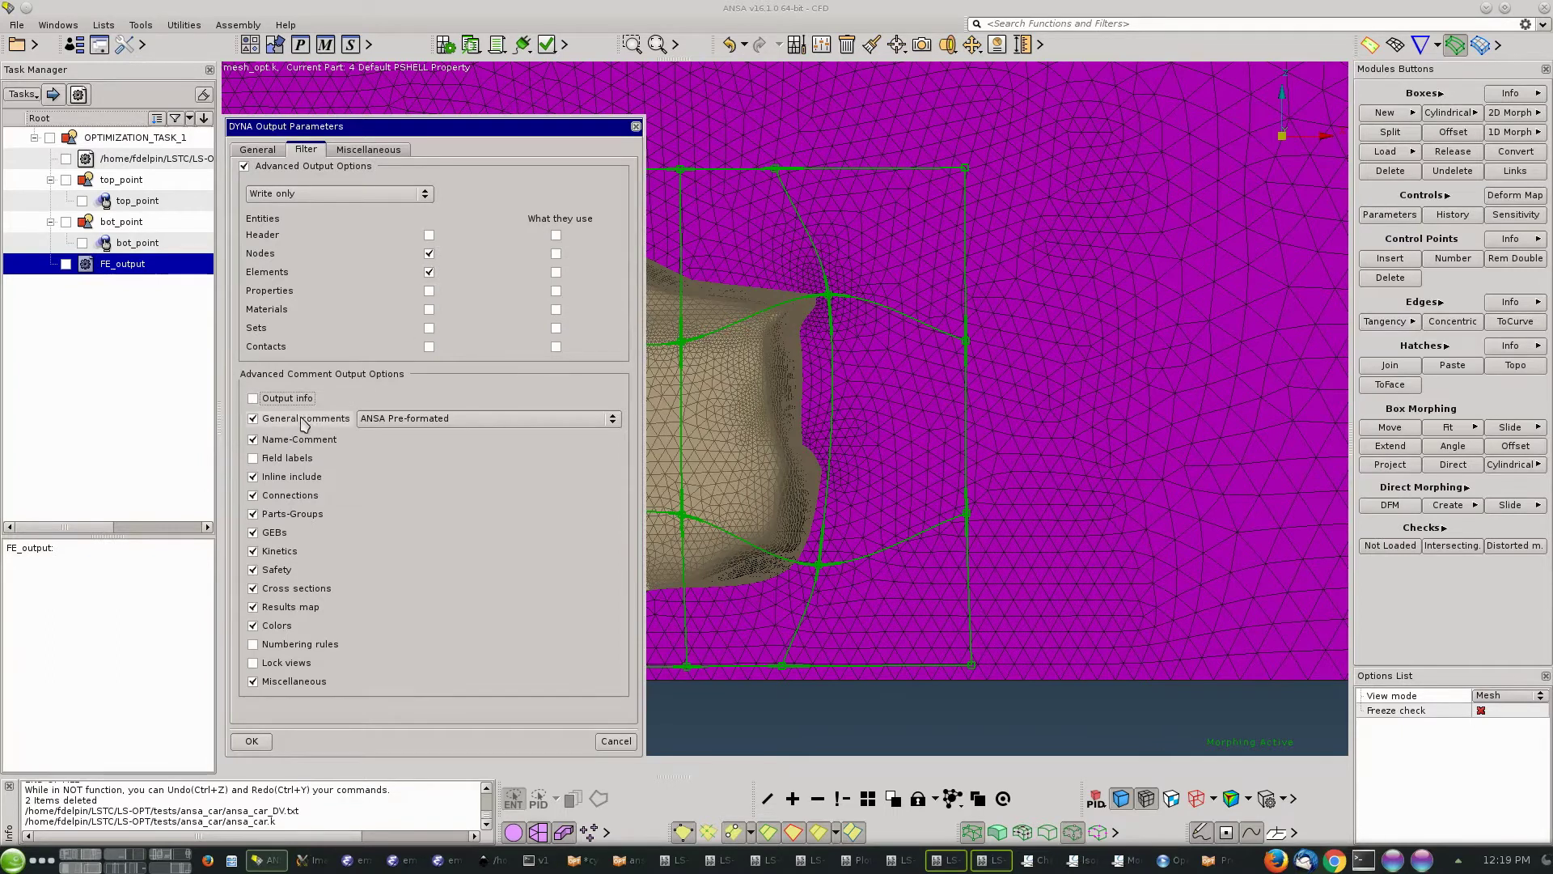
{"action": "left_click", "coordinate": [303, 419]}
{"action": "left_click", "coordinate": [299, 440]}
{"action": "left_click", "coordinate": [293, 476]}
{"action": "left_click", "coordinate": [290, 495]}
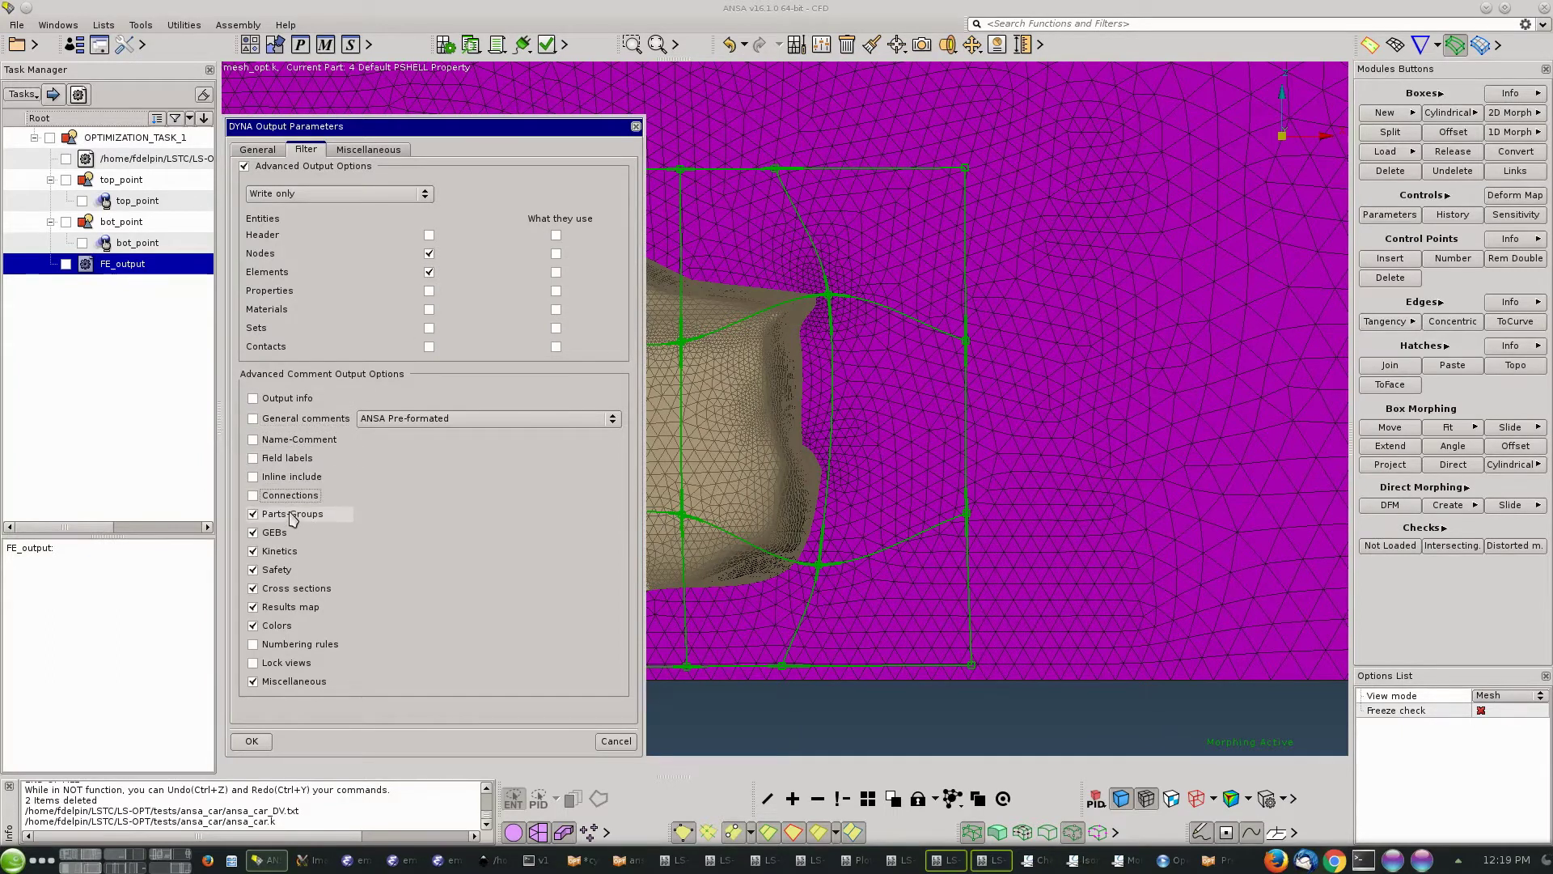
{"action": "left_click", "coordinate": [292, 516]}
{"action": "left_click", "coordinate": [279, 534]}
{"action": "left_click", "coordinate": [279, 552]}
{"action": "left_click", "coordinate": [277, 571]}
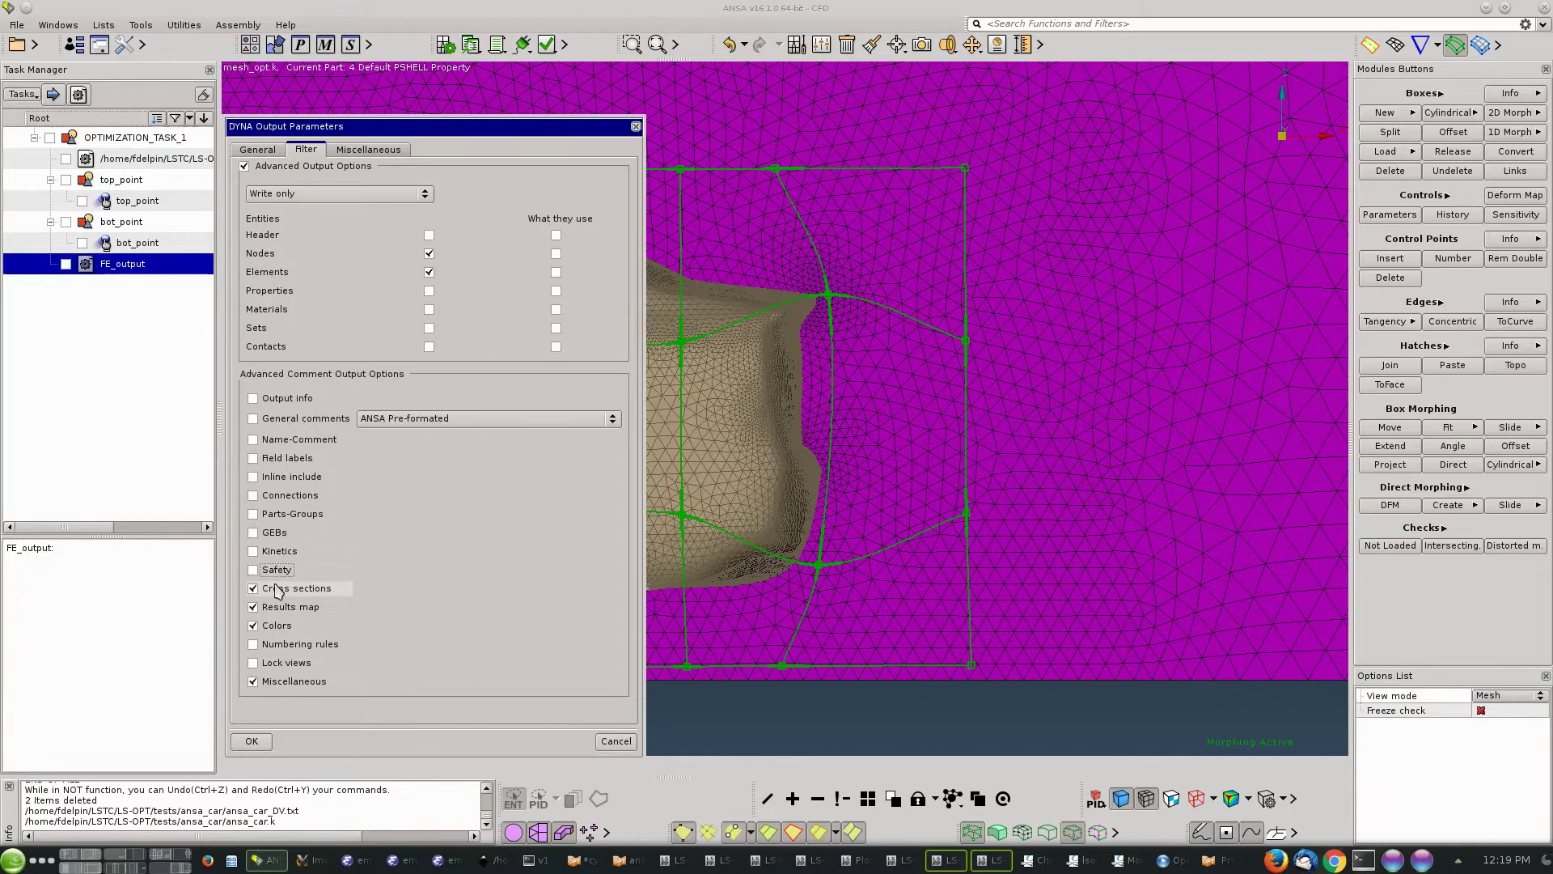
{"action": "left_click", "coordinate": [276, 588]}
{"action": "left_click", "coordinate": [279, 607]}
{"action": "left_click", "coordinate": [276, 625]}
{"action": "left_click", "coordinate": [289, 682]}
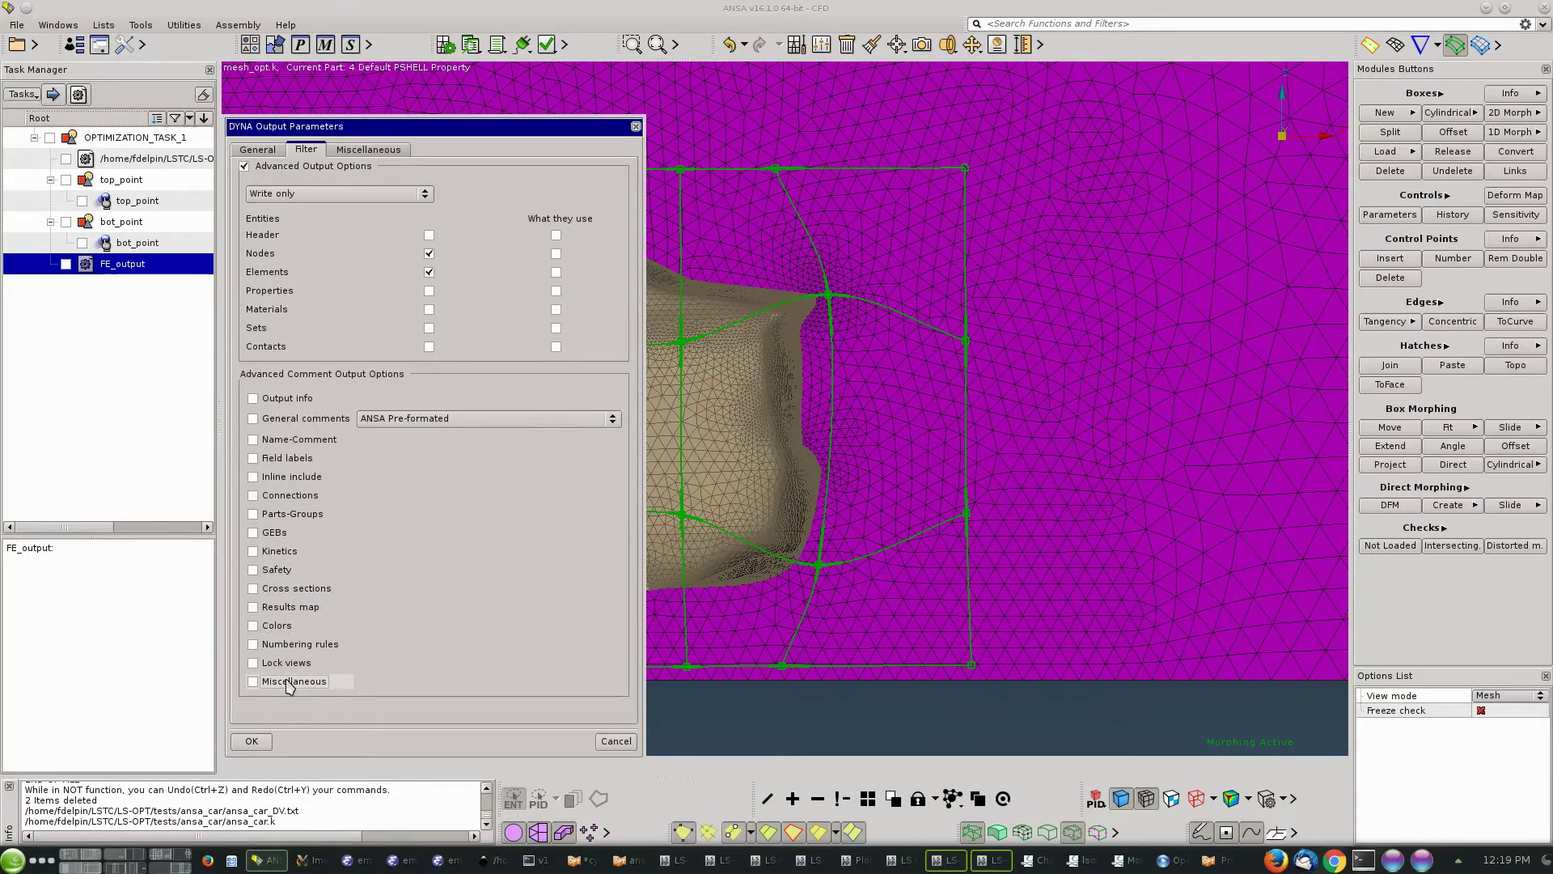
{"action": "left_click", "coordinate": [252, 741]}
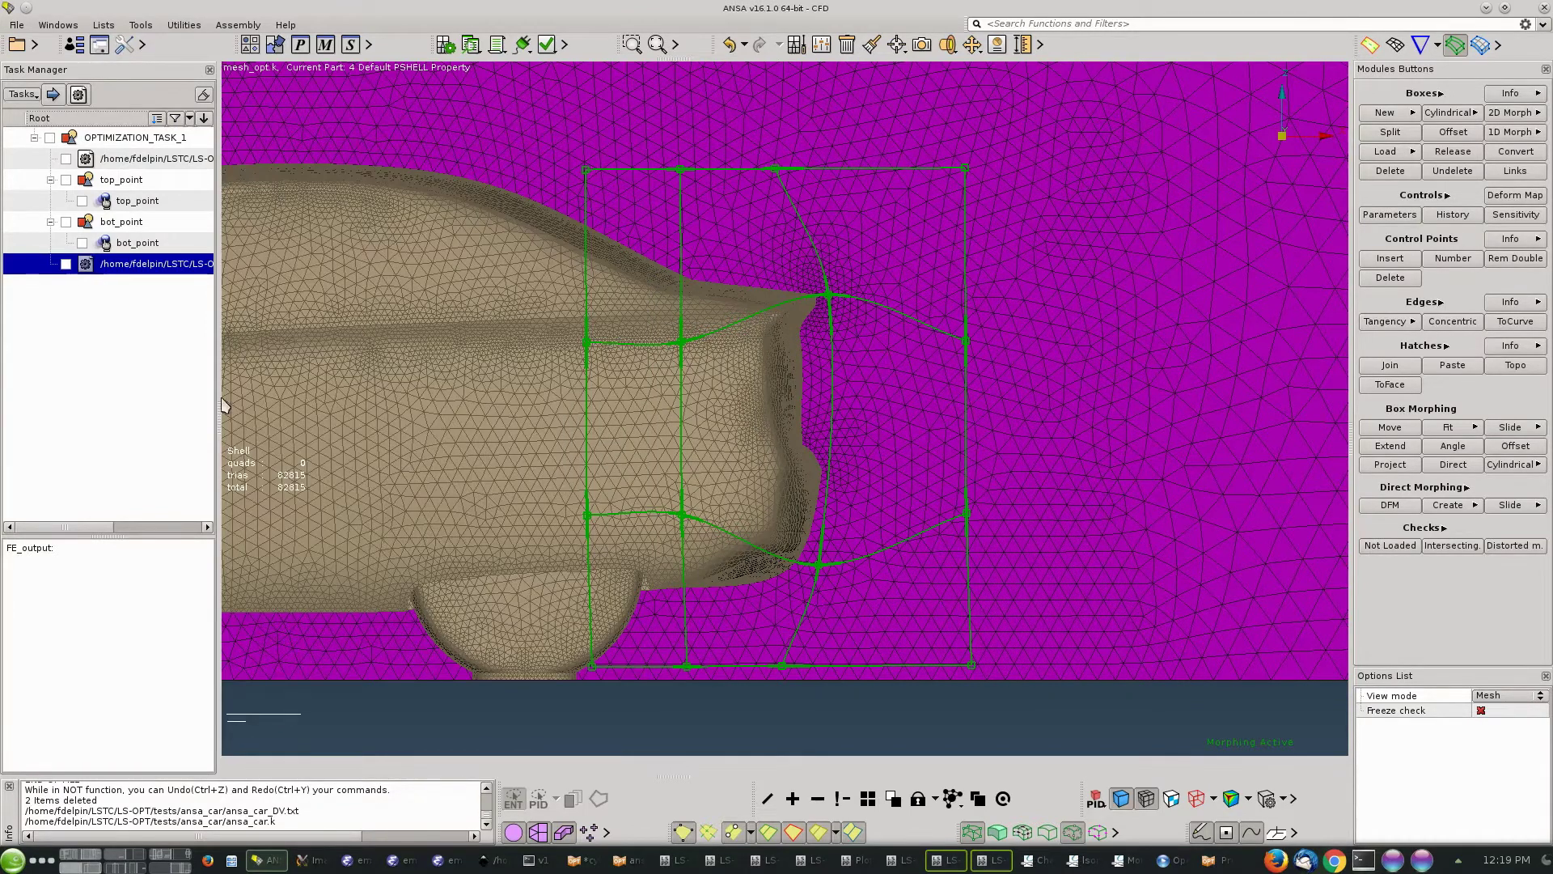
Strip the directory path from the FE_output item so it reads ansa_car.k.
{"action": "double_click", "coordinate": [153, 264]}
{"action": "key", "text": "Return"}
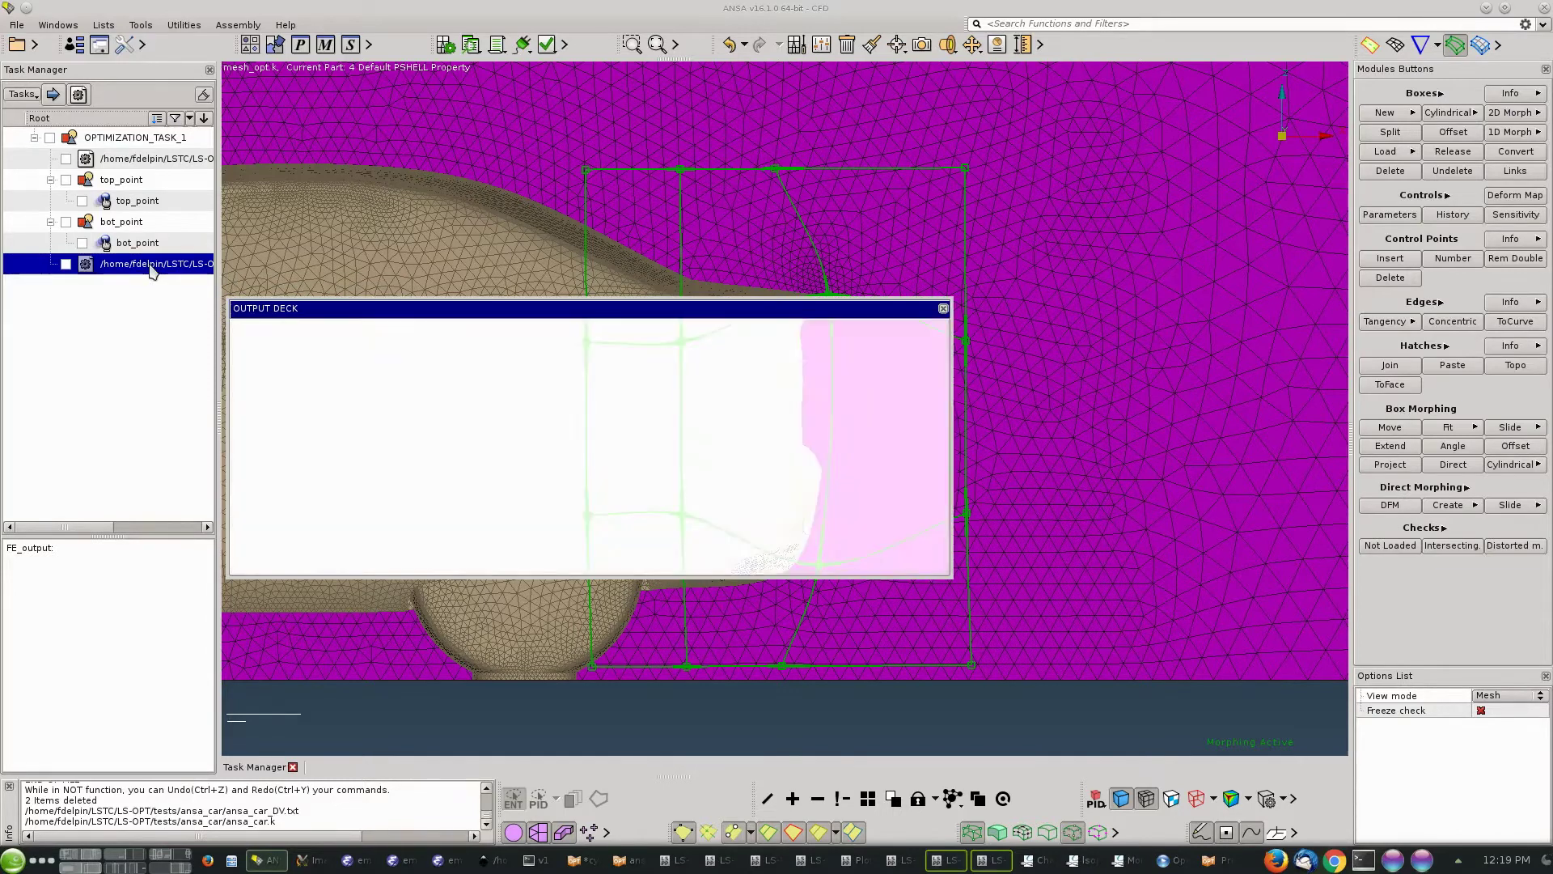
{"action": "left_click", "coordinate": [150, 263]}
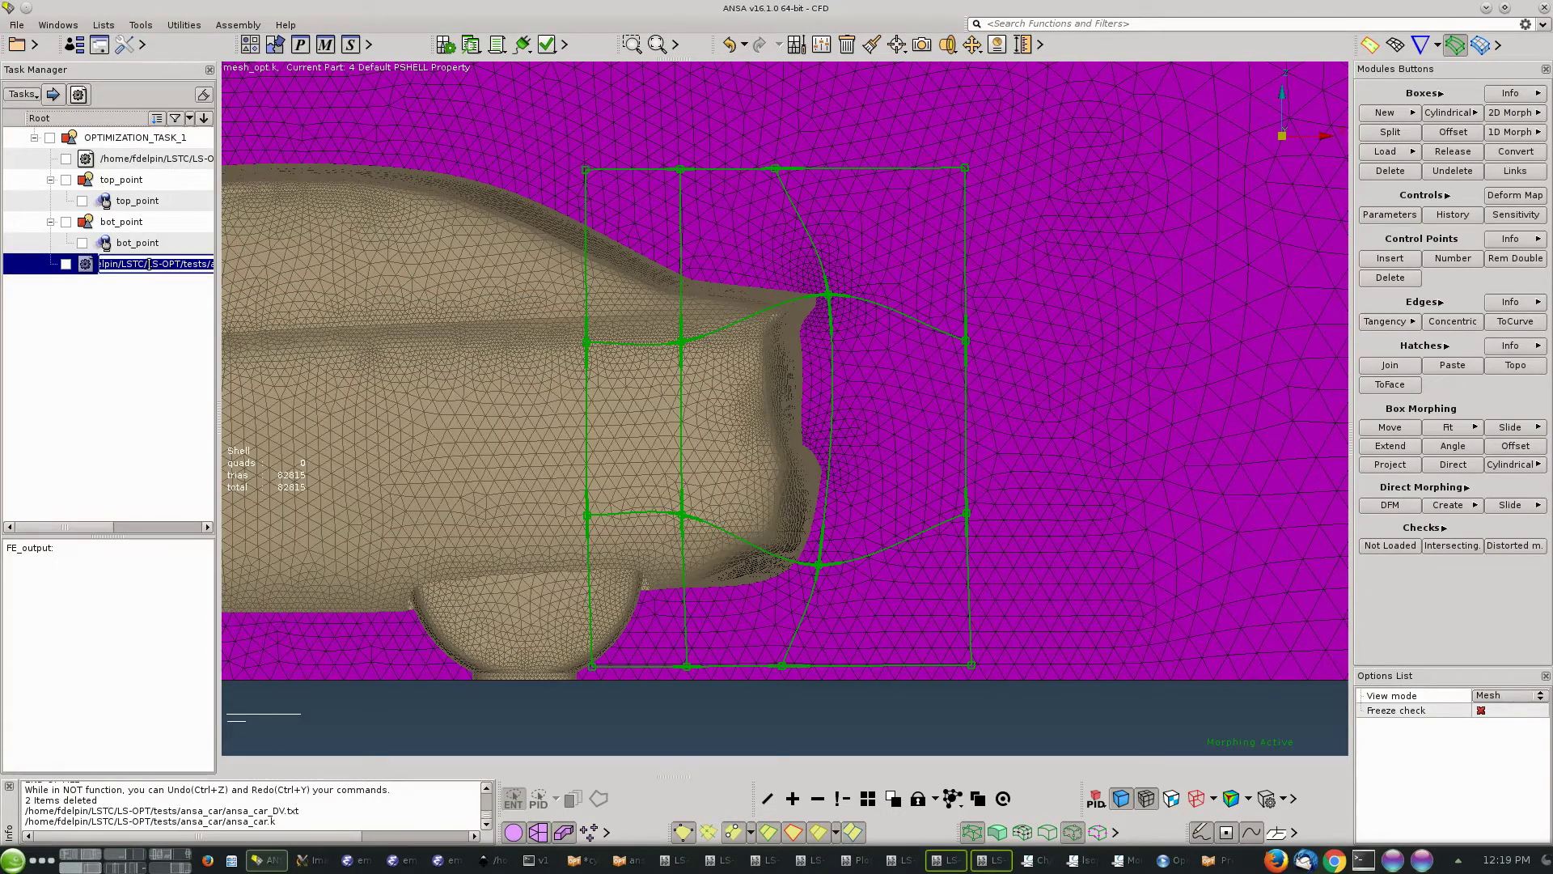
{"action": "left_click", "coordinate": [149, 264]}
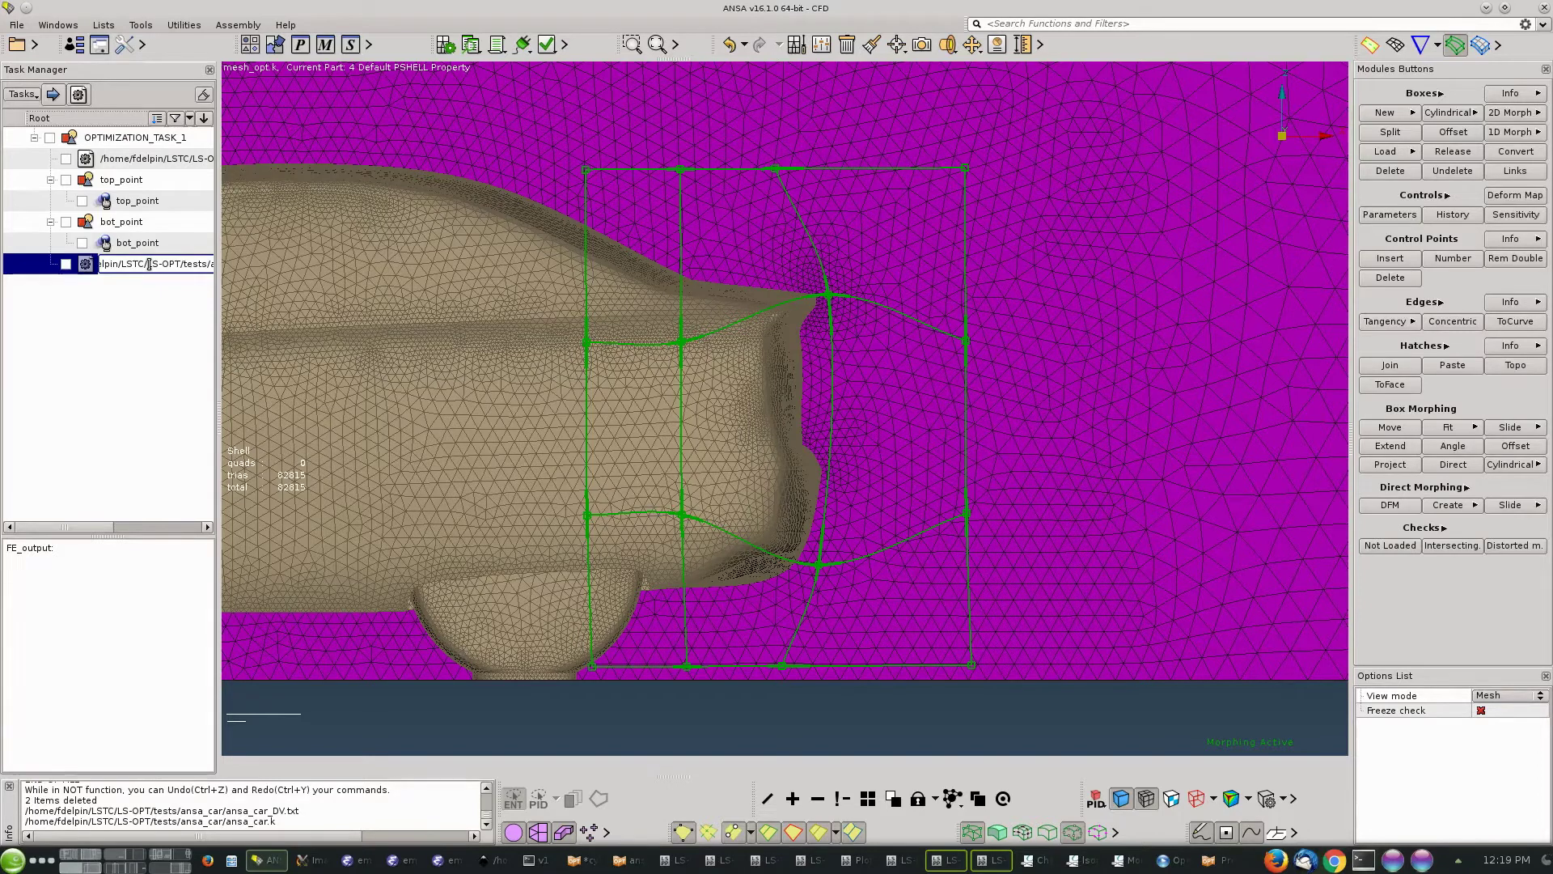
{"action": "left_click_drag", "start_coordinate": [217, 239], "coordinate": [374, 251]}
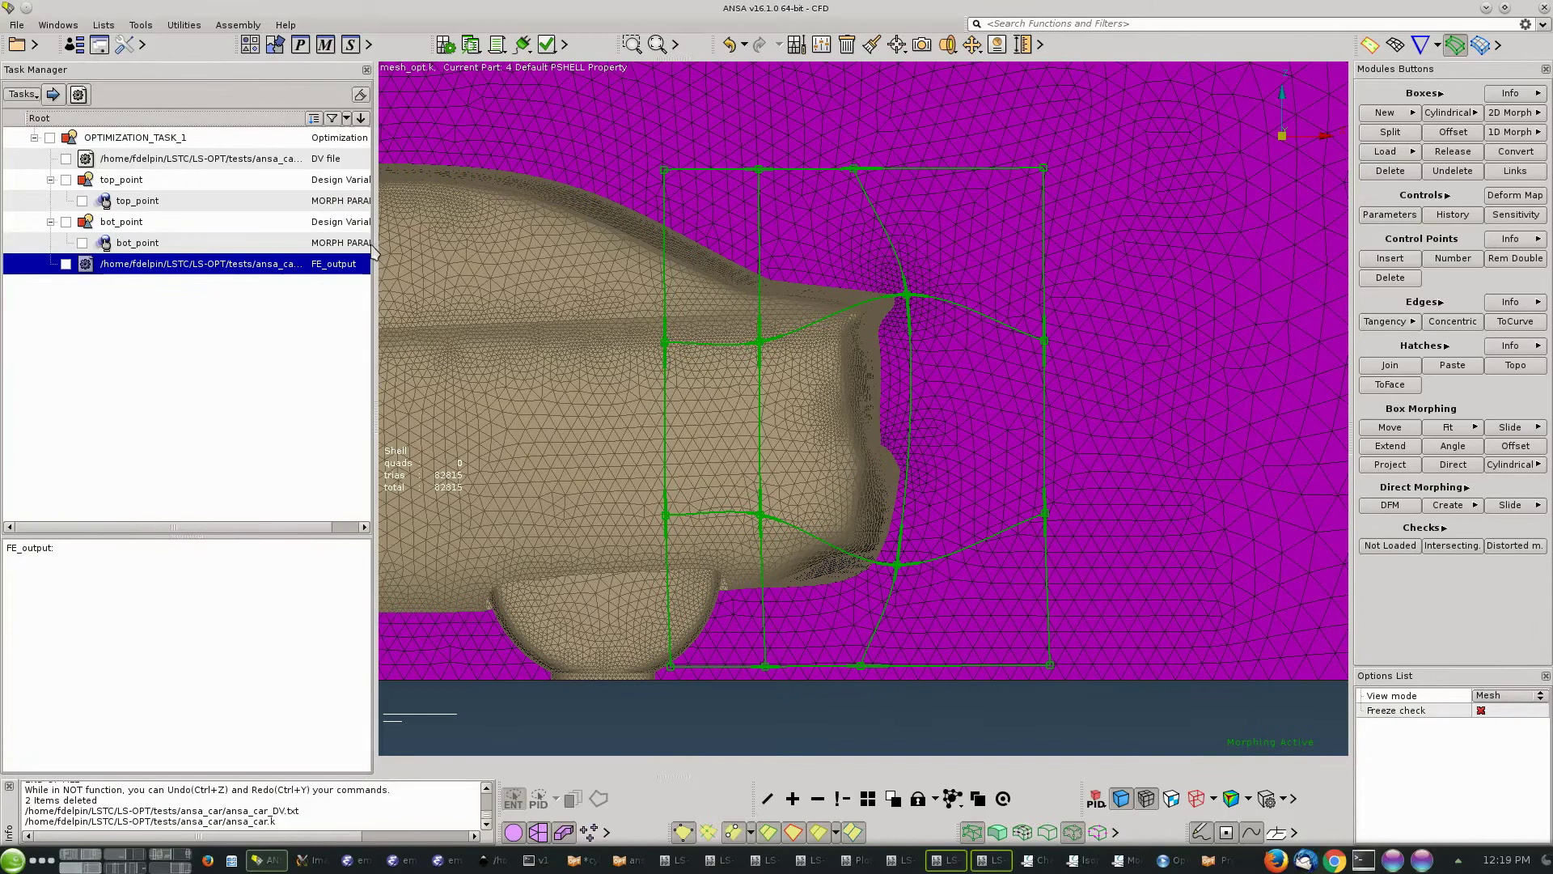
{"action": "double_click", "coordinate": [242, 264]}
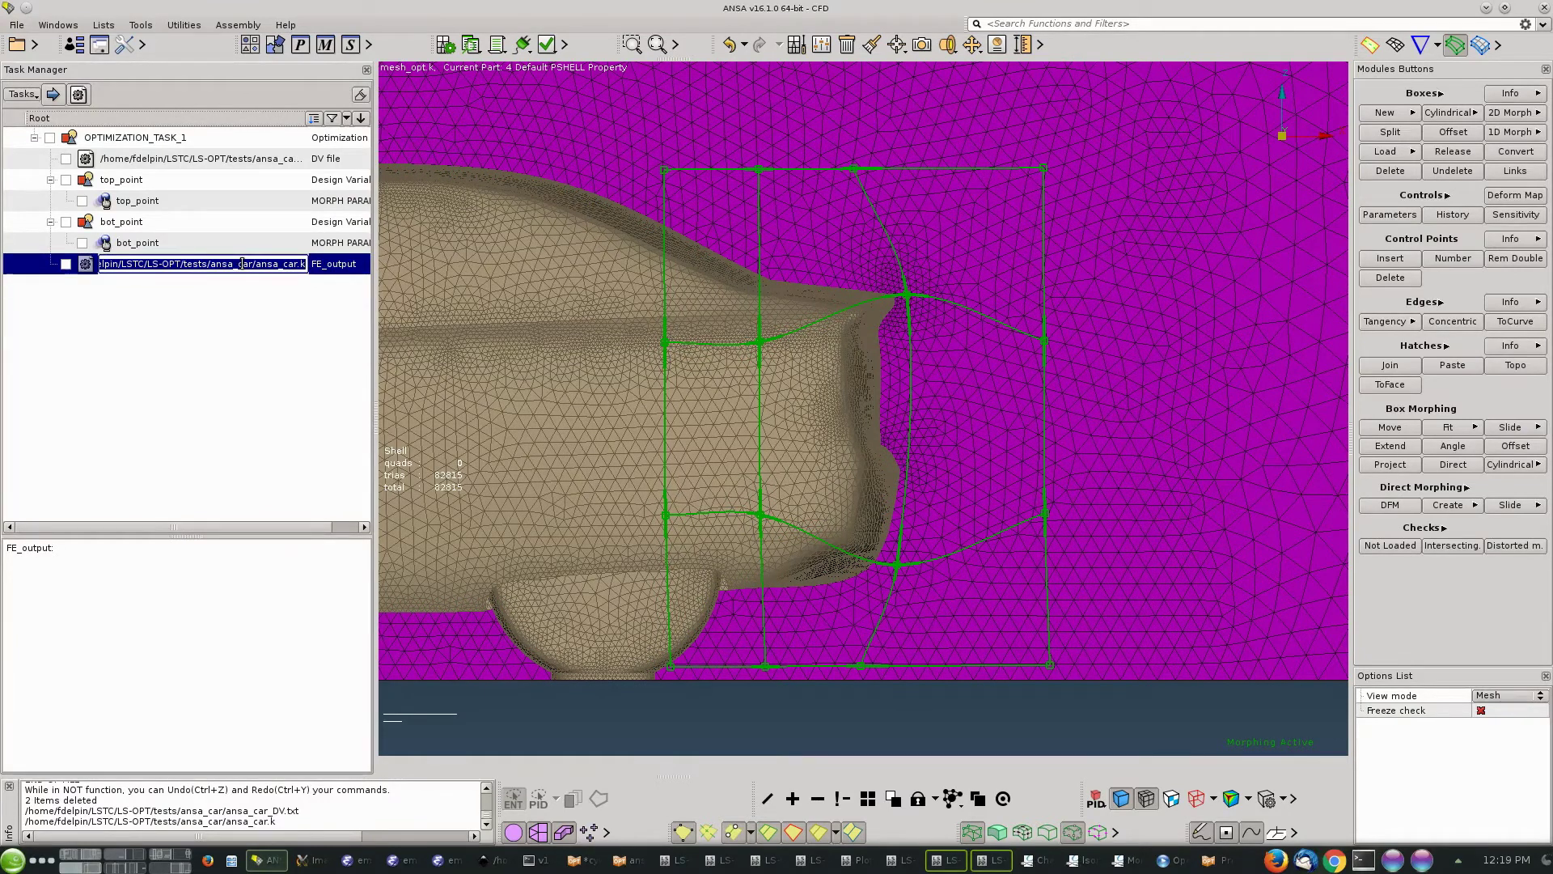
{"action": "left_click", "coordinate": [242, 264]}
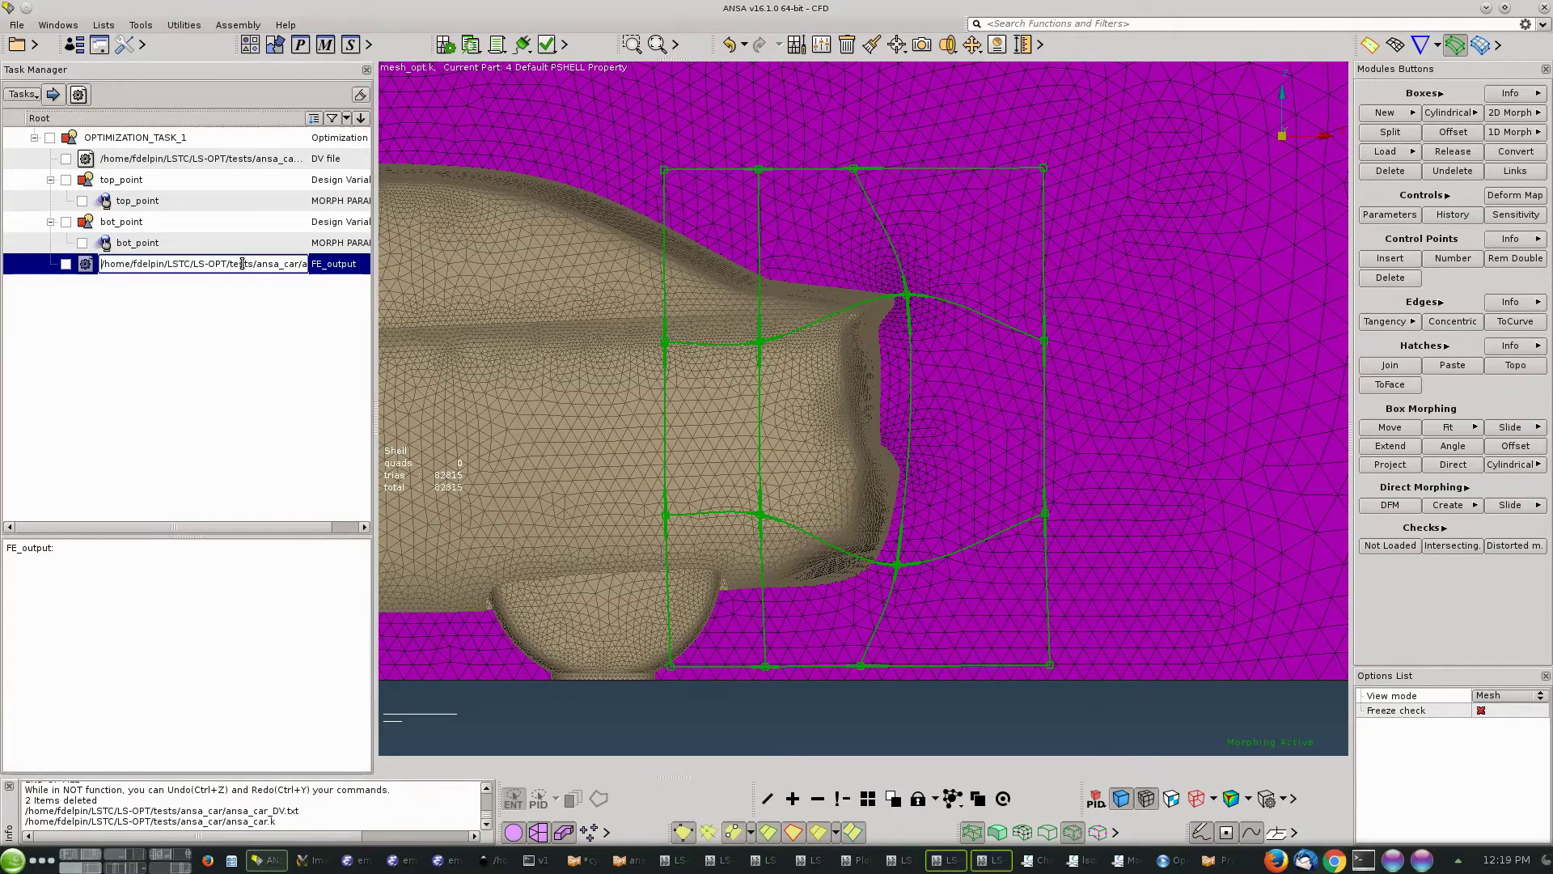
{"action": "triple_click", "coordinate": [242, 264]}
{"action": "key", "text": "shift+Left"}
{"action": "key", "text": "shift+Left"}
{"action": "key", "text": "shift+Left"}
{"action": "key", "text": "shift+Left"}
{"action": "key", "text": "shift+Left"}
{"action": "key", "text": "shift+Left"}
{"action": "key", "text": "shift+Left"}
{"action": "key", "text": "shift+Left"}
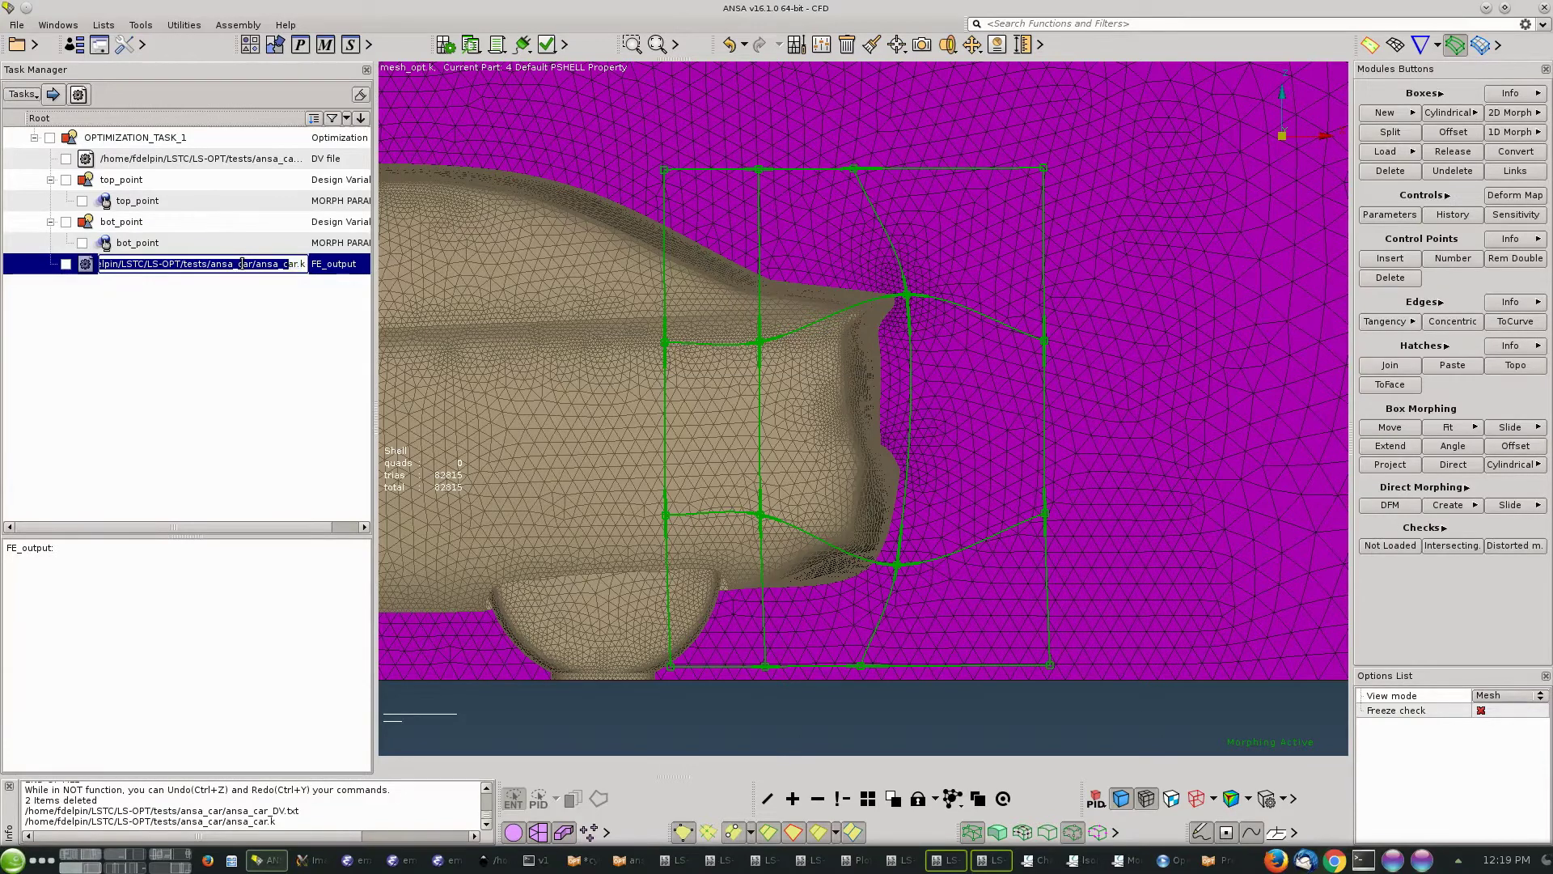
{"action": "key", "text": "BackSpace"}
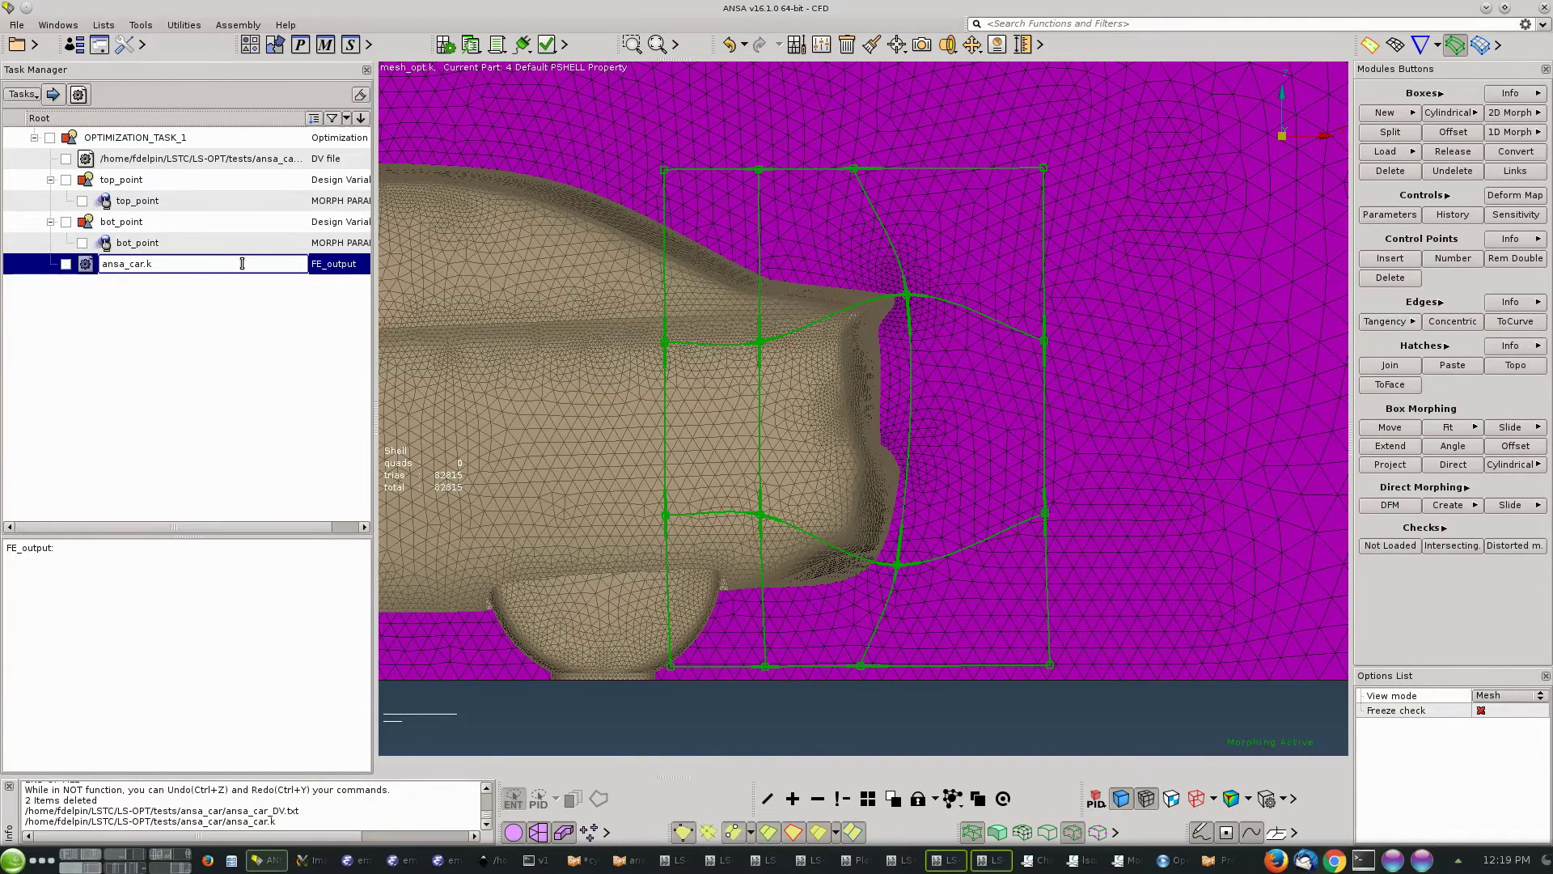
{"action": "key", "text": "Return"}
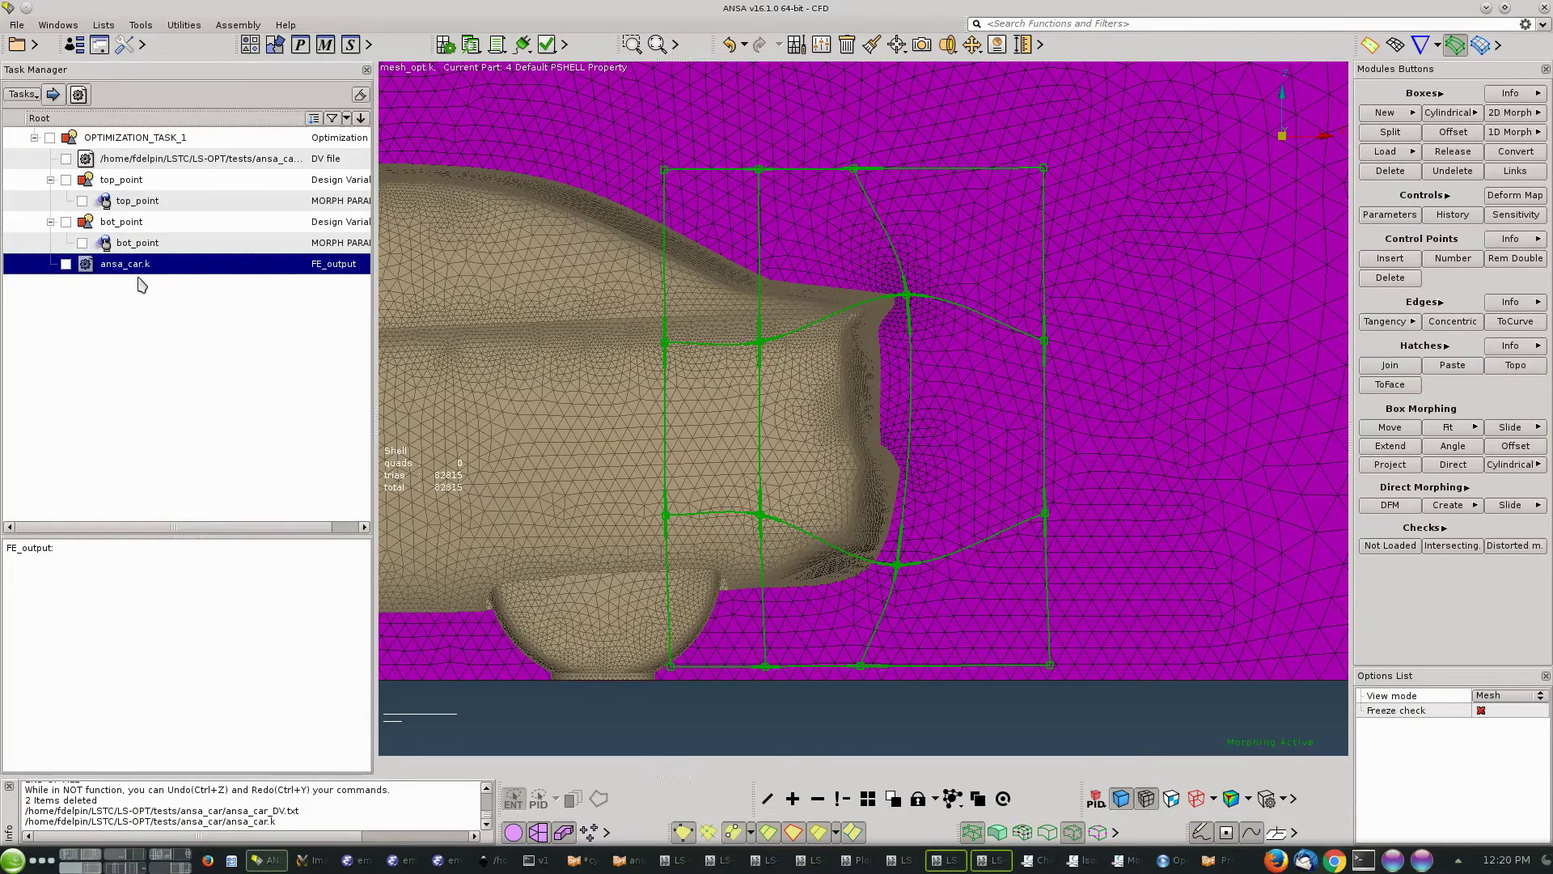
Generate Linear DOE designs for the activated design variables via Simulate-DOE.
{"action": "right_click", "coordinate": [125, 141]}
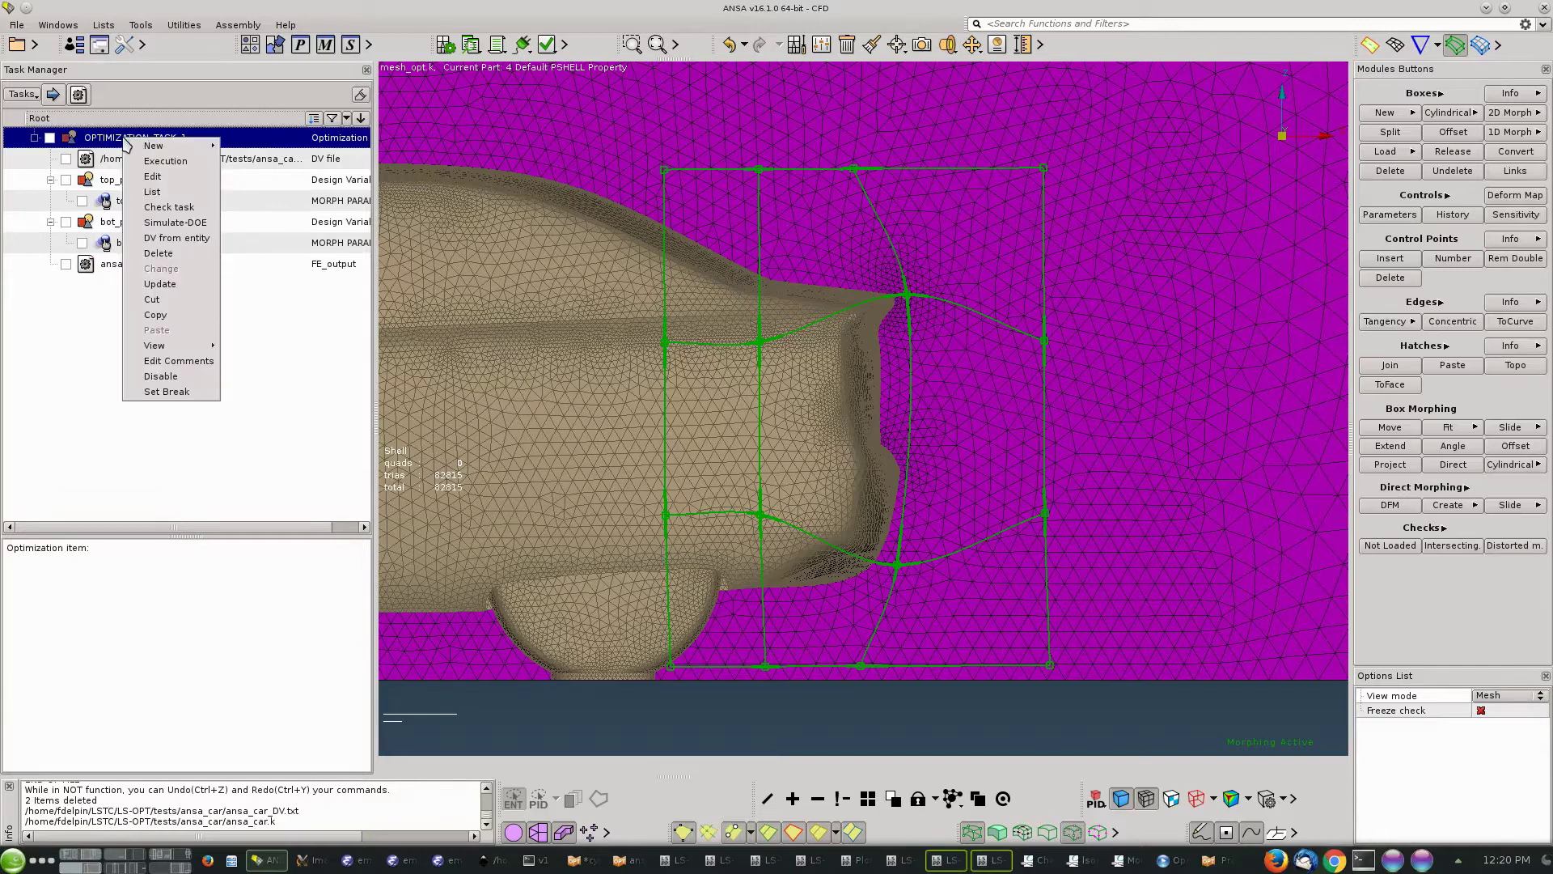
{"action": "left_click", "coordinate": [173, 222]}
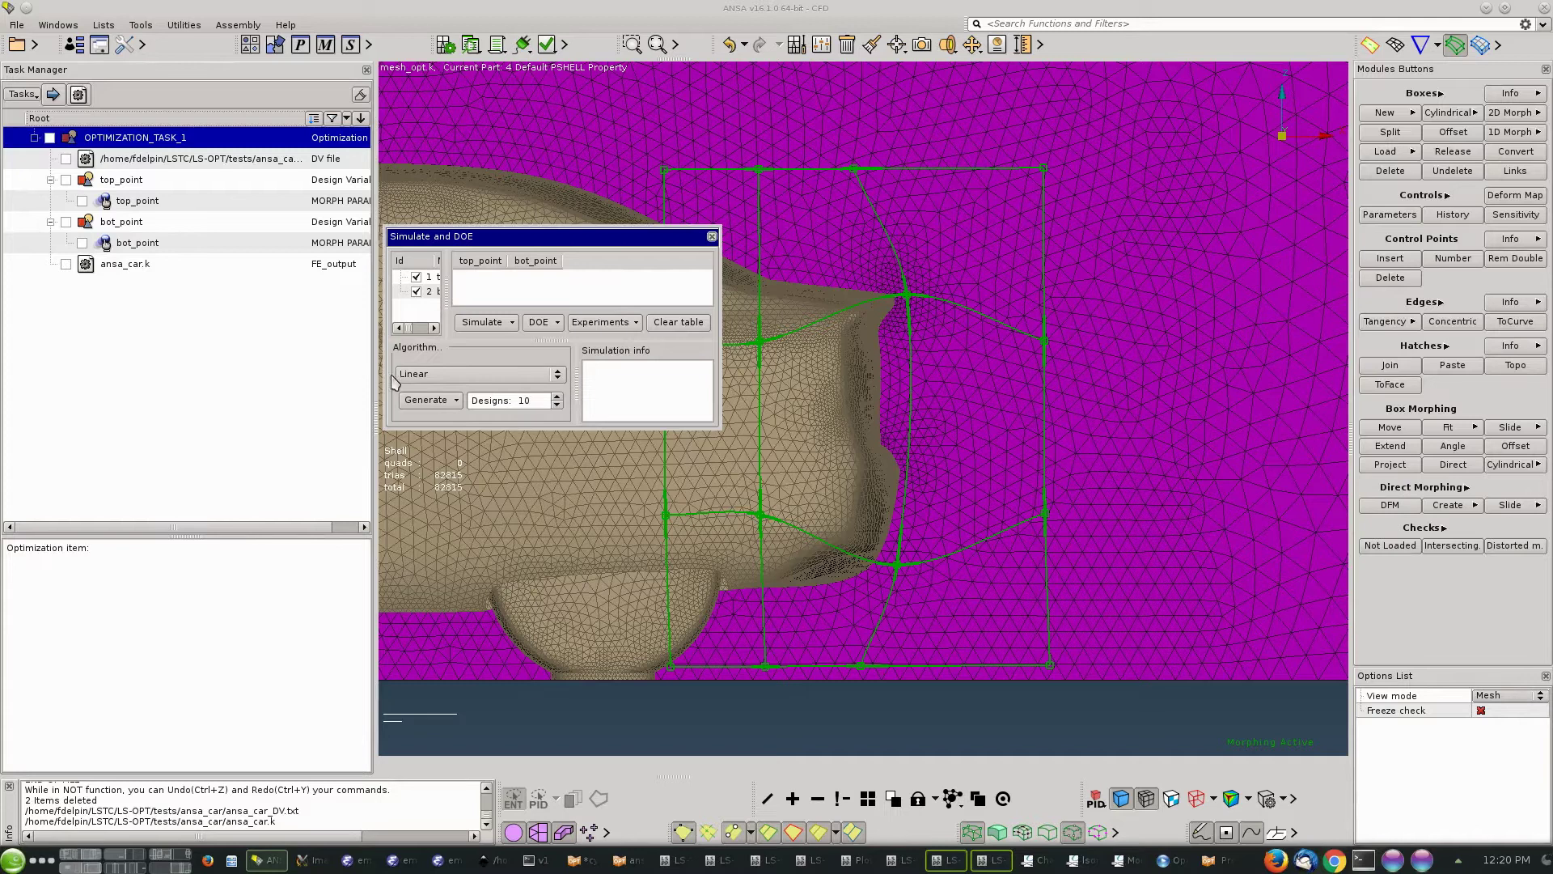
{"action": "left_click", "coordinate": [430, 402]}
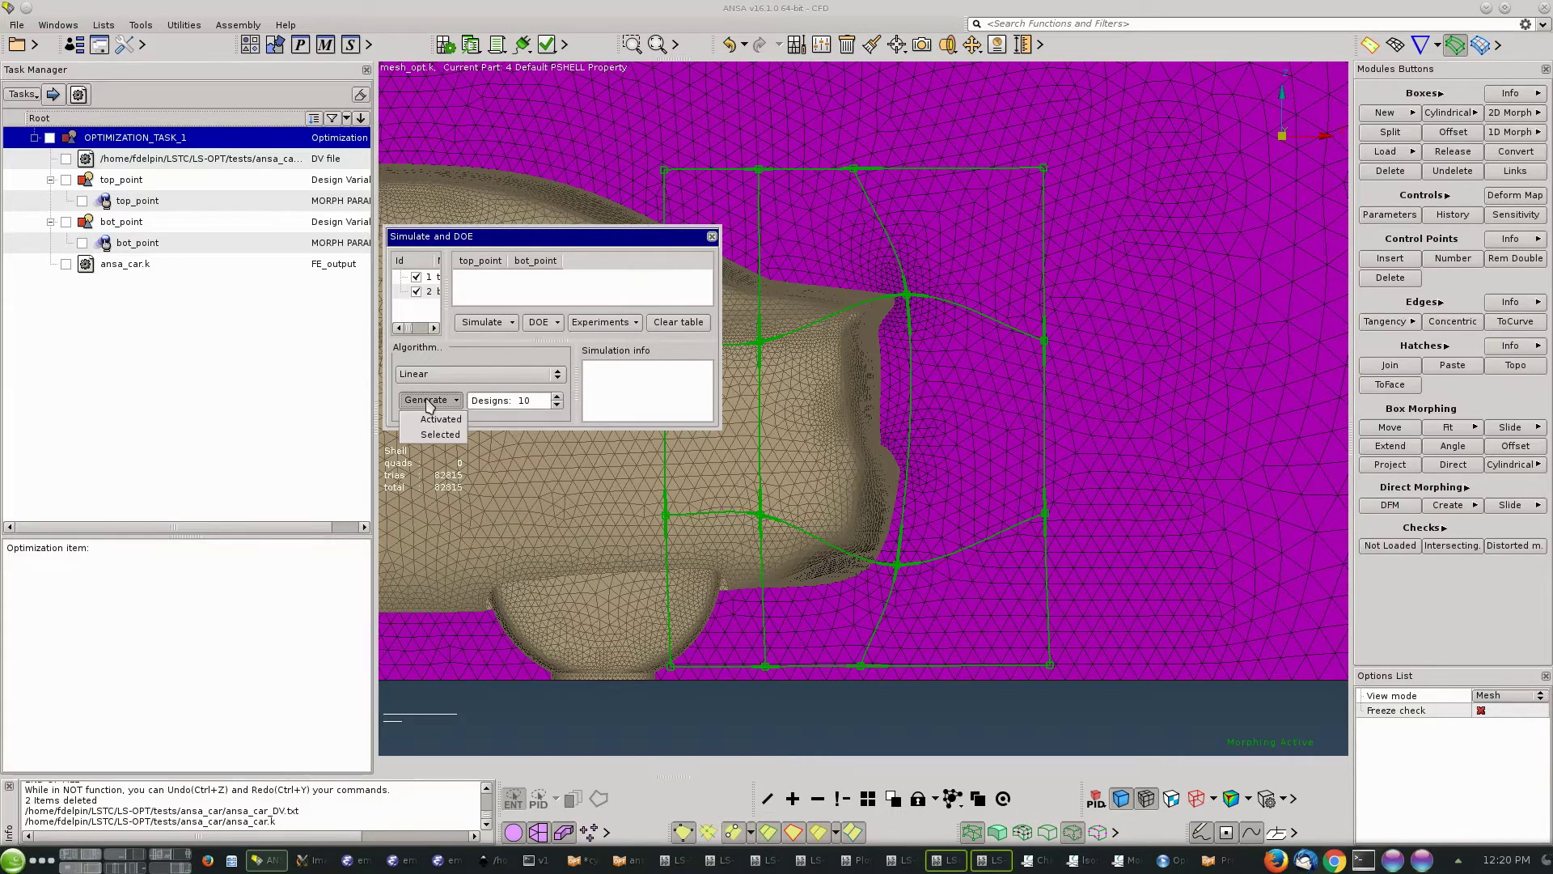
{"action": "left_click", "coordinate": [437, 419]}
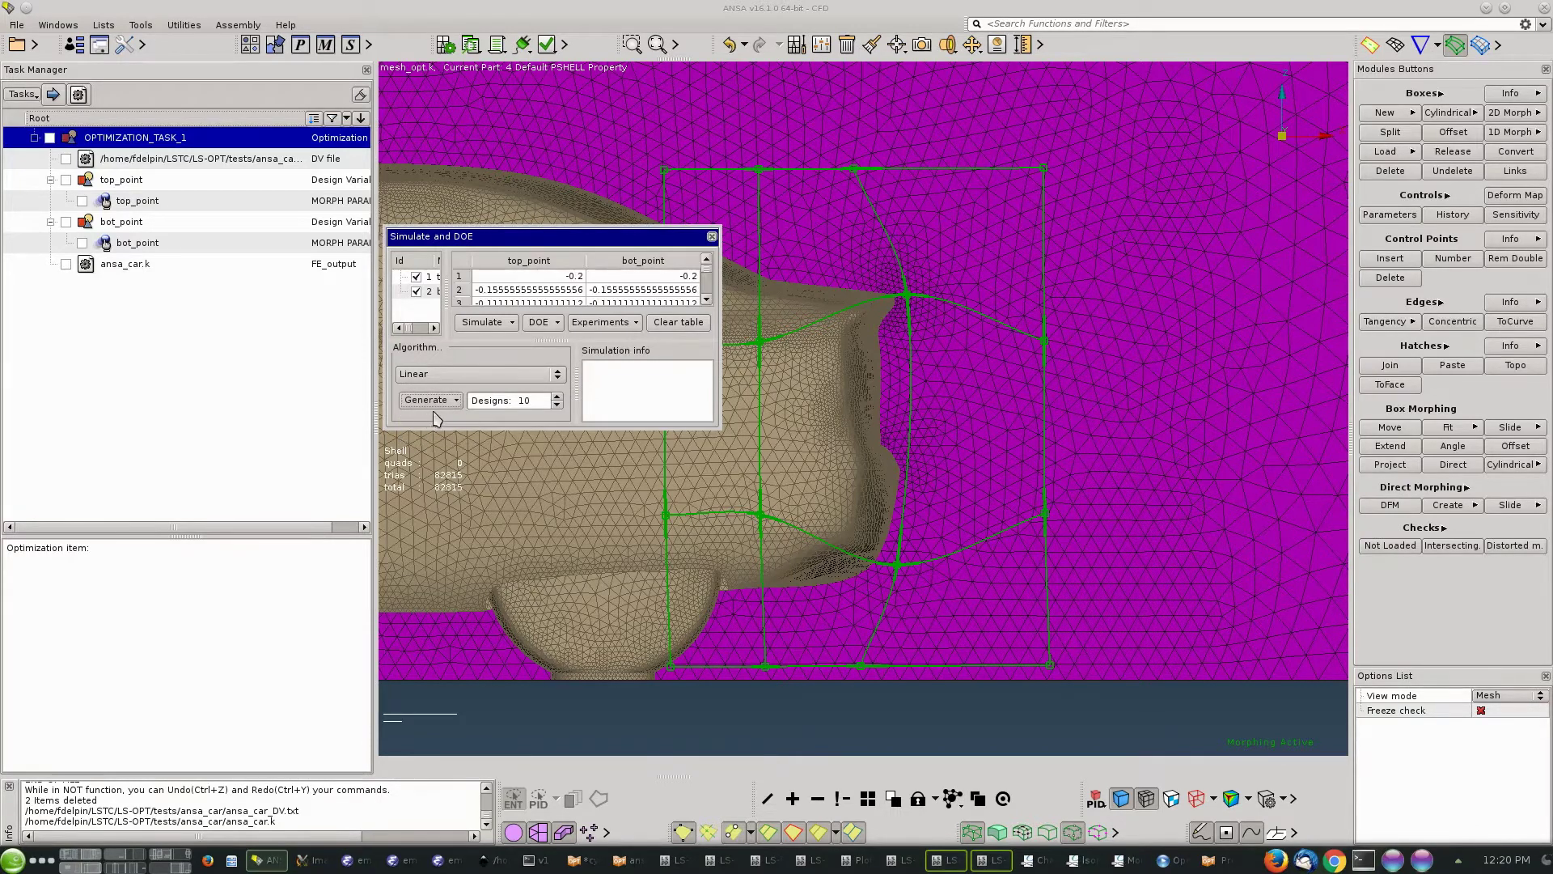
Simulate the 10 generated designs, play the morph animation, then stop and close the preview.
{"action": "left_click", "coordinate": [484, 323]}
{"action": "left_click", "coordinate": [478, 344]}
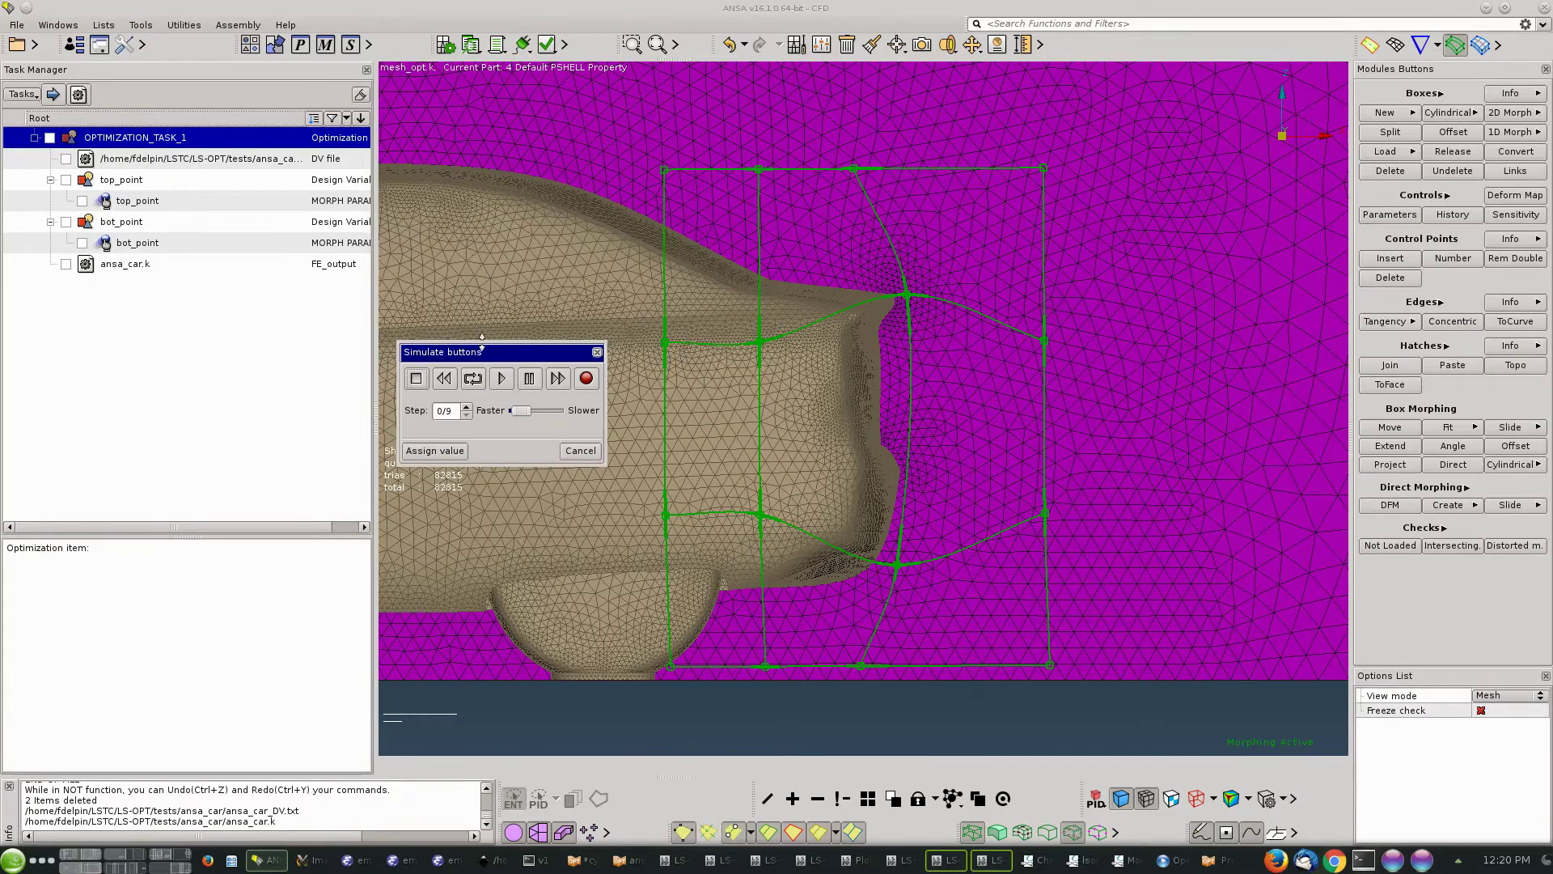
{"action": "left_click", "coordinate": [502, 379]}
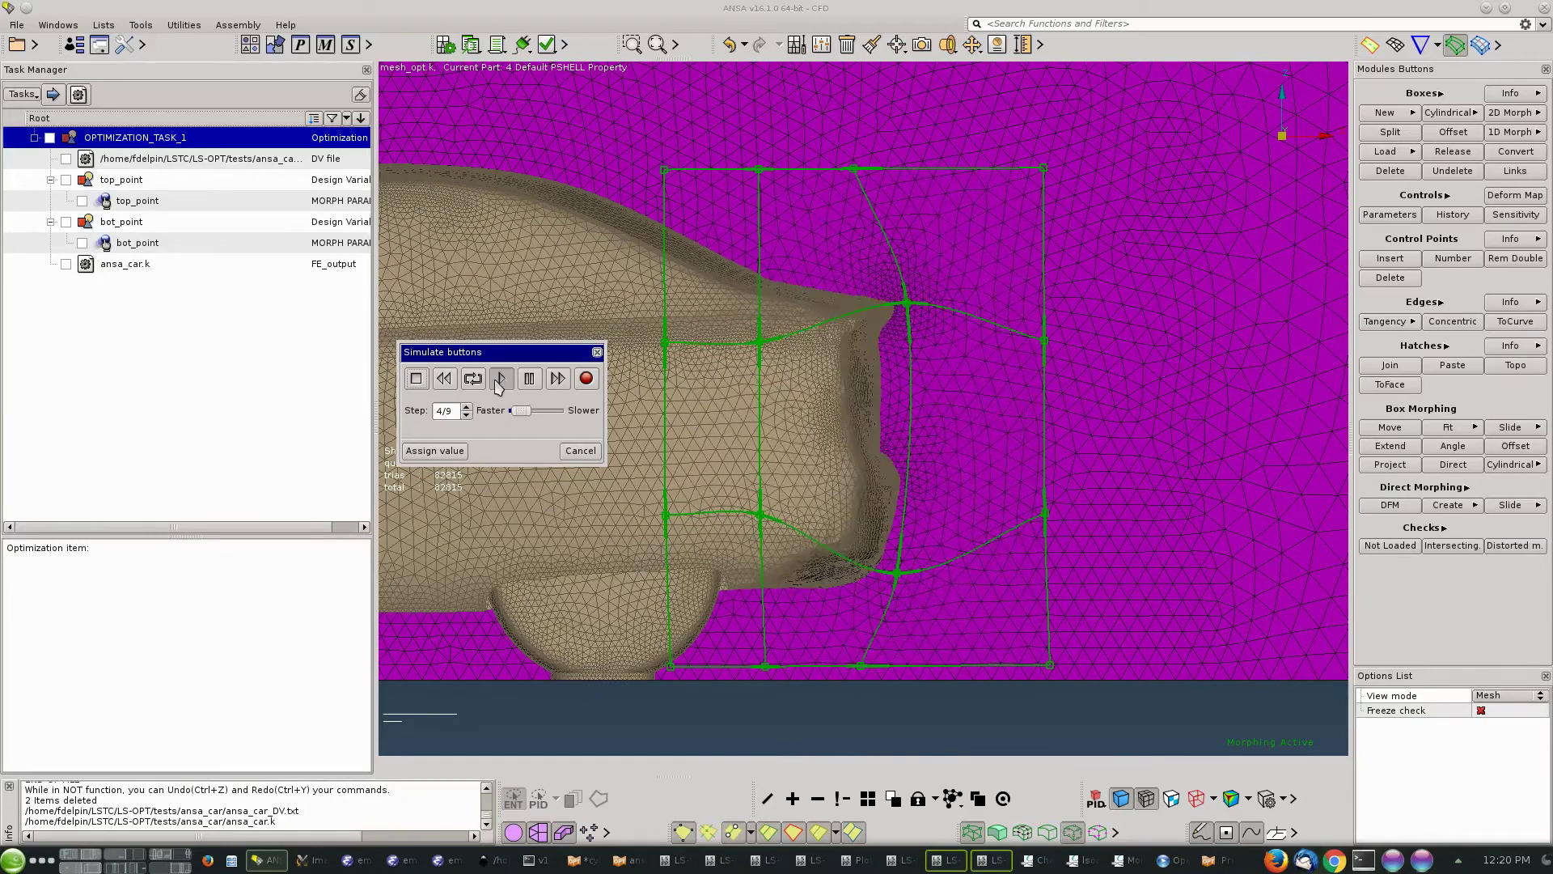
{"action": "left_click", "coordinate": [417, 379]}
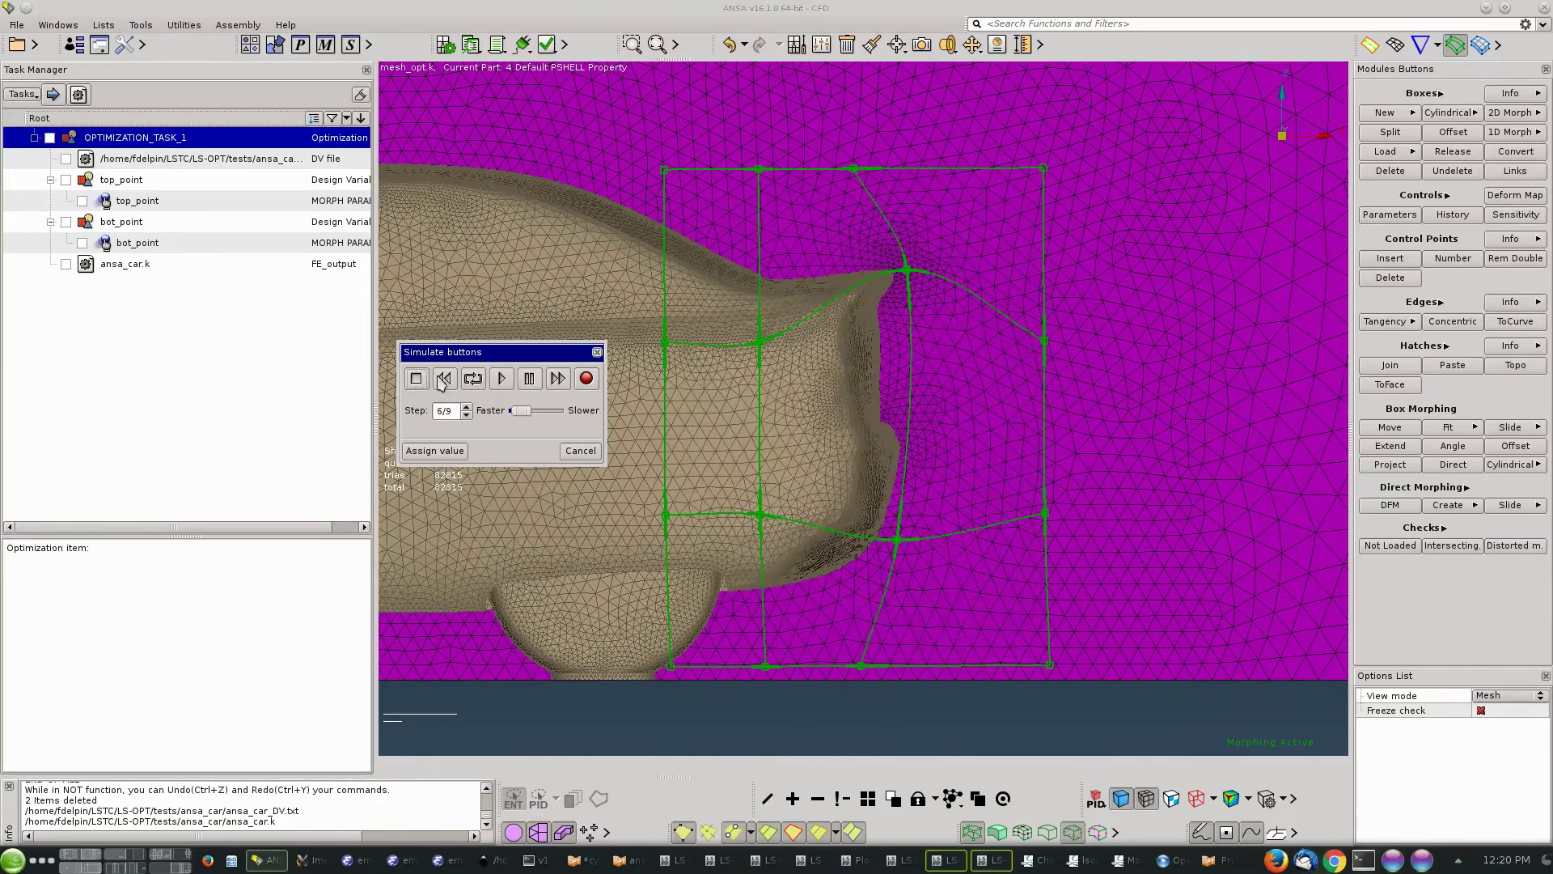
{"action": "left_click", "coordinate": [444, 378]}
{"action": "key", "text": "Escape"}
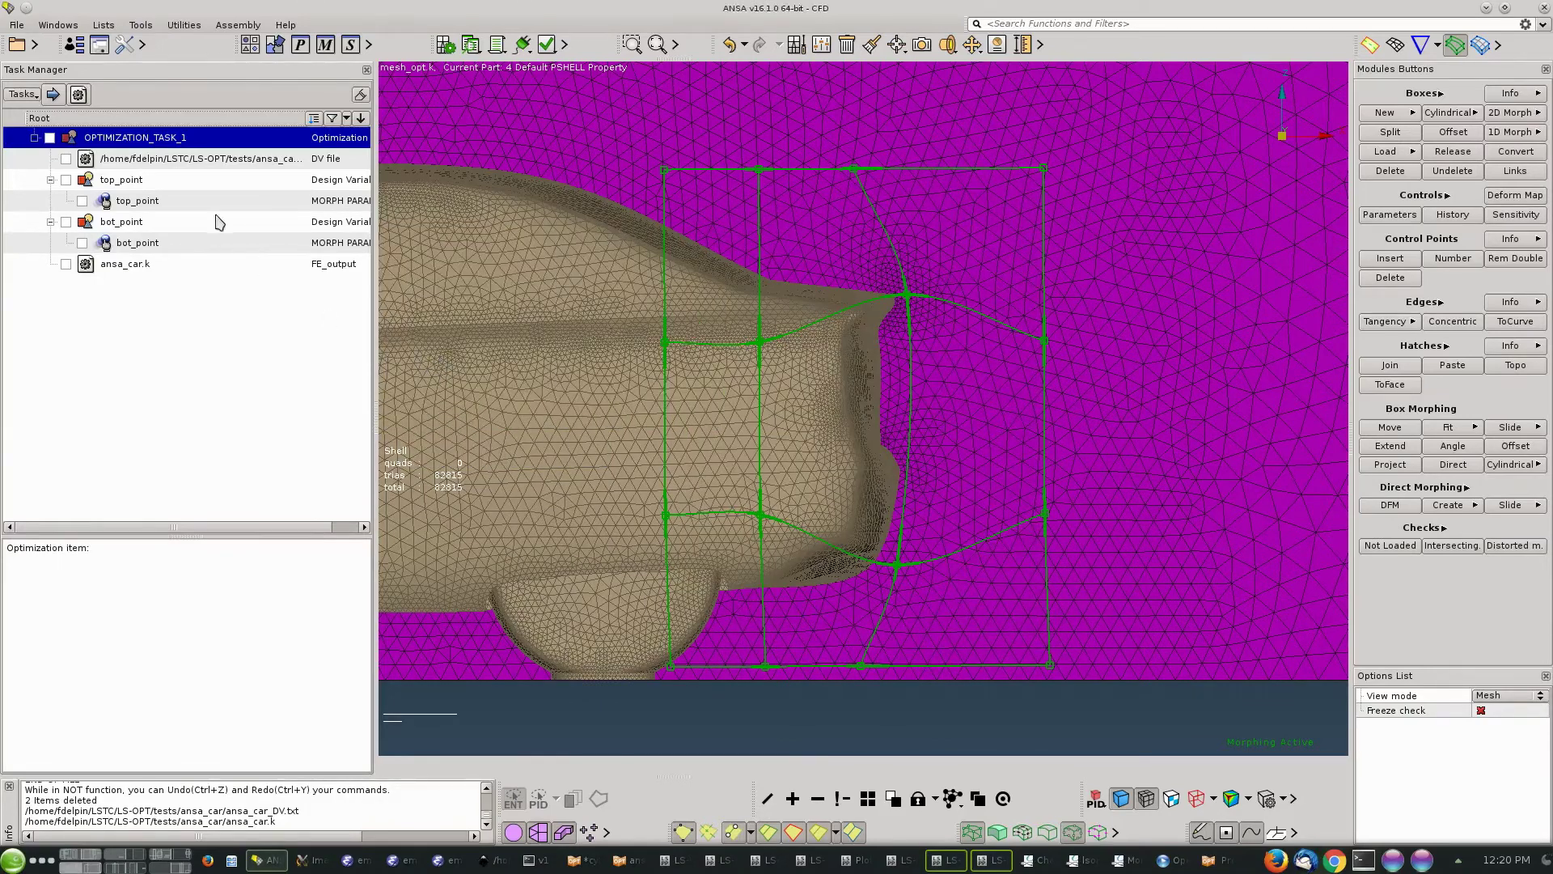
Execute OPTIMIZATION_TASK_1, overwriting the existing ansa_car_DV.txt.
{"action": "right_click", "coordinate": [127, 146]}
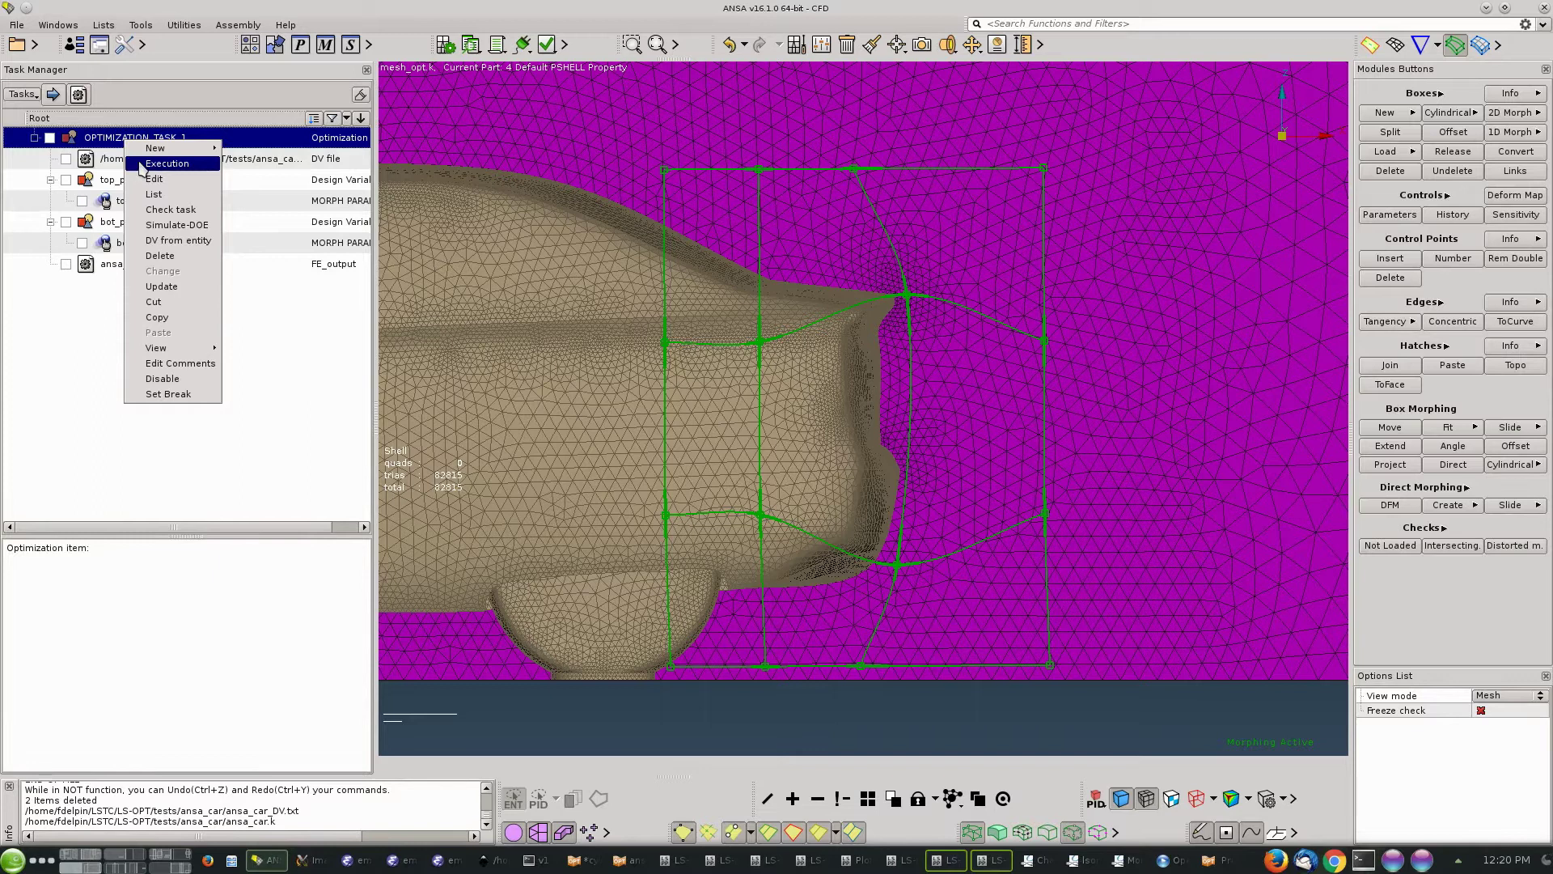
{"action": "left_click", "coordinate": [144, 164]}
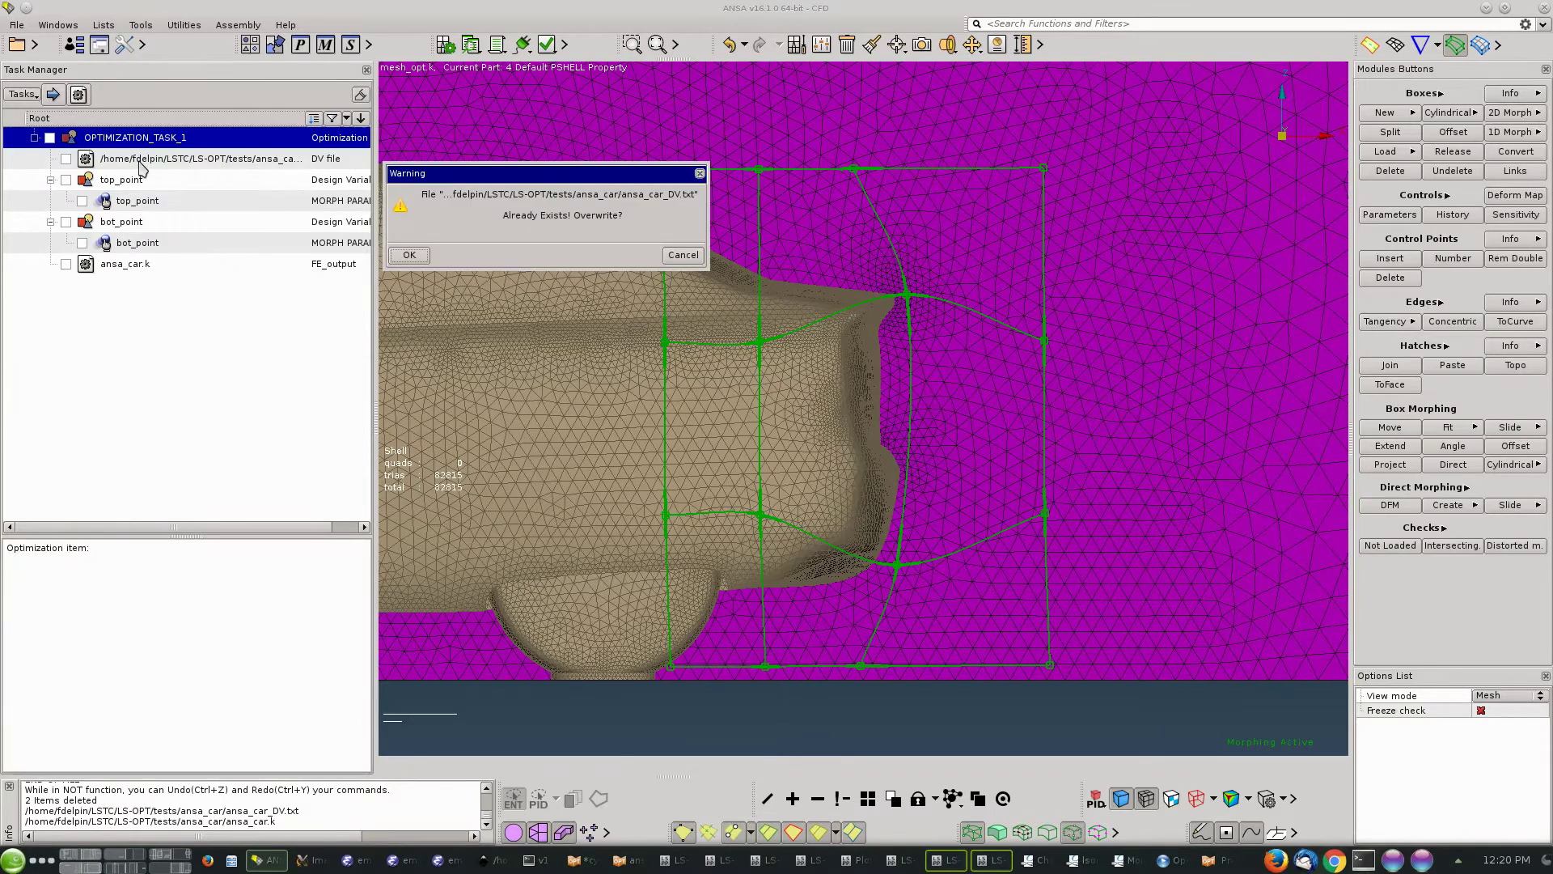
{"action": "left_click", "coordinate": [413, 256]}
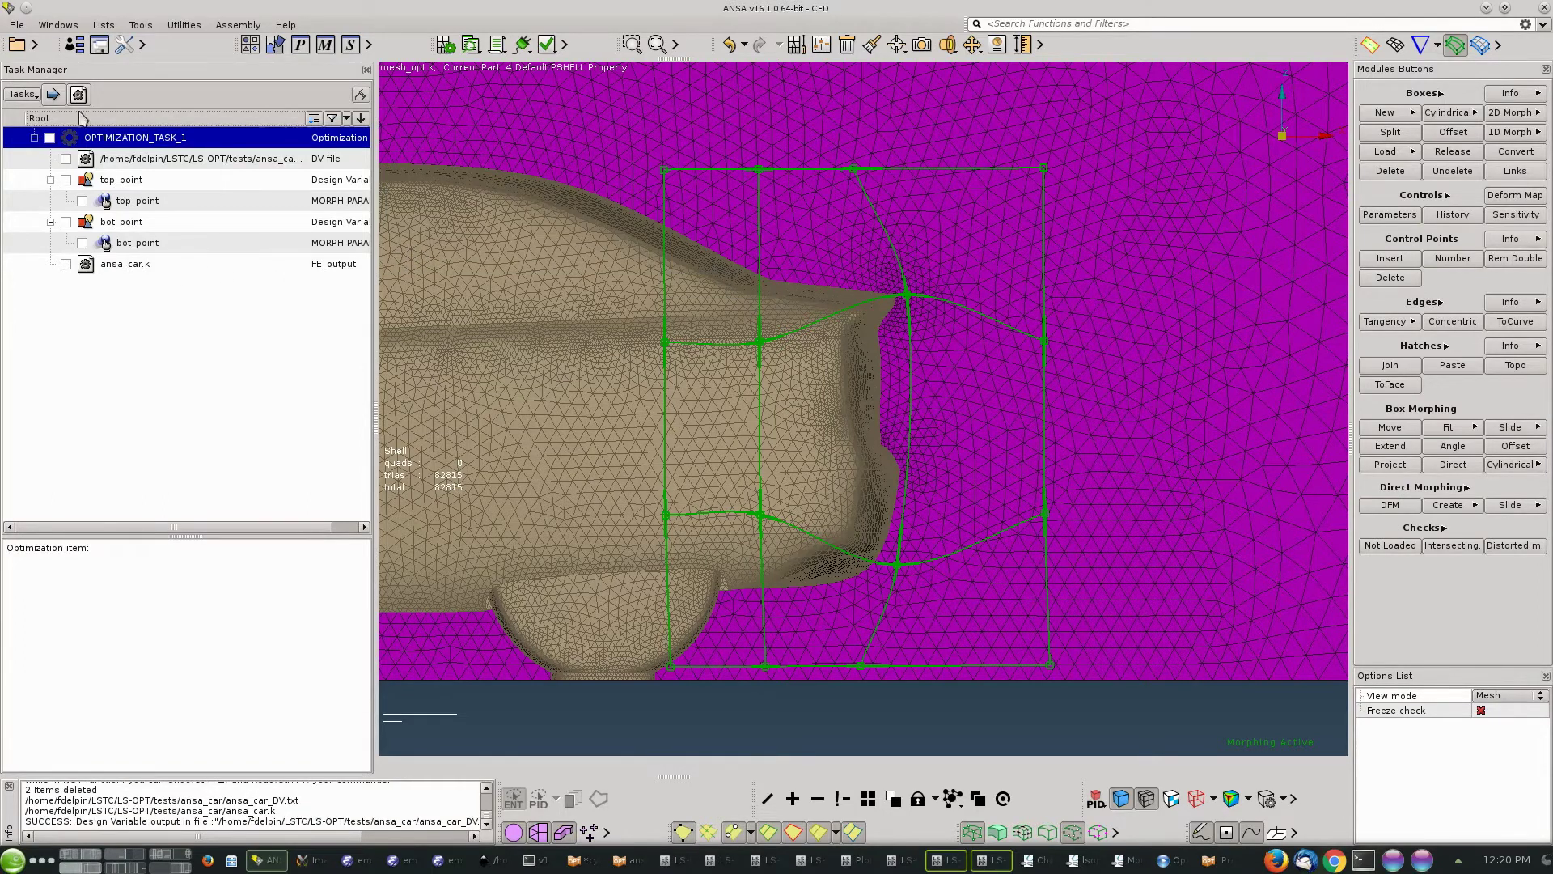
Save the ANSA database as ansa_car_tutorial.ansa.
{"action": "left_click", "coordinate": [17, 25]}
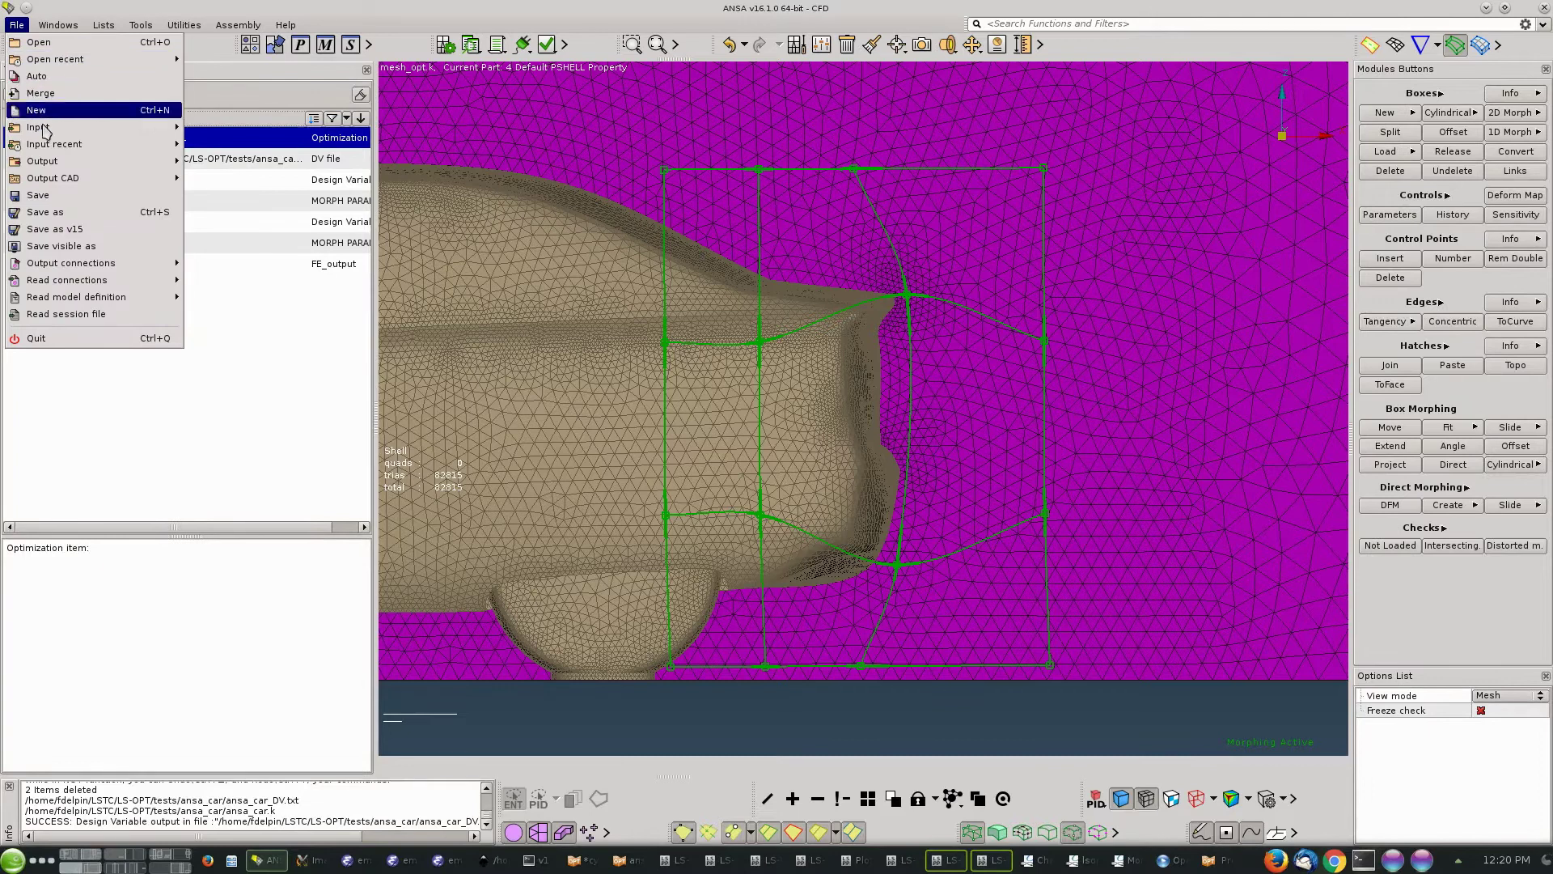
{"action": "left_click", "coordinate": [54, 214]}
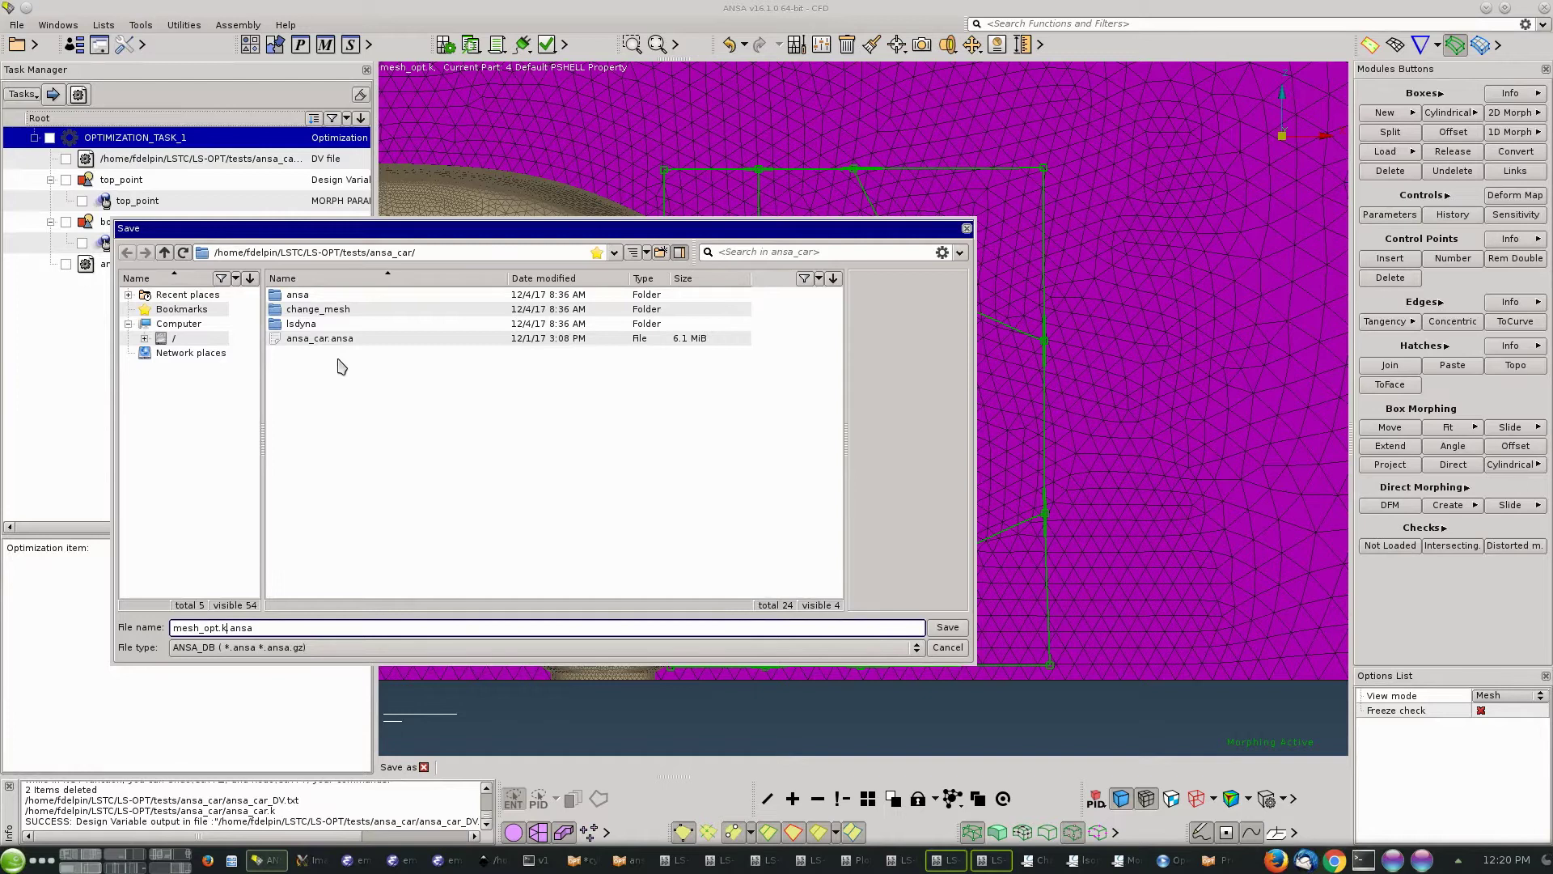
{"action": "key", "text": "shift+Home"}
{"action": "type", "text": "ansa_car"}
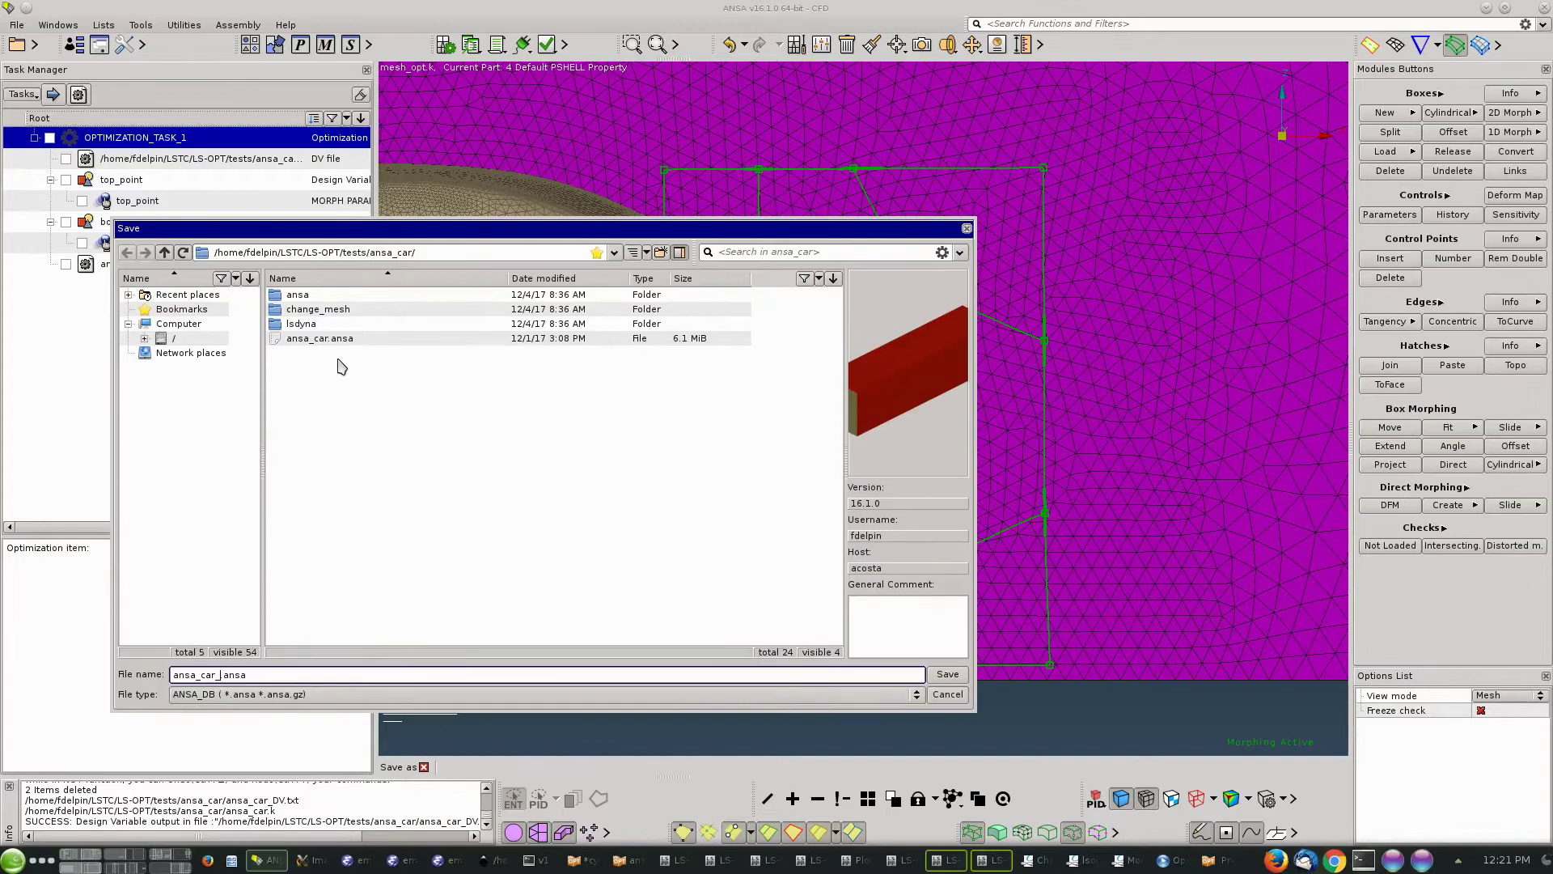
{"action": "type", "text": "utorial"}
{"action": "left_click", "coordinate": [933, 679]}
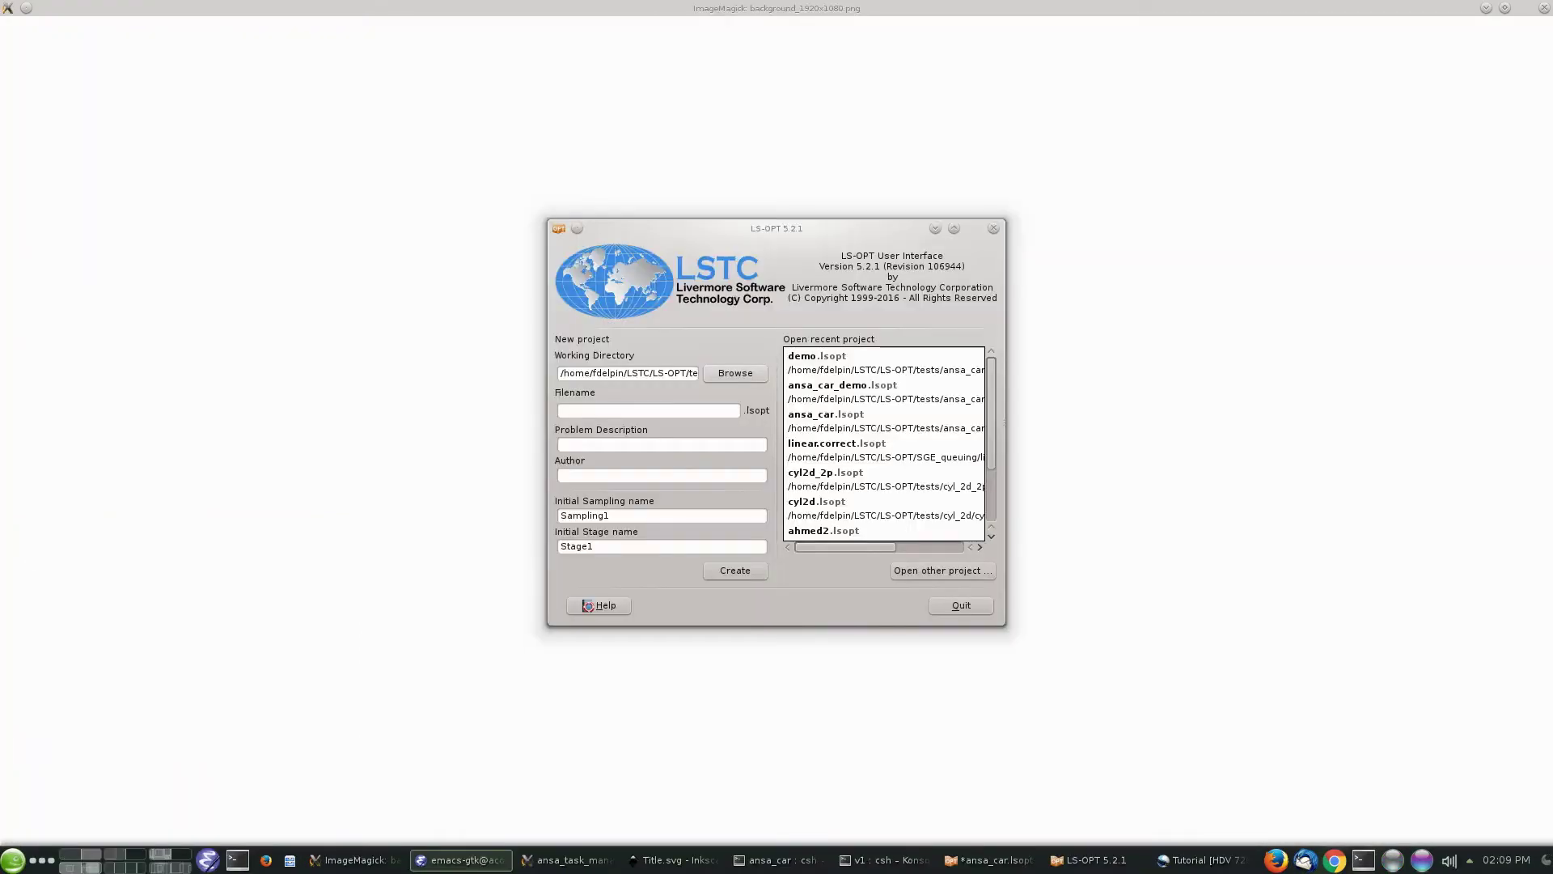
Create project demo.lsopt with description and author demo, and sampling and stage named ansa.
{"action": "left_click", "coordinate": [714, 412]}
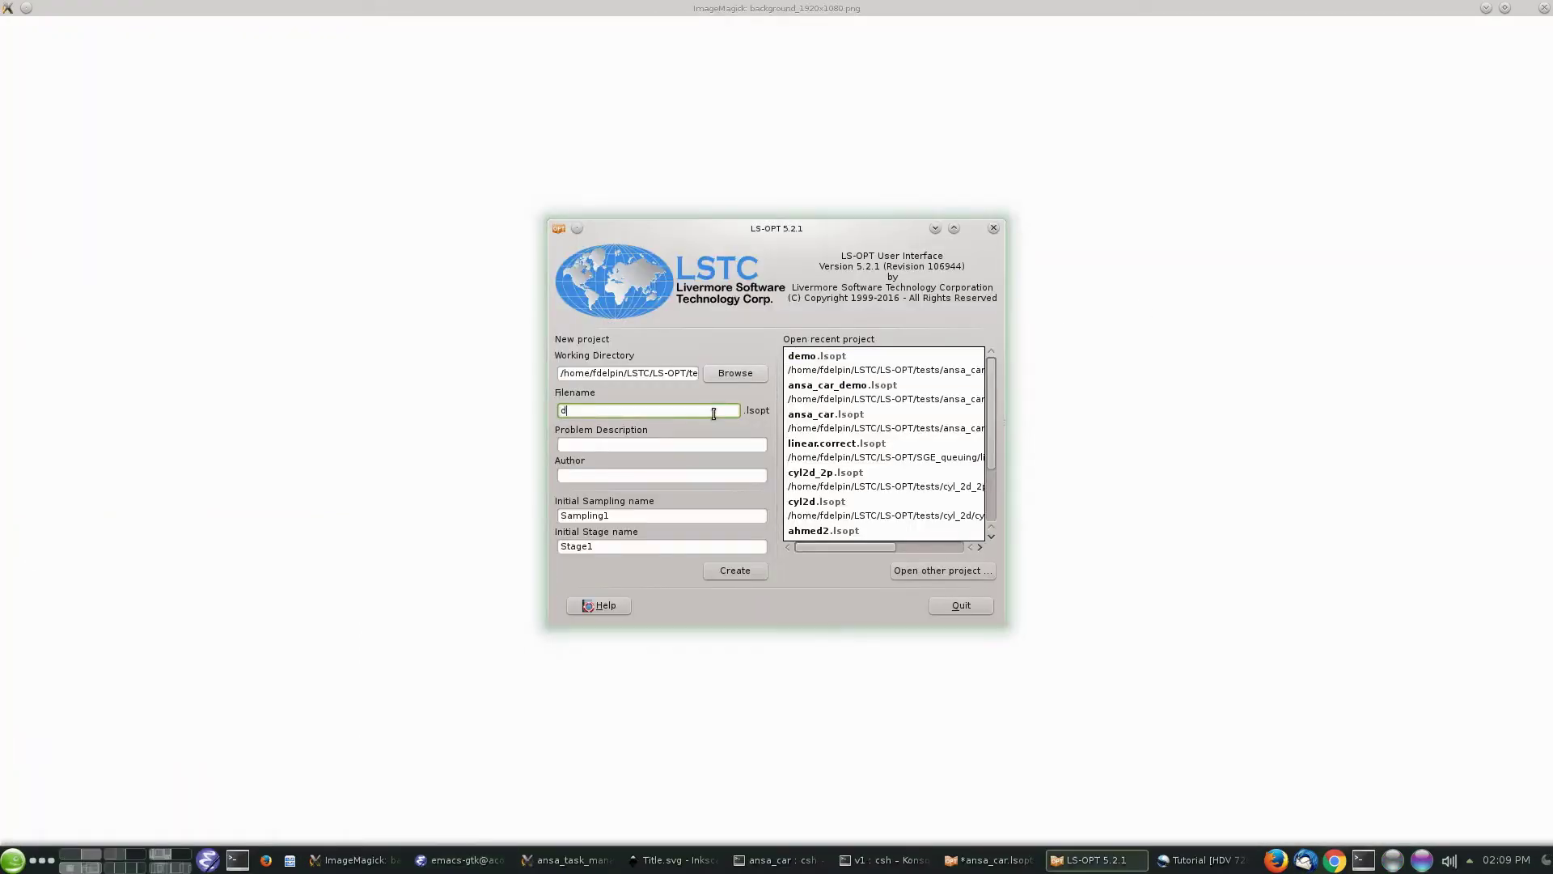
{"action": "key", "text": "Tab"}
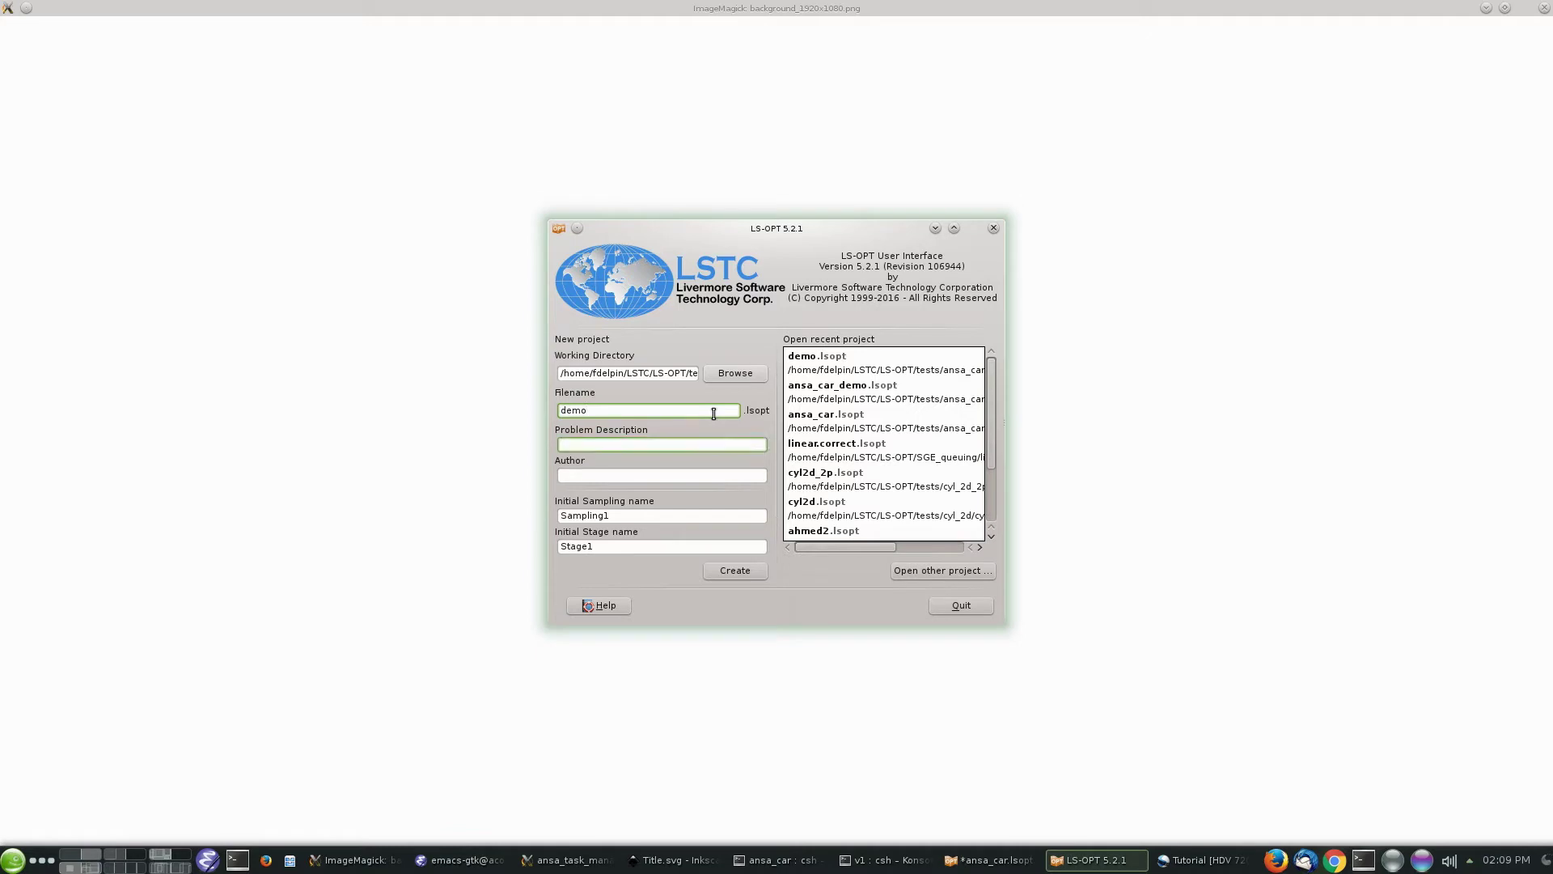
{"action": "type", "text": "demo"}
{"action": "key", "text": "Tab"}
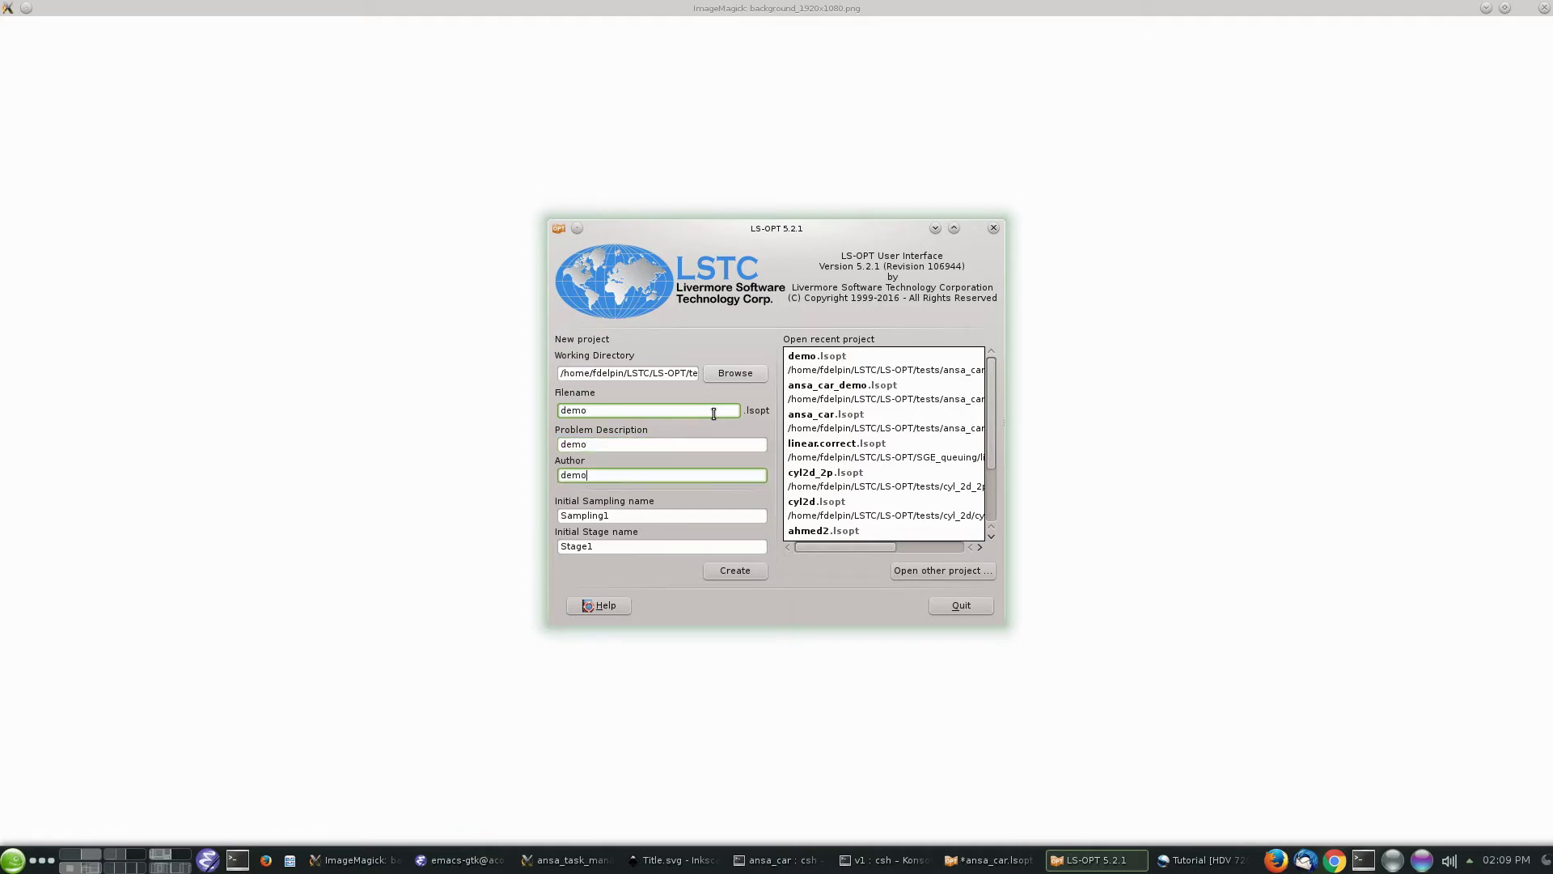
{"action": "key", "text": "Tab"}
{"action": "type", "text": "ansa"}
{"action": "key", "text": "Tab"}
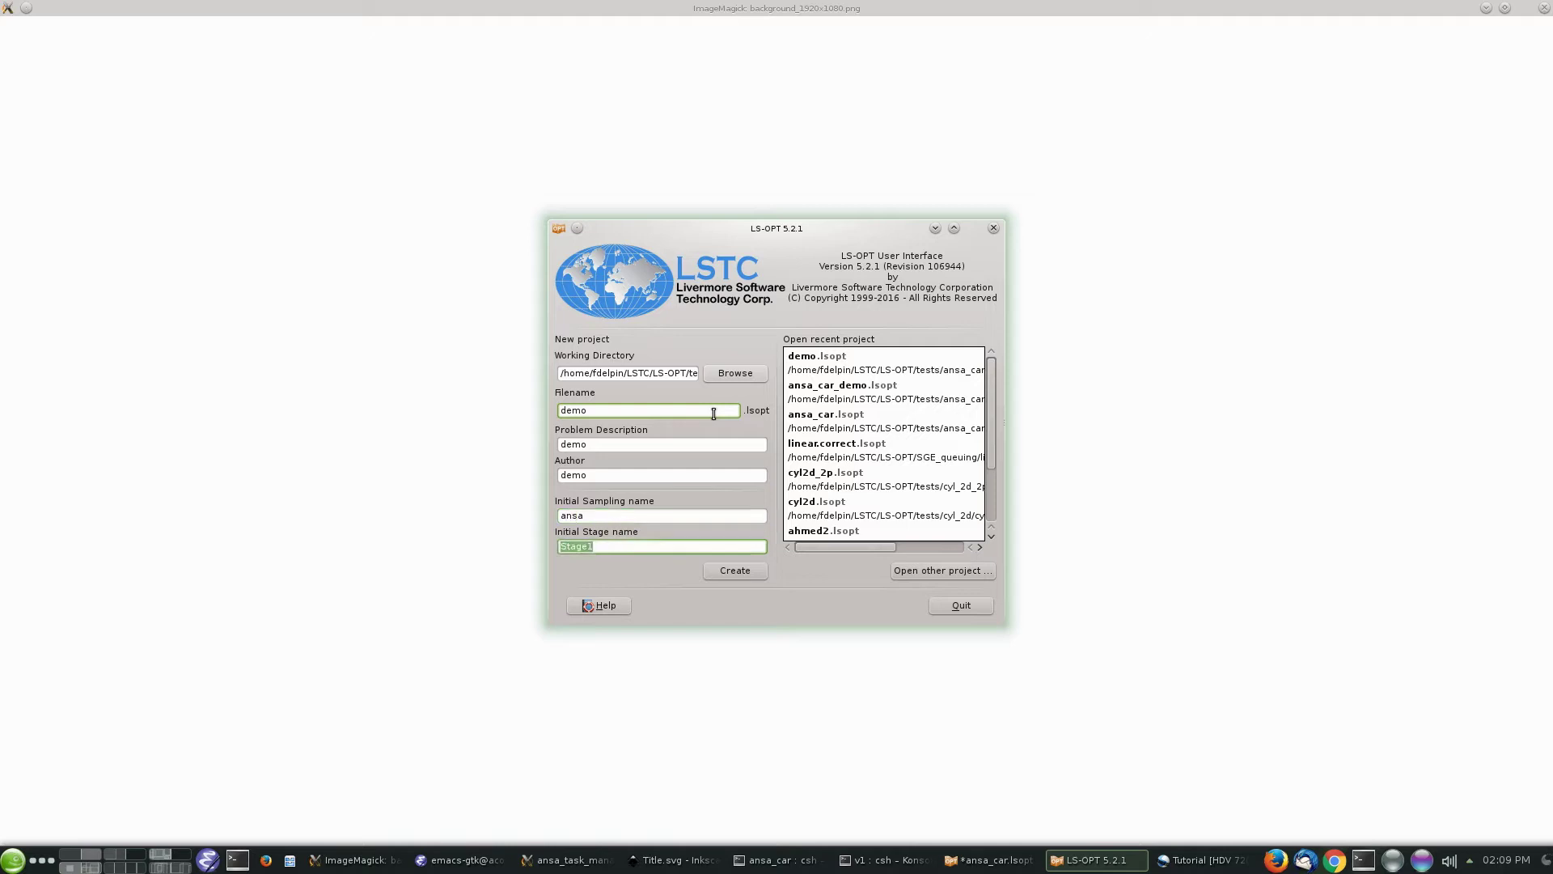
{"action": "type", "text": "ansa"}
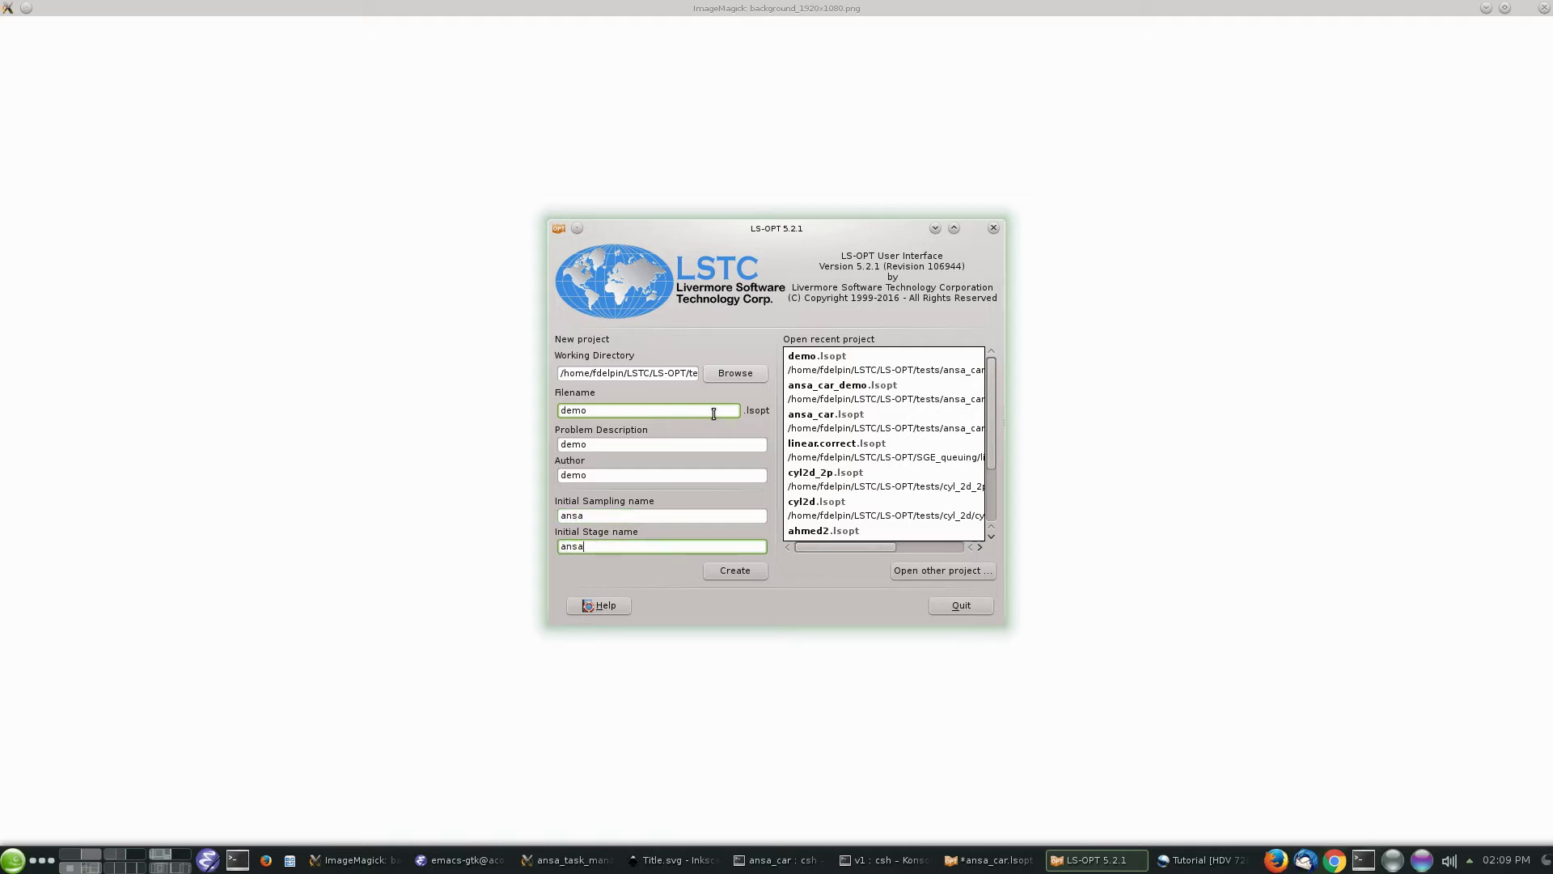
{"action": "left_click", "coordinate": [742, 569]}
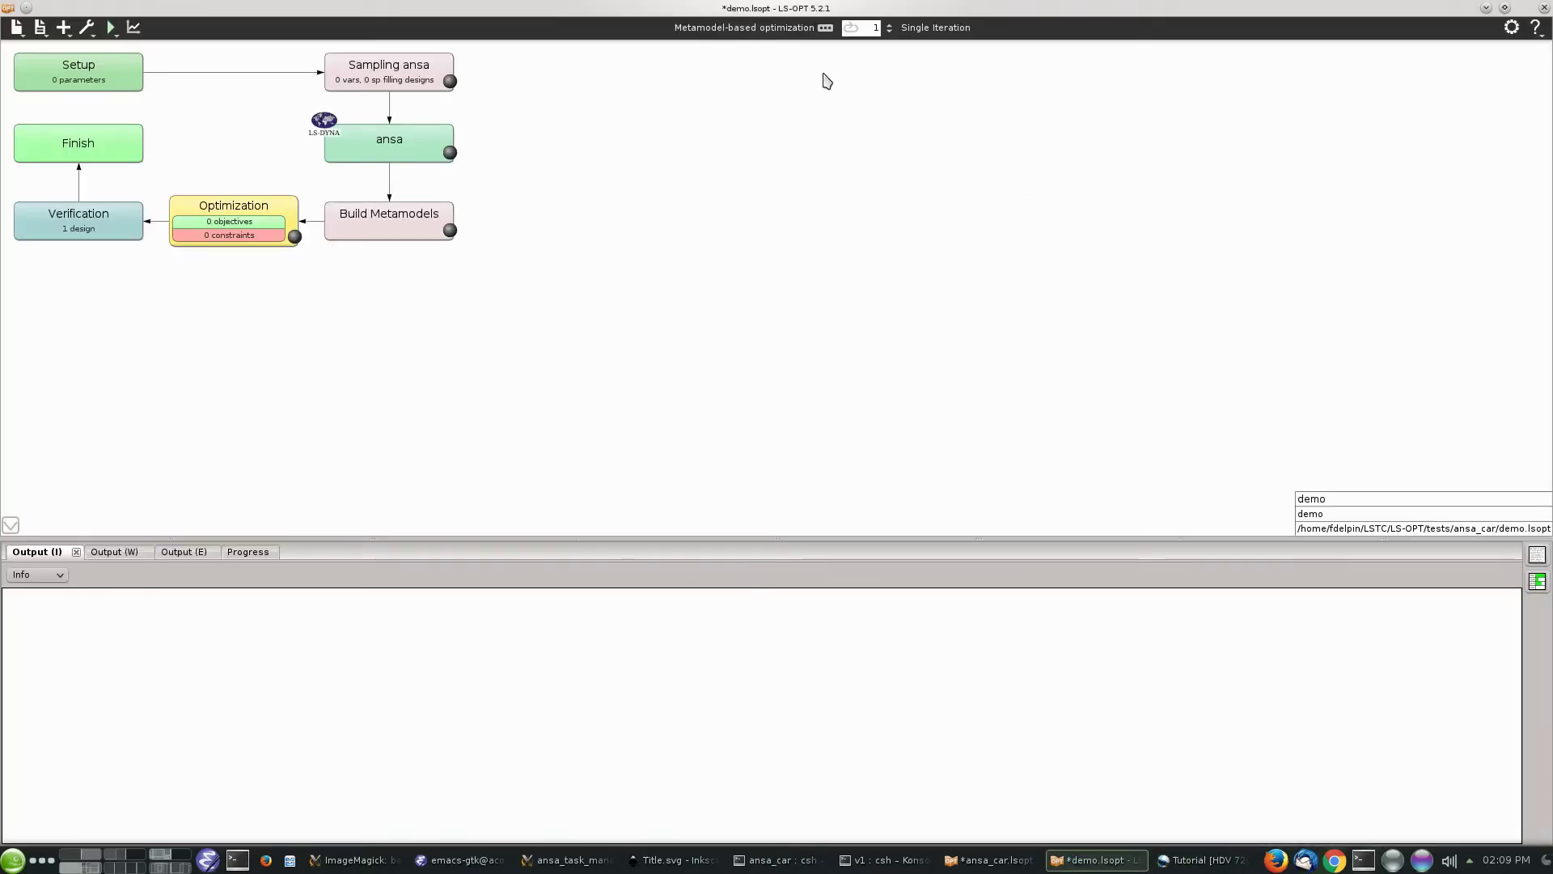
{"action": "left_click", "coordinate": [825, 28]}
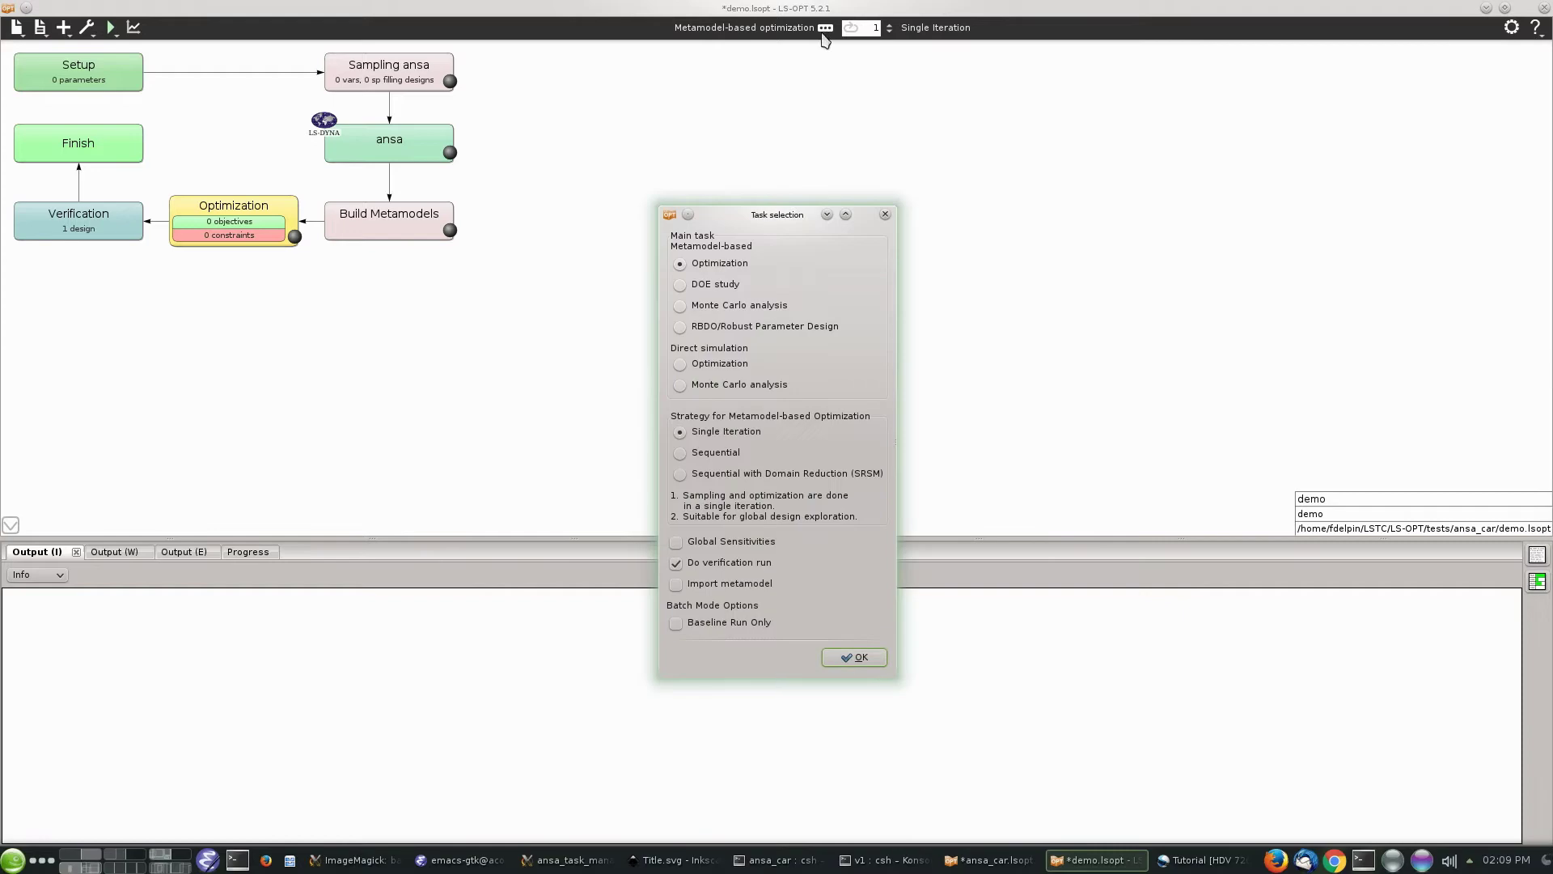
Switch the strategy to Sequential with Domain Reduction and set the ansa stage package to ANSA.
{"action": "left_click", "coordinate": [717, 474]}
{"action": "left_click", "coordinate": [880, 701]}
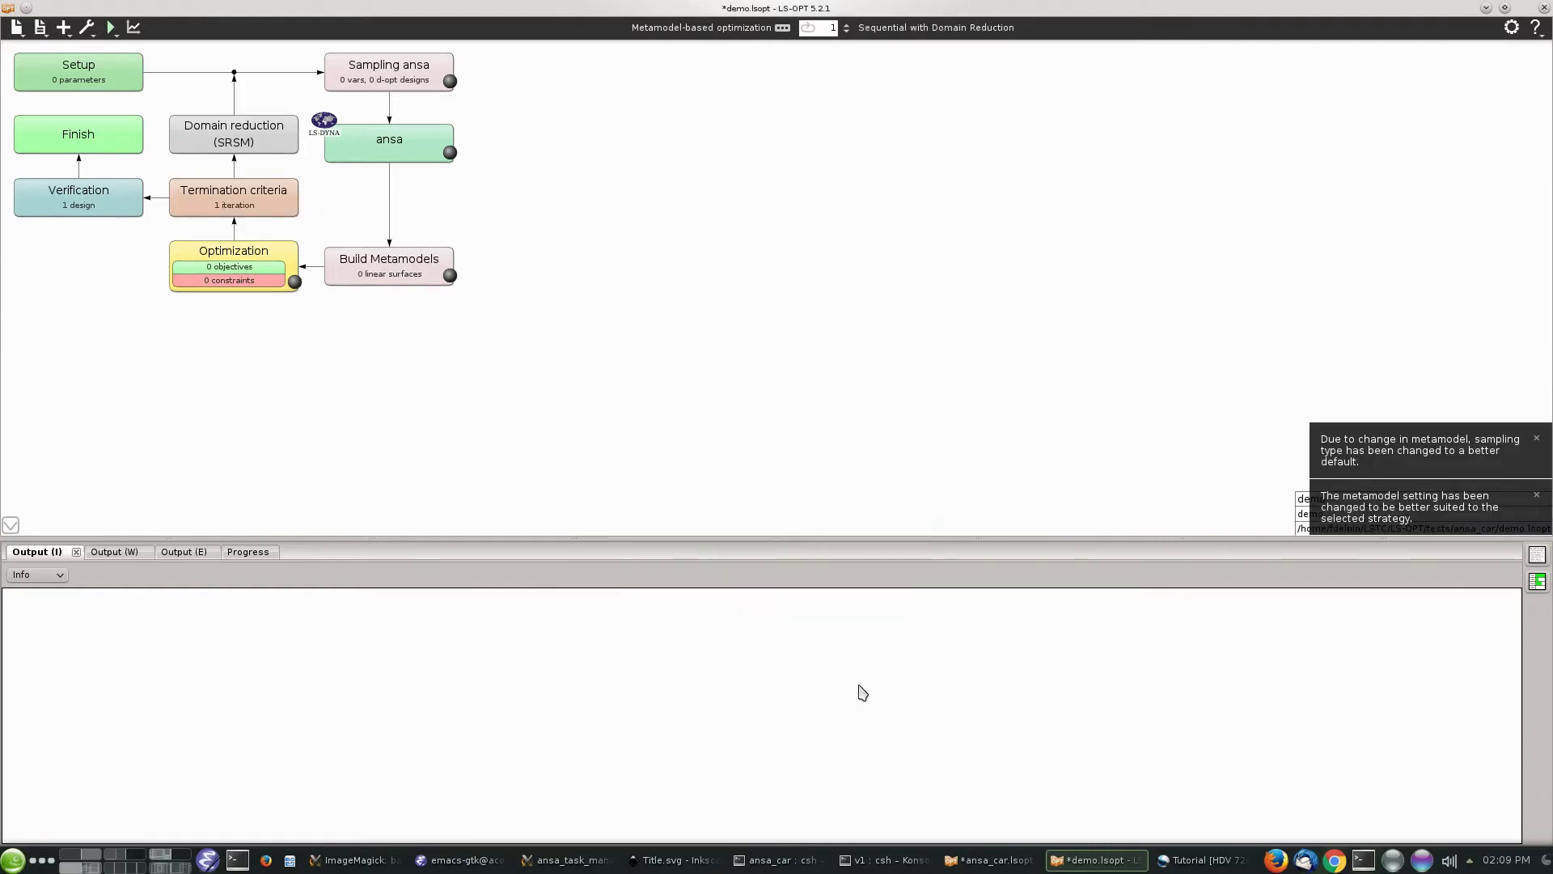
{"action": "double_click", "coordinate": [385, 143]}
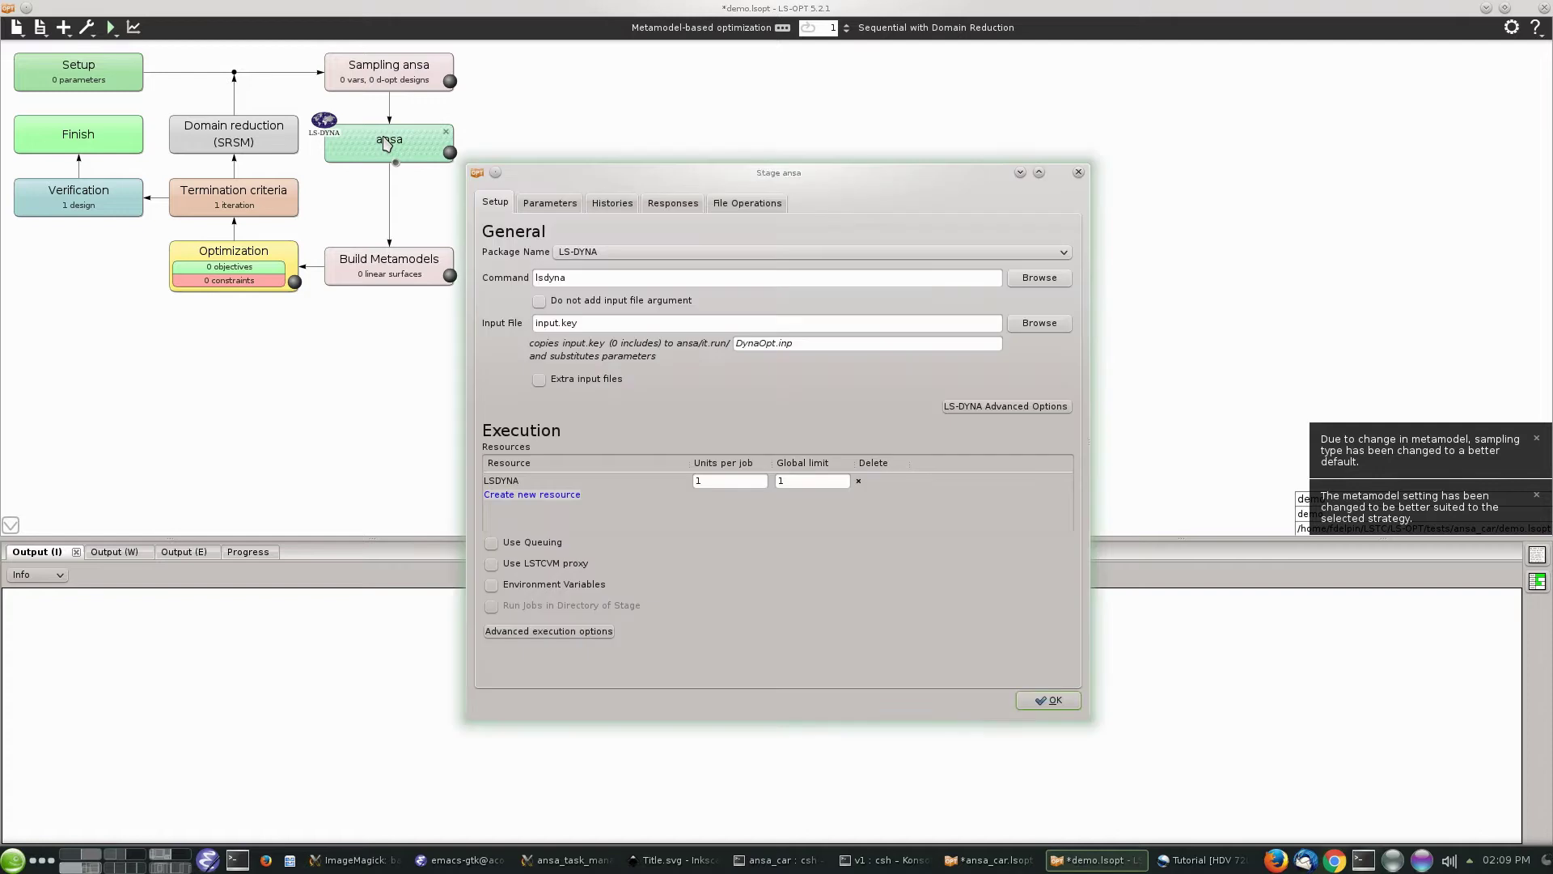
{"action": "left_click", "coordinate": [582, 254]}
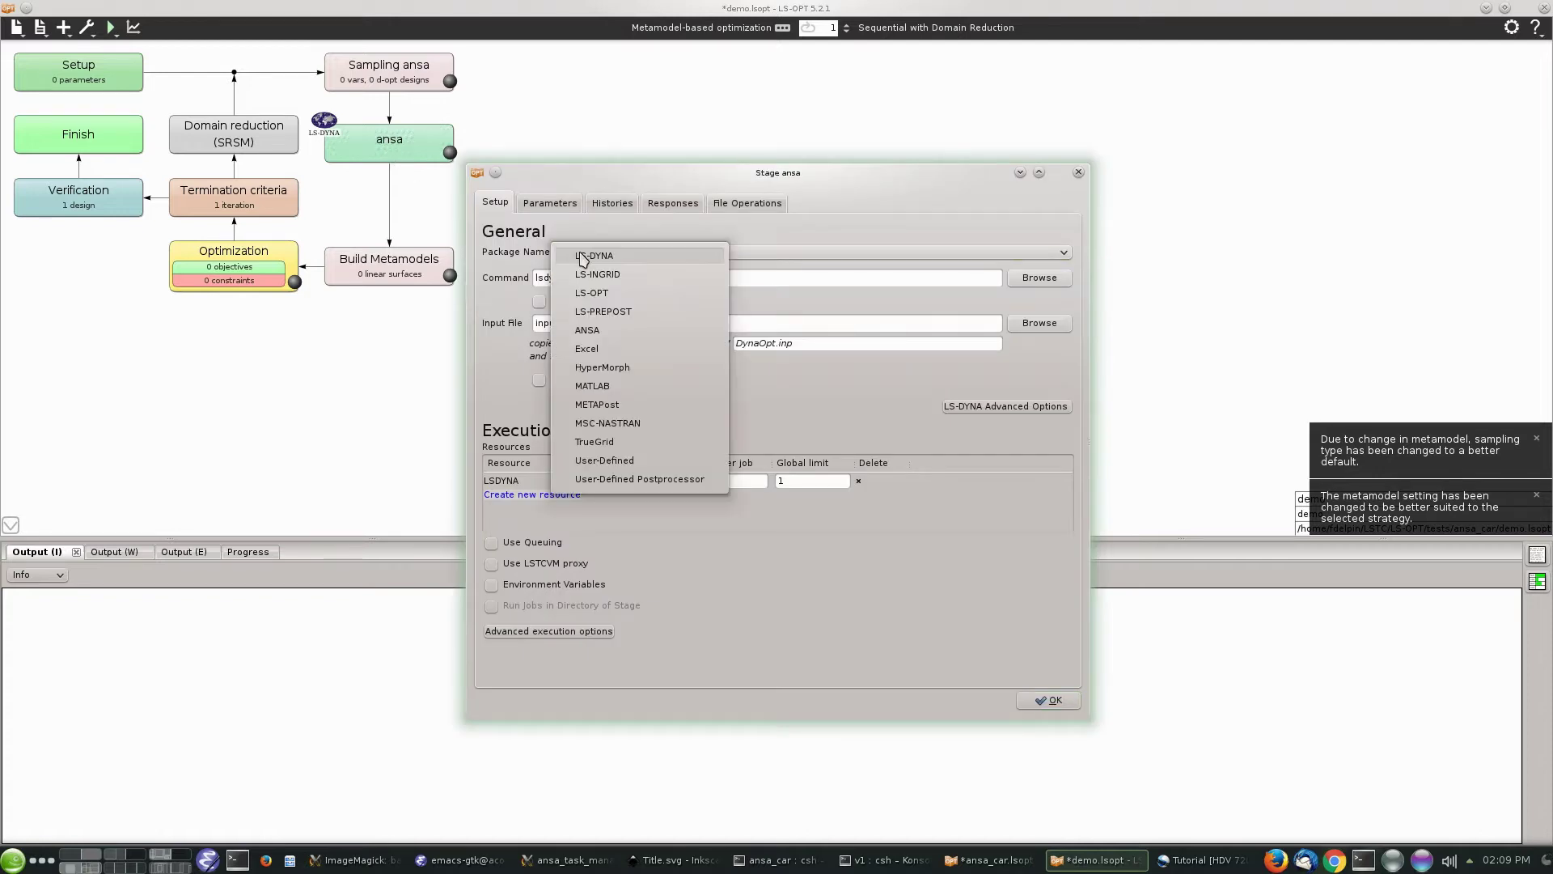
{"action": "left_click", "coordinate": [587, 330]}
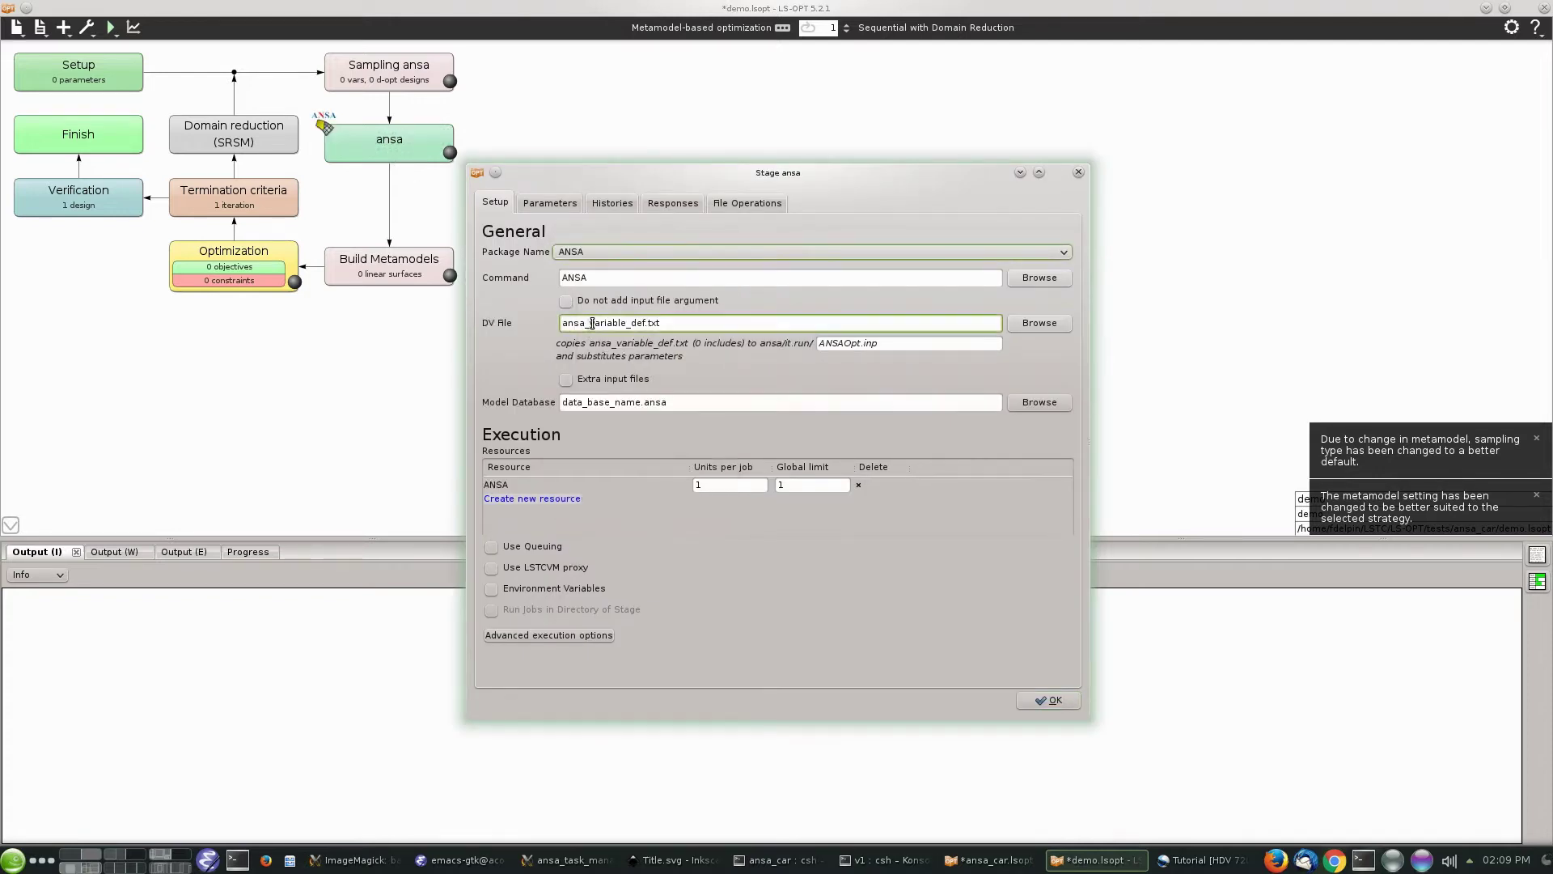
Replace the ansa stage command with the ANSA launch path and use DV file ansa_car_DV.txt.
{"action": "left_click", "coordinate": [599, 277]}
{"action": "double_click", "coordinate": [598, 276]}
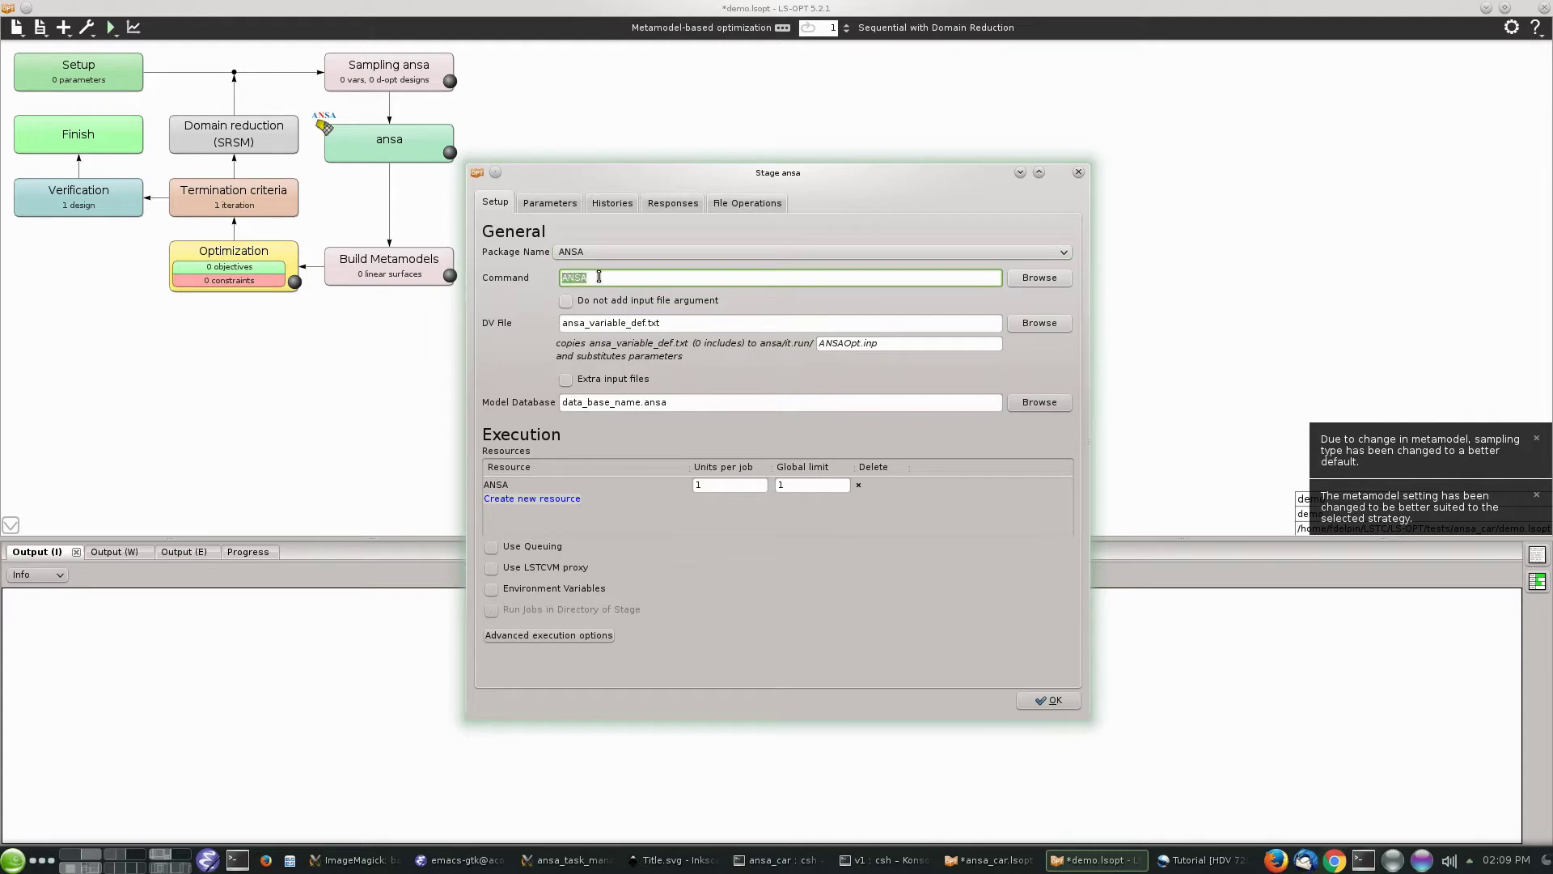
{"action": "key", "text": "BackSpace"}
{"action": "type", "text": "/home/fdelpin/SOFT/BETA_CAE_Systems/ansa_v16.1.0/ansa64.sh -lm_retry 60"}
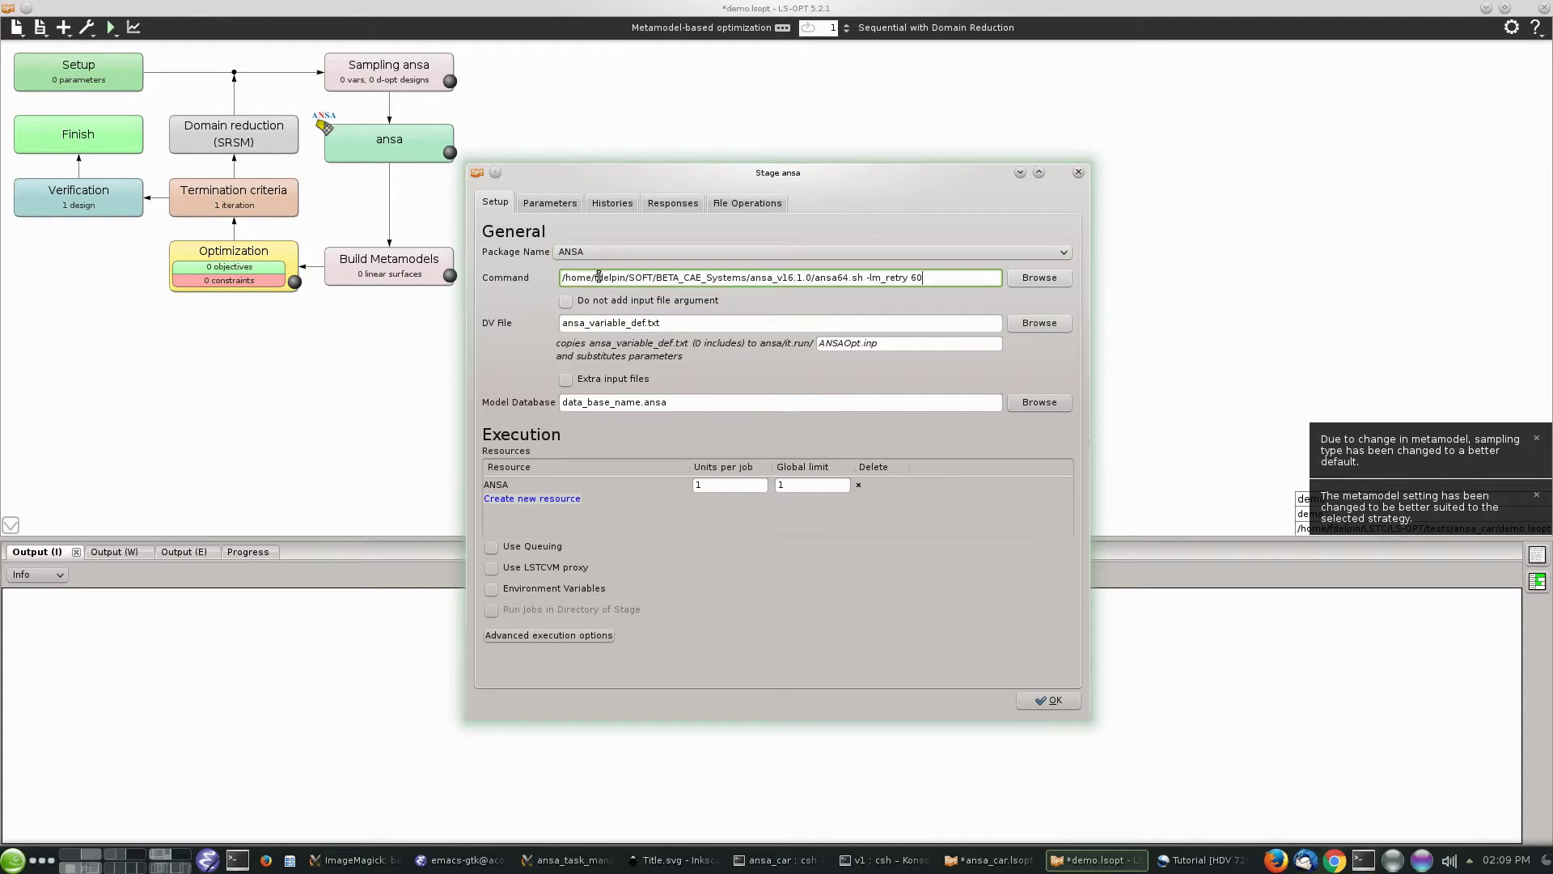
{"action": "left_click", "coordinate": [613, 322]}
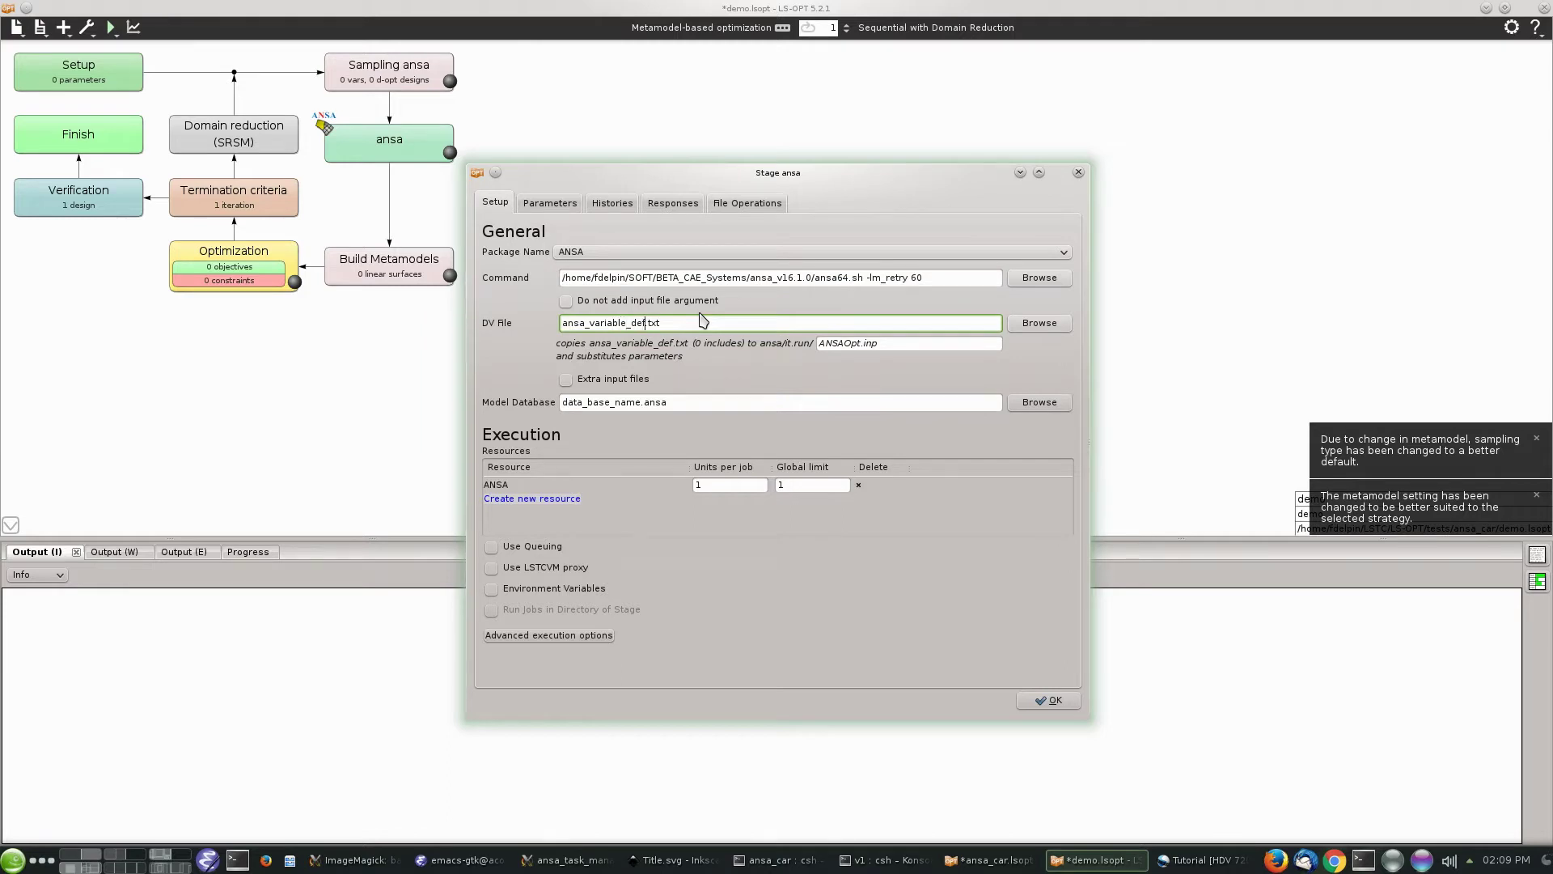
{"action": "key", "text": "shift+Left"}
{"action": "key", "text": "shift+Left"}
{"action": "key", "text": "shift+Left"}
{"action": "key", "text": "shift+Left"}
{"action": "key", "text": "shift+Left"}
{"action": "key", "text": "shift+Left"}
{"action": "key", "text": "shift+Left"}
{"action": "key", "text": "shift+Left"}
{"action": "key", "text": "shift+Left"}
{"action": "type", "text": "car_D"}
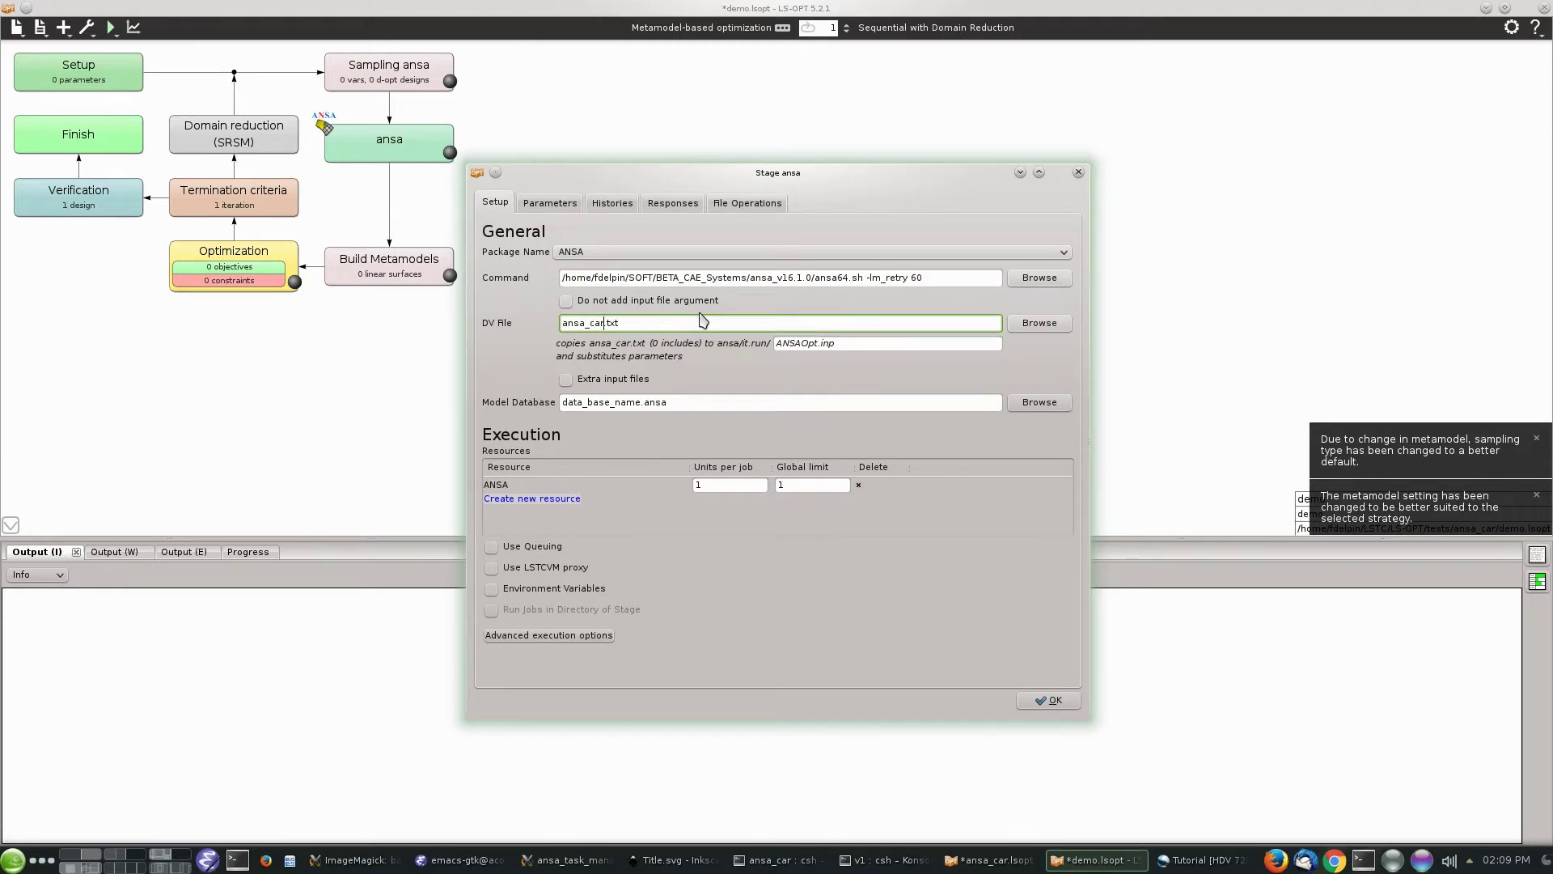
{"action": "type", "text": "V"}
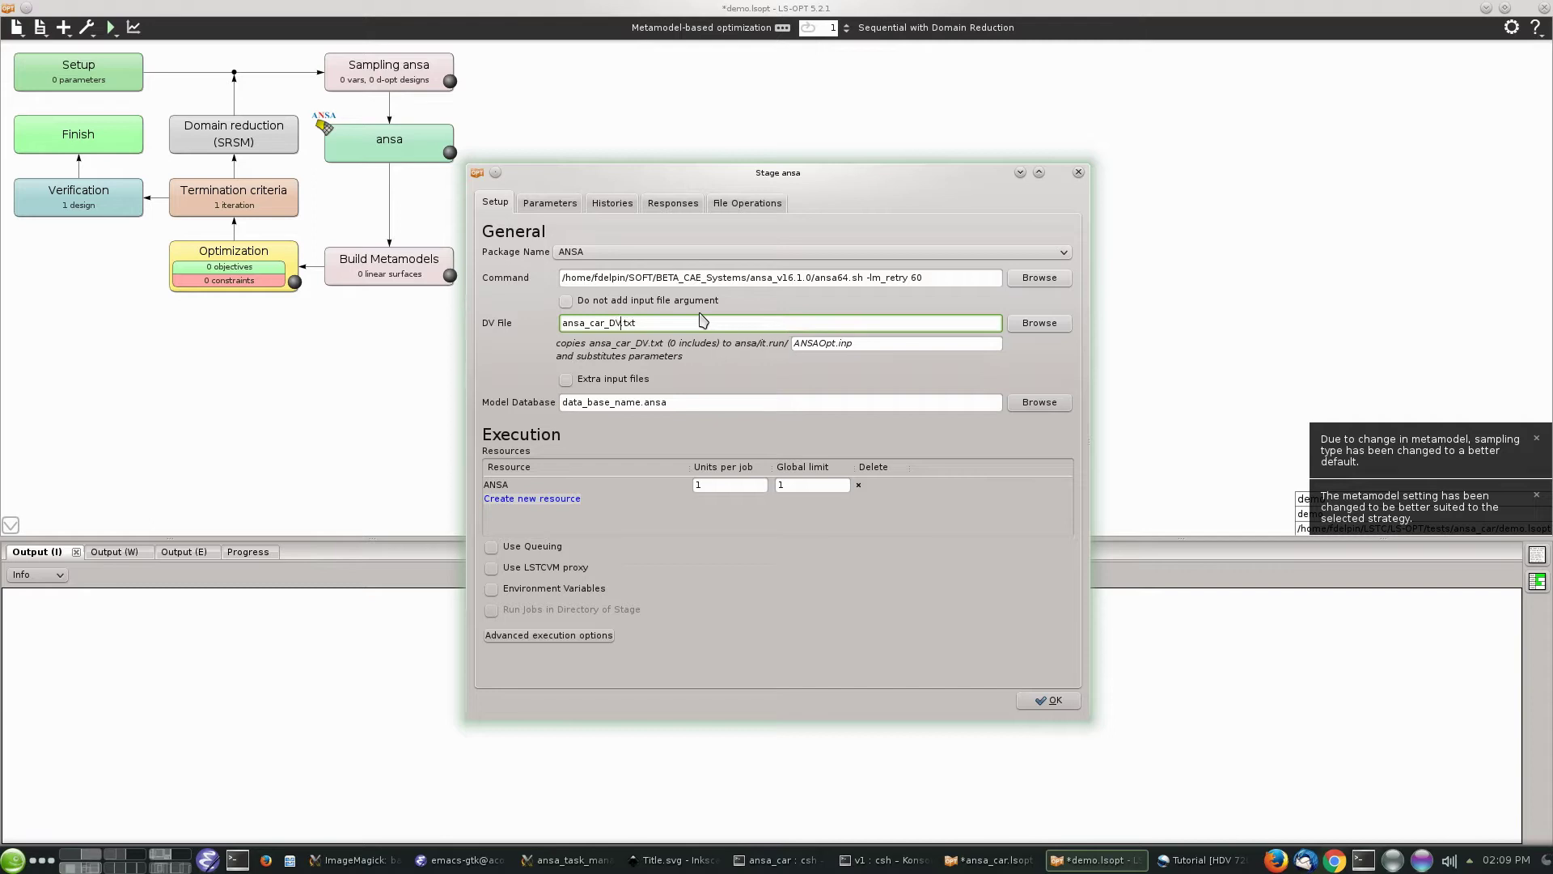
{"action": "left_click", "coordinate": [1052, 701]}
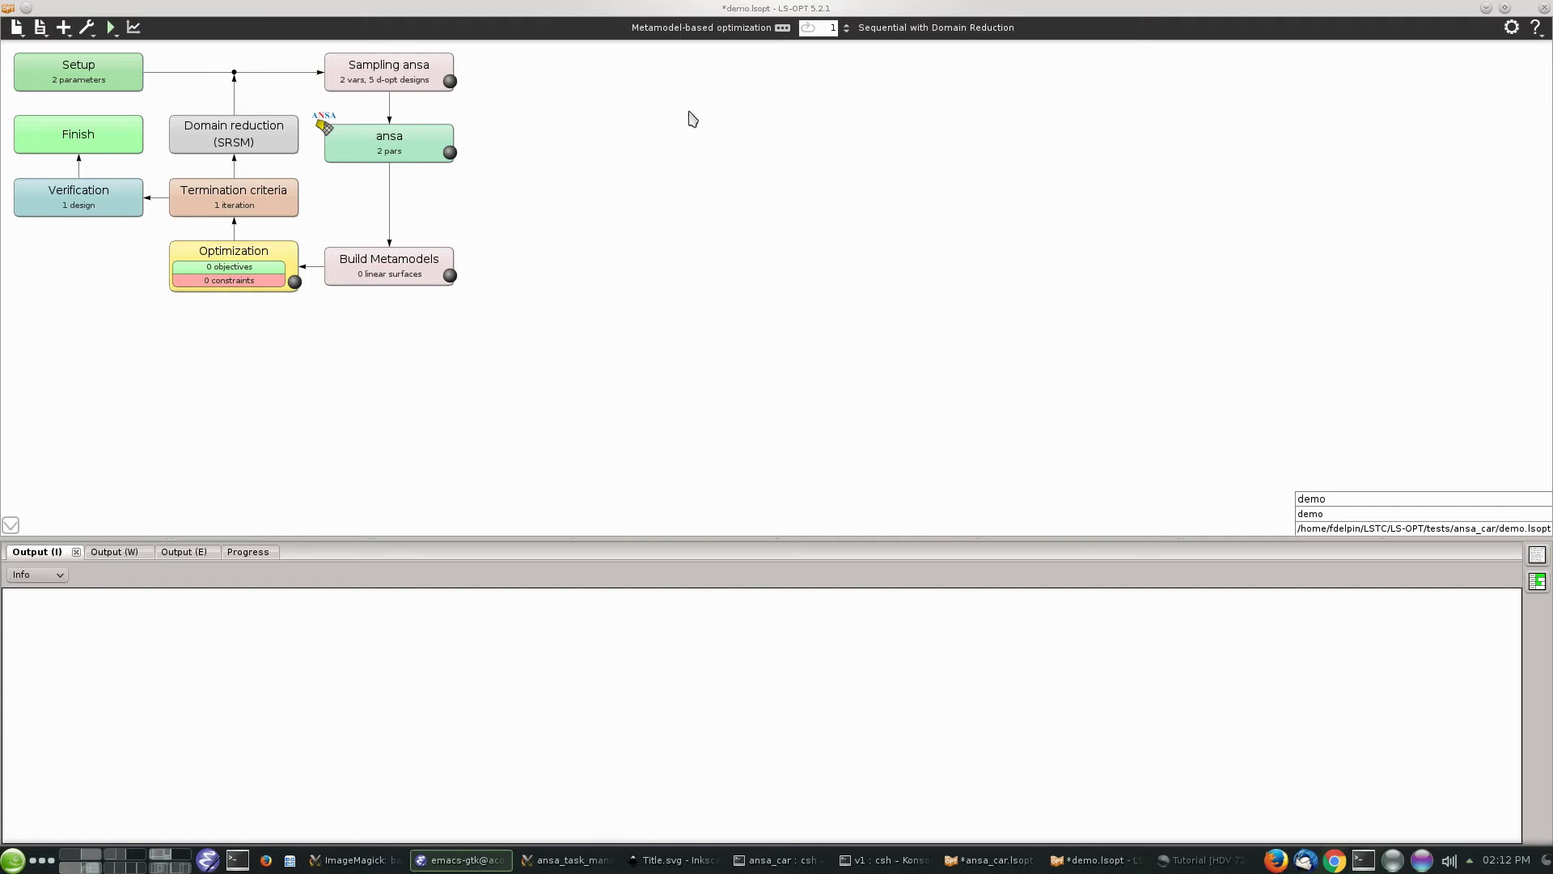
Add a new stage named change_mesh and connect the ansa stage's output to it.
{"action": "left_click", "coordinate": [94, 35]}
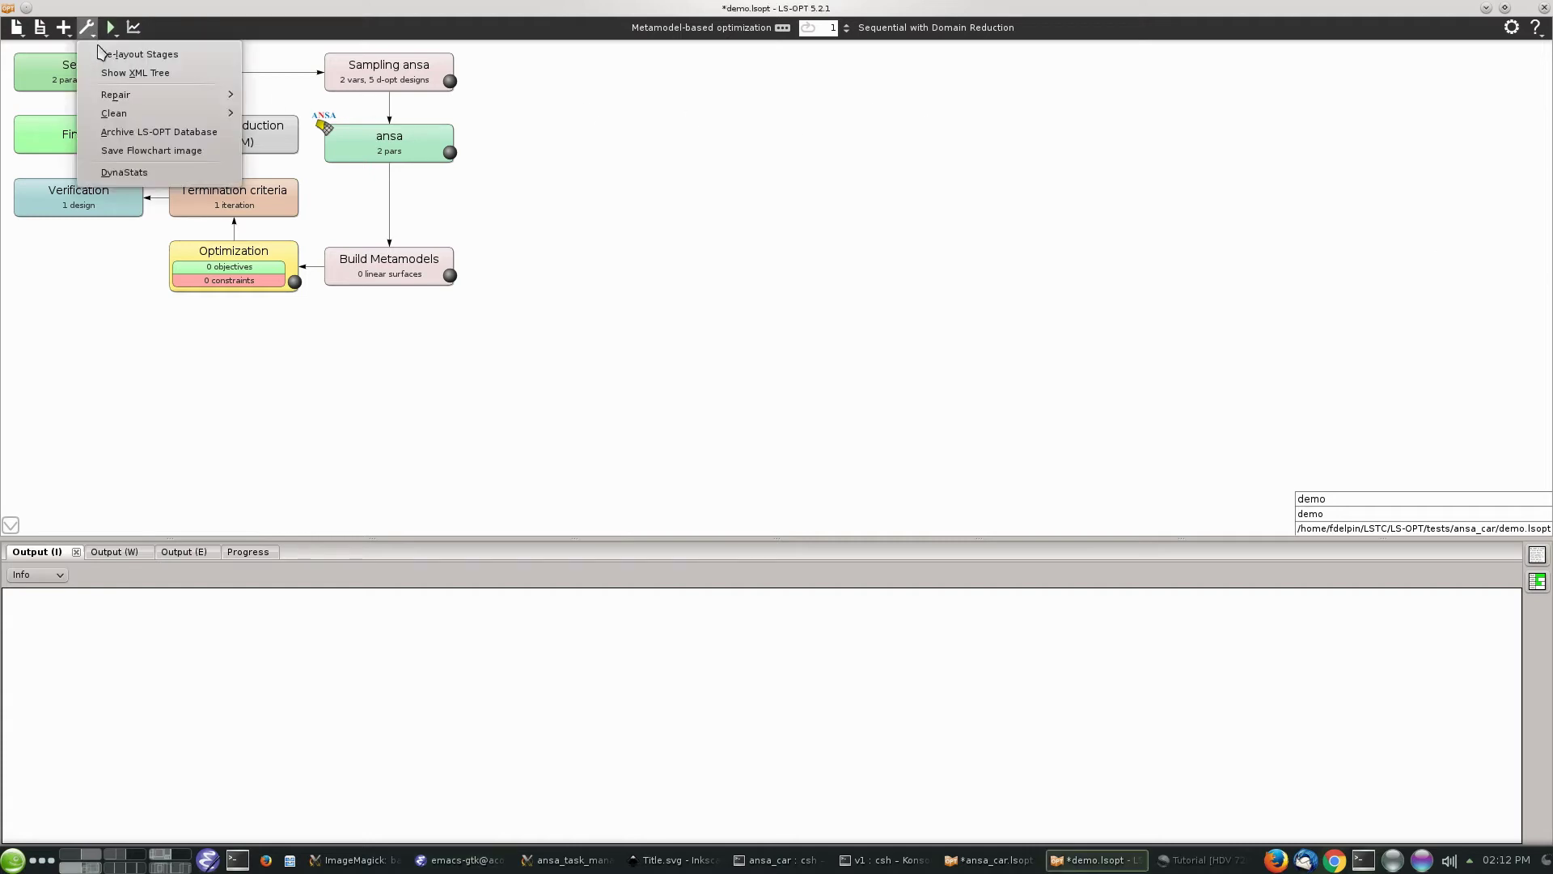
{"action": "left_click", "coordinate": [68, 40]}
{"action": "left_click", "coordinate": [69, 40]}
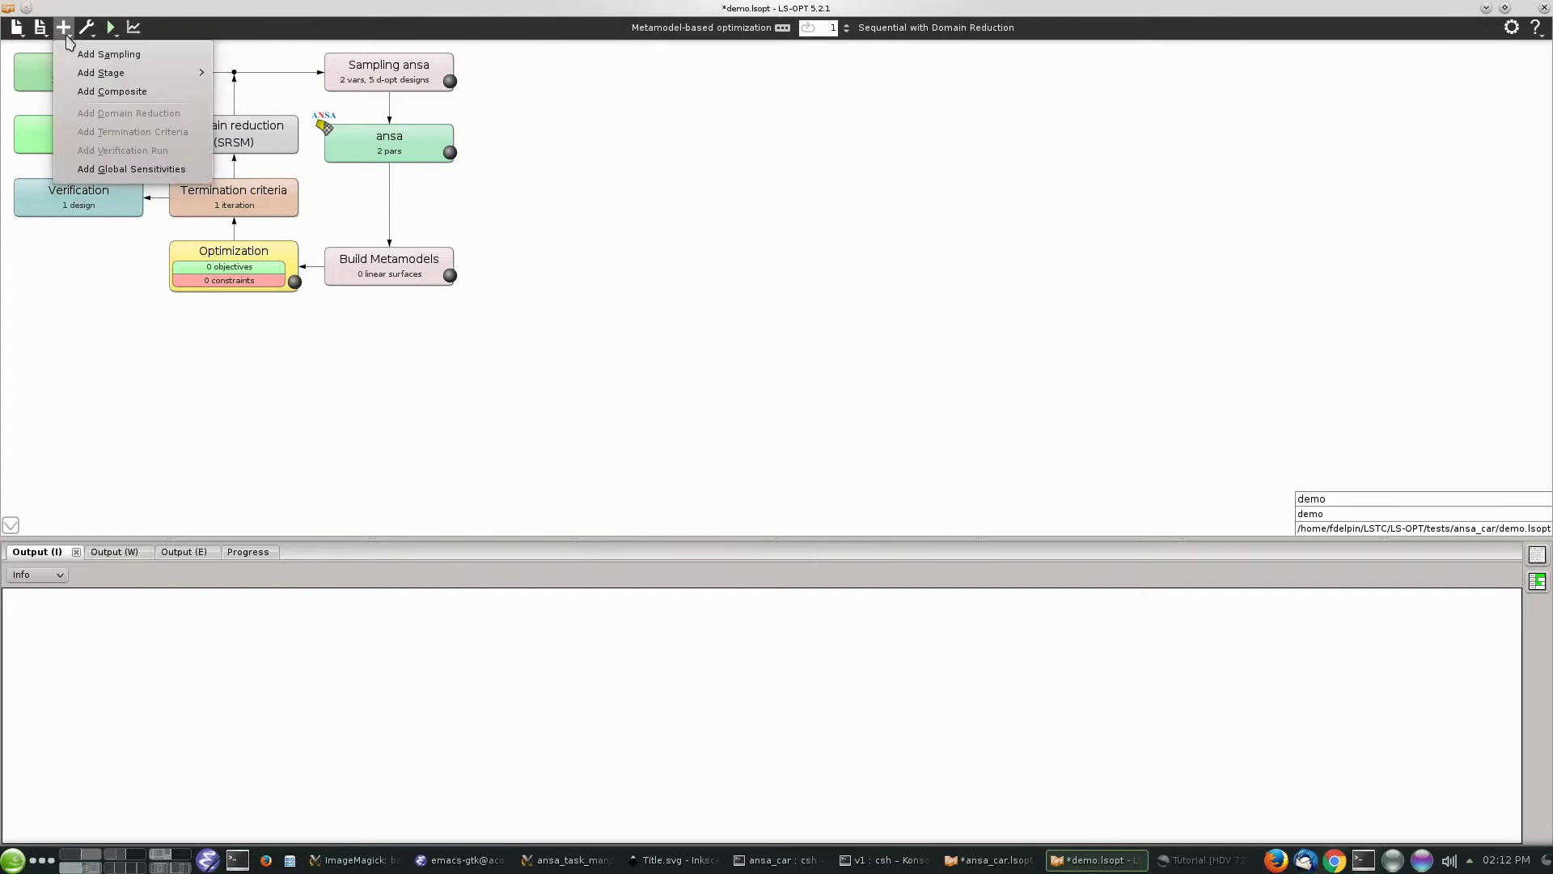
{"action": "mouse_move", "coordinate": [91, 73]}
{"action": "left_click", "coordinate": [226, 75]}
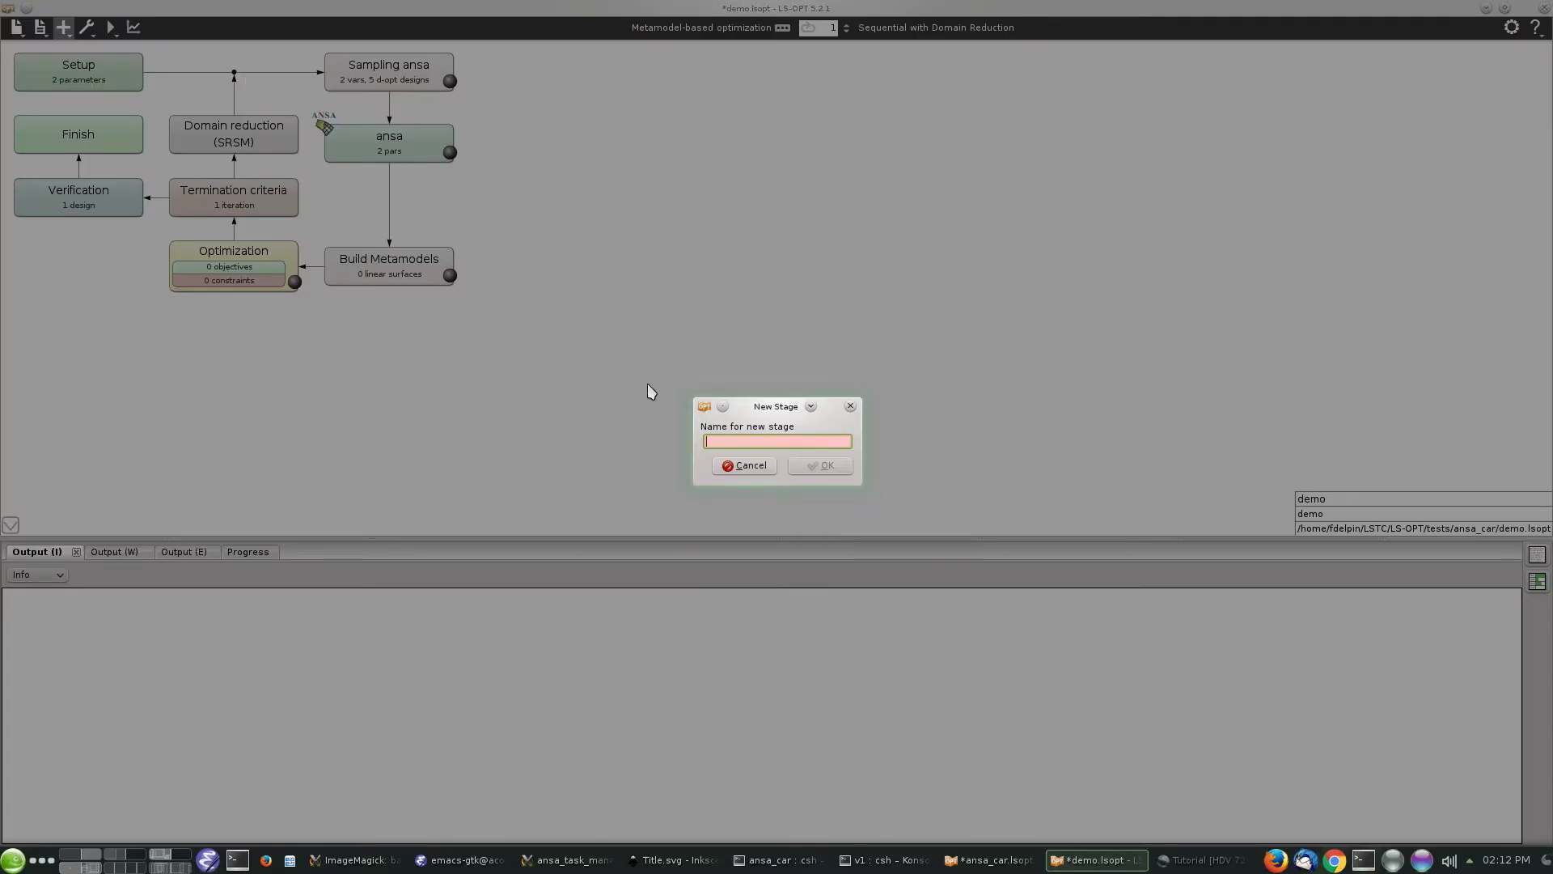
{"action": "type", "text": "change_mesh"}
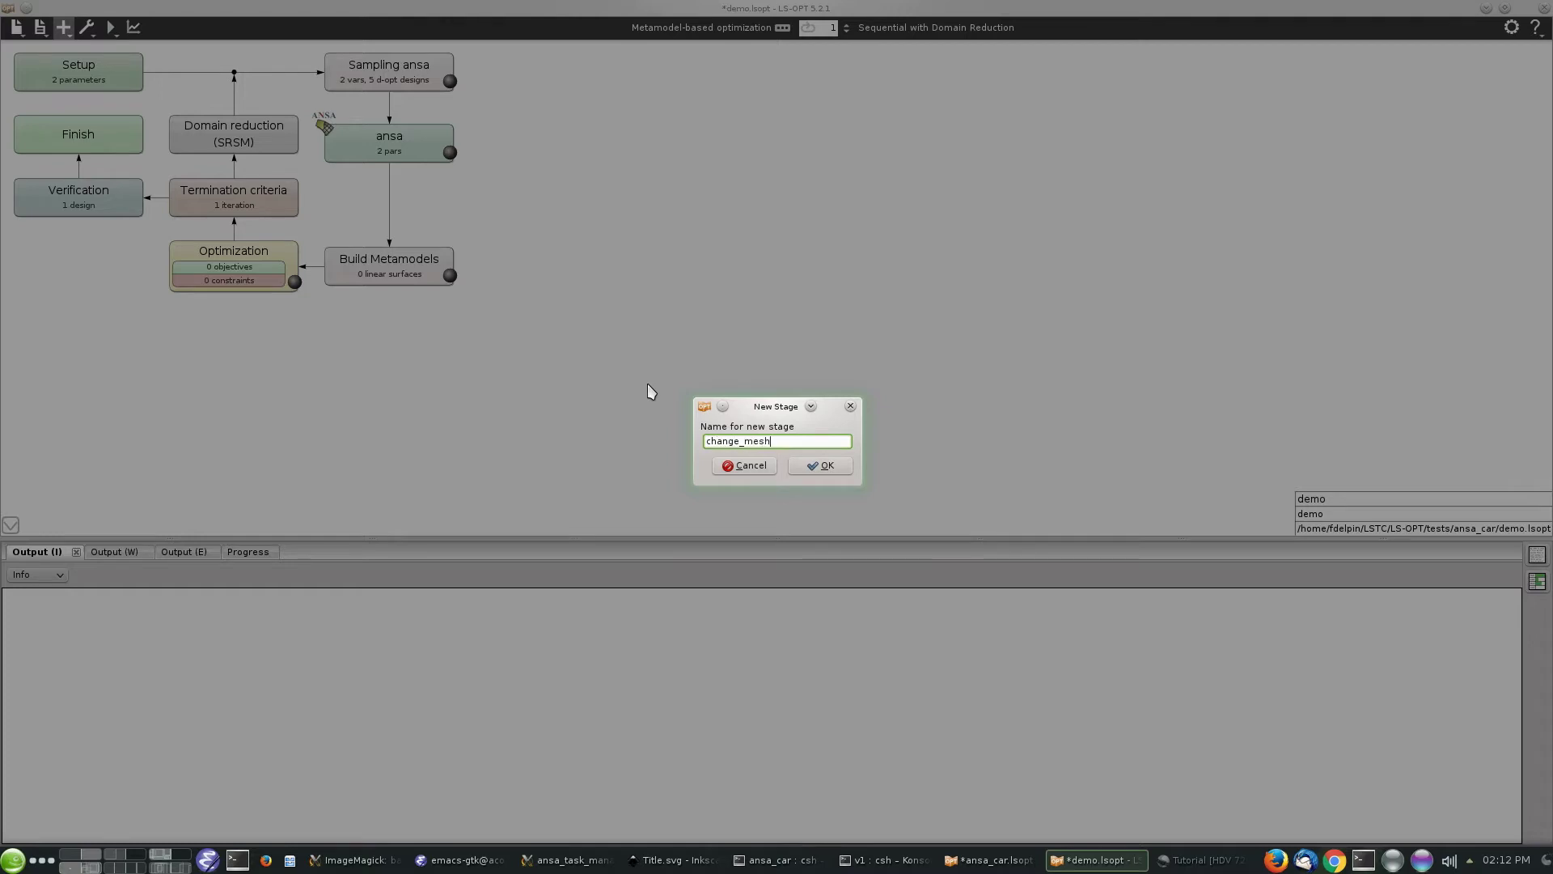
{"action": "key", "text": "Return"}
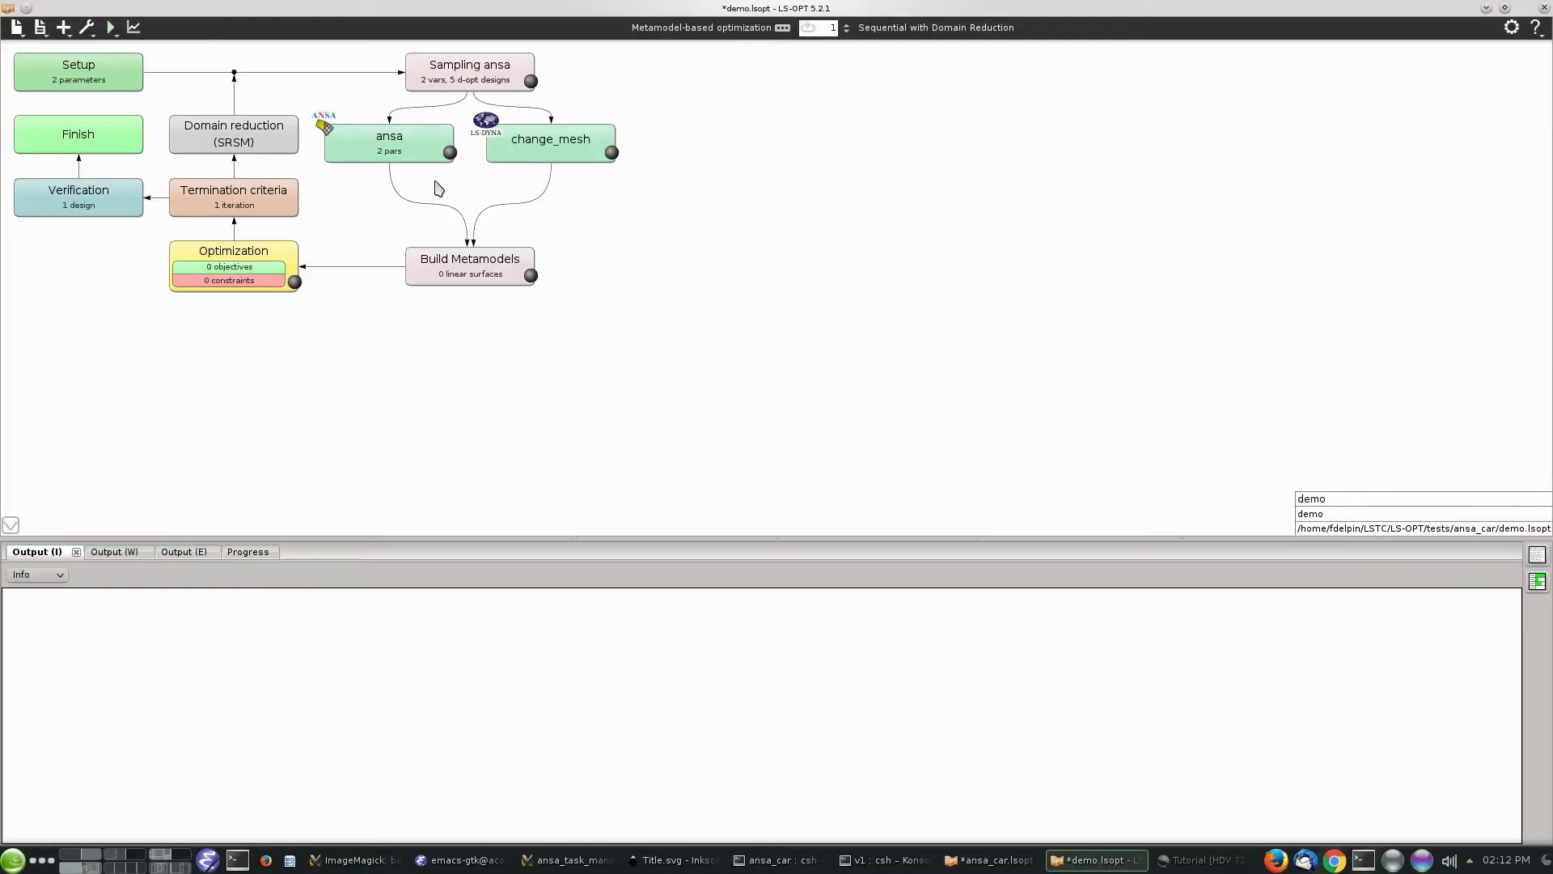
{"action": "left_click_drag", "start_coordinate": [397, 162], "coordinate": [534, 149]}
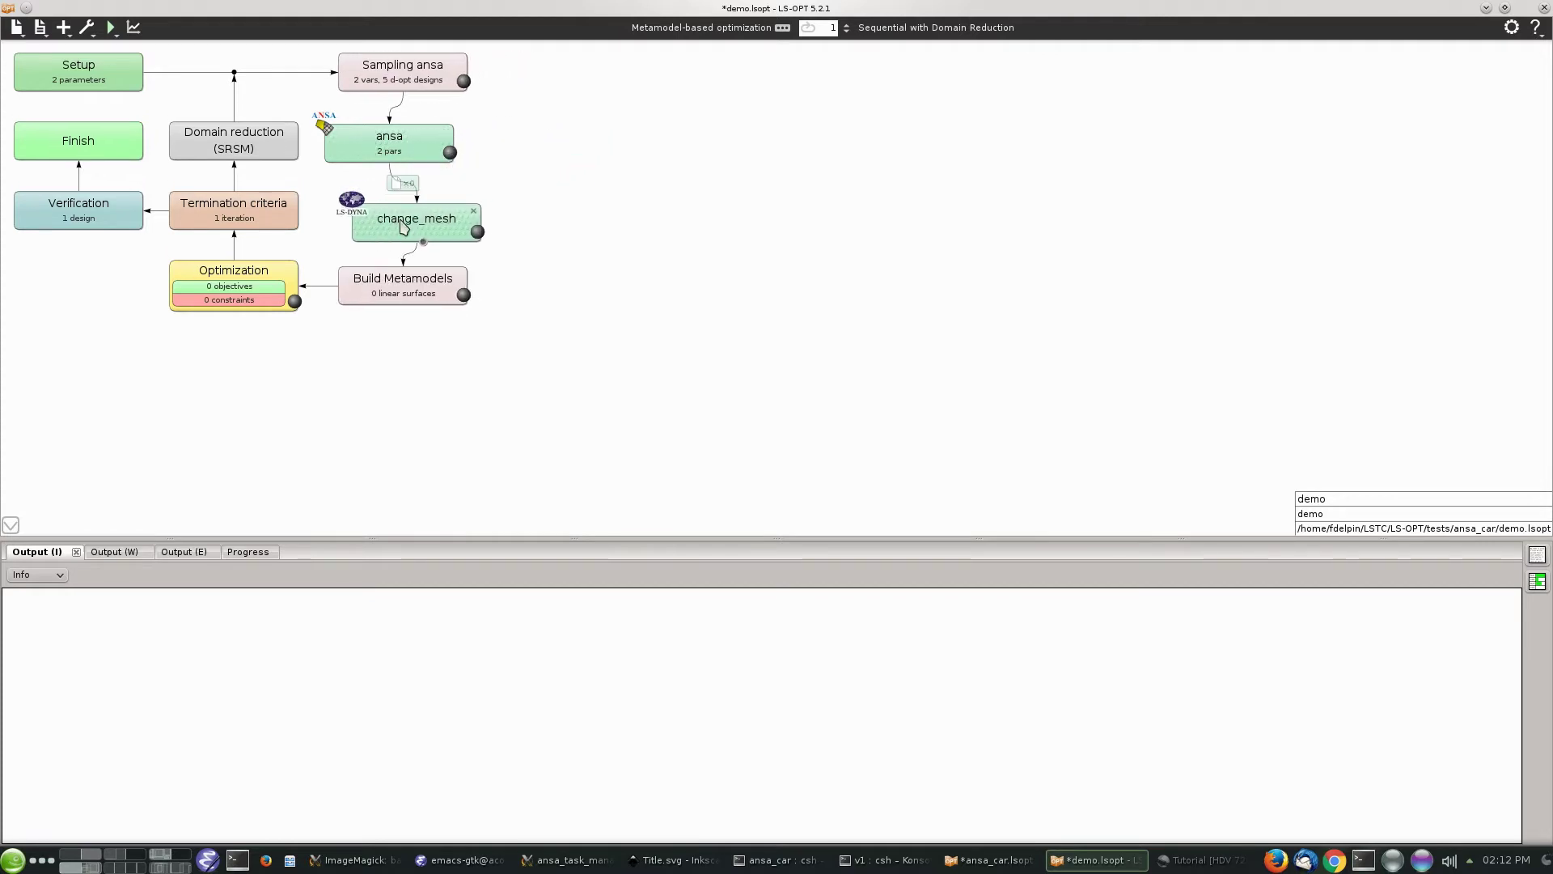
Make change_mesh User-Defined, running 'python ${LSPROJHOME}/set_mesh_icfd.py ansa_car.key' without an input-file argument.
{"action": "double_click", "coordinate": [424, 221]}
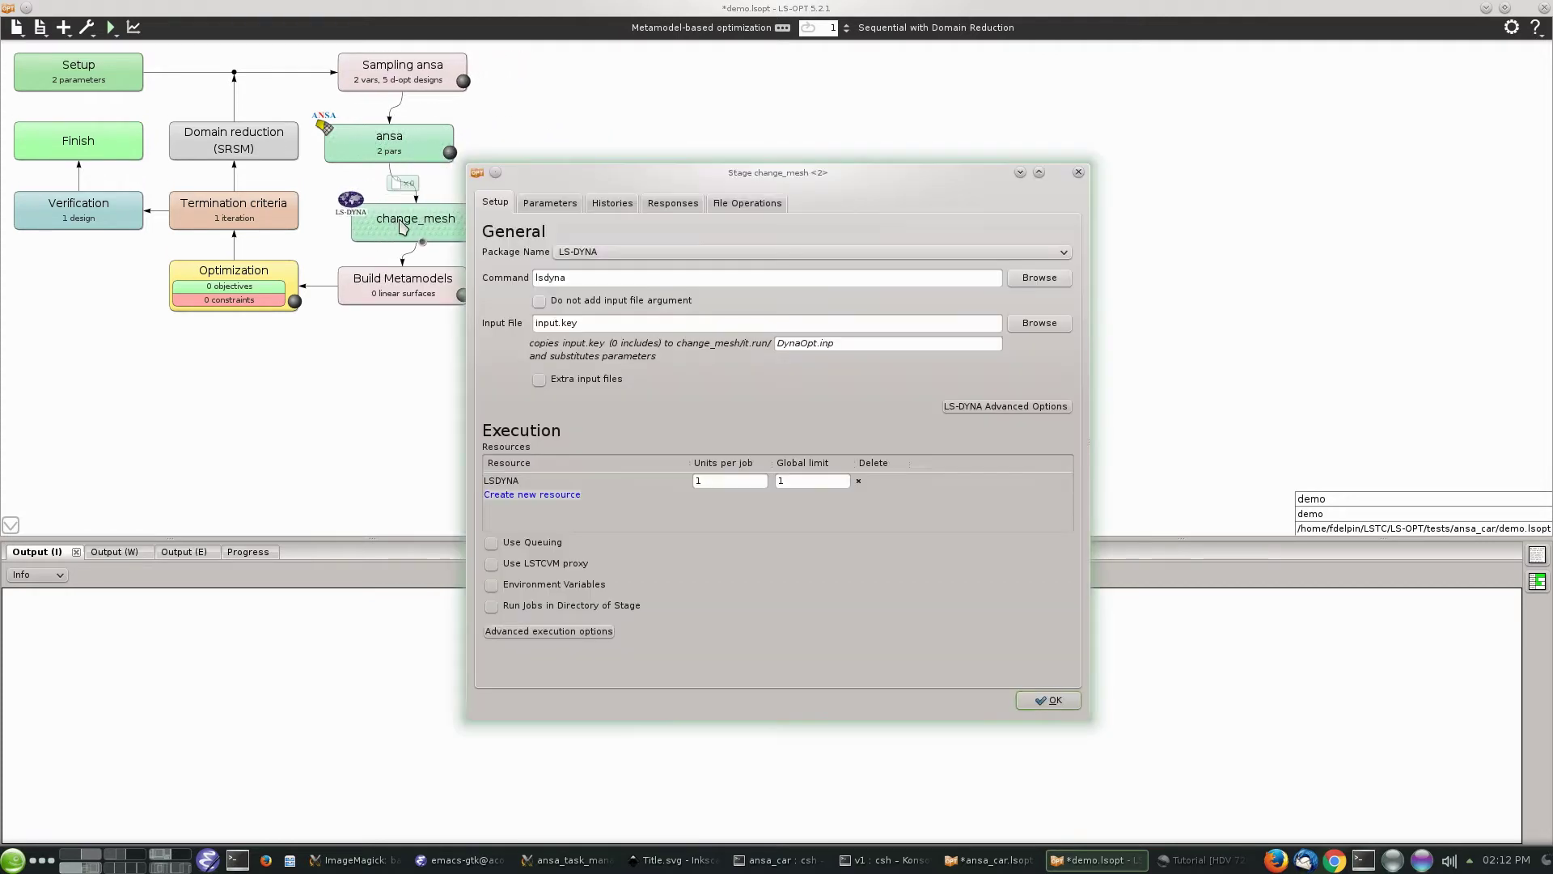
{"action": "left_click", "coordinate": [645, 257]}
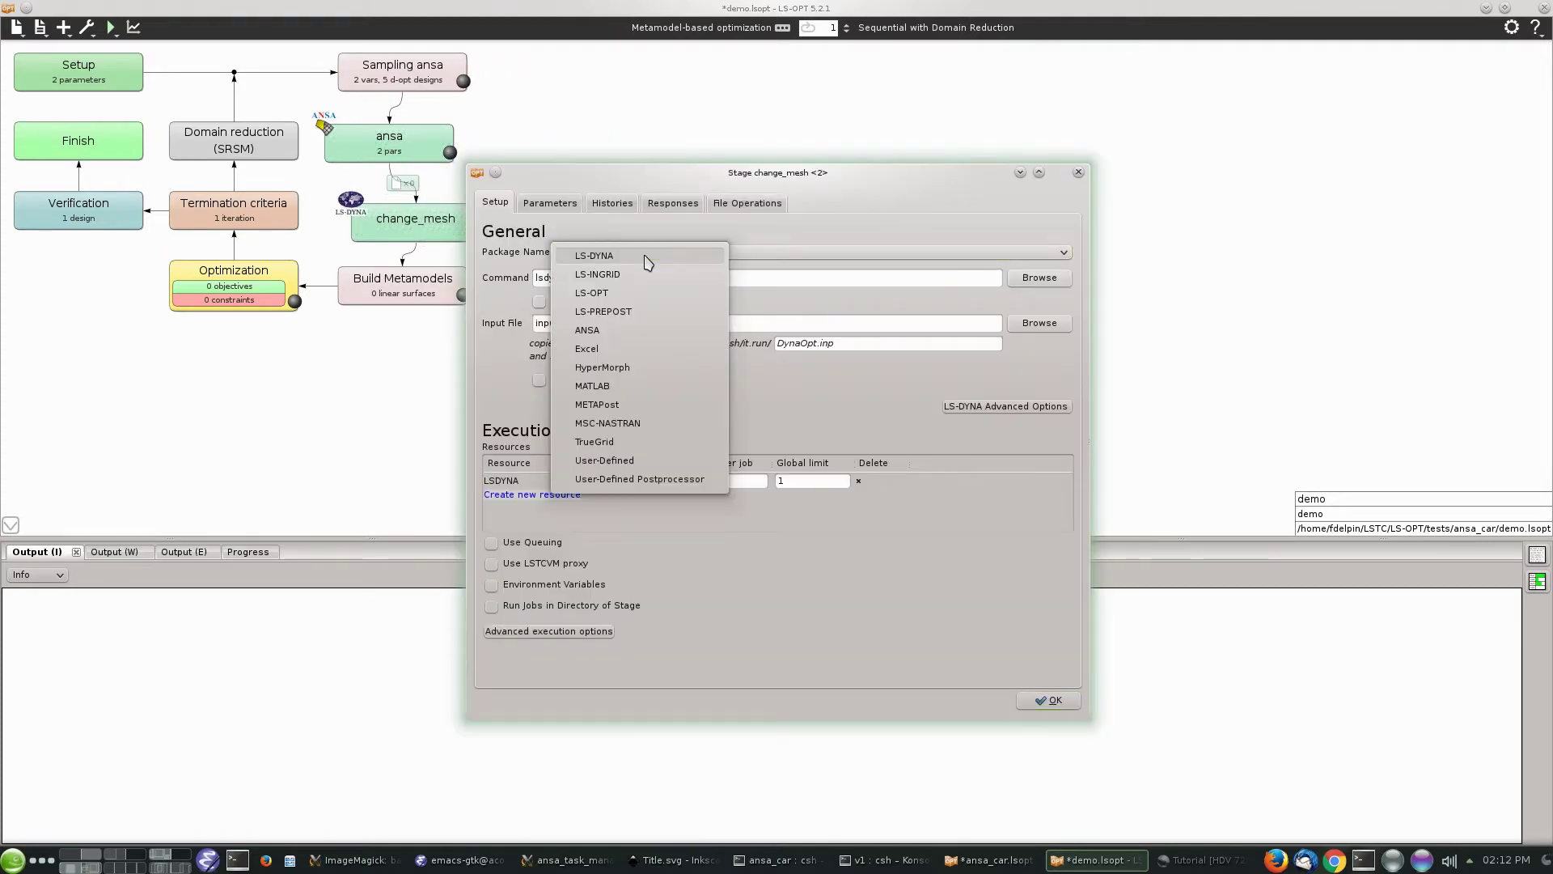
{"action": "left_click", "coordinate": [639, 460]}
{"action": "left_click", "coordinate": [620, 280]}
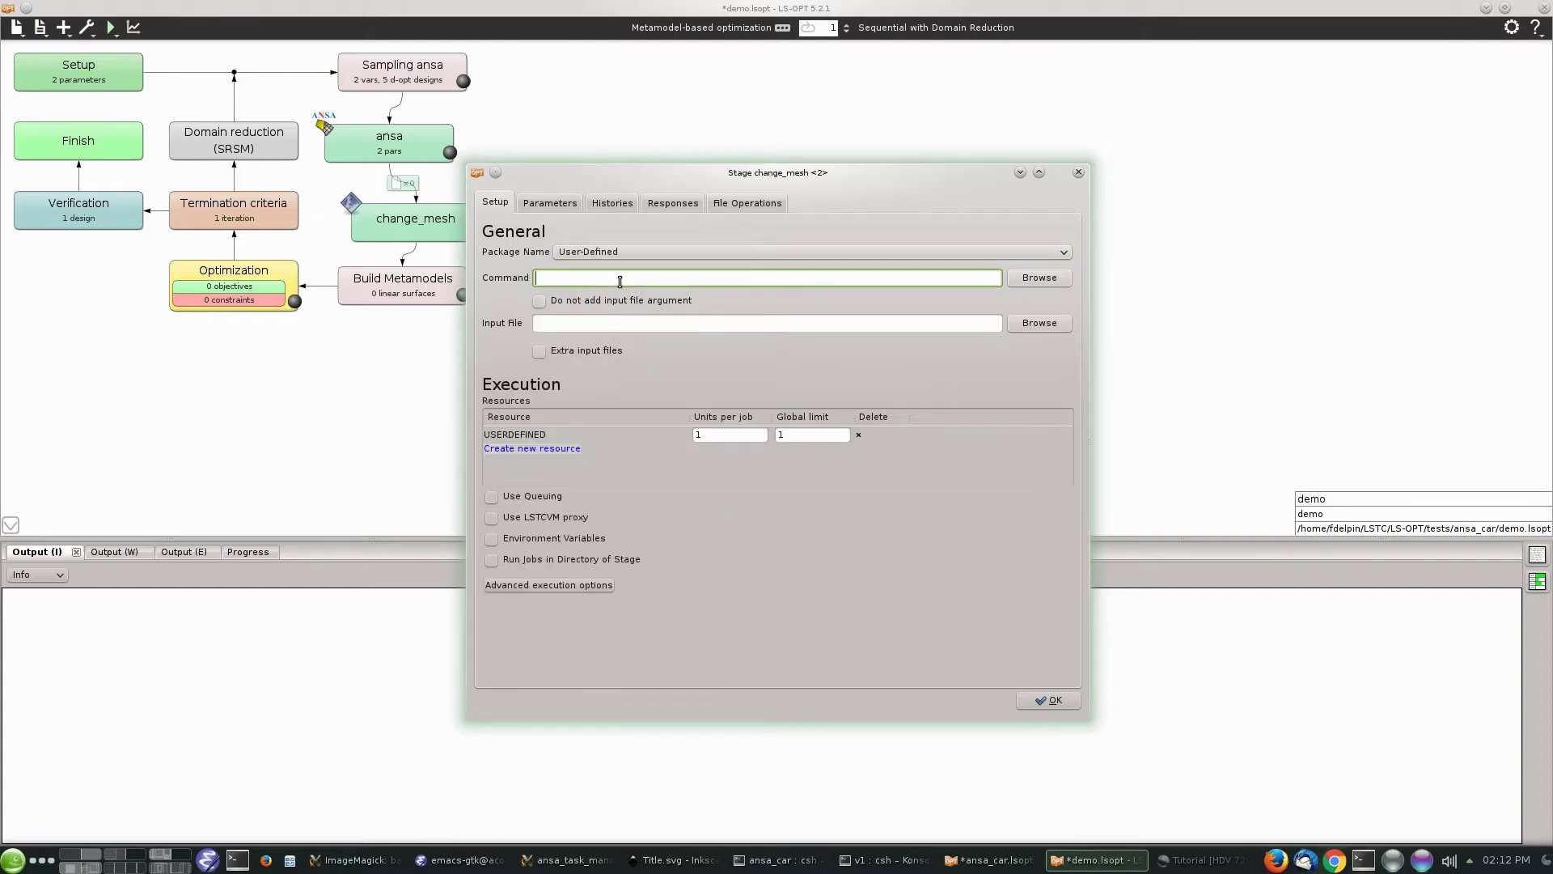
{"action": "type", "text": "python ${LSPROJHOME}/set_mesh_icfd.py ansa_car.key"}
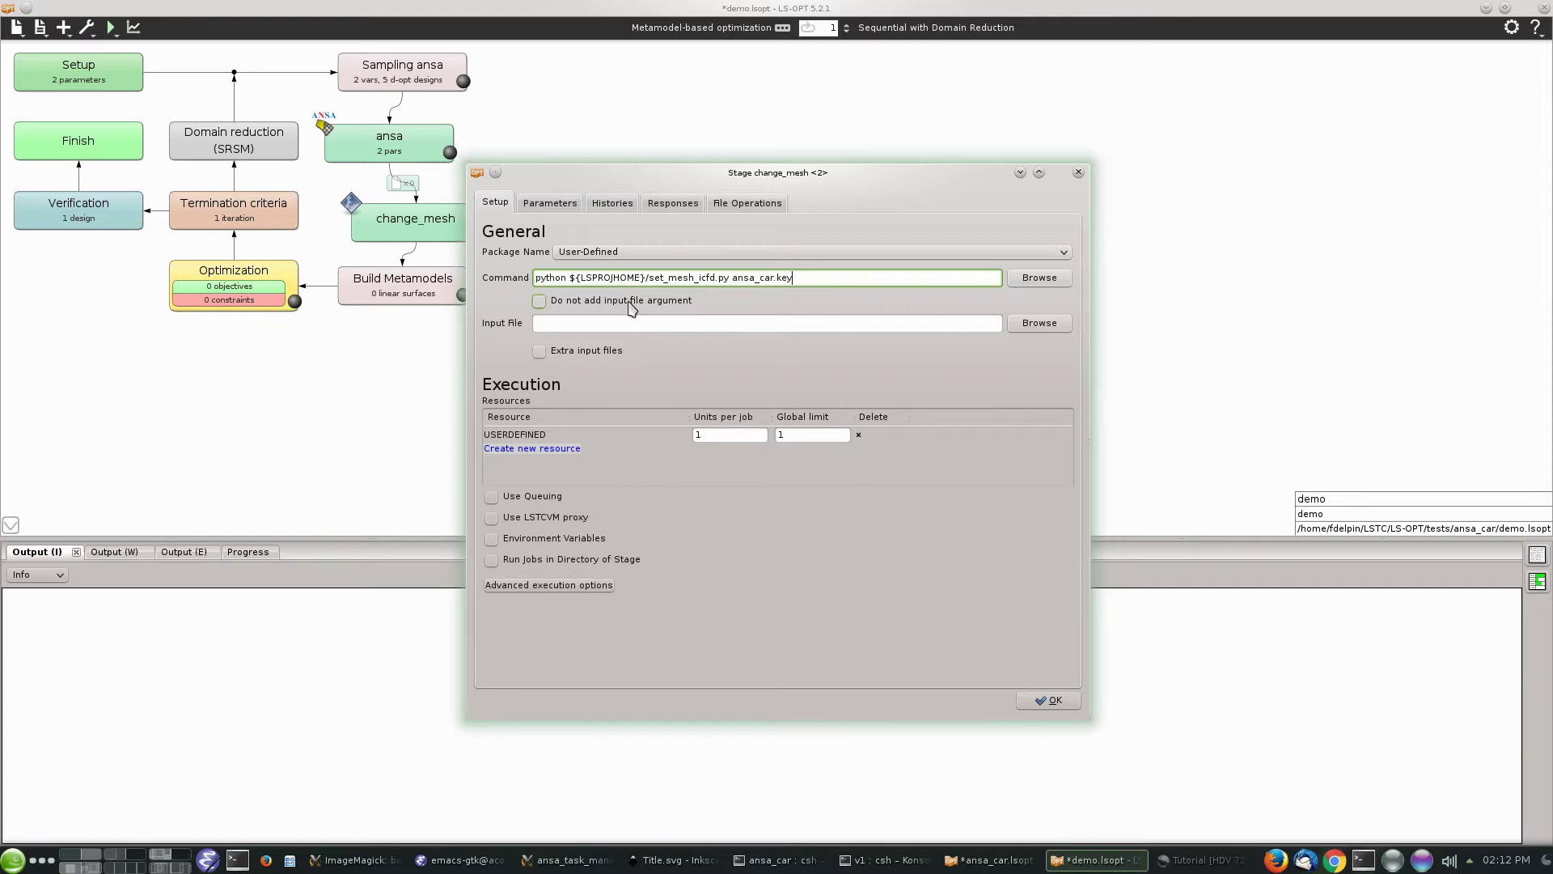
{"action": "left_click", "coordinate": [632, 306]}
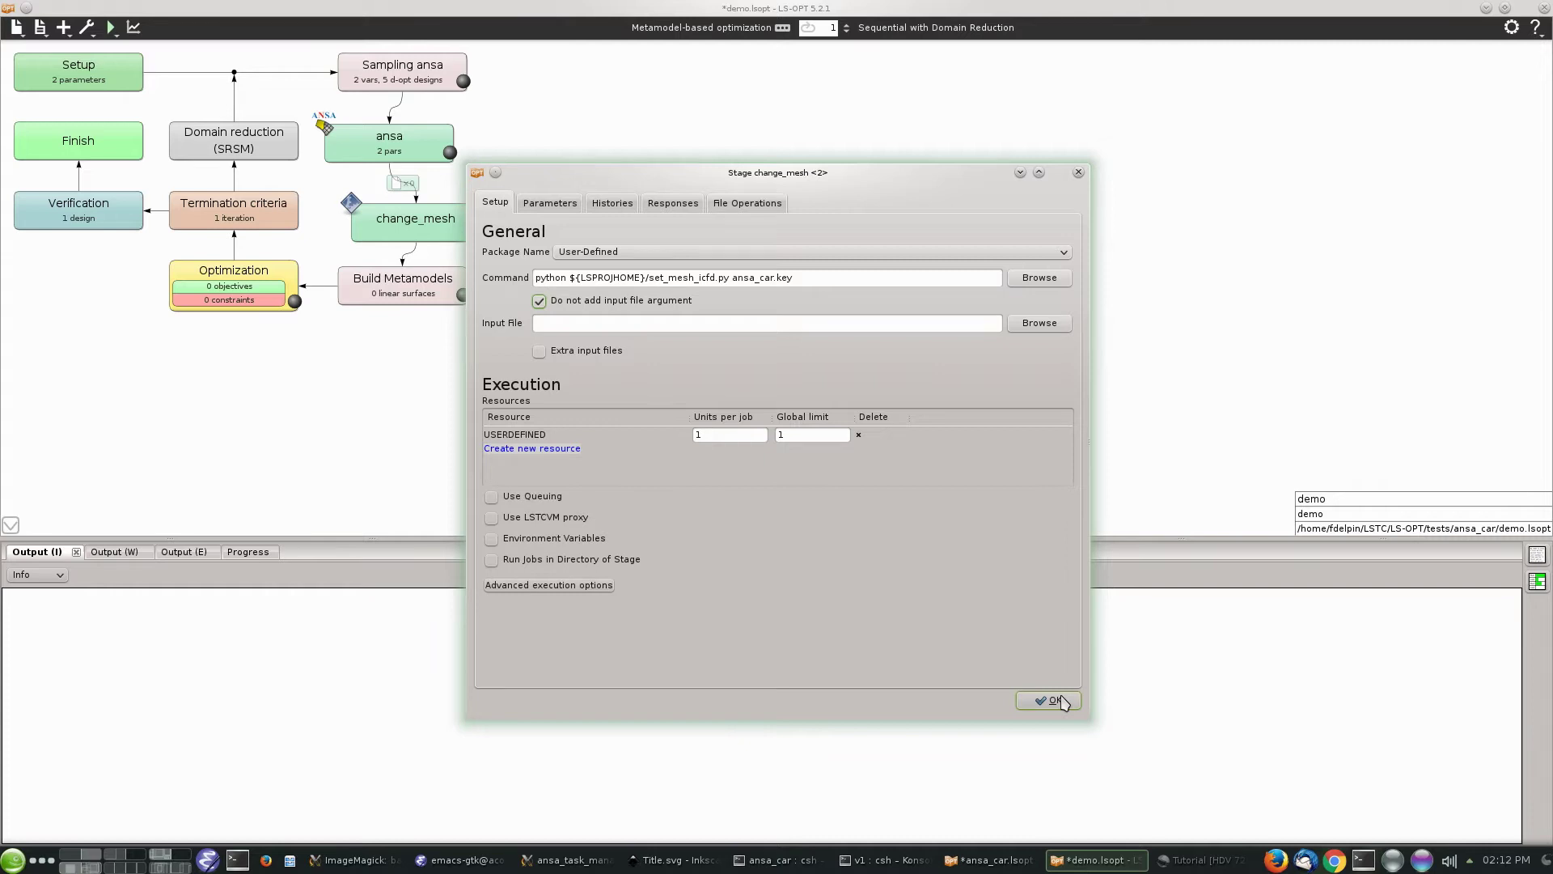
{"action": "left_click", "coordinate": [874, 280]}
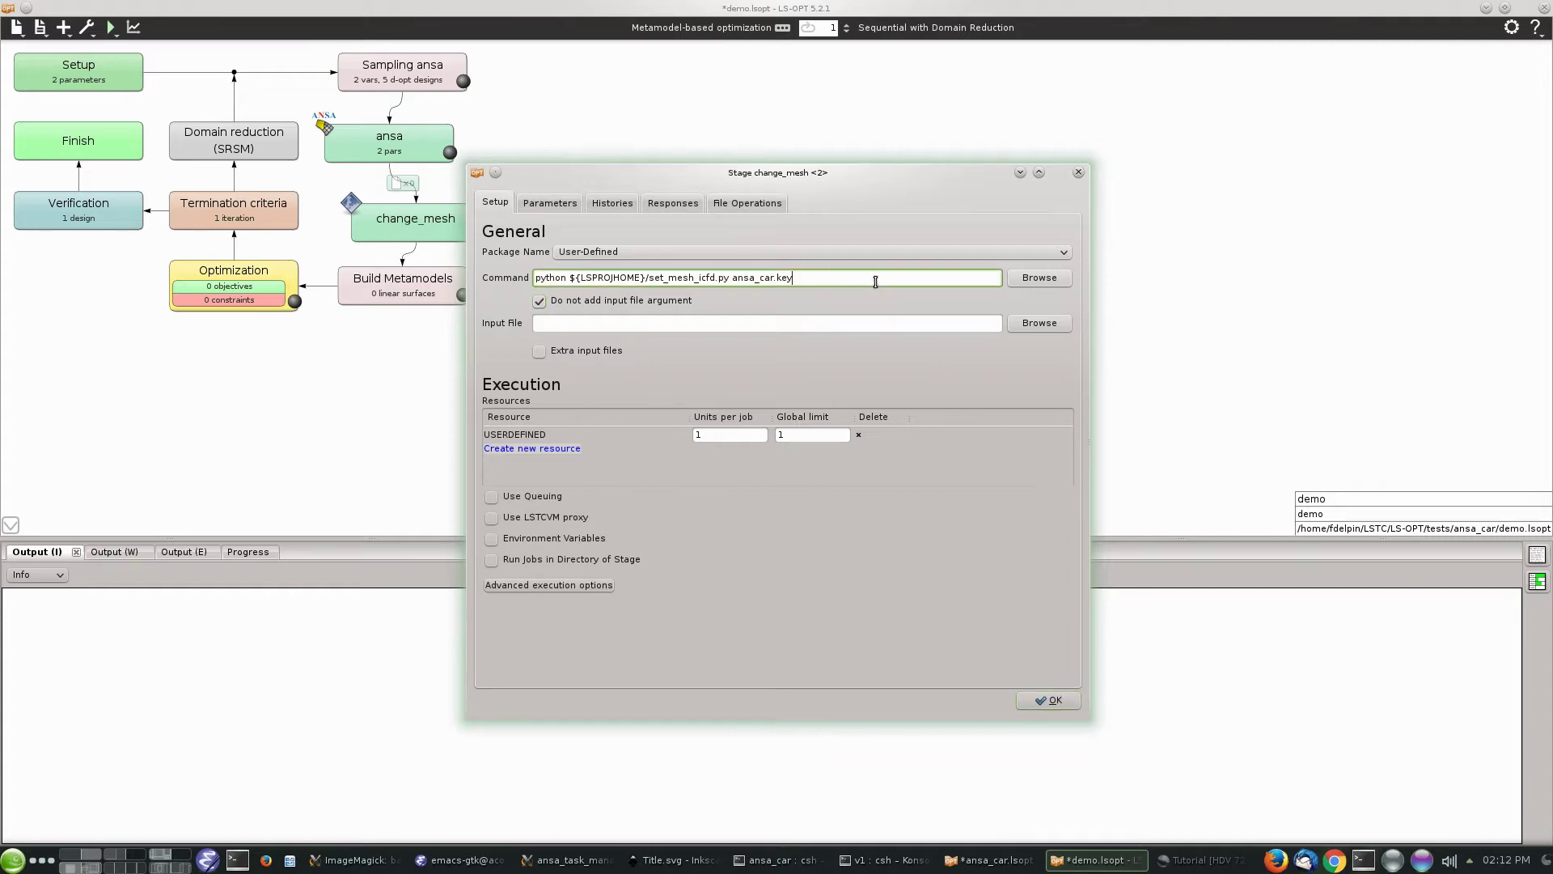
{"action": "left_click", "coordinate": [1052, 702]}
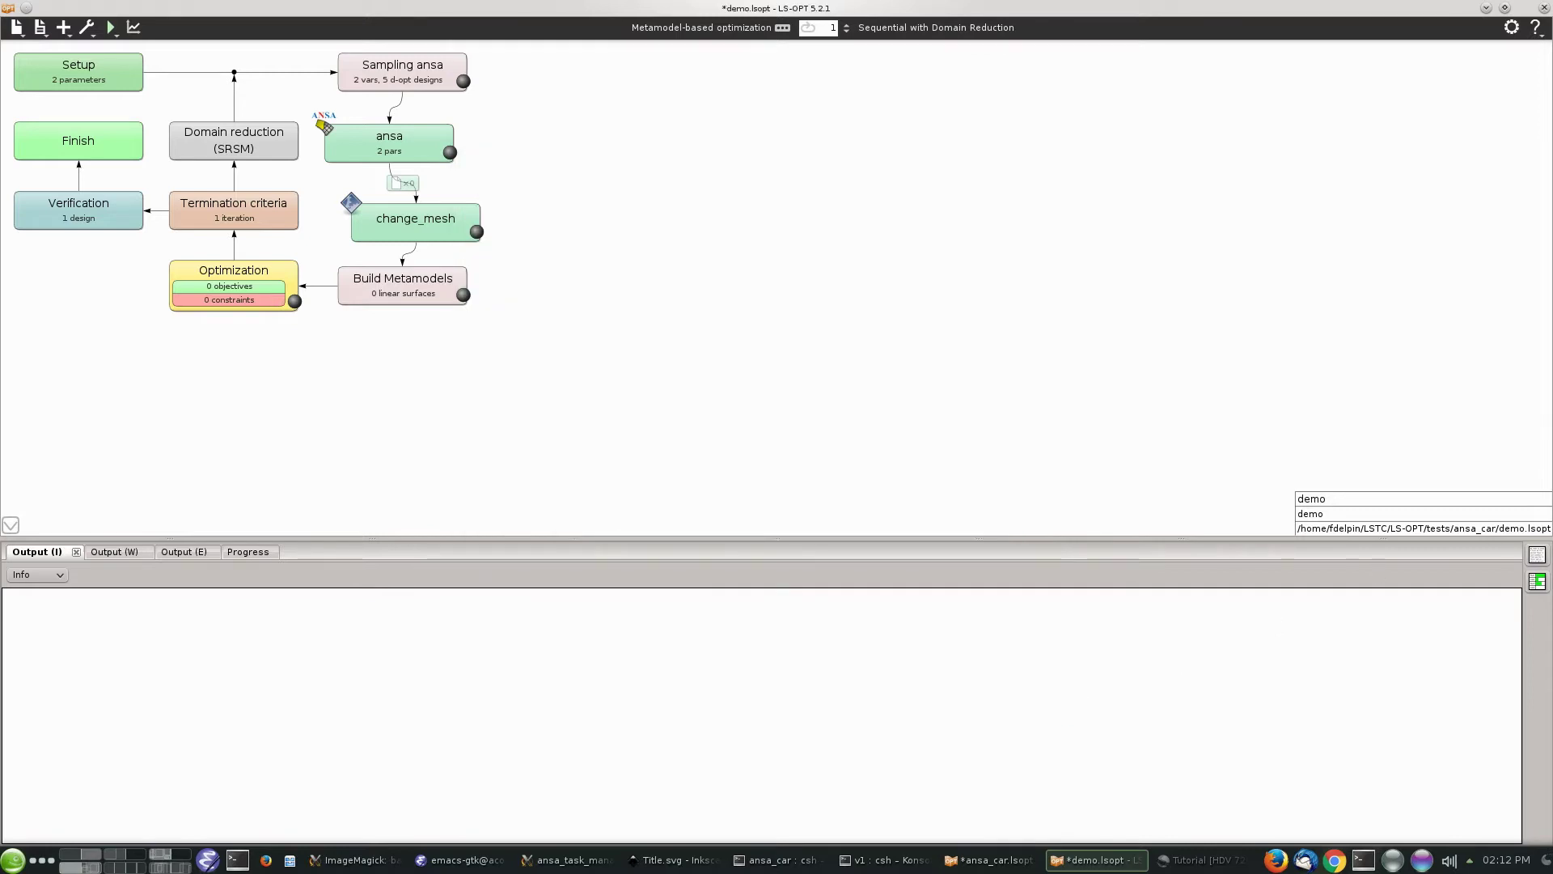
{"action": "key", "text": "alt+Tab"}
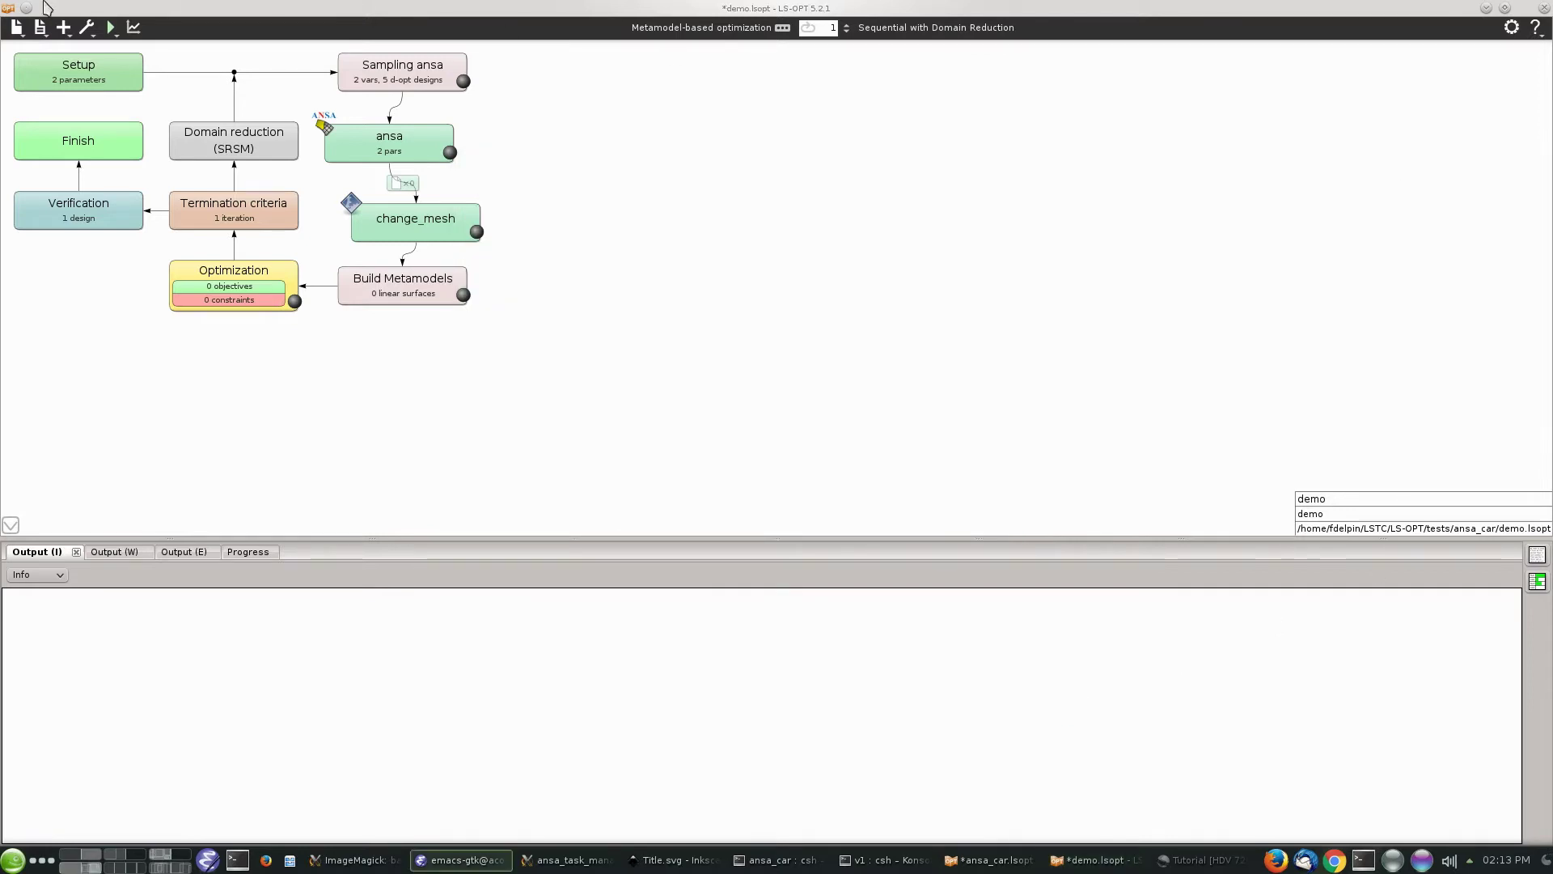
Add a new stage named lsdyna and connect it after change_mesh.
{"action": "left_click", "coordinate": [63, 27]}
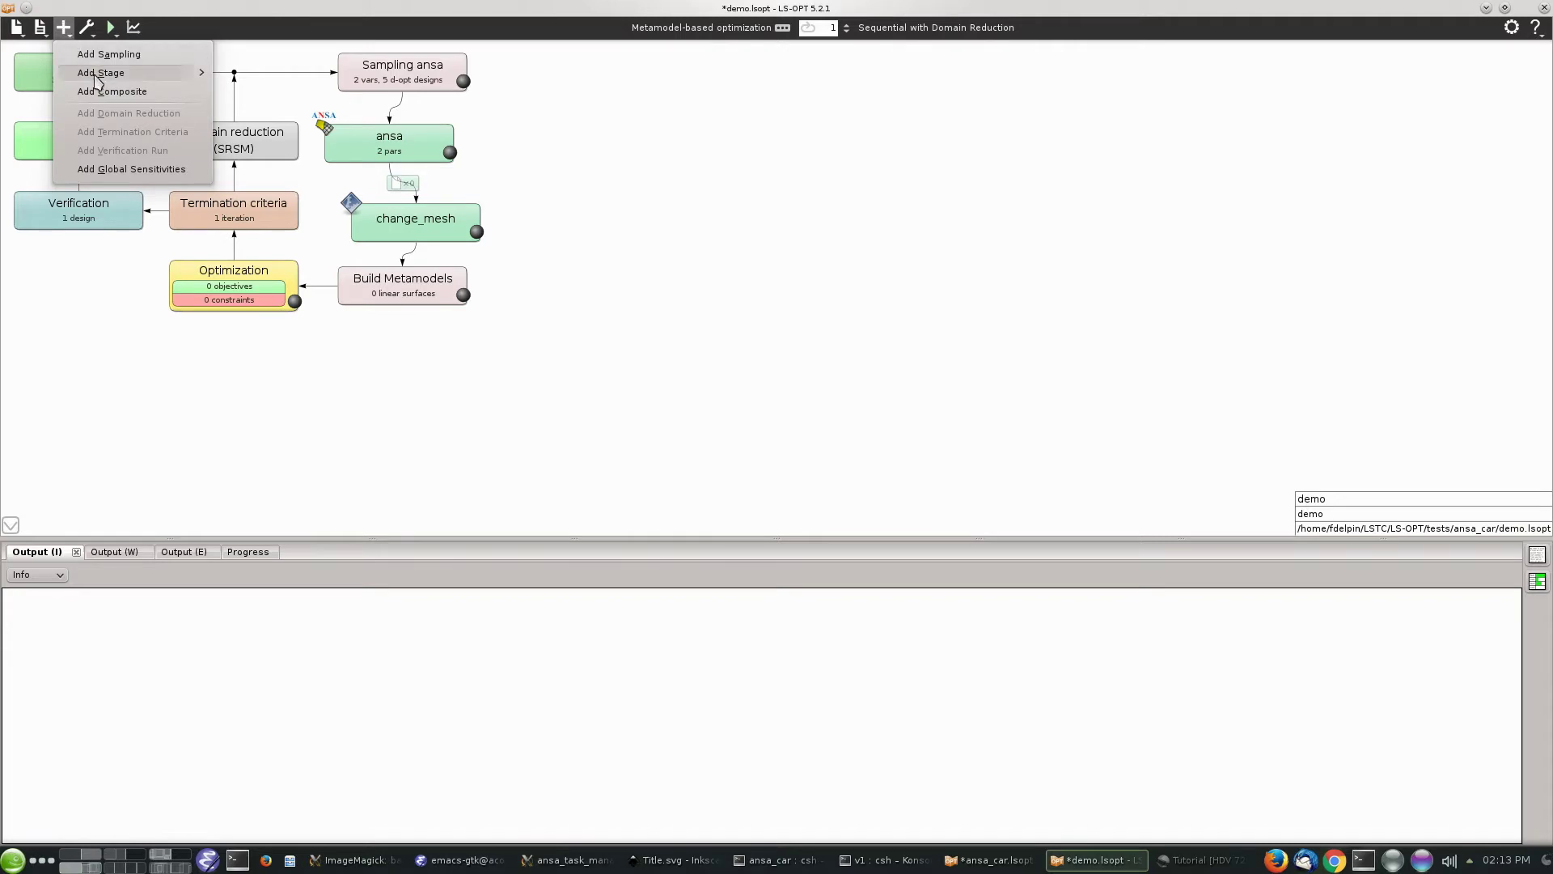
{"action": "mouse_move", "coordinate": [99, 75]}
{"action": "left_click", "coordinate": [237, 80]}
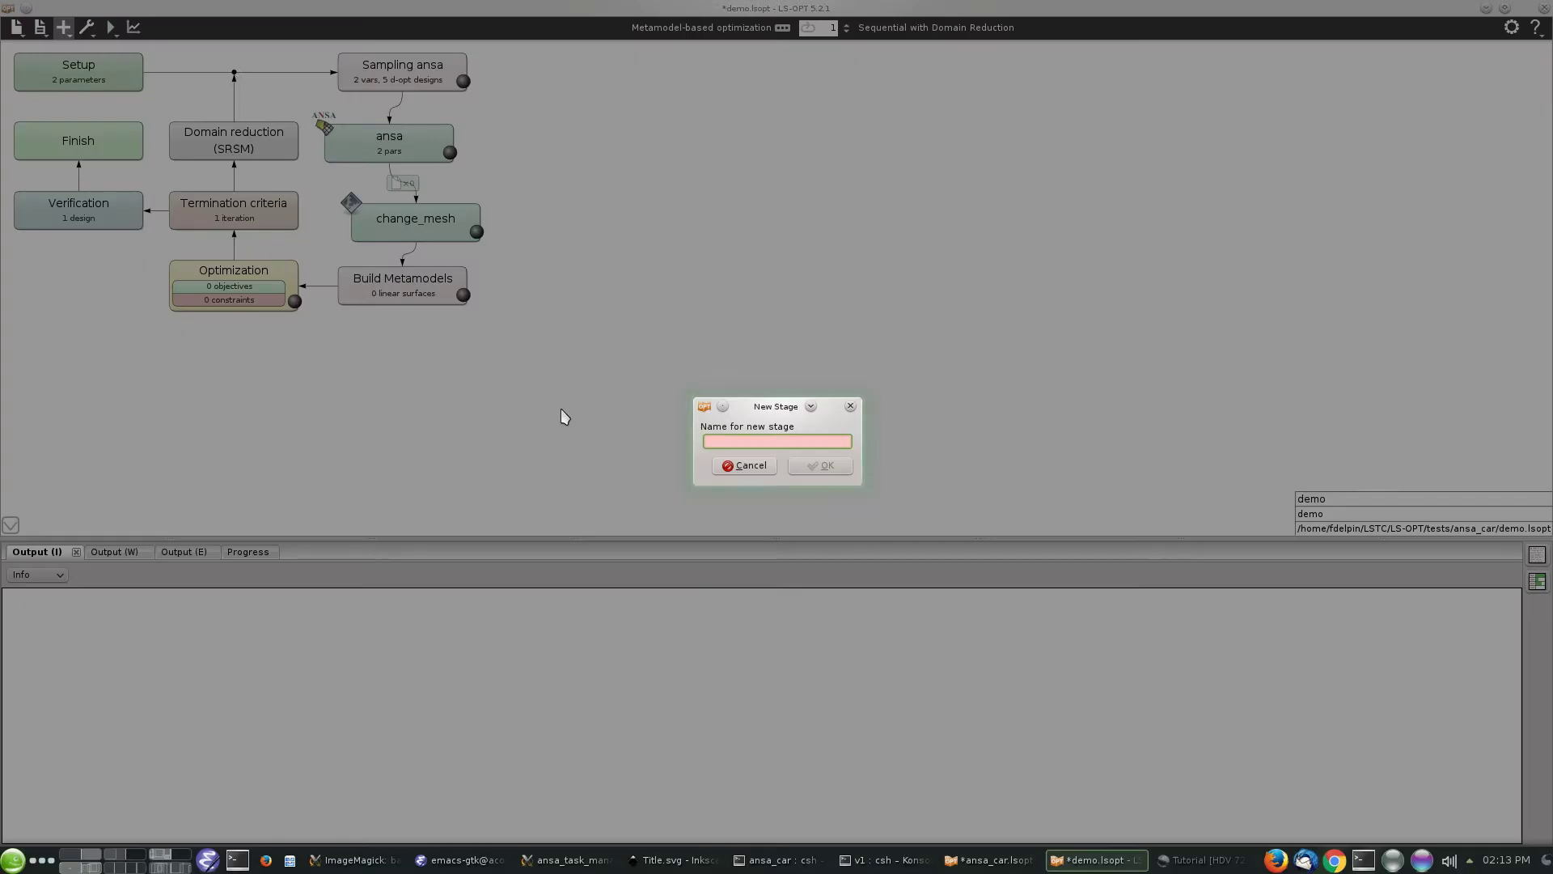
{"action": "type", "text": "lsdyna"}
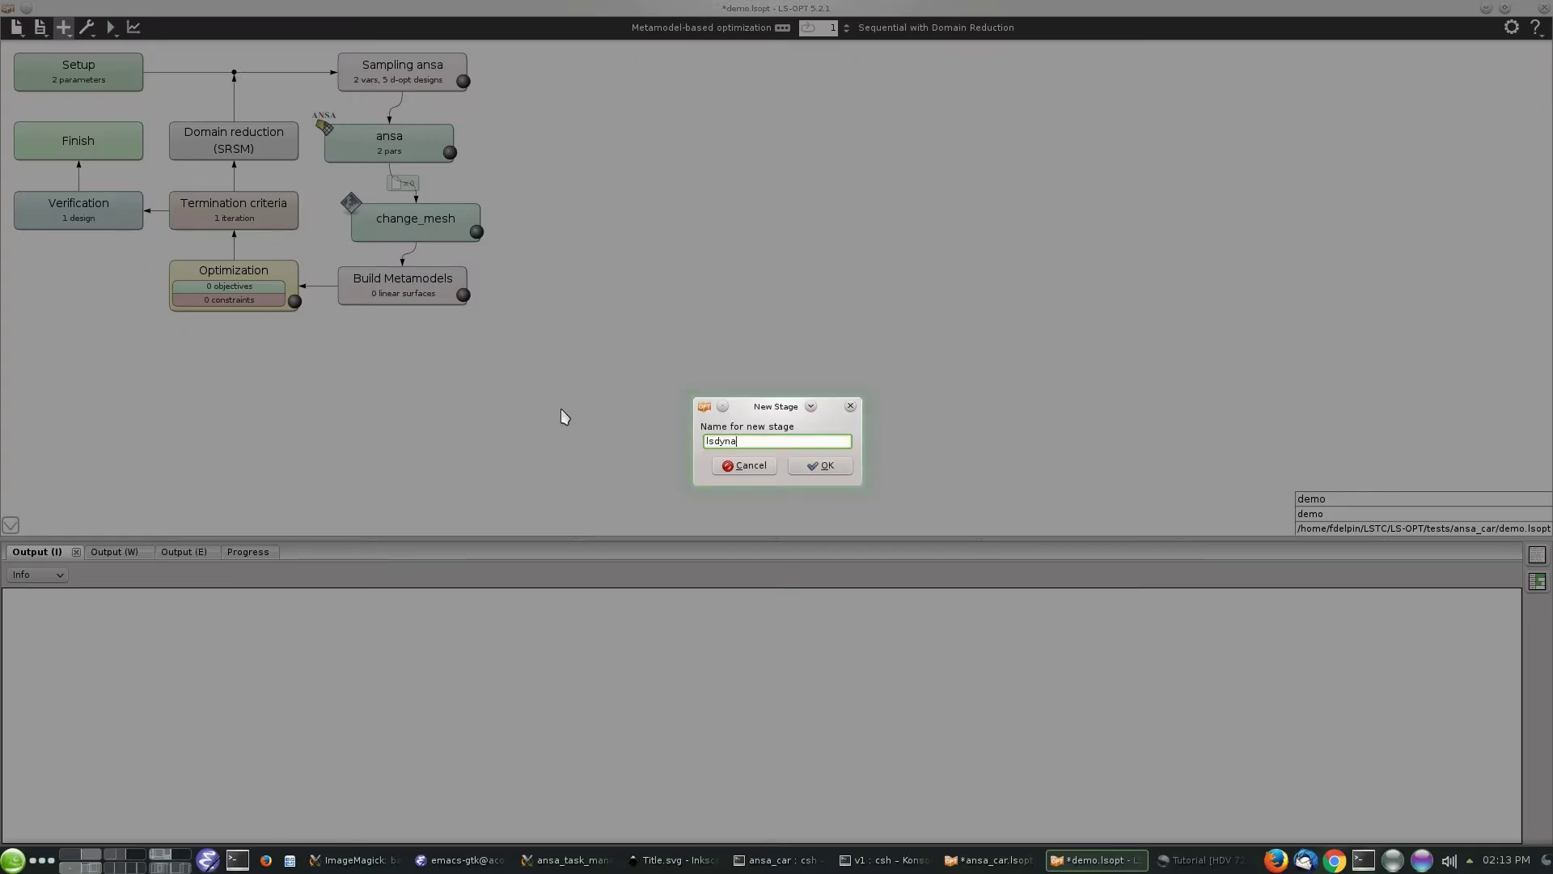
{"action": "key", "text": "Return"}
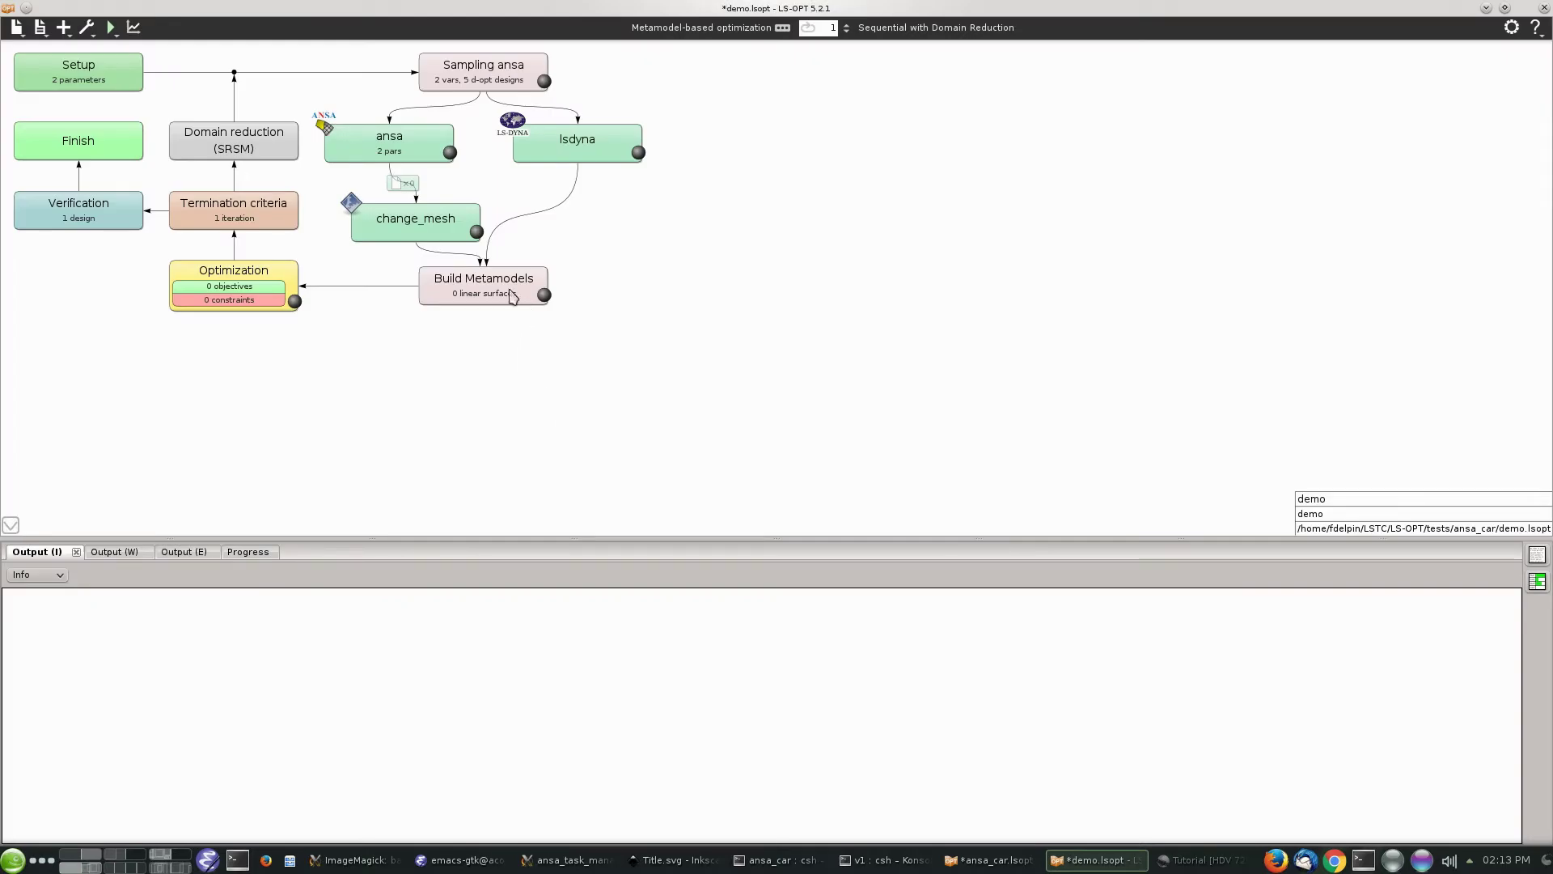
{"action": "left_click_drag", "start_coordinate": [421, 242], "coordinate": [566, 145]}
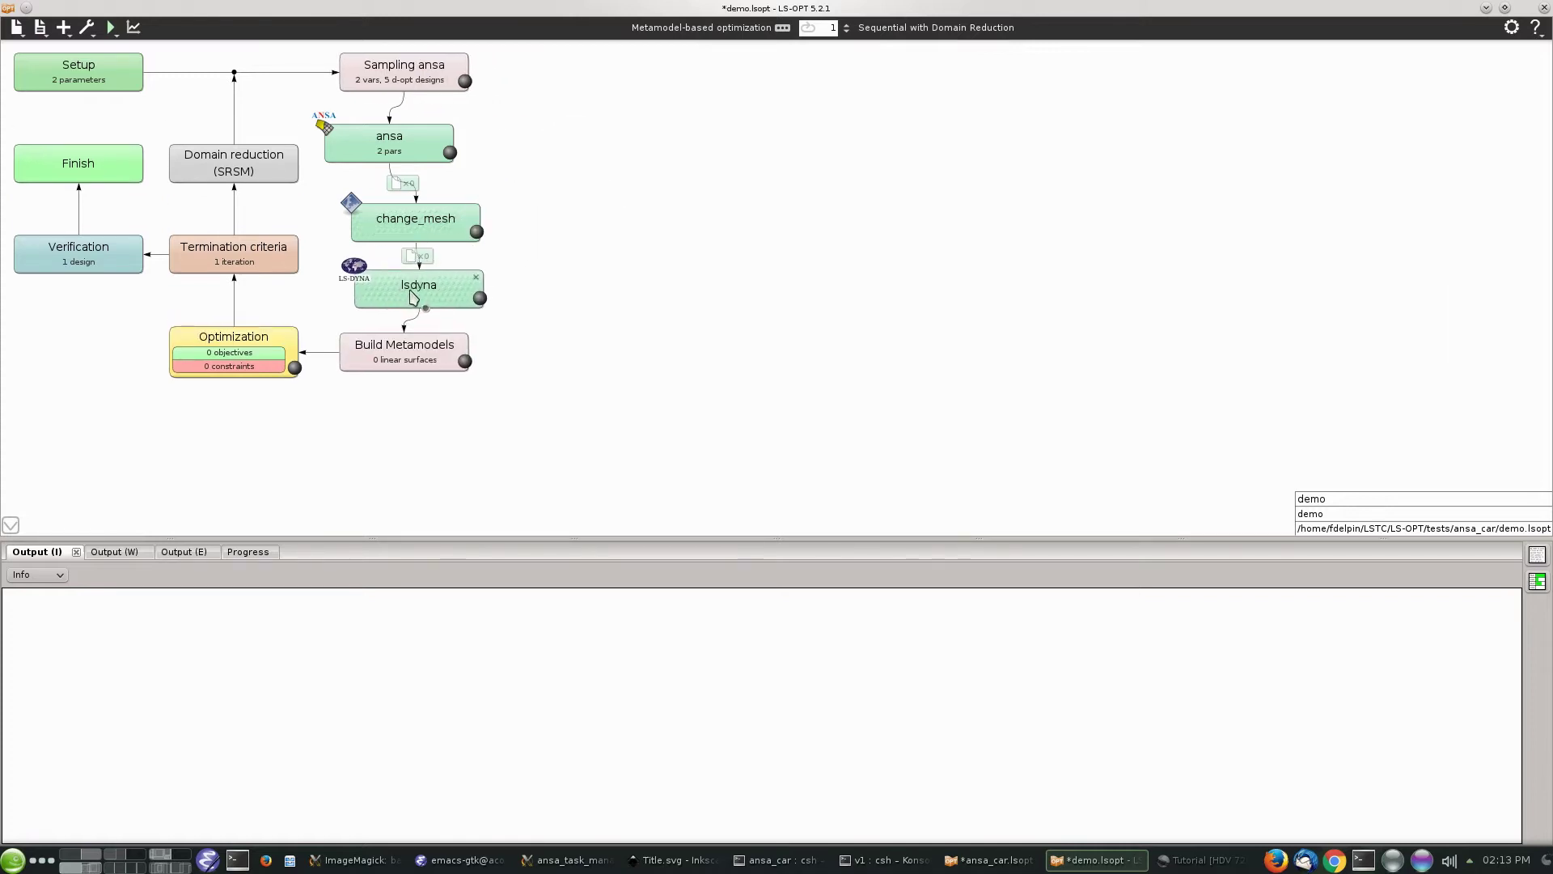
Give lsdyna the pasted MPP LS-DYNA command, input file i_ansa_ext_aero.k and global limit 2.
{"action": "double_click", "coordinate": [412, 298]}
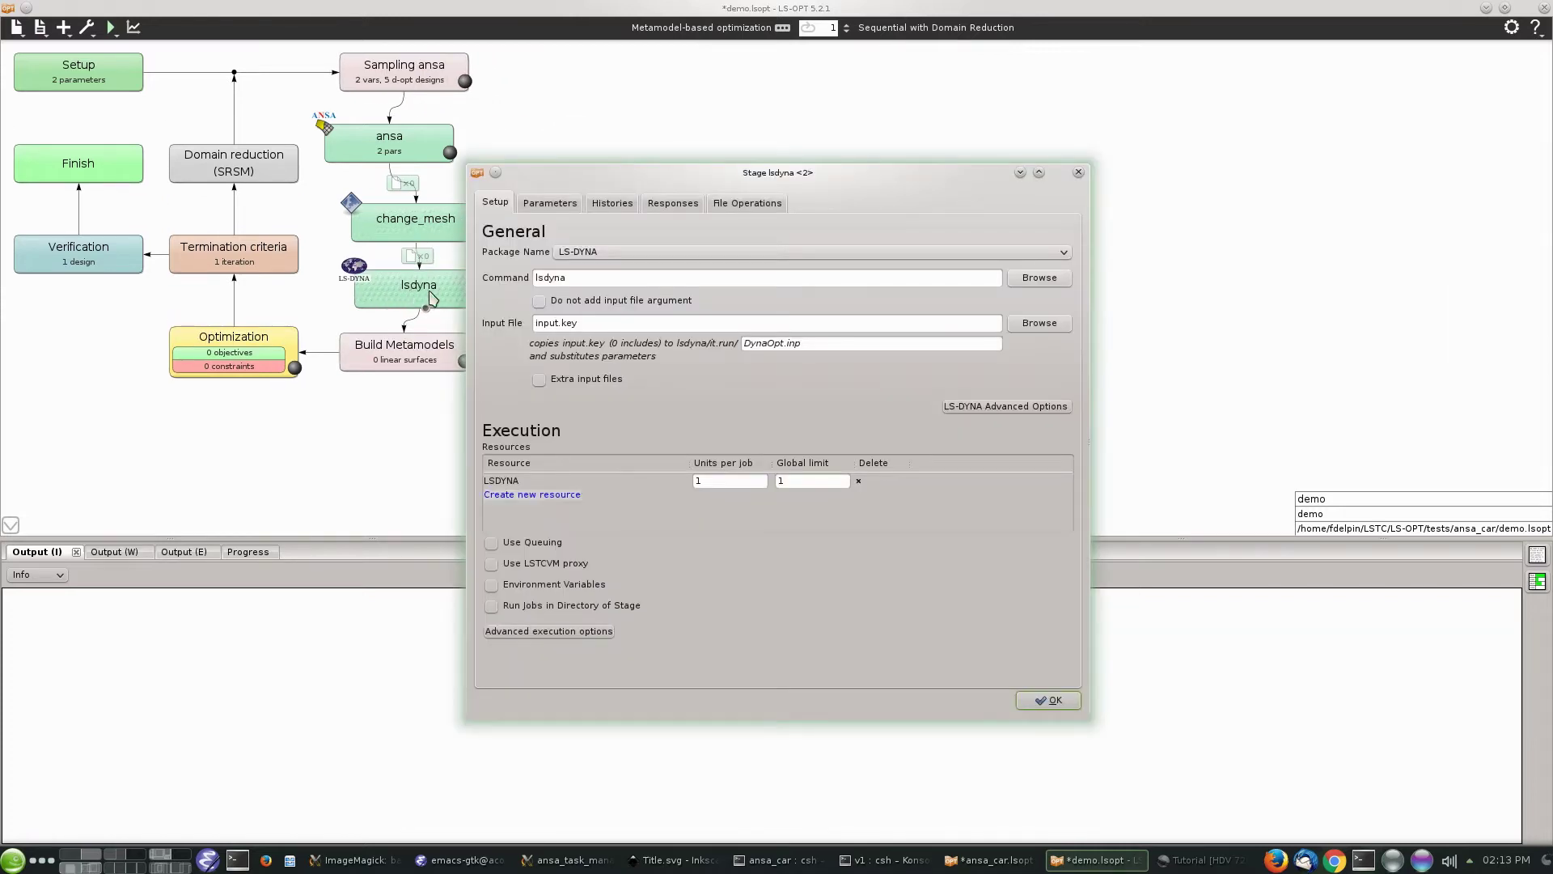
{"action": "left_click", "coordinate": [577, 276]}
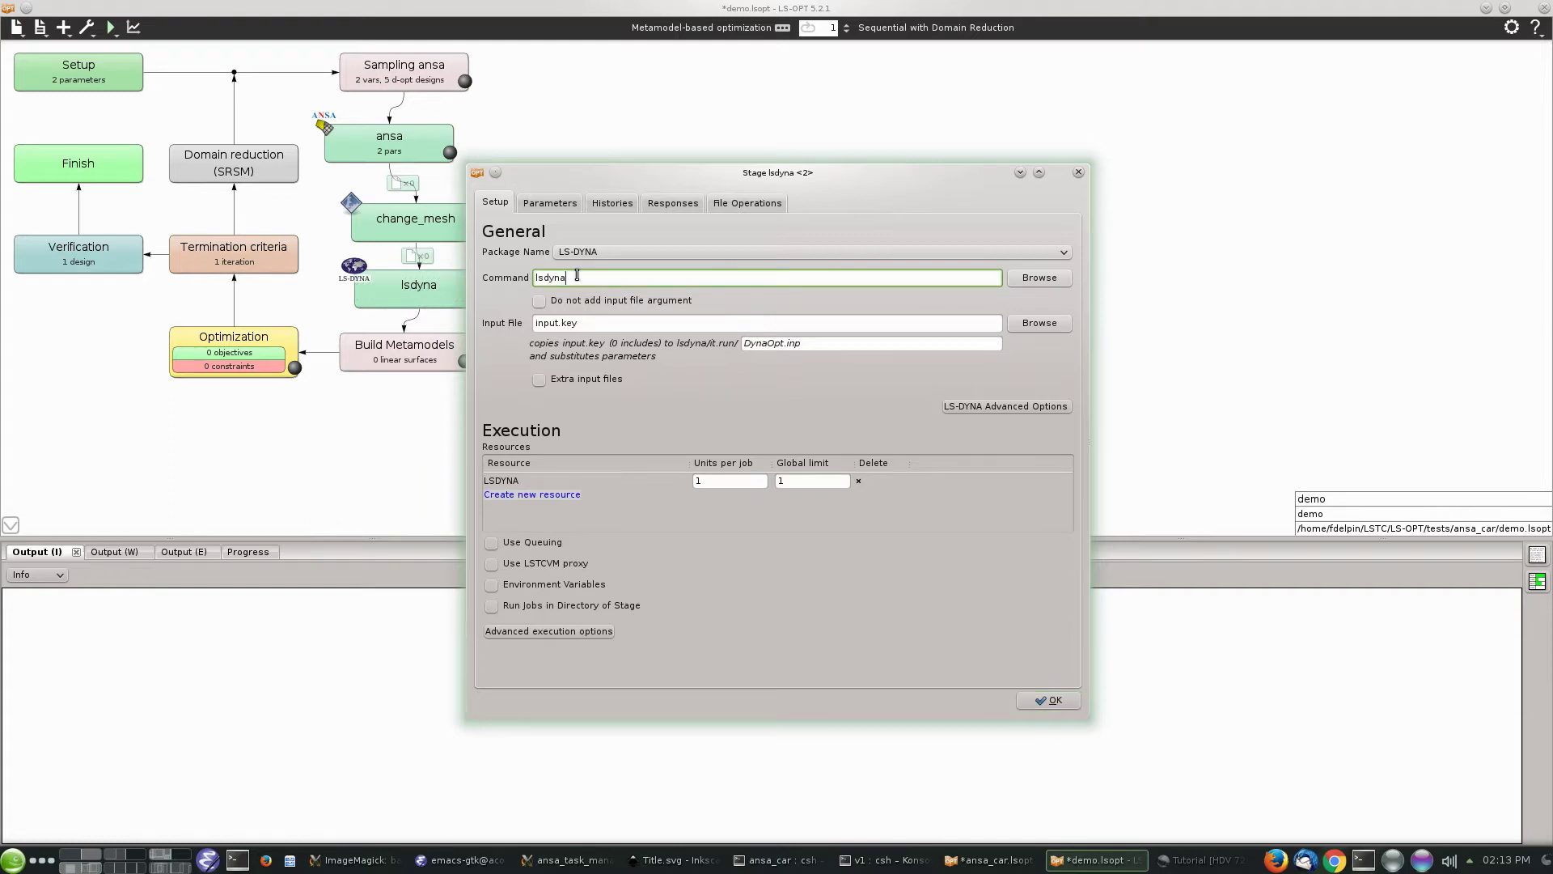
{"action": "double_click", "coordinate": [577, 277]}
{"action": "key", "text": "BackSpace"}
{"action": "key", "text": "ctrl+v"}
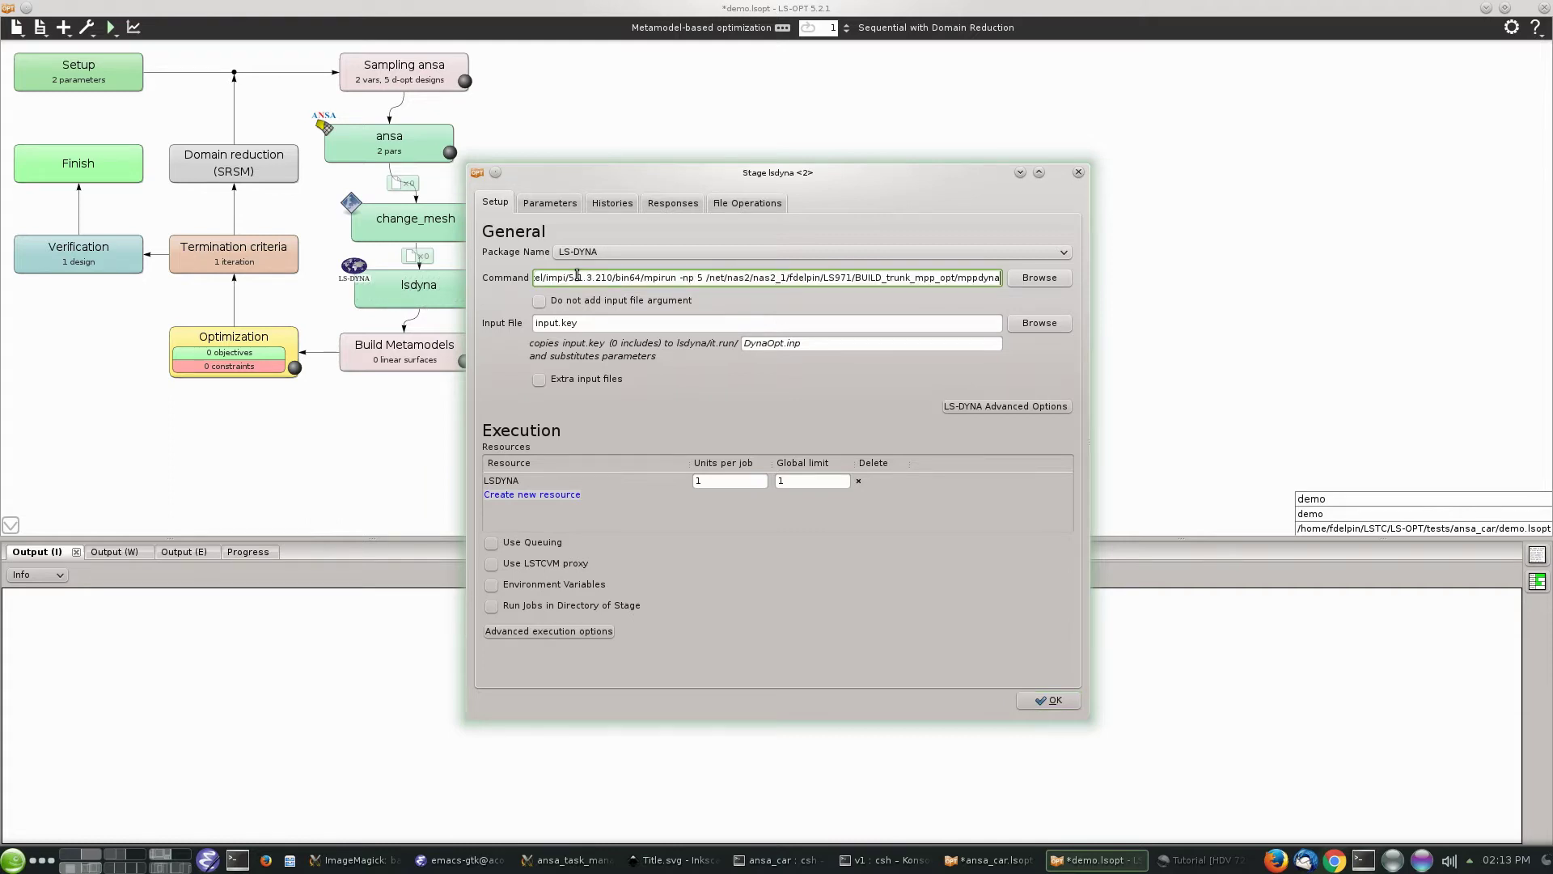
{"action": "left_click", "coordinate": [590, 321]}
{"action": "double_click", "coordinate": [591, 321]}
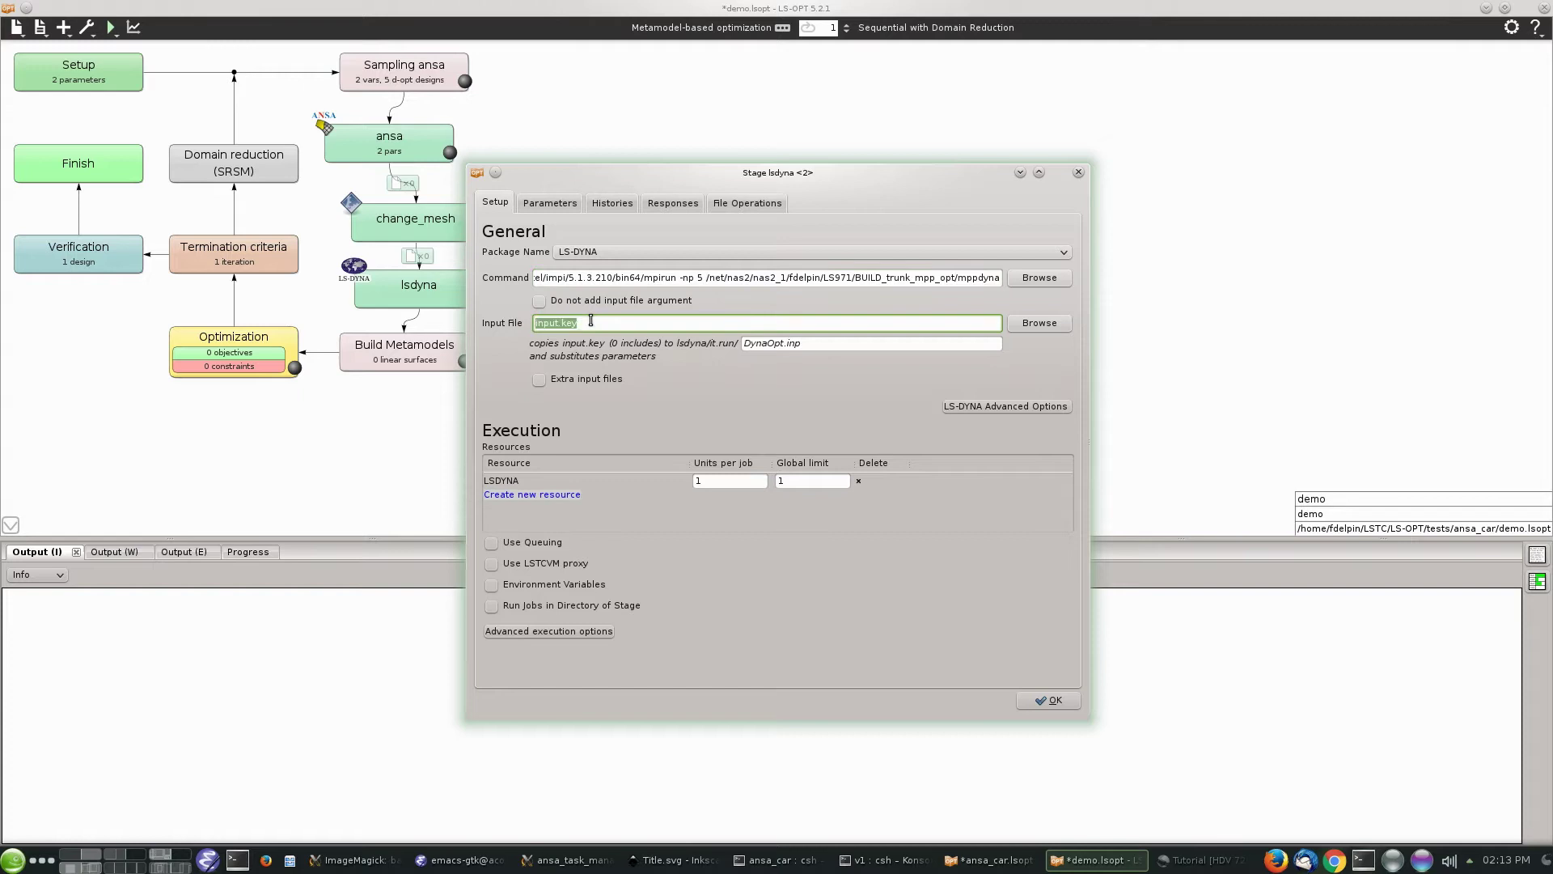
{"action": "type", "text": "i_ansa"}
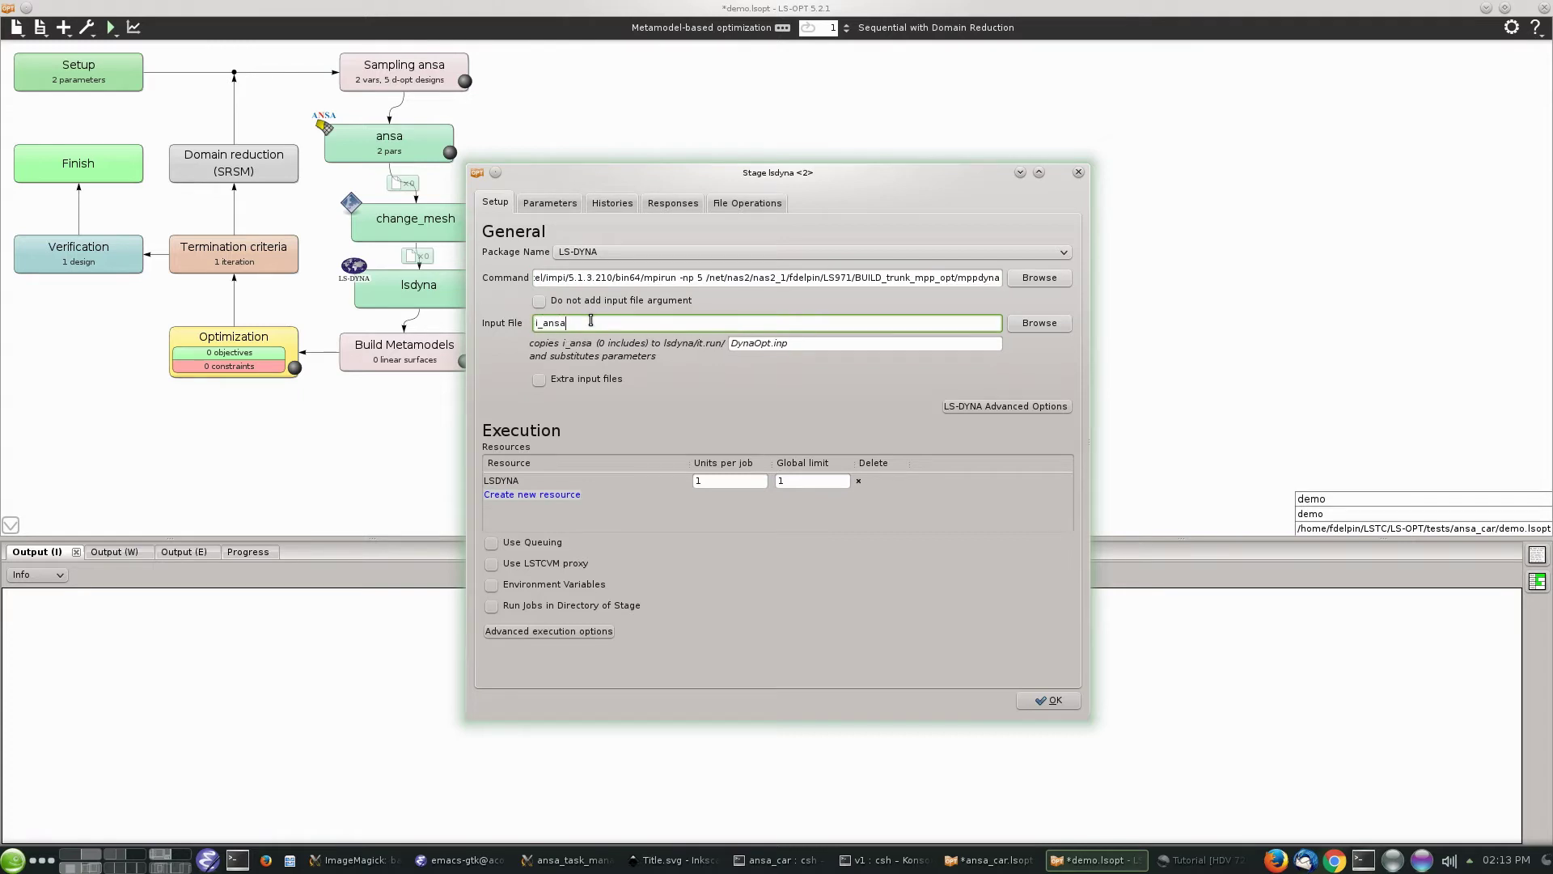
{"action": "type", "text": "_ext_aero"}
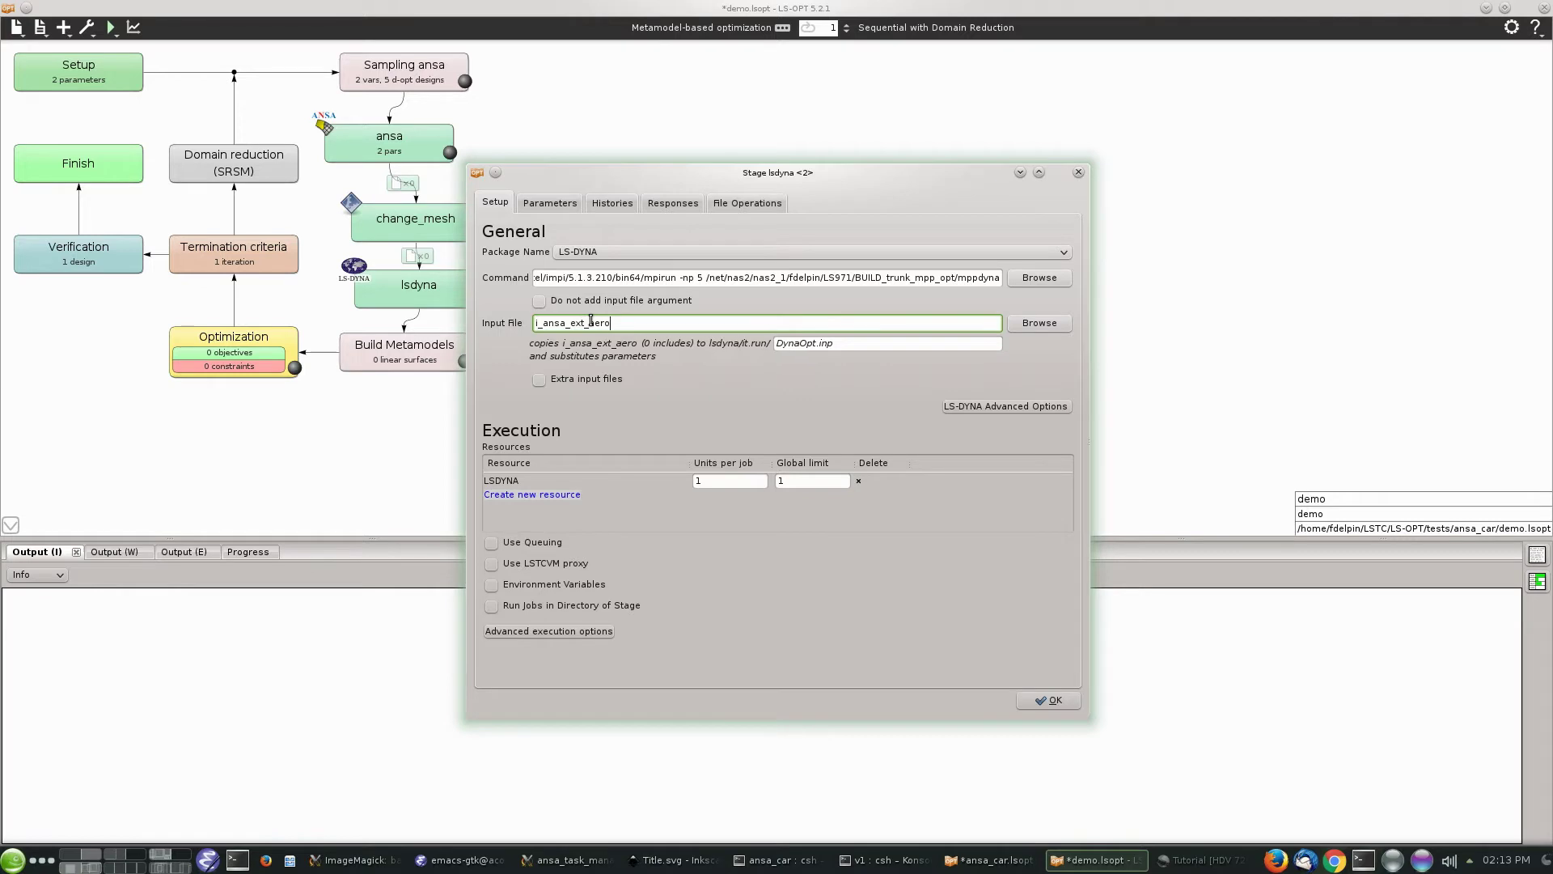
{"action": "type", "text": ".k"}
{"action": "double_click", "coordinate": [826, 482]}
{"action": "type", "text": "2"}
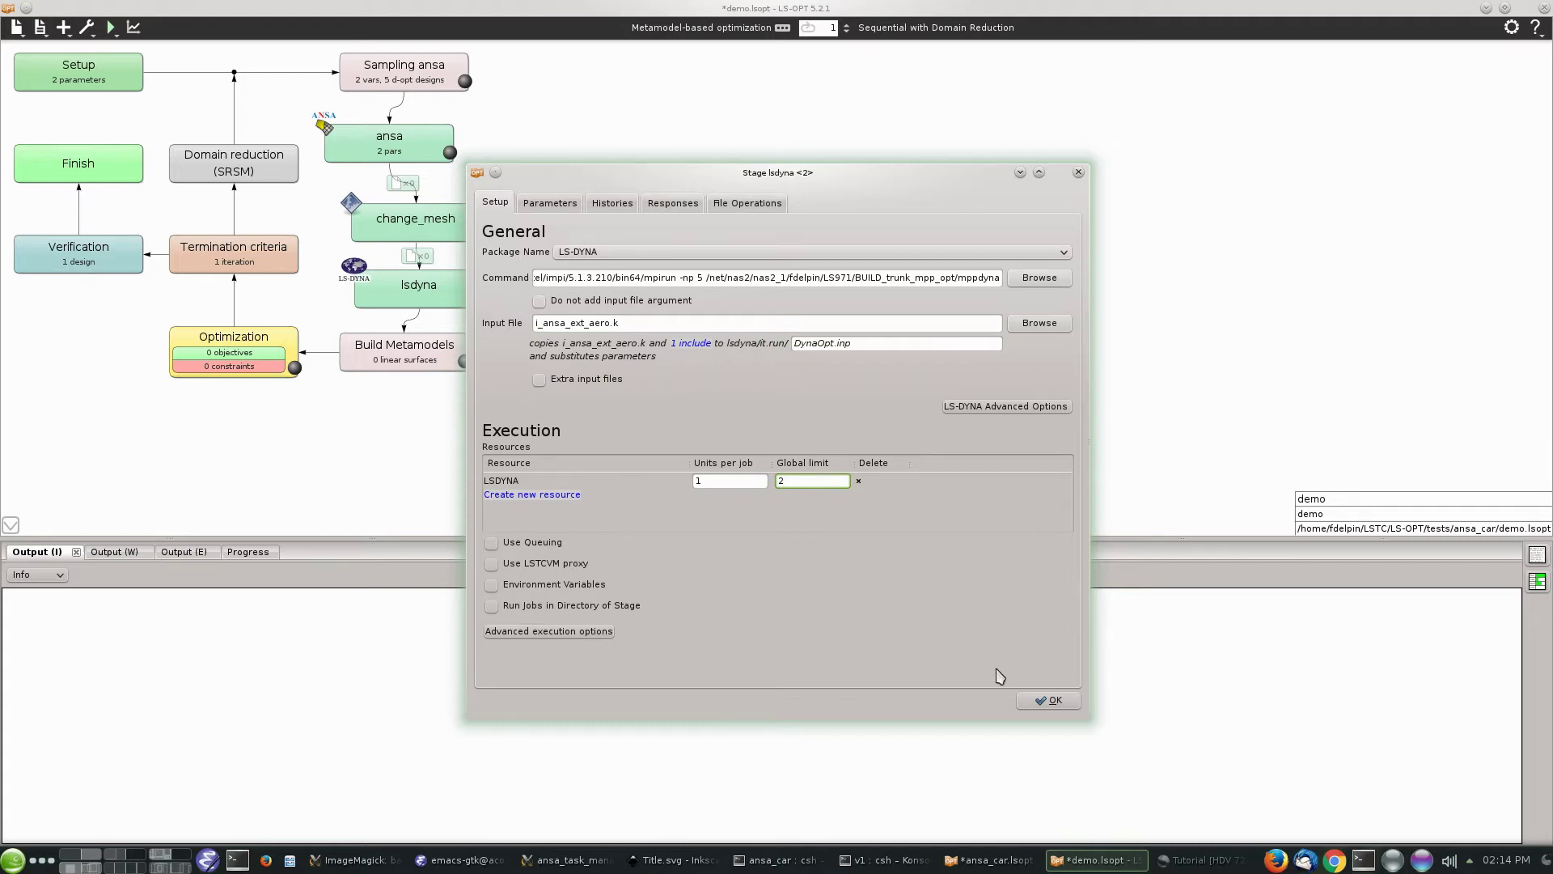
{"action": "left_click", "coordinate": [1056, 701]}
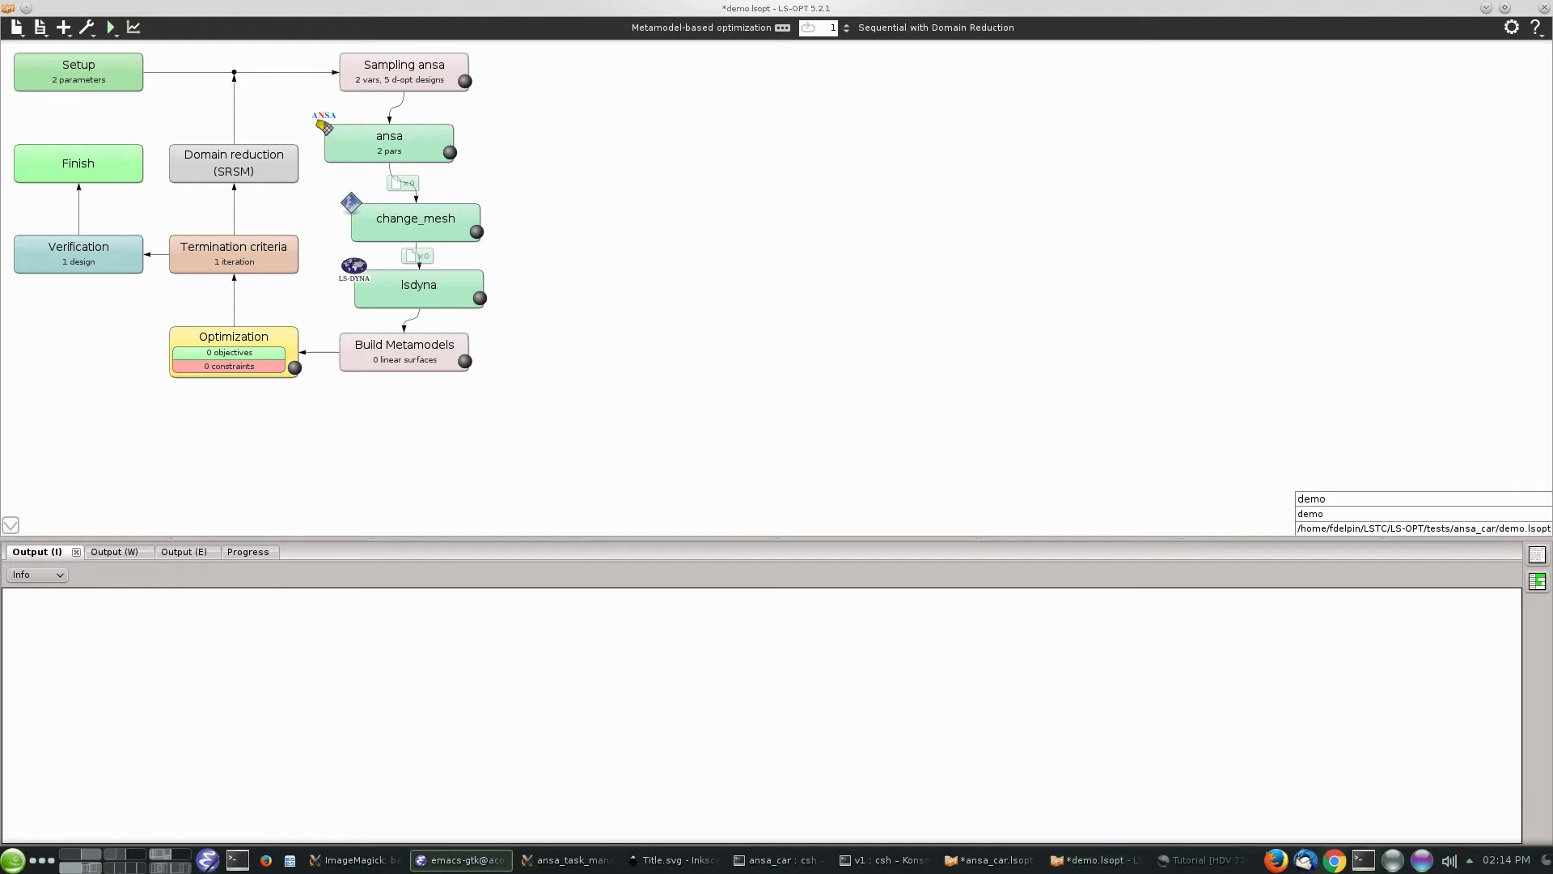
Add a GenEx response named drag to lsdyna and load icfdraga.dat into a new GenEx file.
{"action": "double_click", "coordinate": [446, 290]}
{"action": "left_click", "coordinate": [670, 204]}
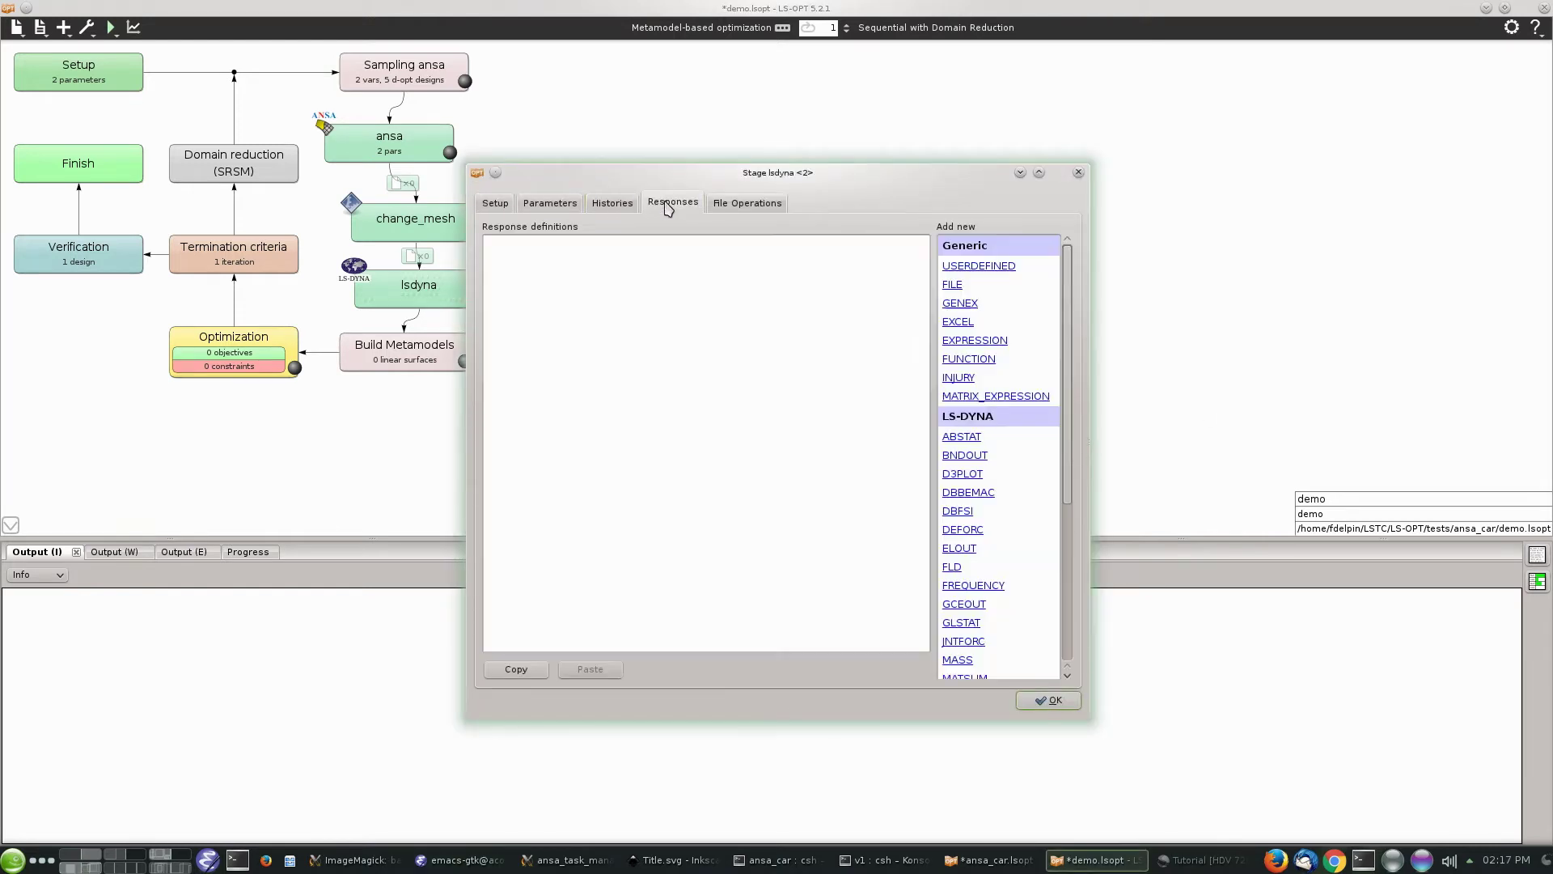
{"action": "left_click", "coordinate": [961, 303]}
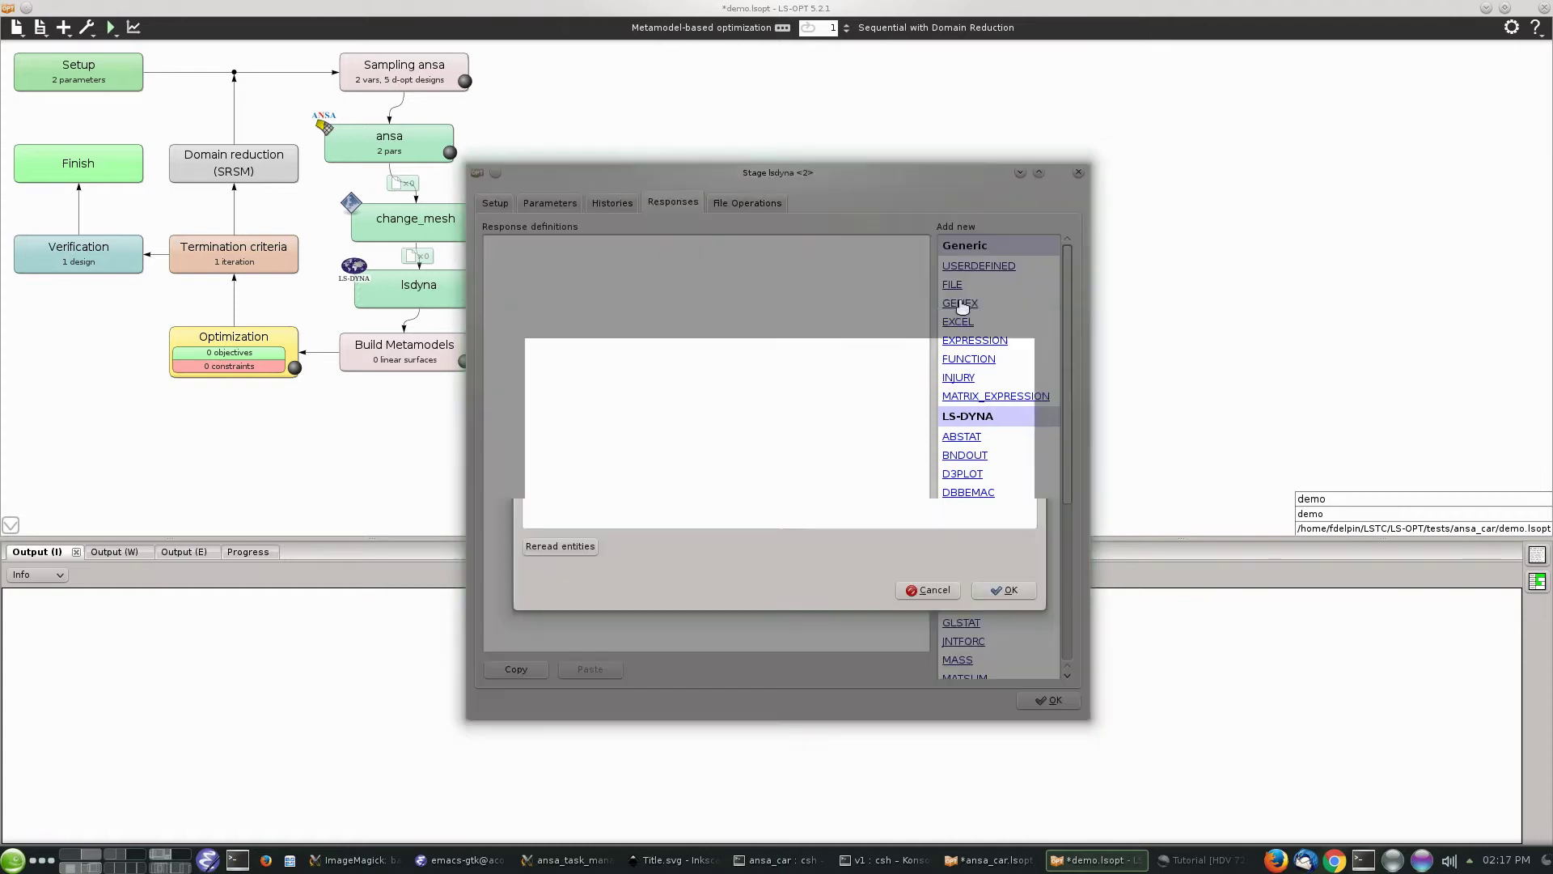
{"action": "double_click", "coordinate": [650, 356]}
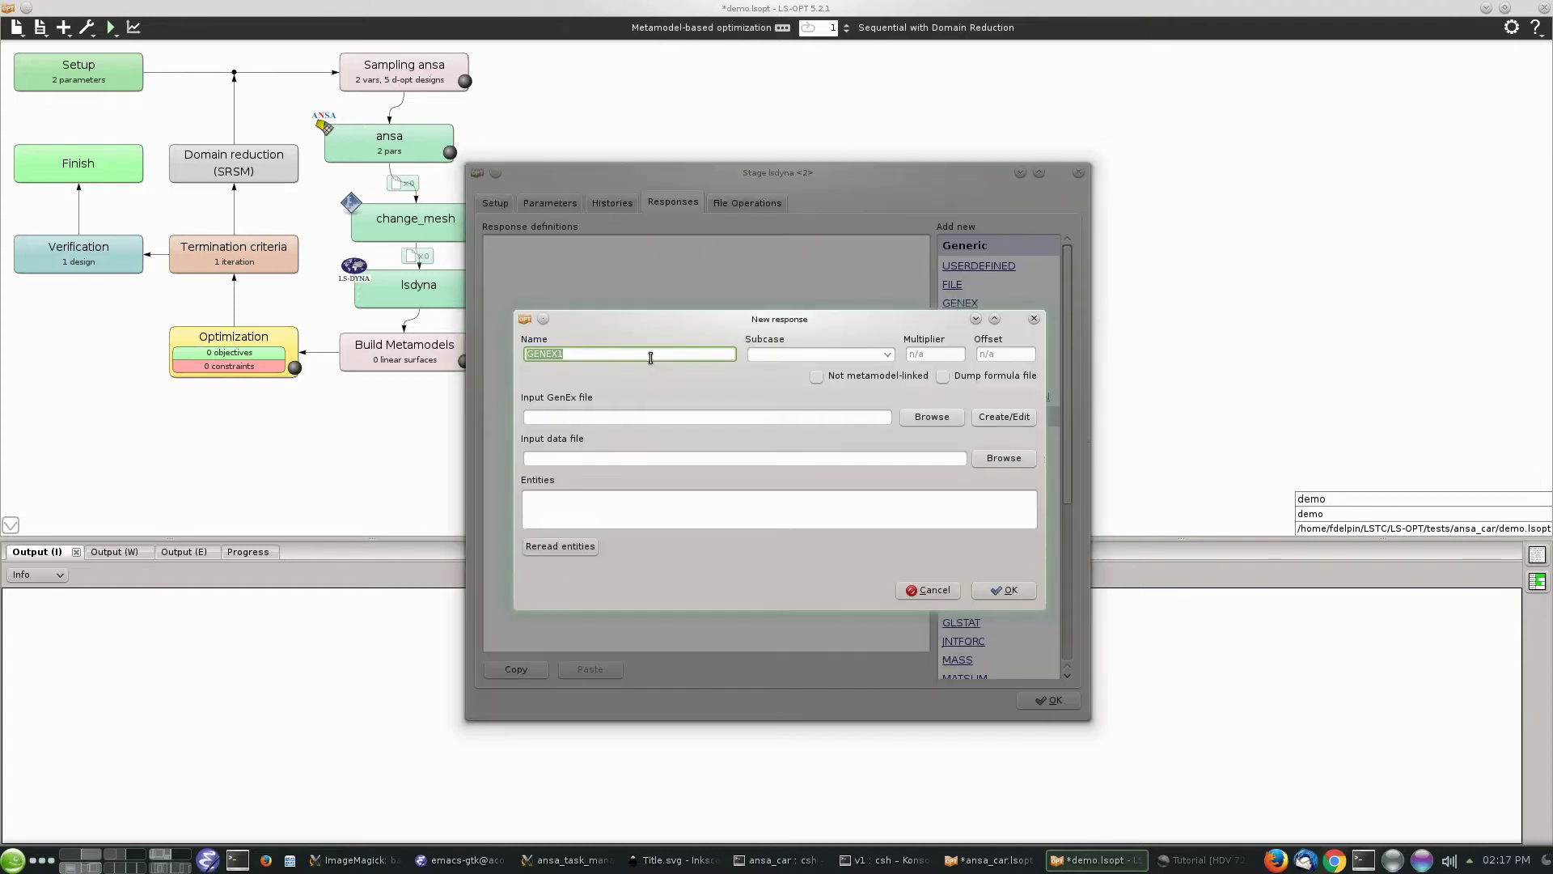
{"action": "type", "text": "drag"}
{"action": "left_click", "coordinate": [1004, 417]}
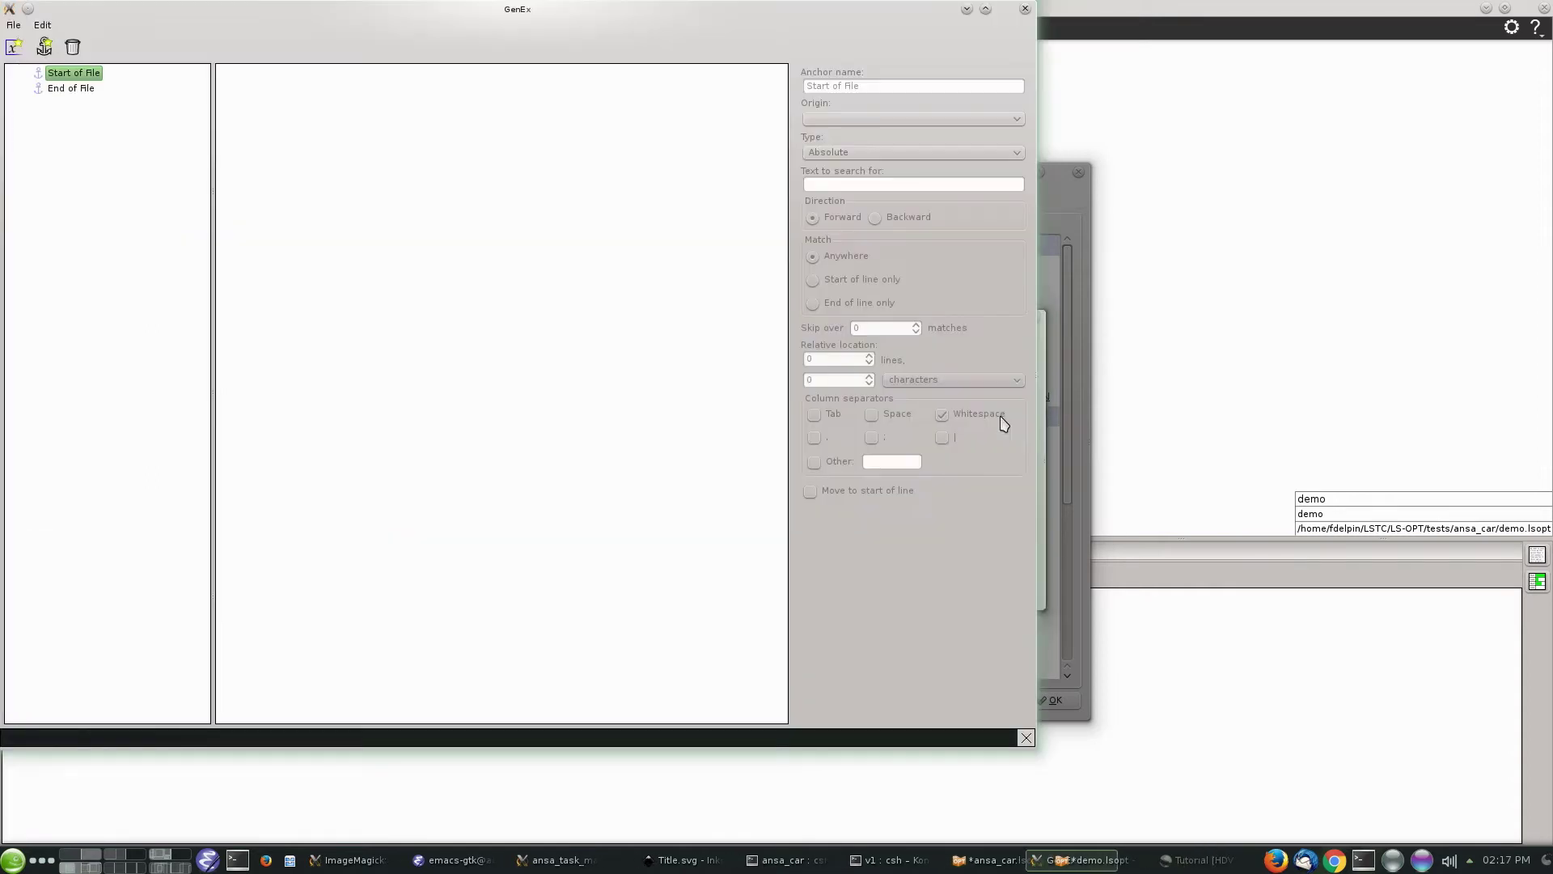
{"action": "left_click", "coordinate": [14, 26]}
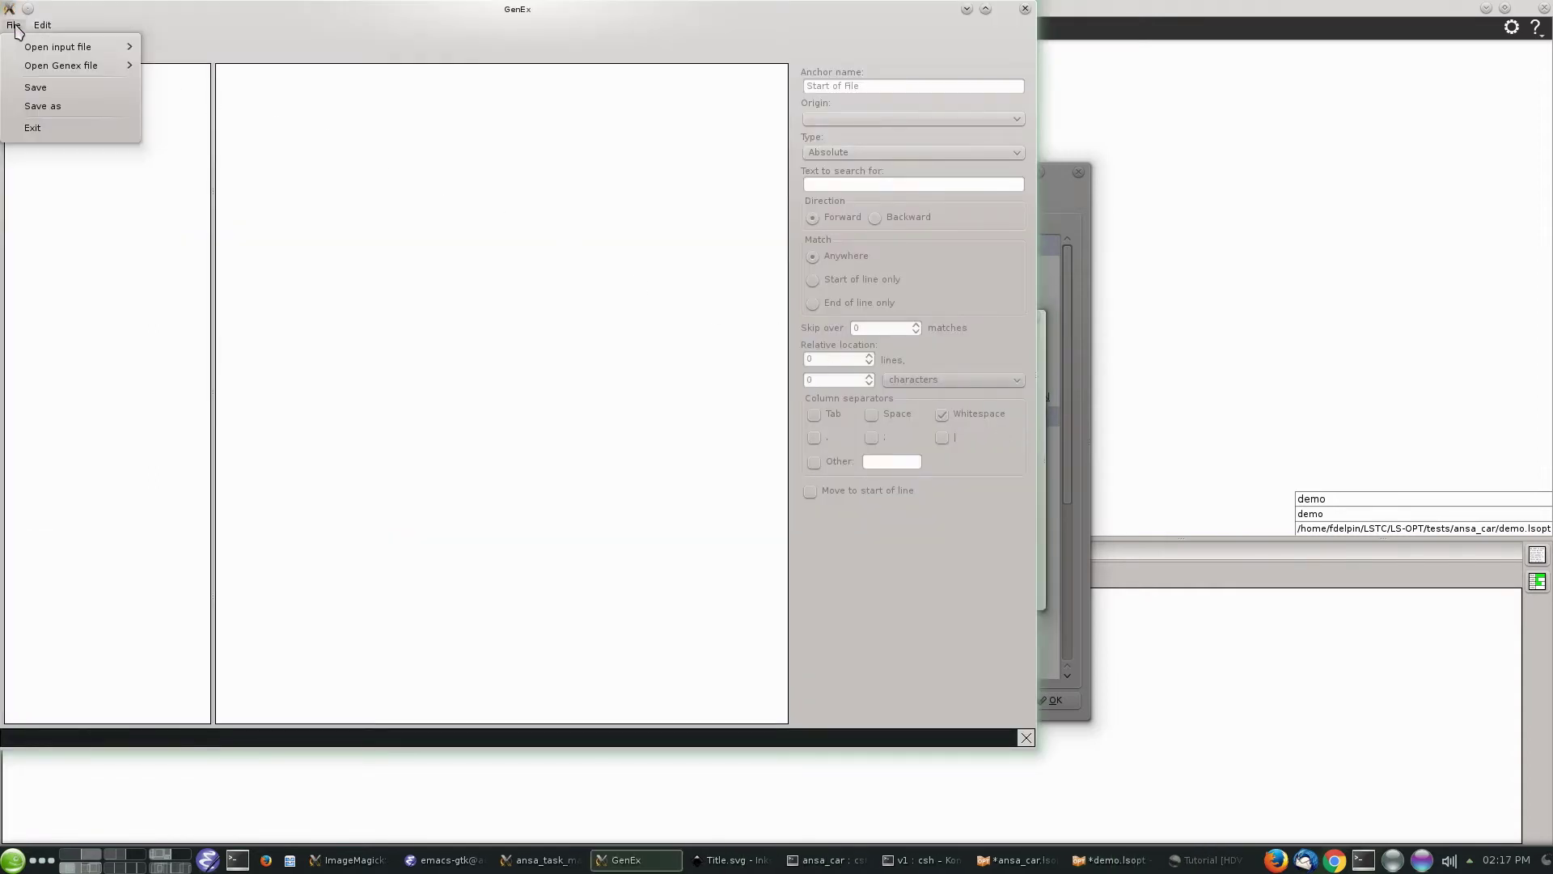
{"action": "mouse_move", "coordinate": [81, 47]}
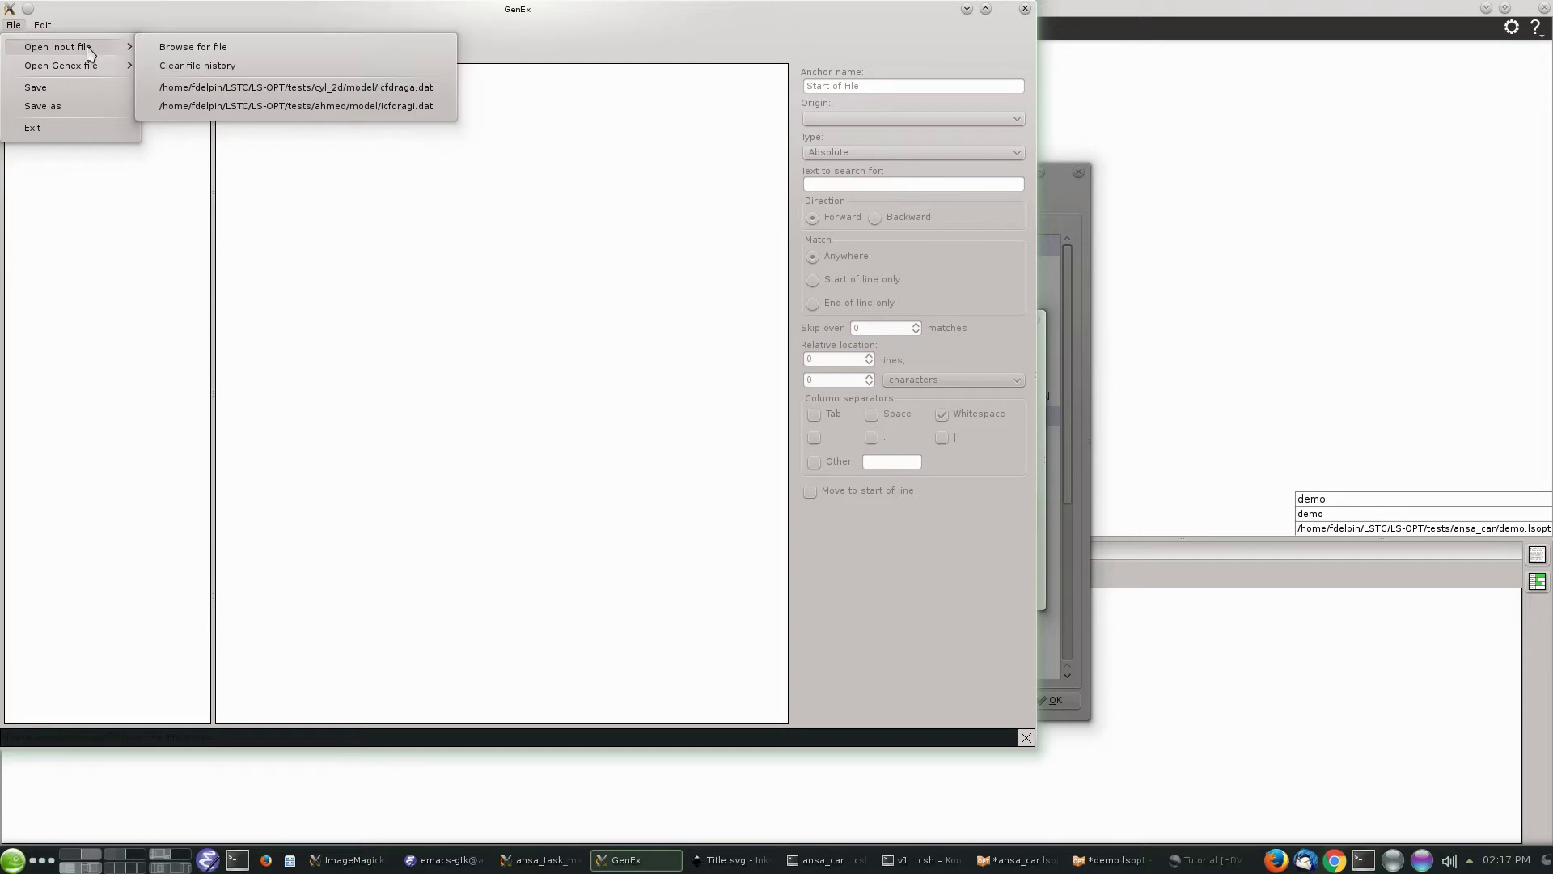
{"action": "left_click", "coordinate": [216, 88]}
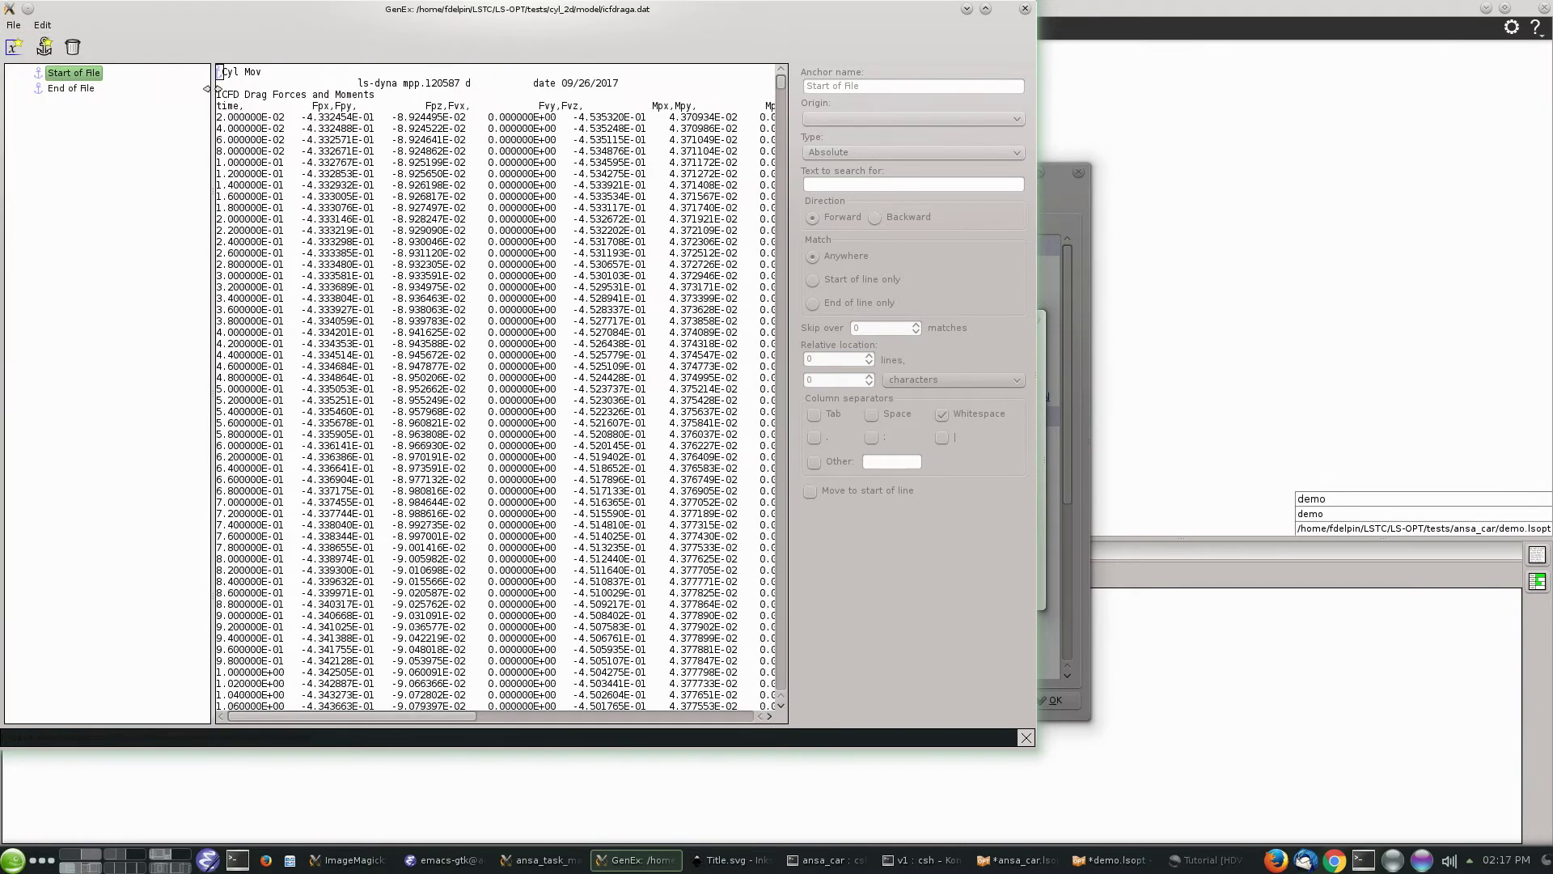
Define a drag entity at End of File with offset -1 lines and 1 column.
{"action": "left_click", "coordinate": [81, 88]}
{"action": "left_click", "coordinate": [14, 48]}
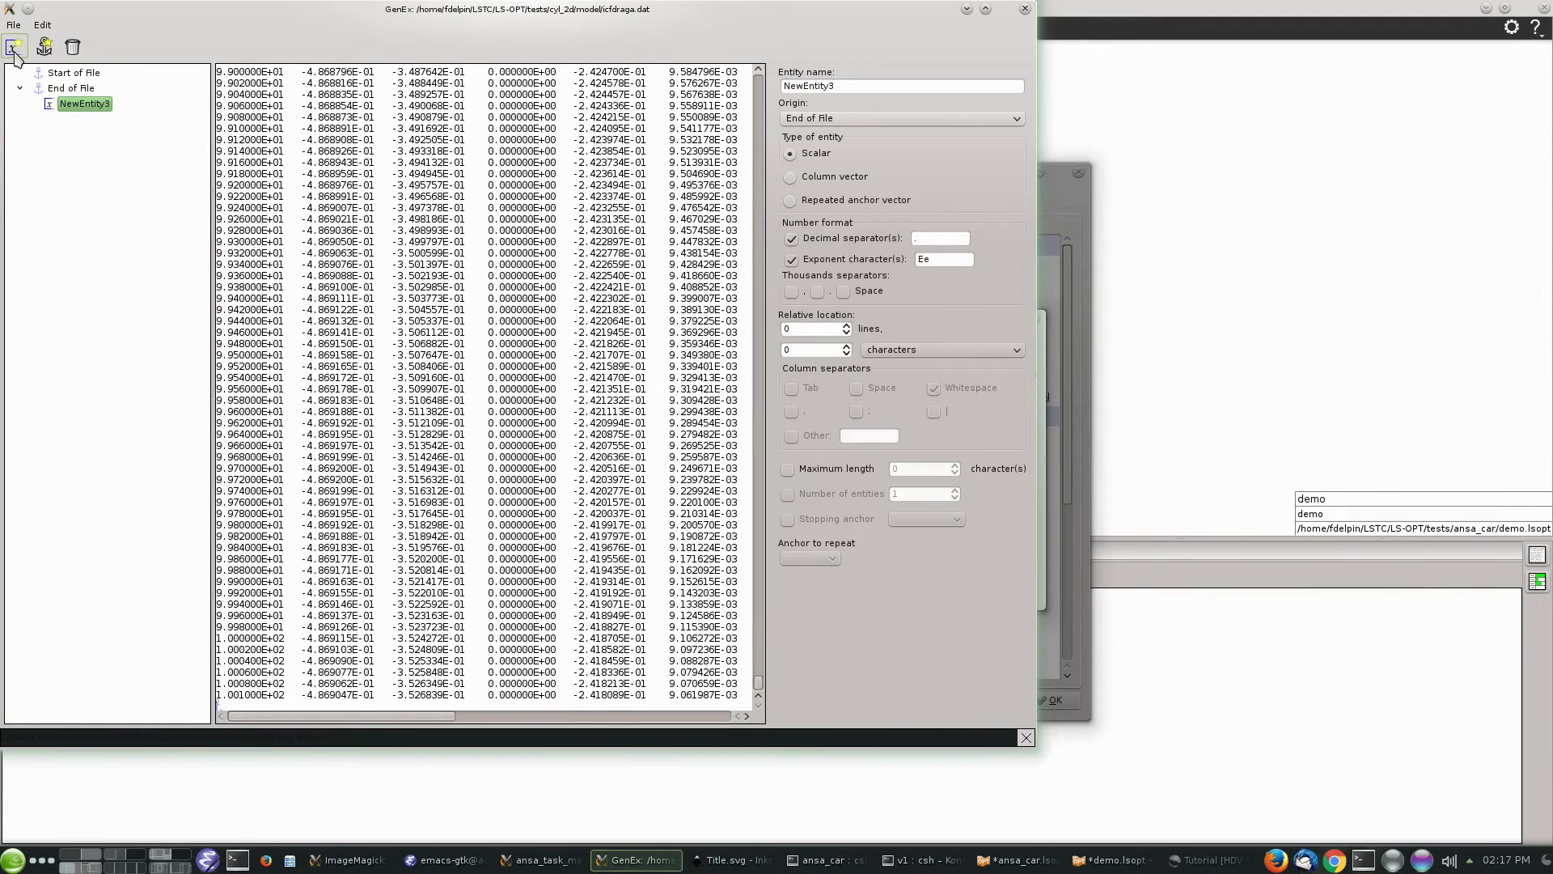
{"action": "double_click", "coordinate": [875, 87]}
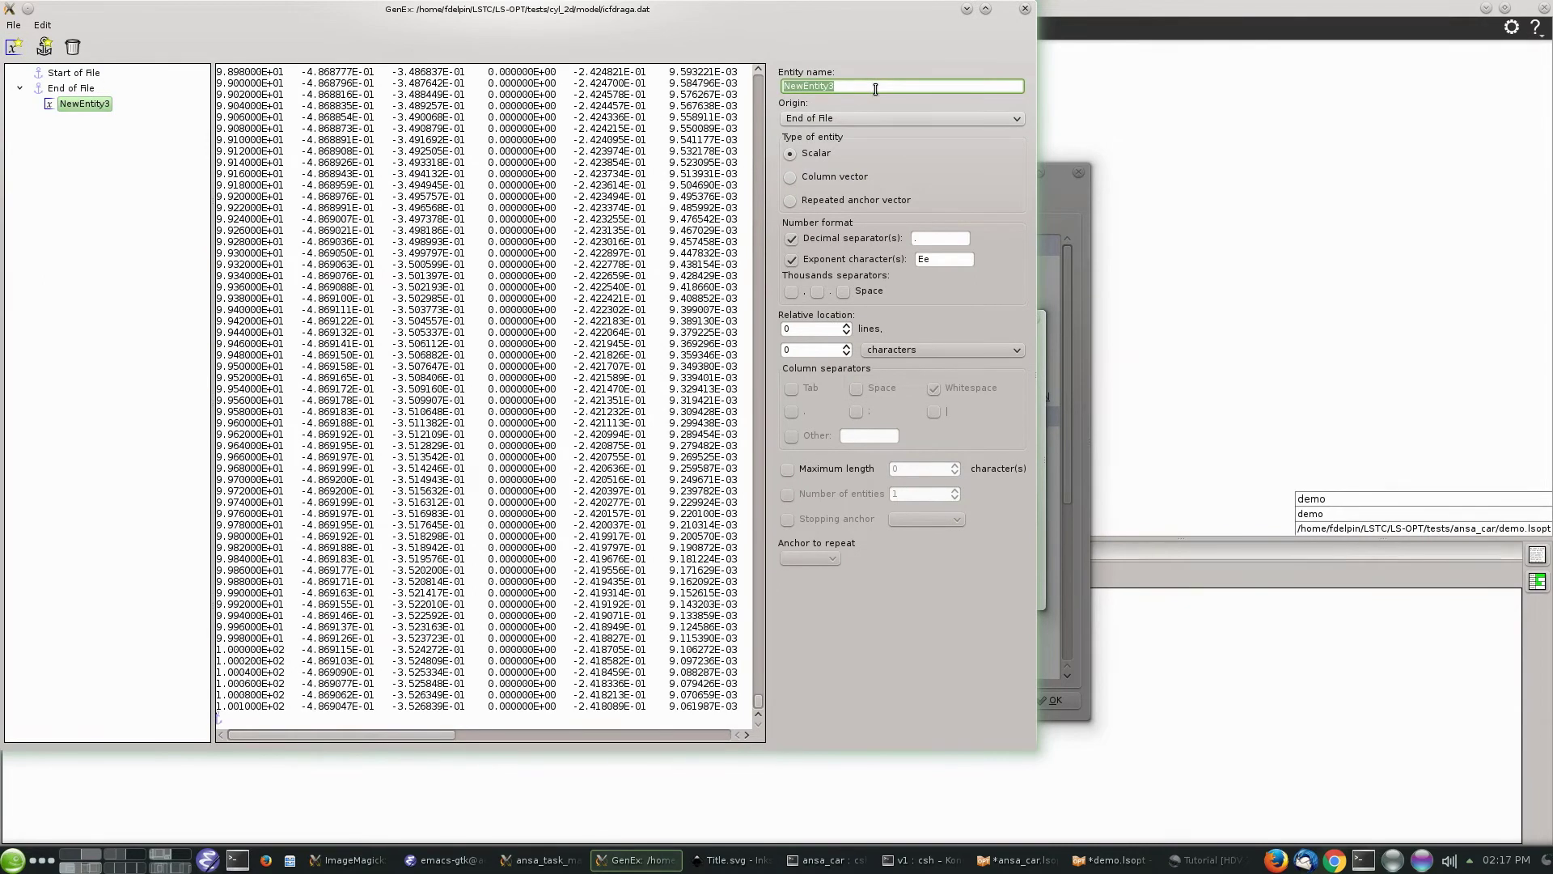
{"action": "type", "text": "drag"}
{"action": "left_click", "coordinate": [906, 350]}
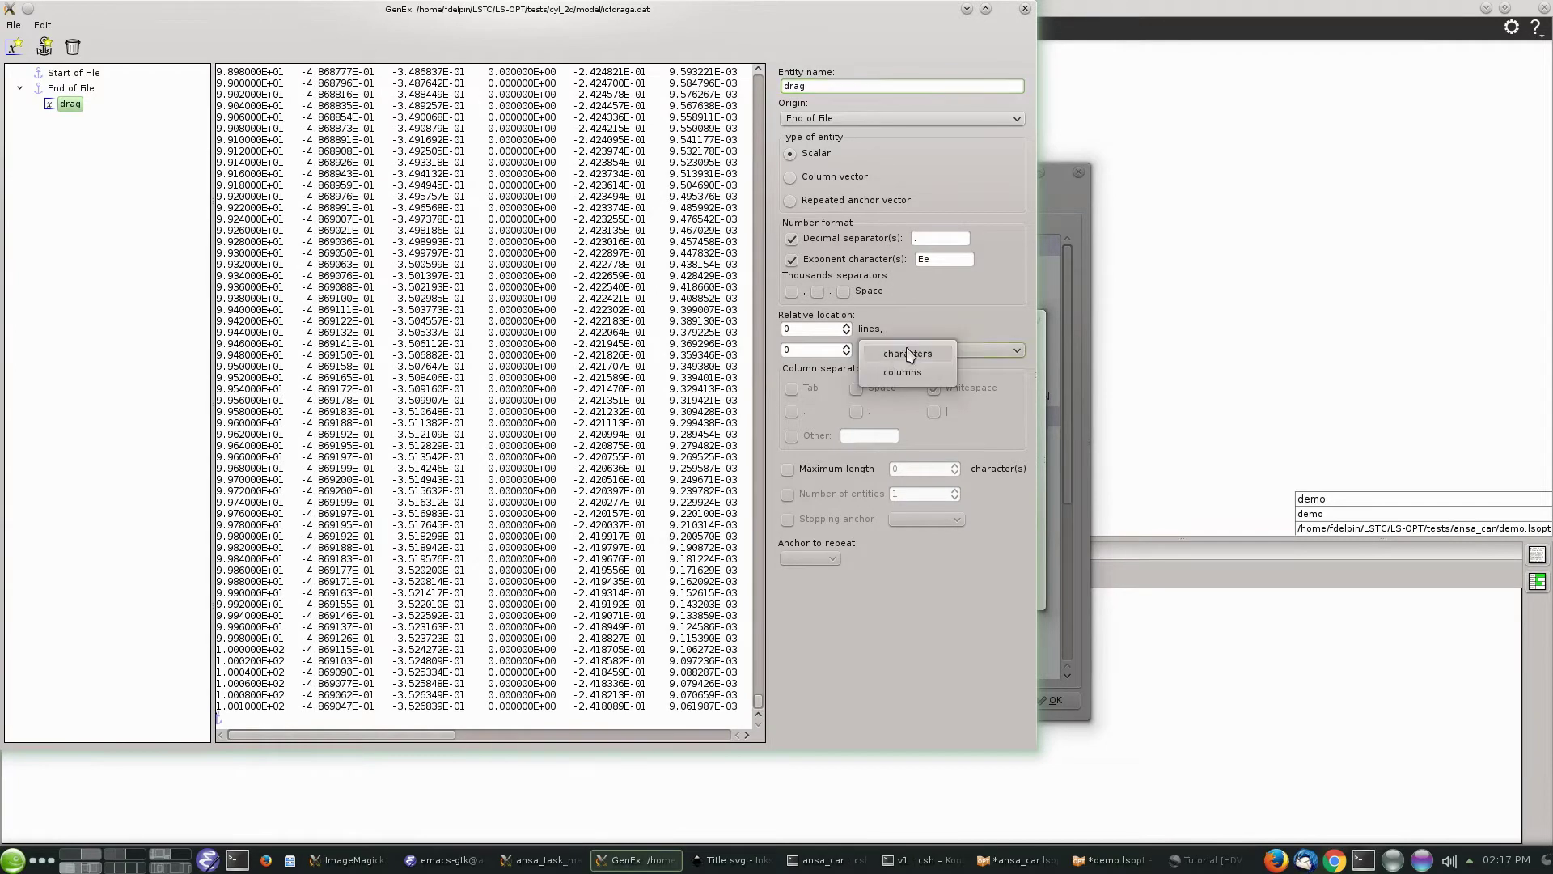
{"action": "left_click", "coordinate": [903, 372]}
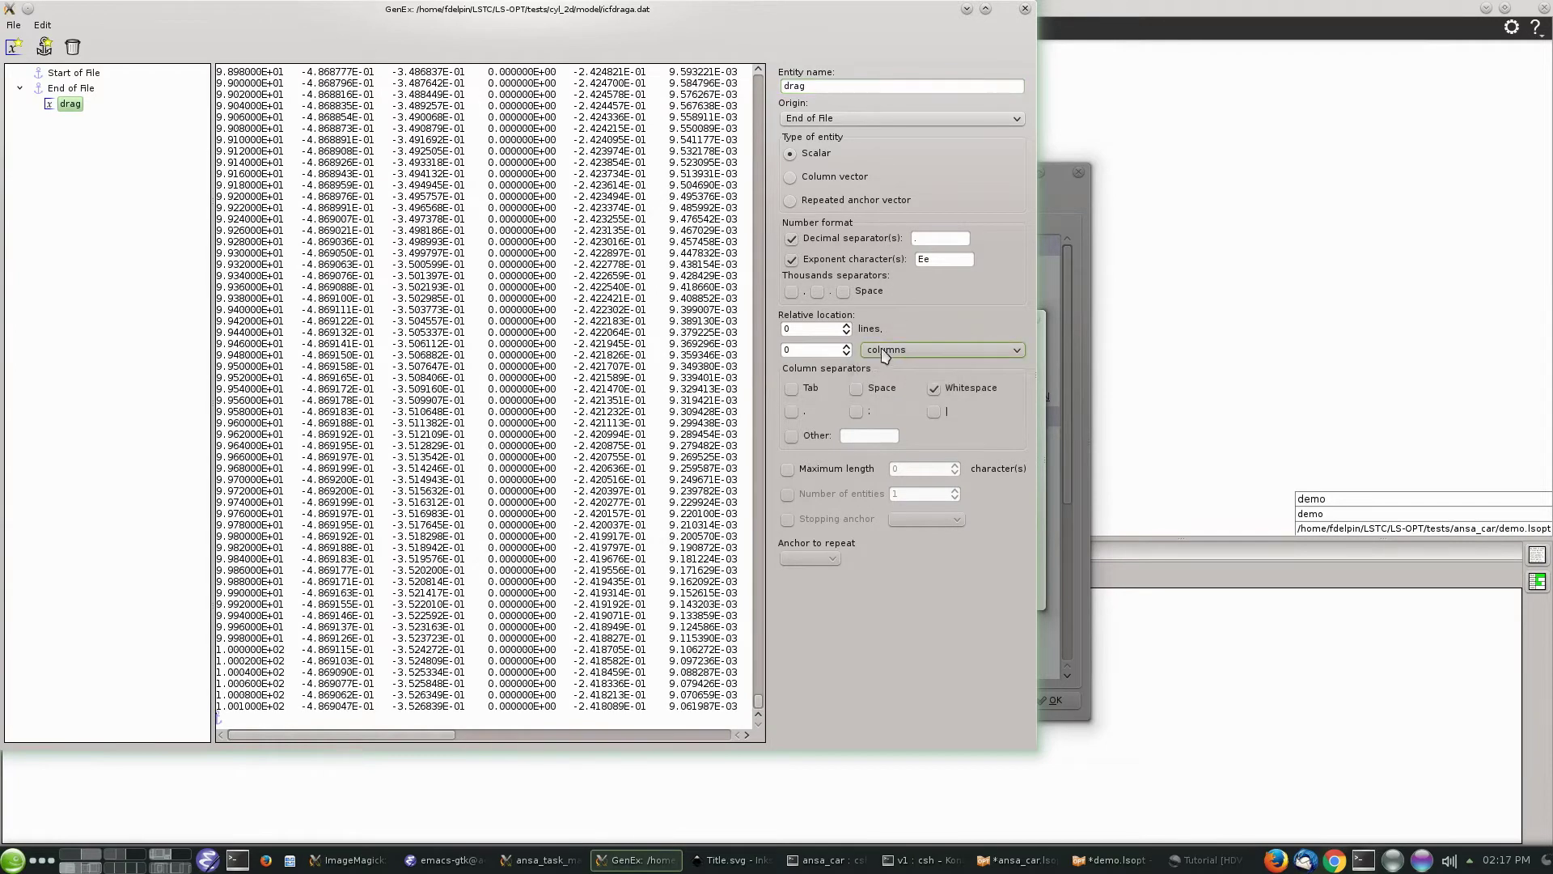
{"action": "left_click", "coordinate": [847, 332]}
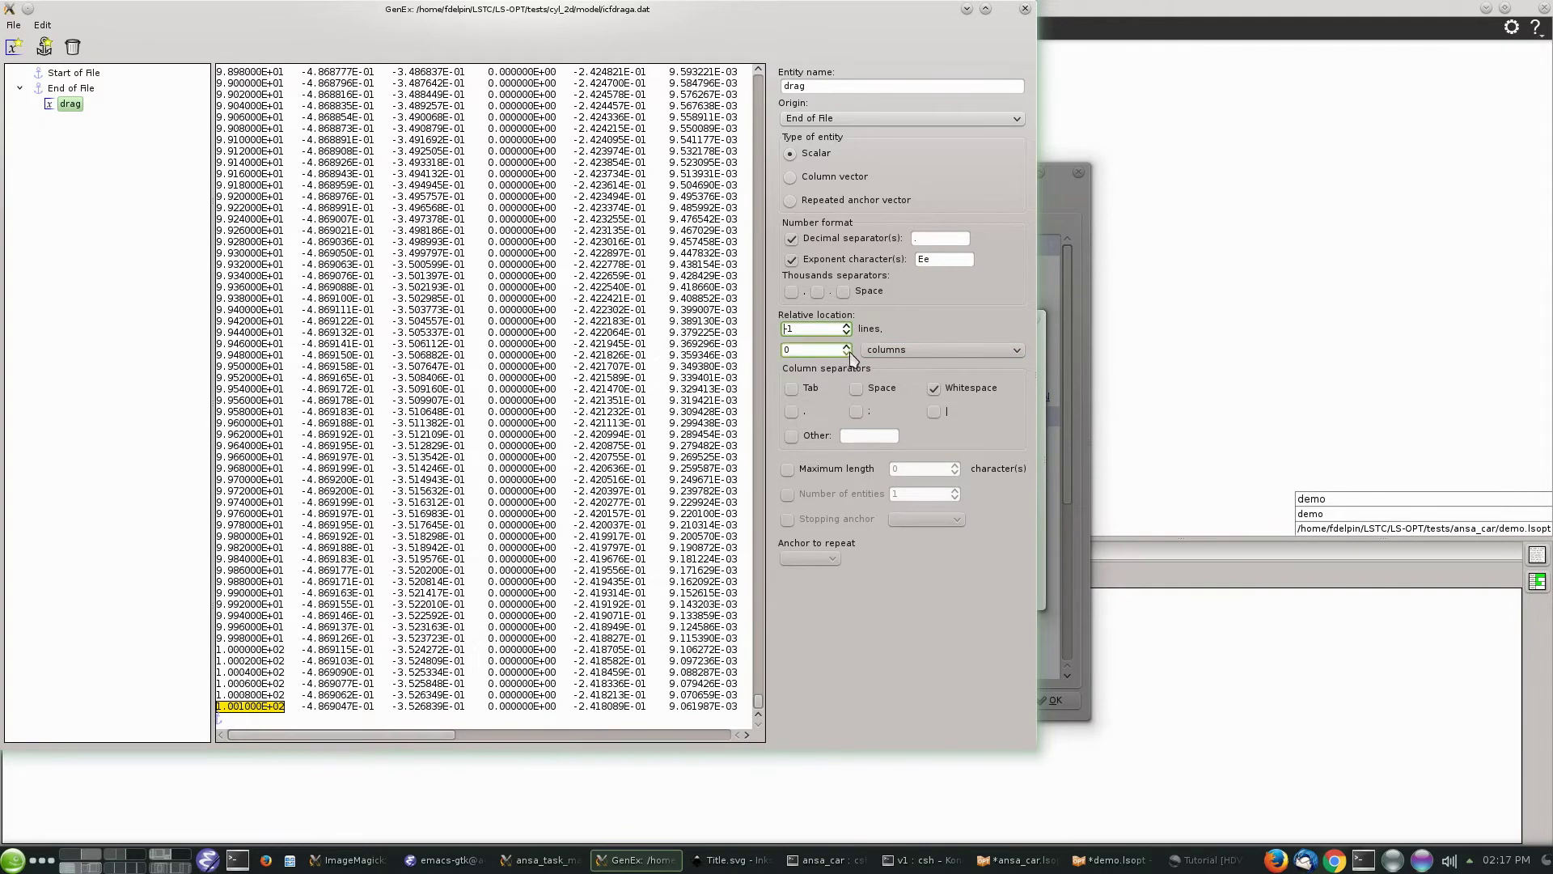
{"action": "left_click", "coordinate": [847, 346]}
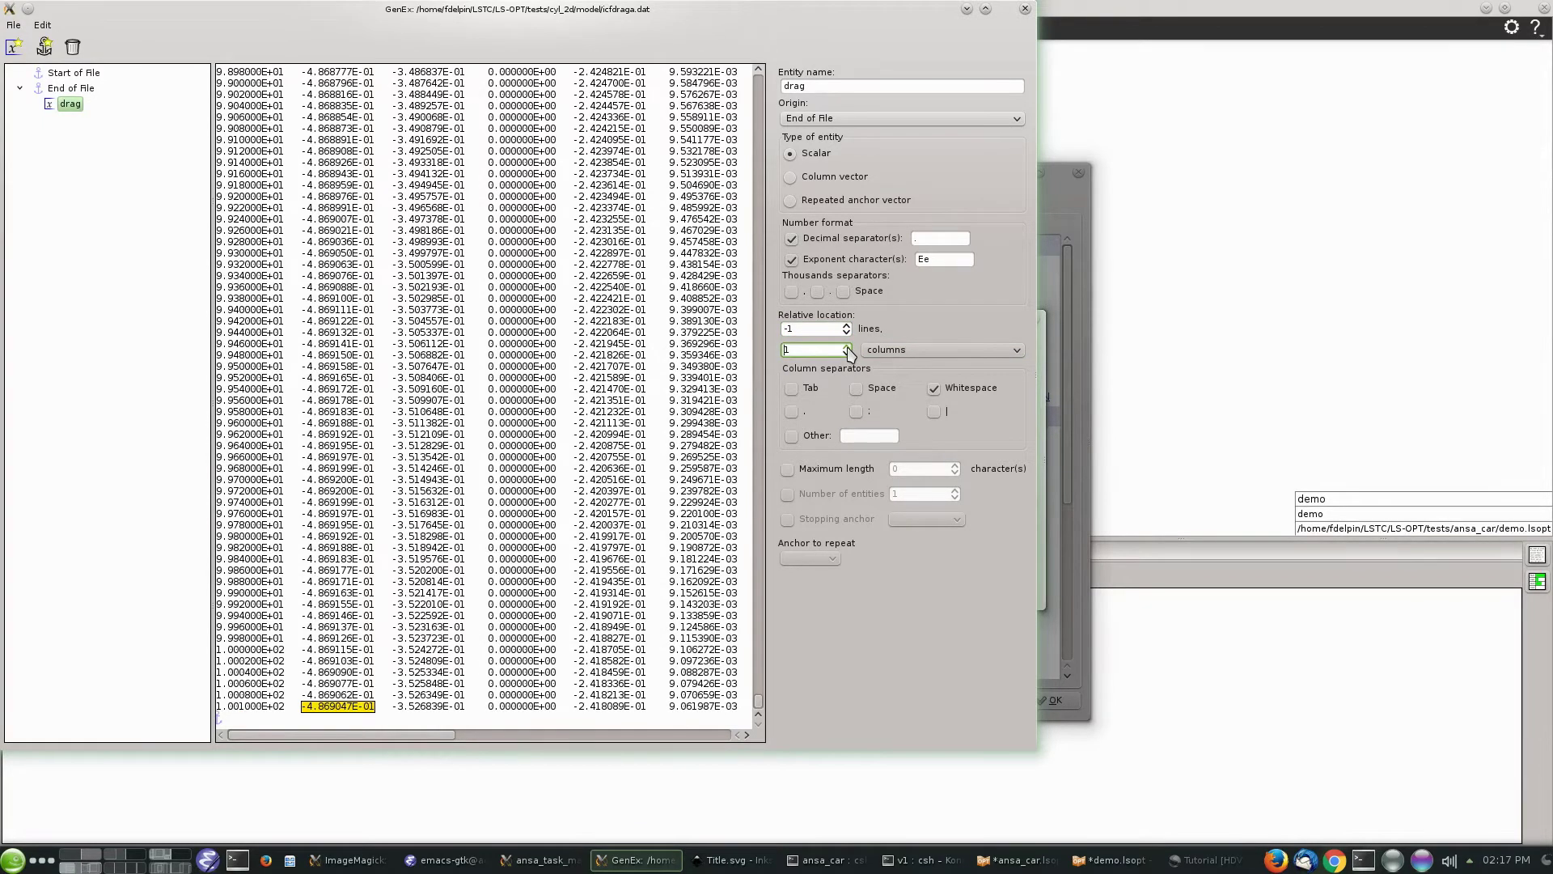
Save the GenEx extraction as drag.g6 in the ansa_car folder.
{"action": "left_click", "coordinate": [12, 27]}
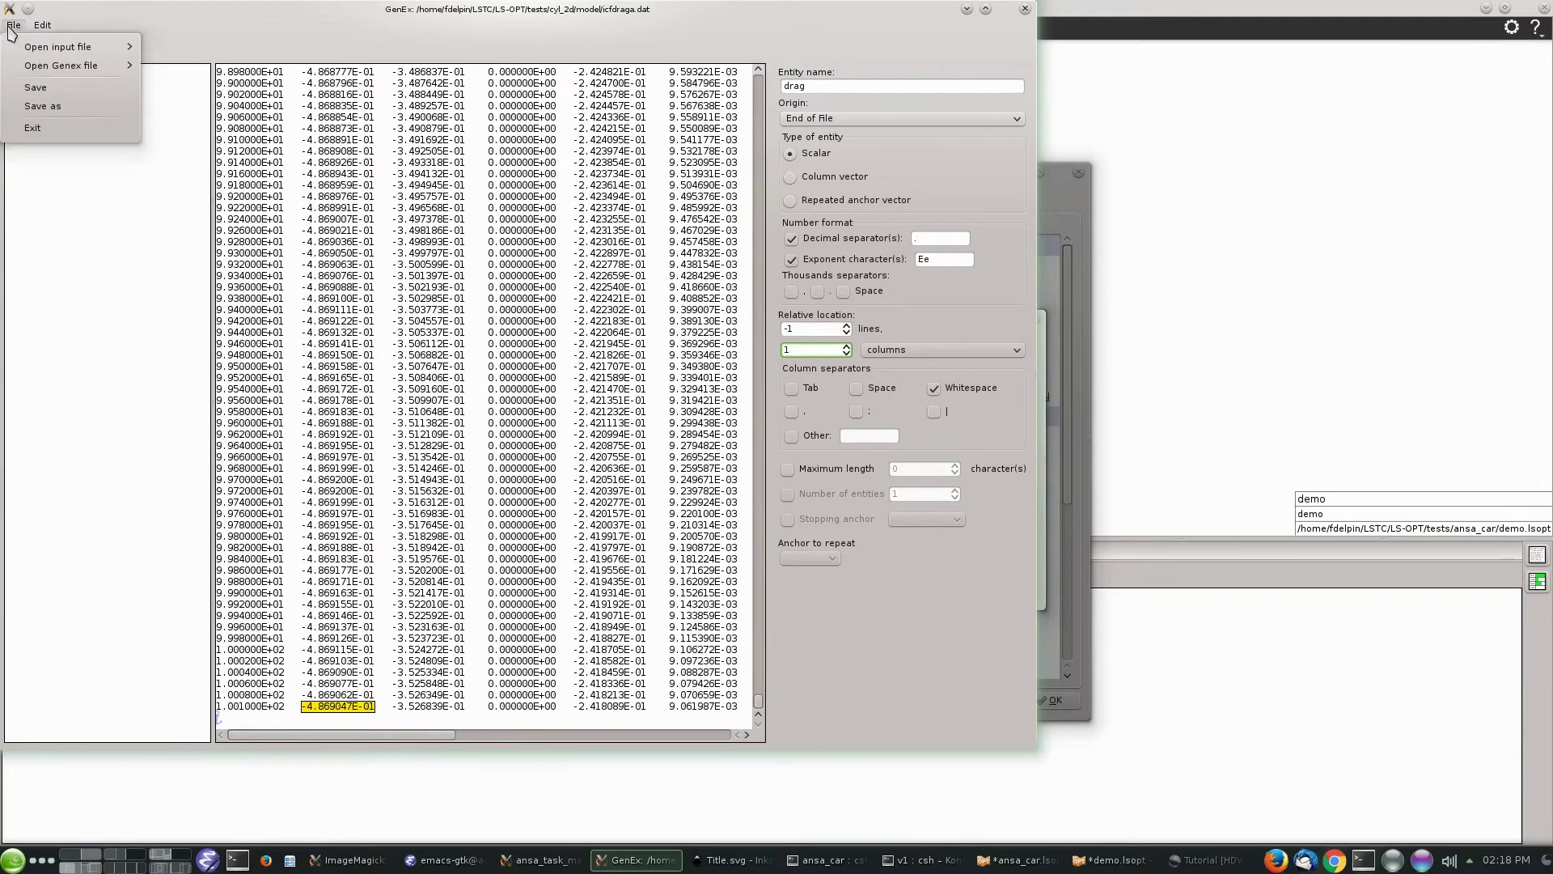
{"action": "left_click", "coordinate": [40, 108]}
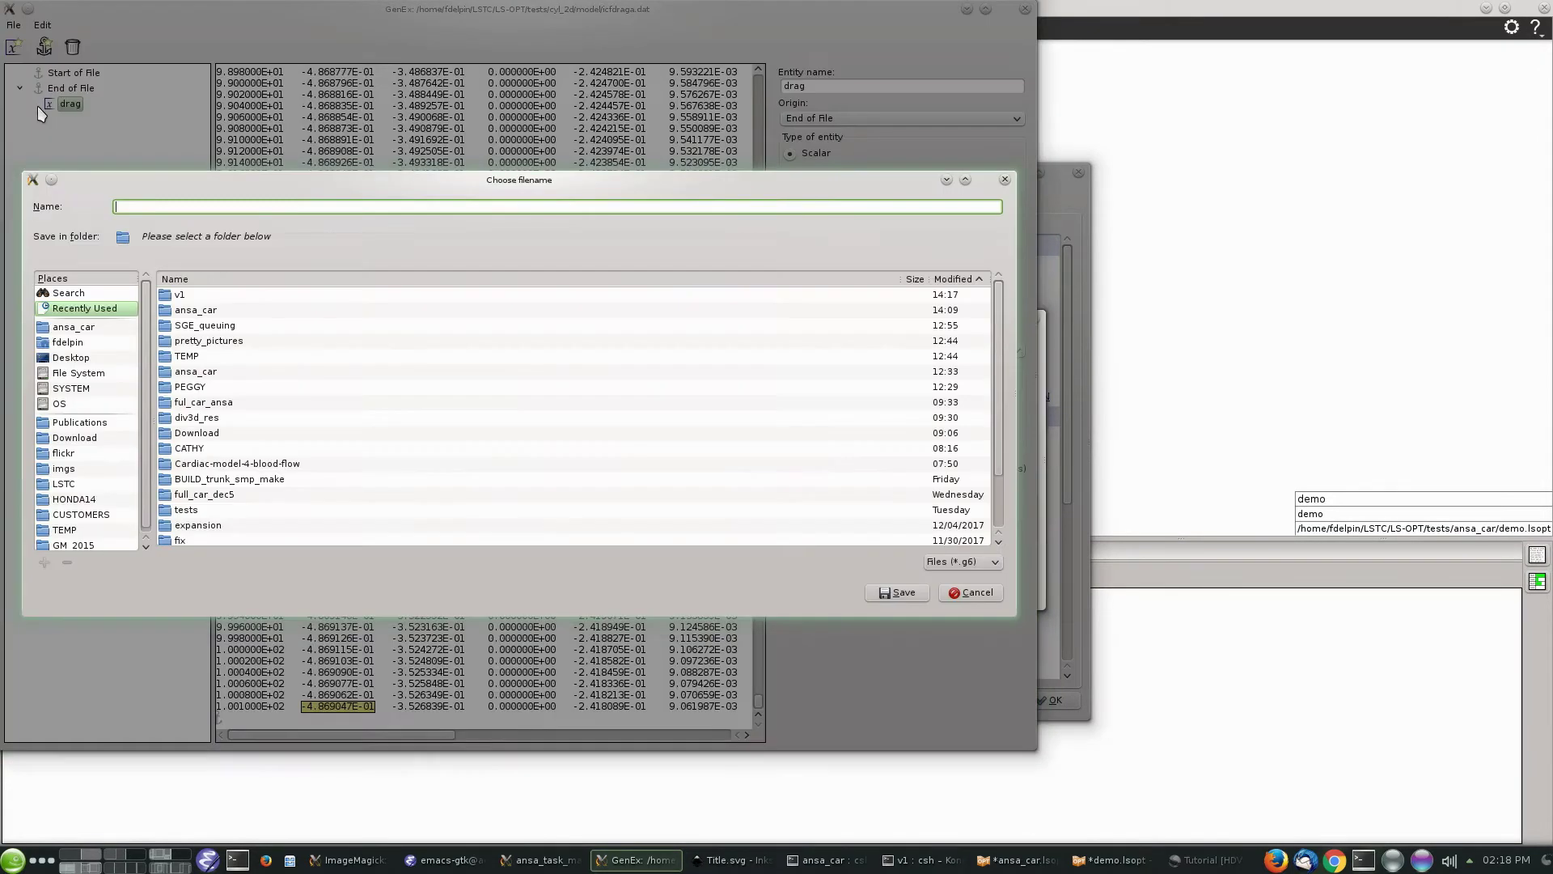
{"action": "left_click", "coordinate": [73, 327]}
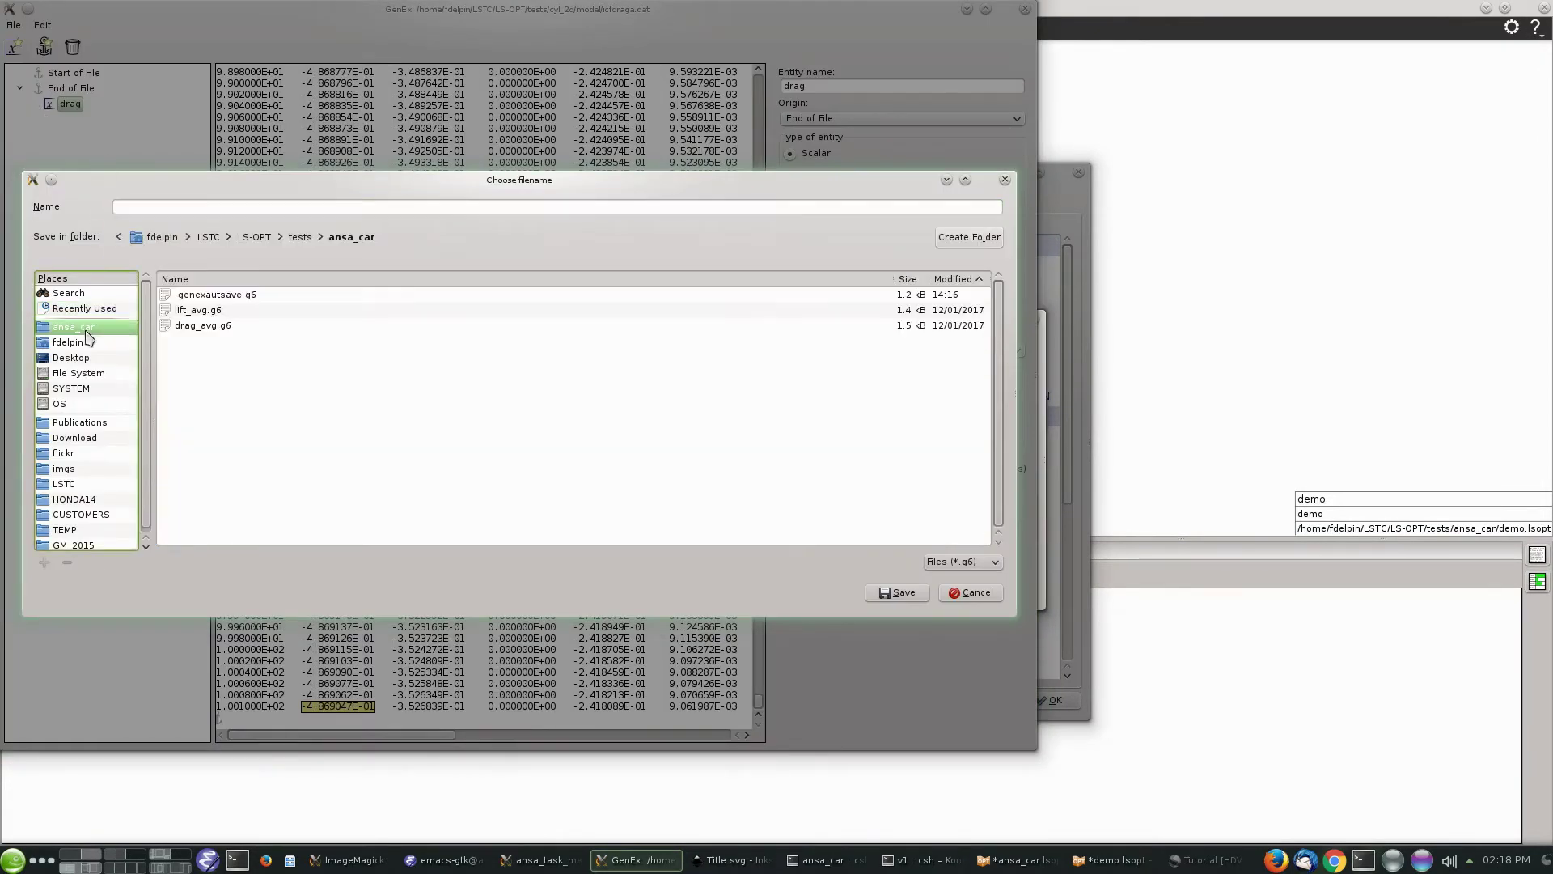
{"action": "left_click", "coordinate": [161, 209]}
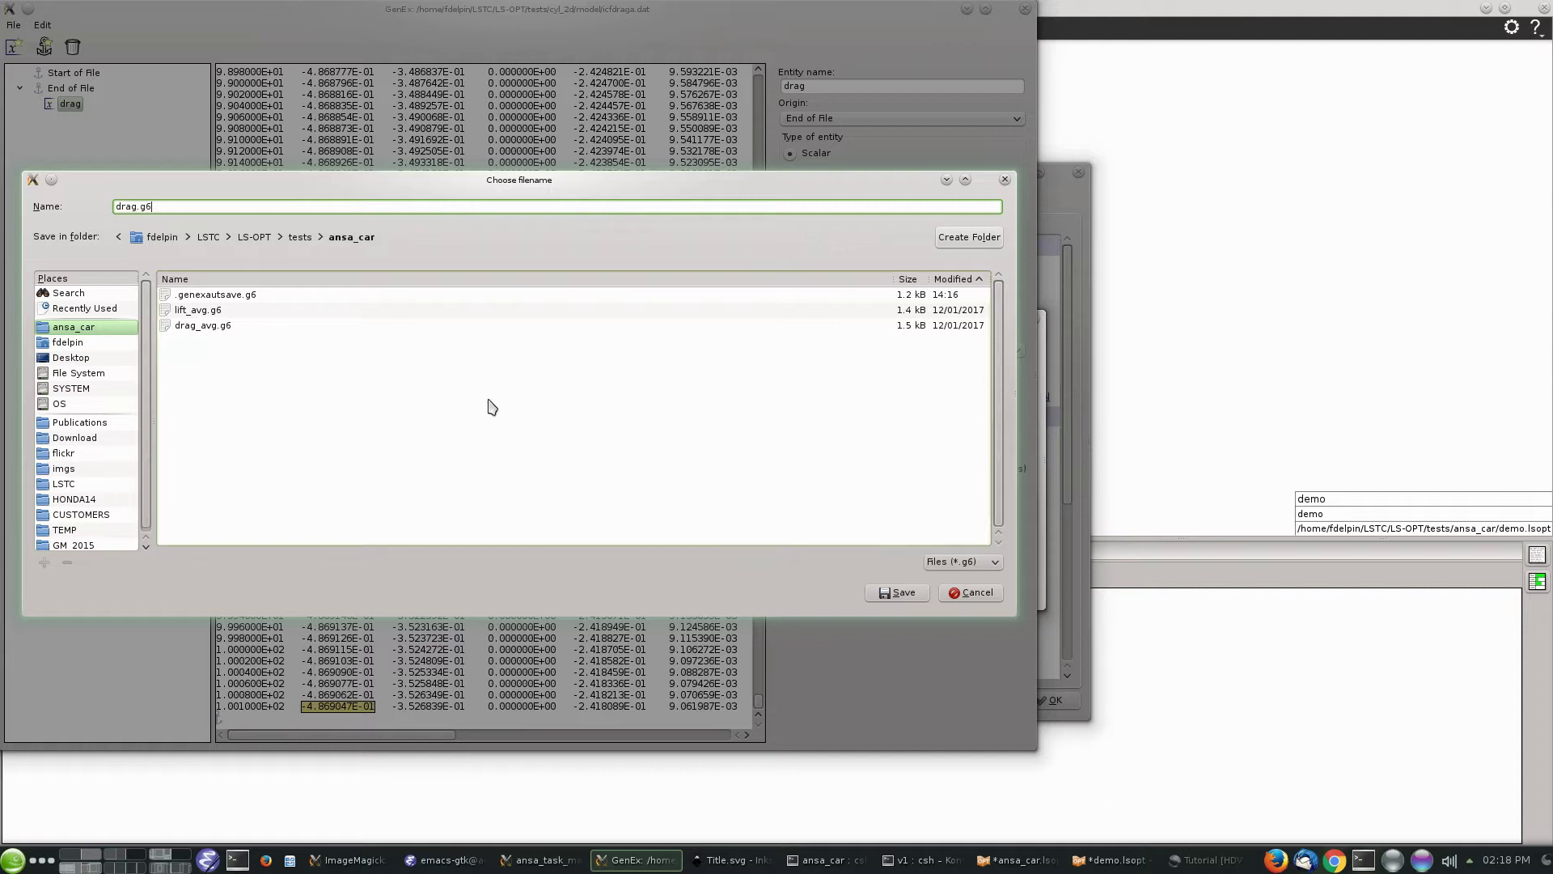
{"action": "left_click", "coordinate": [915, 599]}
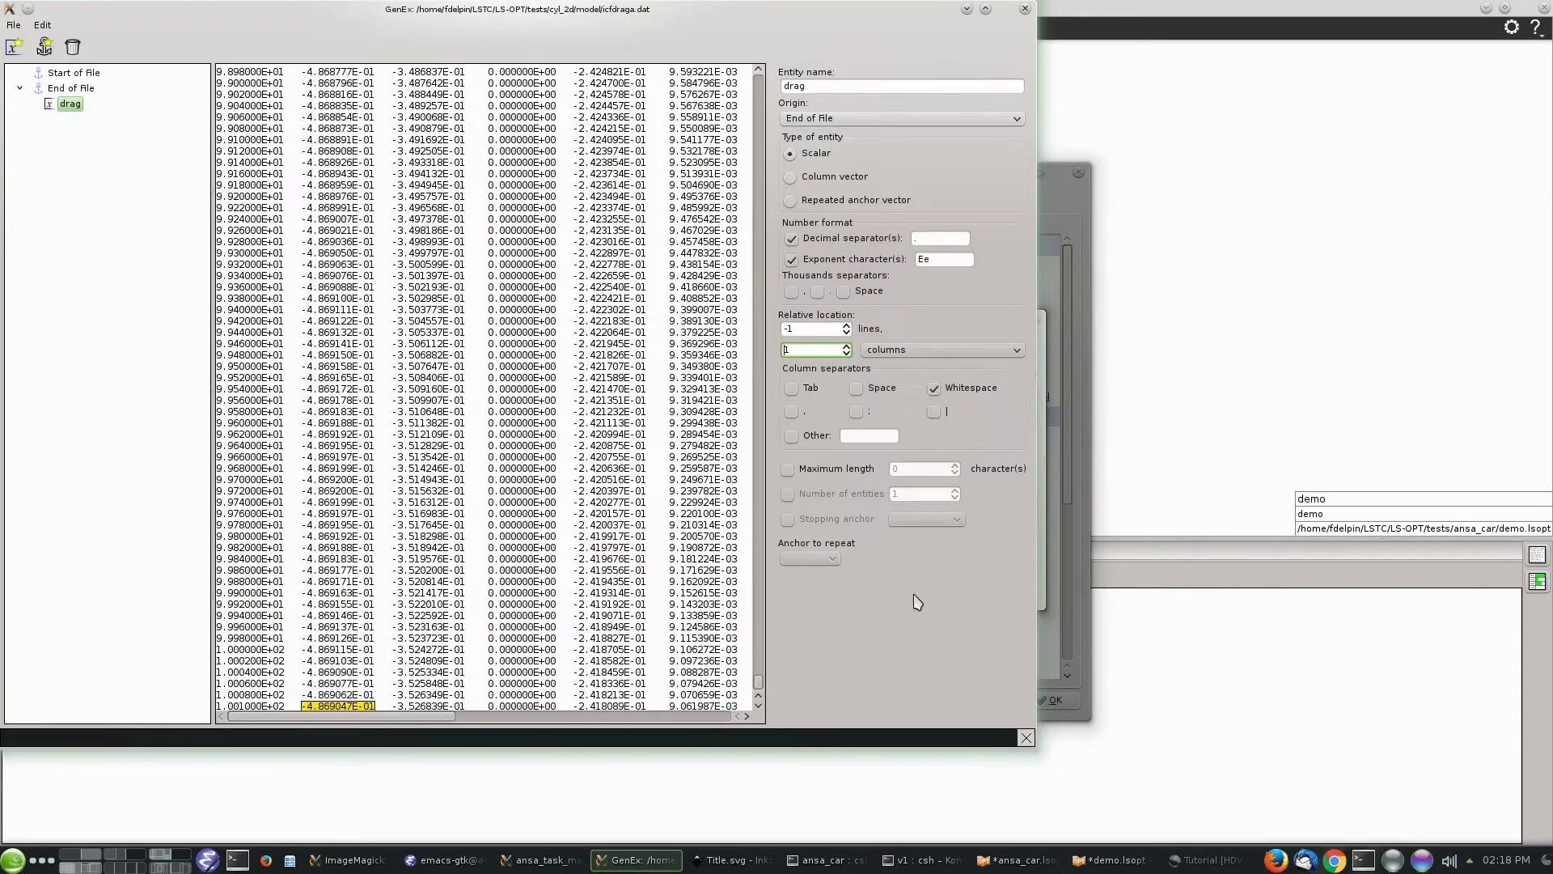
Use drag.g6 with its drag entity as the response's GenEx file.
{"action": "left_click", "coordinate": [1023, 10]}
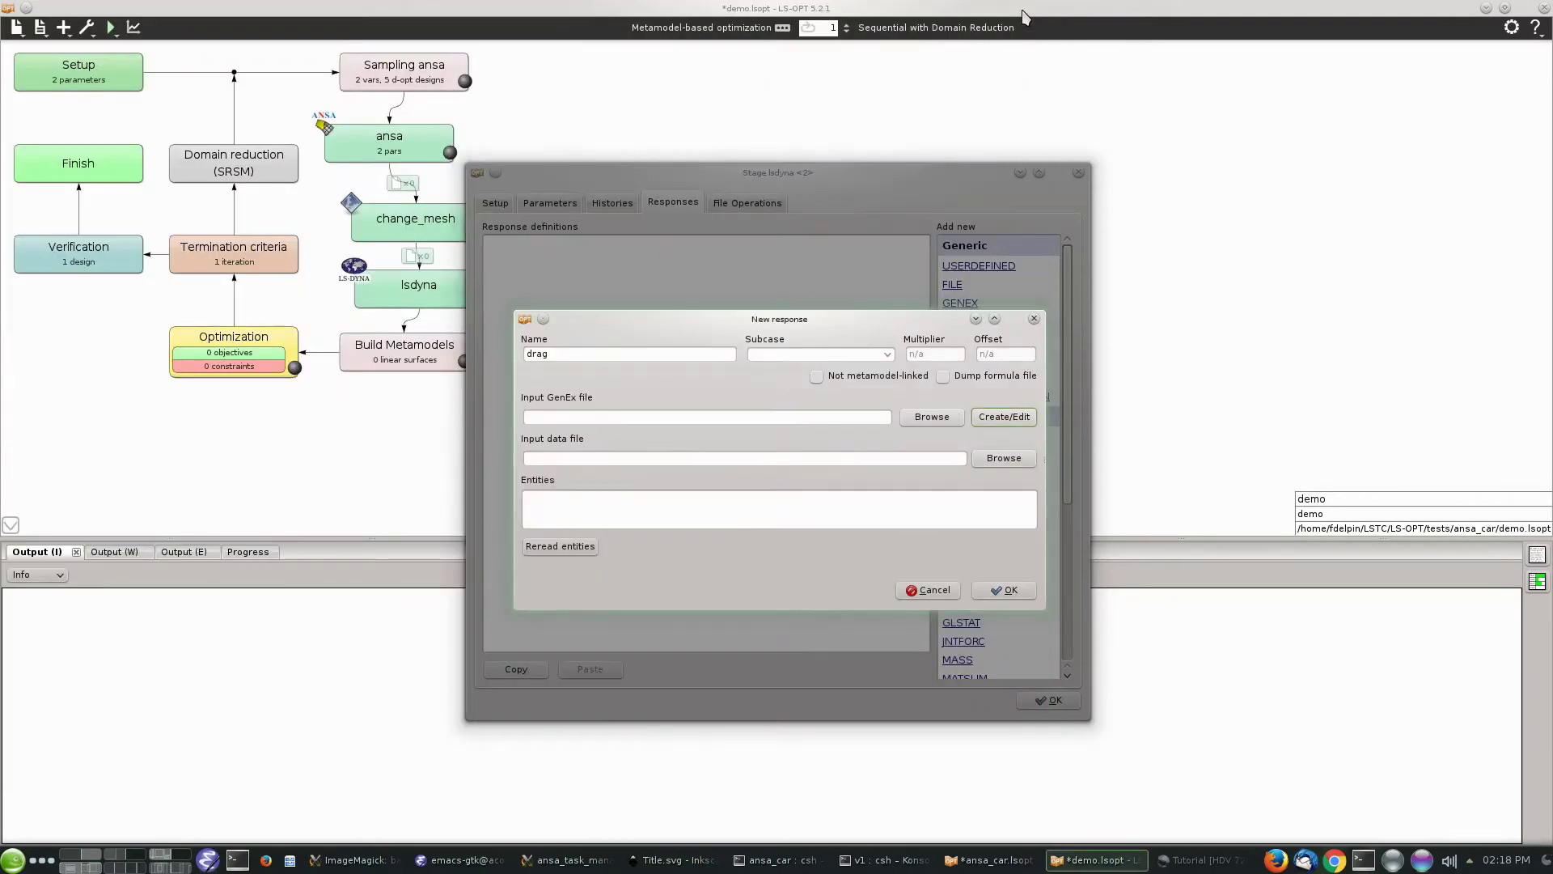
{"action": "left_click", "coordinate": [919, 417]}
{"action": "double_click", "coordinate": [470, 355]}
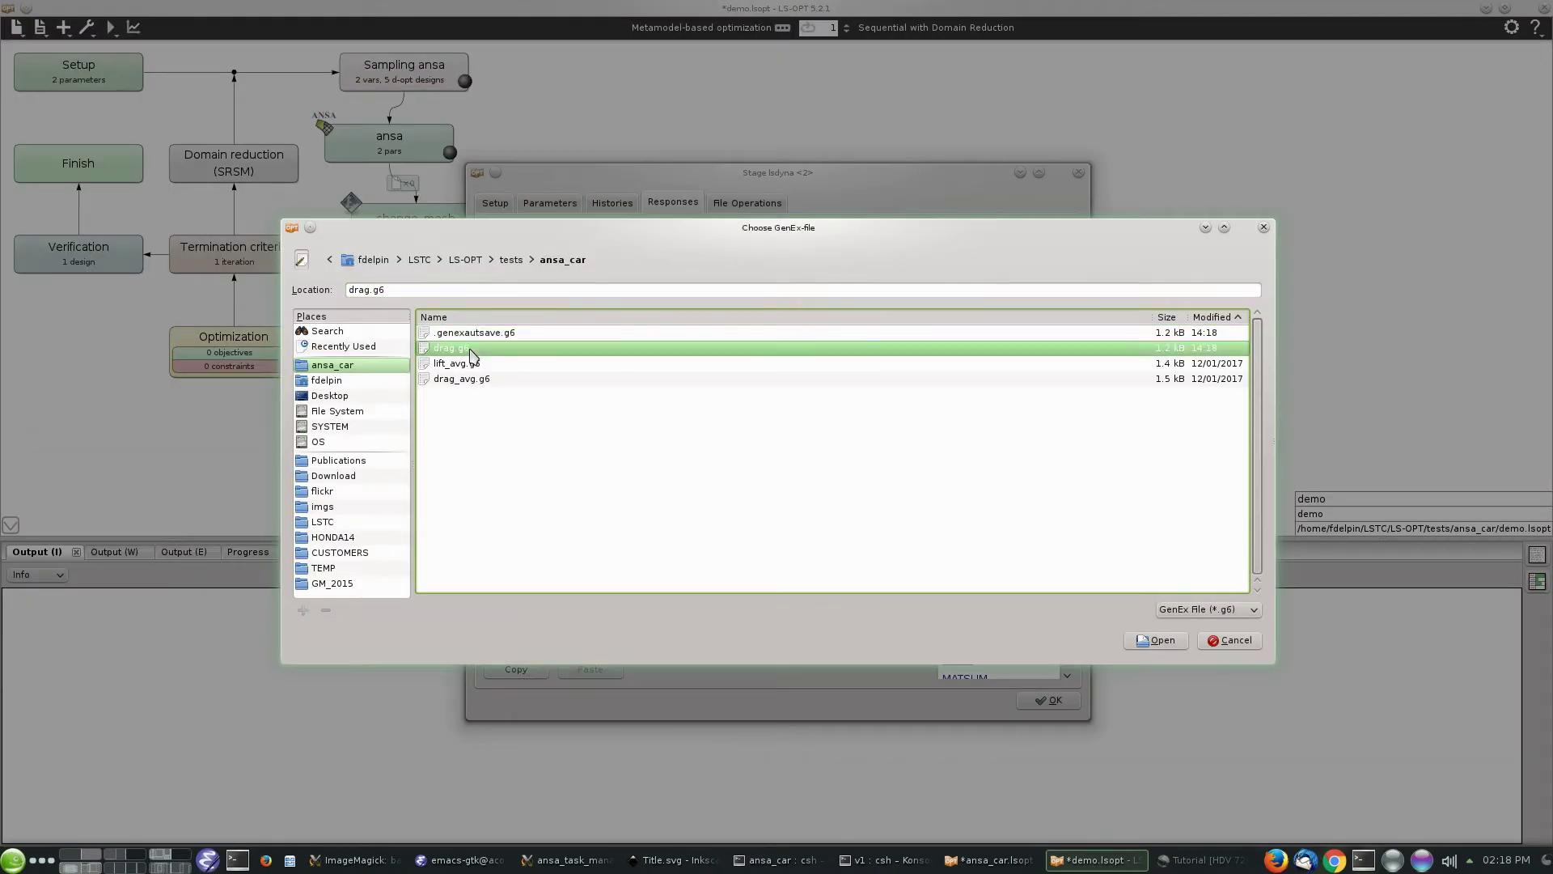
{"action": "left_click", "coordinate": [557, 498]}
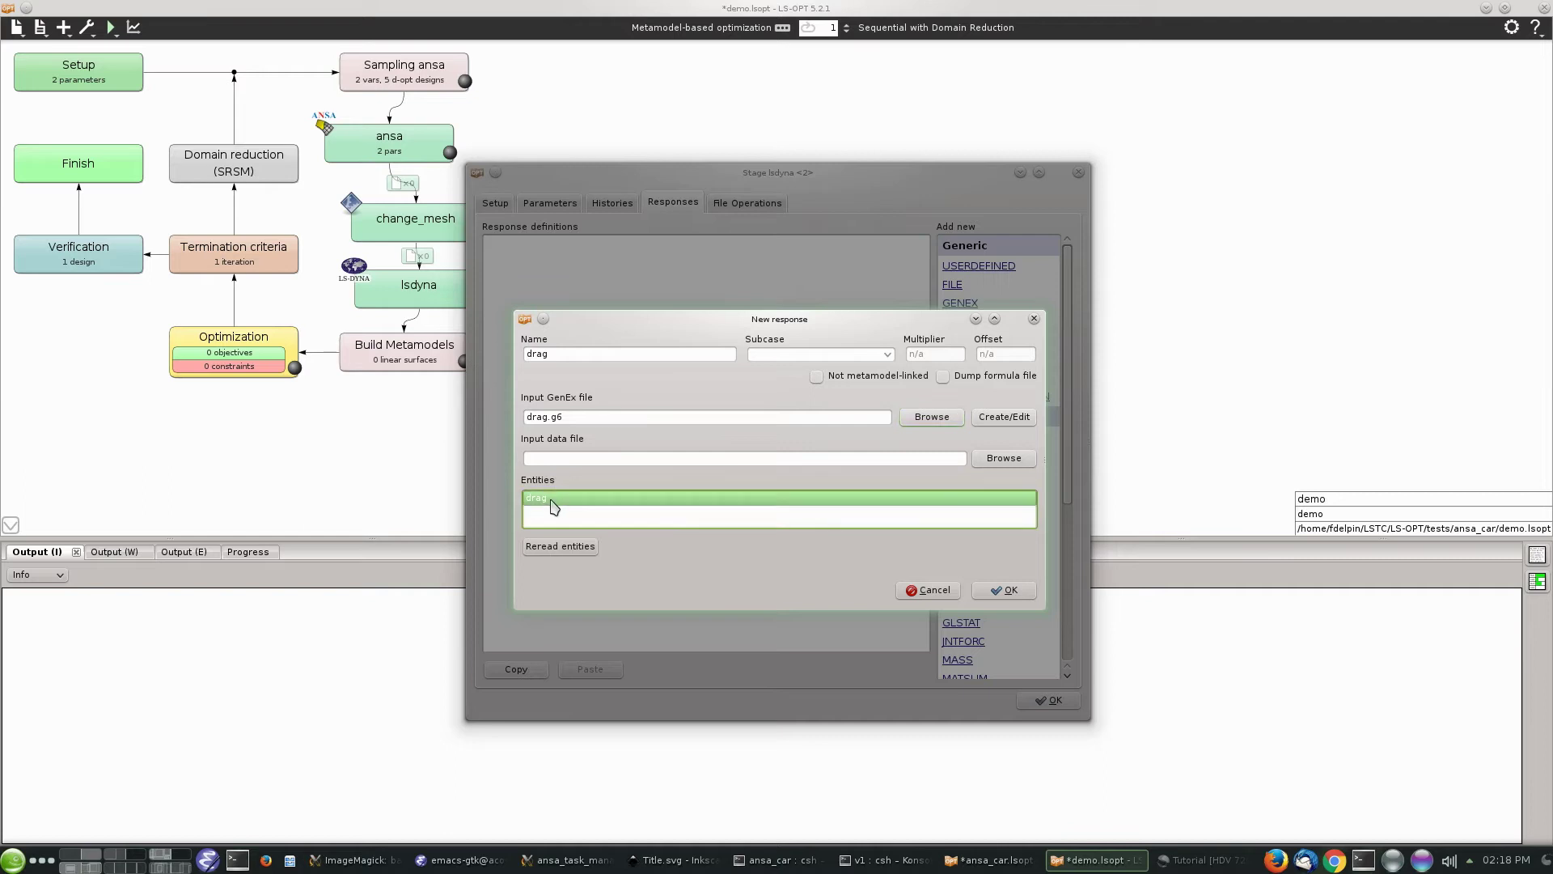
{"action": "left_click", "coordinate": [1011, 591]}
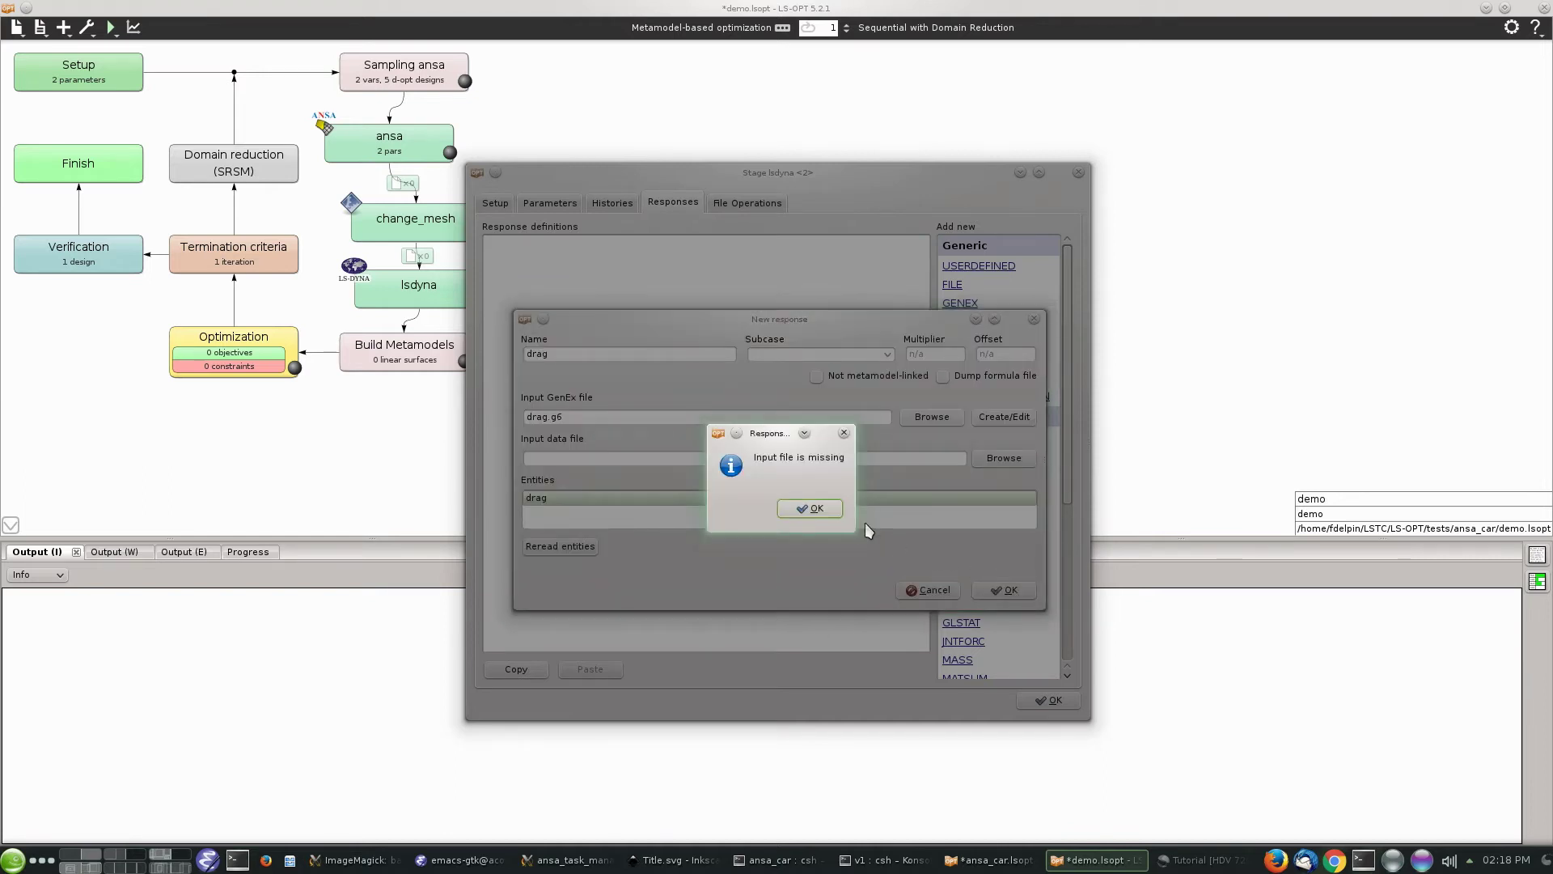
Dismiss the missing-file warning and set the input data file to icfdragi.dat.
{"action": "left_click", "coordinate": [812, 509]}
{"action": "left_click", "coordinate": [651, 459]}
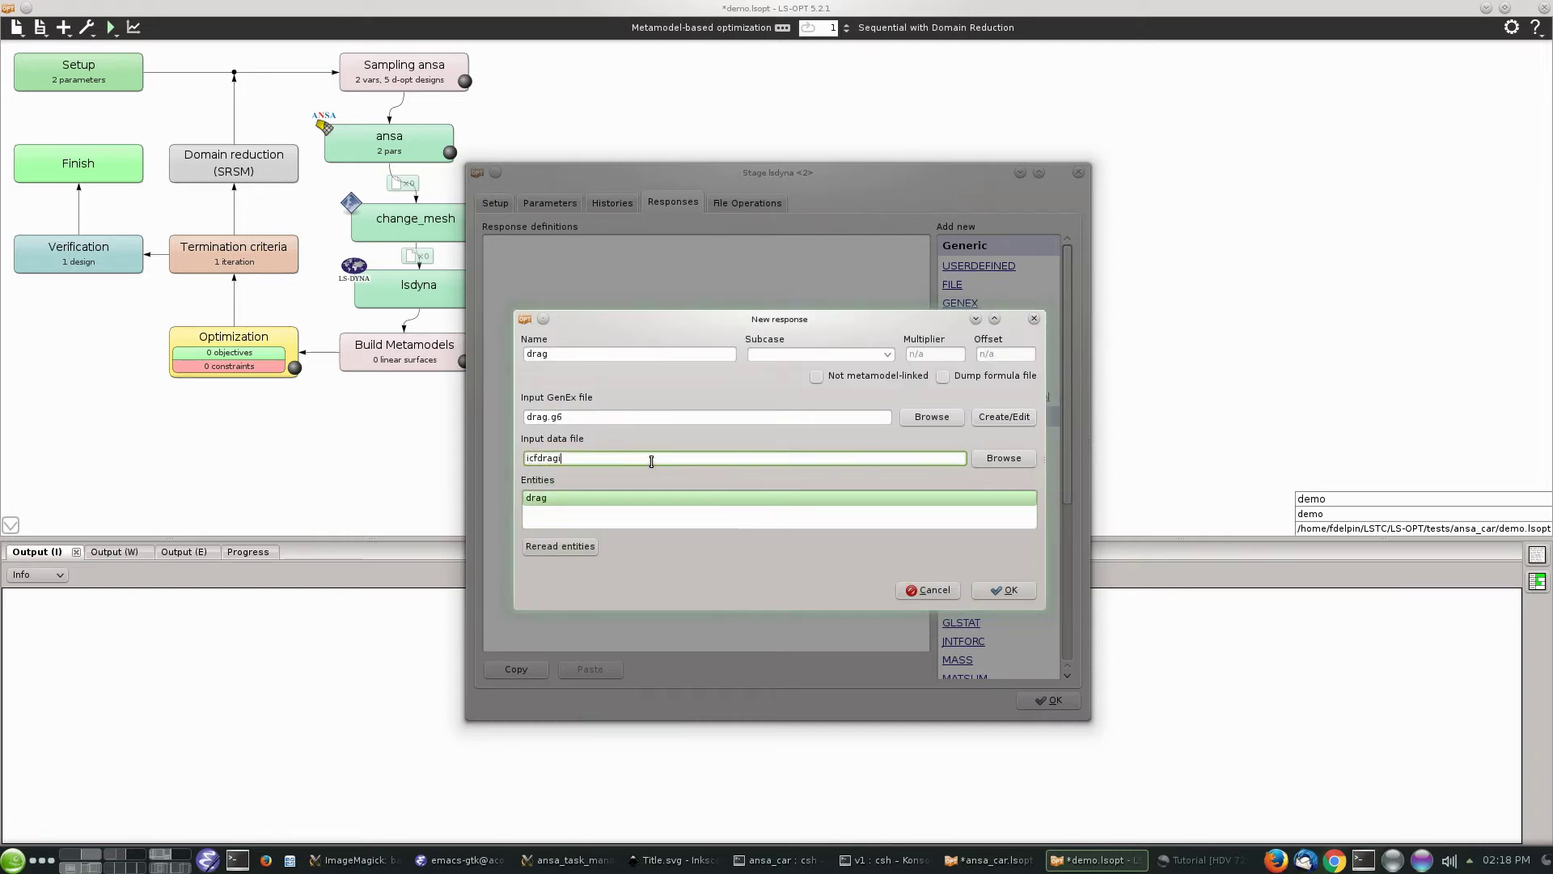
{"action": "type", "text": "icfdragi.dat"}
{"action": "left_click", "coordinate": [1005, 589]}
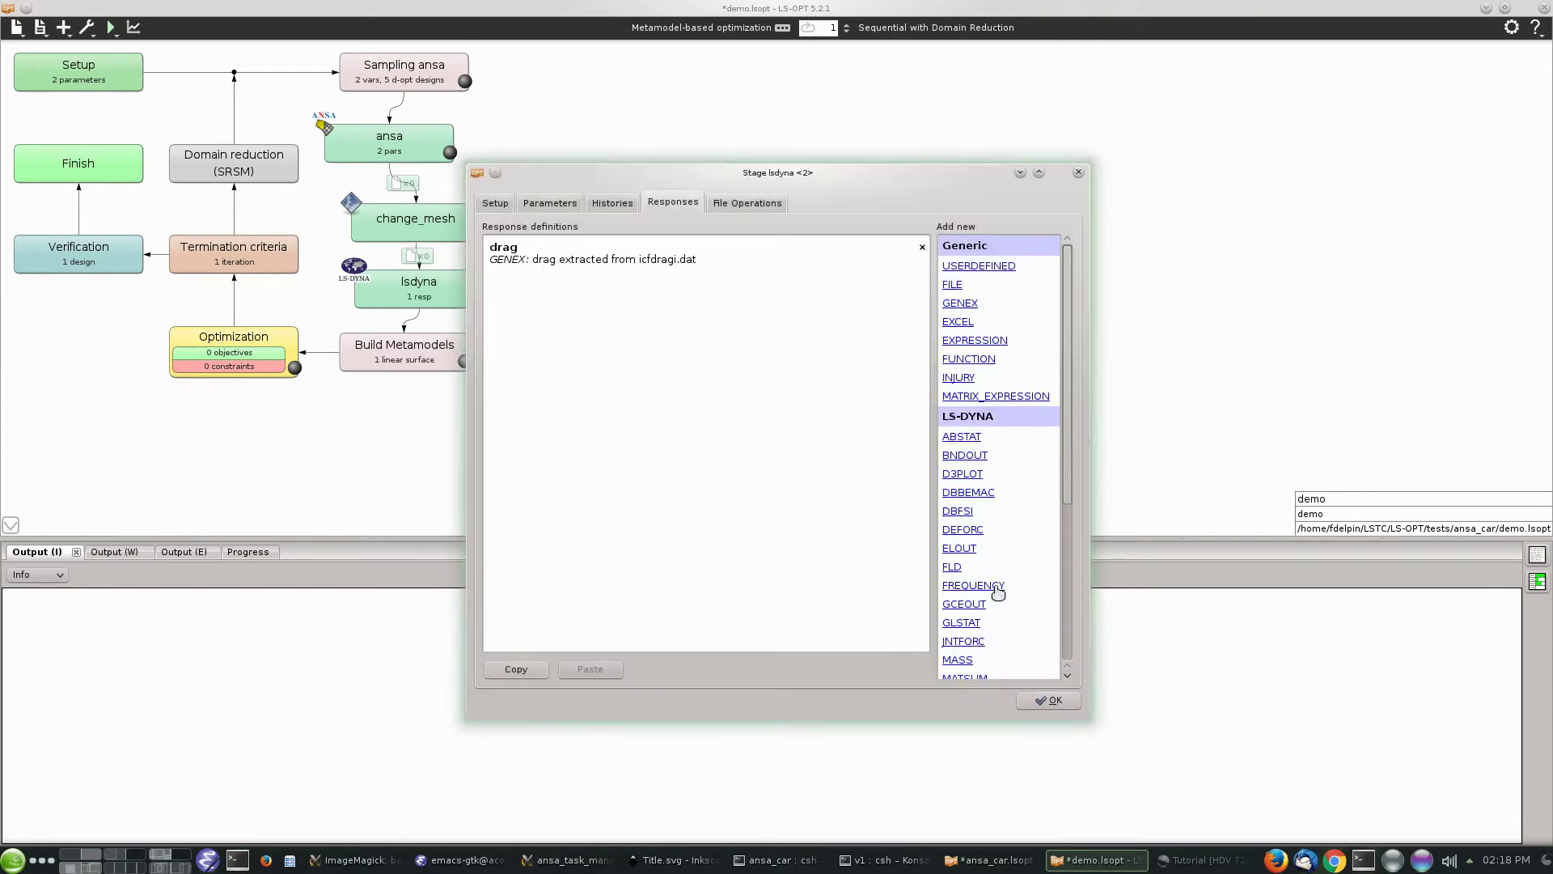
Add a second GenEx response and load icfdraga.dat into a new GenEx file.
{"action": "left_click", "coordinate": [966, 305]}
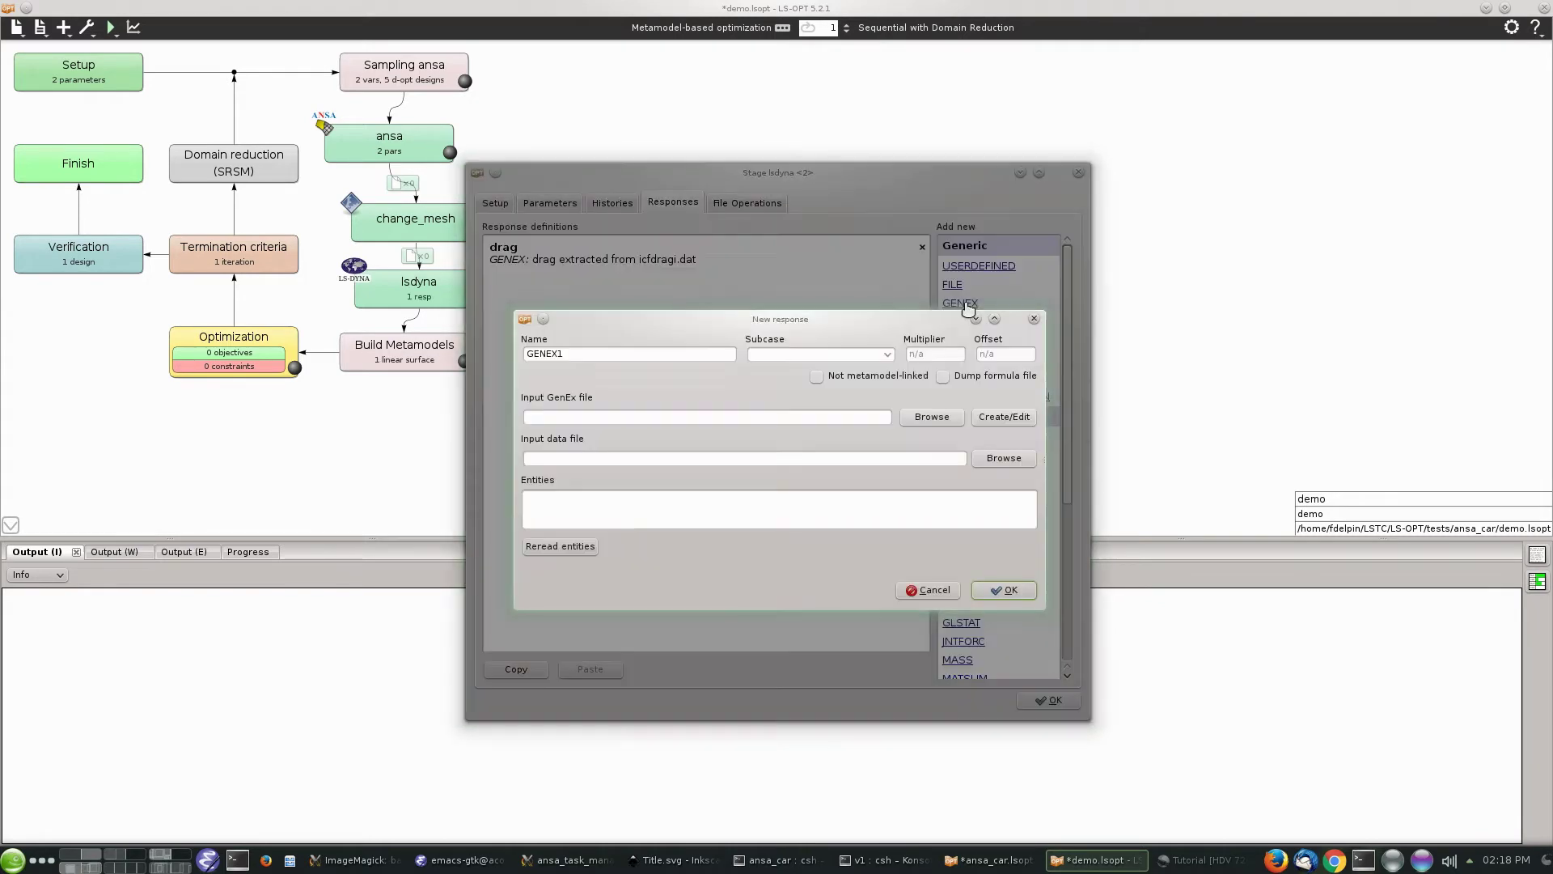
{"action": "double_click", "coordinate": [687, 358]}
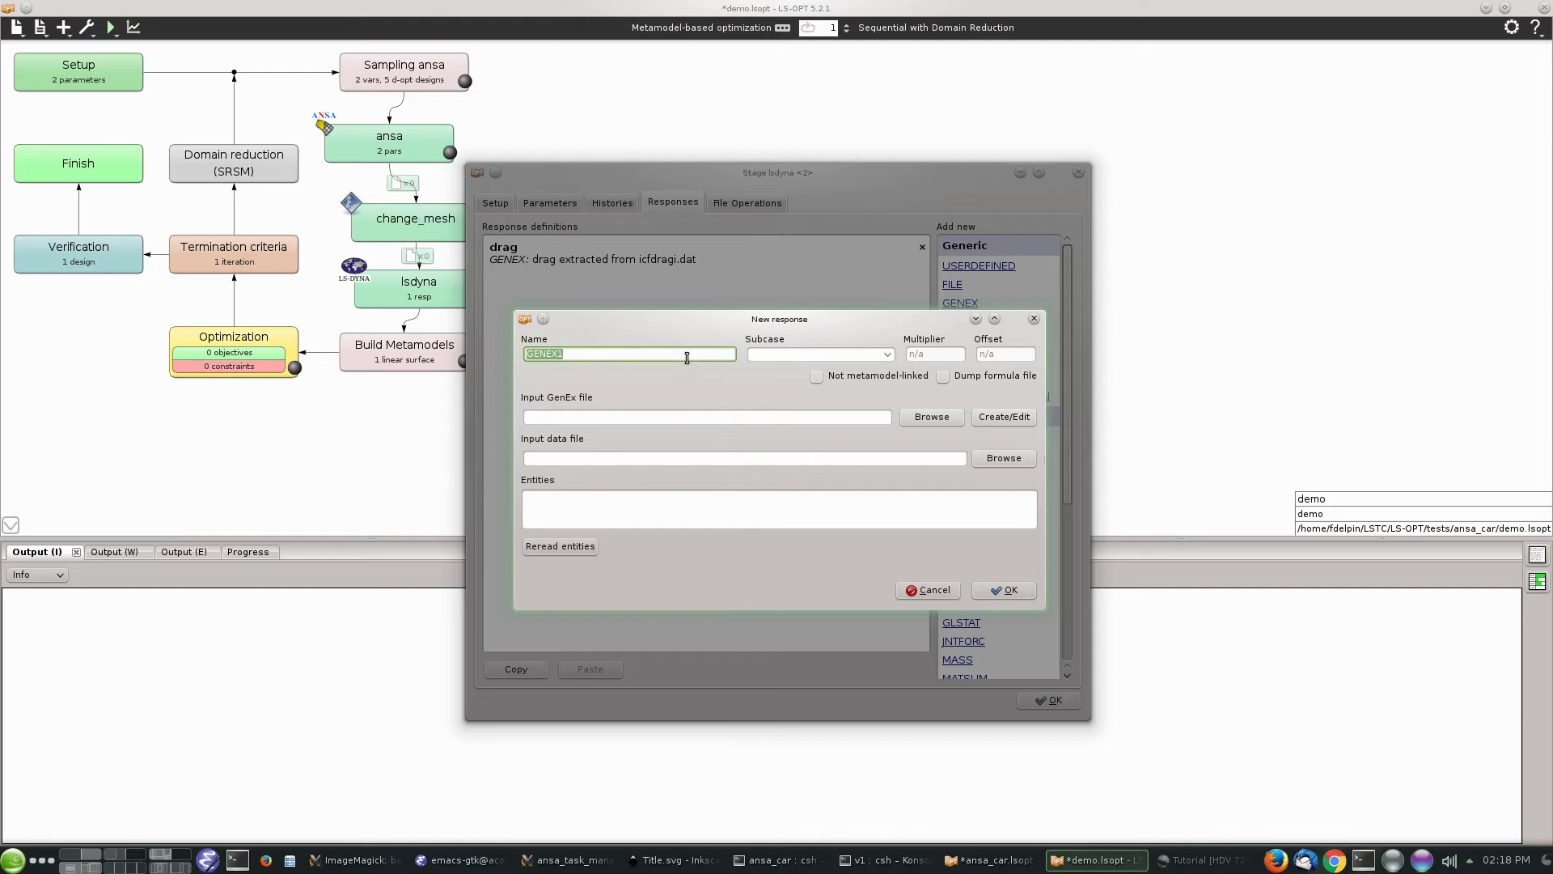
{"action": "type", "text": "down_force"}
{"action": "left_click", "coordinate": [997, 417]}
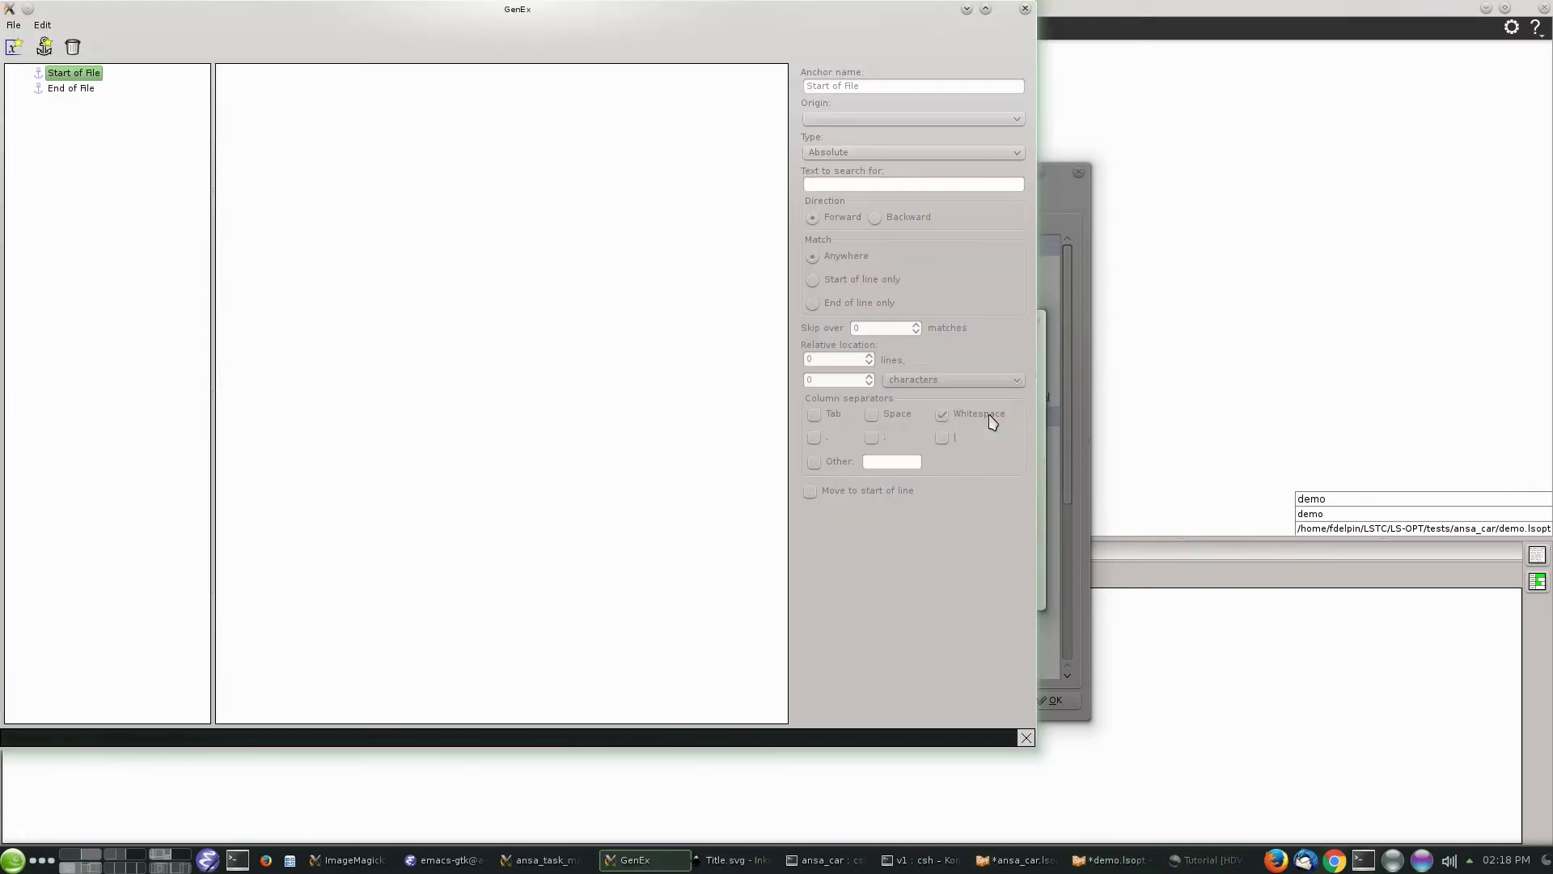
{"action": "left_click", "coordinate": [13, 24]}
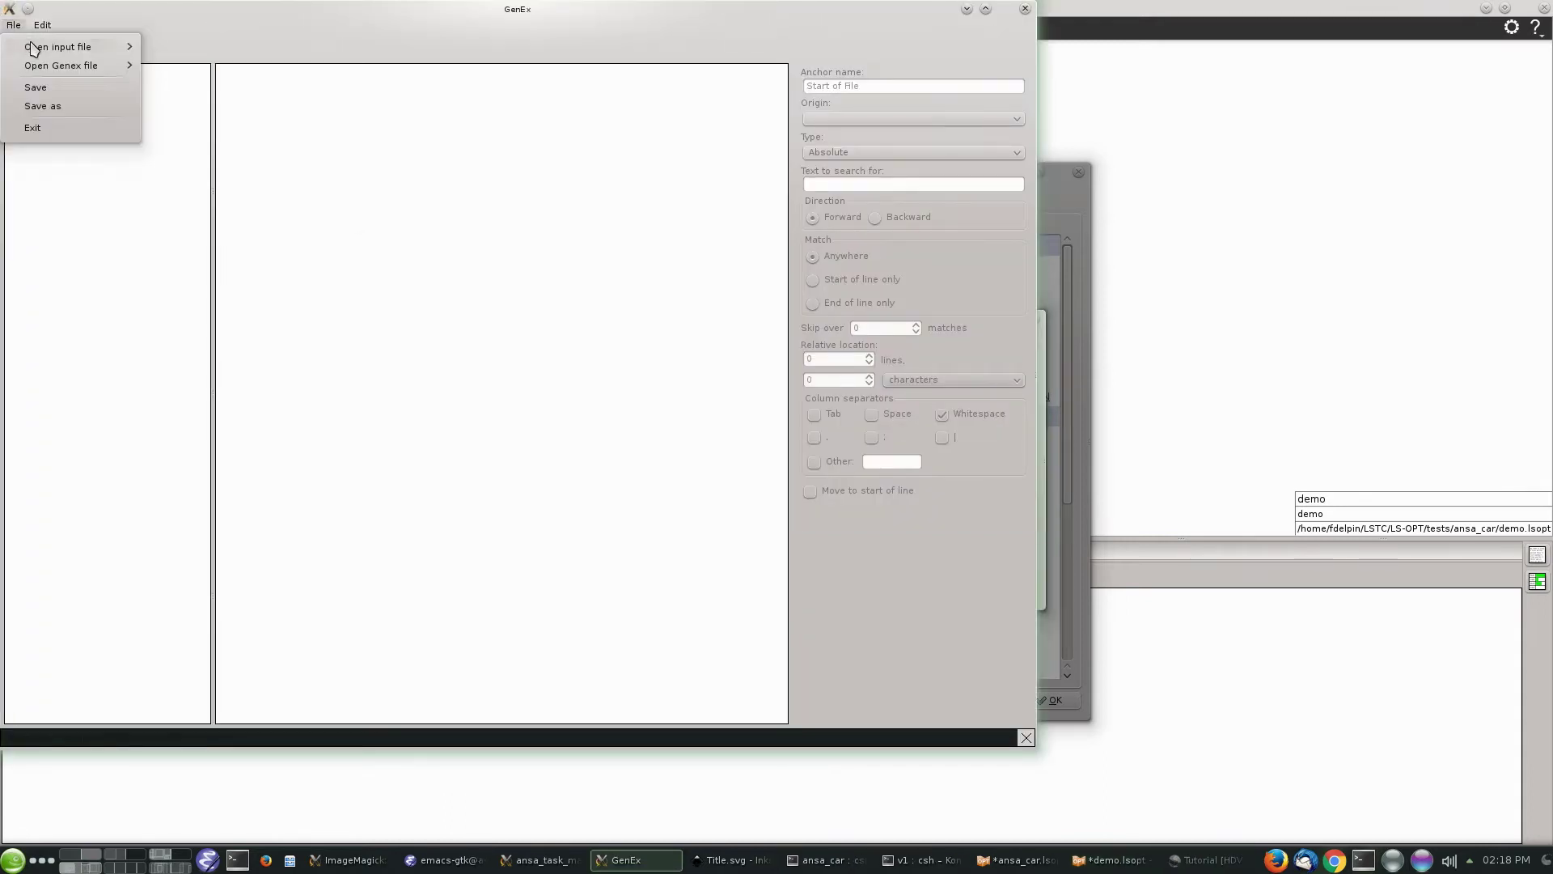
{"action": "mouse_move", "coordinate": [37, 47]}
{"action": "left_click", "coordinate": [166, 88]}
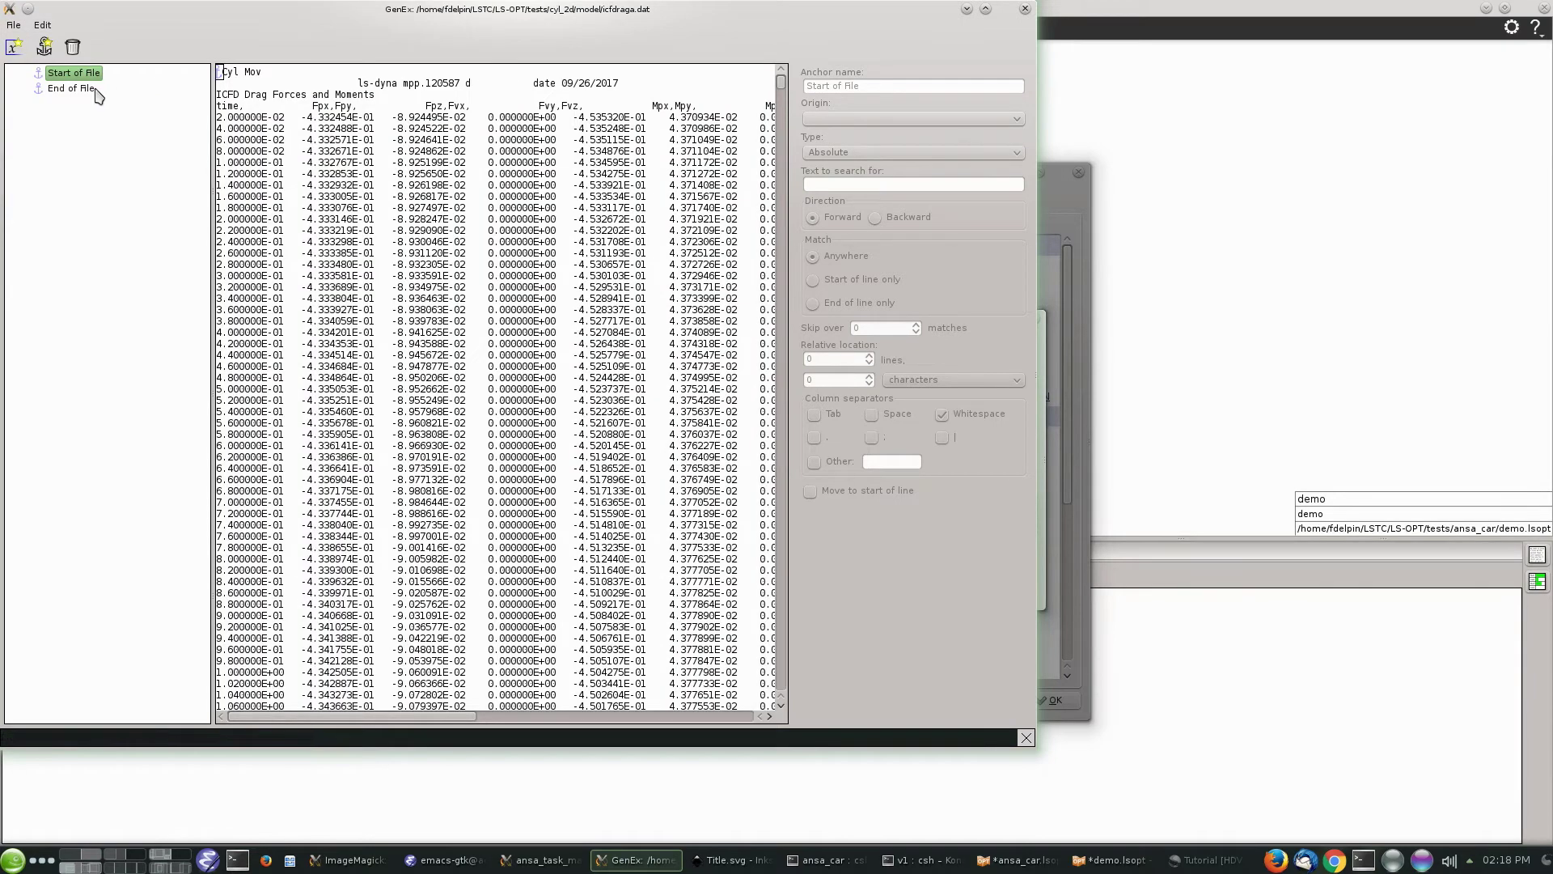
Add an entity at End of File with offset -1 lines and 3 columns.
{"action": "left_click", "coordinate": [86, 93]}
{"action": "left_click", "coordinate": [14, 46]}
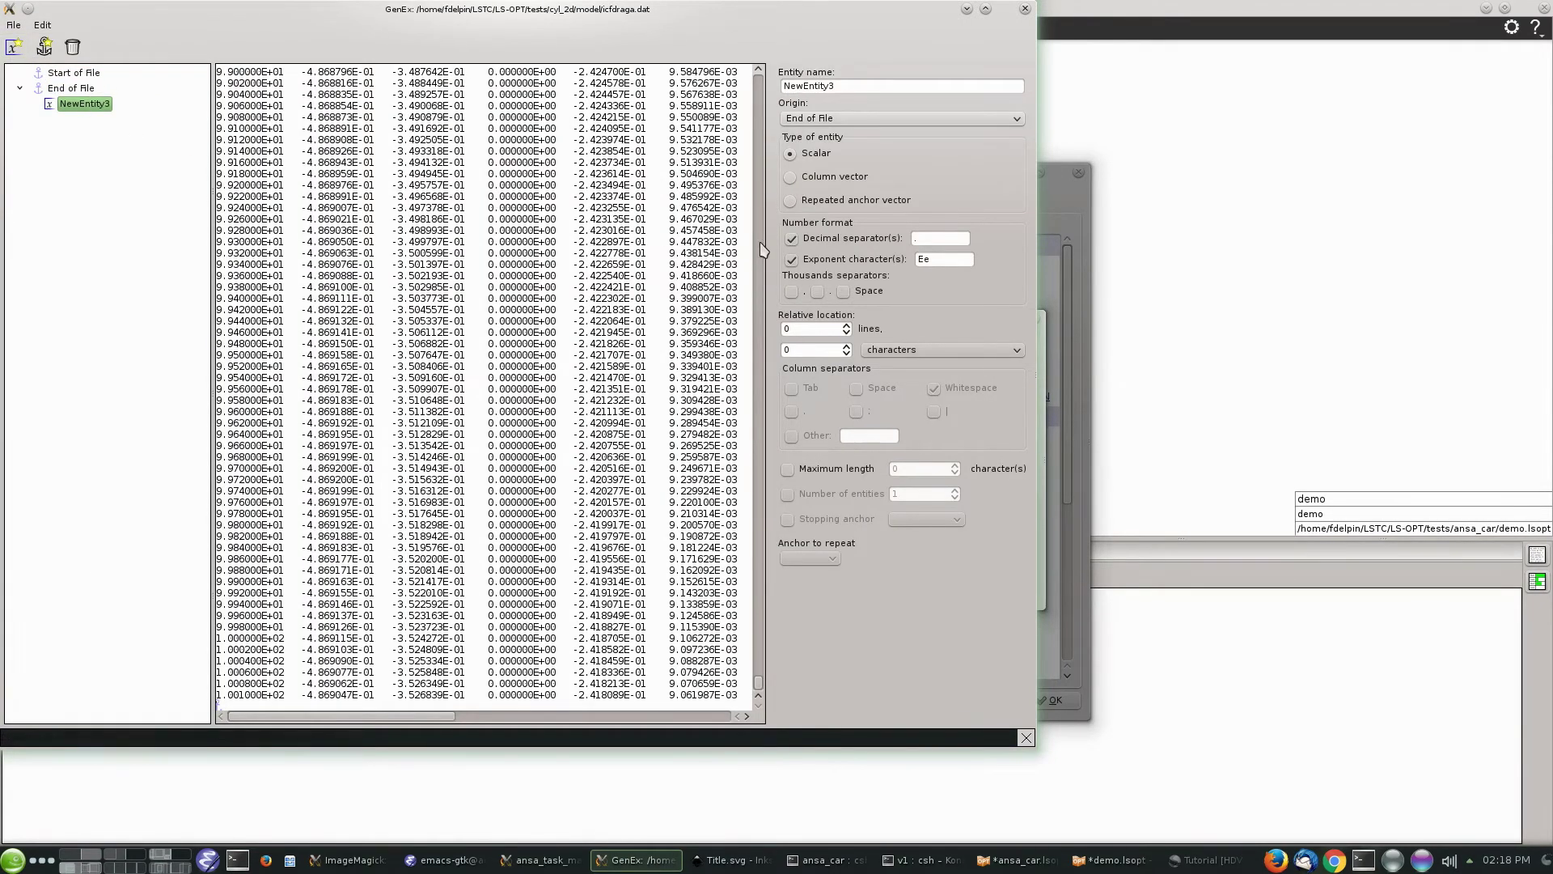
{"action": "left_click", "coordinate": [938, 349]}
{"action": "left_click", "coordinate": [899, 373]}
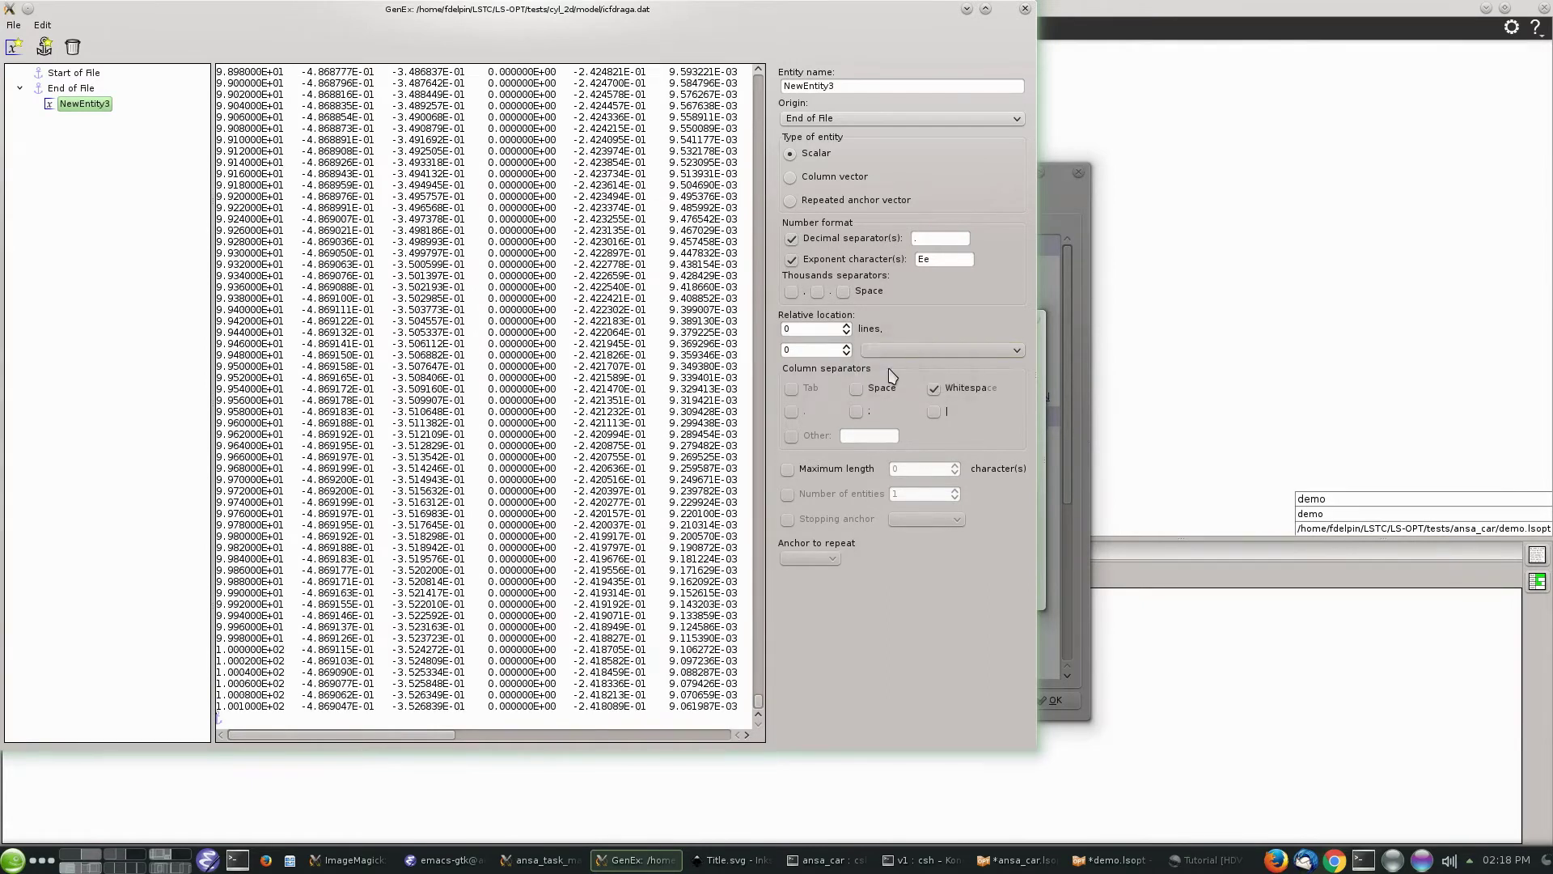
{"action": "left_click", "coordinate": [847, 333]}
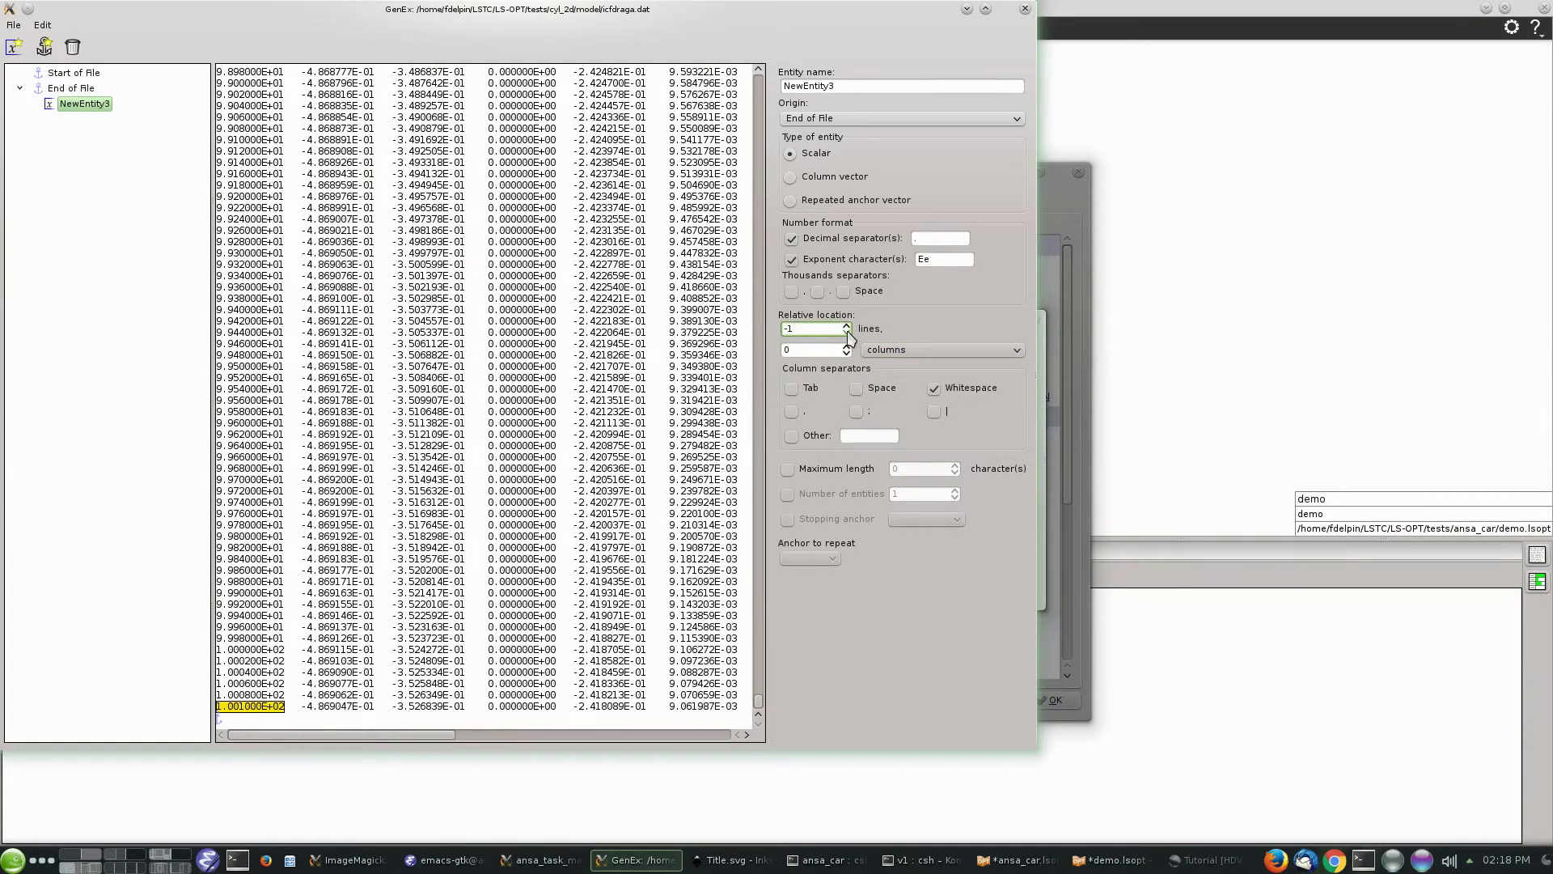
{"action": "left_click", "coordinate": [848, 353]}
{"action": "left_click", "coordinate": [847, 347]}
{"action": "left_click", "coordinate": [847, 347]}
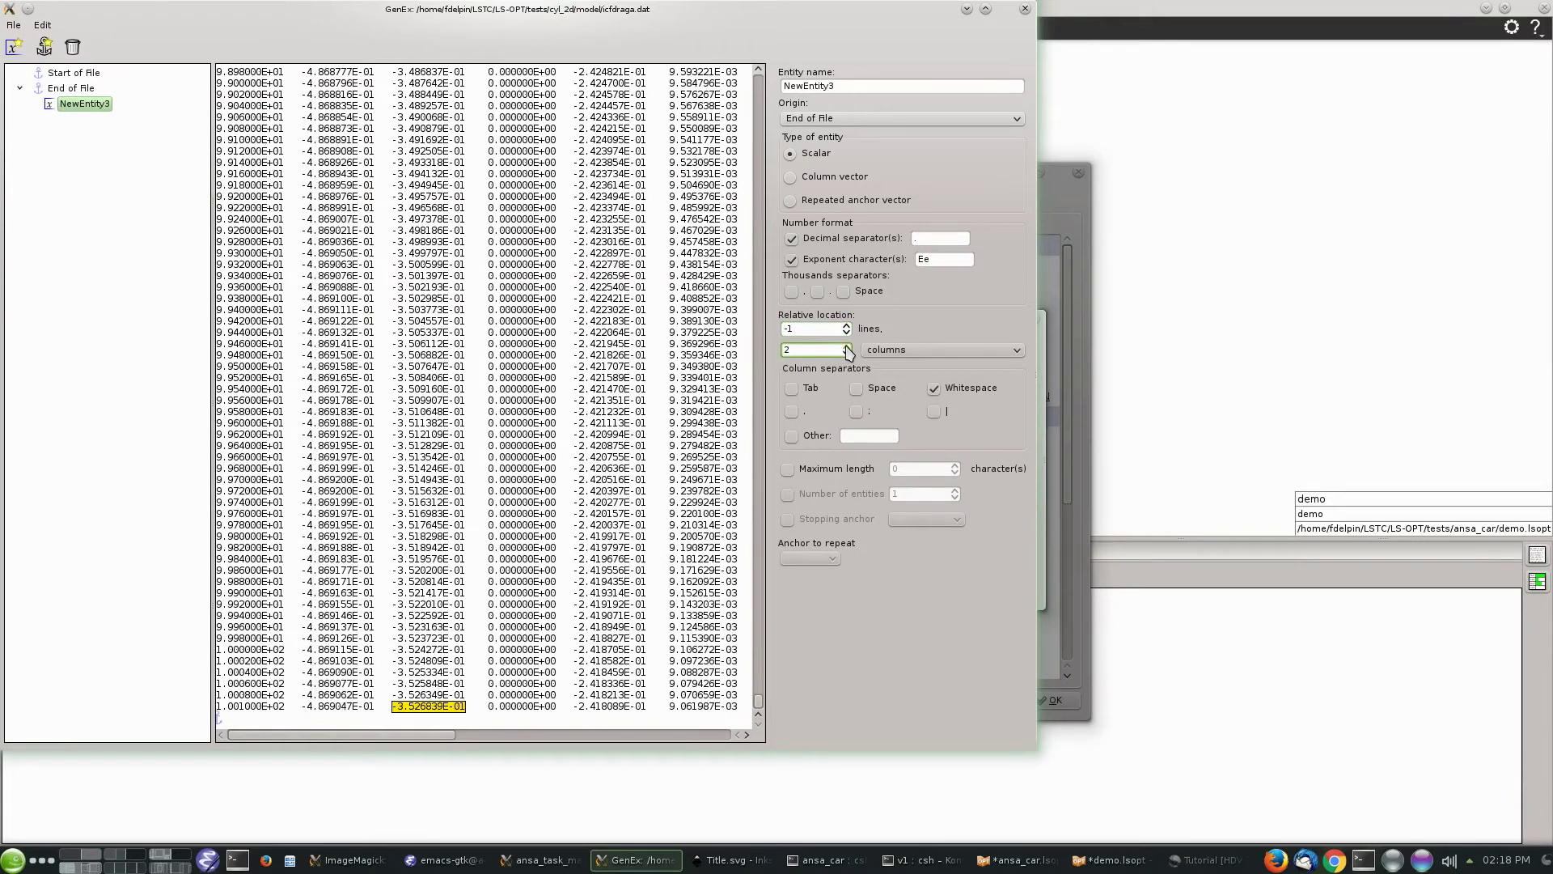
{"action": "left_click", "coordinate": [847, 347]}
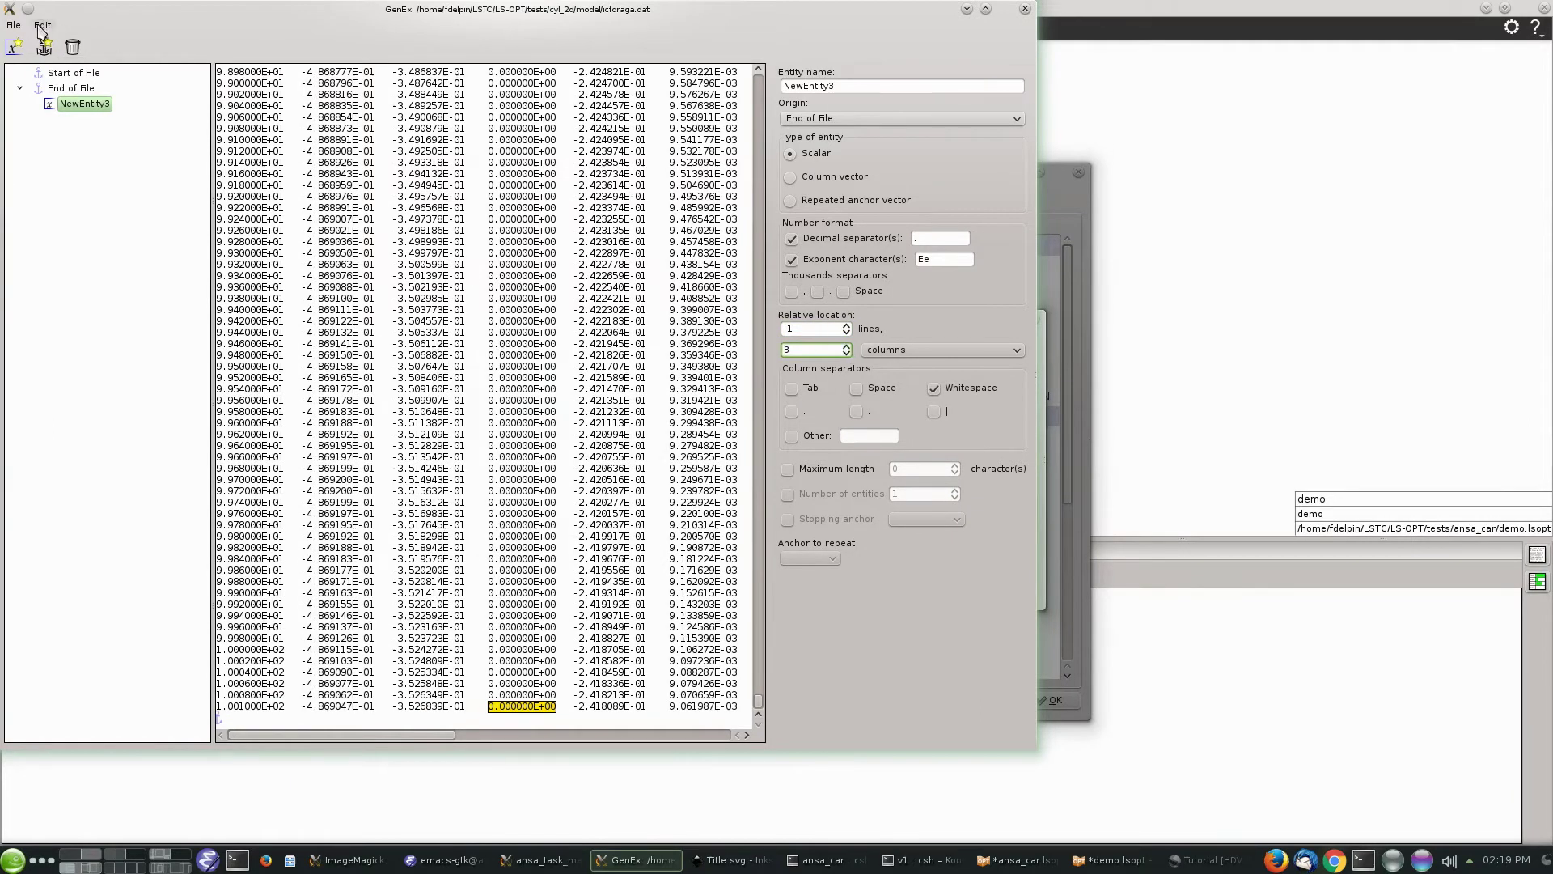
{"action": "left_click", "coordinate": [12, 25]}
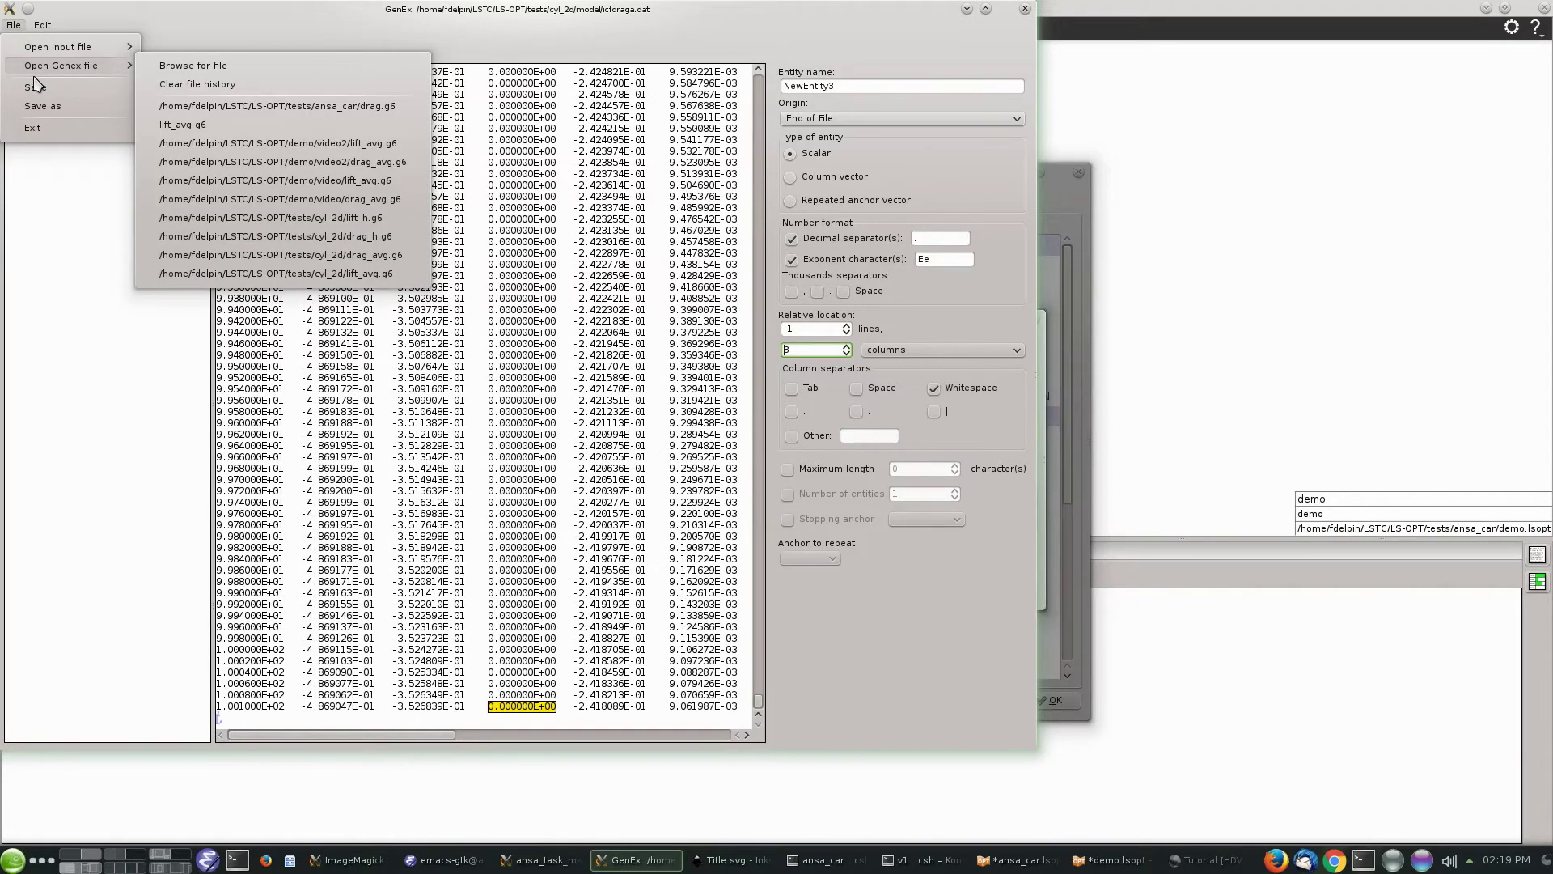
Save the GenEx extraction as down_force.g6 in the ansa_car folder.
{"action": "left_click", "coordinate": [42, 107]}
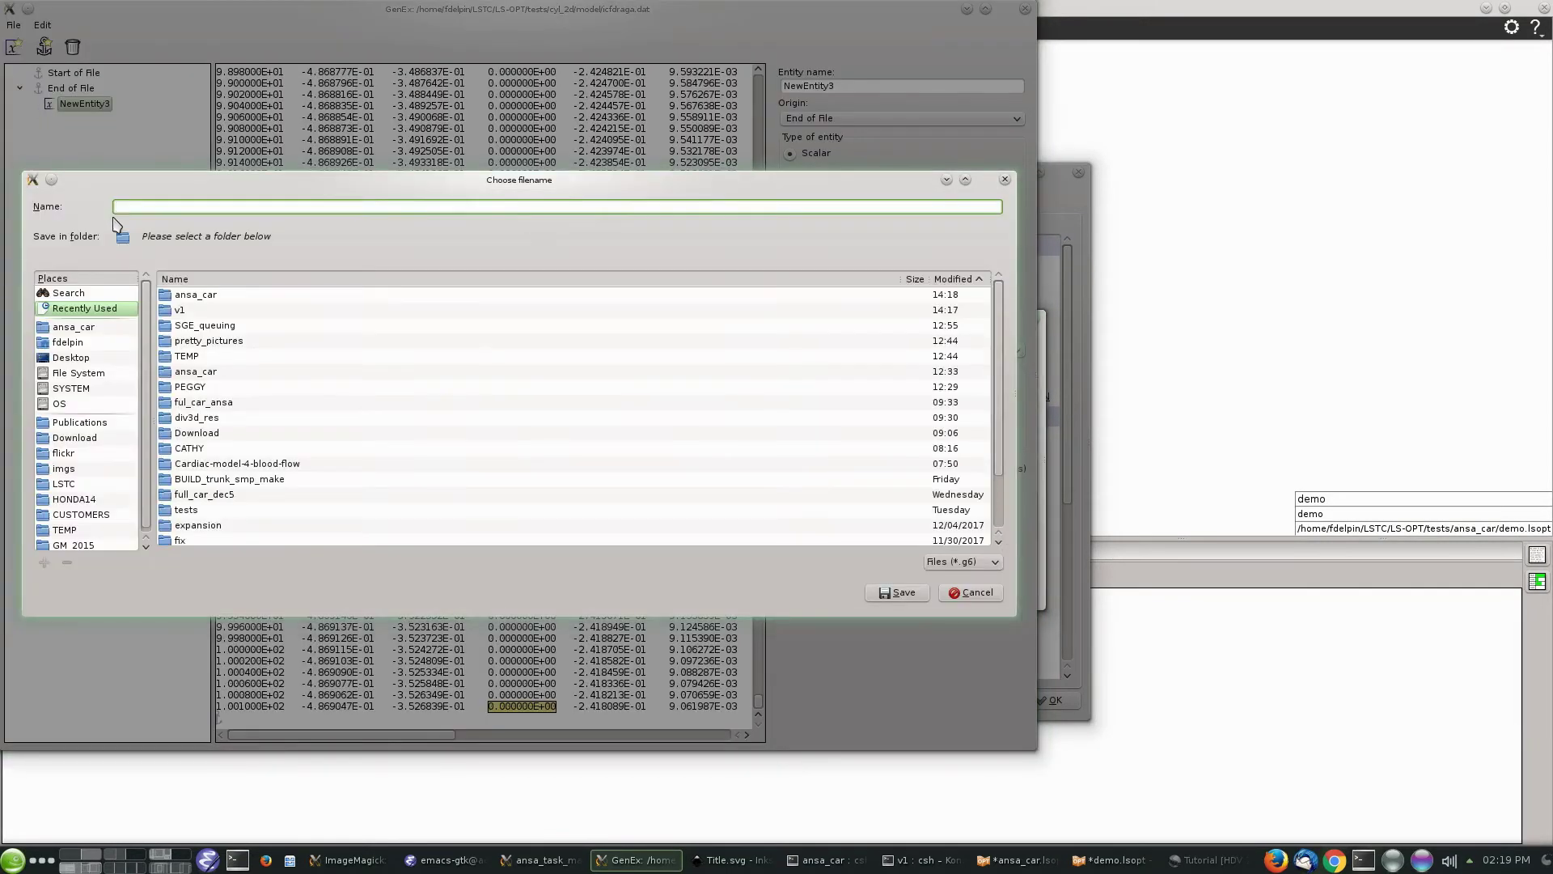
{"action": "left_click", "coordinate": [109, 327]}
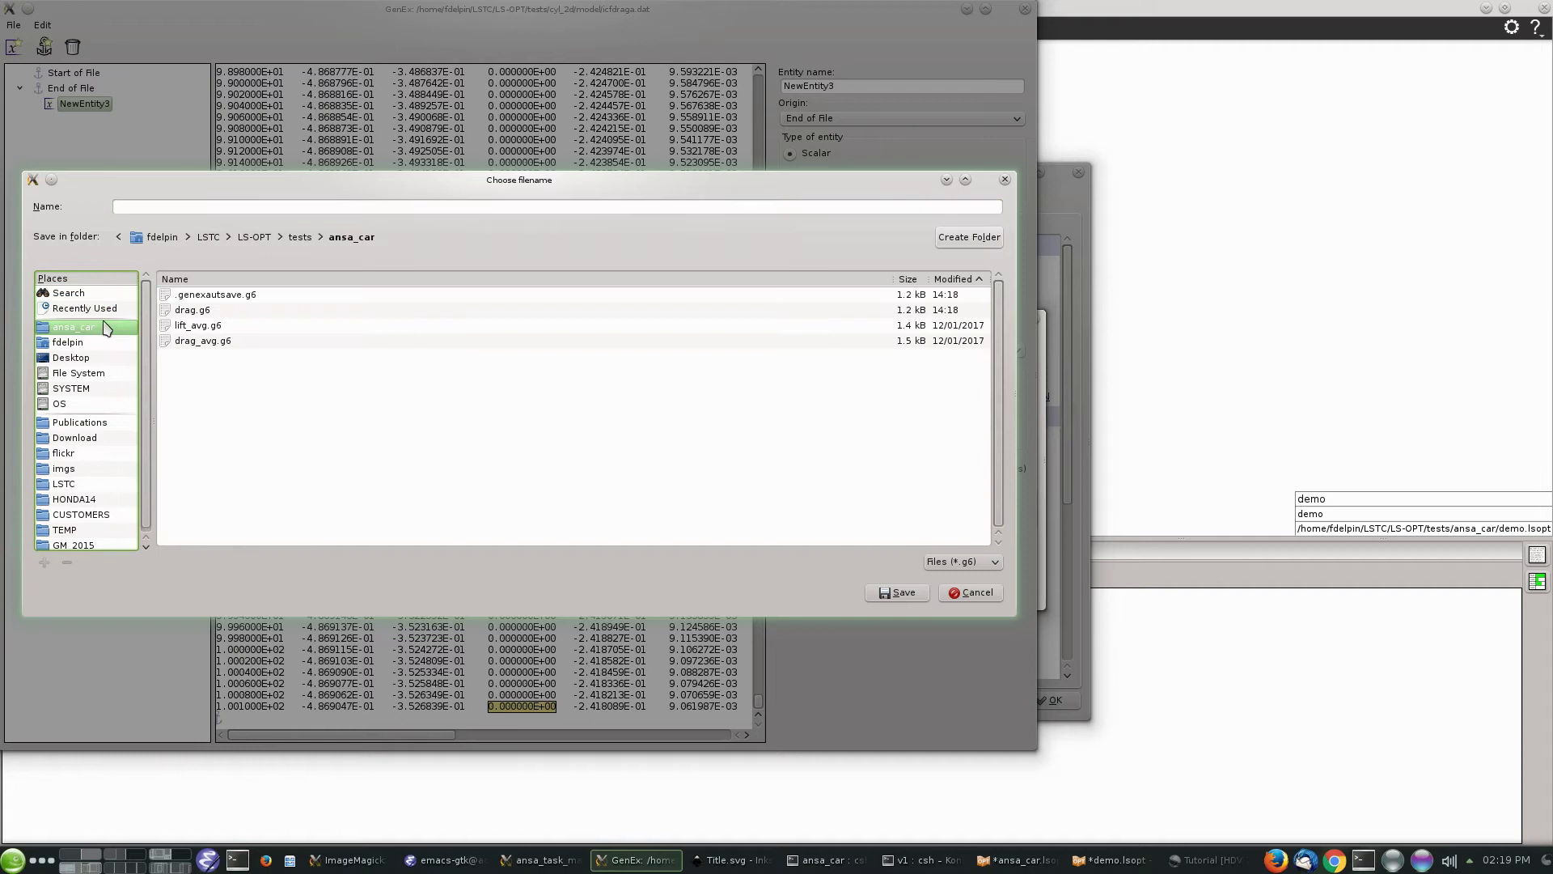
{"action": "left_click", "coordinate": [161, 208]}
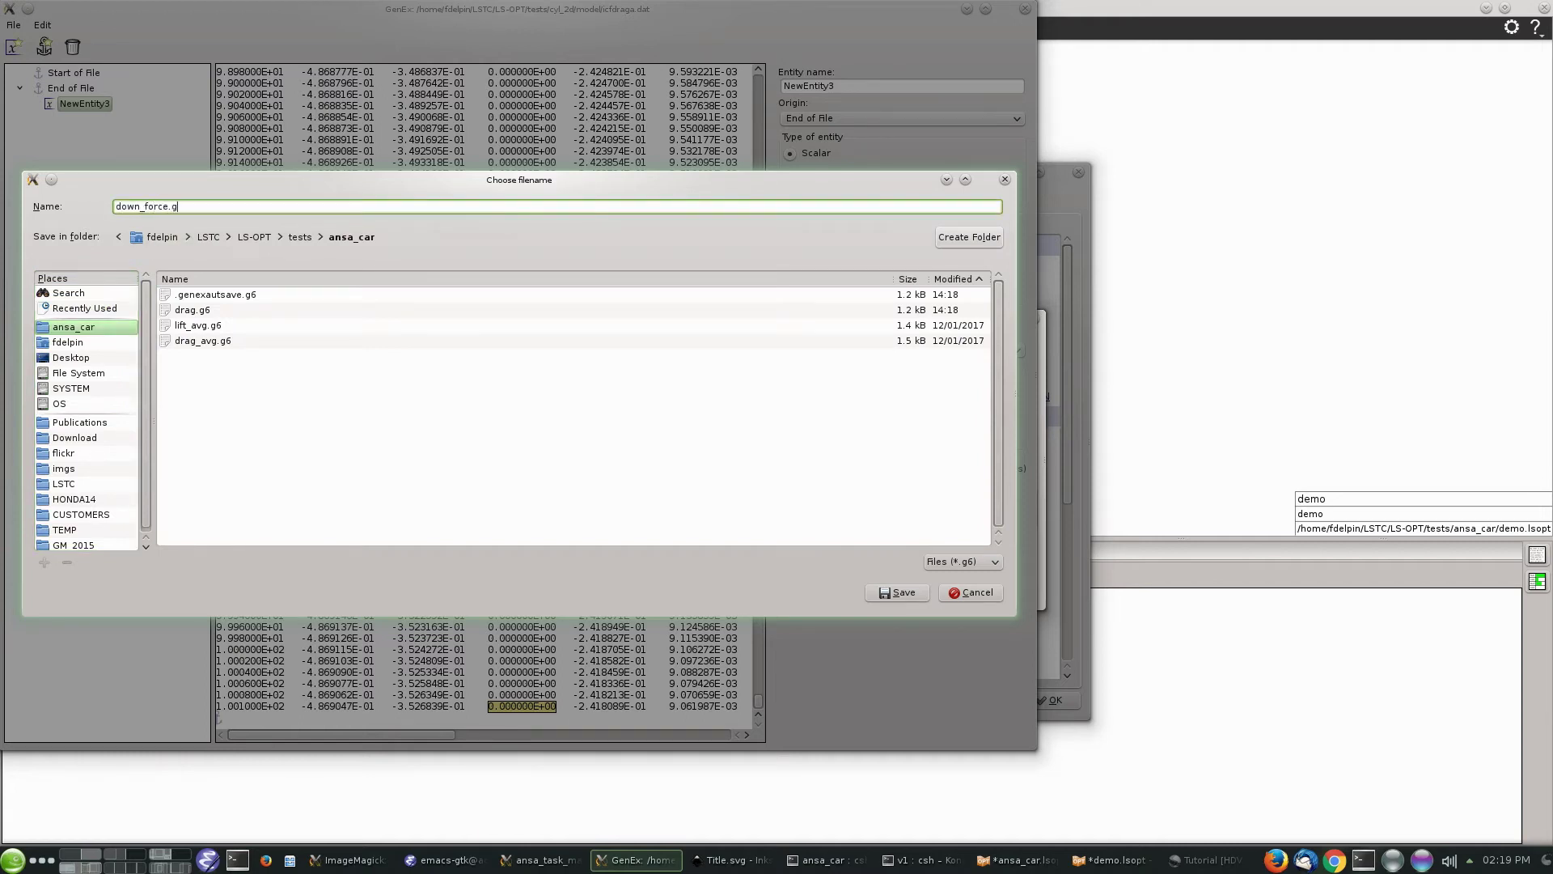
{"action": "left_click", "coordinate": [897, 592]}
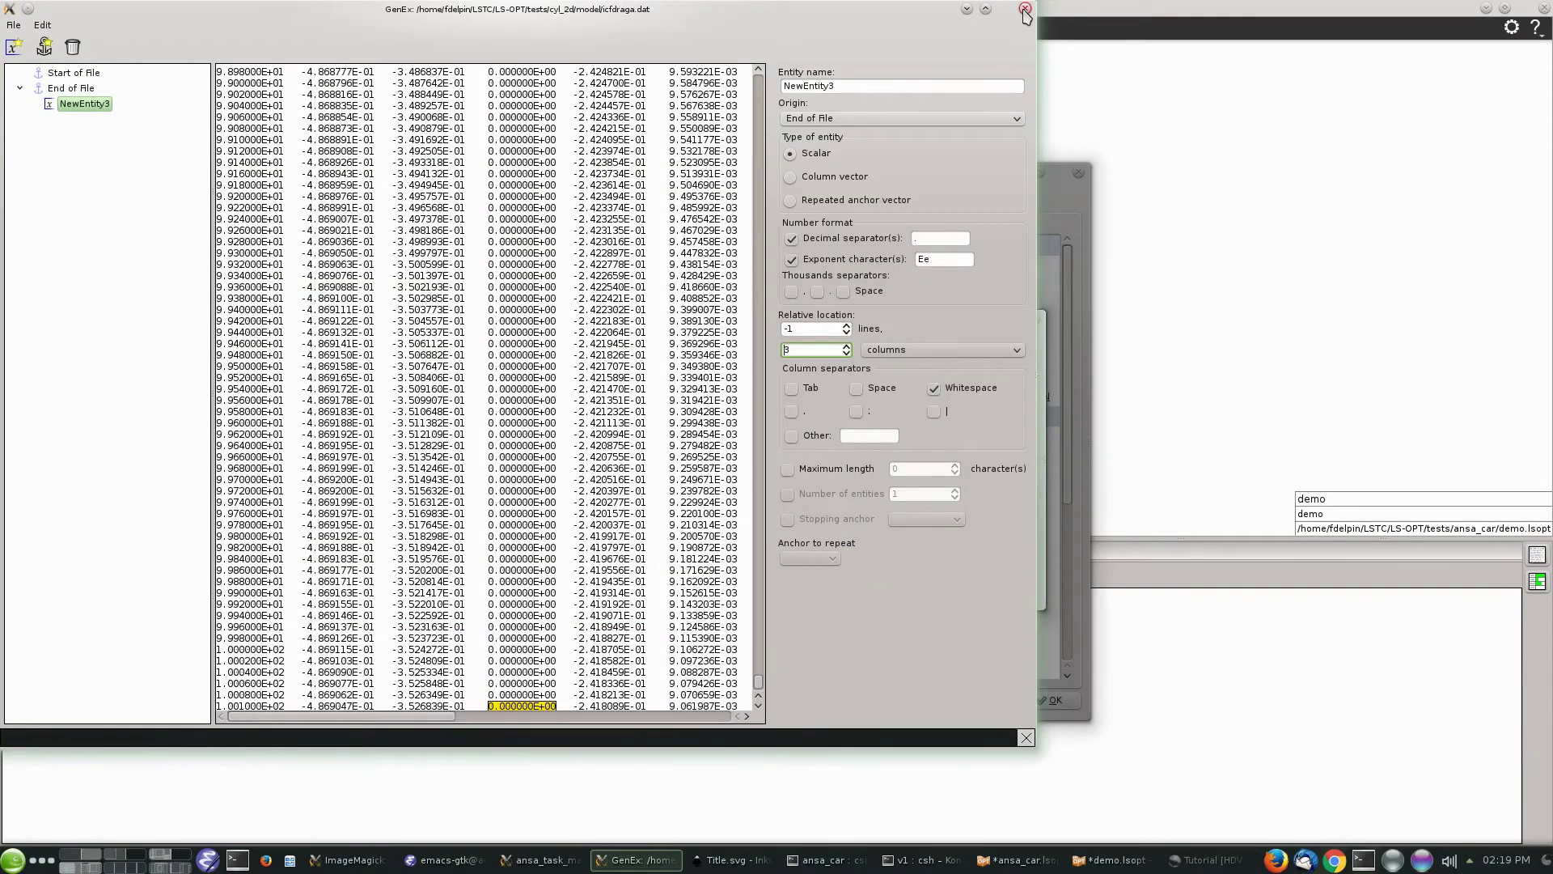
Rename entity NewEntity3 to down_force and save the file.
{"action": "left_click", "coordinate": [995, 87]}
{"action": "double_click", "coordinate": [995, 87]}
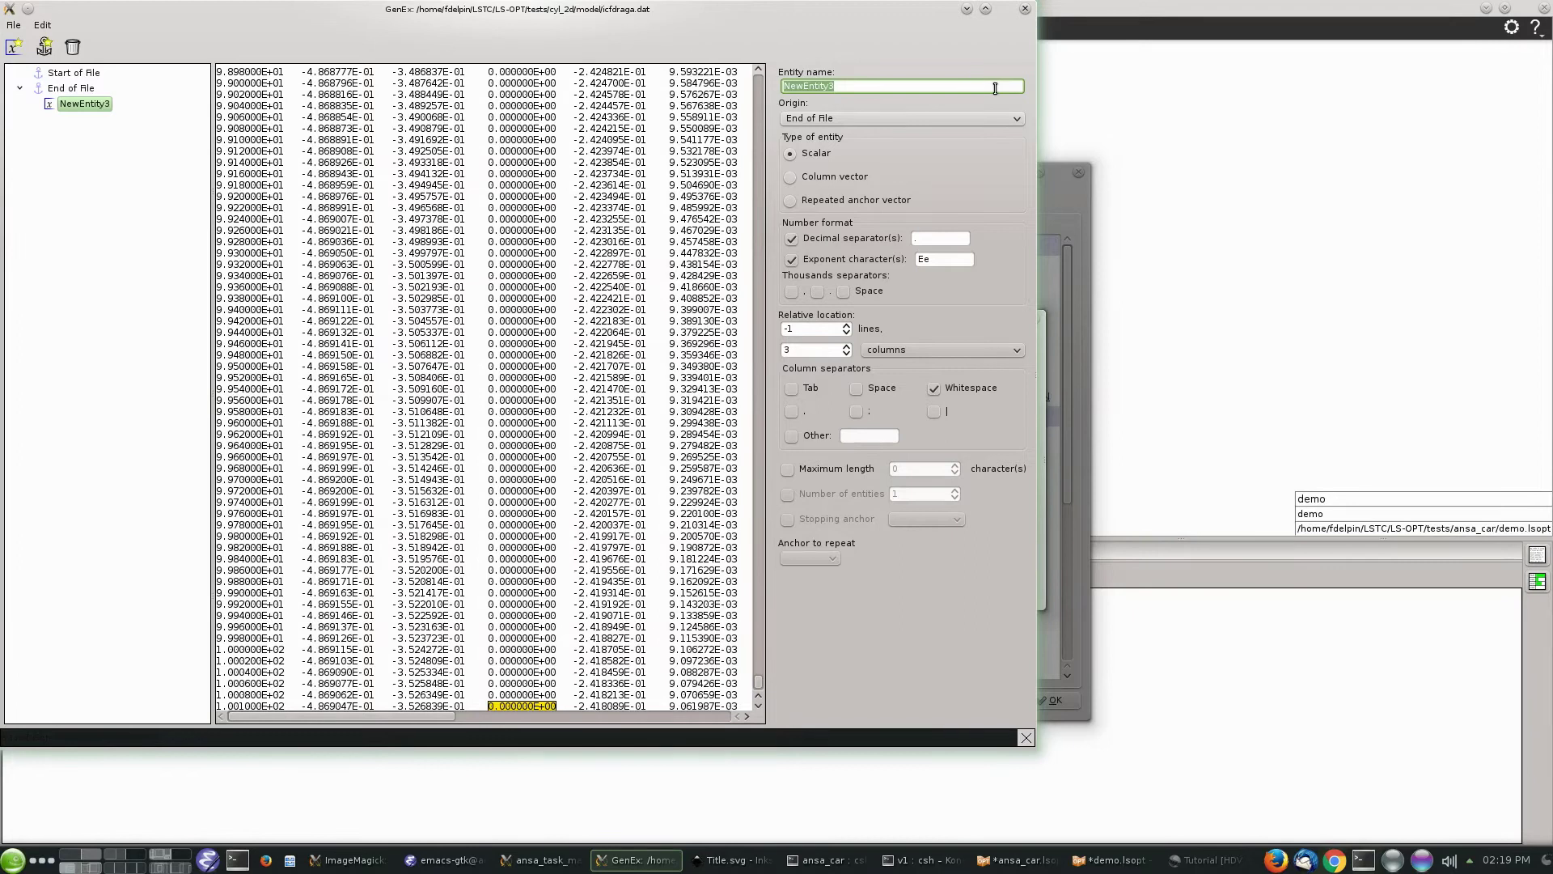
{"action": "type", "text": "down_force"}
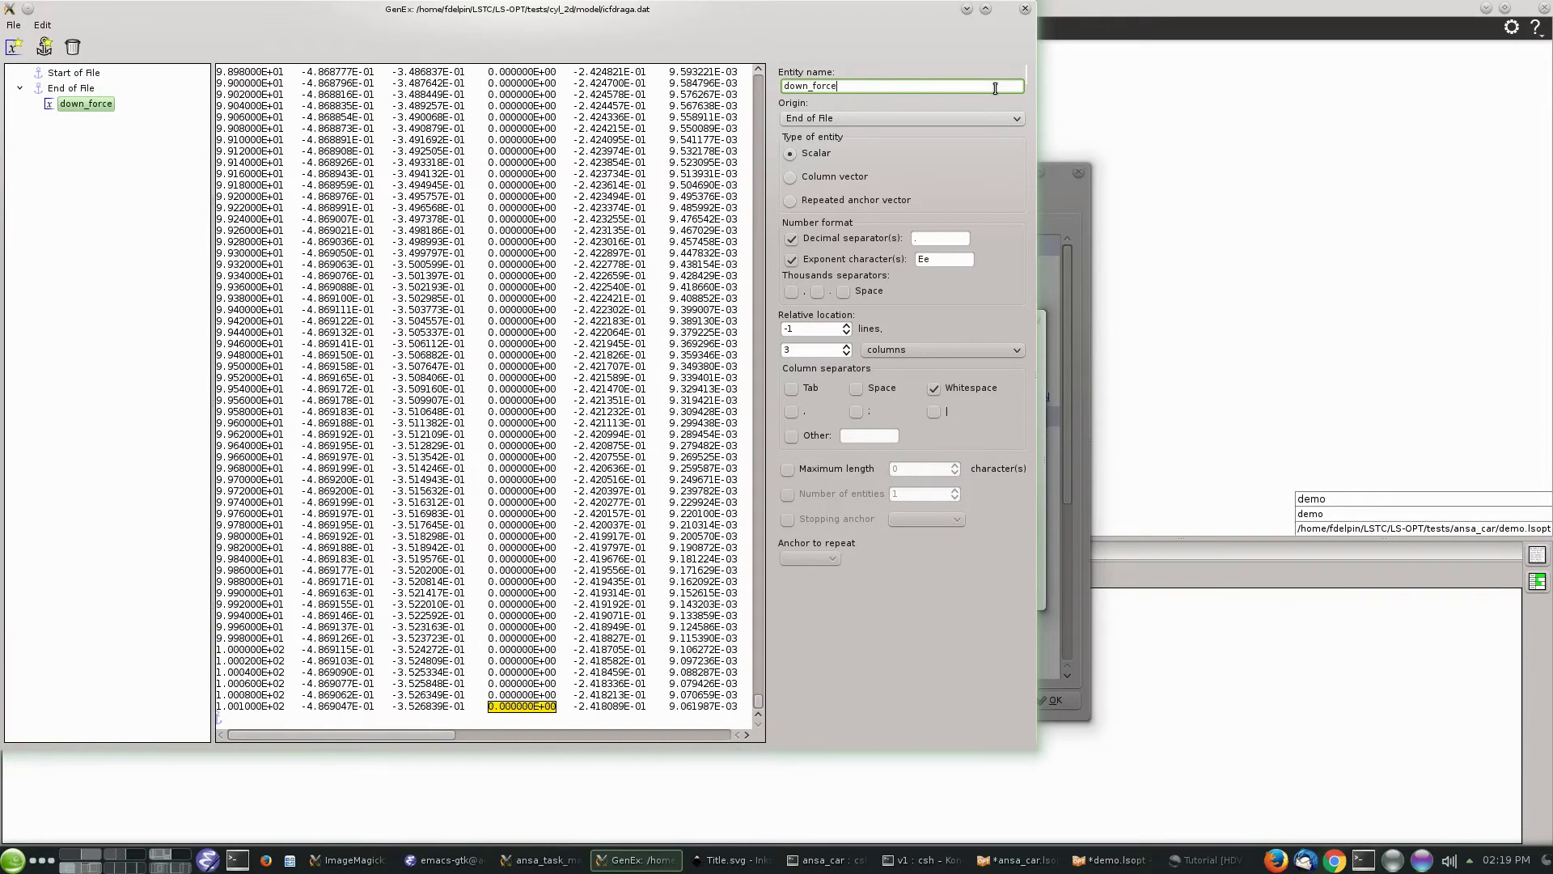
{"action": "left_click", "coordinate": [14, 25]}
{"action": "left_click", "coordinate": [35, 88]}
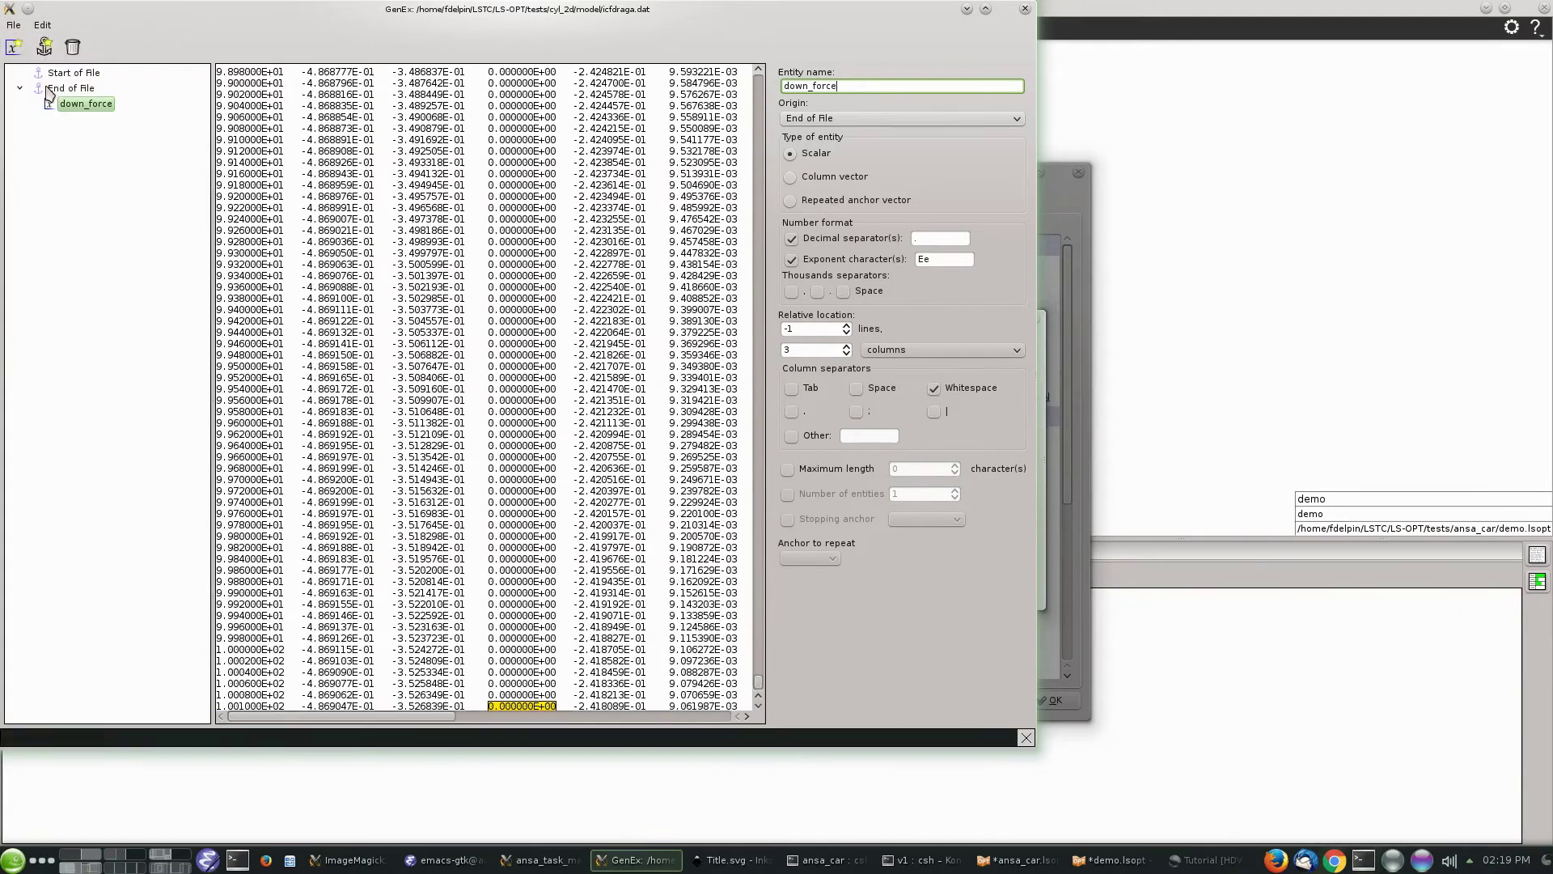
{"action": "left_click", "coordinate": [14, 25]}
Set the down_force response to use down_force.g6 and its down_force entity.
{"action": "left_click", "coordinate": [50, 133]}
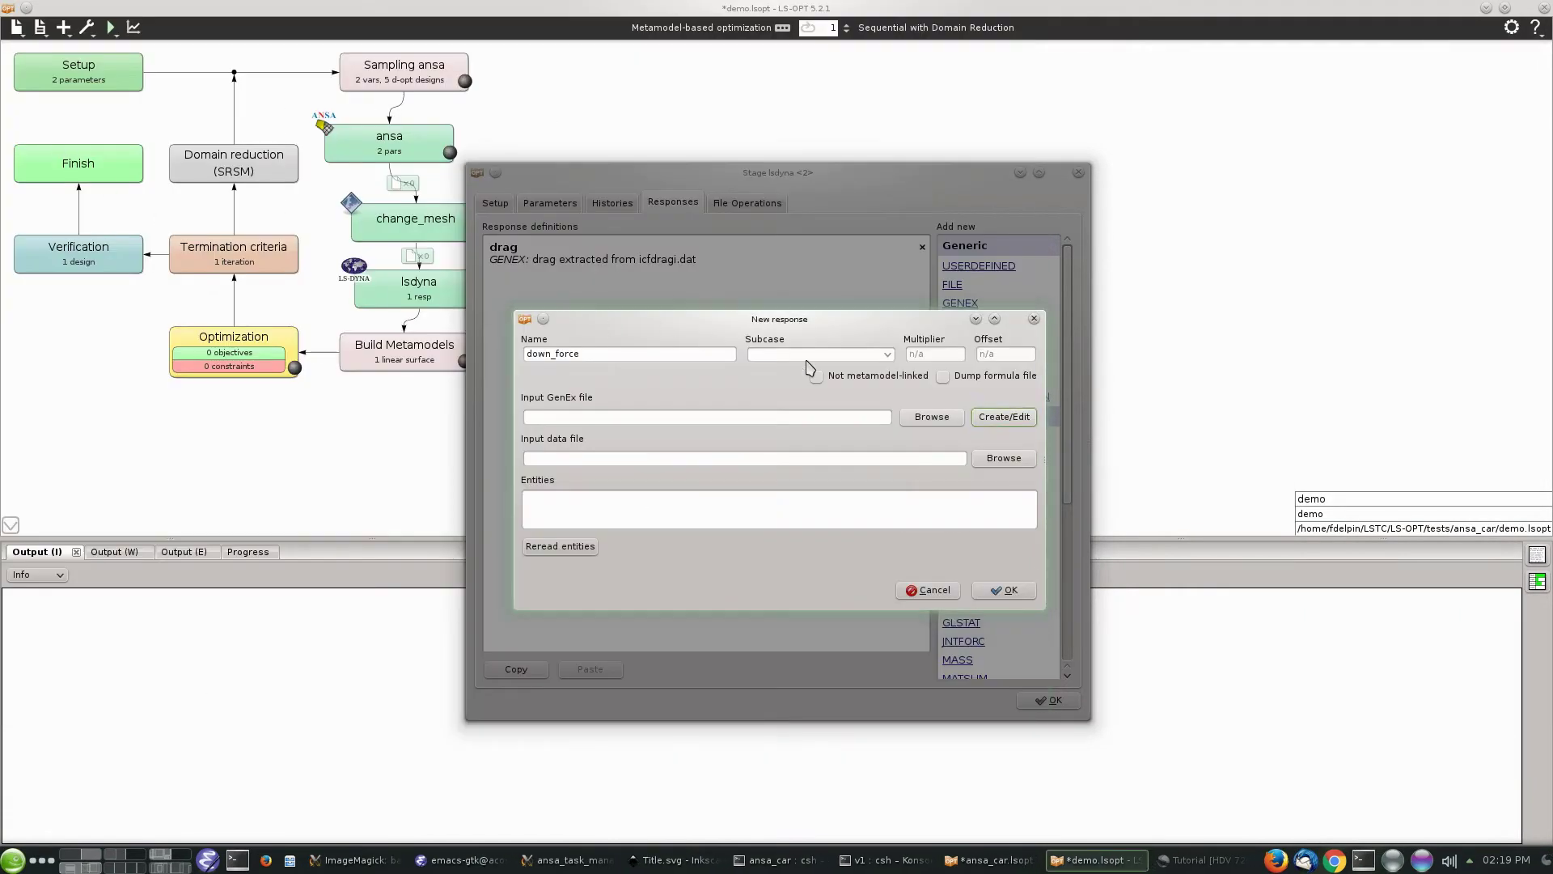
{"action": "left_click", "coordinate": [939, 421]}
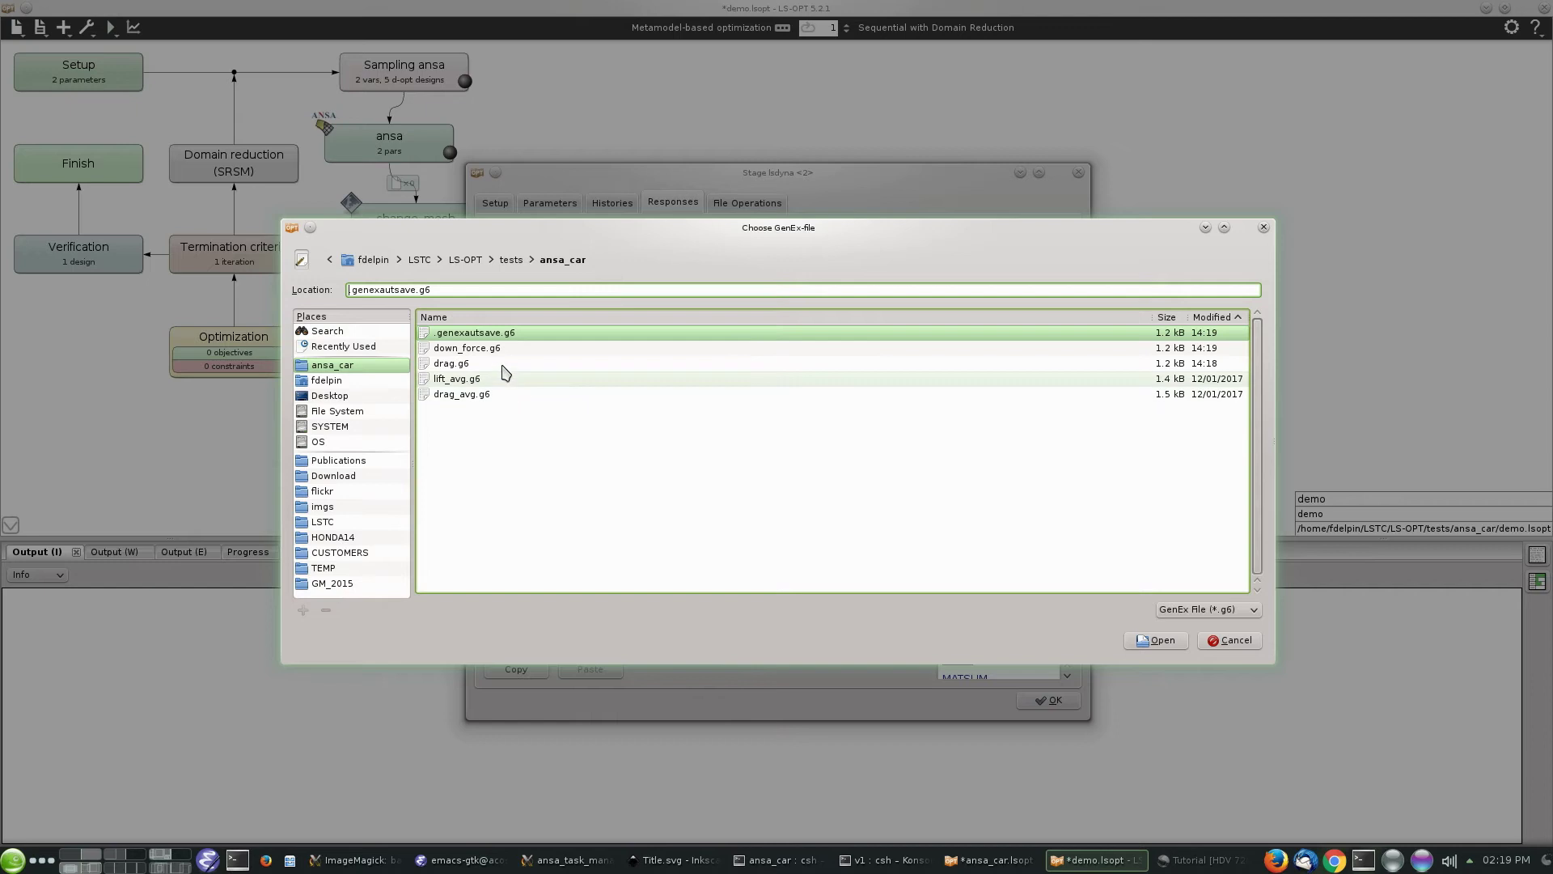
{"action": "double_click", "coordinate": [486, 349]}
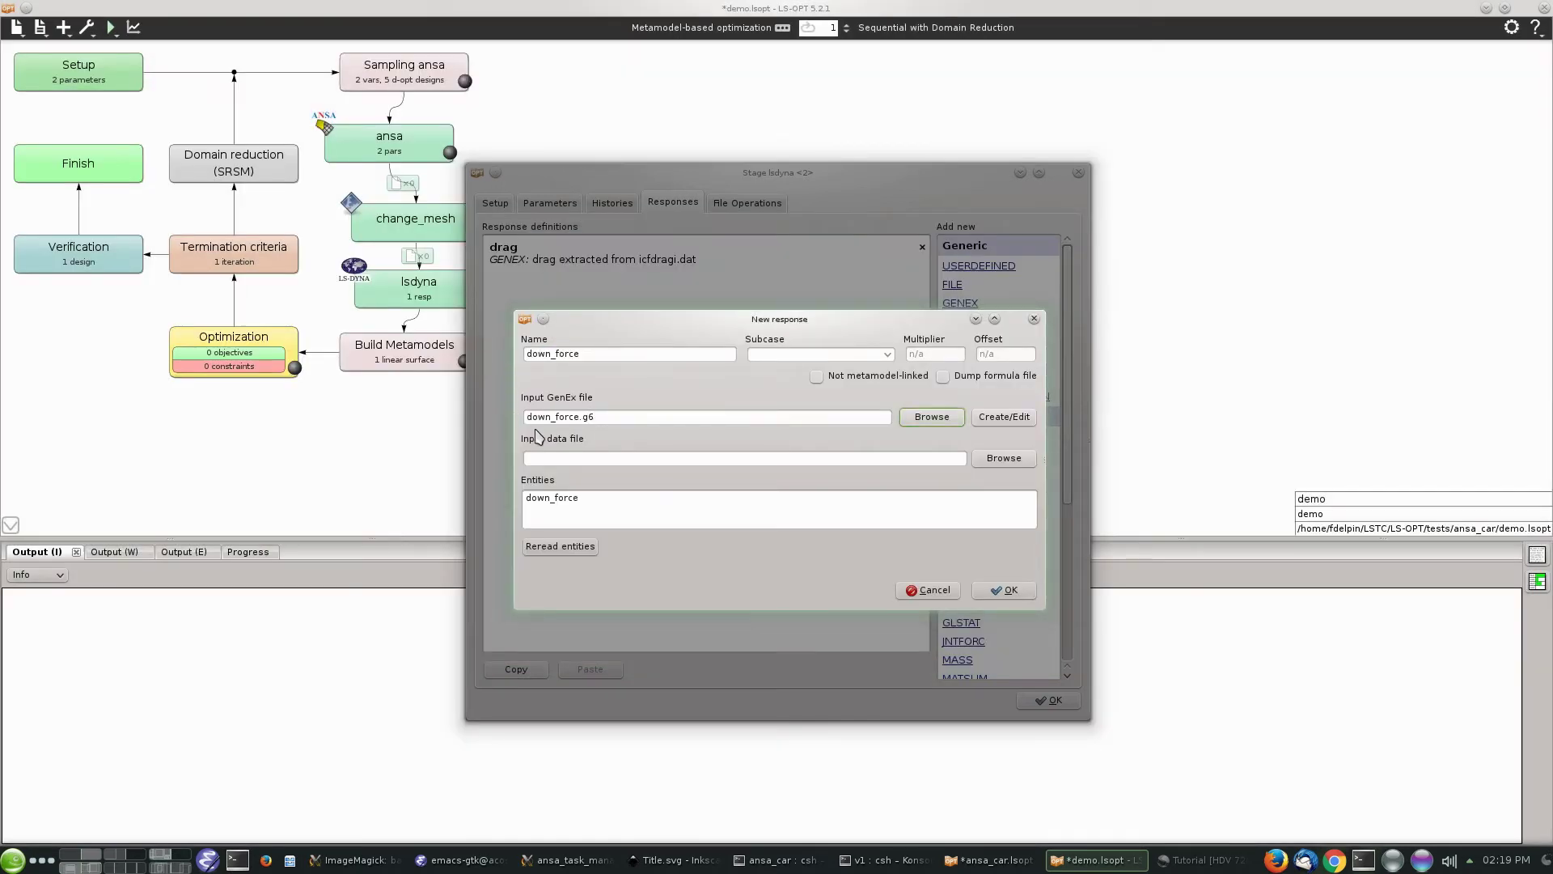
{"action": "left_click", "coordinate": [549, 500]}
{"action": "left_click", "coordinate": [553, 457]}
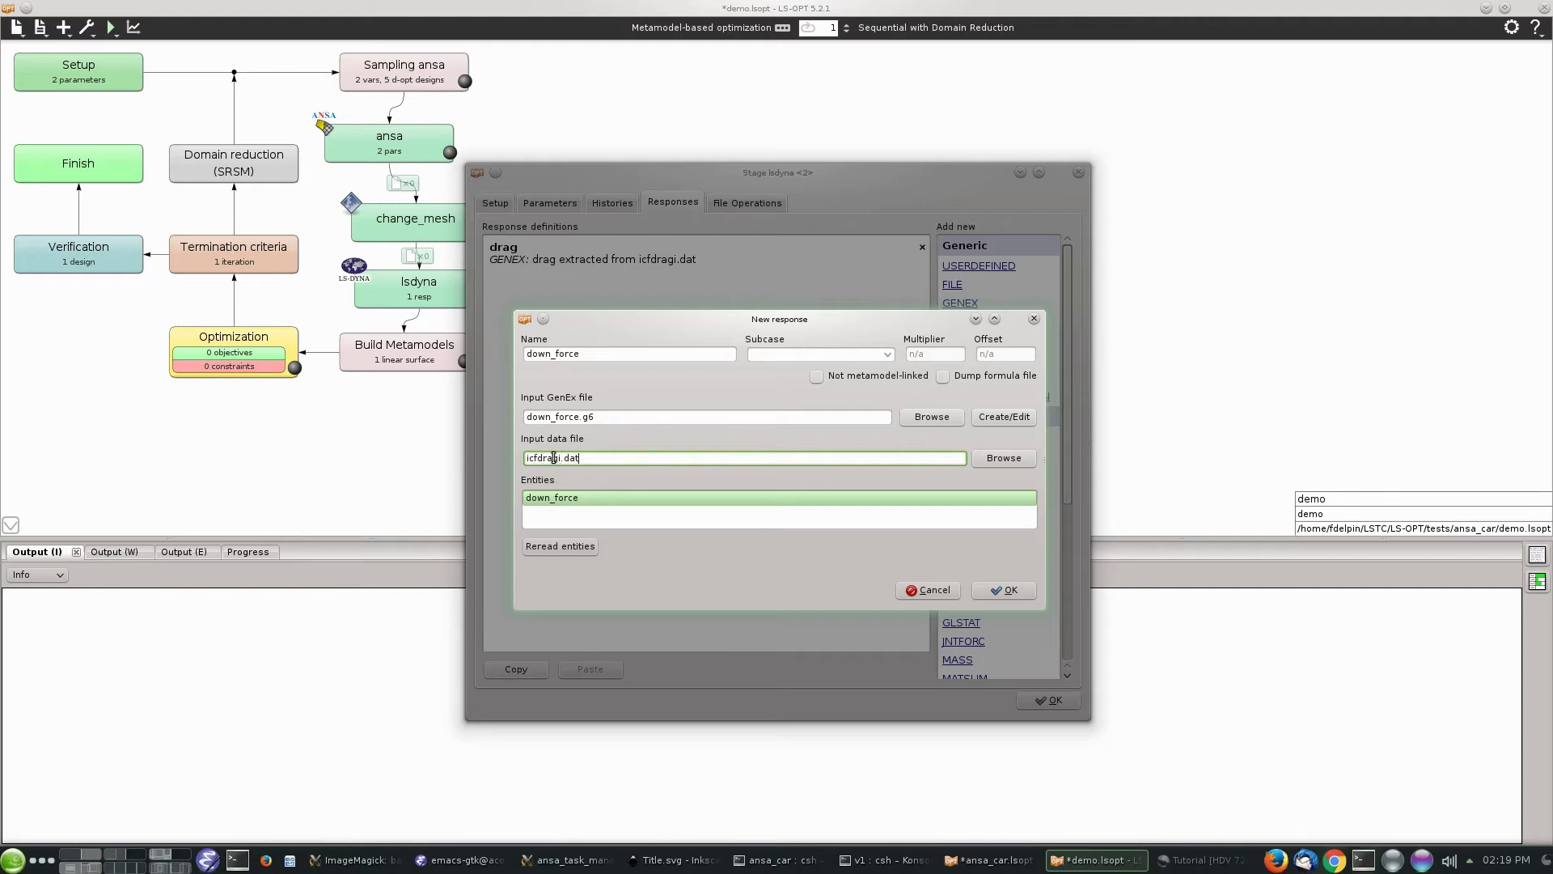
{"action": "left_click", "coordinate": [1012, 591]}
Point both drag and down_force responses to icfdraga.dat and close the lsdyna stage.
{"action": "double_click", "coordinate": [601, 263]}
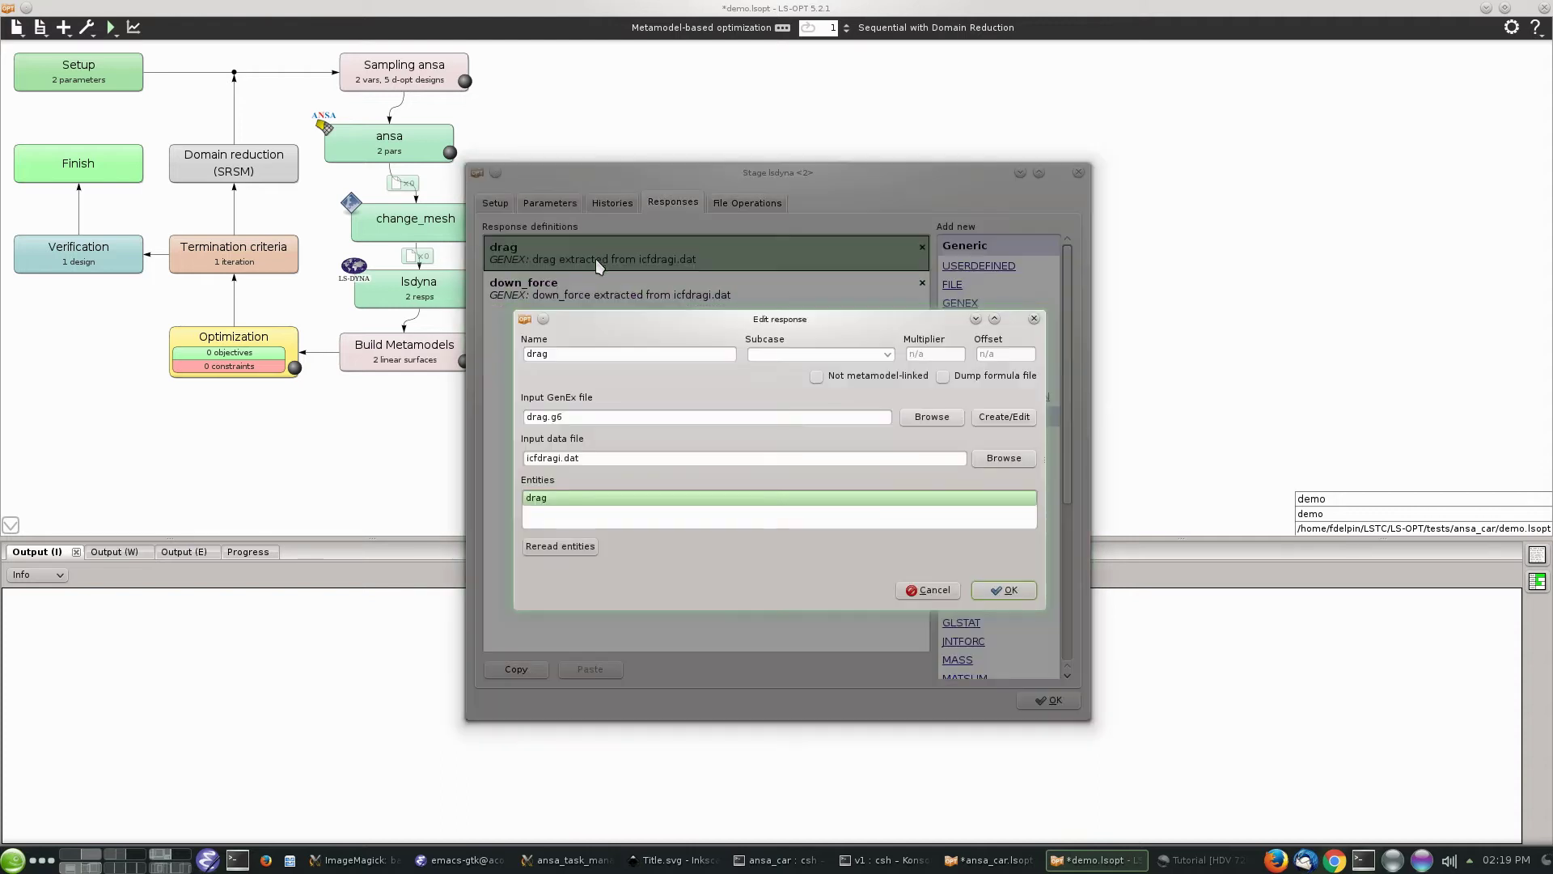
{"action": "left_click", "coordinate": [564, 458]}
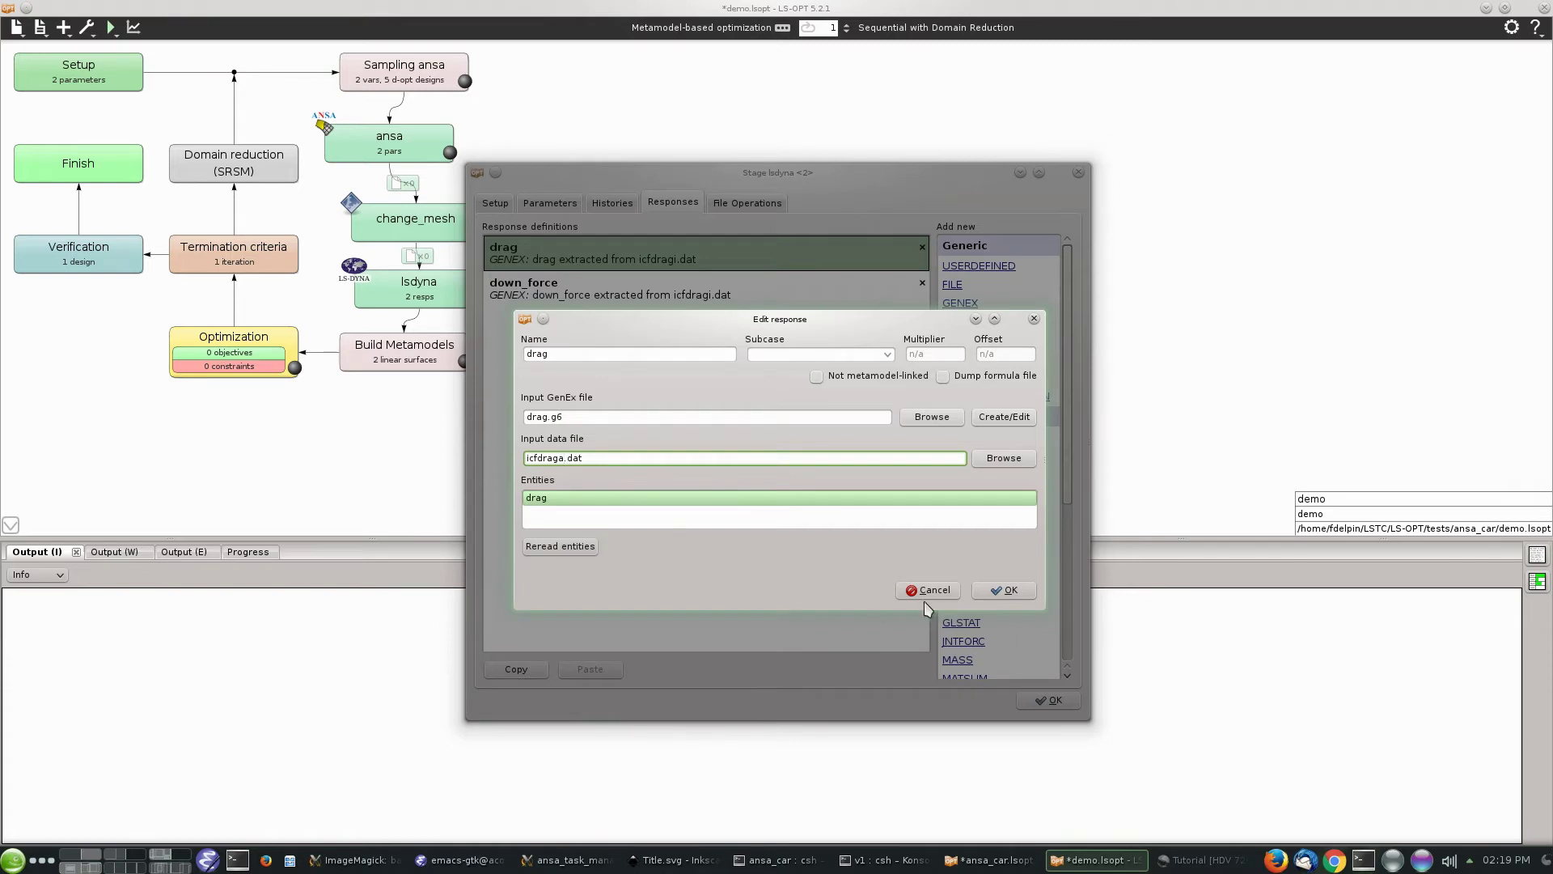
{"action": "left_click", "coordinate": [1002, 591]}
{"action": "double_click", "coordinate": [573, 295]}
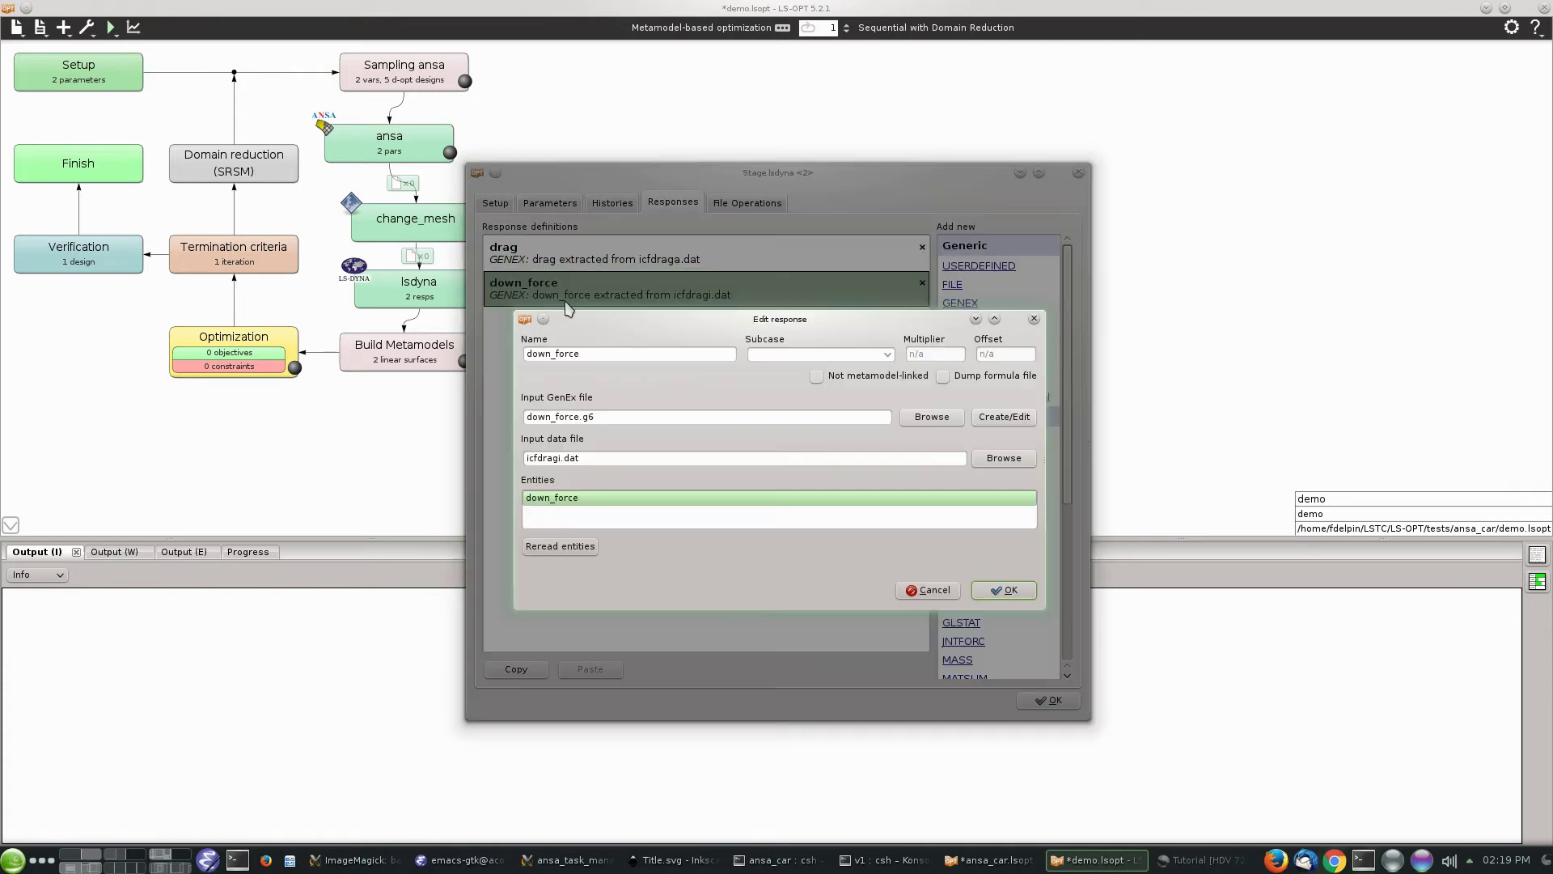
{"action": "left_click", "coordinate": [564, 458]}
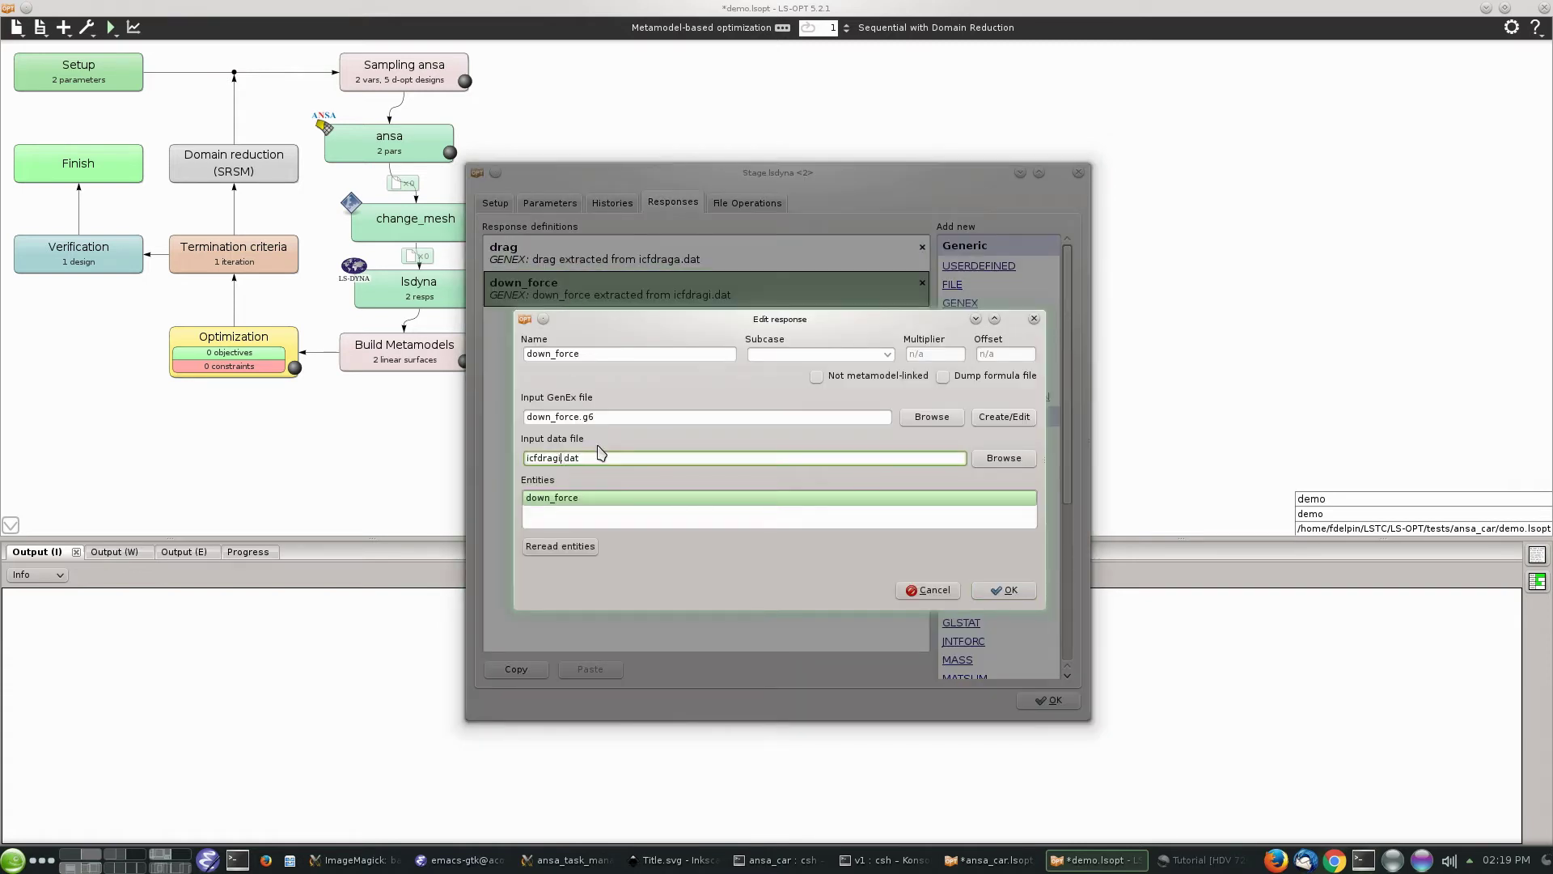
{"action": "left_click", "coordinate": [1004, 590]}
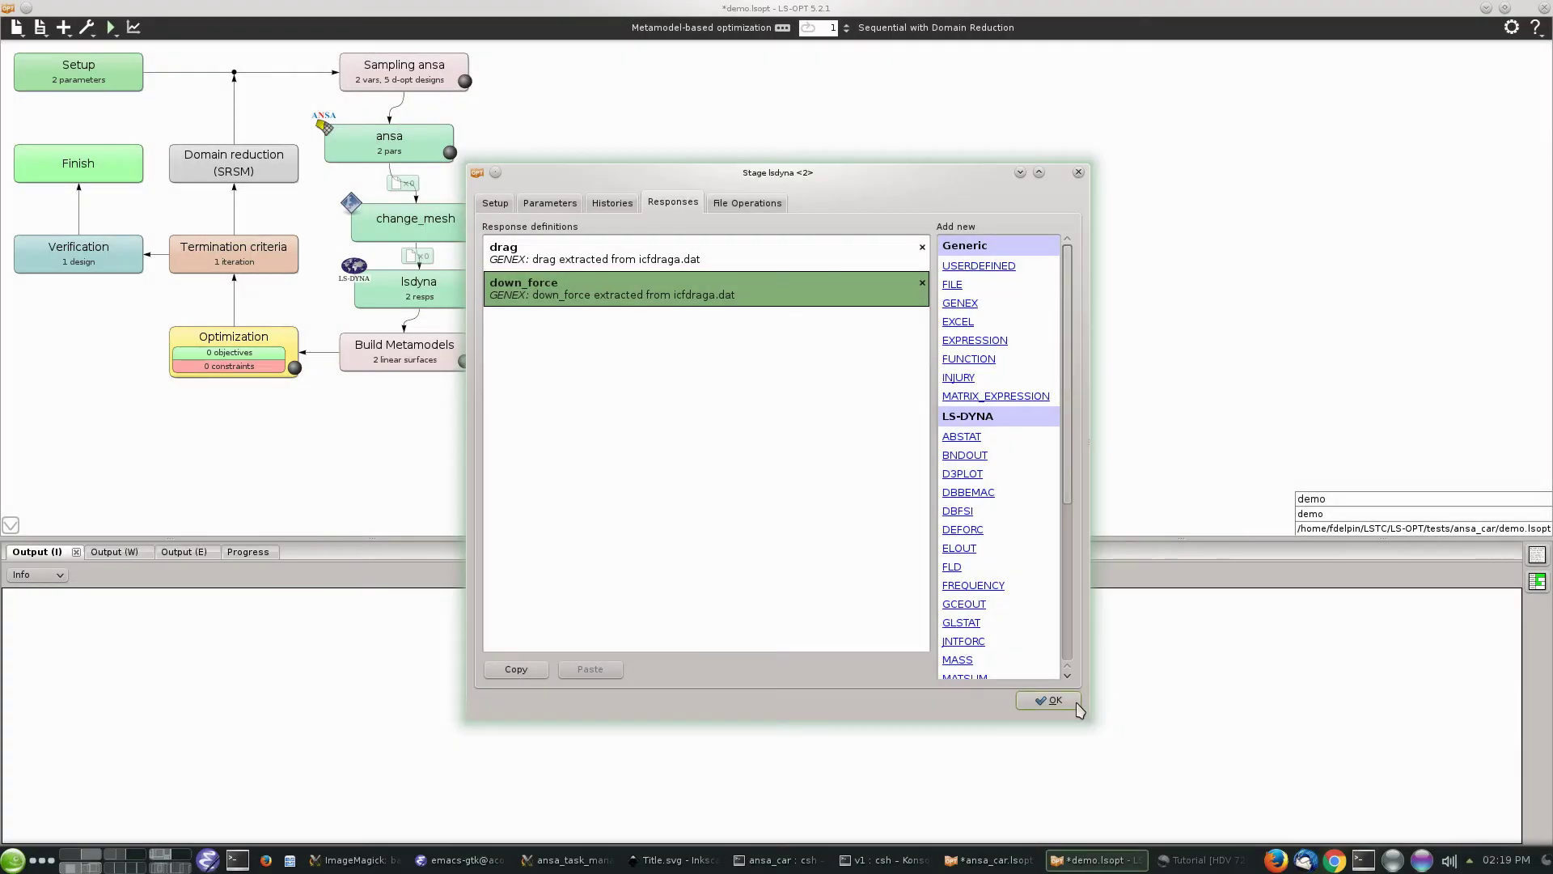
{"action": "left_click", "coordinate": [1050, 701]}
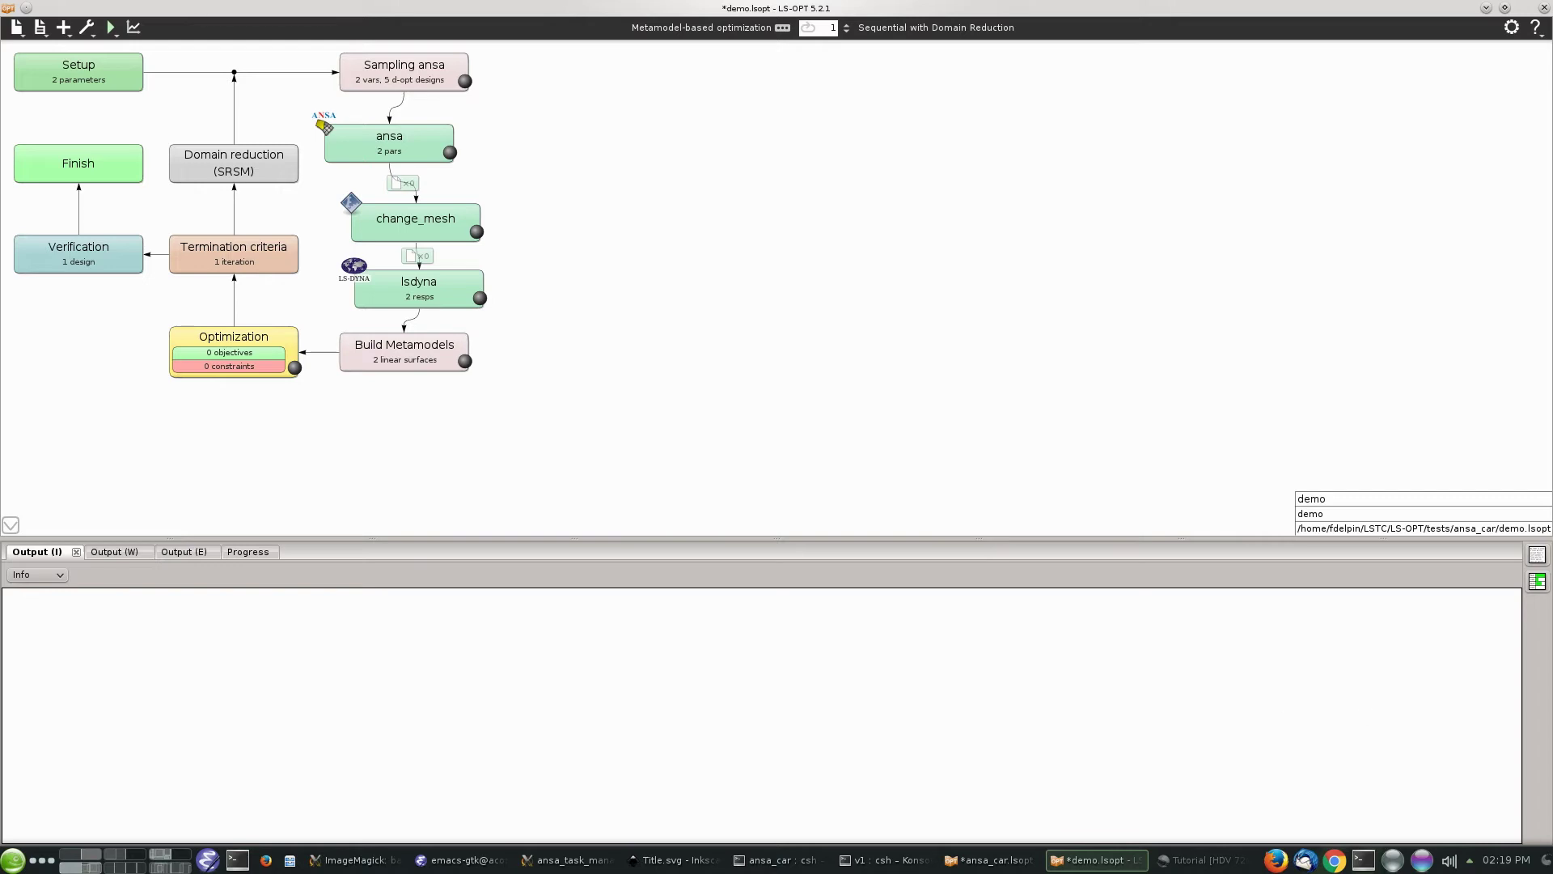
Set the ansa stage to run its jobs in the lsdyna stage's directory.
{"action": "key", "text": "alt+Tab"}
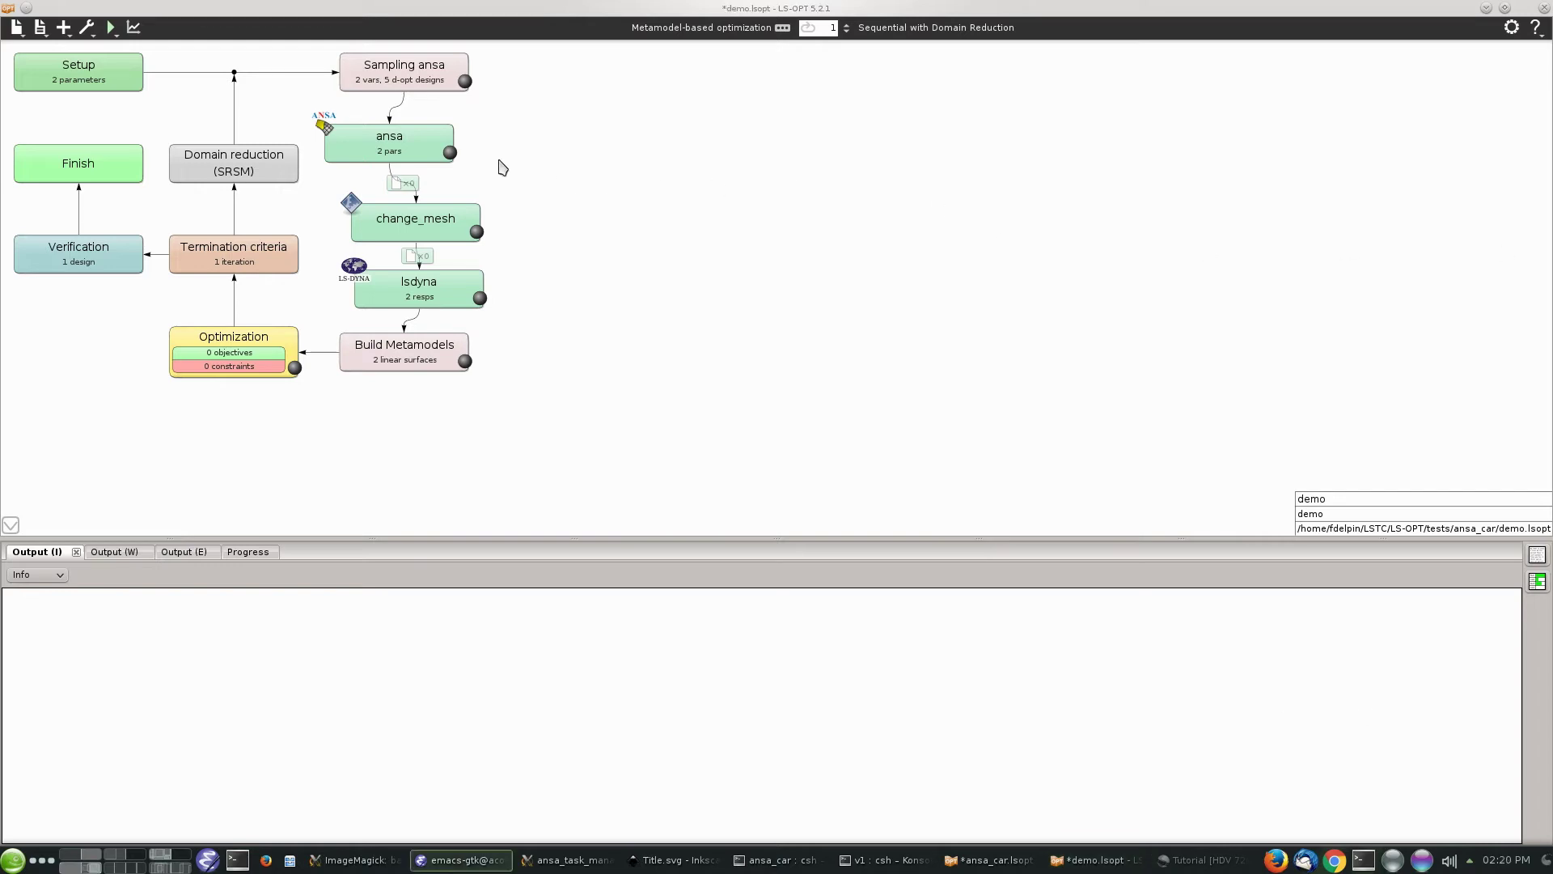
{"action": "double_click", "coordinate": [375, 143]}
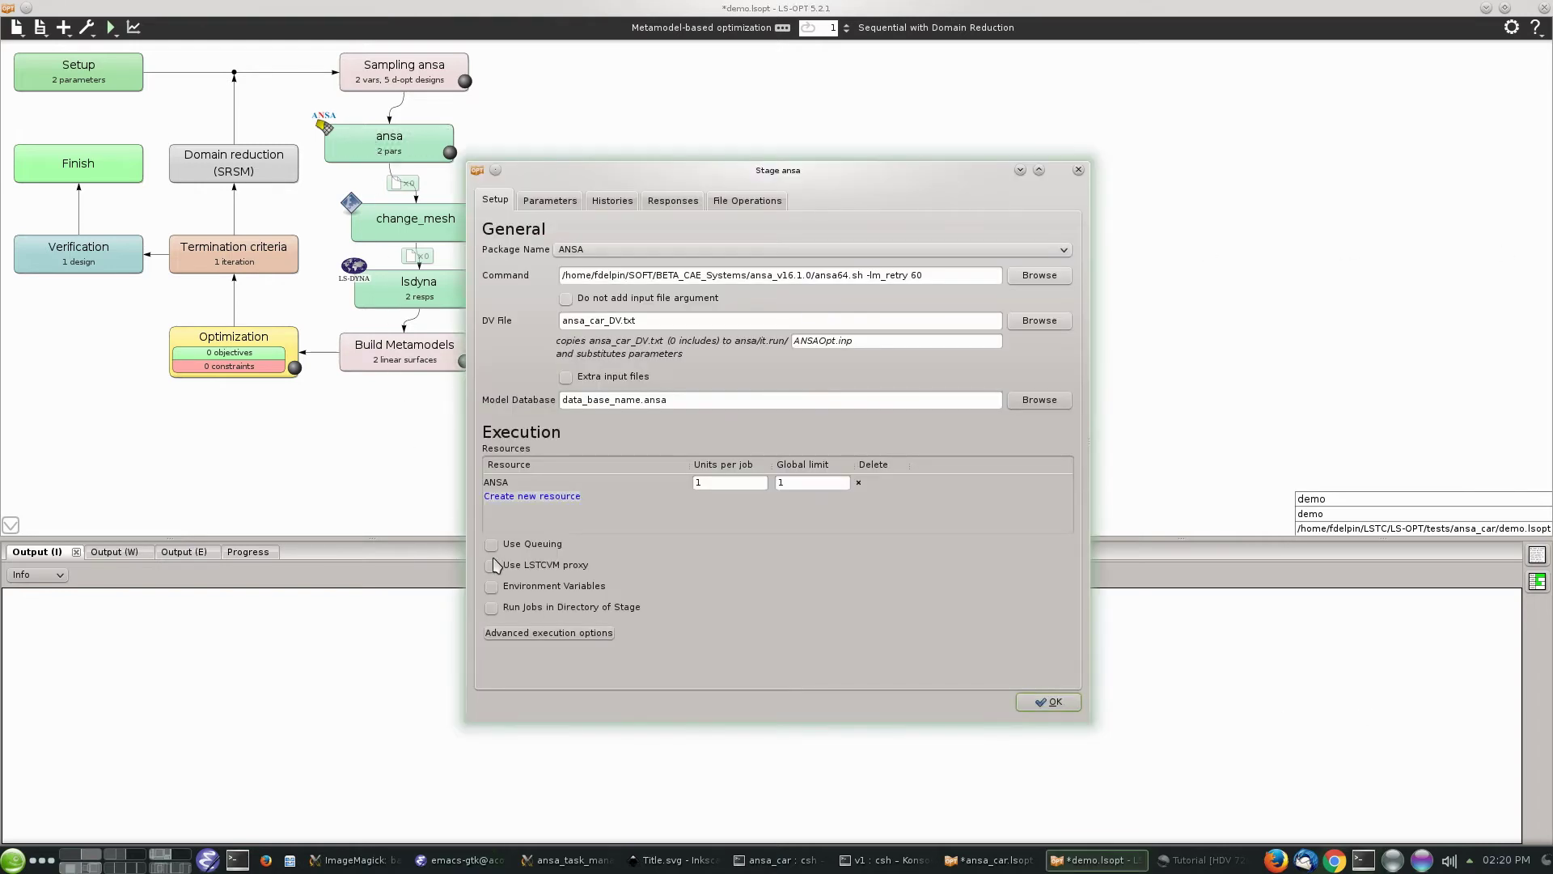
{"action": "left_click", "coordinate": [542, 606]}
{"action": "left_click", "coordinate": [545, 635]}
{"action": "left_click", "coordinate": [550, 651]}
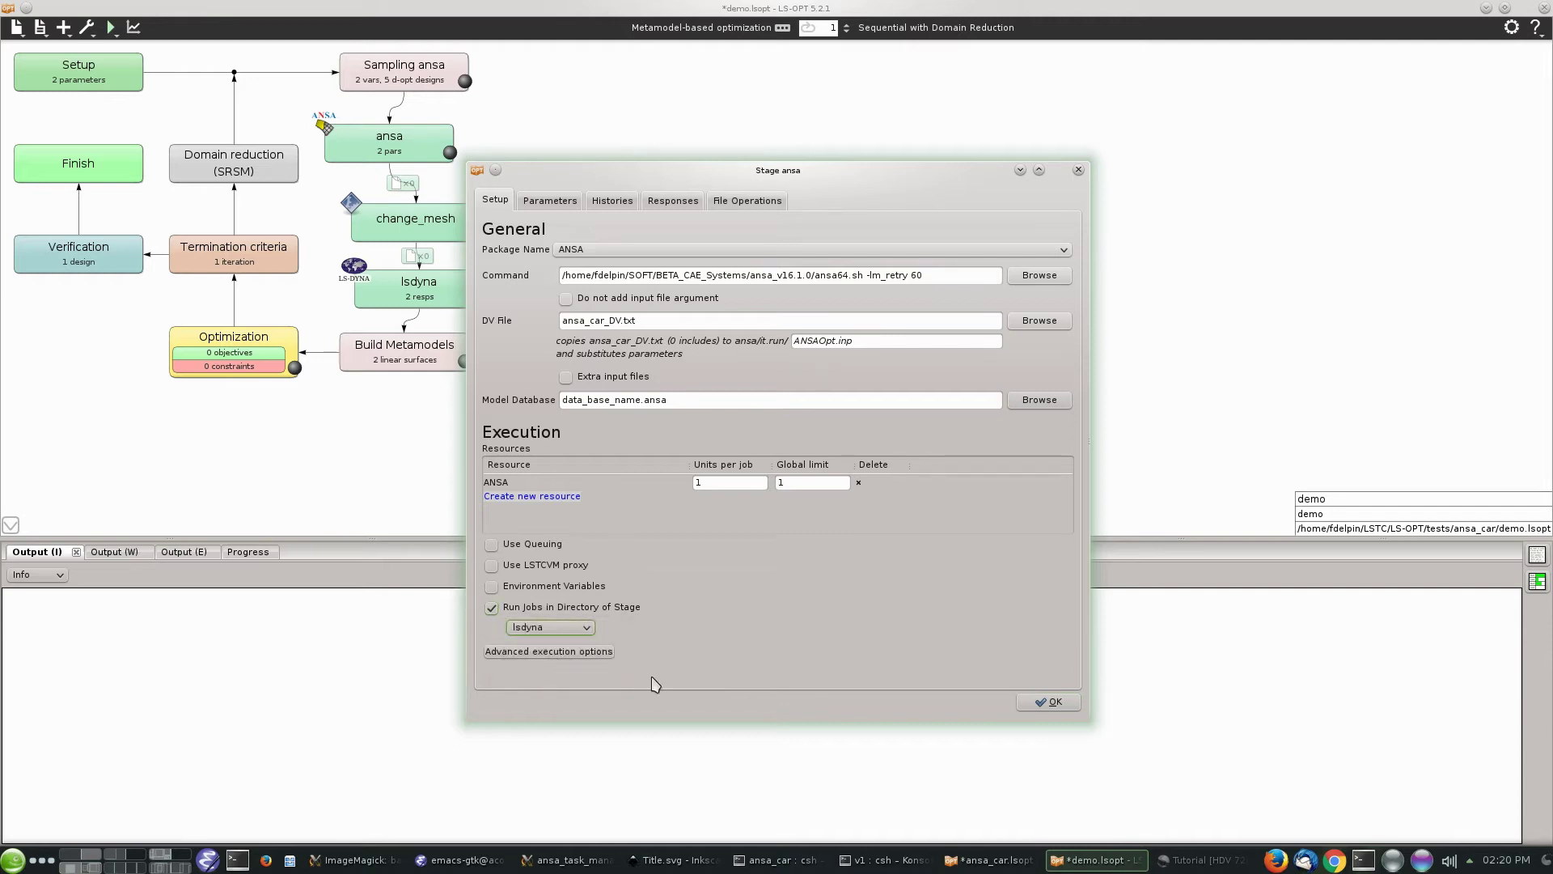
{"action": "left_click", "coordinate": [1056, 707]}
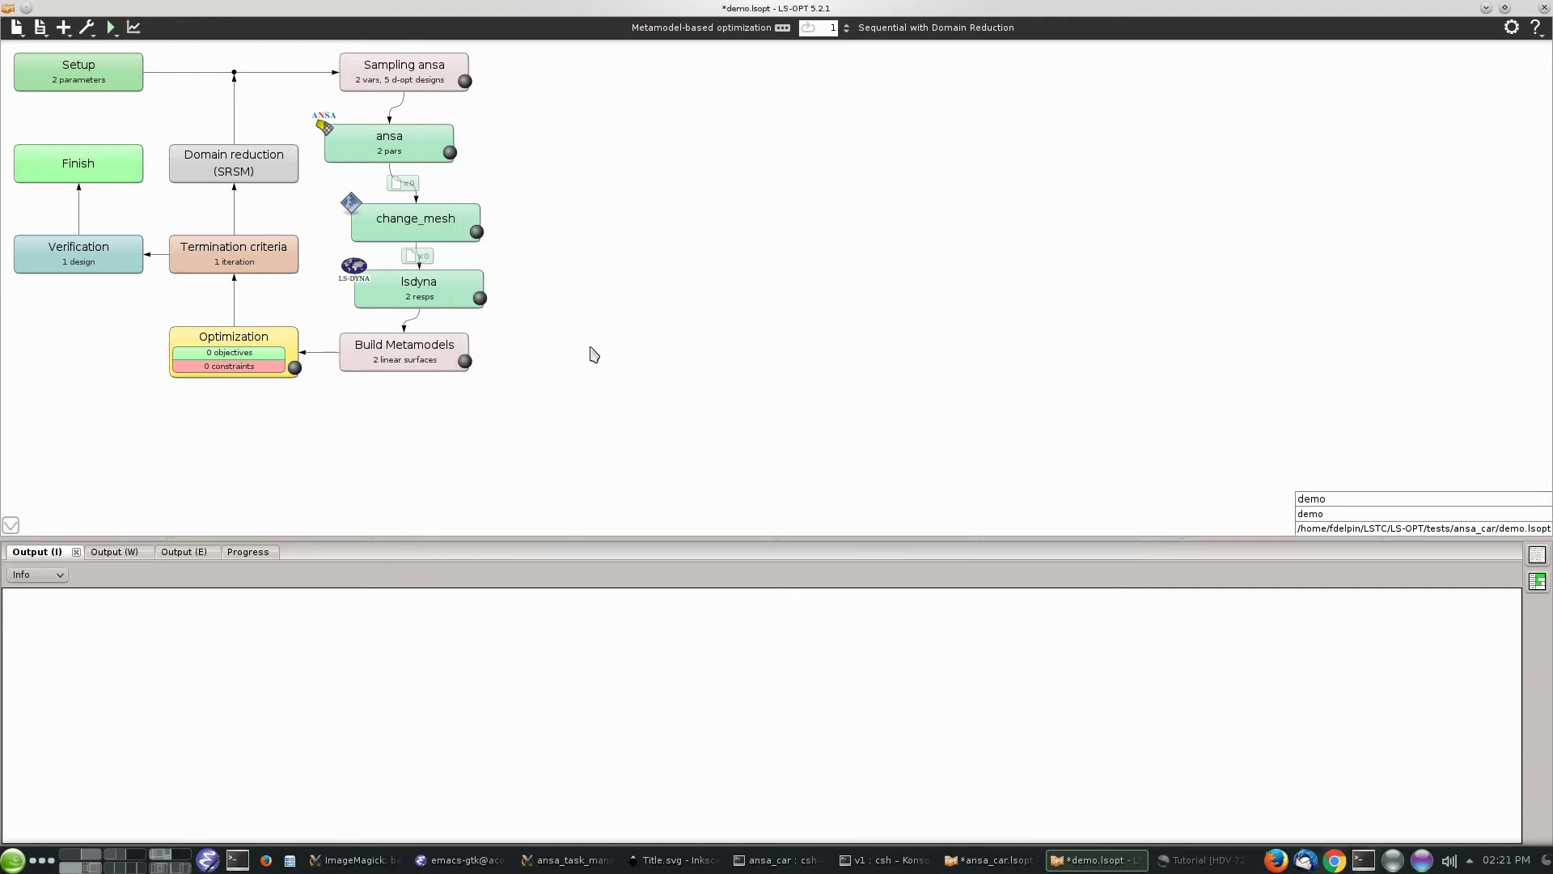
Set the change_mesh stage to run its jobs in the lsdyna directory.
{"action": "double_click", "coordinate": [414, 226]}
{"action": "left_click", "coordinate": [534, 582]}
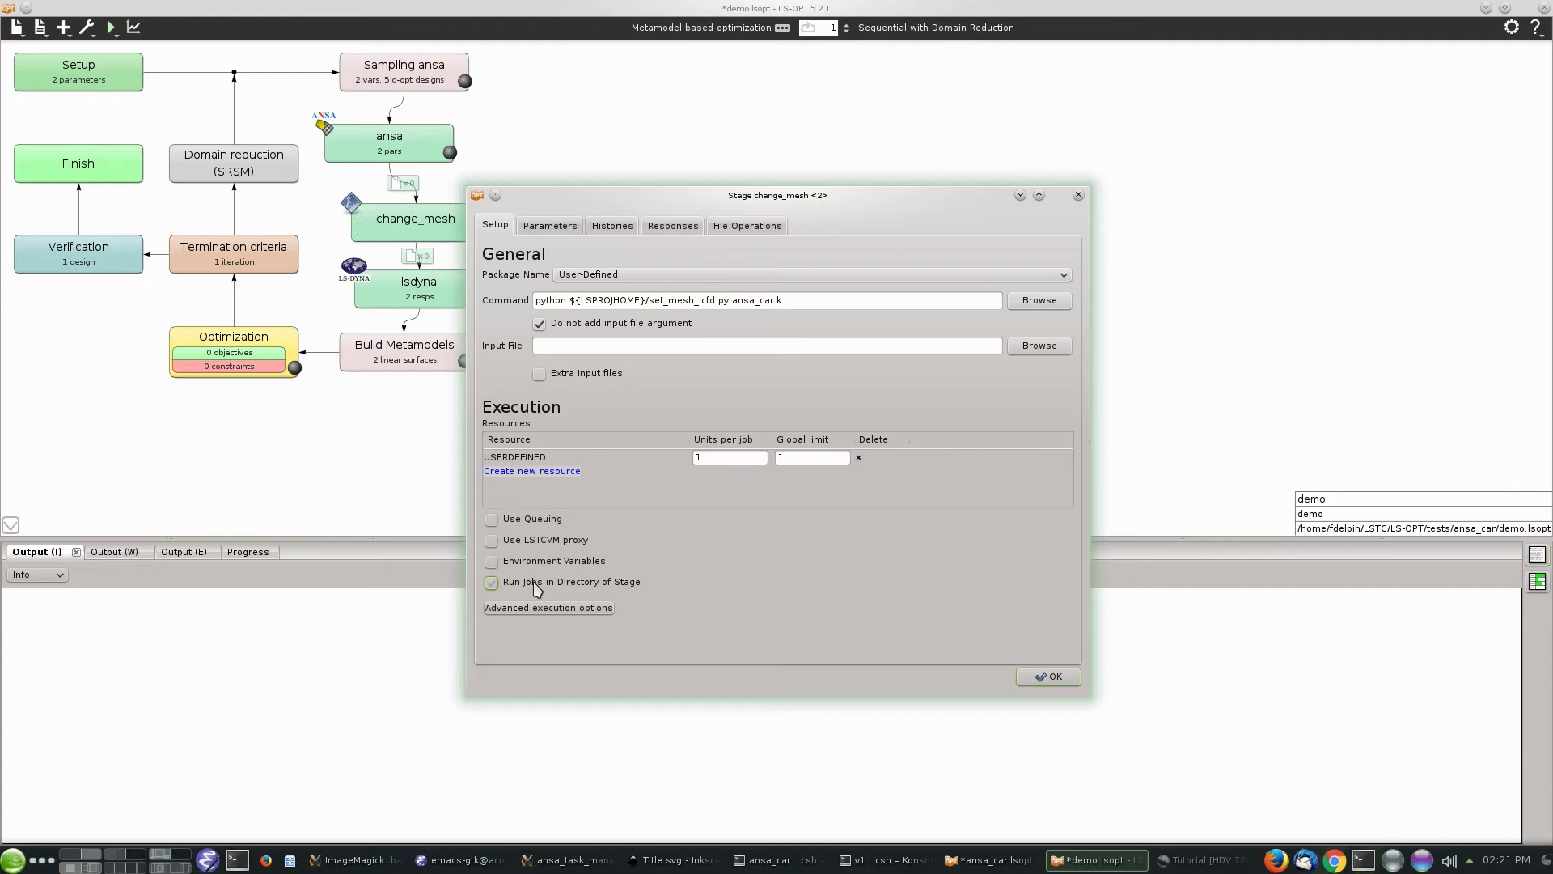
{"action": "left_click", "coordinate": [534, 602]}
{"action": "left_click", "coordinate": [538, 623]}
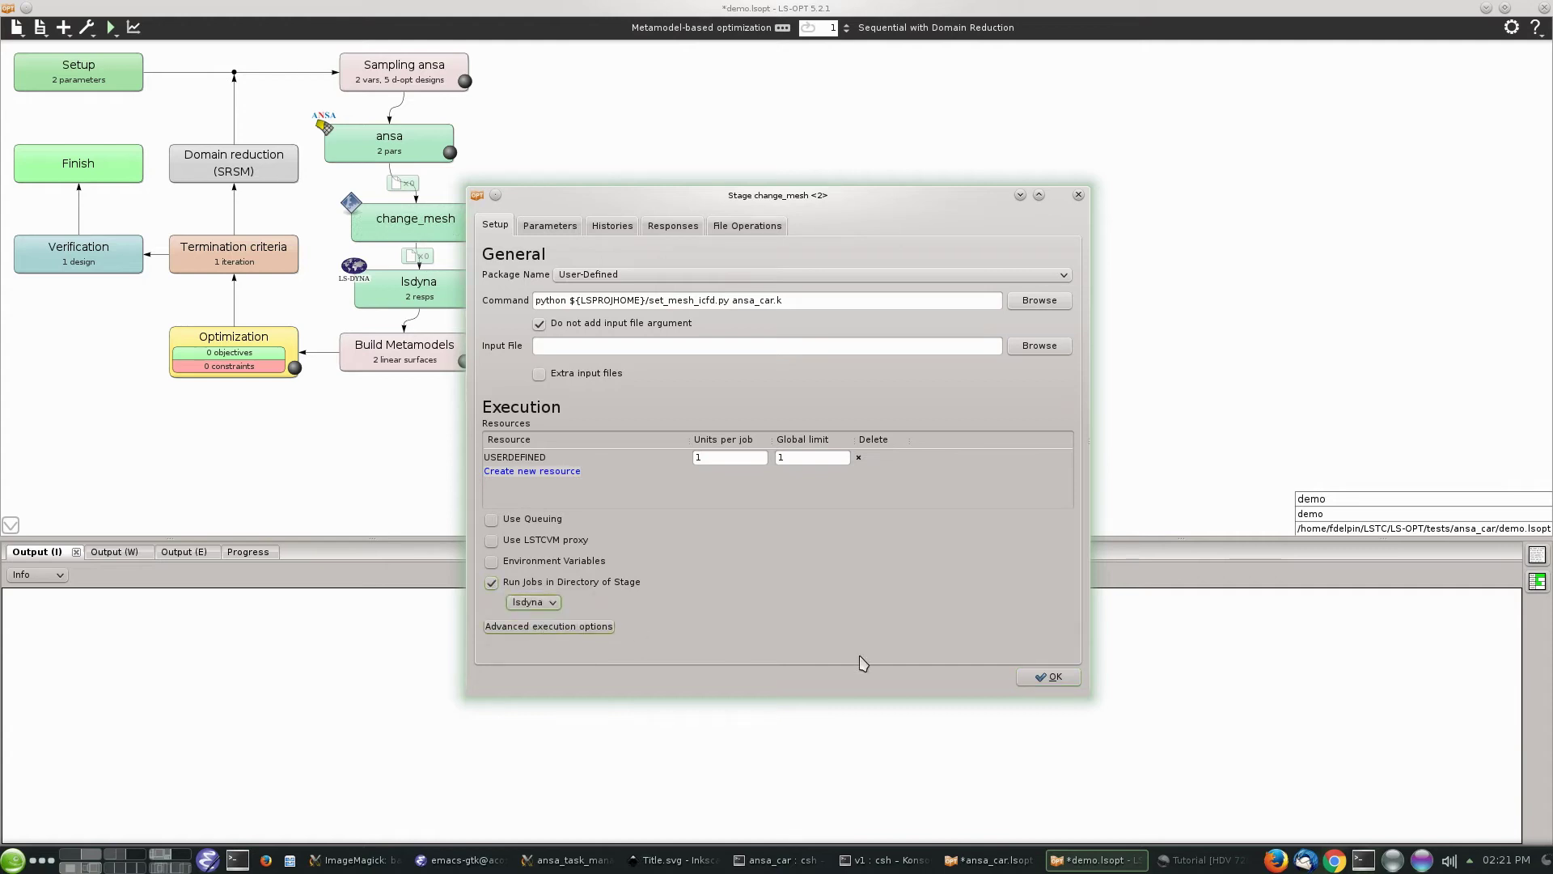
Create the expression composite LD = down_force/abs(drag*drag).
{"action": "left_click", "coordinate": [1056, 684]}
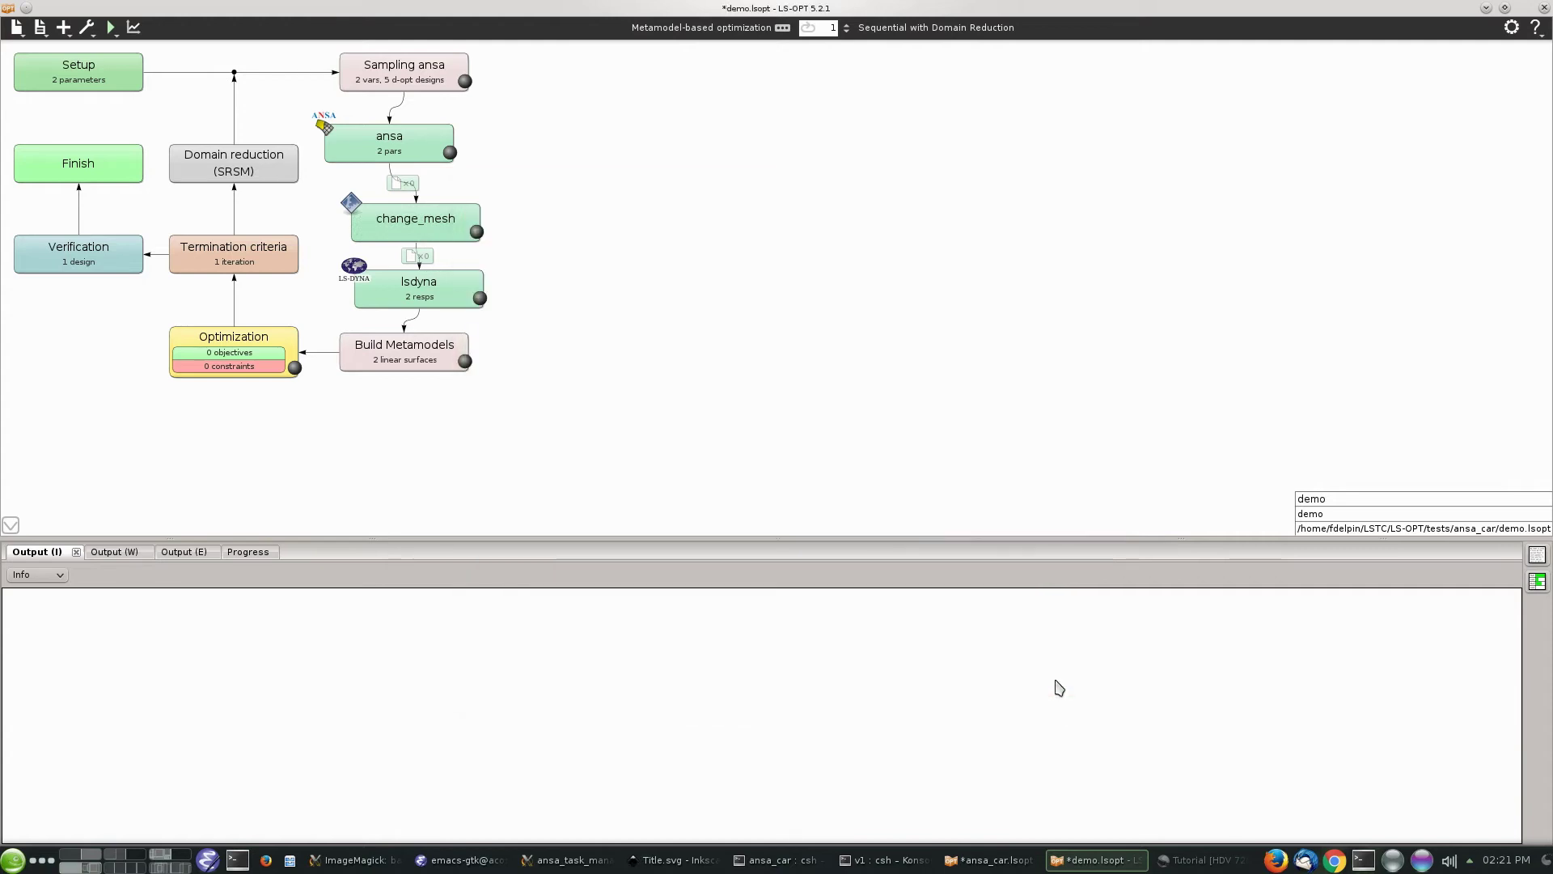
{"action": "key", "text": "alt+Tab"}
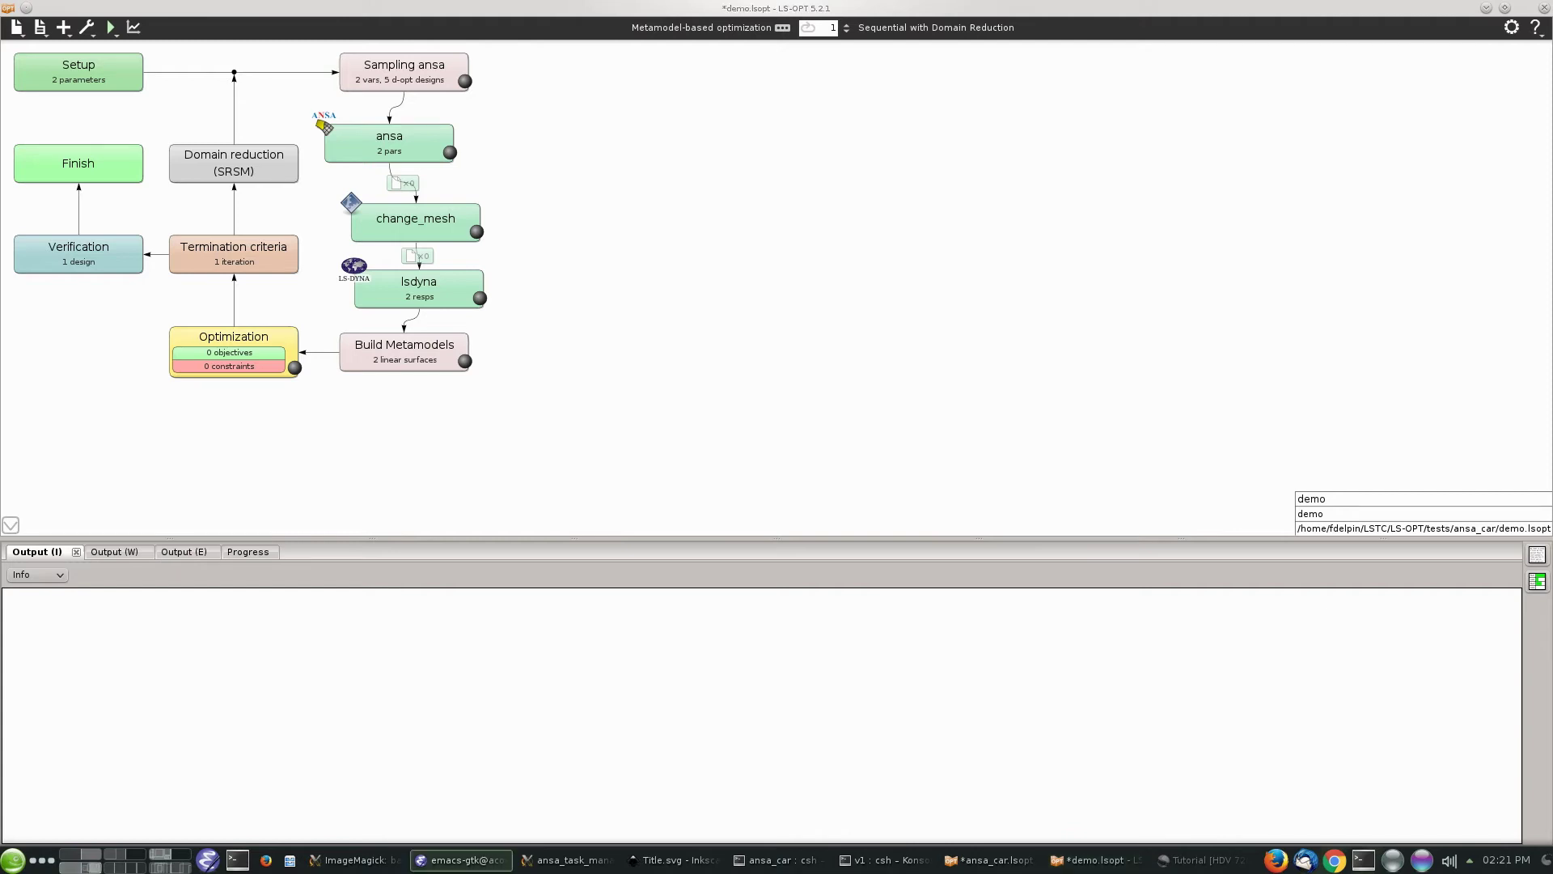
{"action": "left_click", "coordinate": [63, 27]}
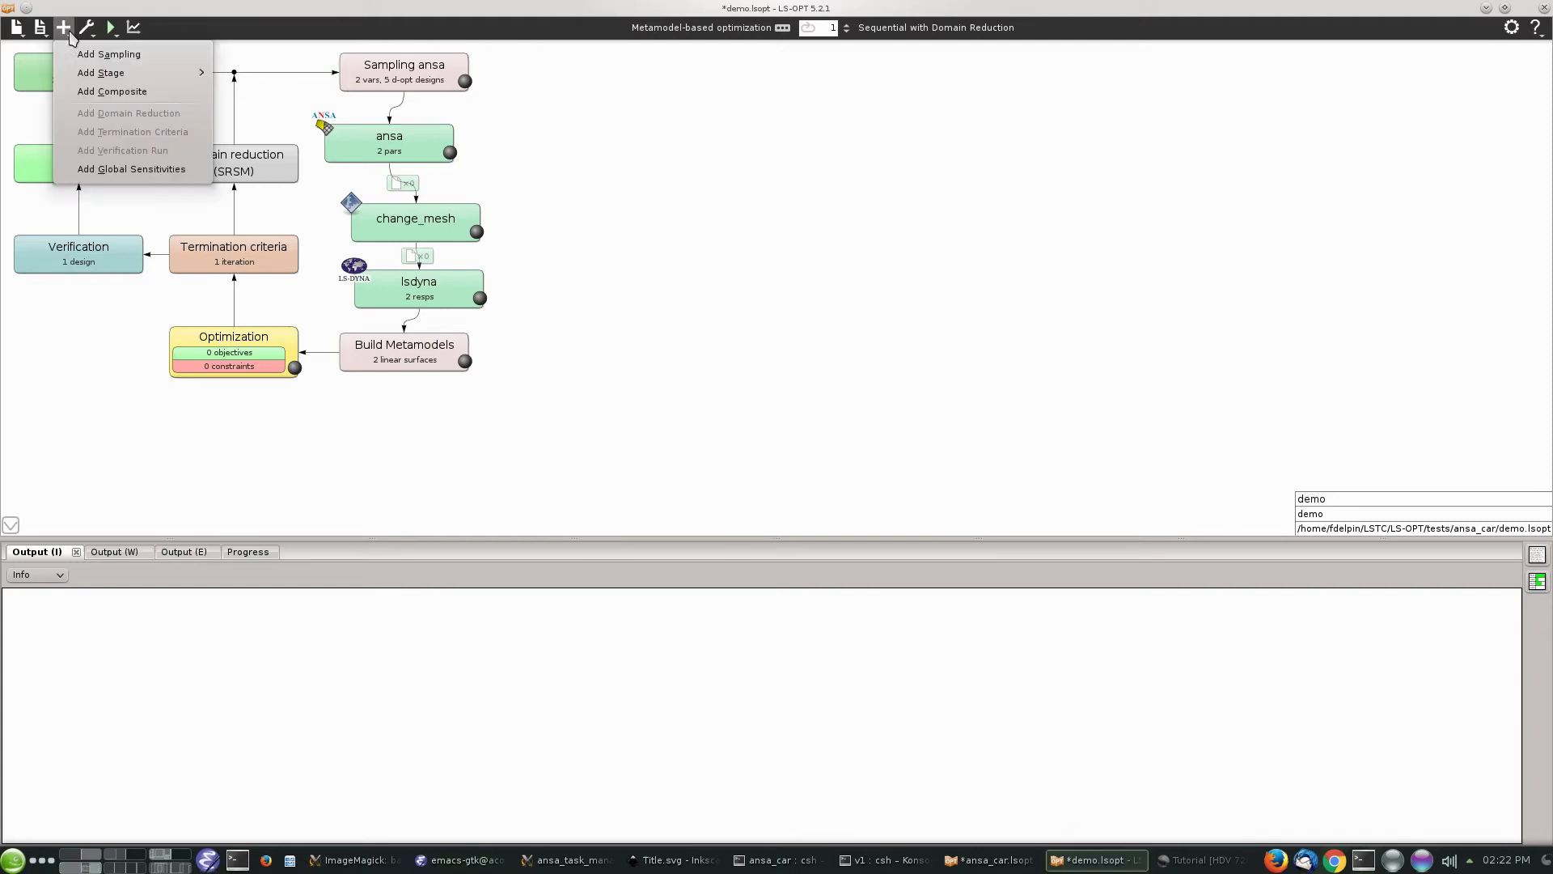
{"action": "left_click", "coordinate": [94, 92]}
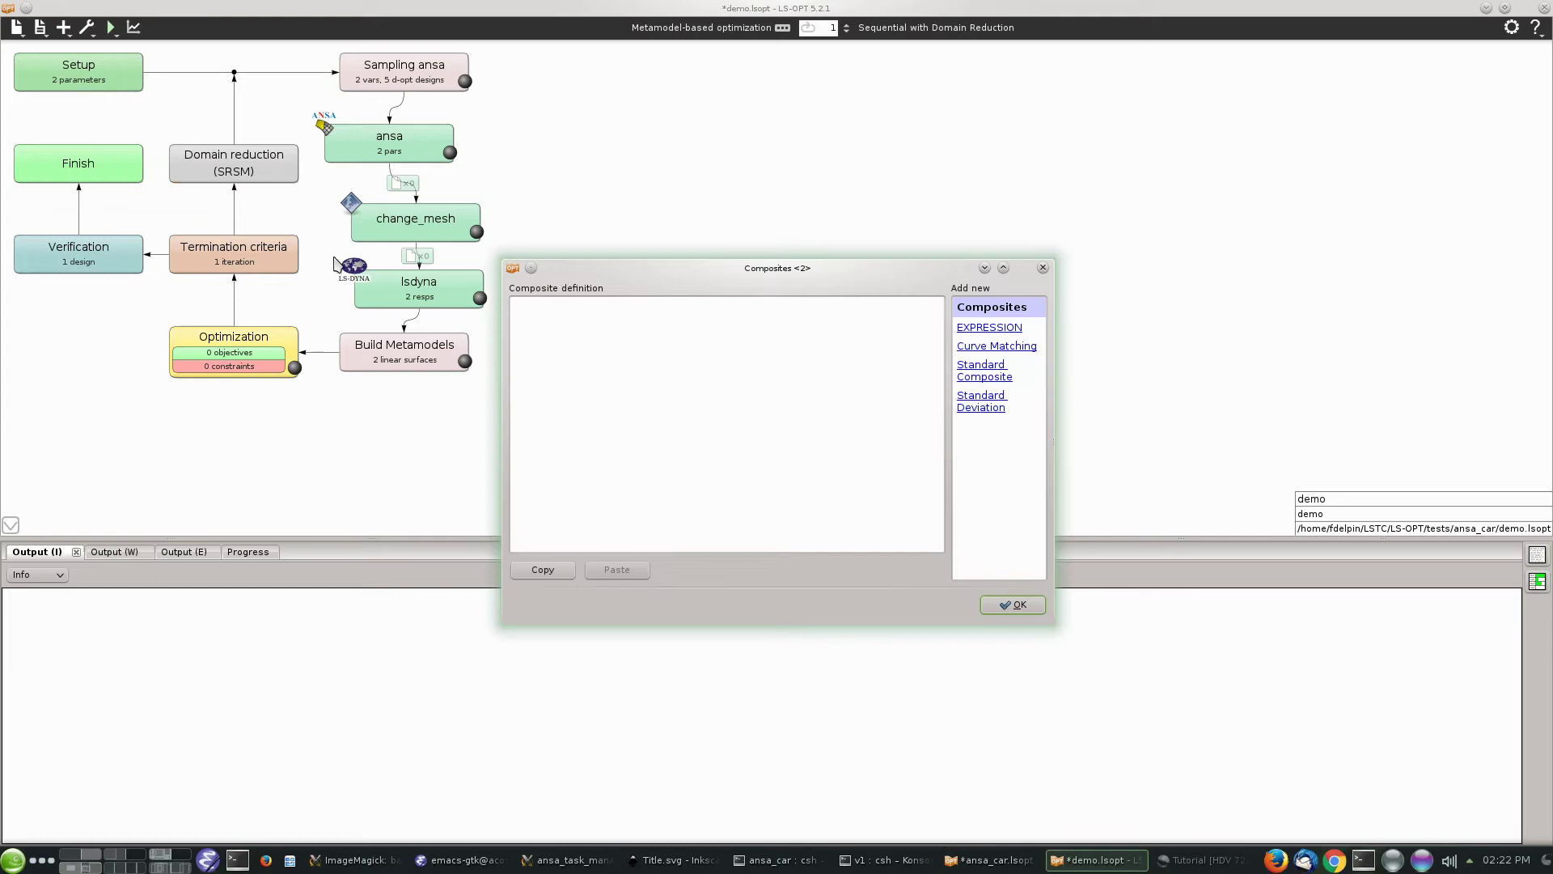
{"action": "left_click", "coordinate": [970, 330]}
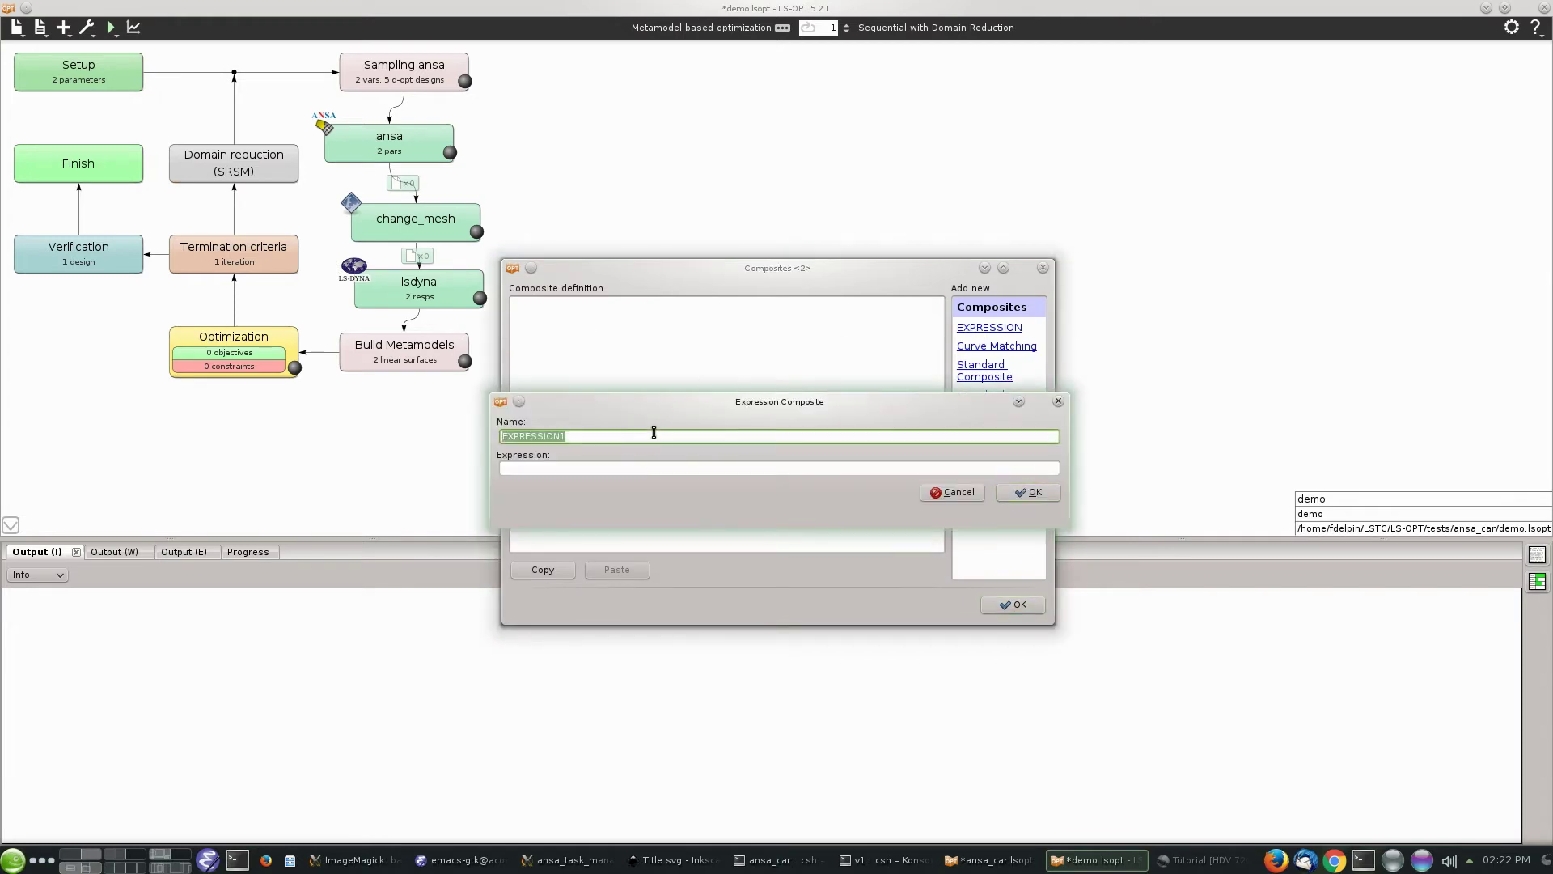
{"action": "type", "text": "LD"}
{"action": "left_click", "coordinate": [652, 469]}
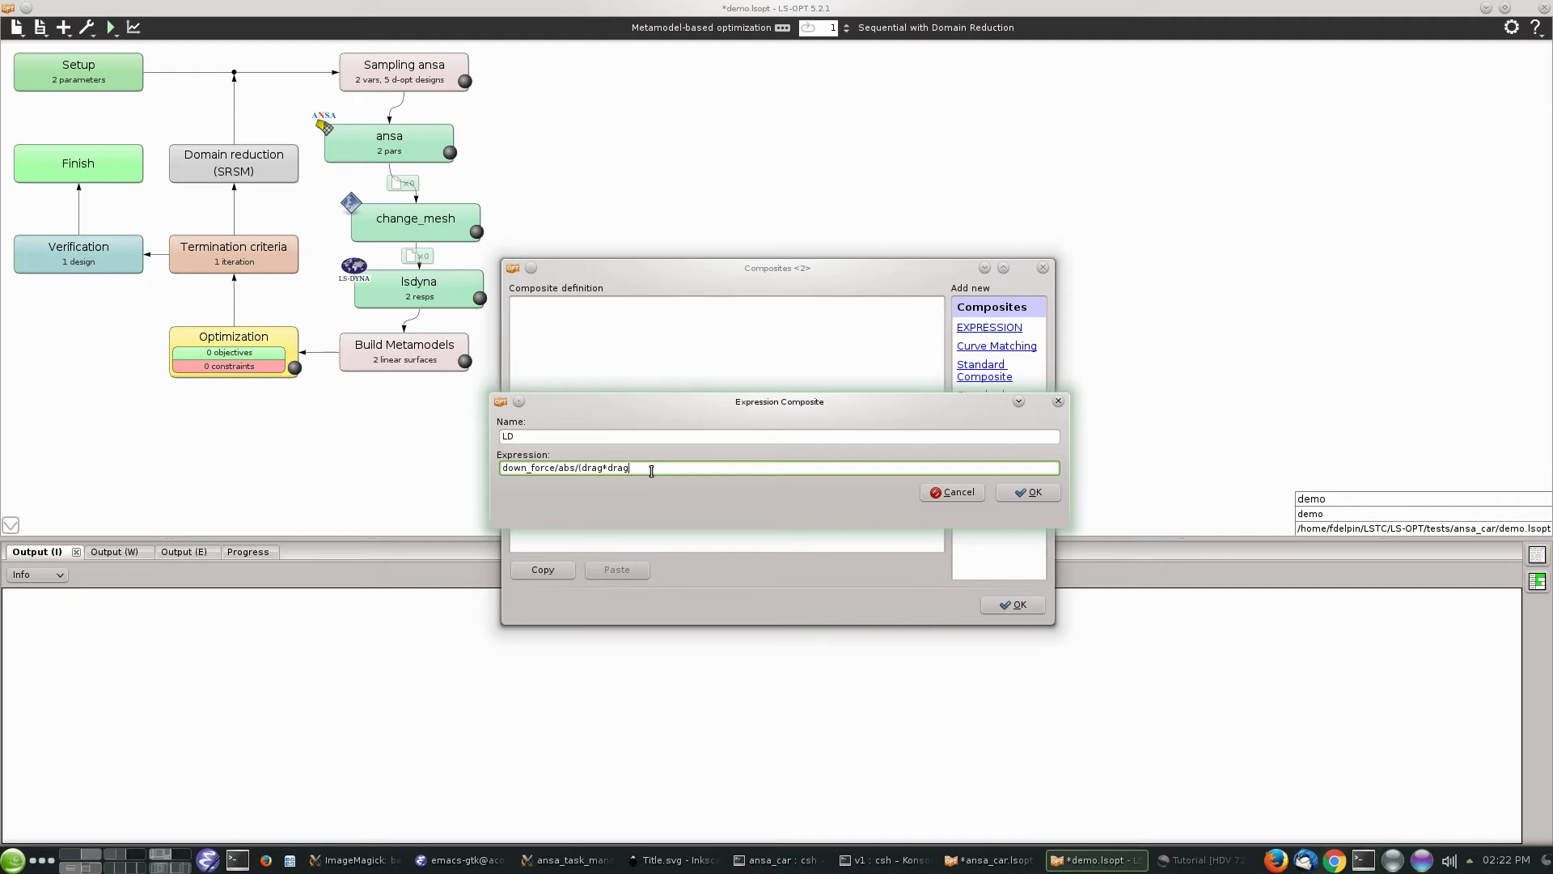
{"action": "left_click", "coordinate": [1029, 492]}
{"action": "left_click", "coordinate": [1018, 606]}
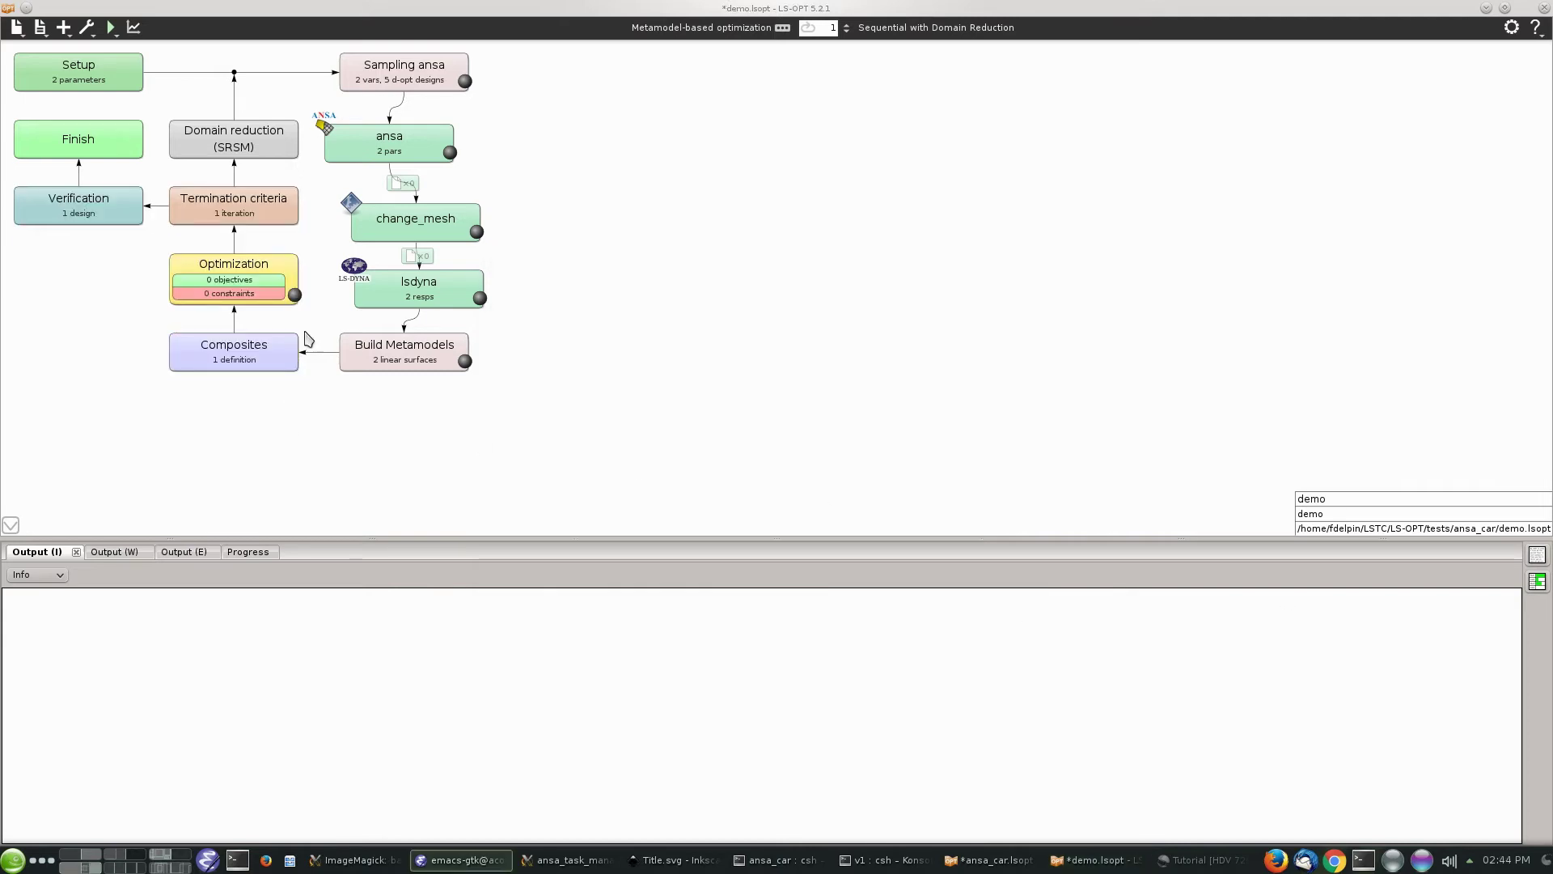
Set the Termination Criteria's maximum number of iterations to 5.
{"action": "double_click", "coordinate": [254, 208]}
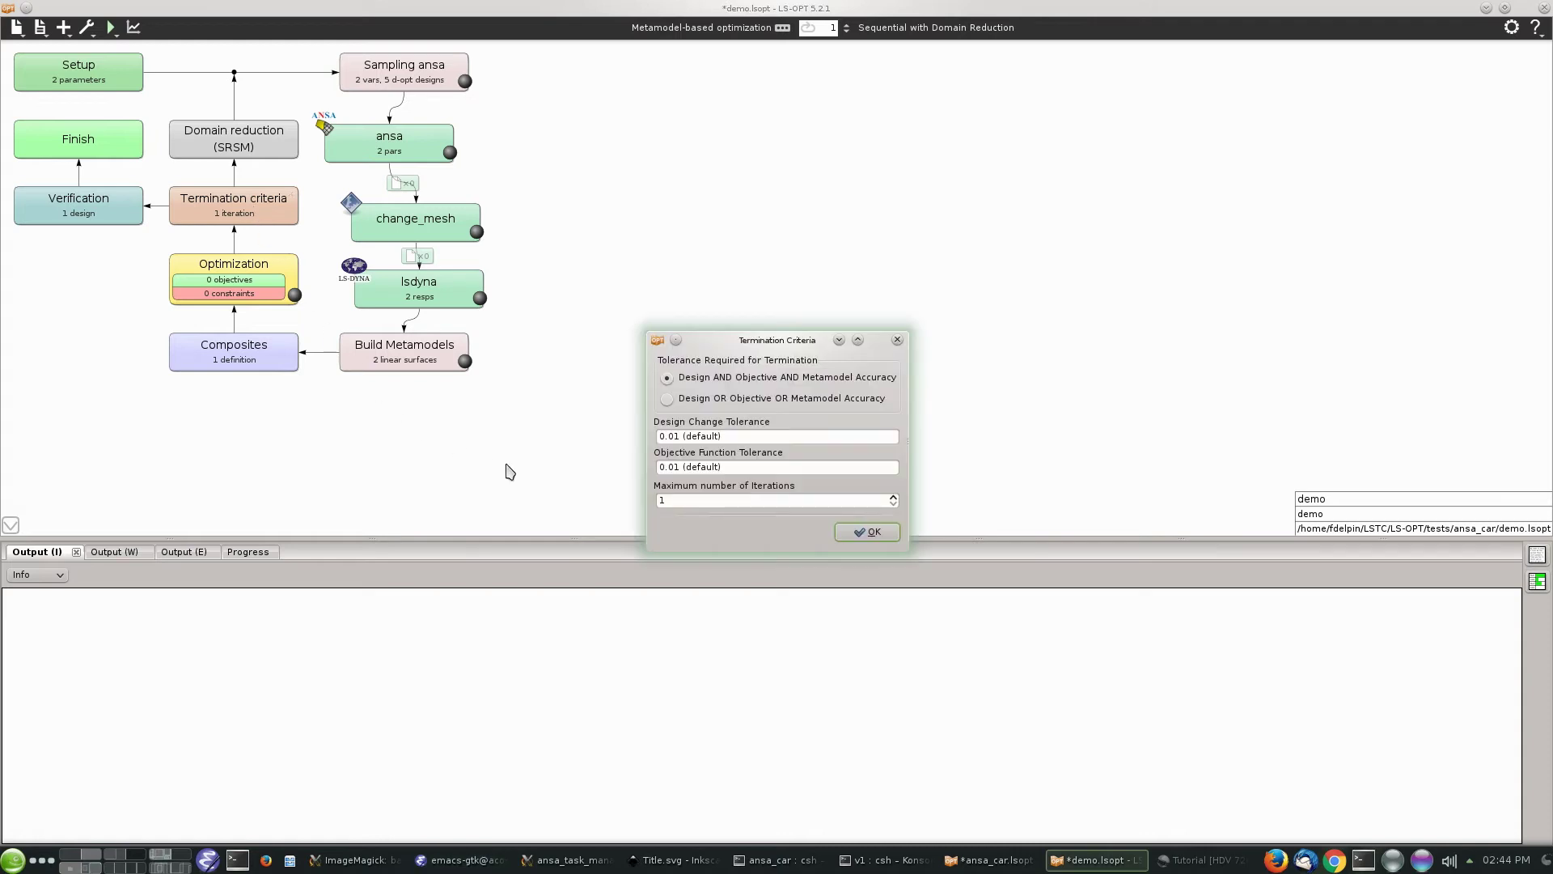
{"action": "left_click", "coordinate": [672, 503]}
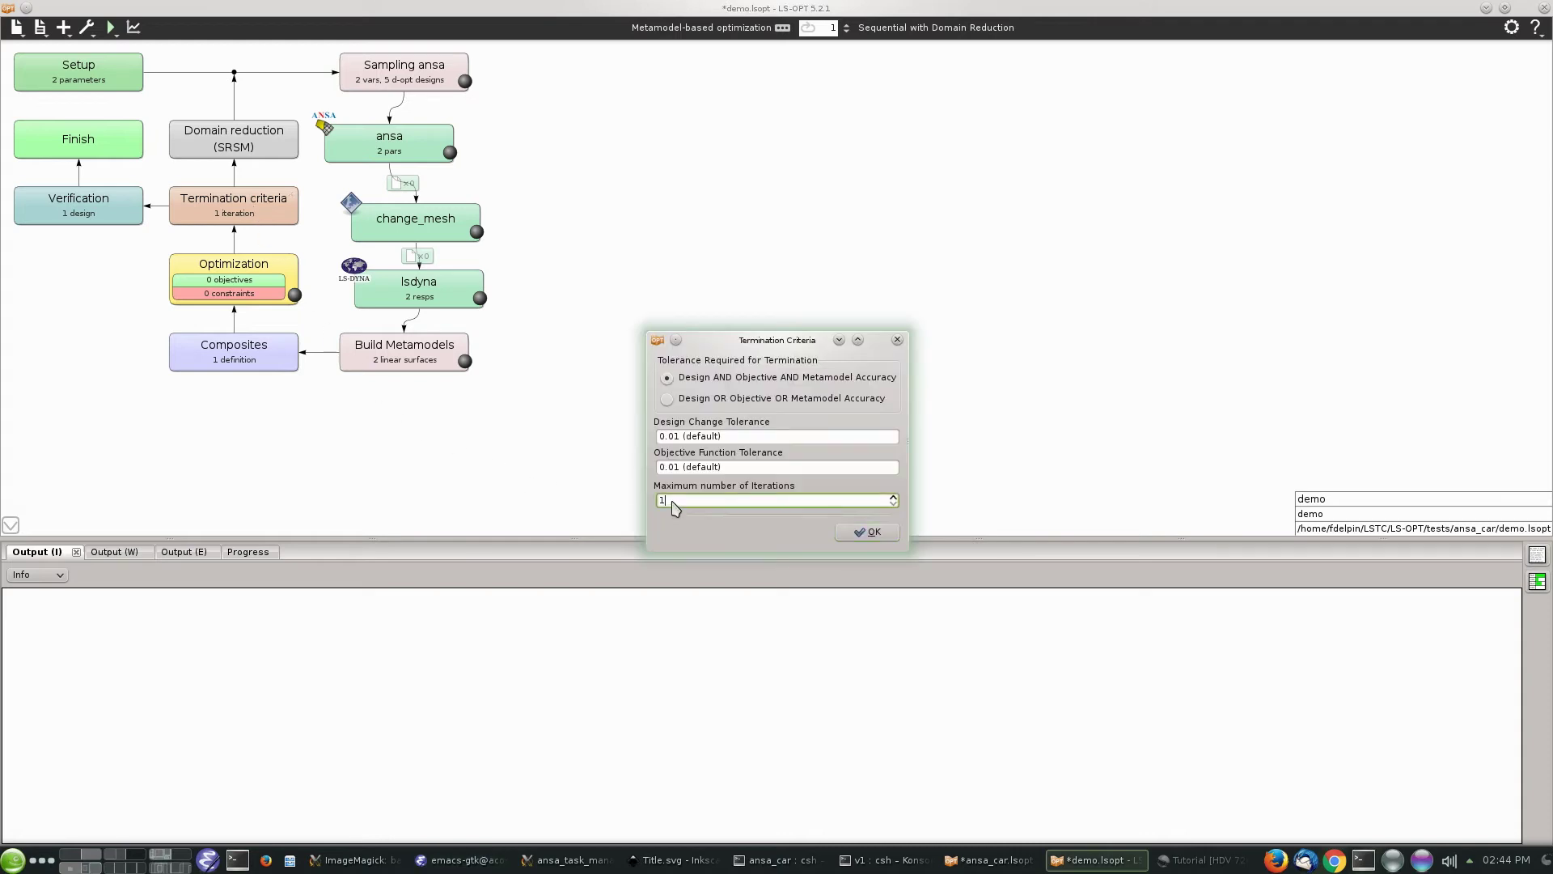
{"action": "type", "text": "5"}
{"action": "left_click", "coordinate": [865, 531]}
Add the LD composite as the optimization objective and set it to maximize.
{"action": "double_click", "coordinate": [259, 276]}
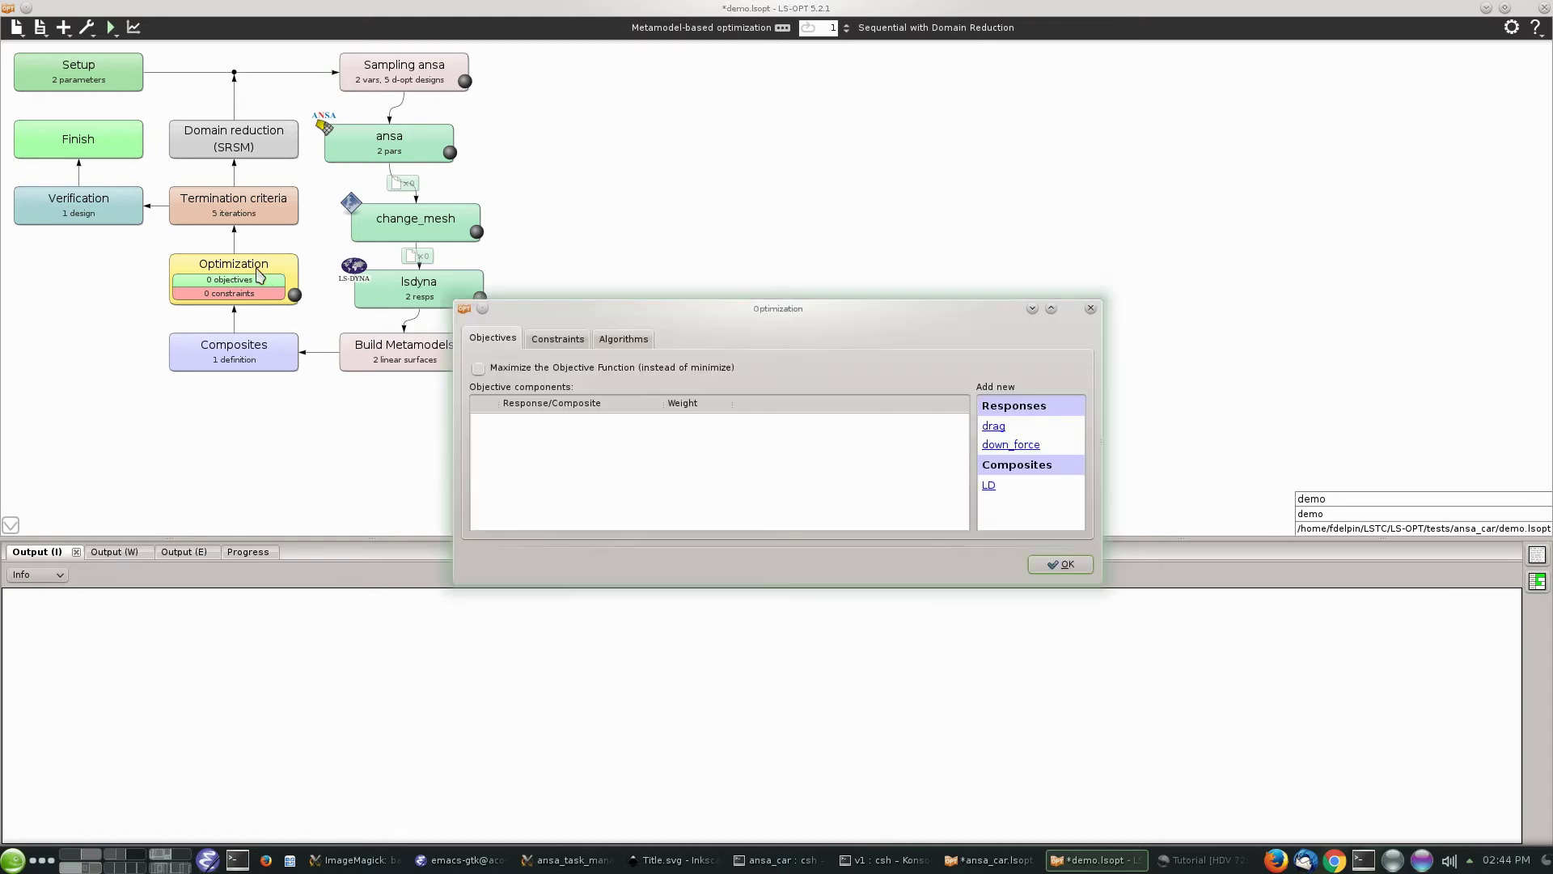
{"action": "left_click", "coordinate": [989, 486]}
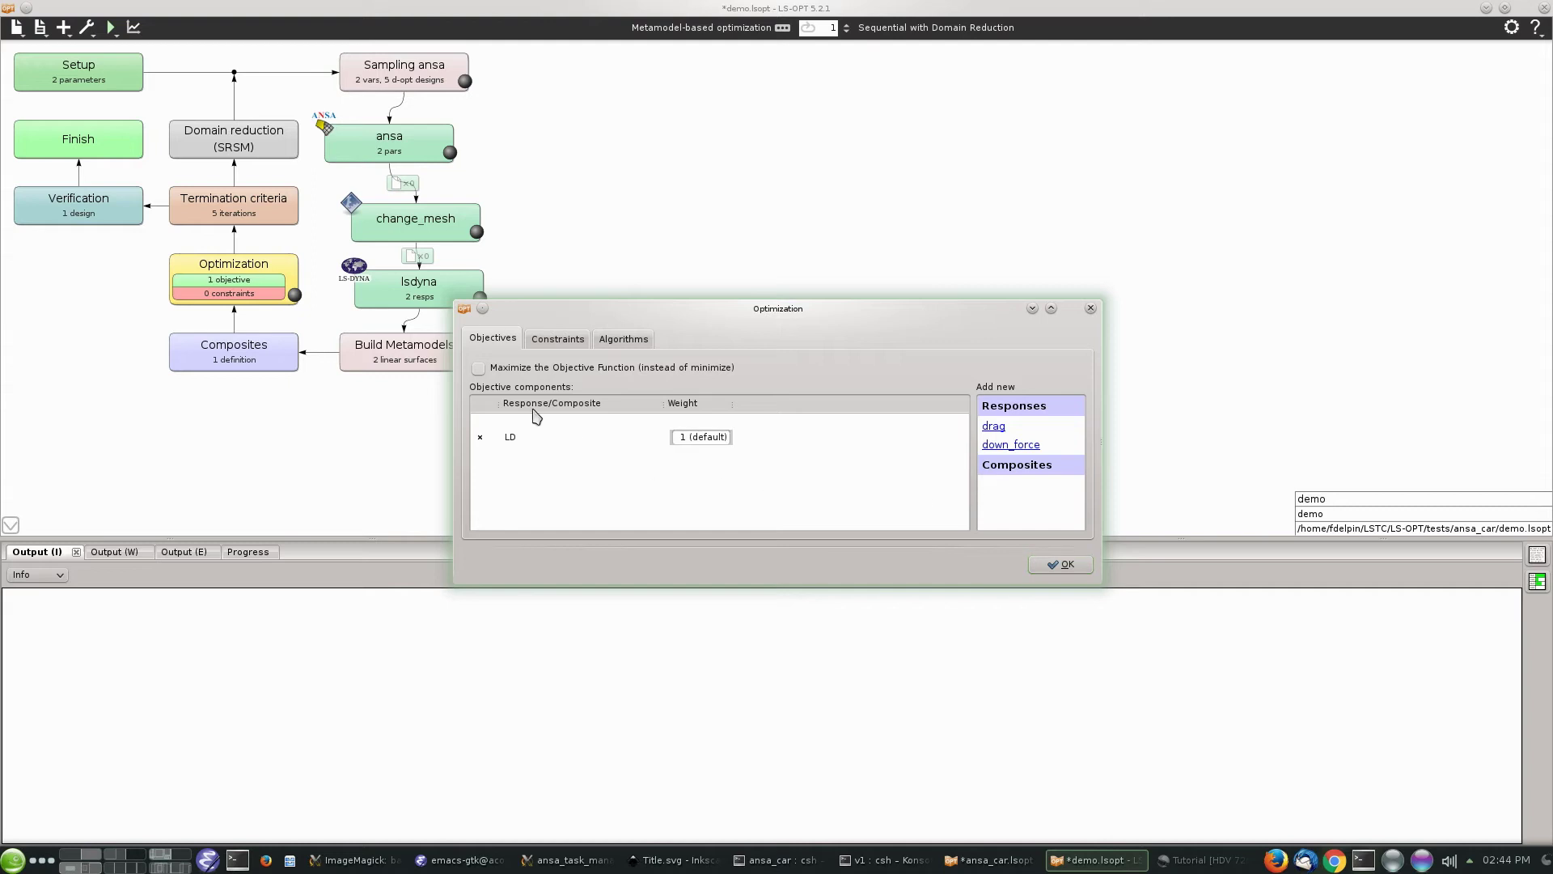
{"action": "left_click", "coordinate": [502, 369]}
{"action": "left_click", "coordinate": [1058, 566]}
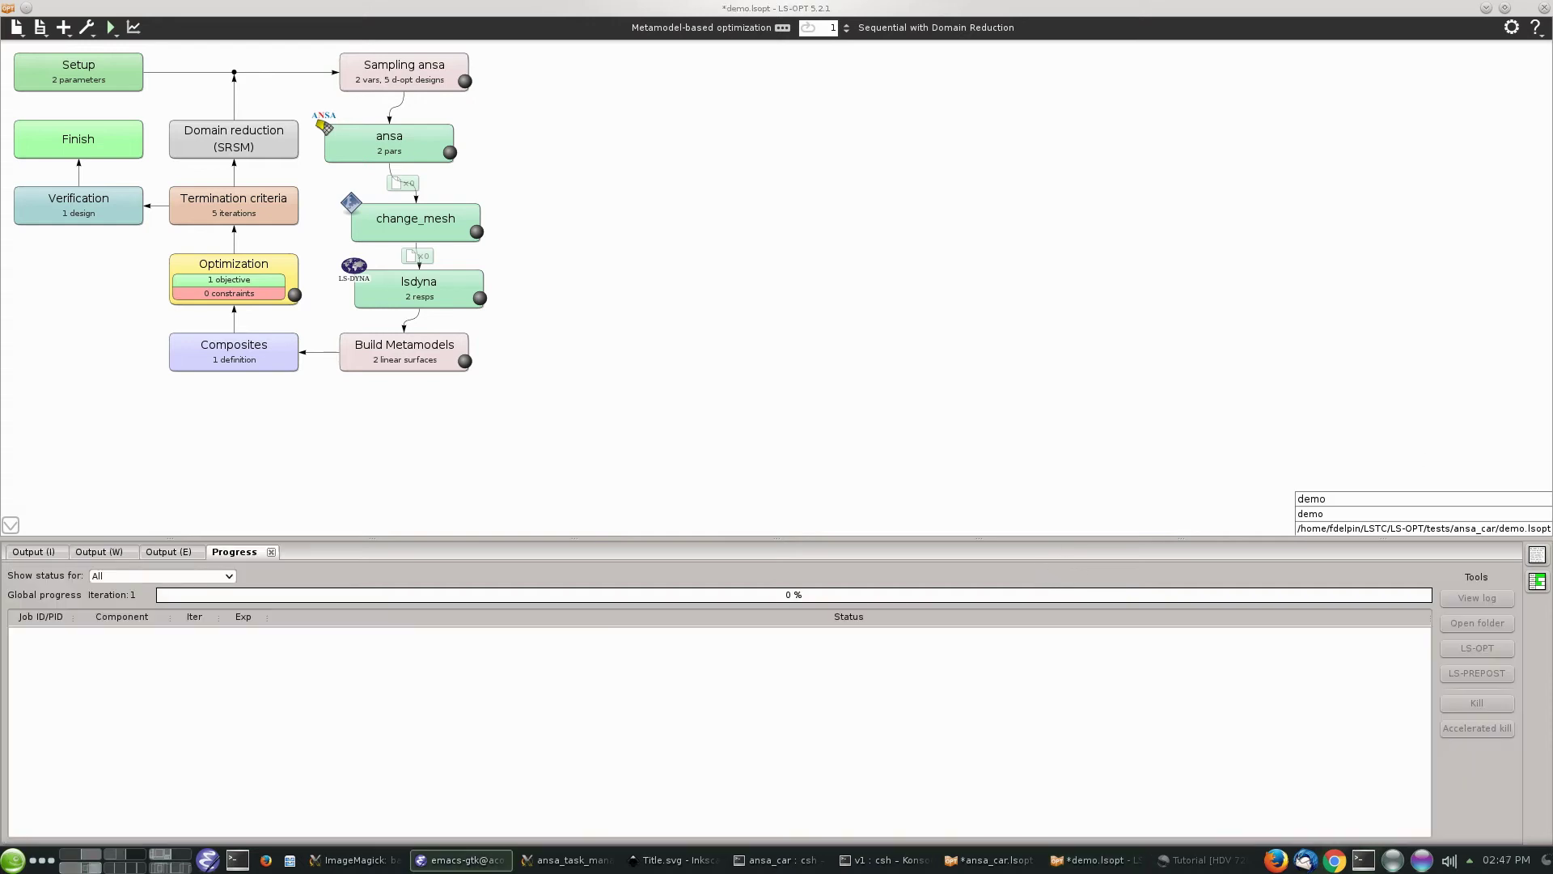
Set the ansa stage's Model Database to ${LSPROJHOME}/ansa_car.ansa.
{"action": "left_click", "coordinate": [412, 147]}
{"action": "double_click", "coordinate": [413, 147]}
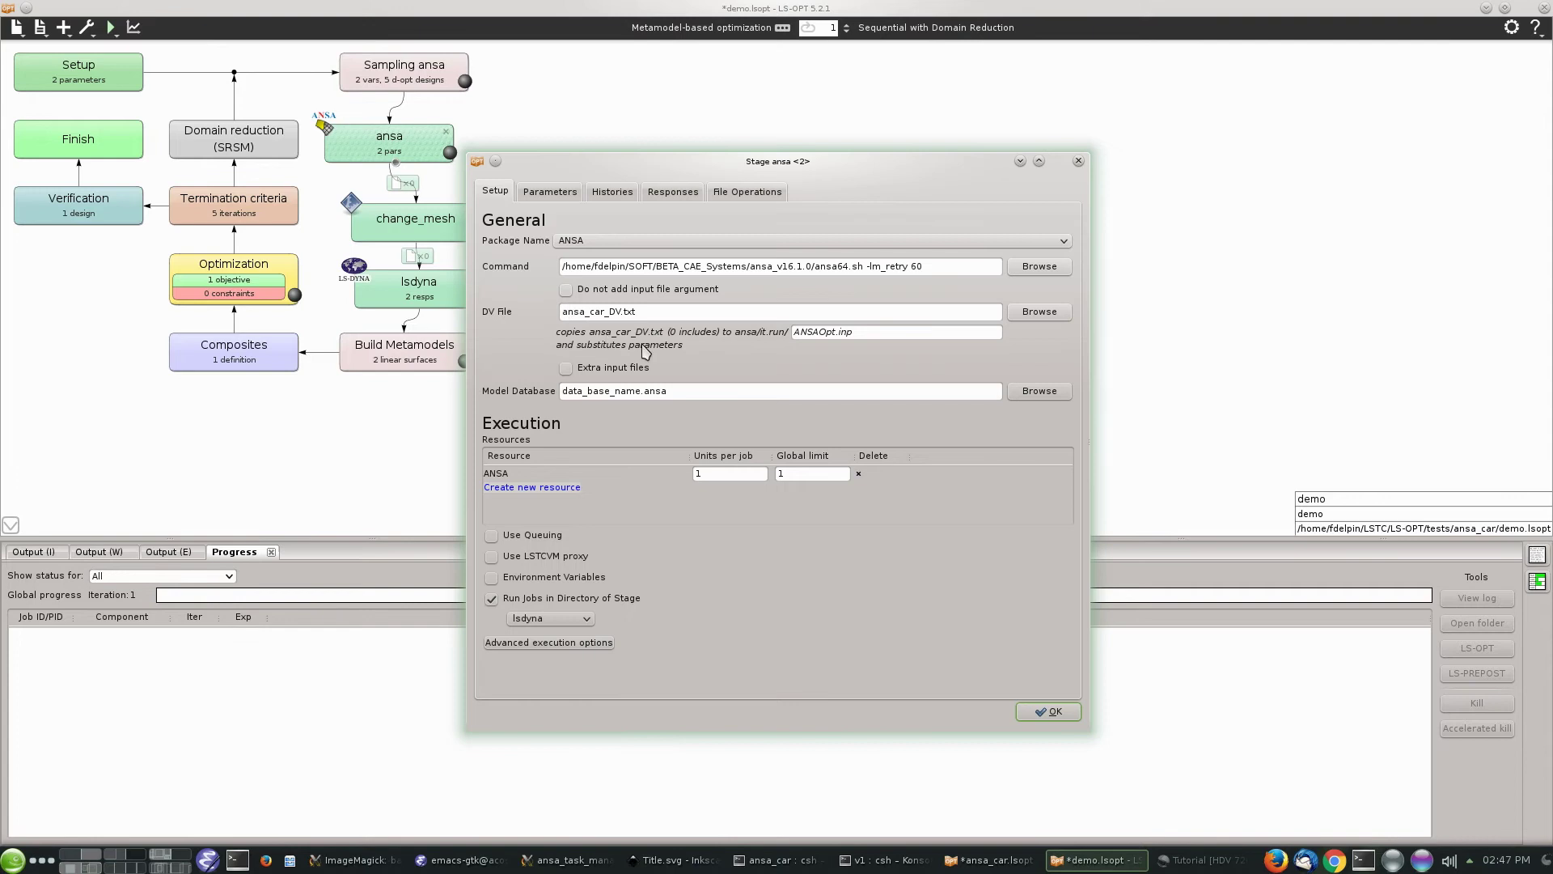
{"action": "left_click", "coordinate": [1034, 400]}
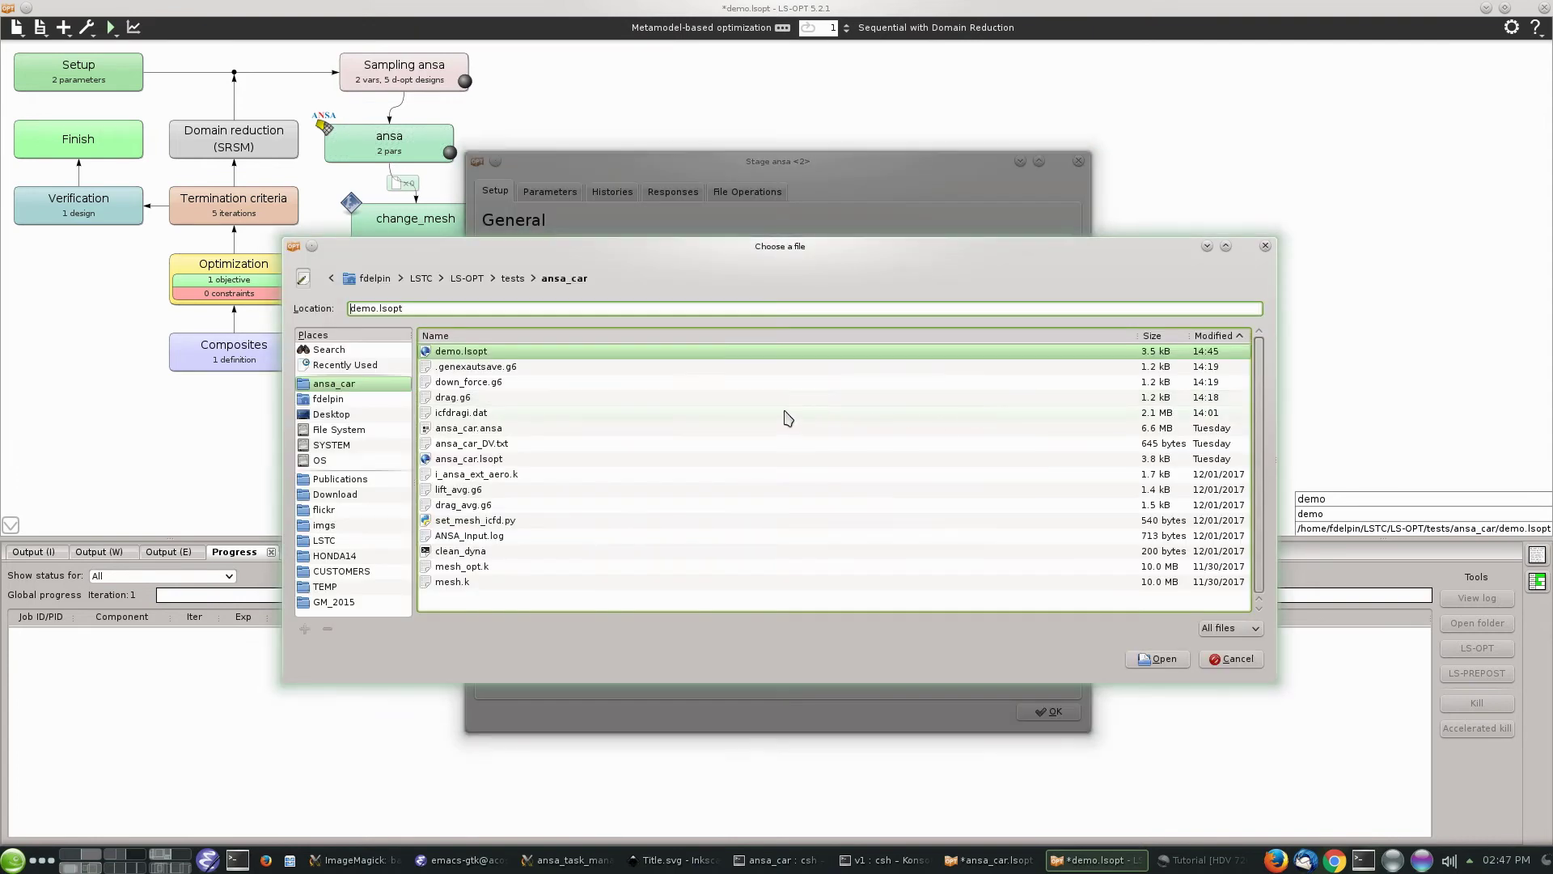
{"action": "left_click", "coordinate": [510, 443]}
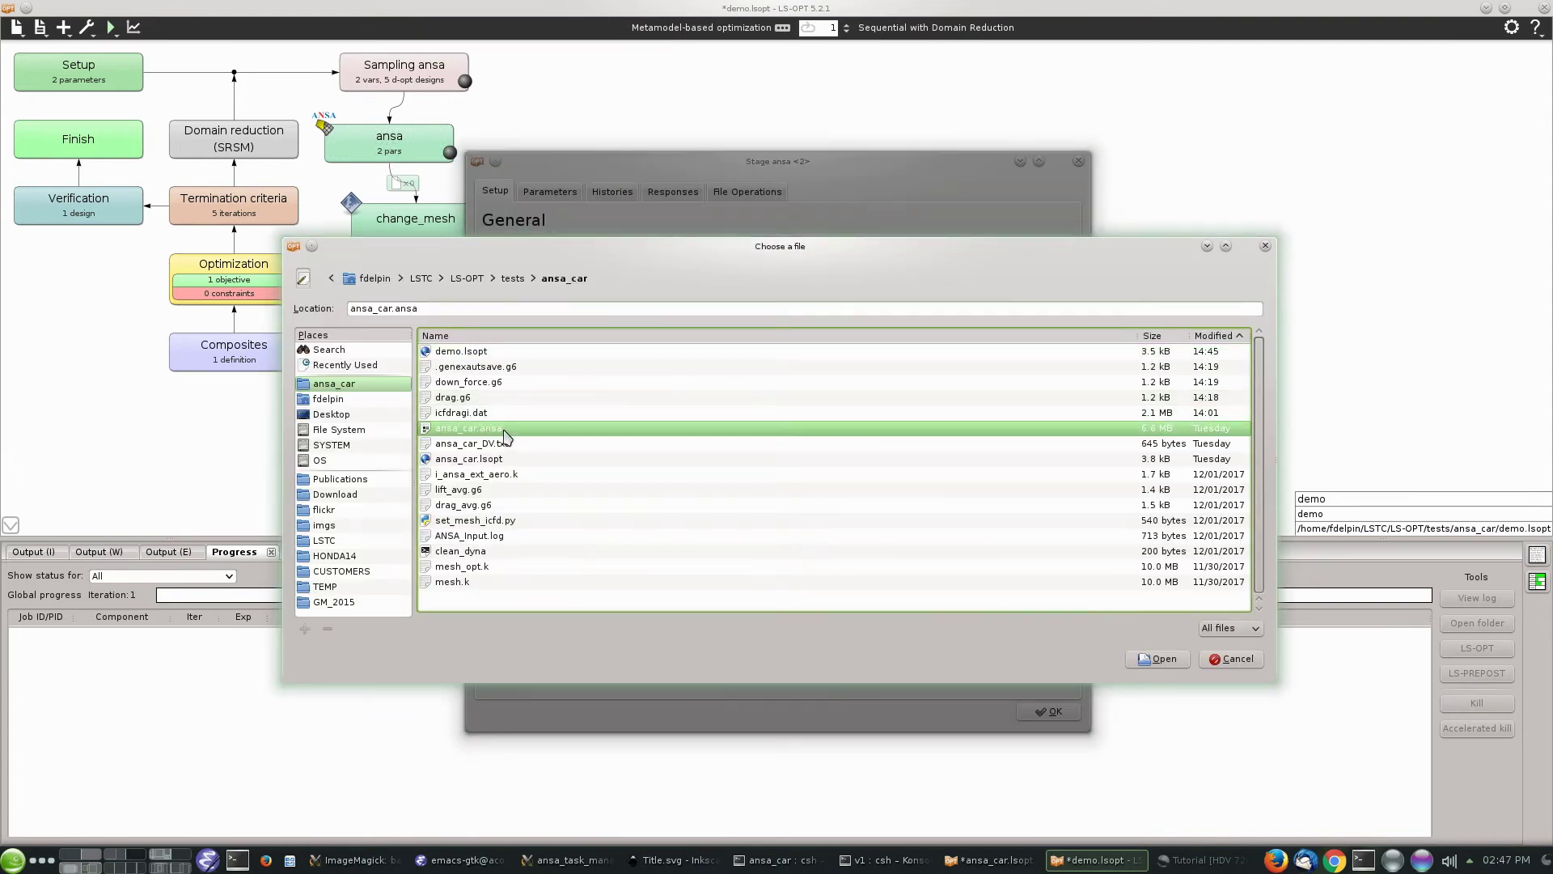
{"action": "left_click", "coordinate": [1157, 660]}
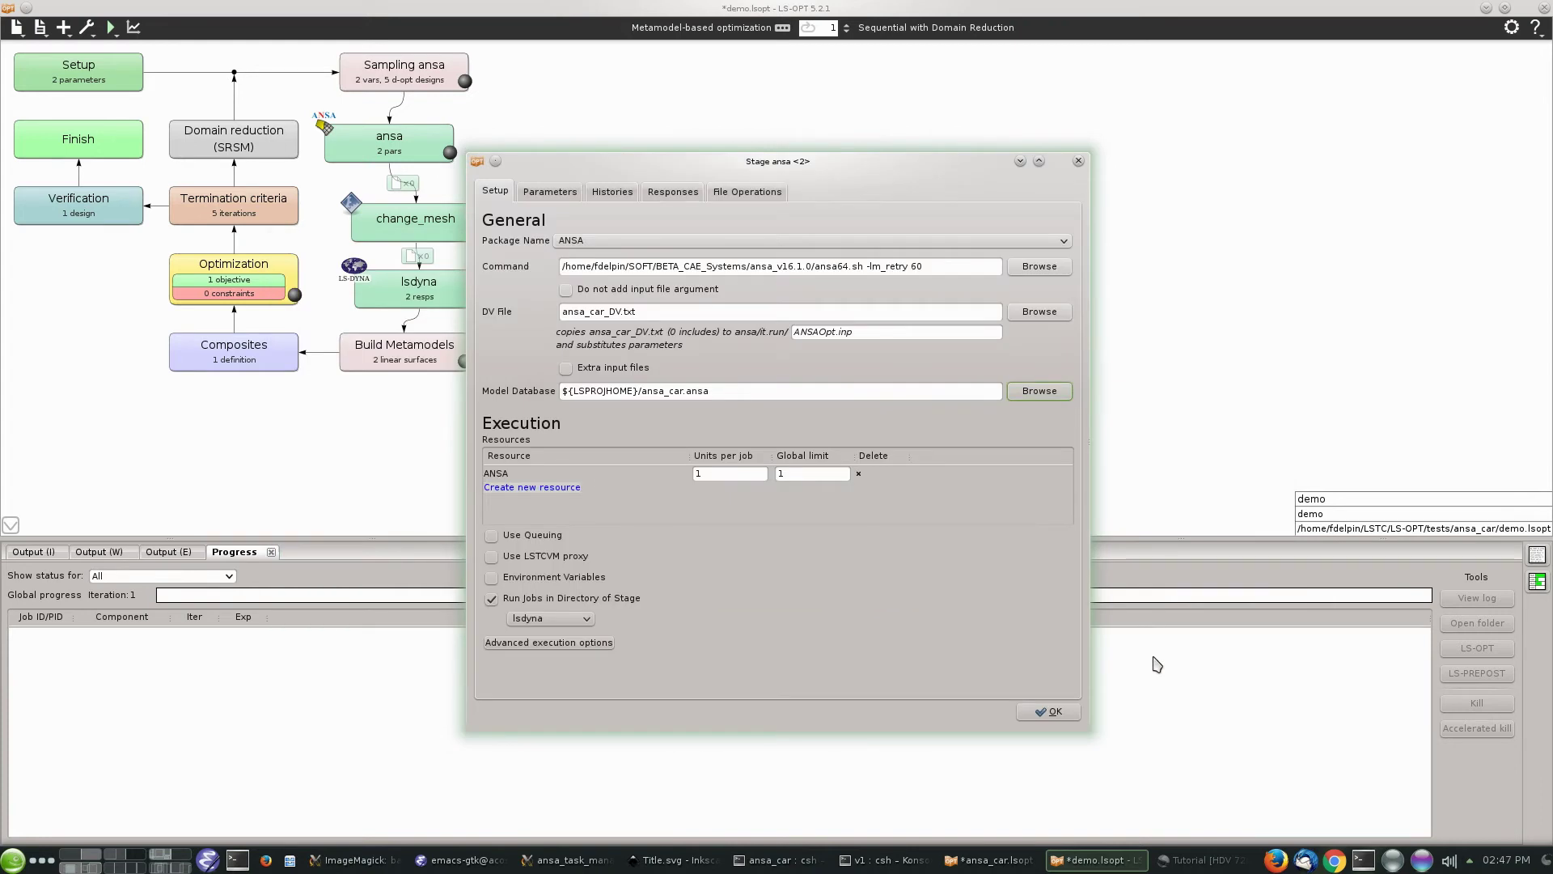
{"action": "left_click", "coordinate": [1050, 711]}
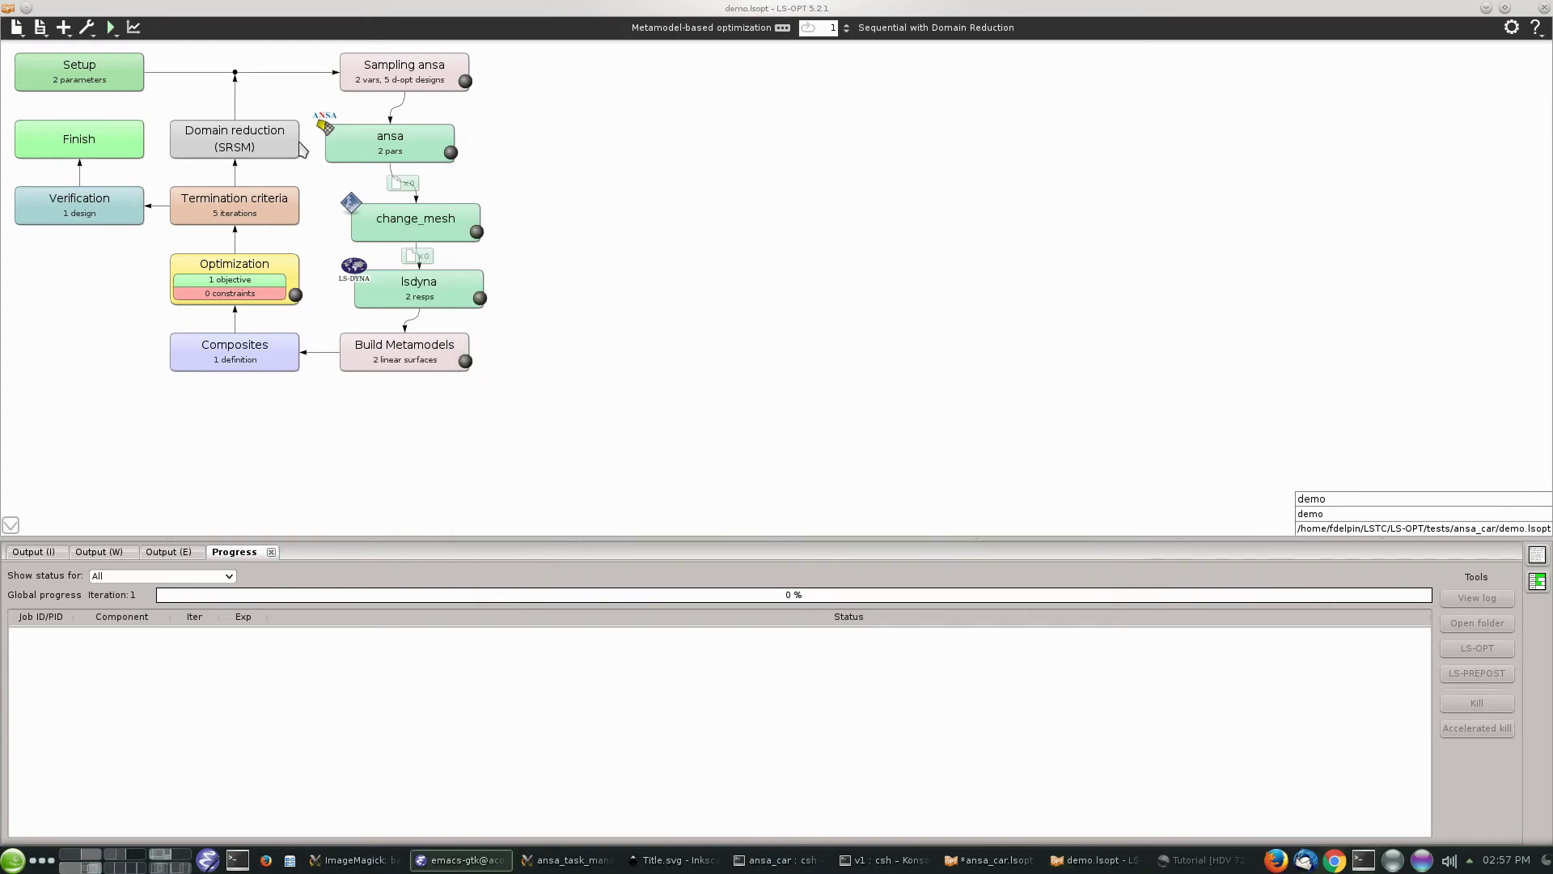
Launch a Baseline Run and follow it until progress reaches 100% through iteration 6.
{"action": "left_click", "coordinate": [113, 29]}
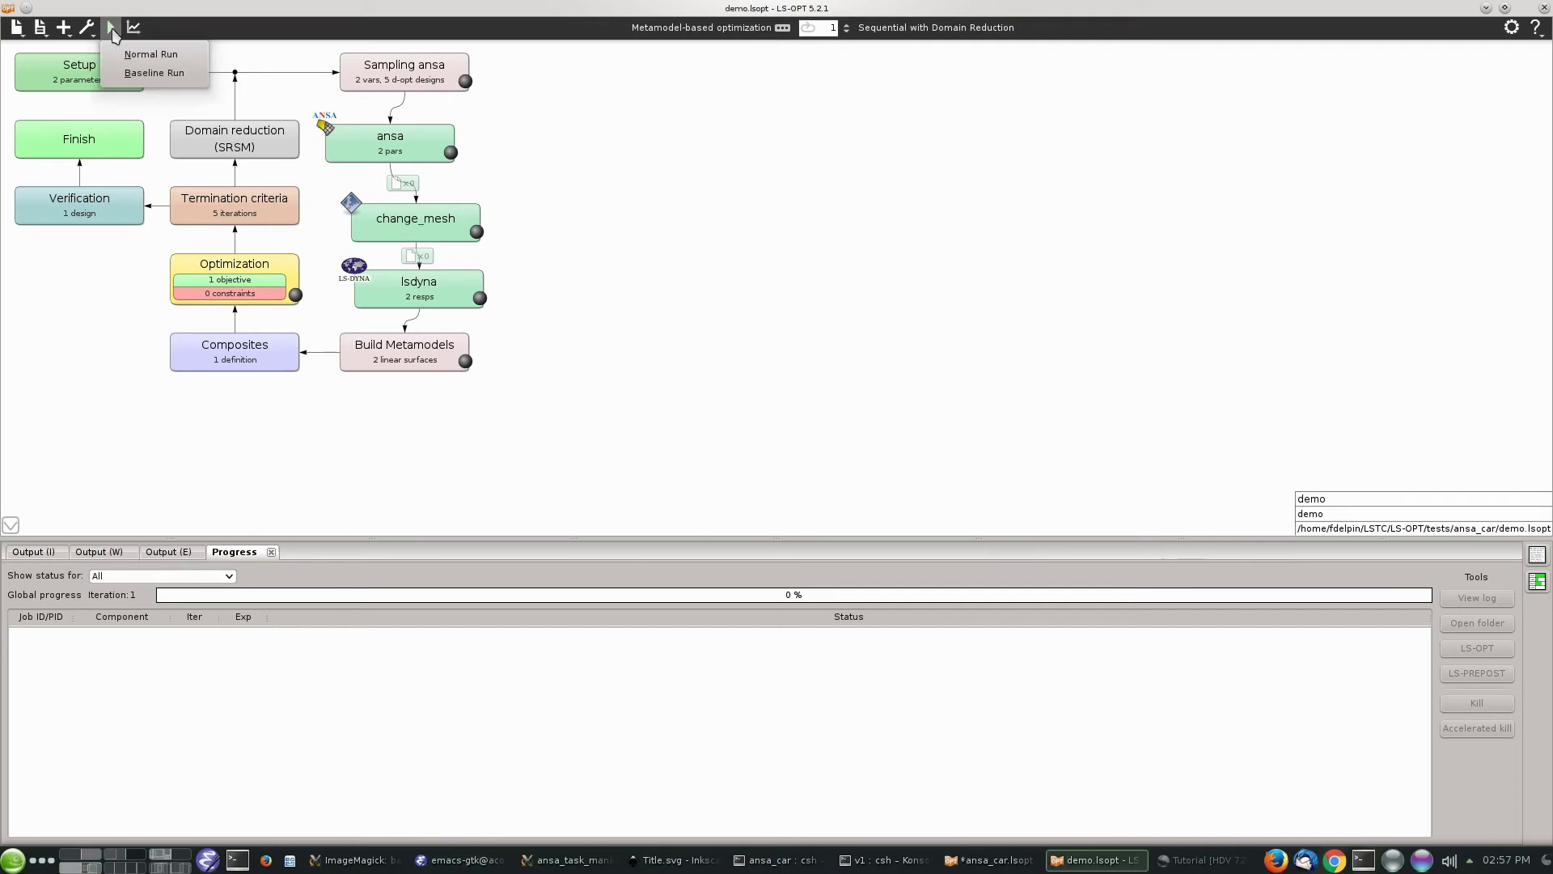
{"action": "left_click", "coordinate": [140, 75]}
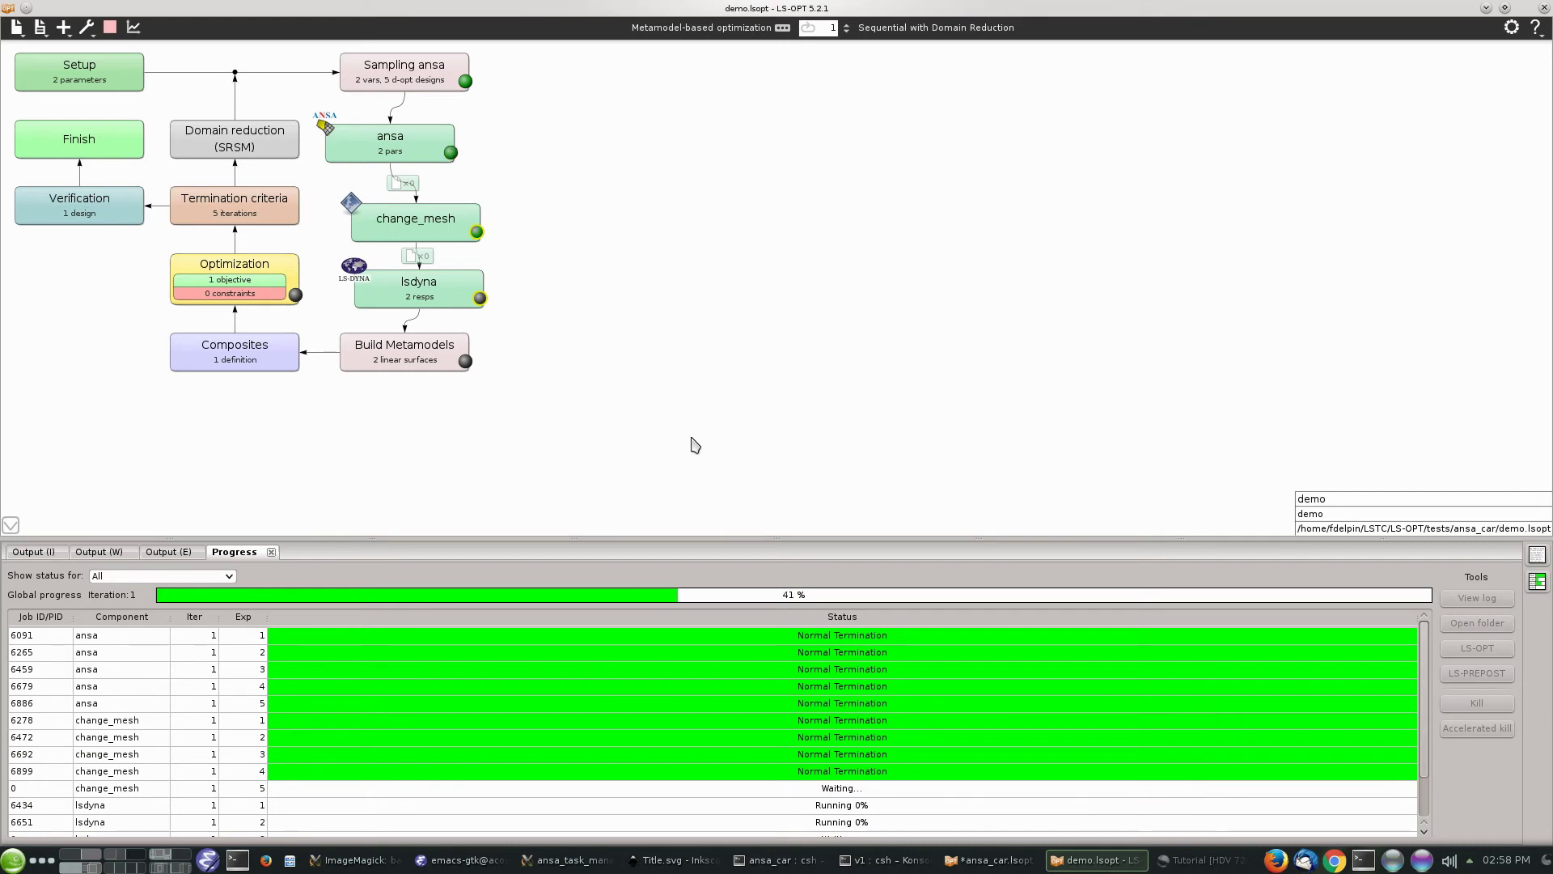
{"action": "scroll", "coordinate": [1018, 703], "scroll_direction": "down", "scroll_amount": 1}
{"action": "scroll", "coordinate": [1016, 706], "scroll_direction": "down", "scroll_amount": 1}
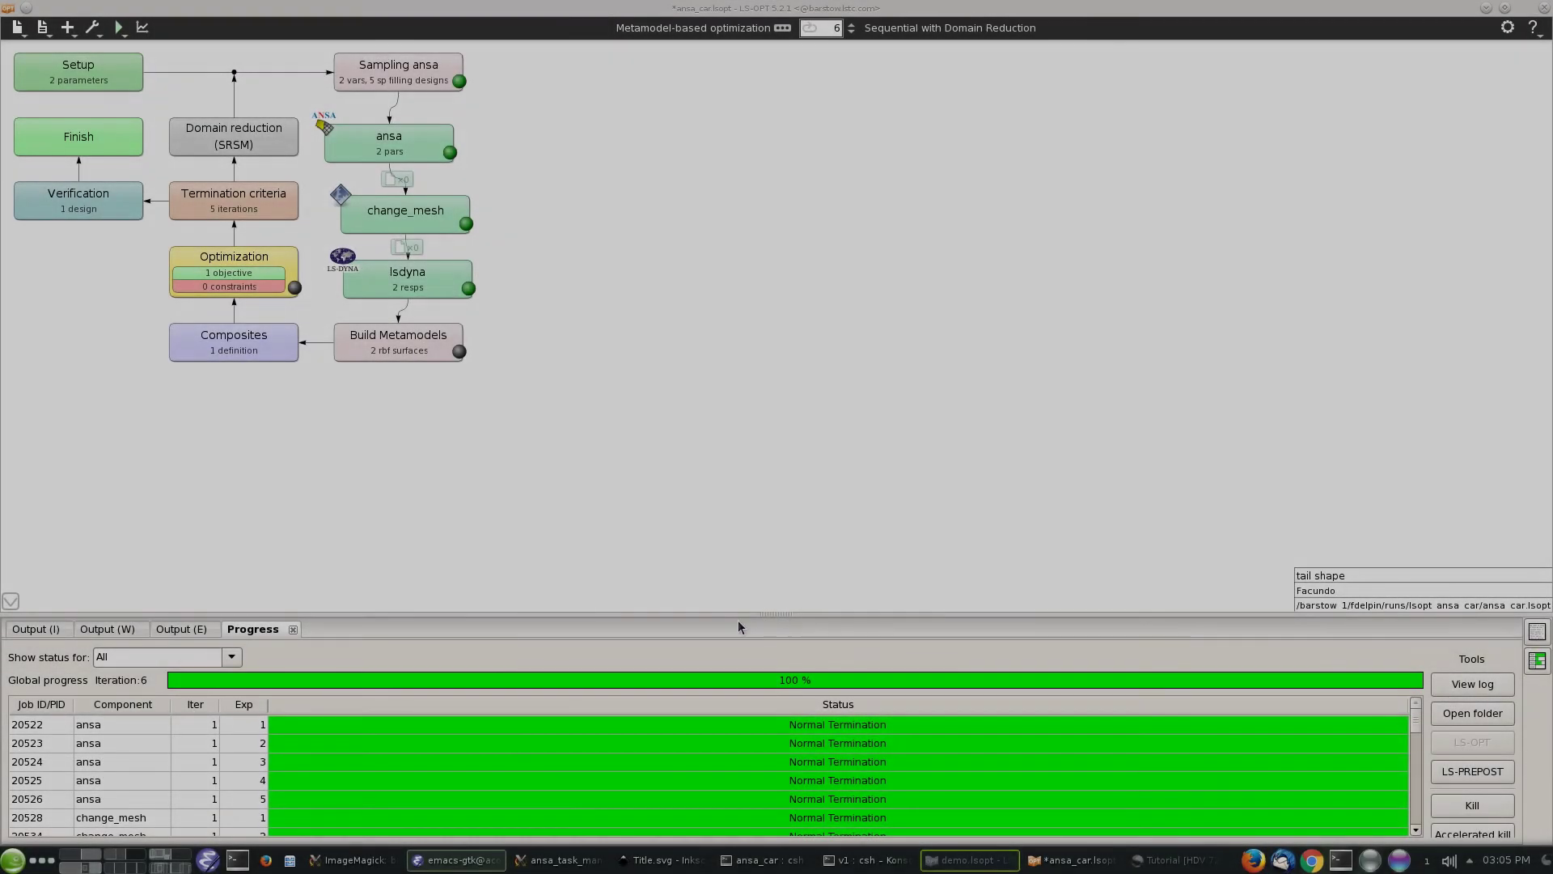
Review the job statuses in the Progress table, then bring up the New plot dialog.
{"action": "scroll", "coordinate": [750, 765], "scroll_direction": "down", "scroll_amount": 10}
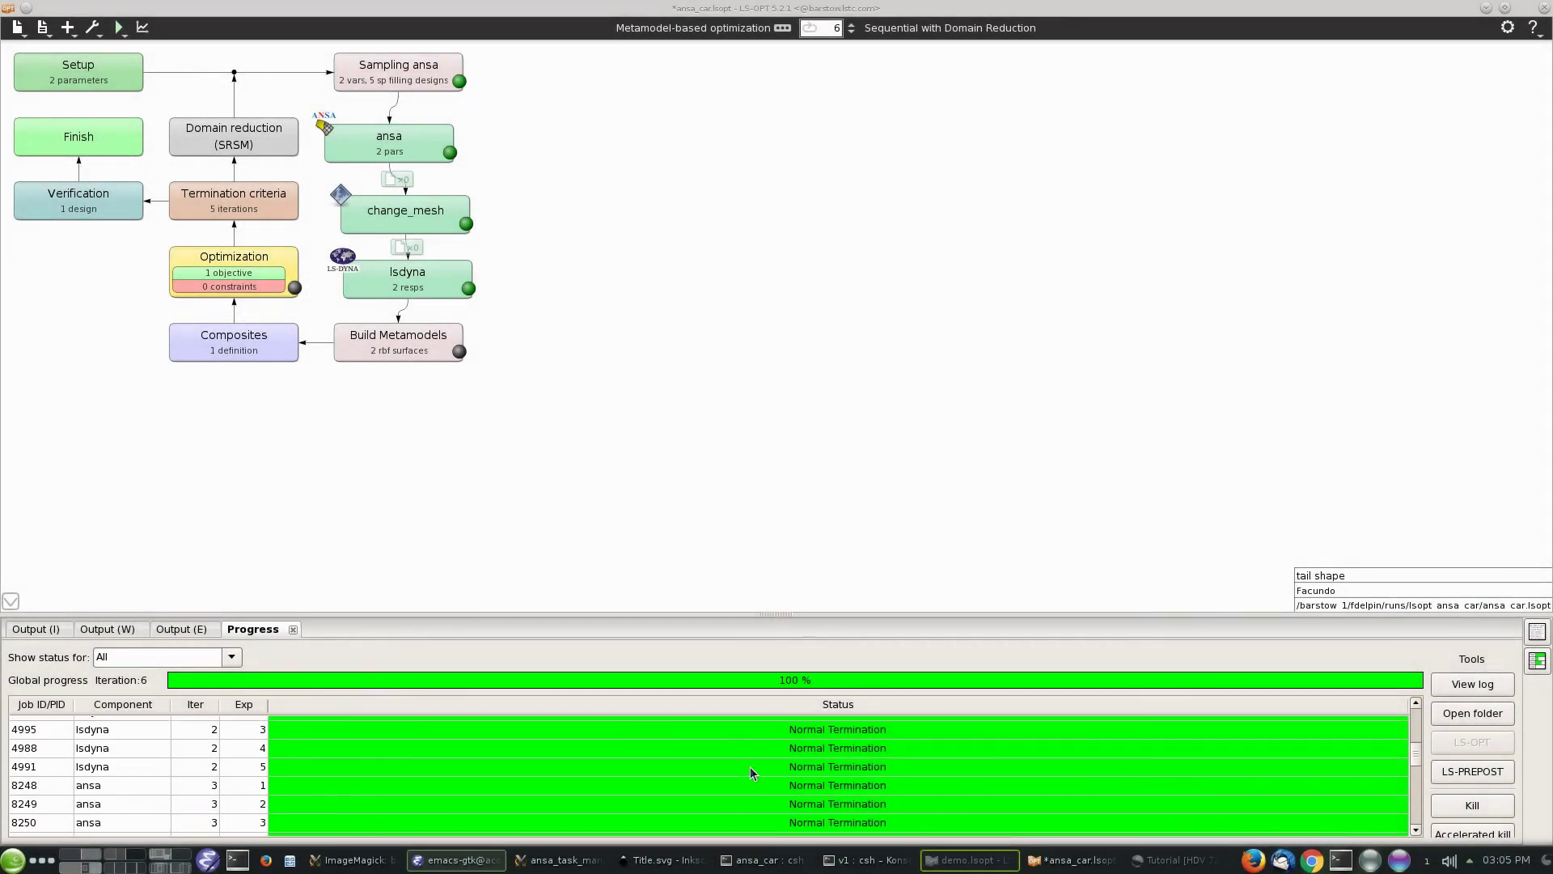
{"action": "scroll", "coordinate": [750, 773], "scroll_direction": "down", "scroll_amount": 7}
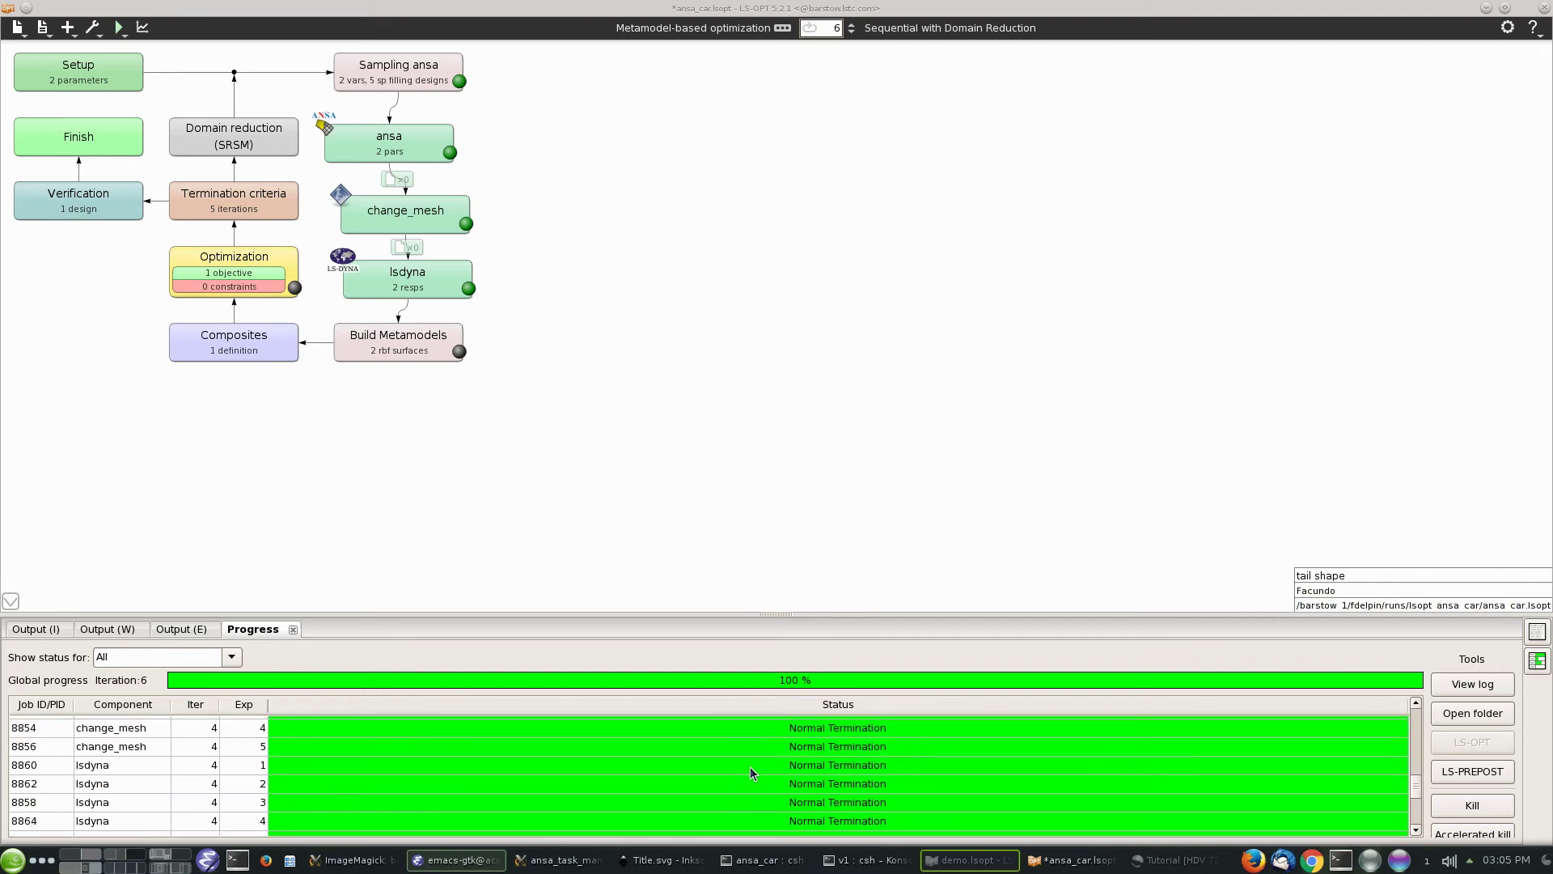
{"action": "scroll", "coordinate": [750, 767], "scroll_direction": "down", "scroll_amount": 5}
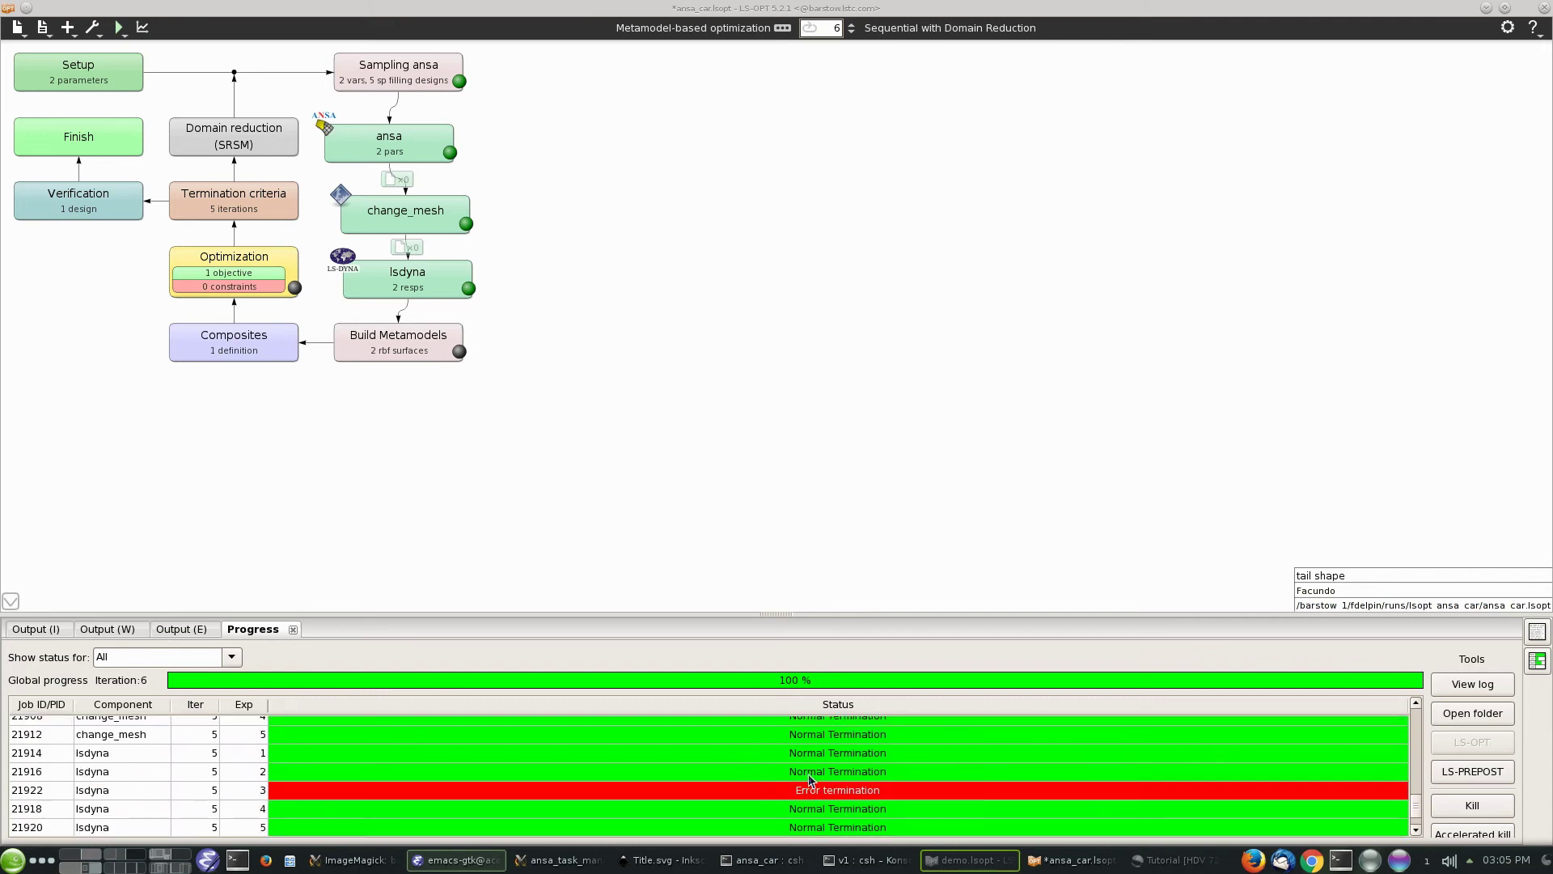
{"action": "scroll", "coordinate": [823, 792], "scroll_direction": "down", "scroll_amount": 1}
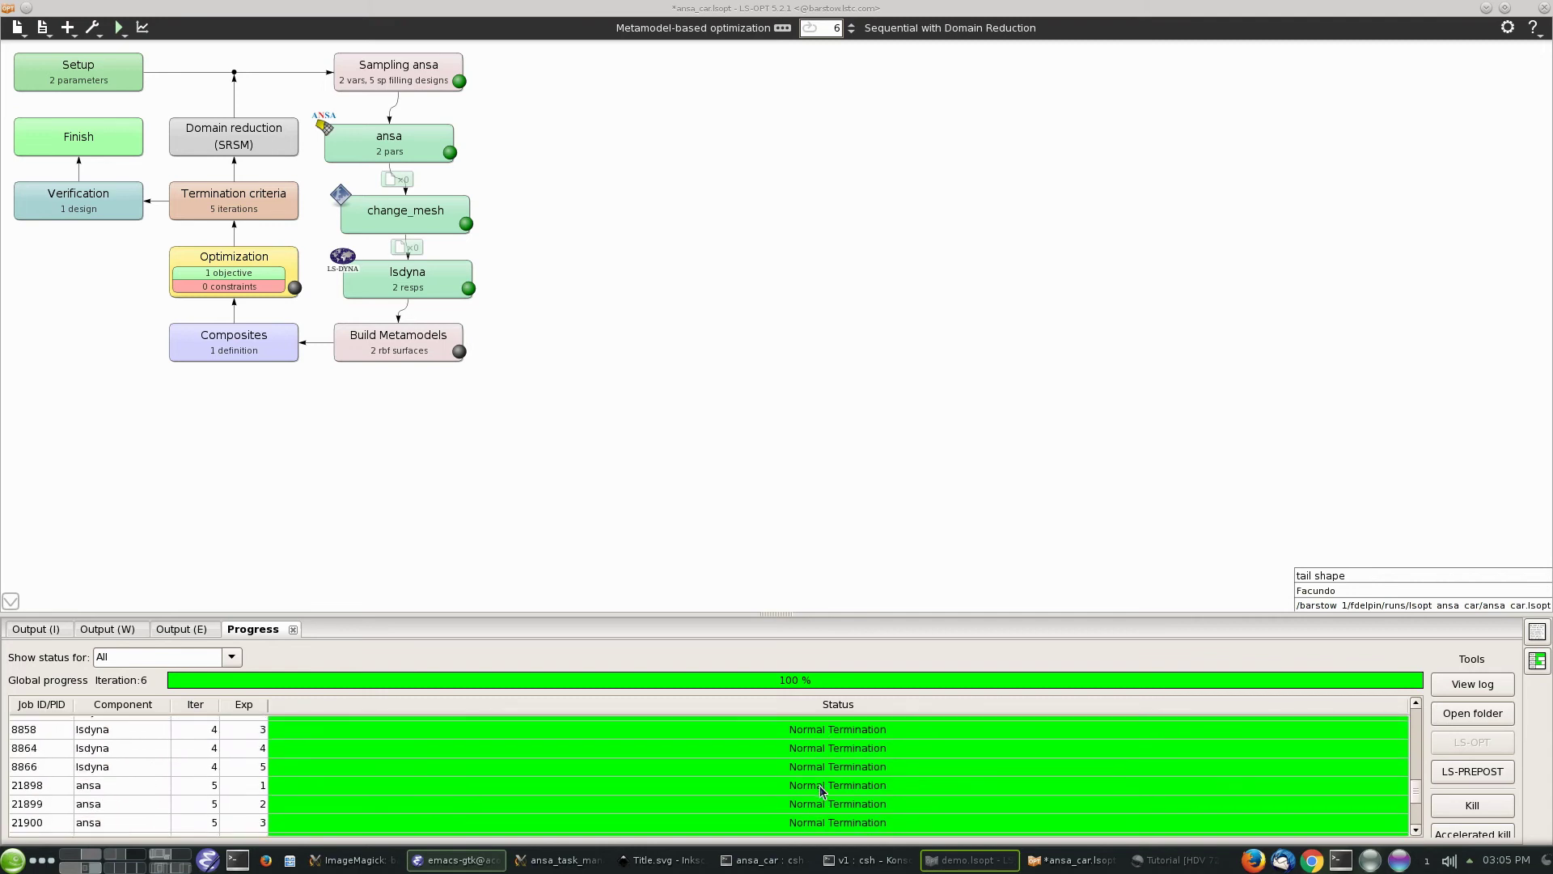
{"action": "scroll", "coordinate": [819, 785], "scroll_direction": "up", "scroll_amount": 8}
{"action": "scroll", "coordinate": [818, 785], "scroll_direction": "up", "scroll_amount": 10}
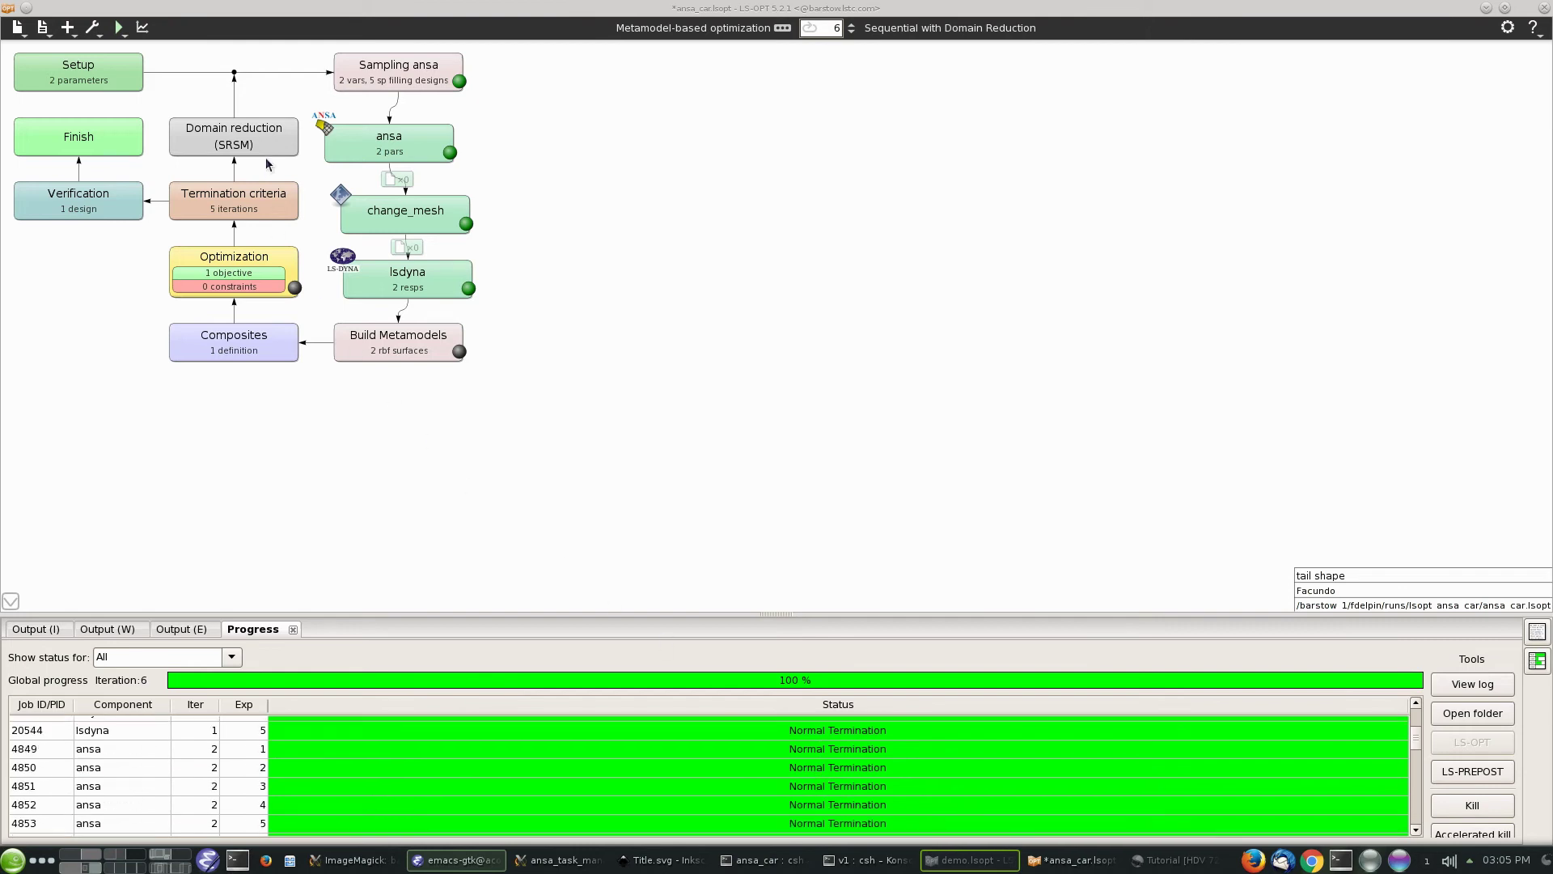
{"action": "left_click", "coordinate": [143, 28]}
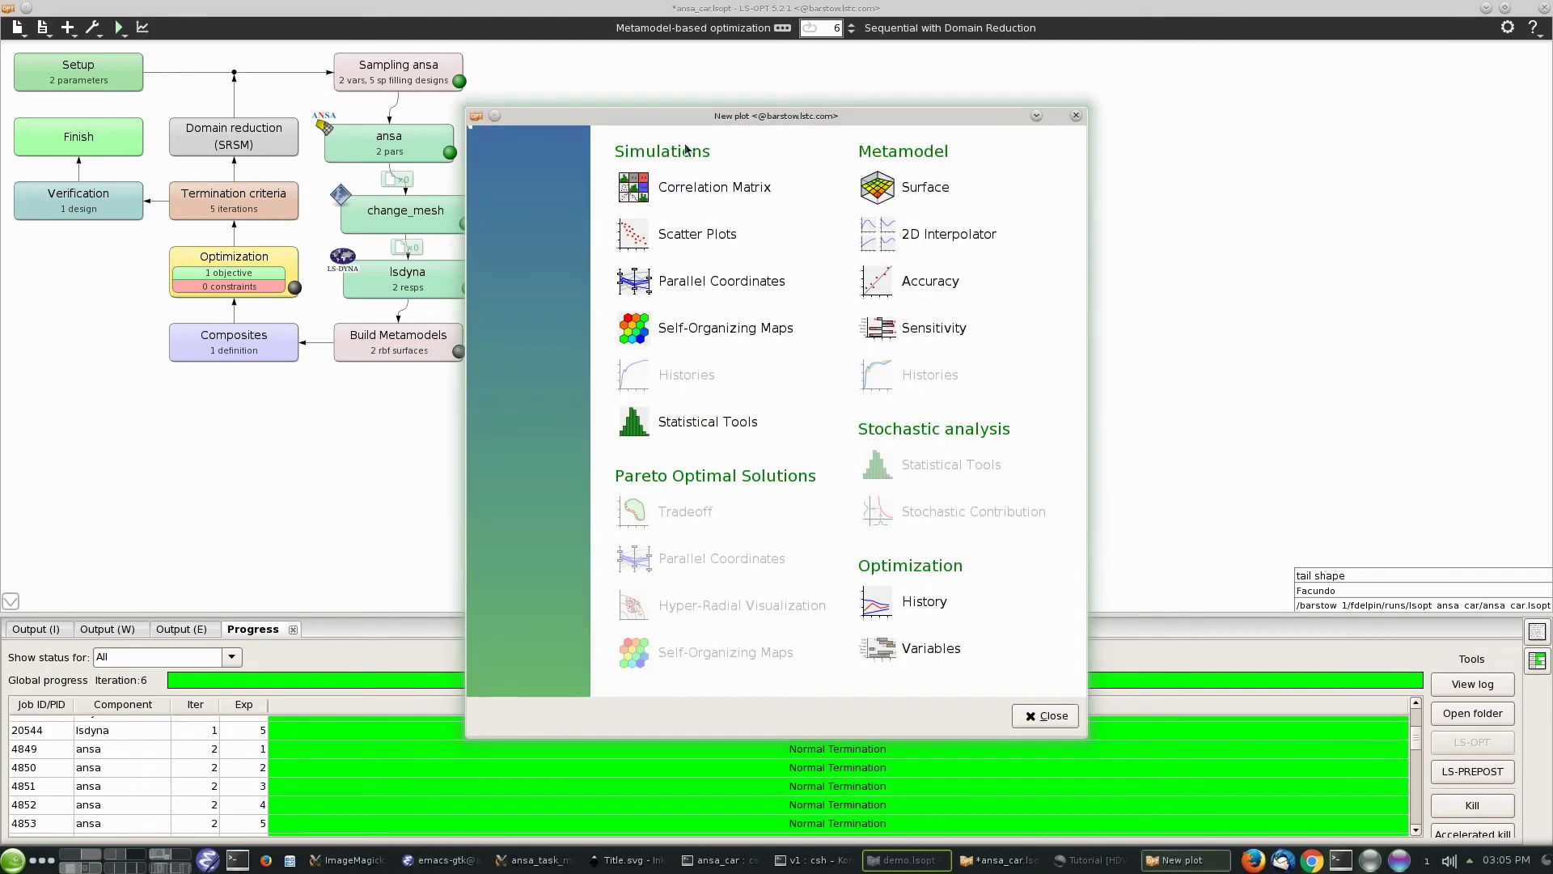
Plot the metamodel surface for the LD composite over bp and tp, viewed in perspective.
{"action": "left_click", "coordinate": [905, 184]}
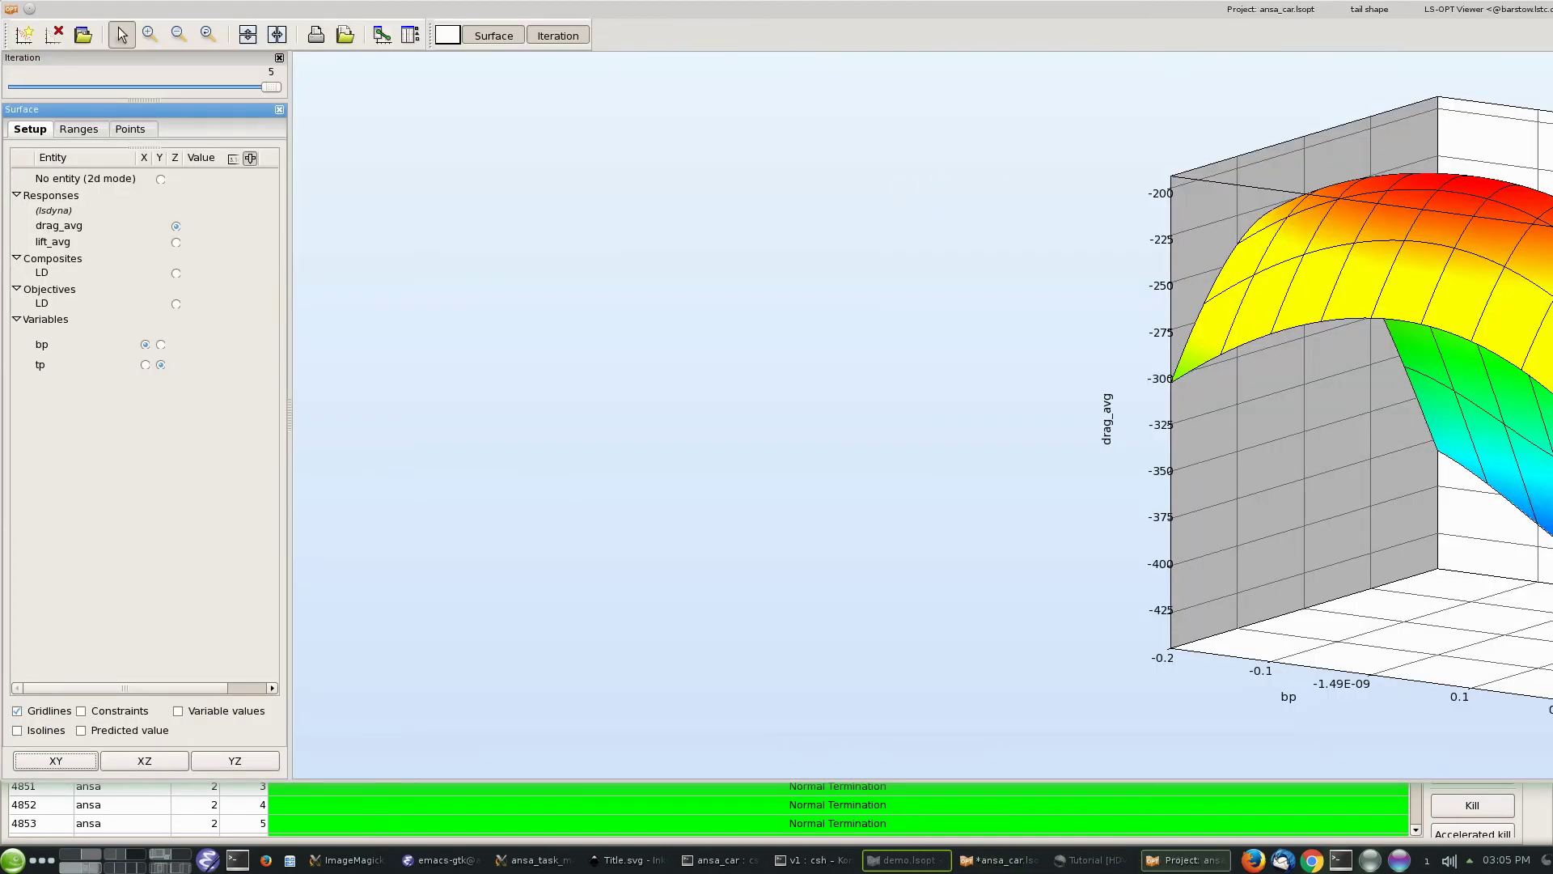
{"action": "left_click_drag", "start_coordinate": [1550, 332], "coordinate": [1513, 332]}
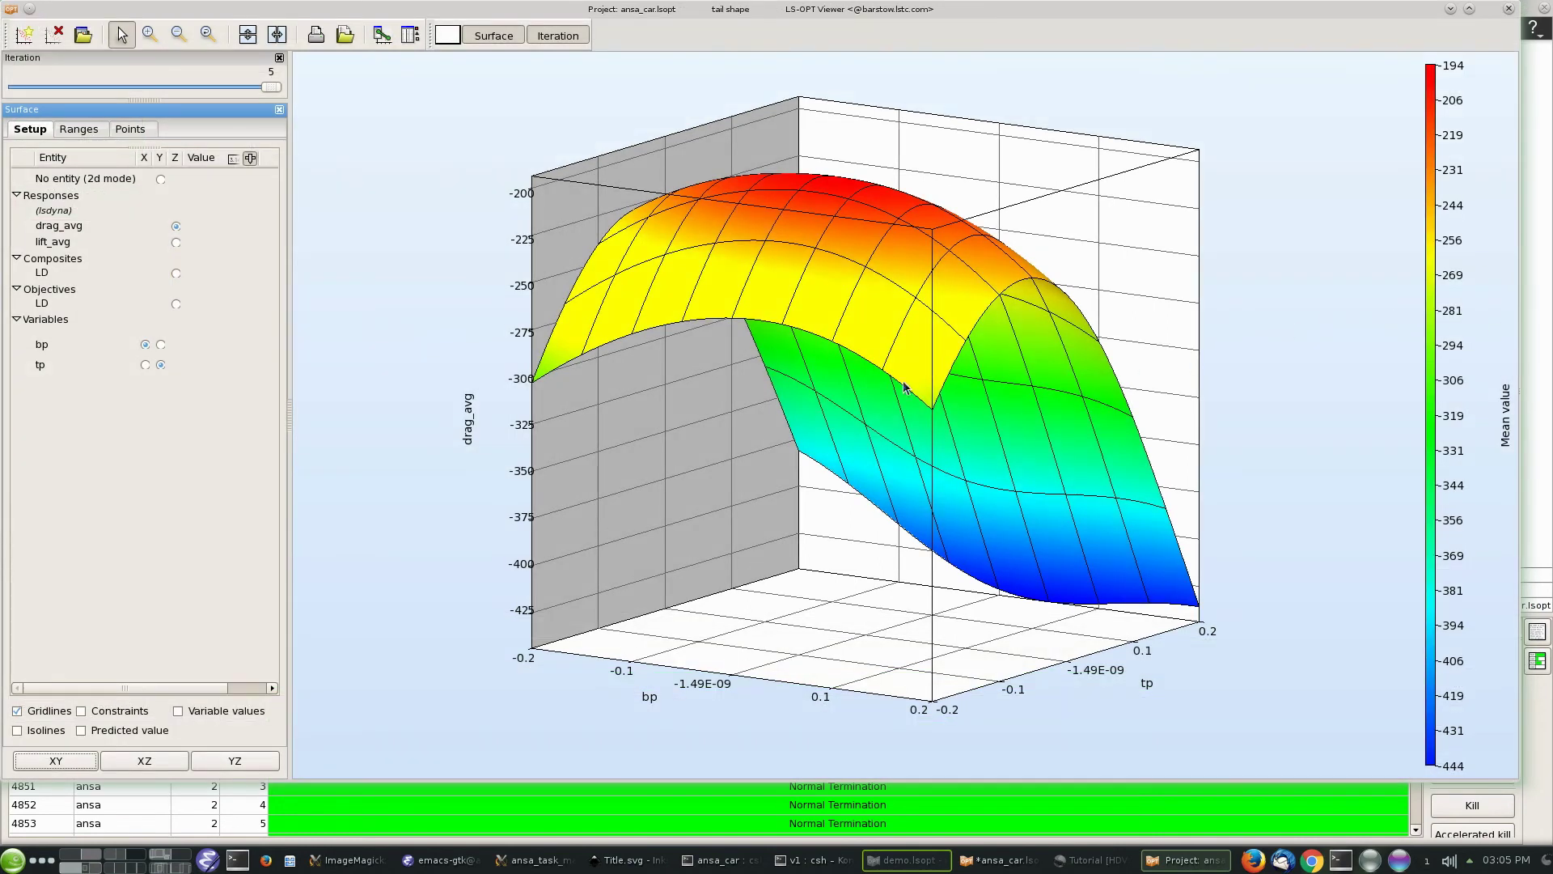
{"action": "left_click", "coordinate": [175, 273]}
{"action": "left_click_drag", "start_coordinate": [691, 402], "coordinate": [680, 642]}
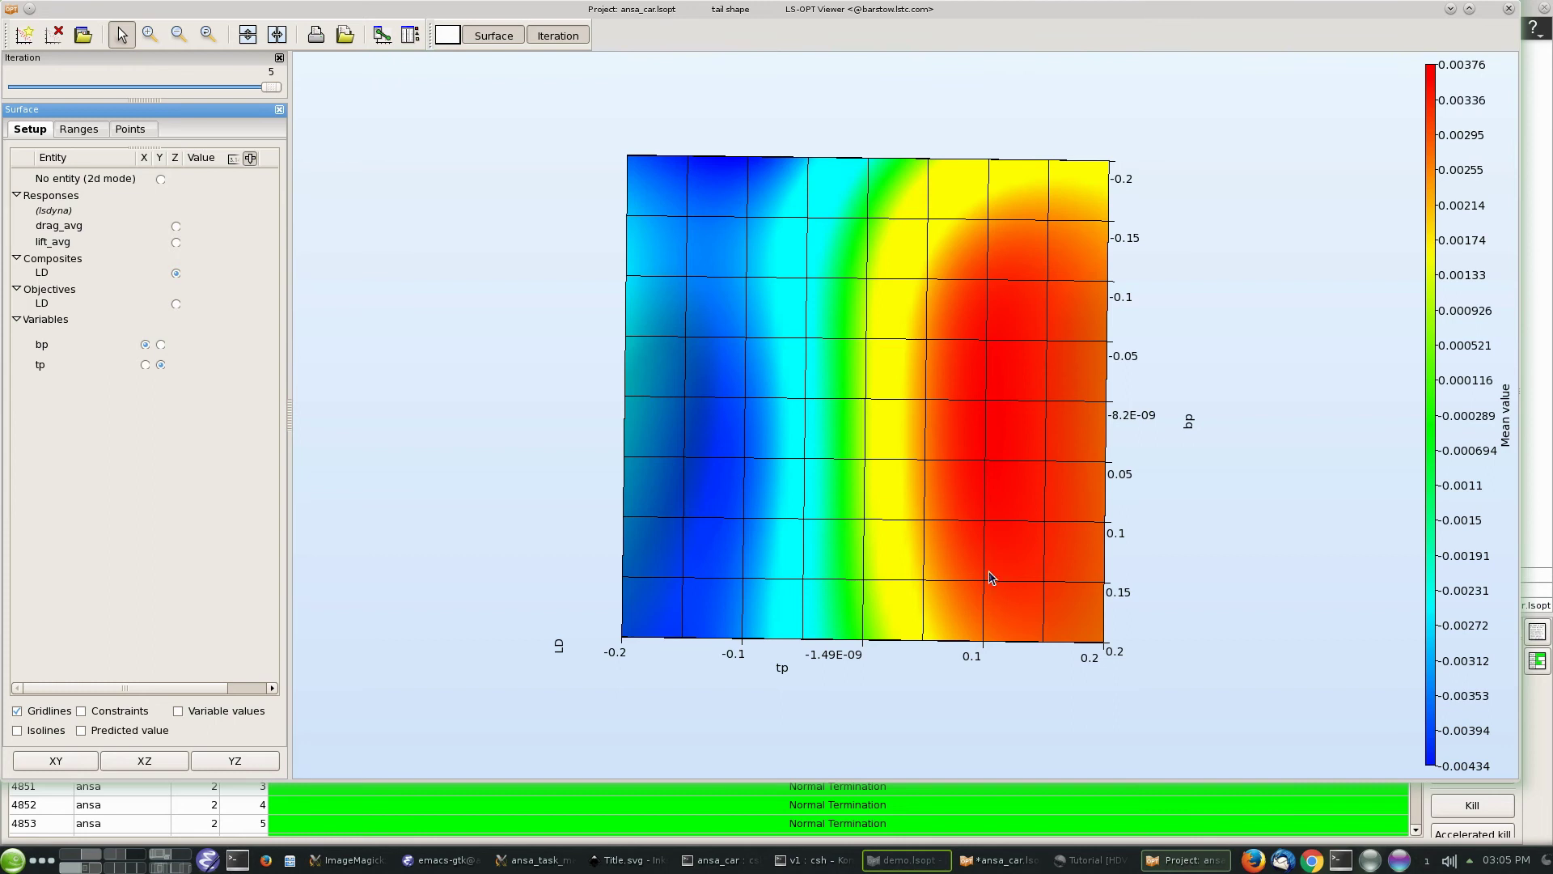
{"action": "left_click_drag", "start_coordinate": [996, 579], "coordinate": [937, 376]}
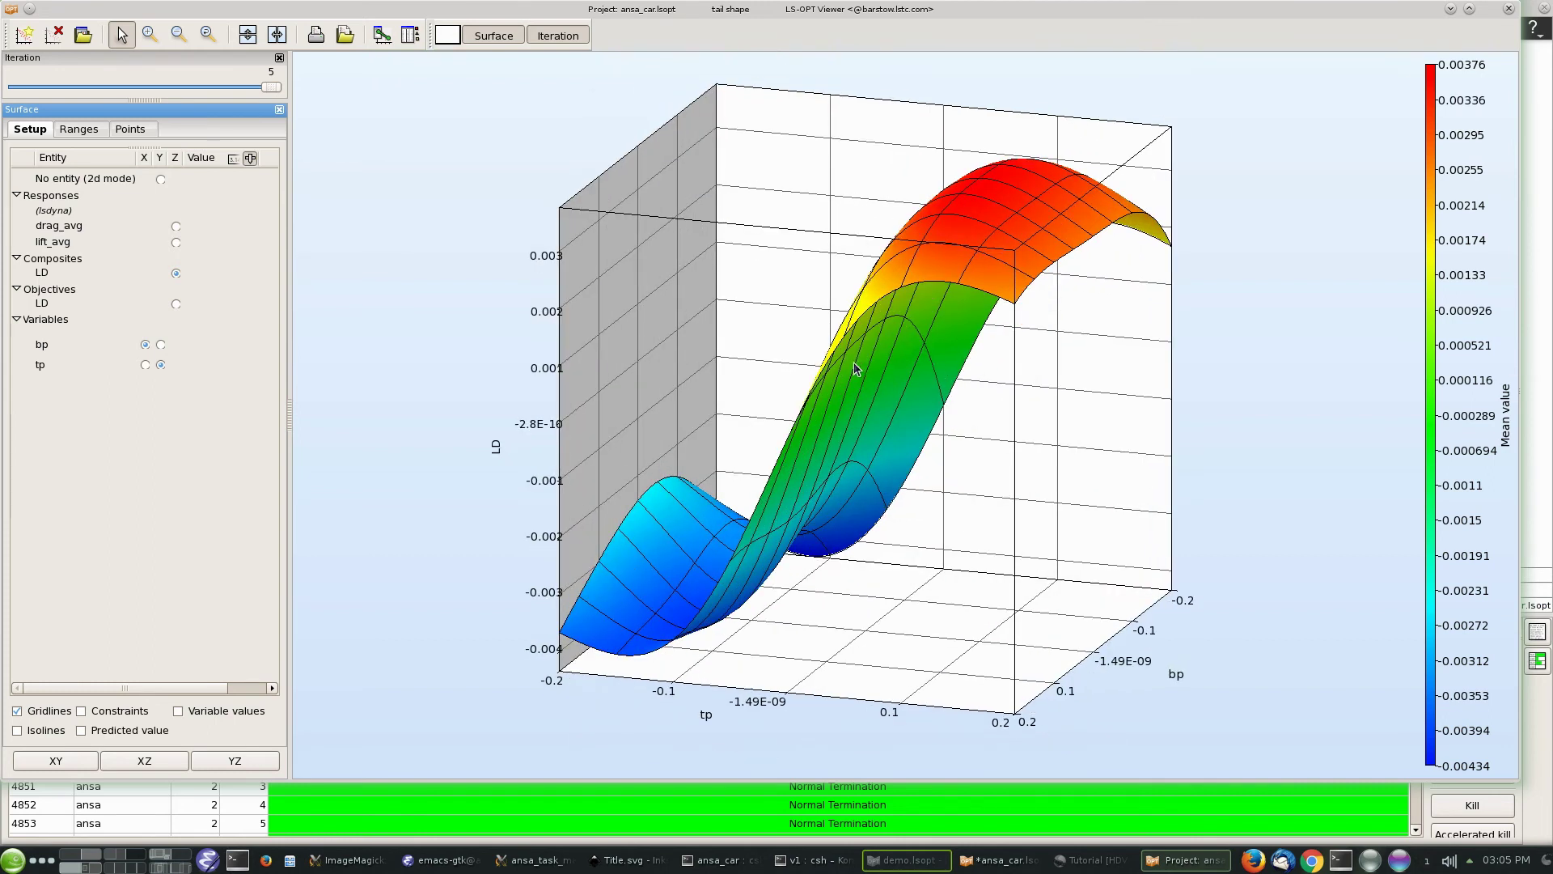
Show sampled points from all iterations and inspect the highest data point's values.
{"action": "left_click", "coordinate": [130, 130]}
{"action": "left_click", "coordinate": [73, 182]}
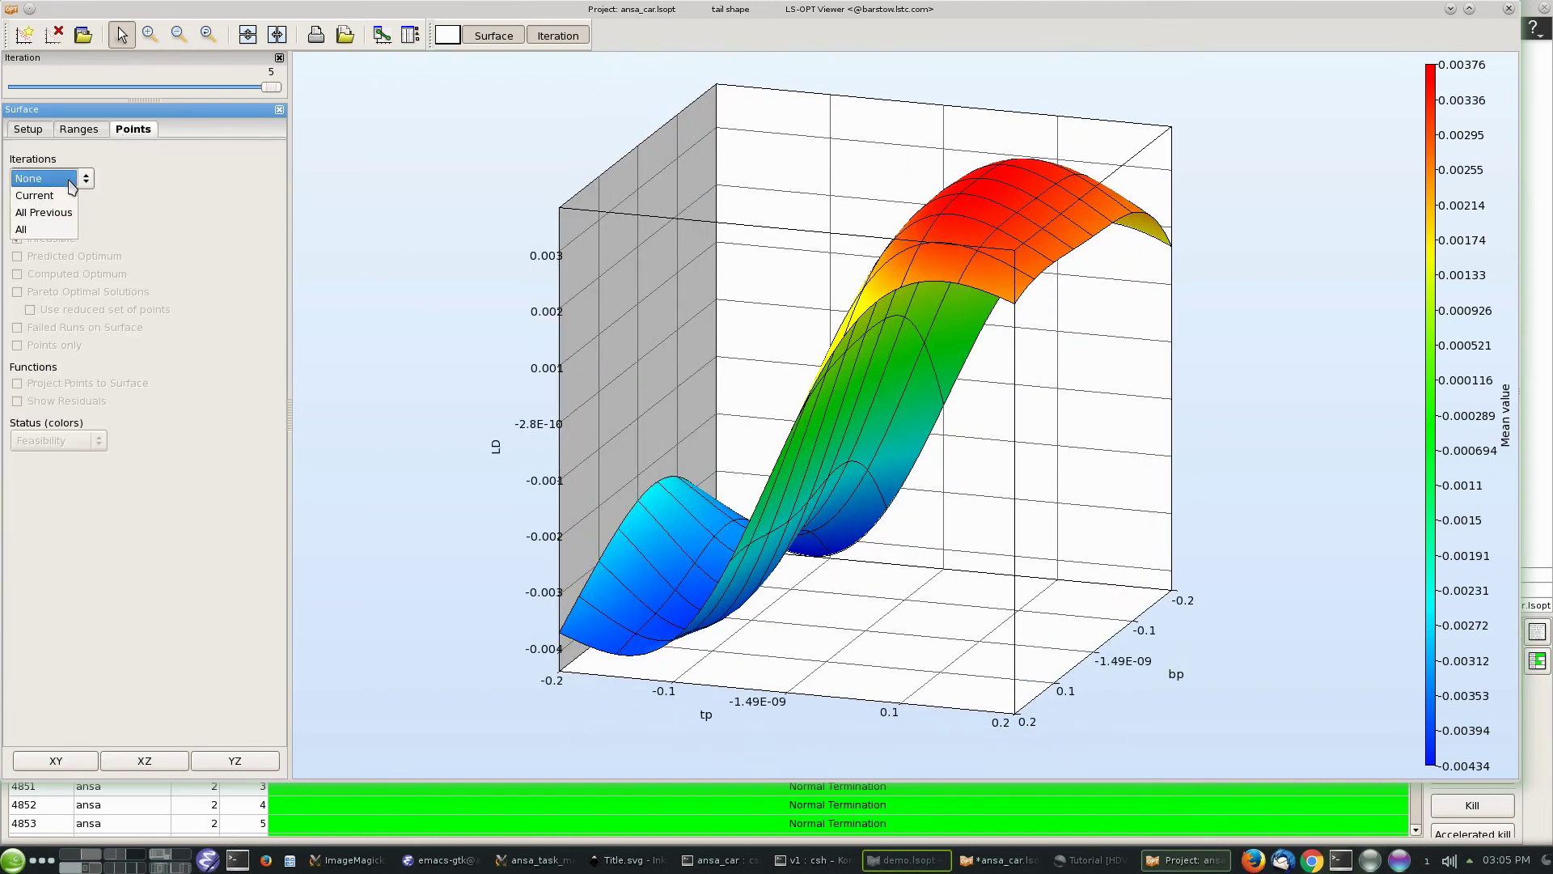
{"action": "left_click", "coordinate": [48, 230]}
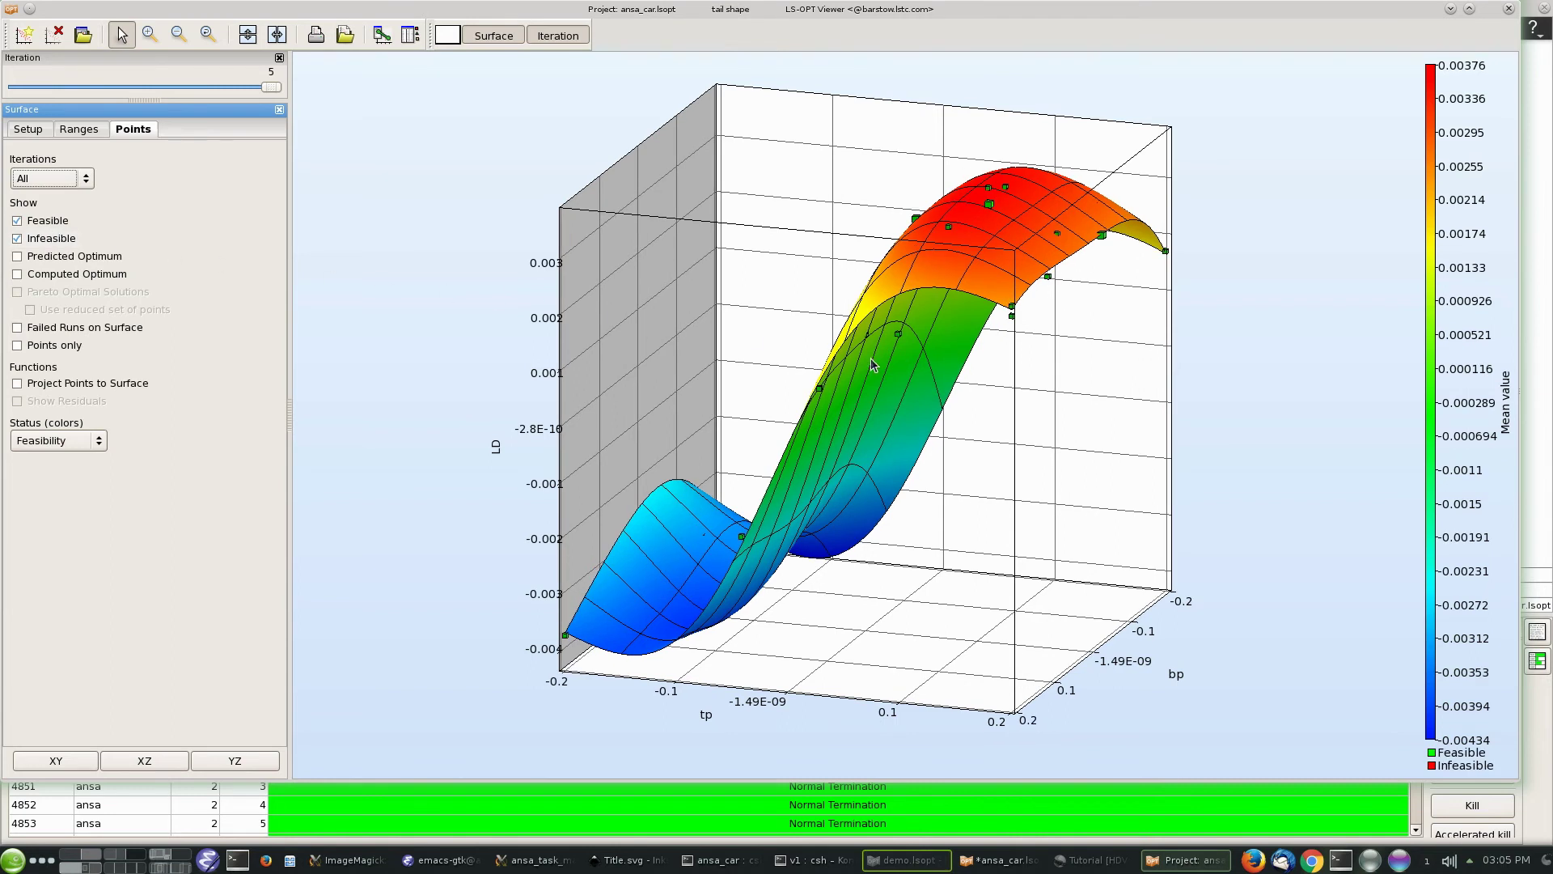
{"action": "left_click_drag", "start_coordinate": [872, 365], "coordinate": [692, 314]}
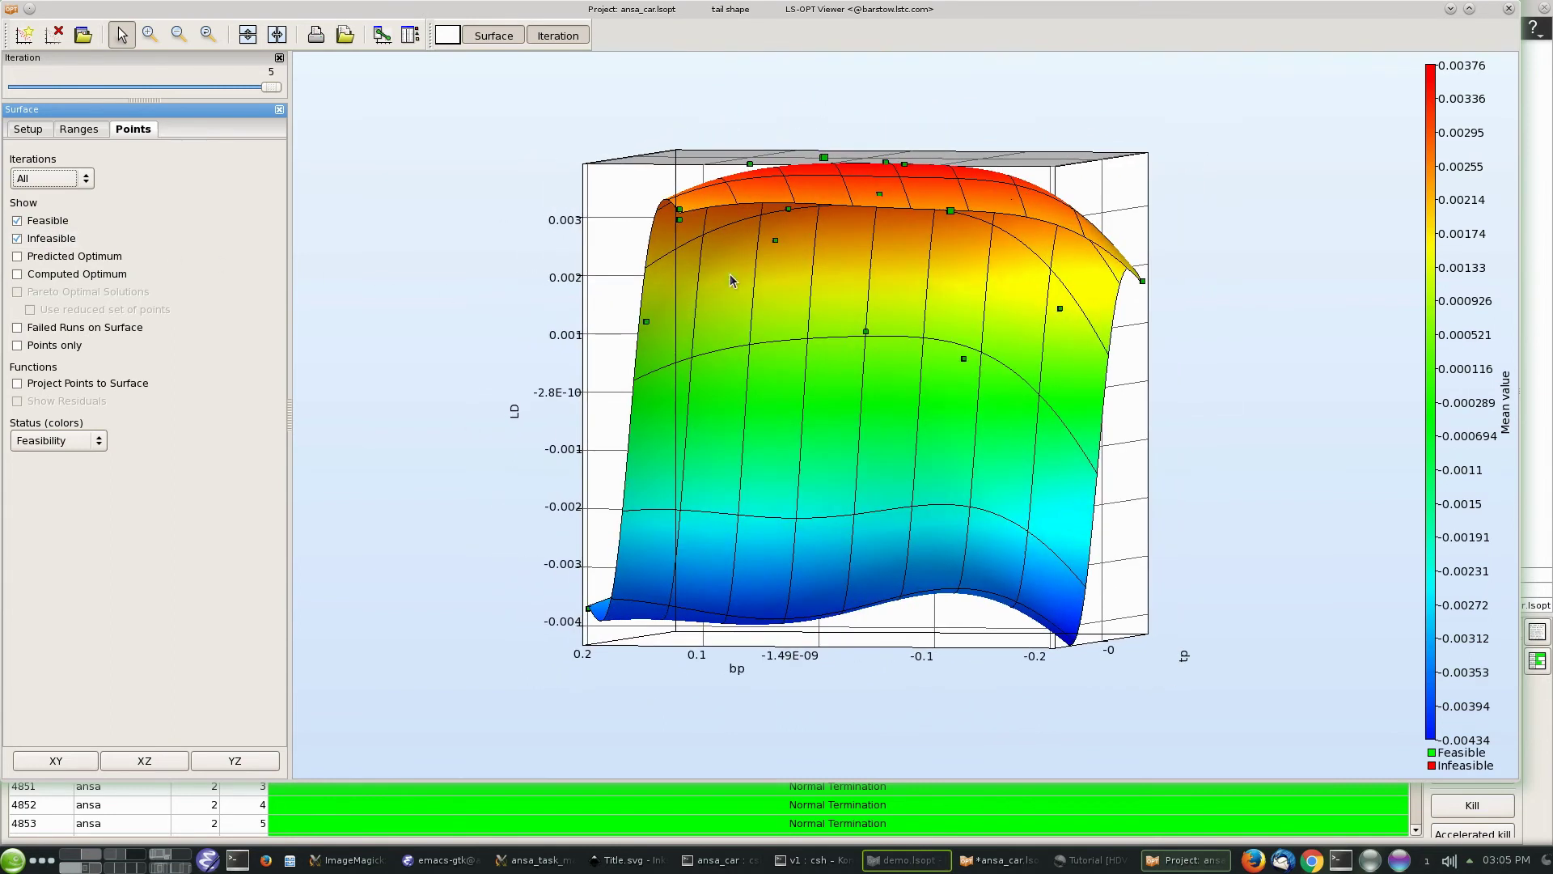
{"action": "left_click", "coordinate": [823, 158]}
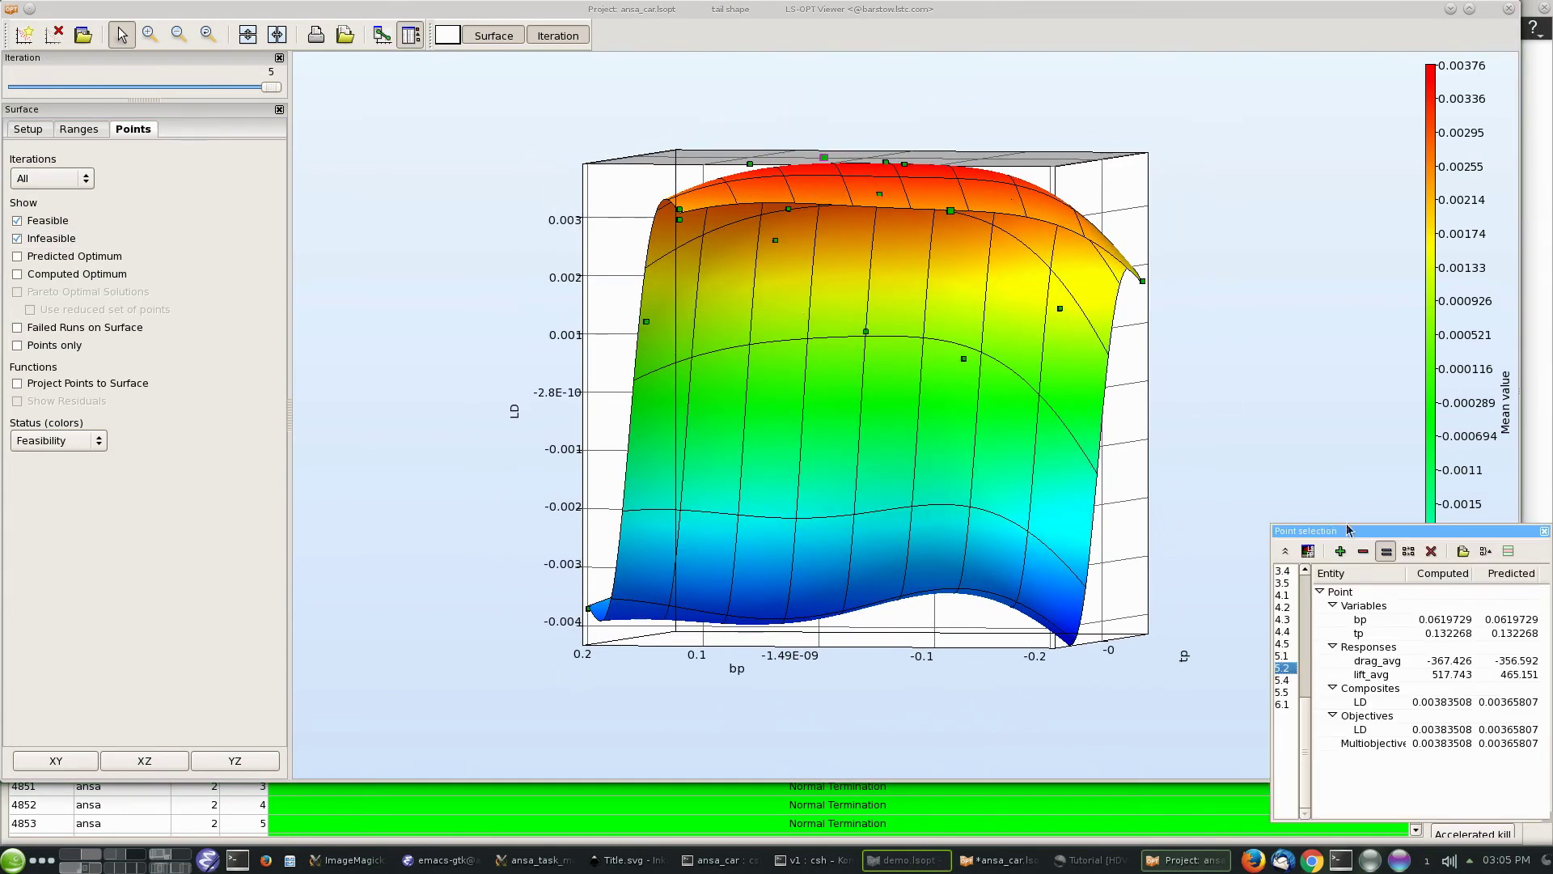
{"action": "left_click_drag", "start_coordinate": [1349, 528], "coordinate": [1093, 326]}
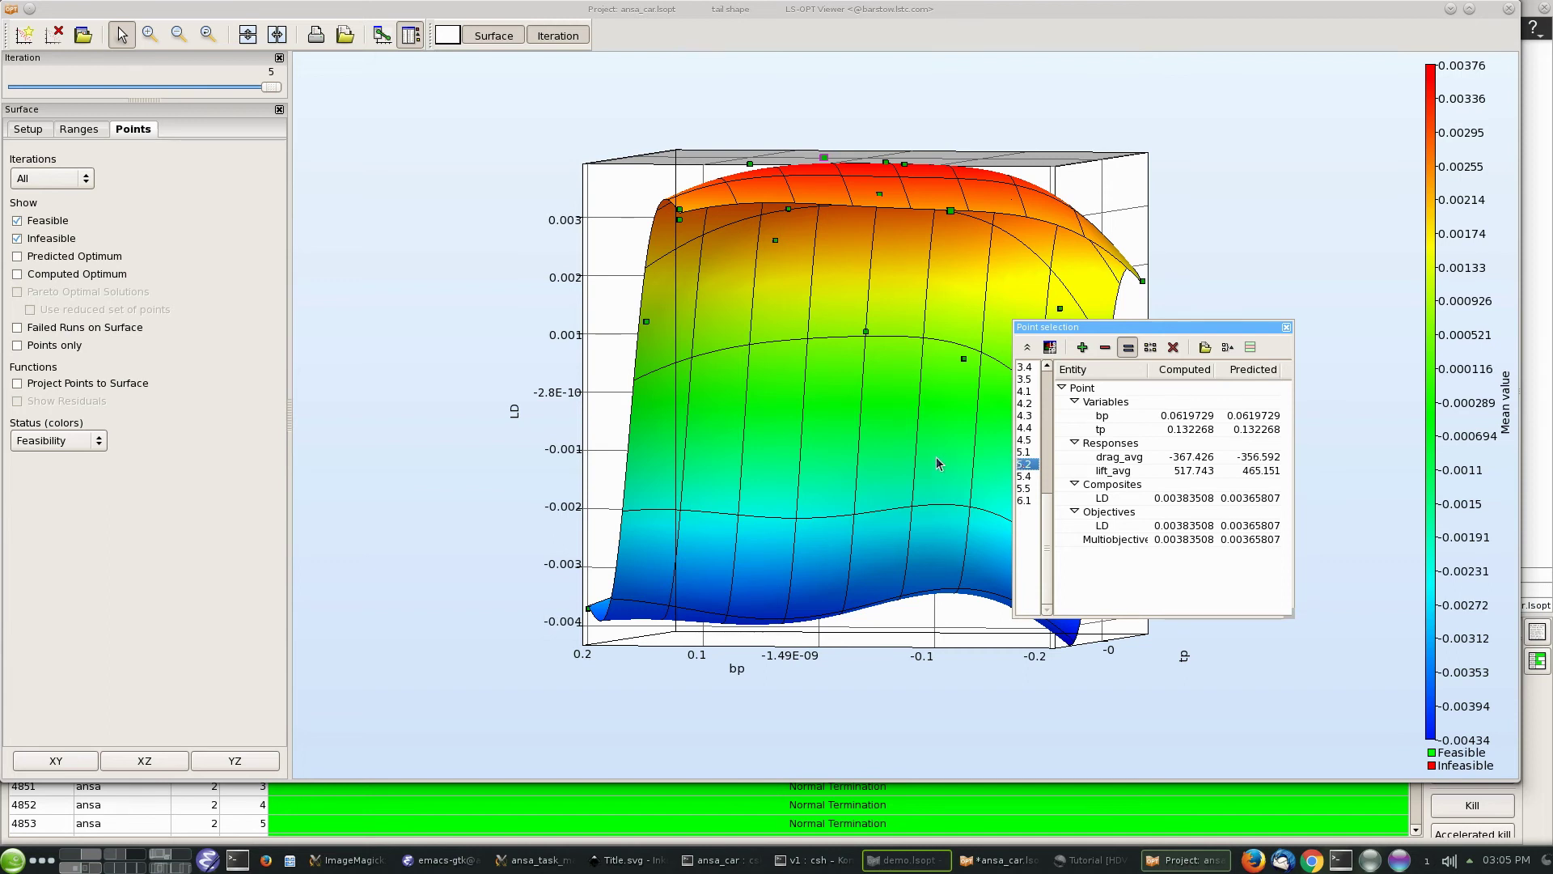
{"action": "left_click", "coordinate": [1287, 328]}
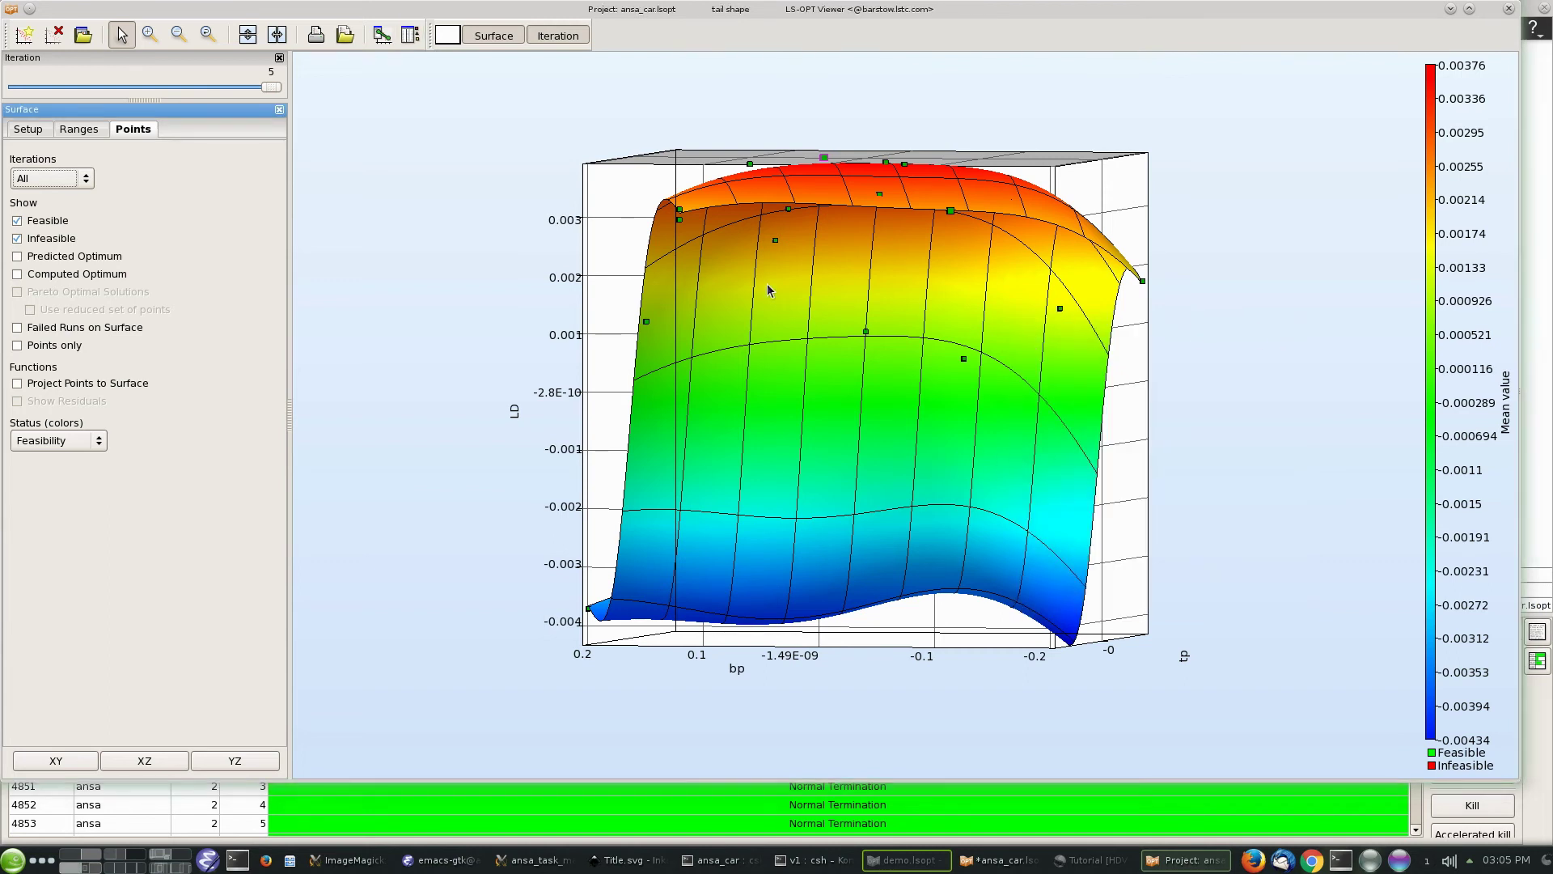
Plot 2D Interpolator curves of LD (not drag_avg) for bp and tp, centered on the optimum.
{"action": "left_click", "coordinate": [55, 37]}
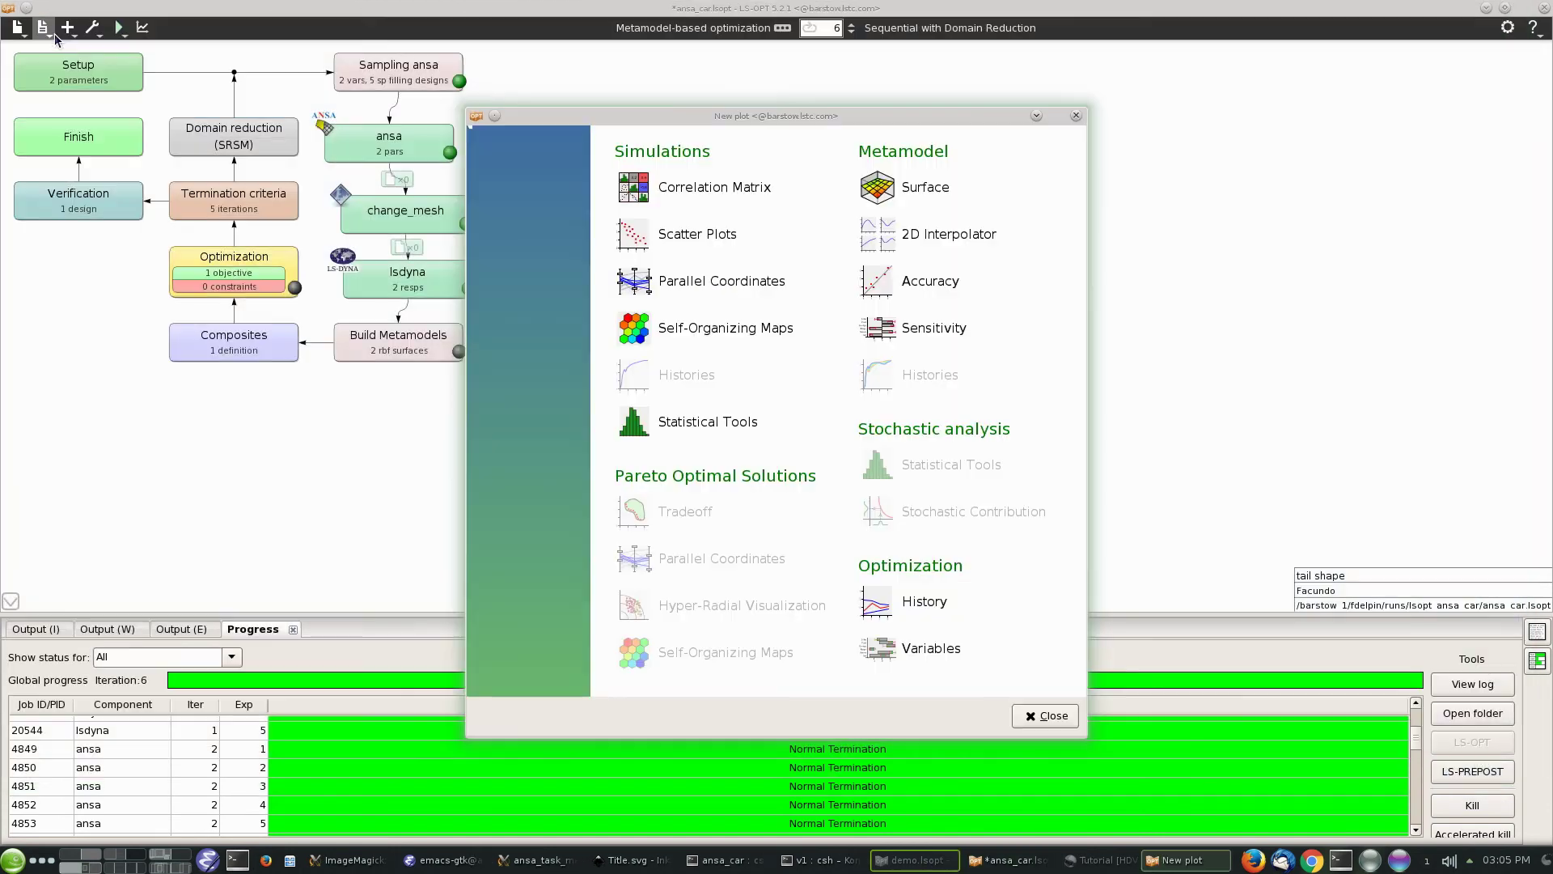
{"action": "left_click", "coordinate": [955, 241]}
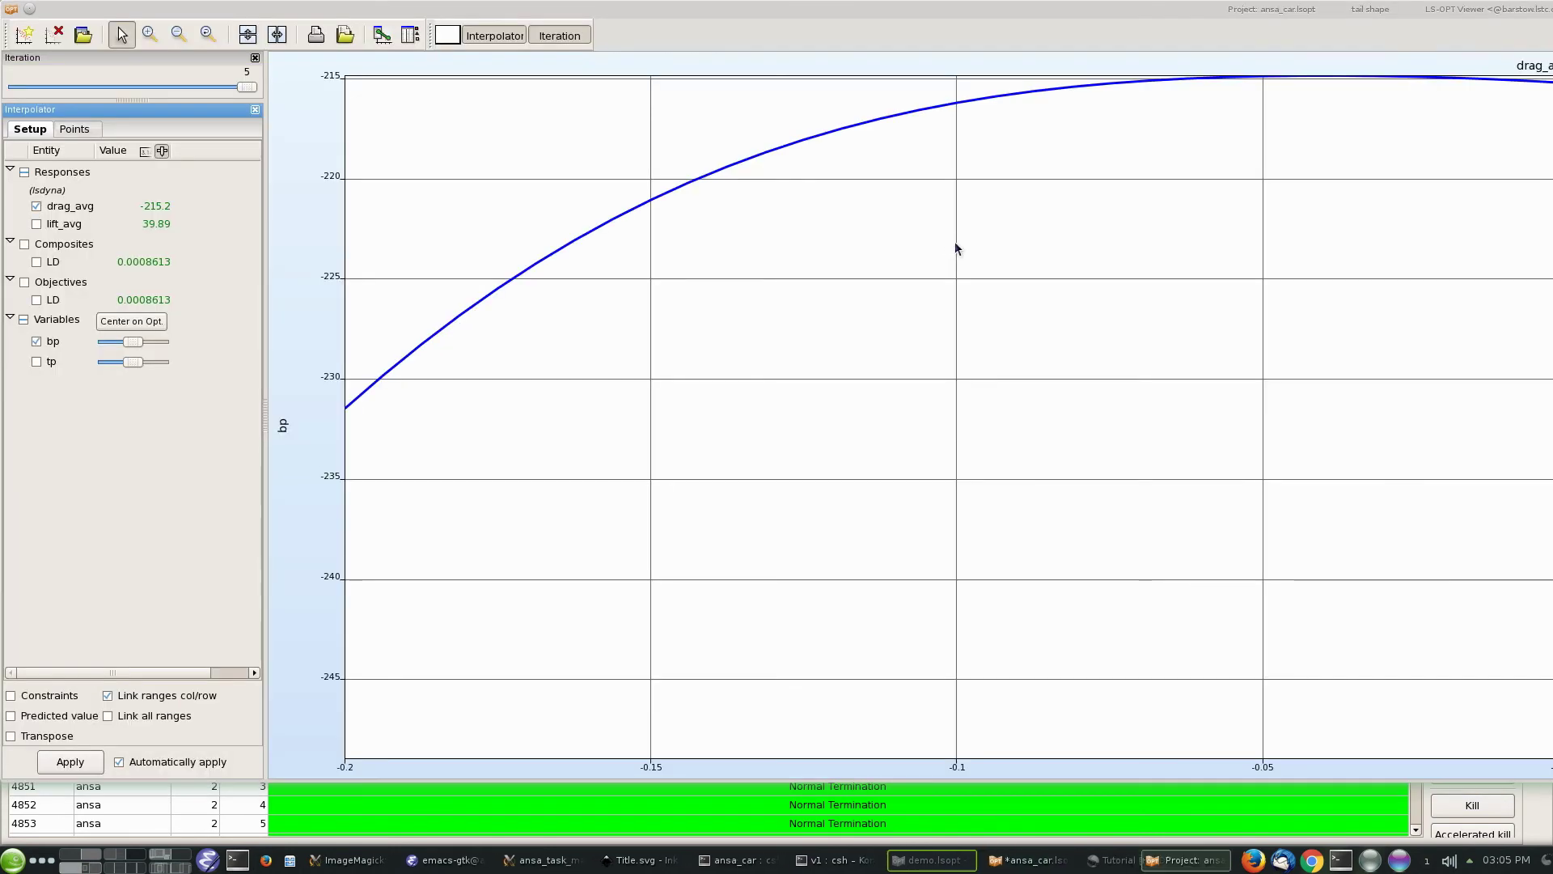
{"action": "left_click", "coordinate": [37, 261]}
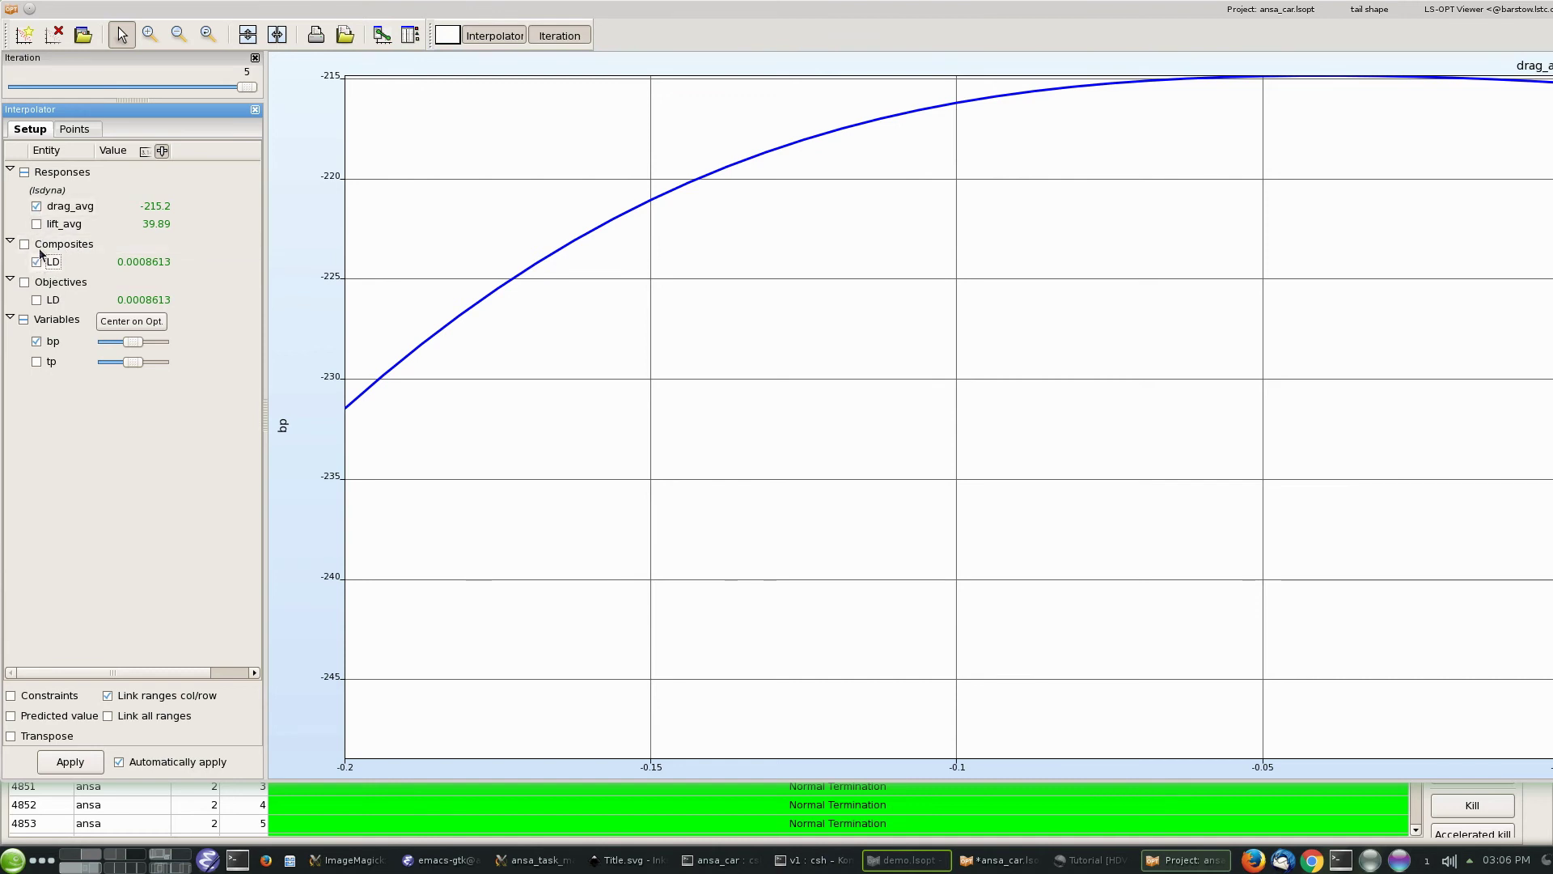
{"action": "left_click", "coordinate": [37, 206]}
{"action": "left_click", "coordinate": [37, 361]}
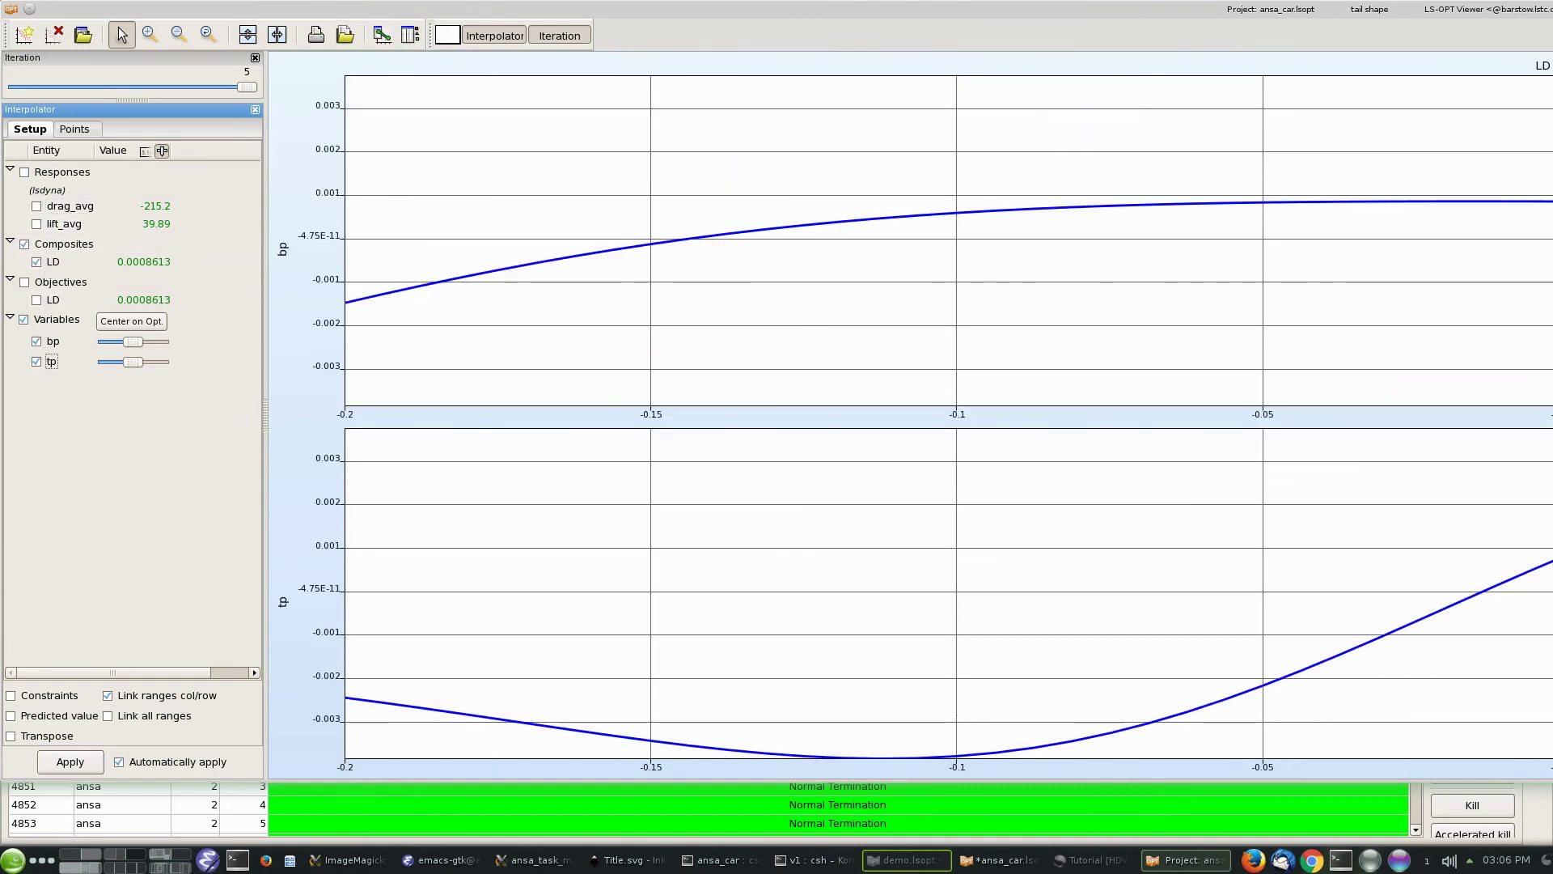
{"action": "left_click", "coordinate": [132, 321]}
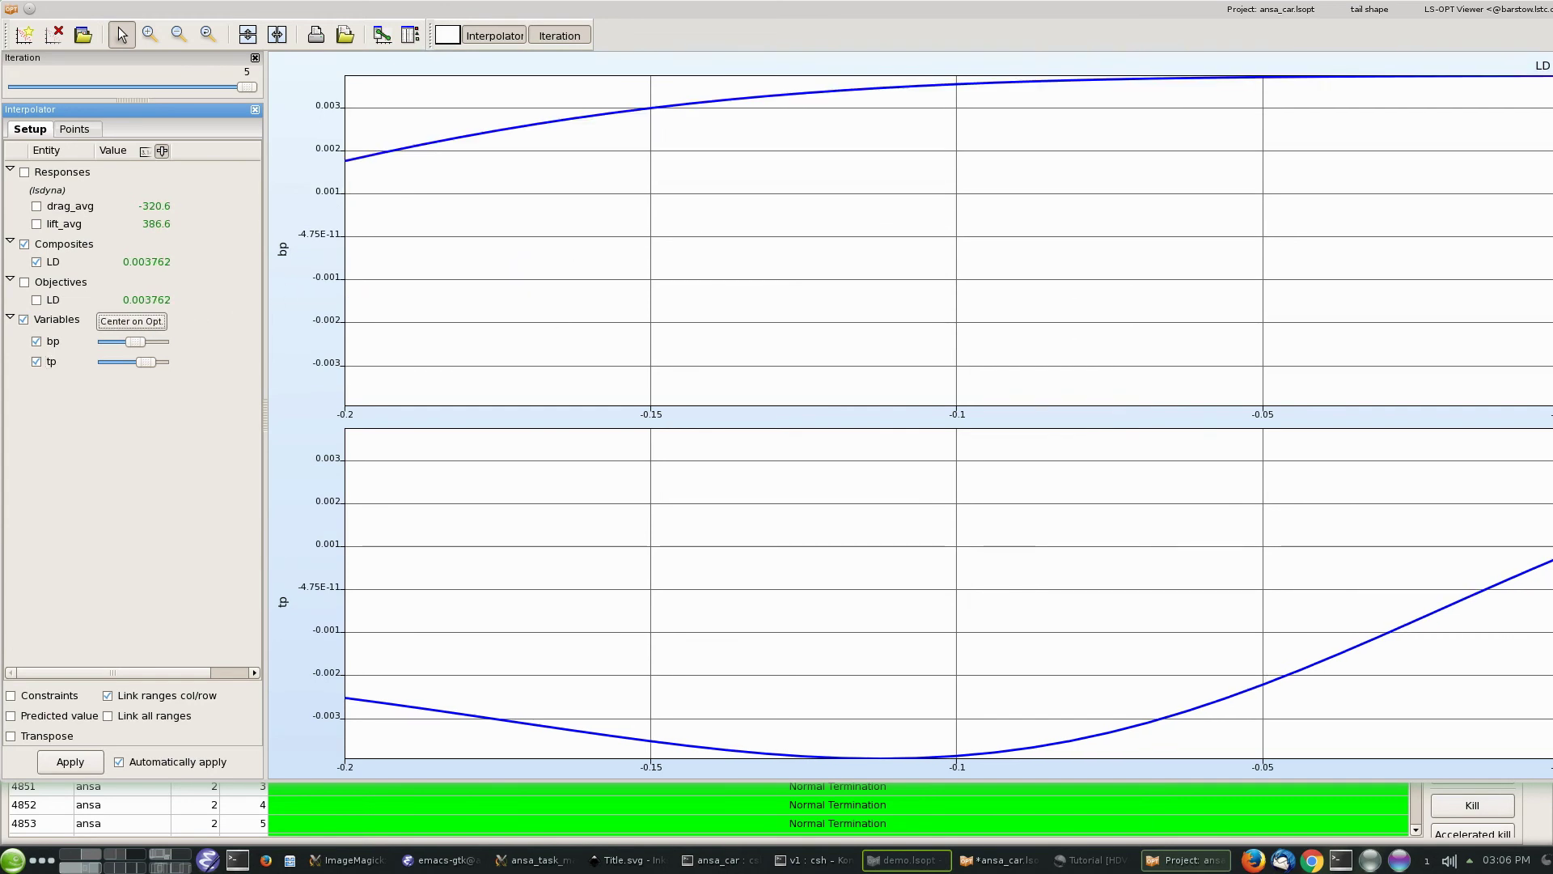
Show sampled points from all iterations on the interpolator plots, then close the viewer.
{"action": "left_click_drag", "start_coordinate": [1552, 398], "coordinate": [1494, 397]}
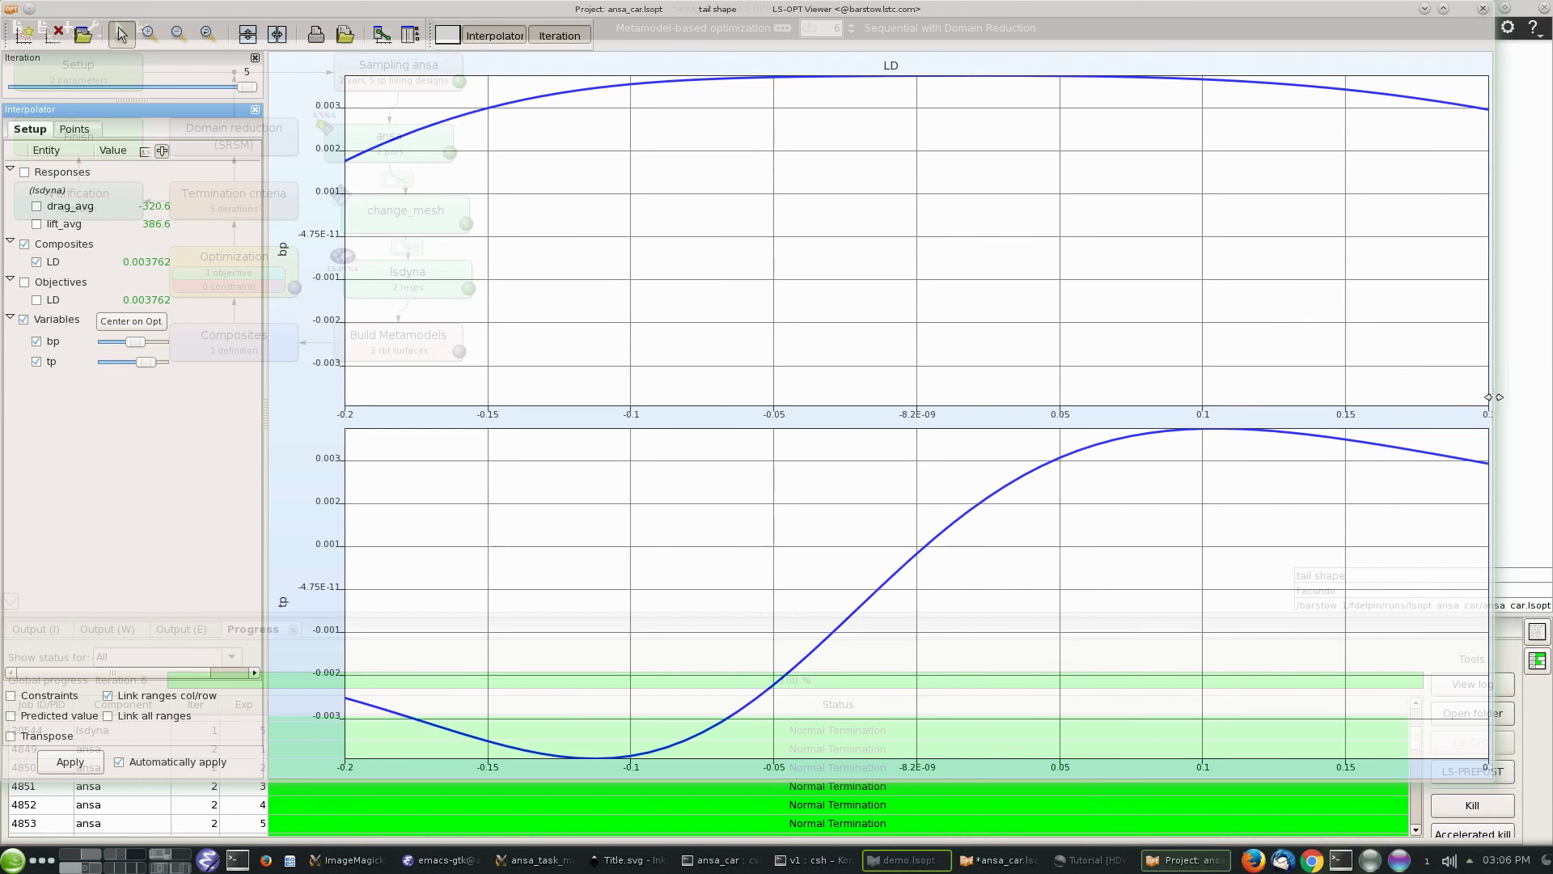
{"action": "left_click", "coordinate": [66, 130]}
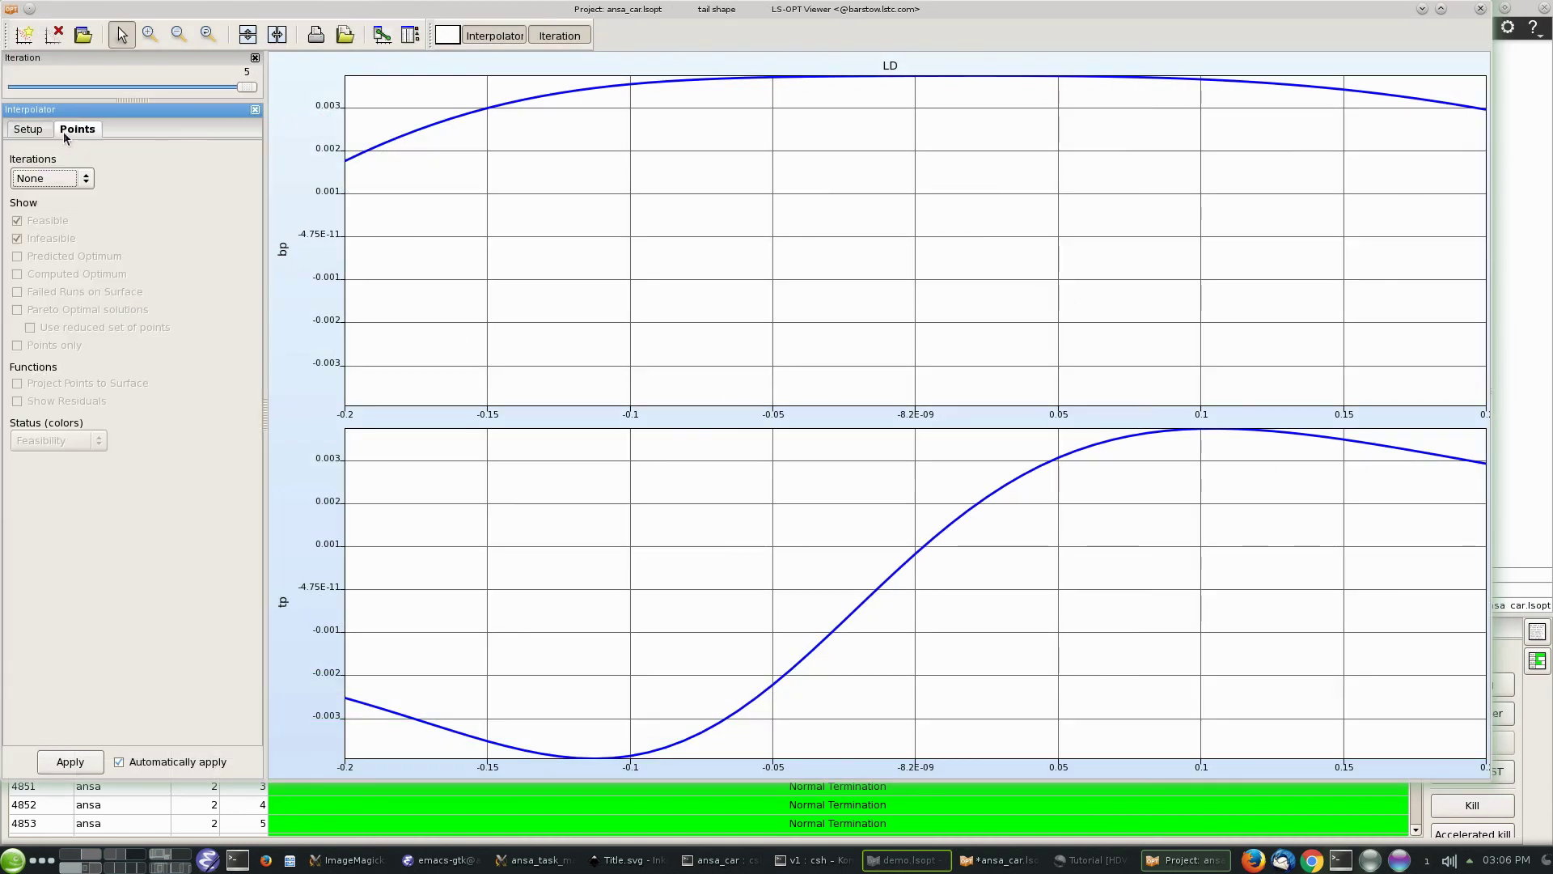
{"action": "left_click", "coordinate": [53, 178]}
{"action": "left_click", "coordinate": [33, 230]}
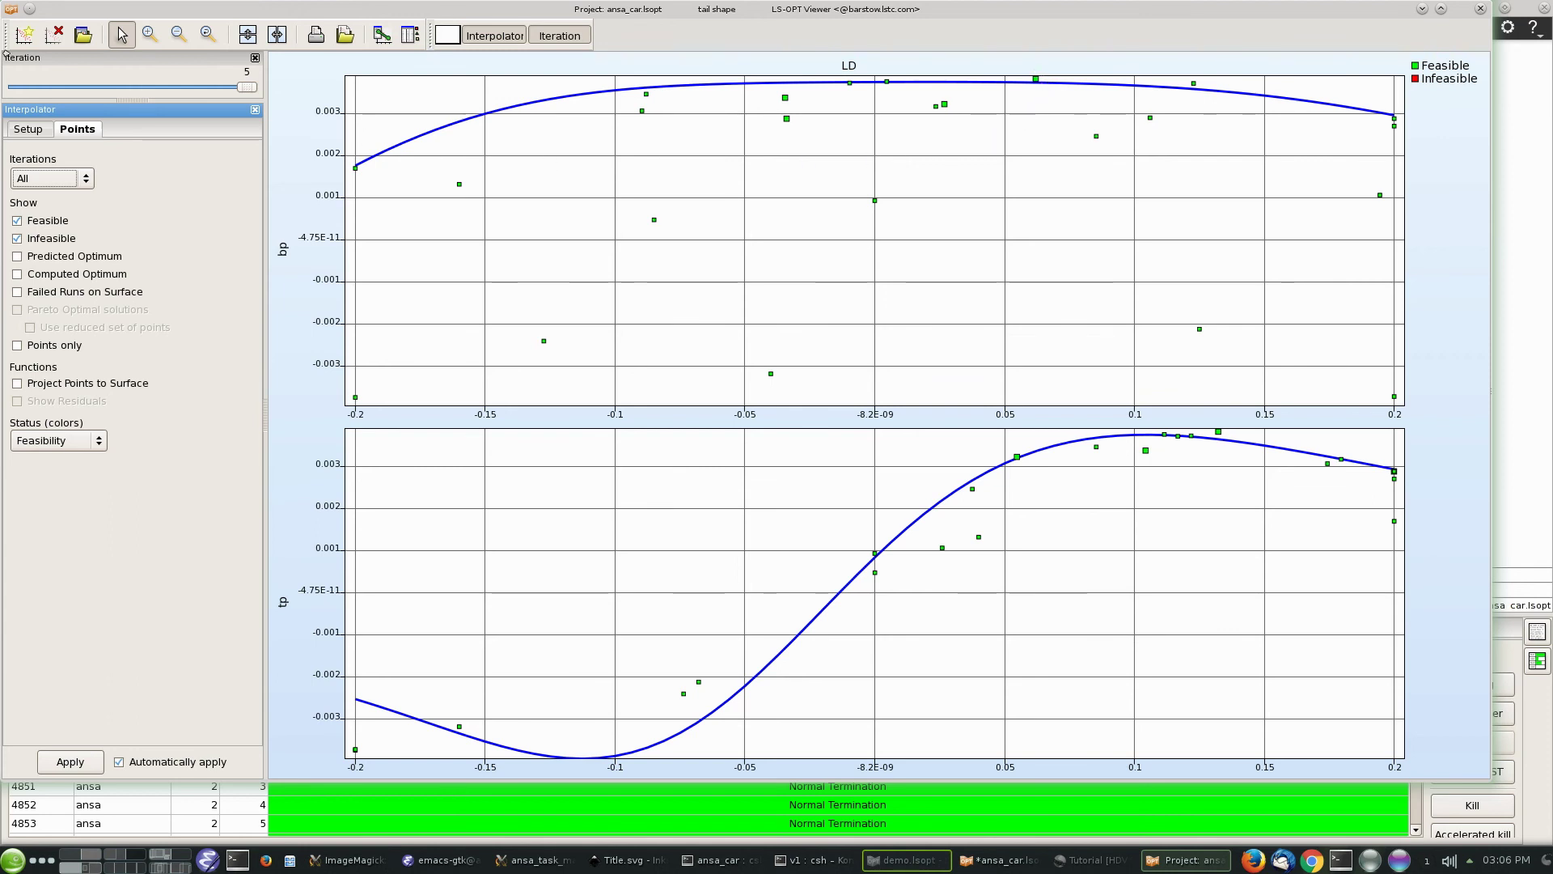
{"action": "left_click", "coordinate": [54, 34]}
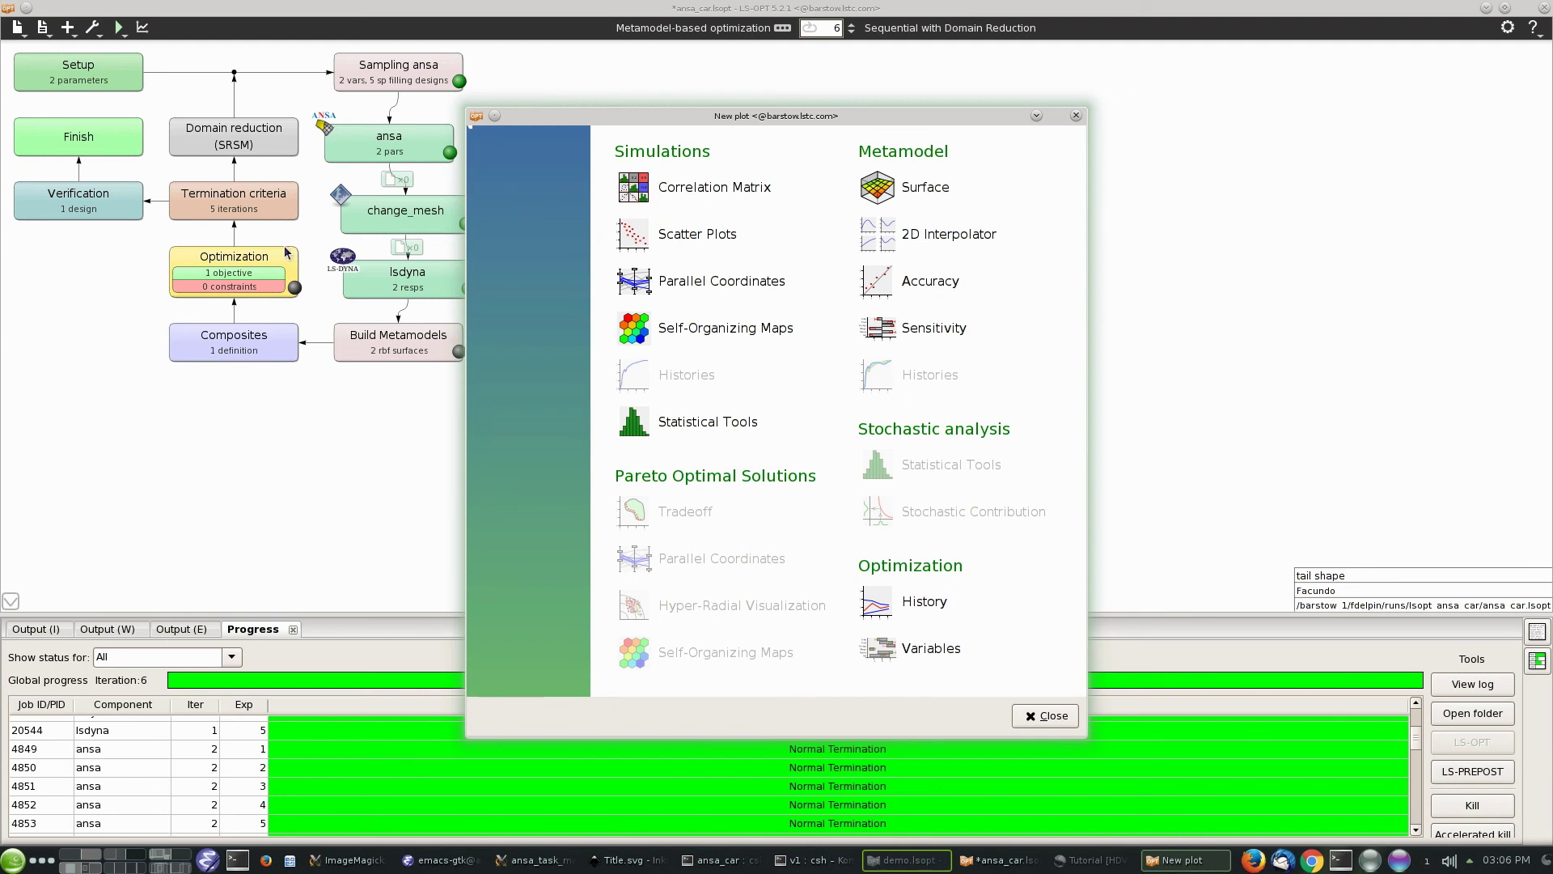
Close the New plot dialog to return to the completed ansa_car.lsopt workflow.
{"action": "left_click", "coordinate": [1044, 717]}
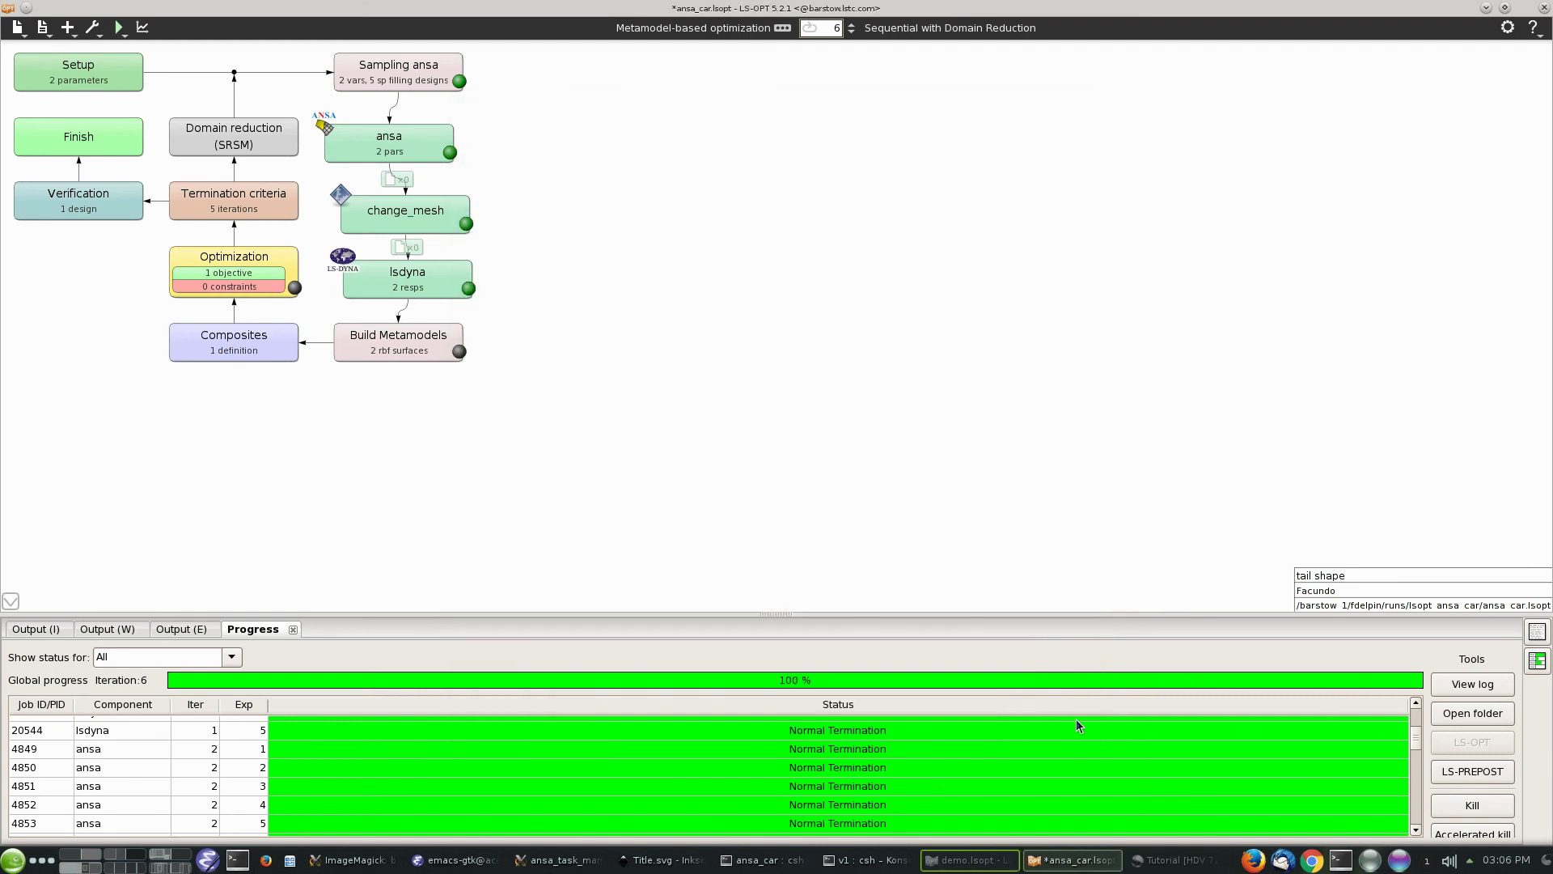